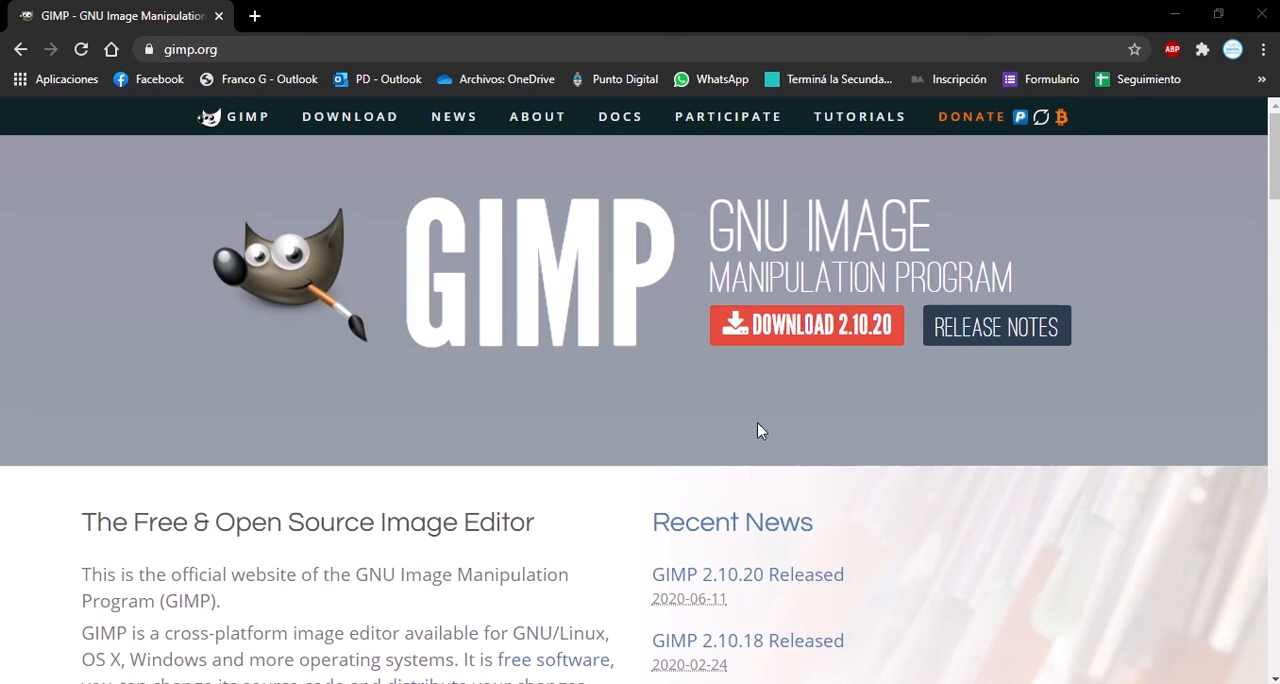
Download the GIMP 2.10.20 installer for Windows directly from the official site's downloads page.
left_click(806, 345)
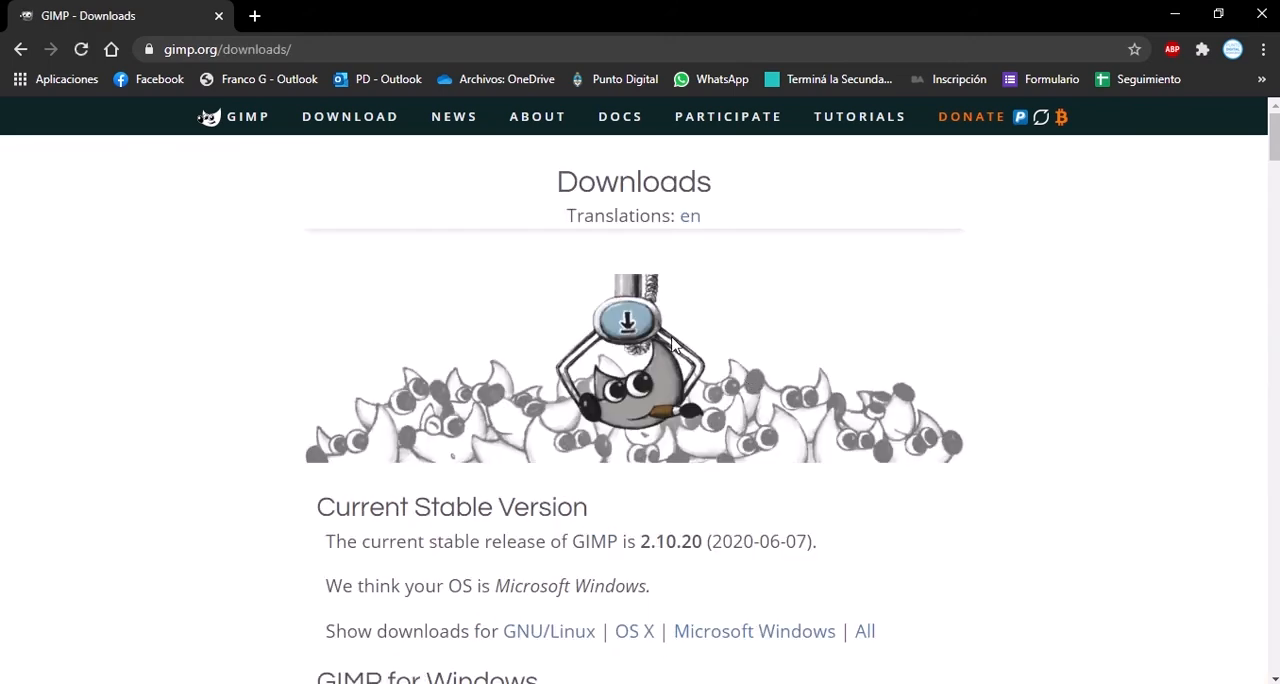
scroll(672, 343, "down", 1)
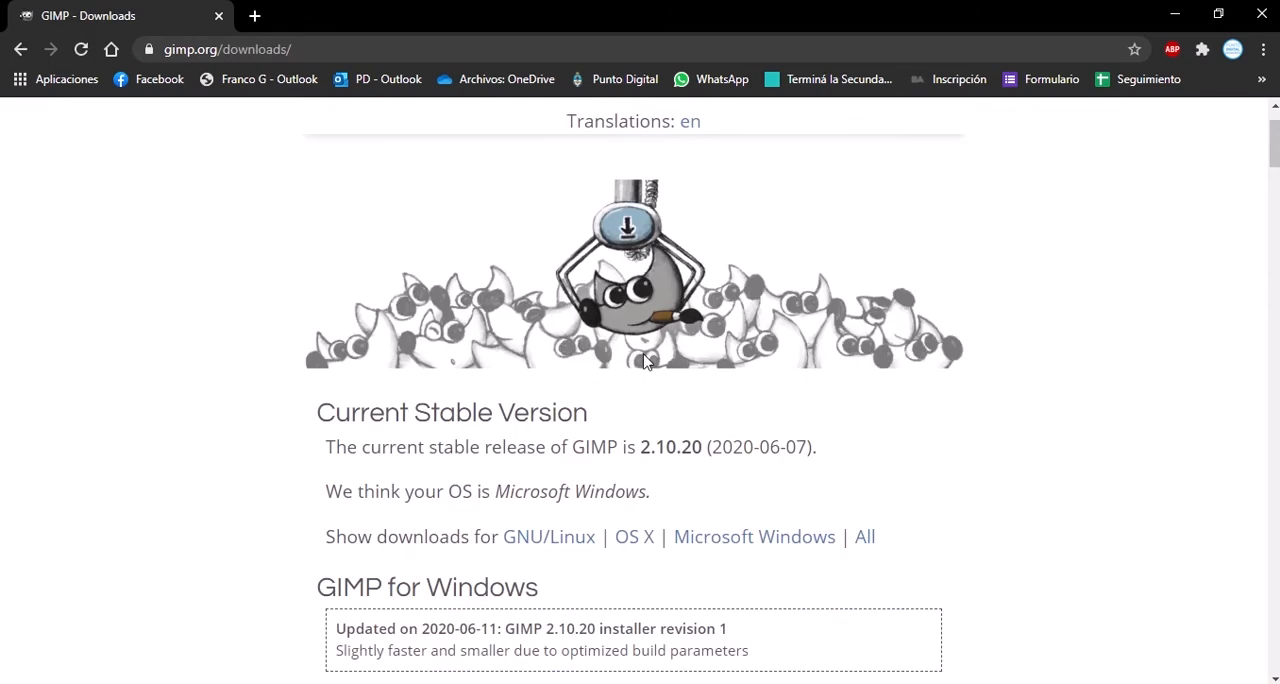
scroll(592, 440, "down", 1)
scroll(581, 514, "down", 1)
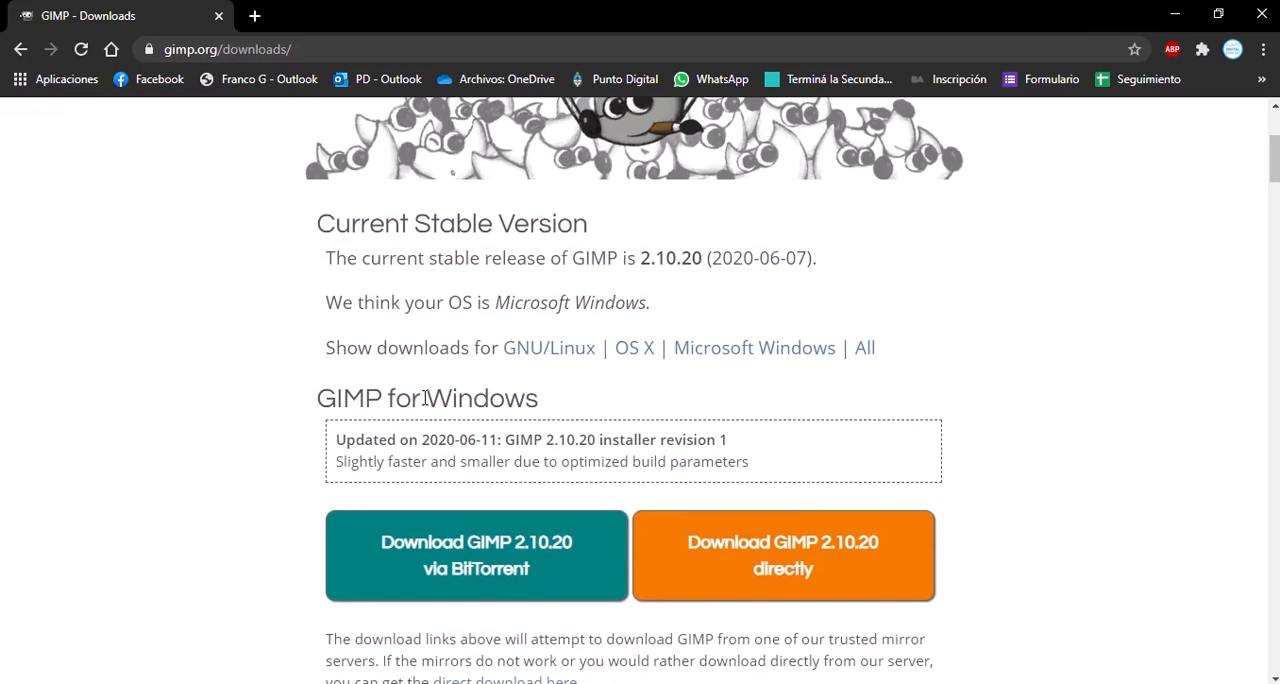
scroll(478, 440, "down", 1)
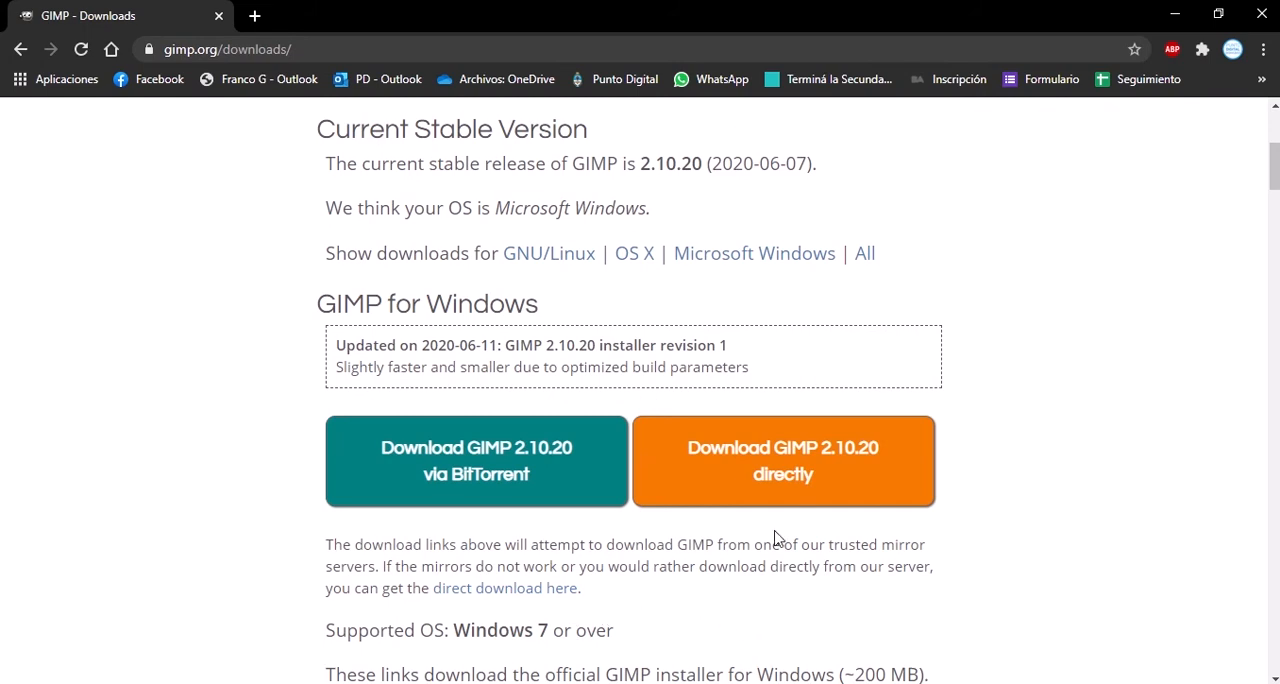
left_click(818, 460)
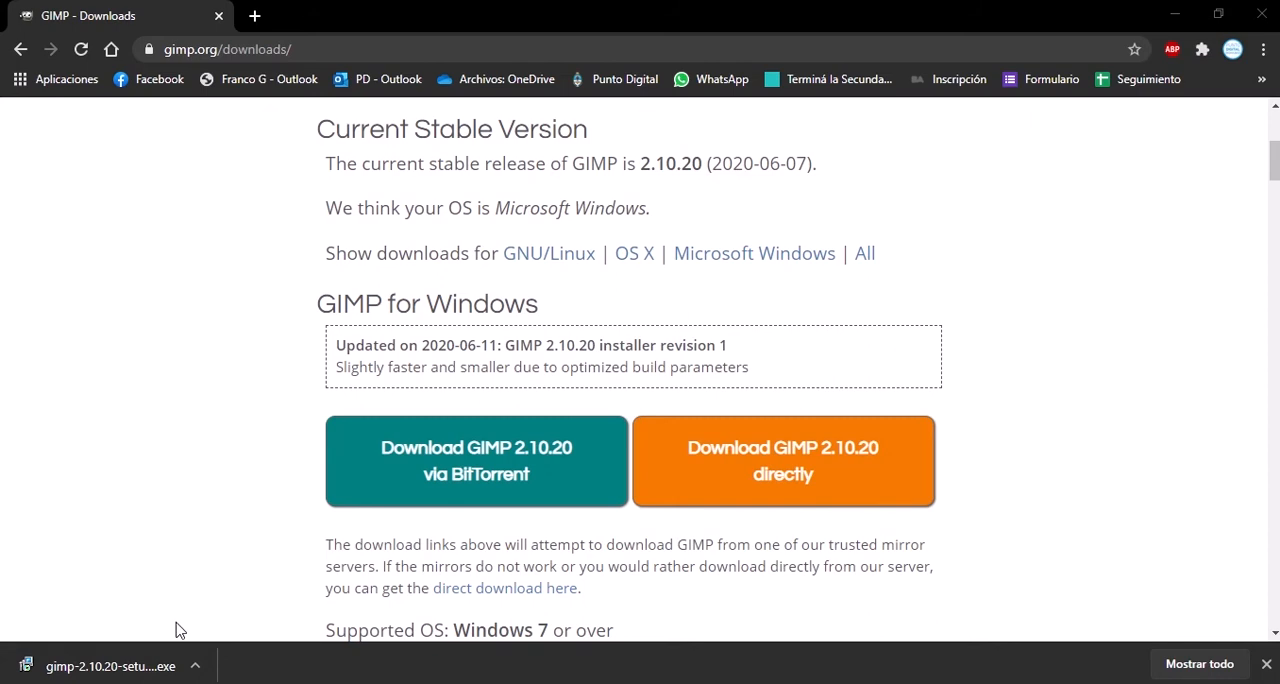
Run the downloaded GIMP installer in Spanish, install with the default settings and finish the setup.
left_click(130, 670)
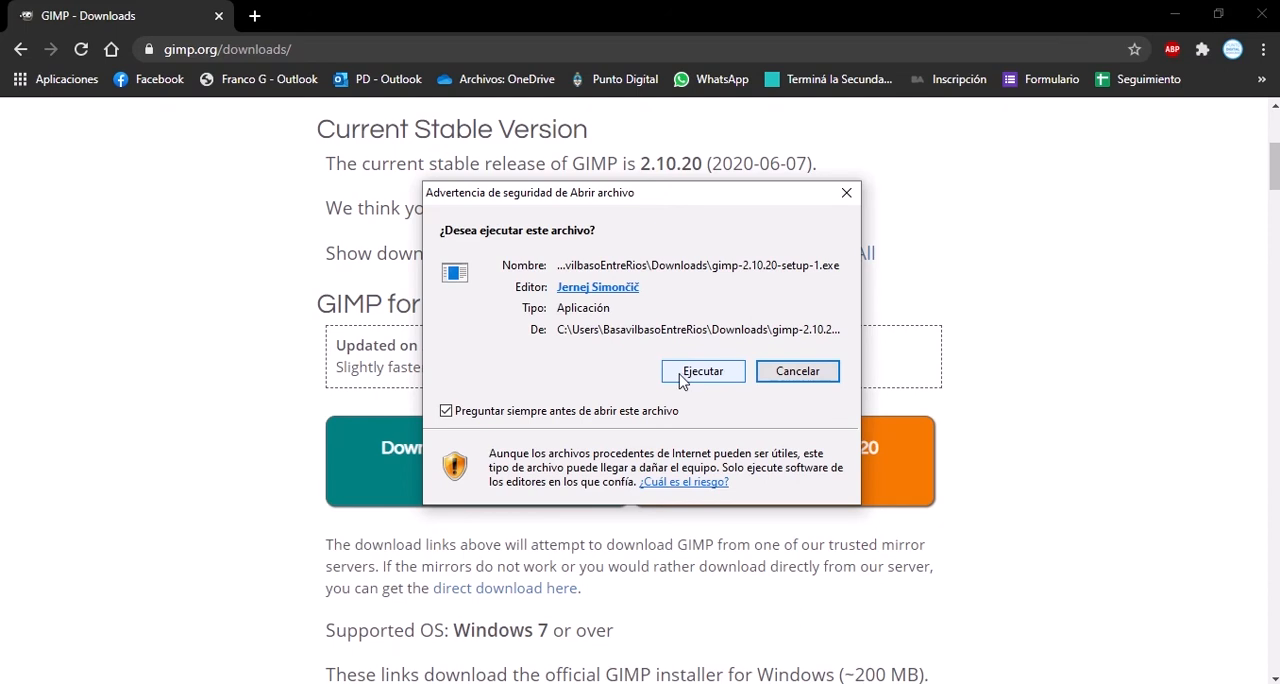
left_click(700, 371)
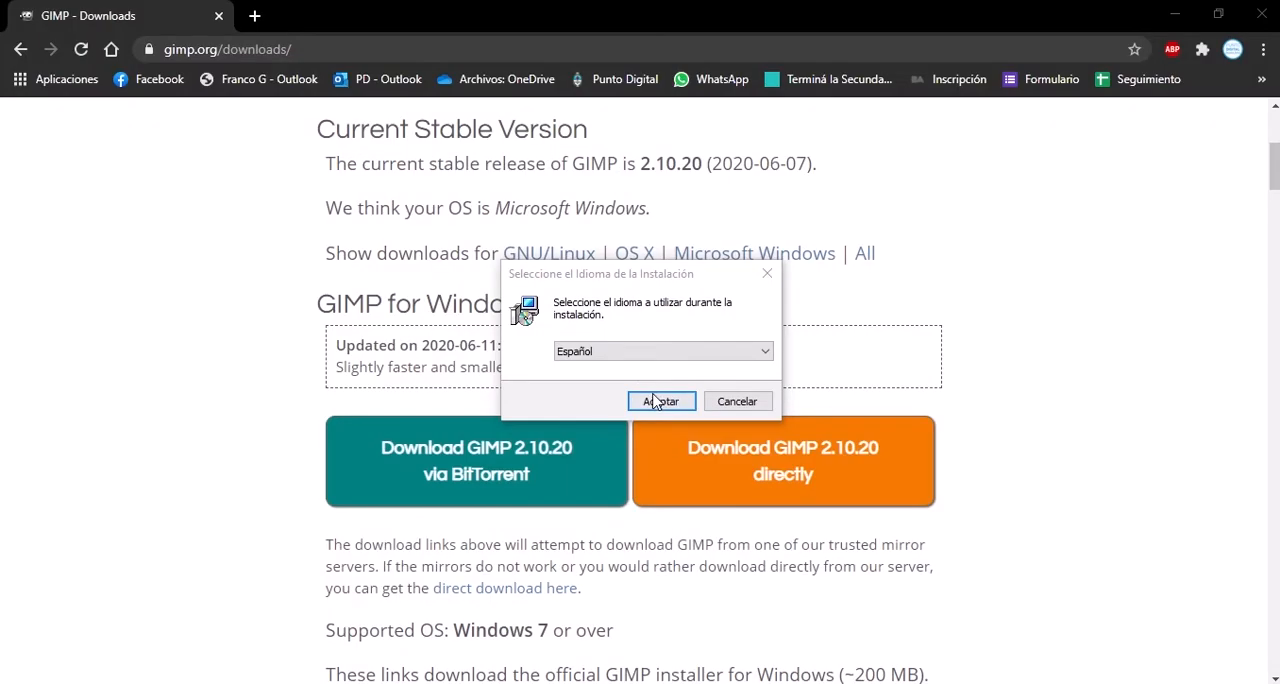
left_click(658, 401)
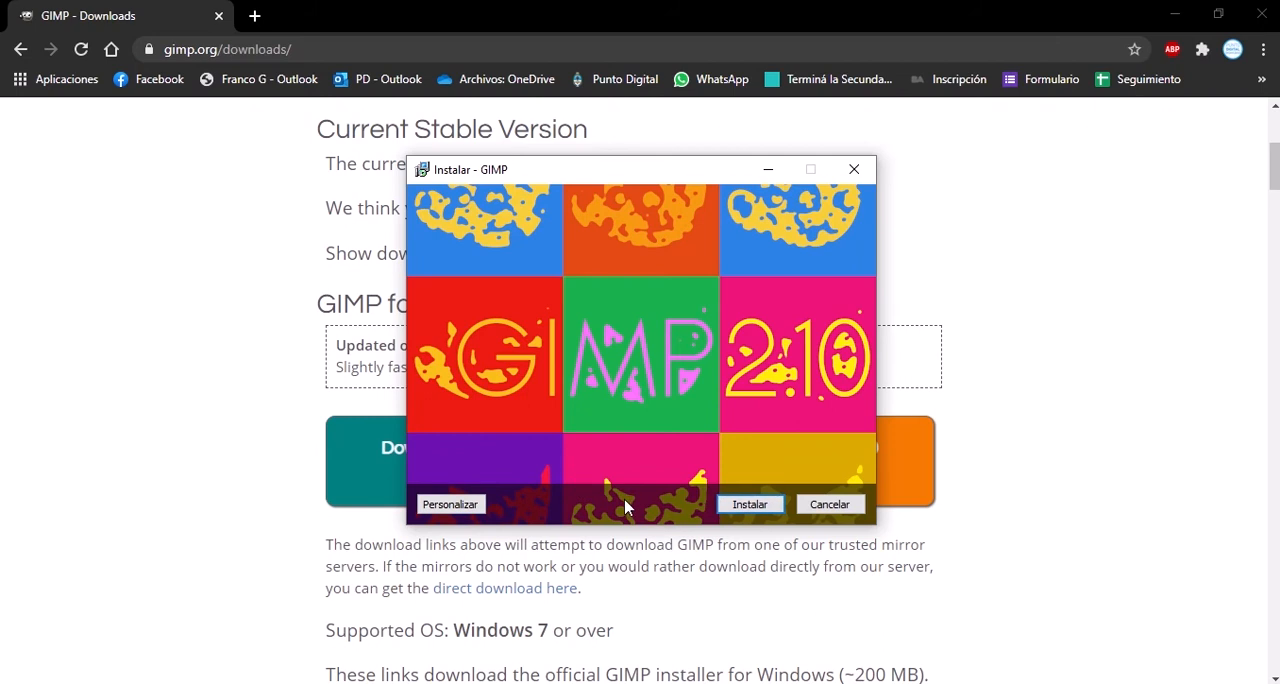
left_click(735, 507)
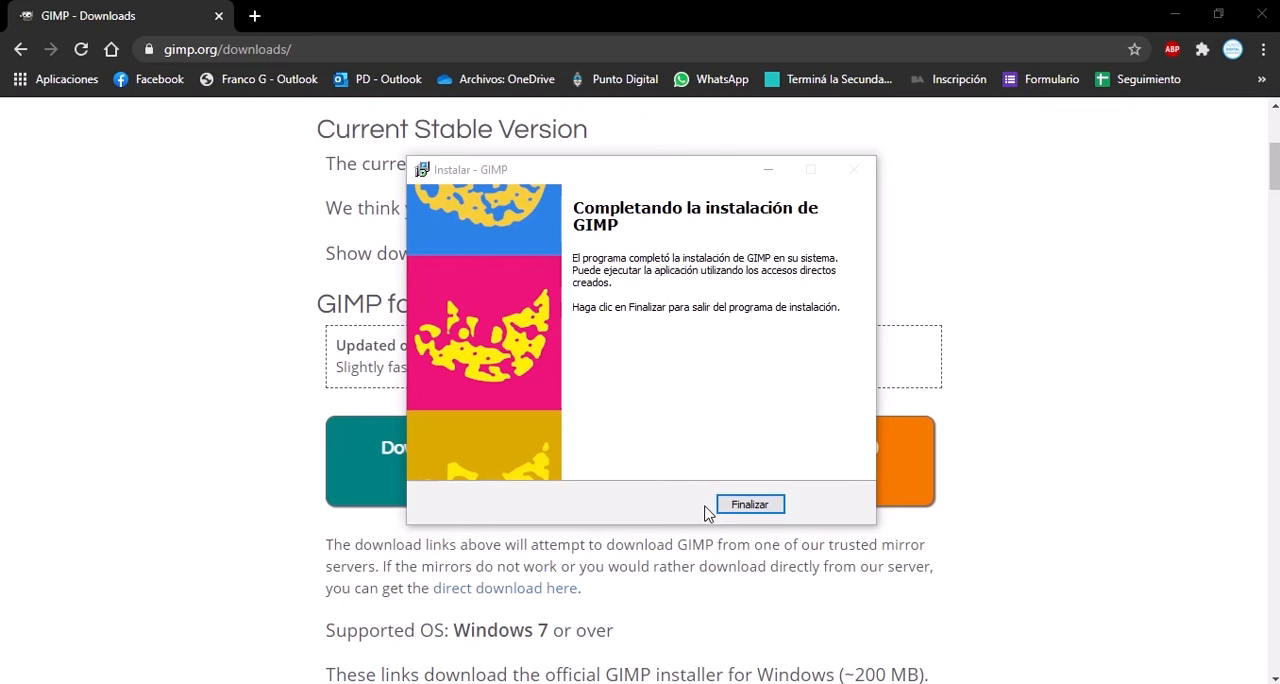
left_click(735, 506)
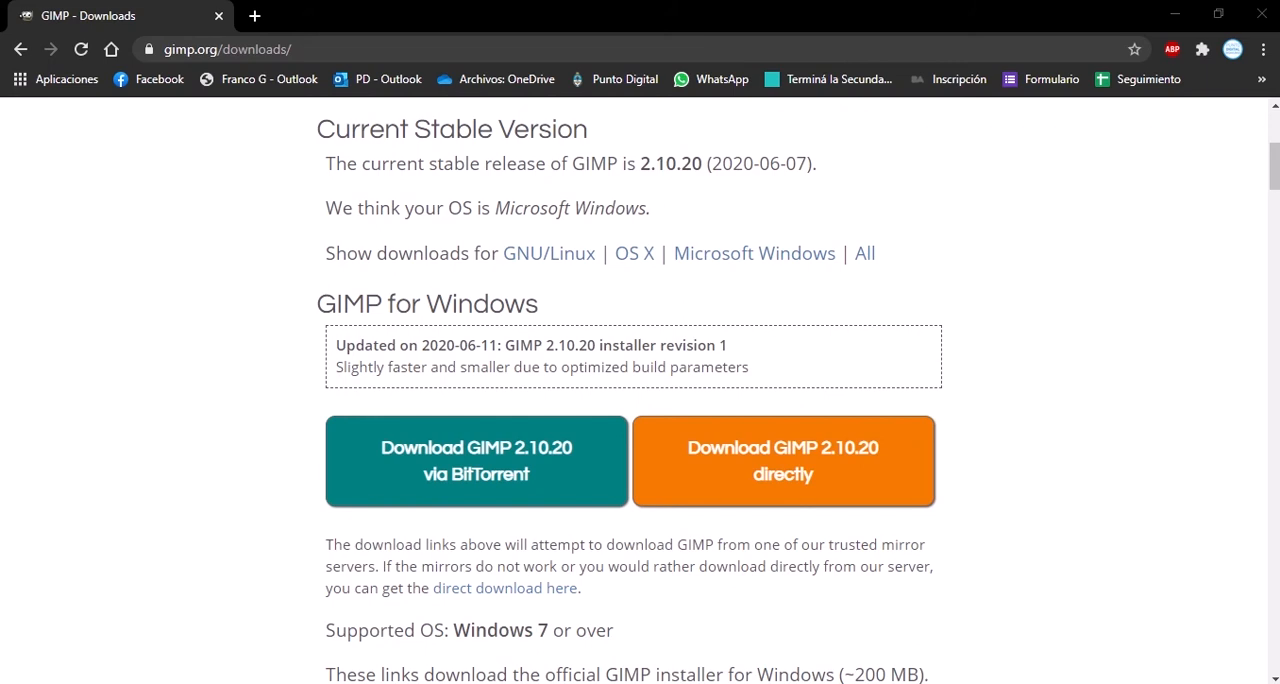
Switch to GIMP 2.10.20 by launching it from the list of installed programs.
key("super")
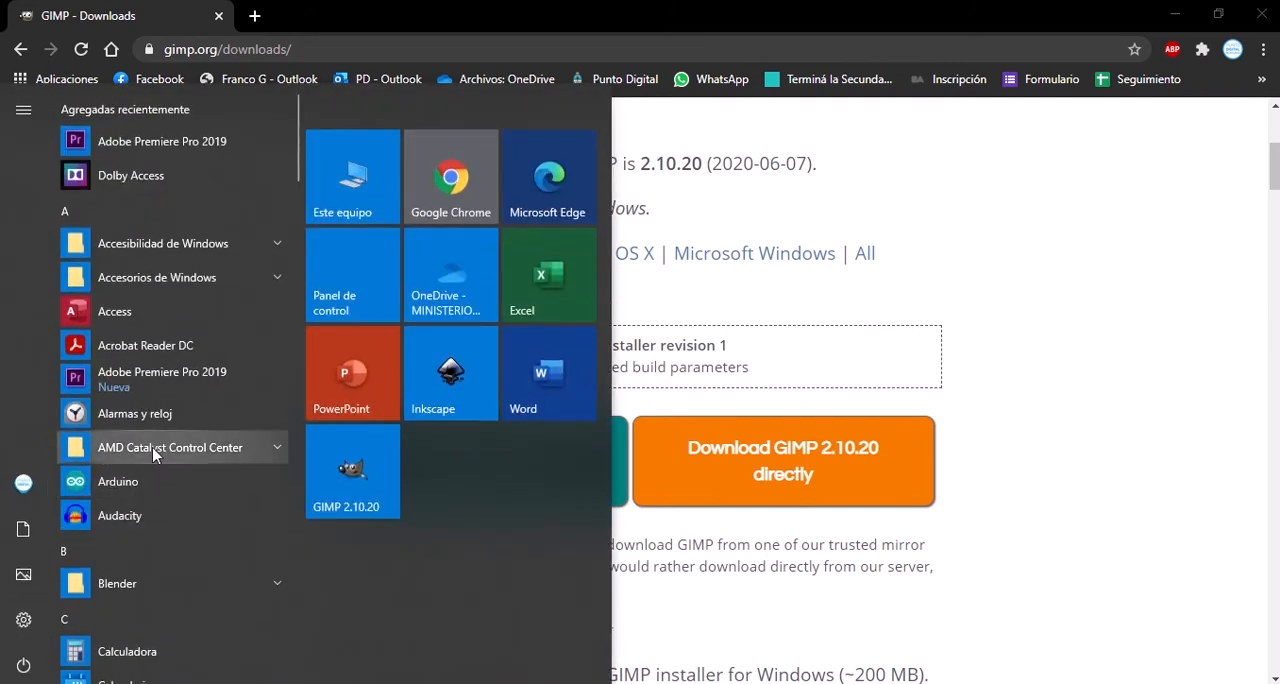
scroll(155, 305, "down", 4)
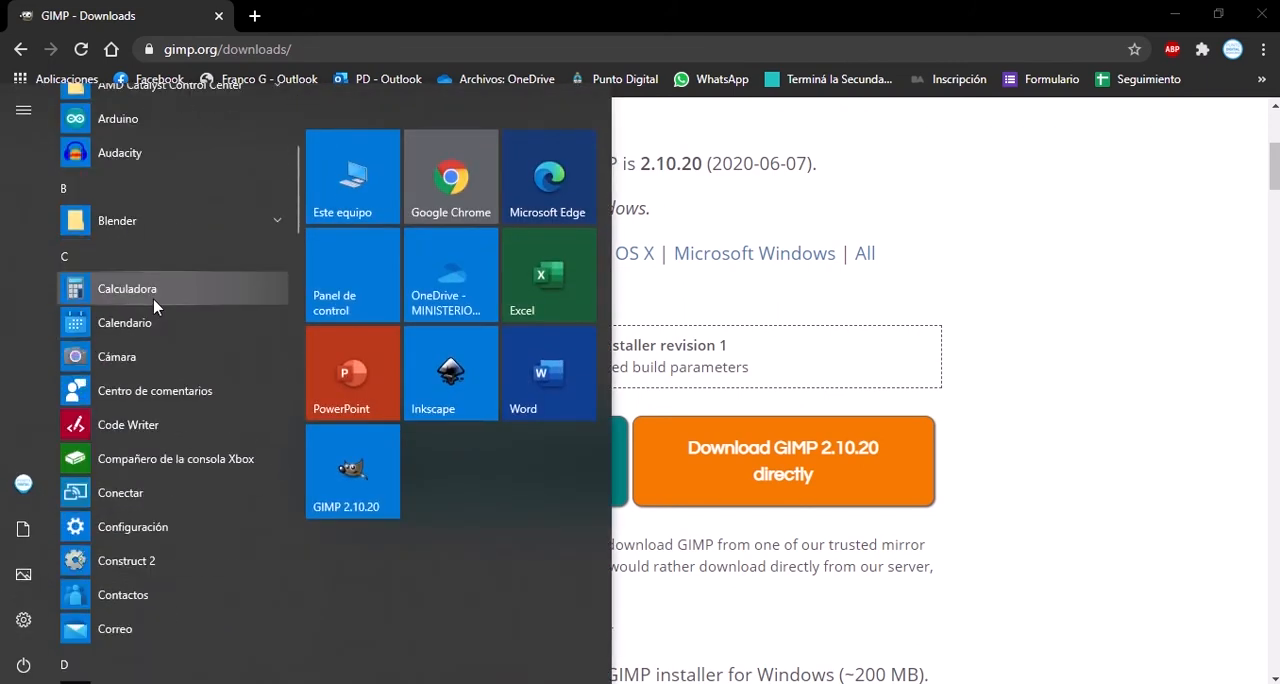
scroll(155, 305, "down", 7)
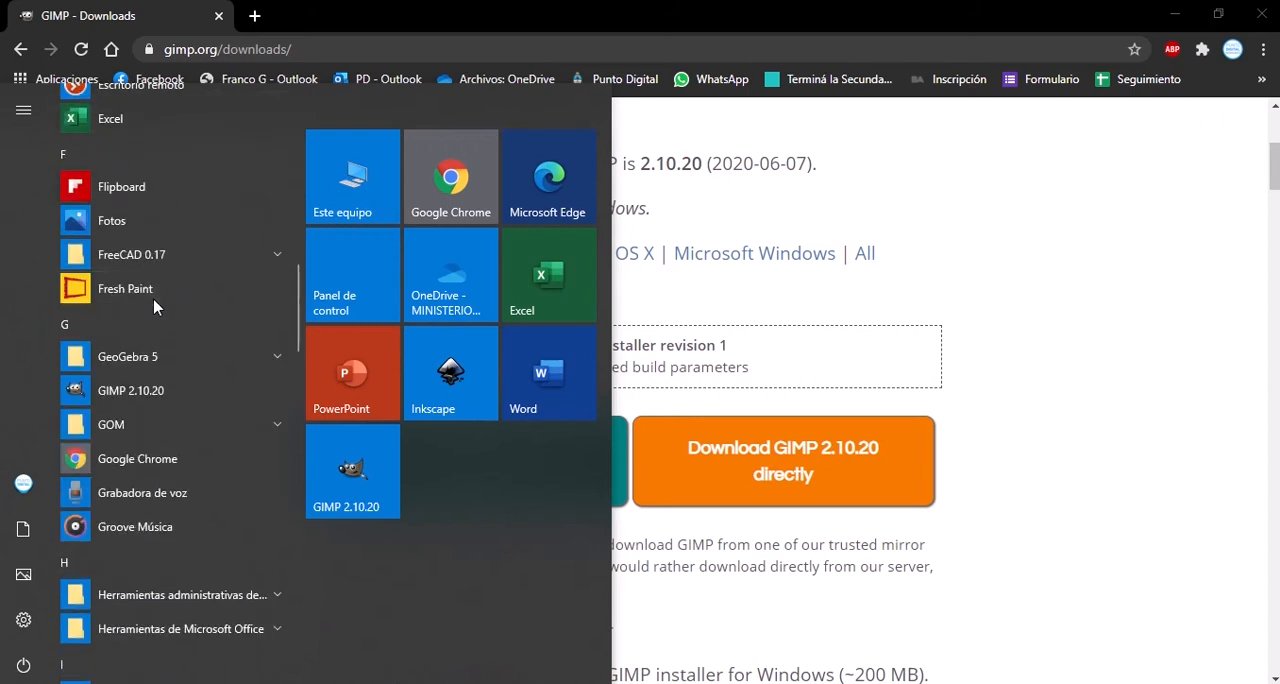
left_click(176, 399)
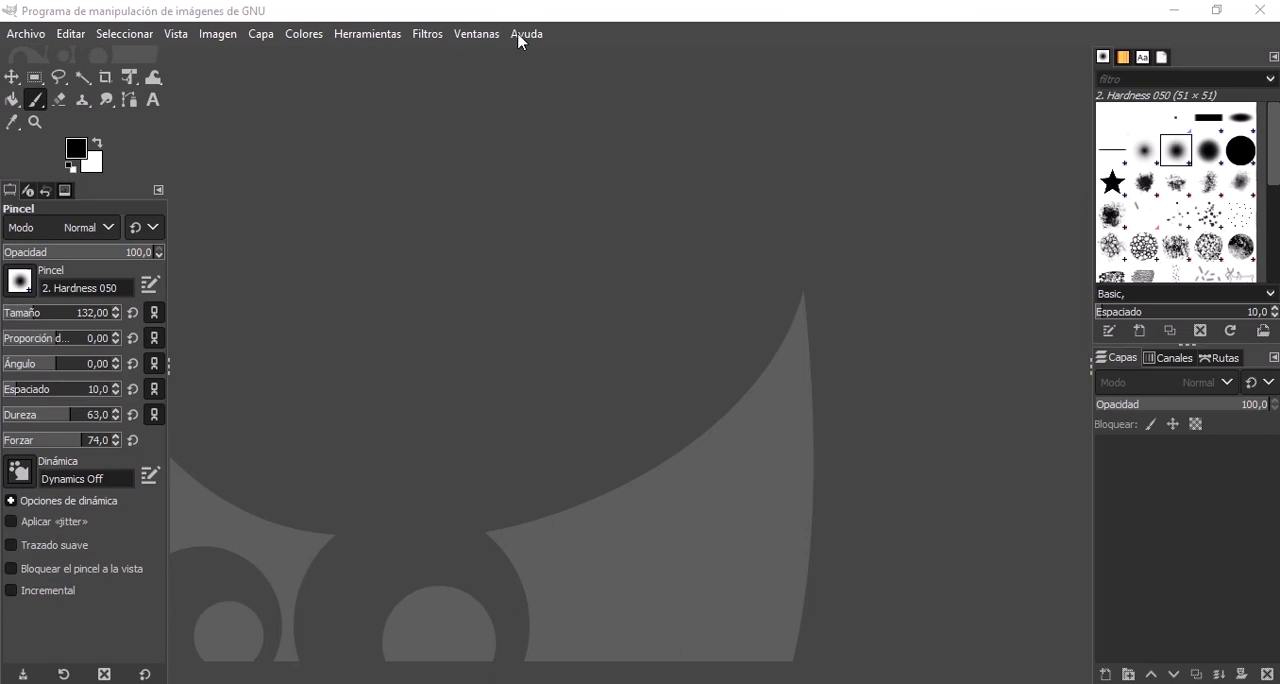
Examine the free selection tool group and the options of the Eraser, Clone, Smudge, Rectangle Select and Paintbrush tools.
right_click(58, 86)
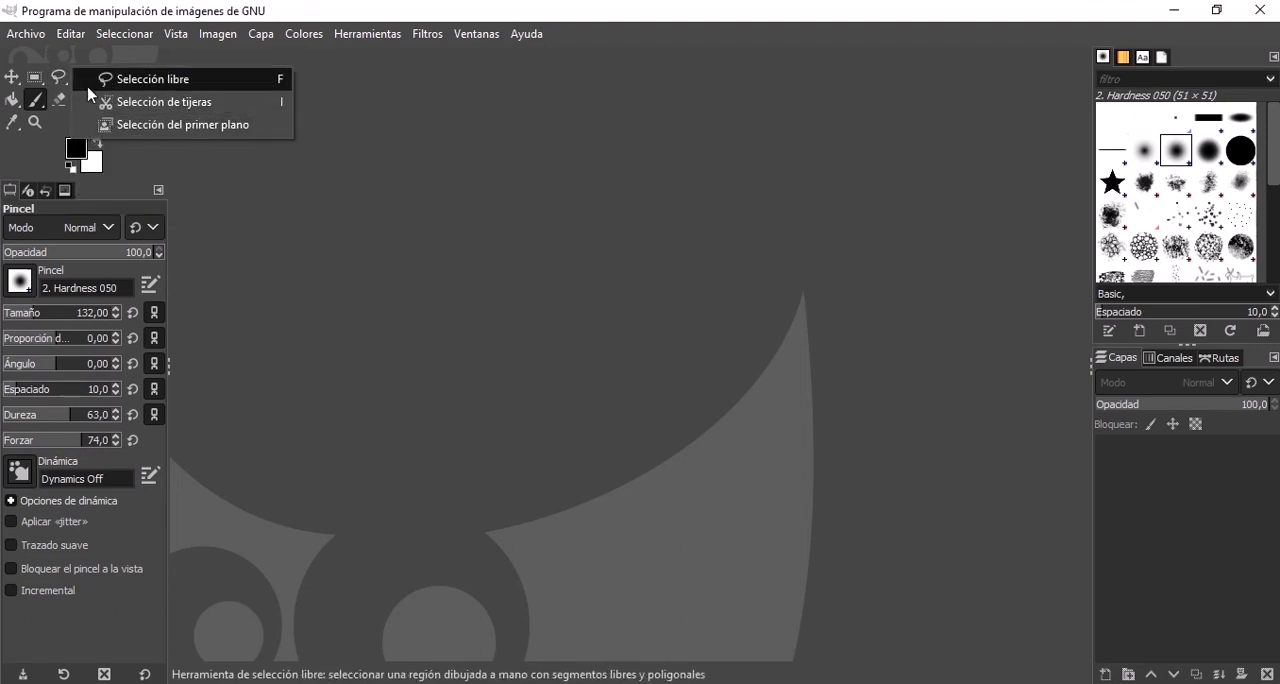
left_click(52, 70)
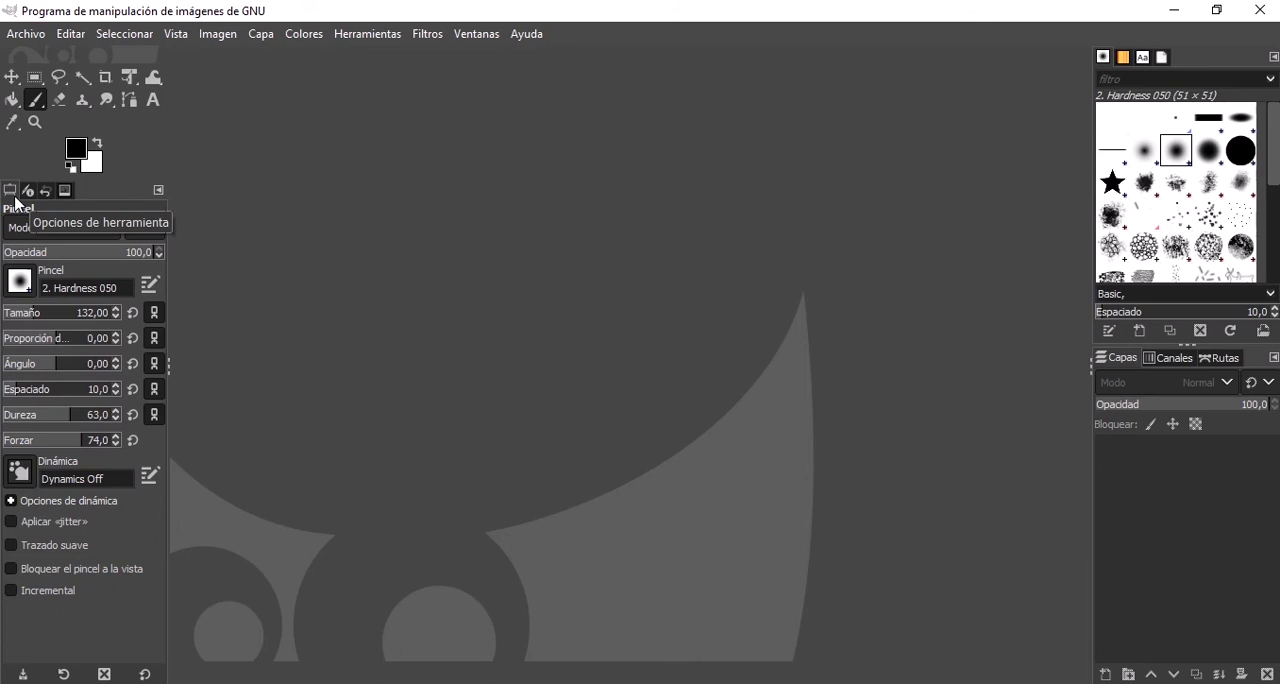
left_click(62, 97)
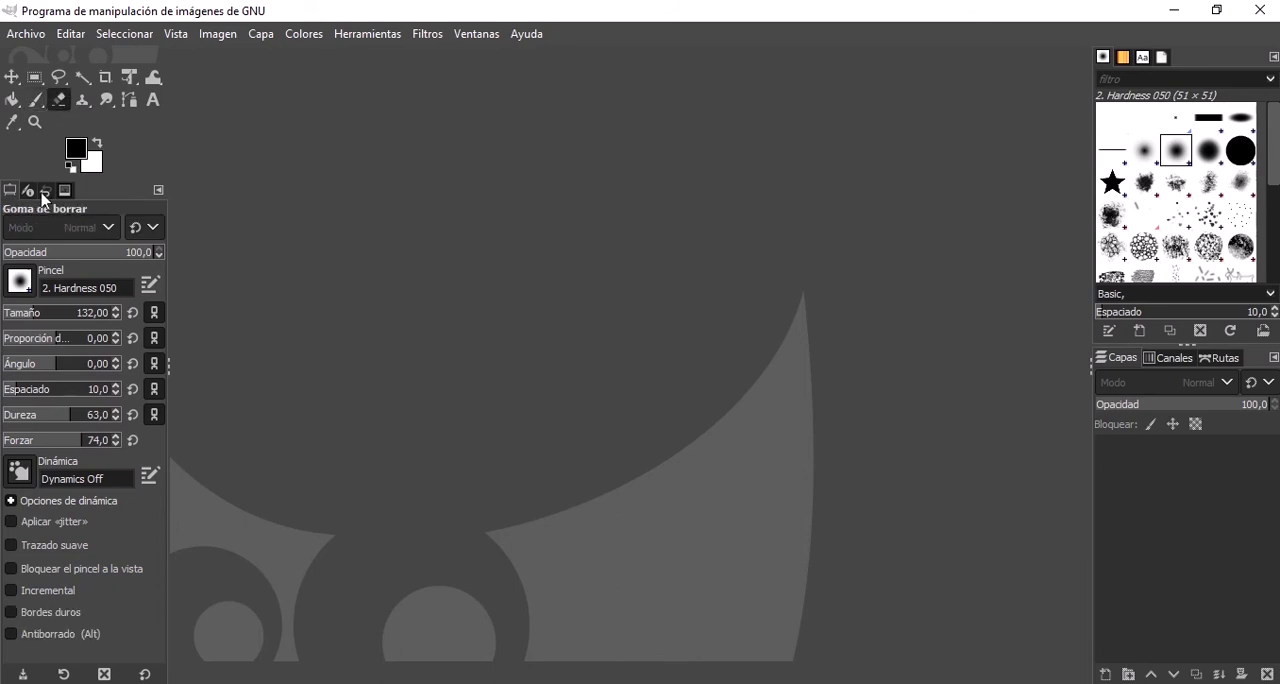
left_click(83, 99)
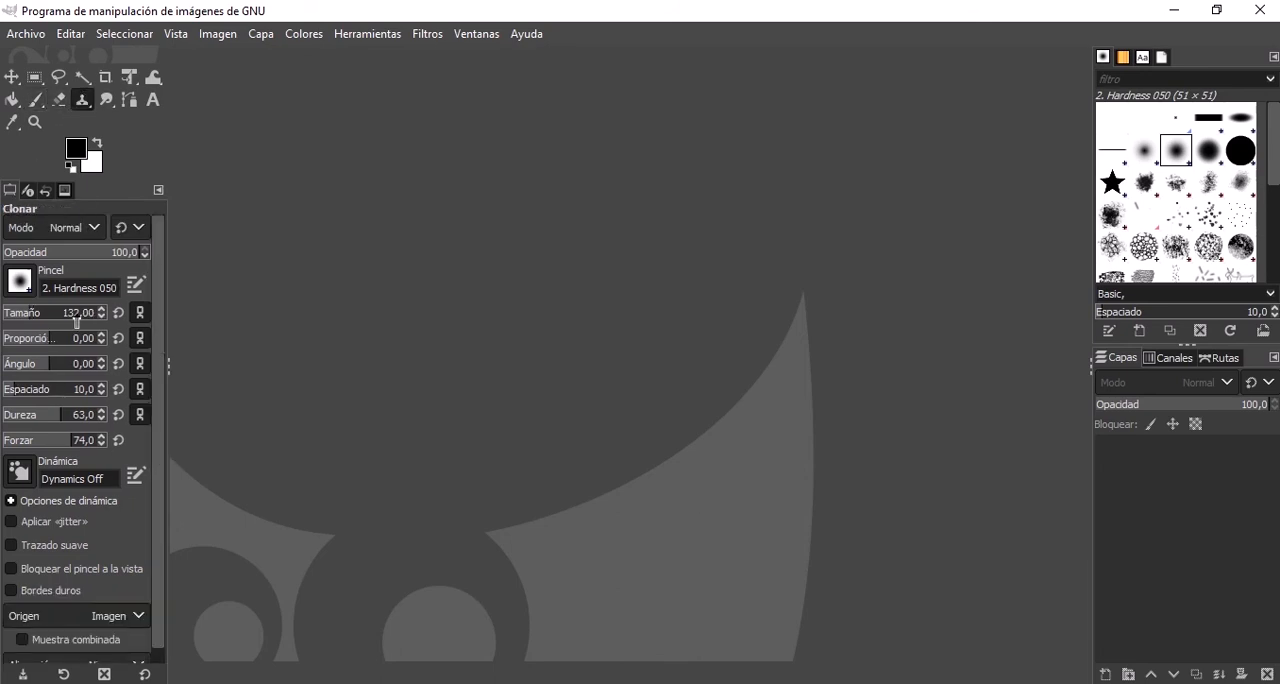
left_click(106, 99)
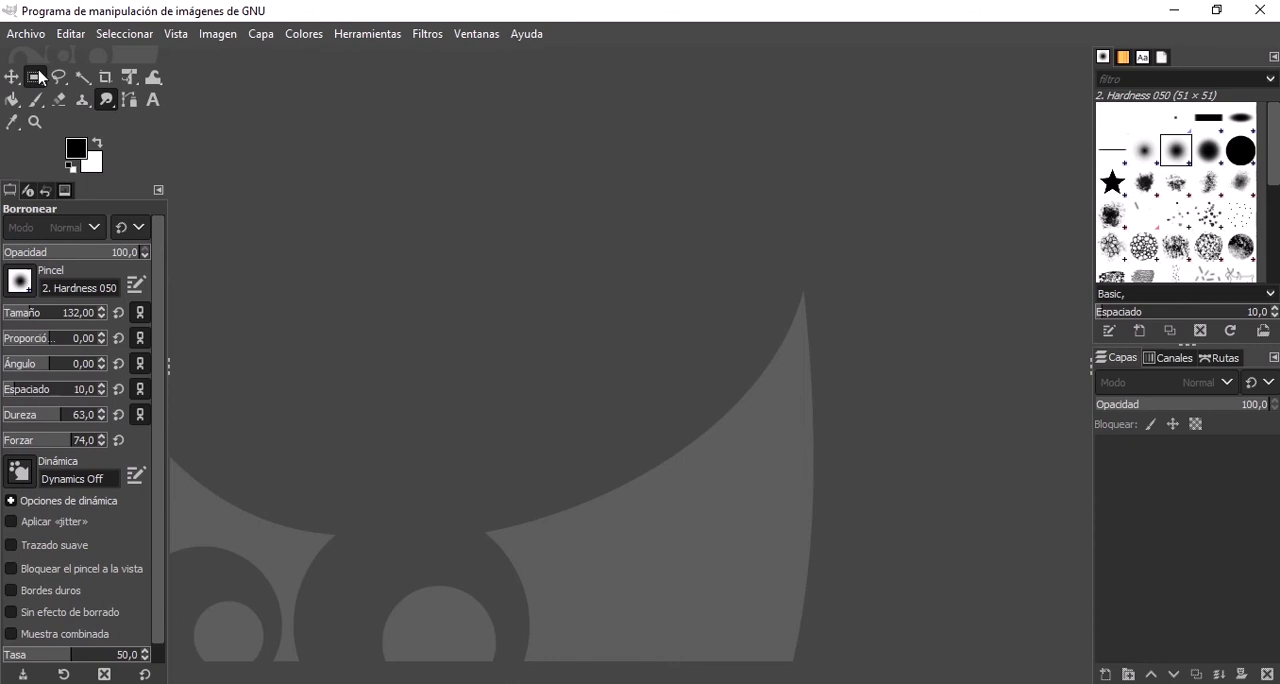
left_click(35, 77)
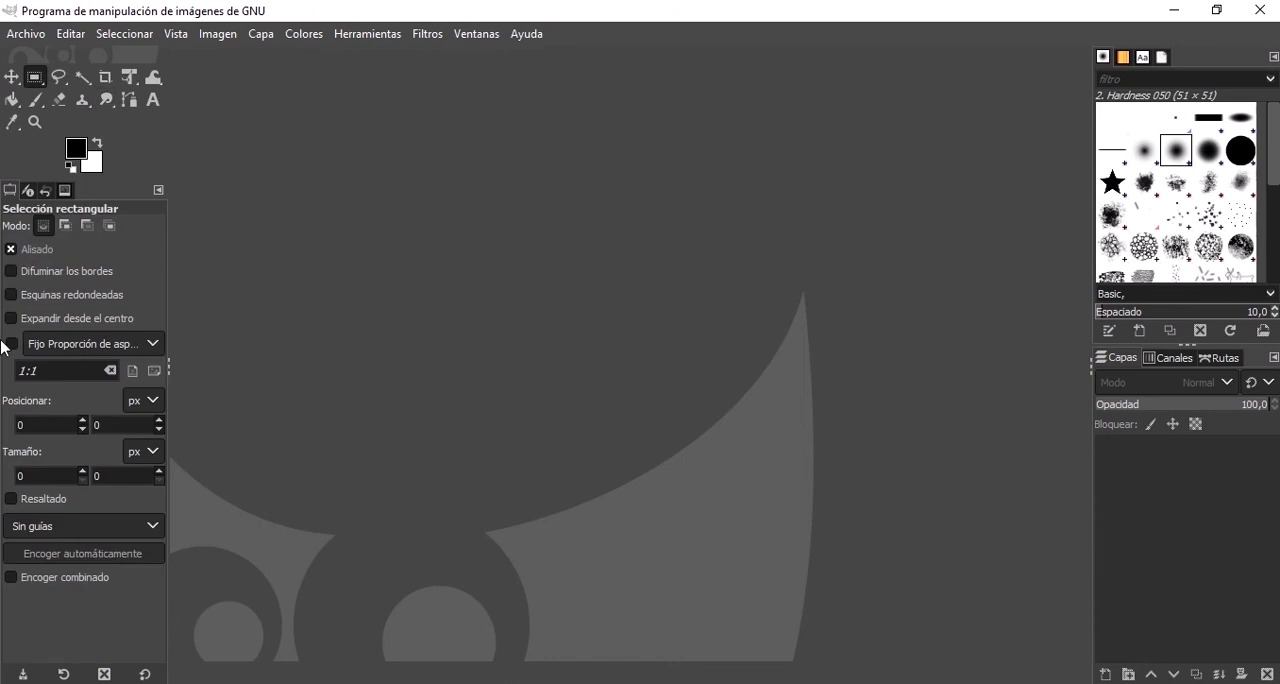
left_click(35, 102)
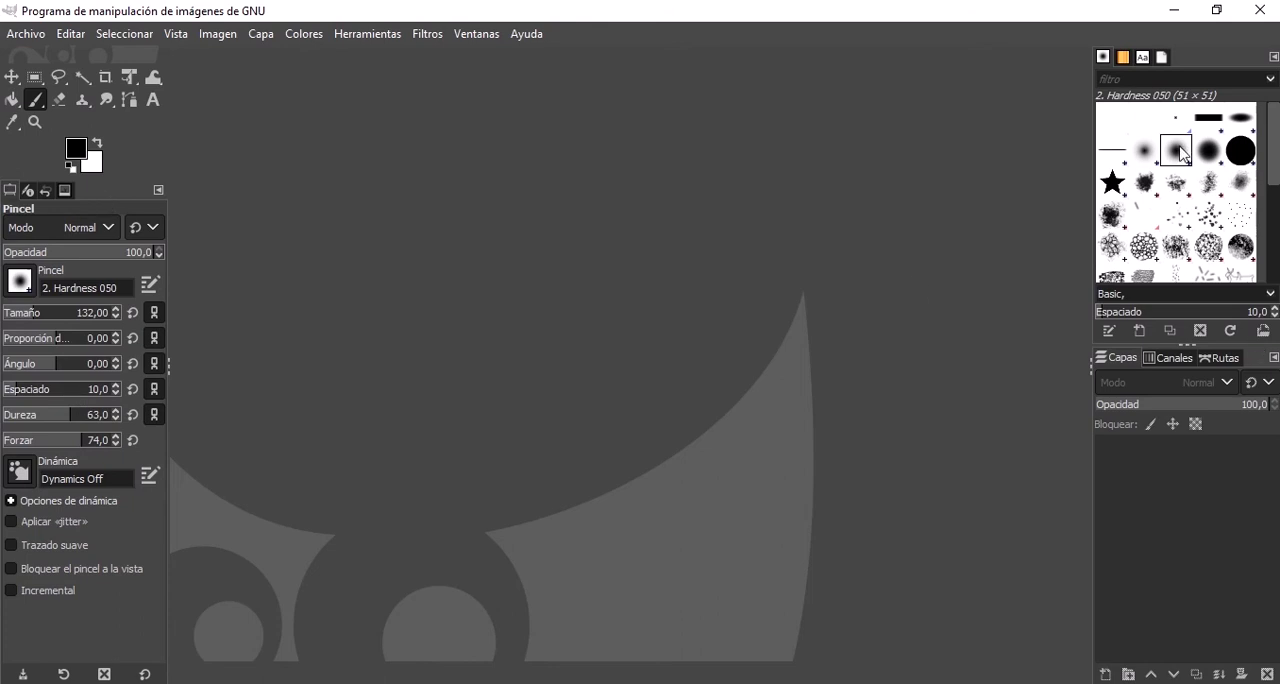
Close the docked brushes, patterns, fonts and document history dialogs, leaving the layers, channels and paths dialogs docked.
left_click(1124, 59)
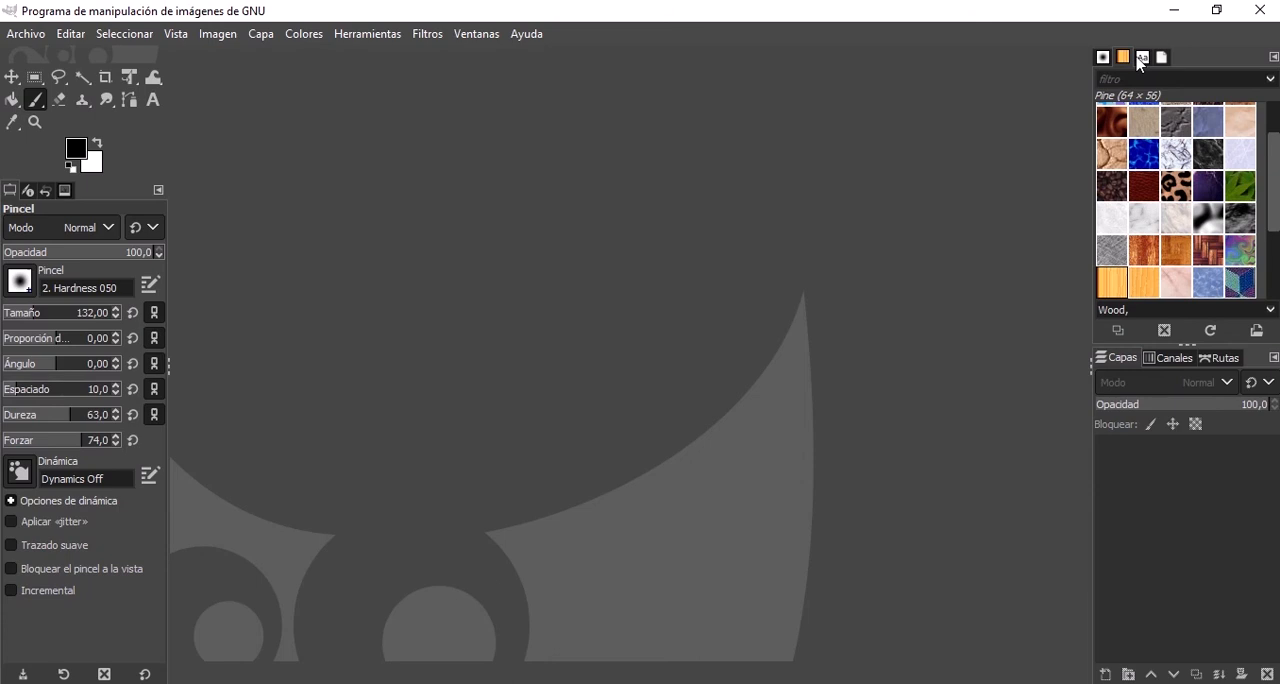
left_click(1140, 60)
left_click(1104, 60)
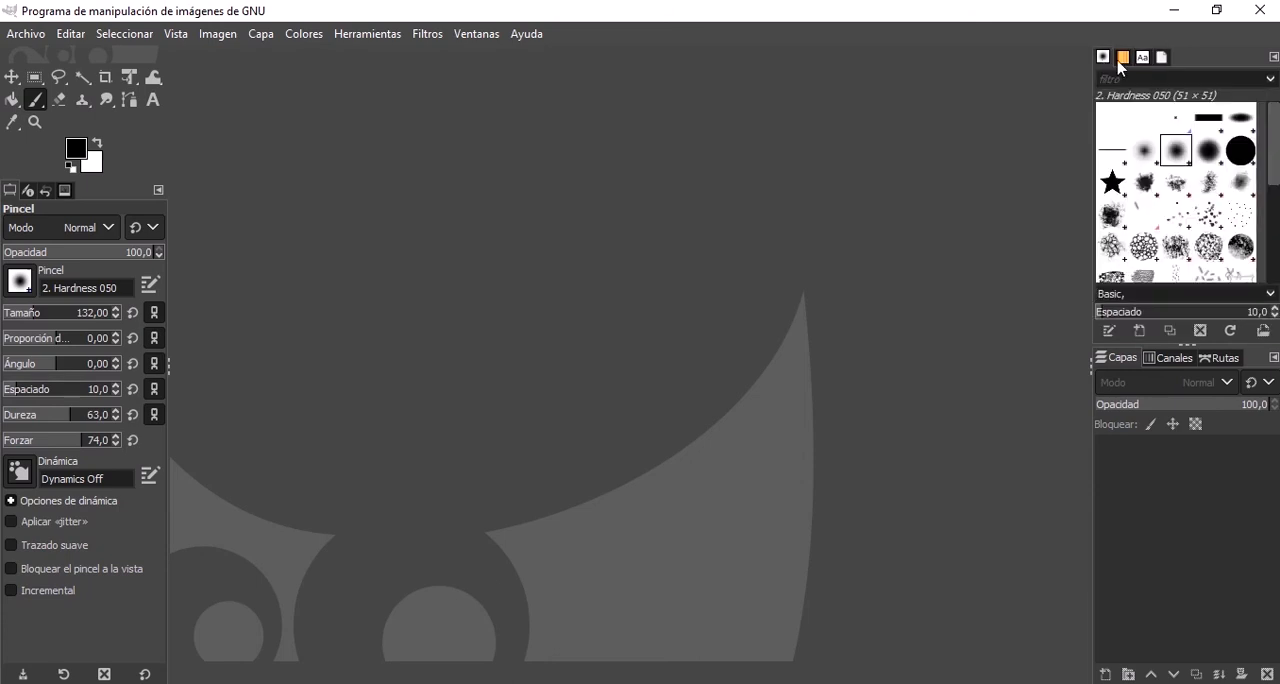
left_click(1271, 58)
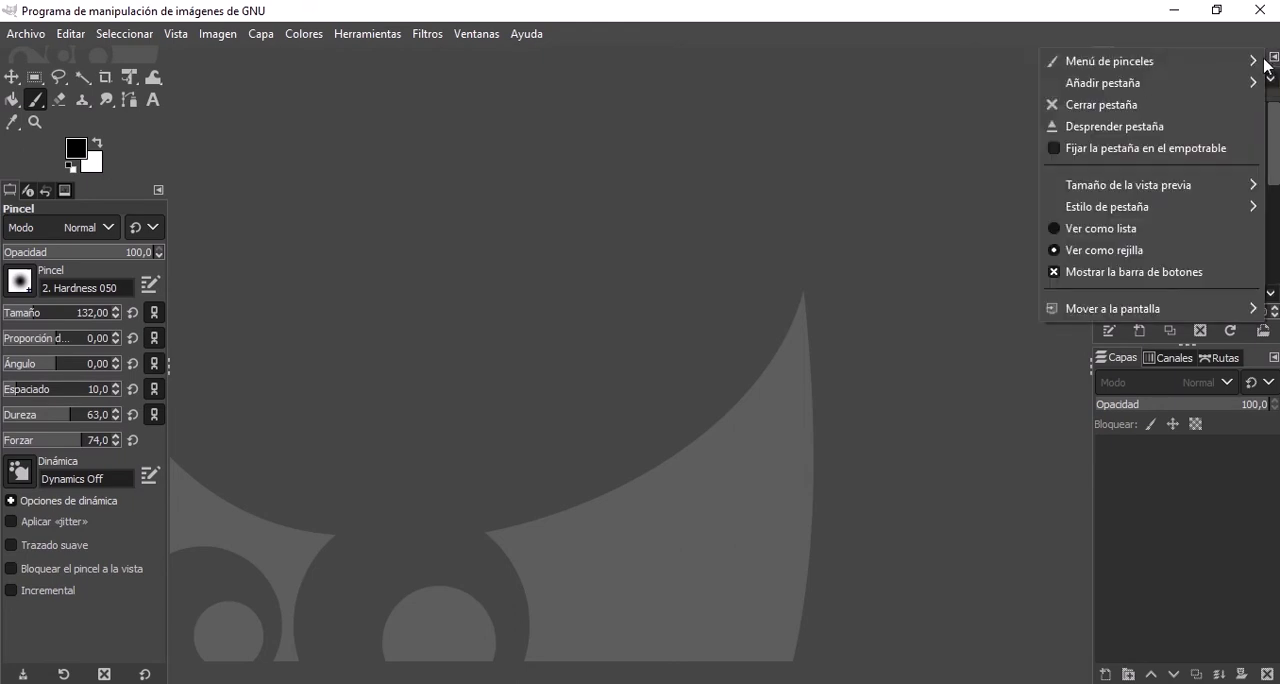
mouse_move(1127, 90)
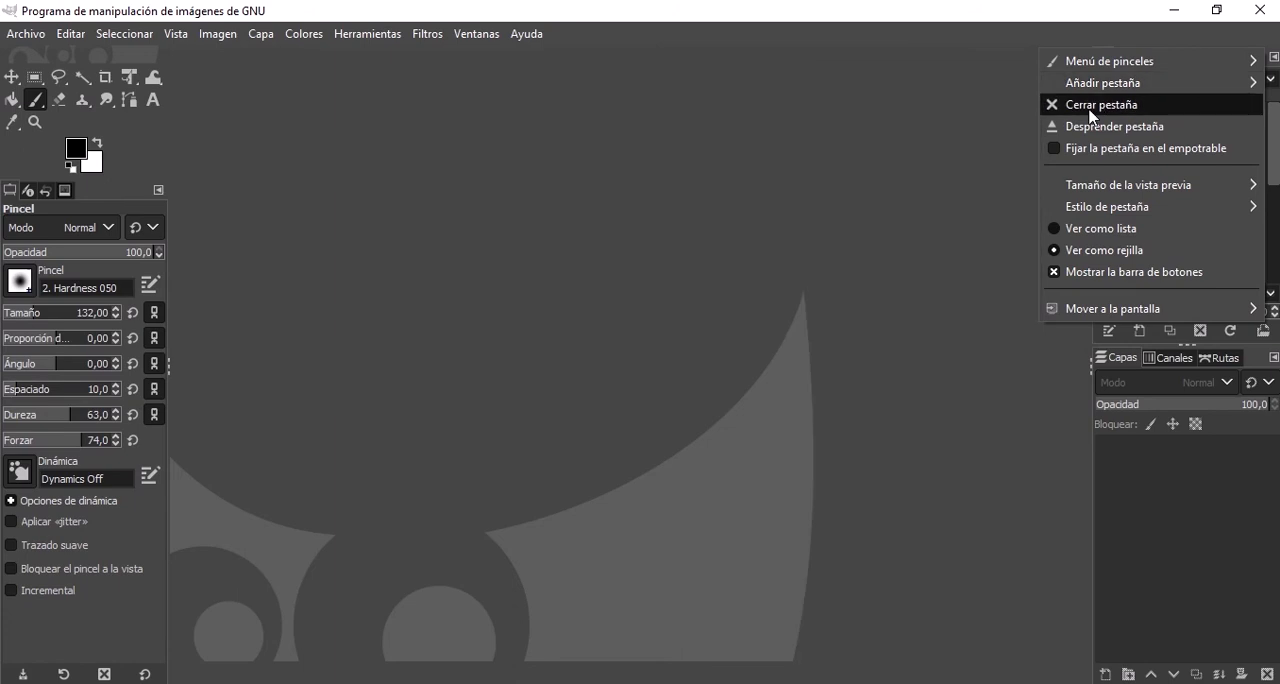
left_click(1093, 106)
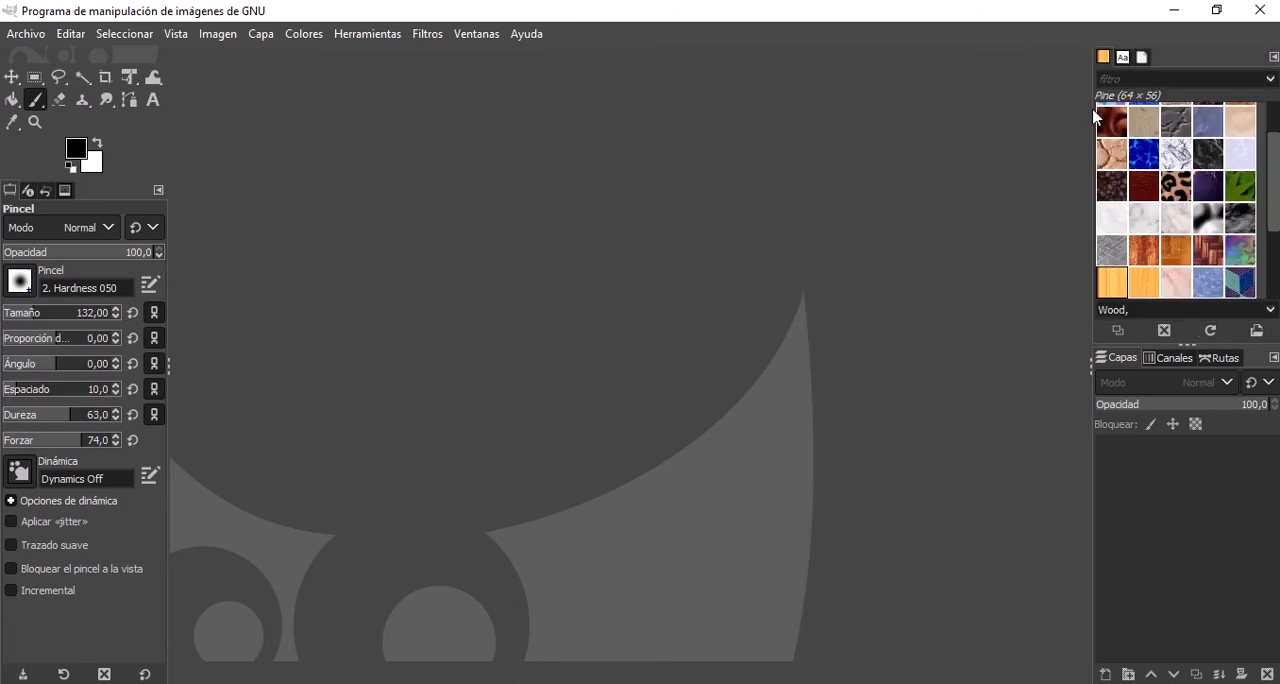
left_click(1272, 57)
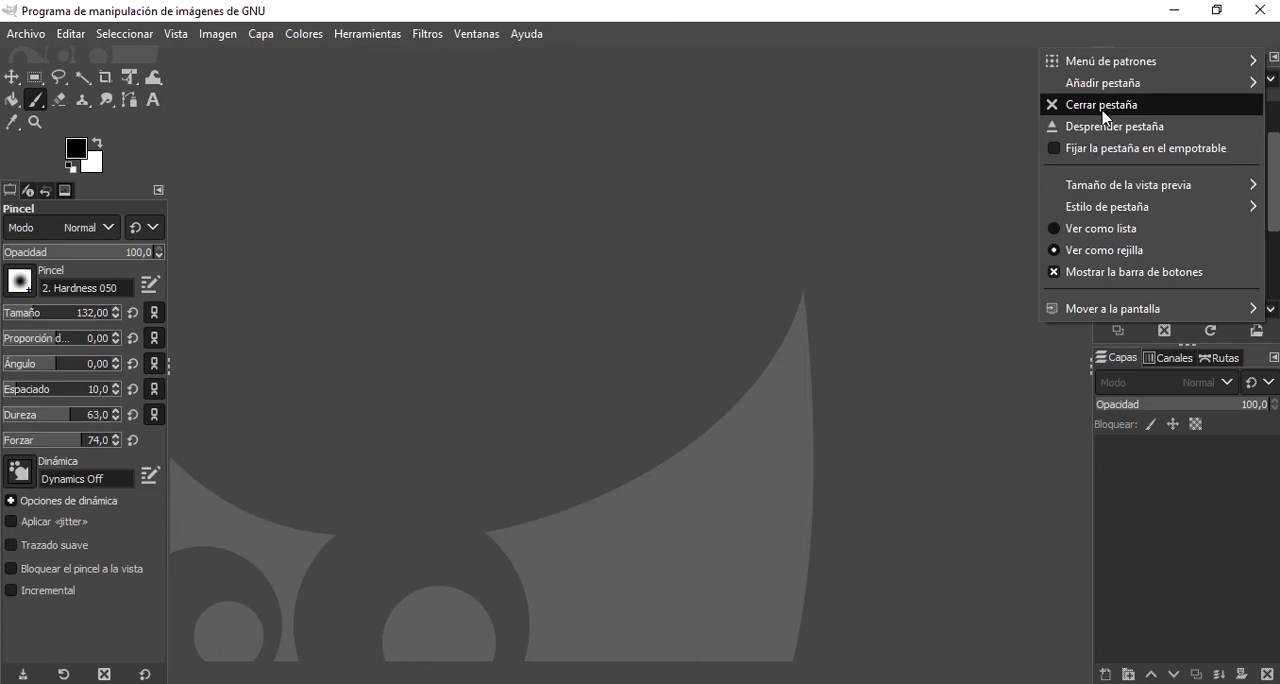
left_click(1103, 106)
left_click(1272, 57)
left_click(1108, 106)
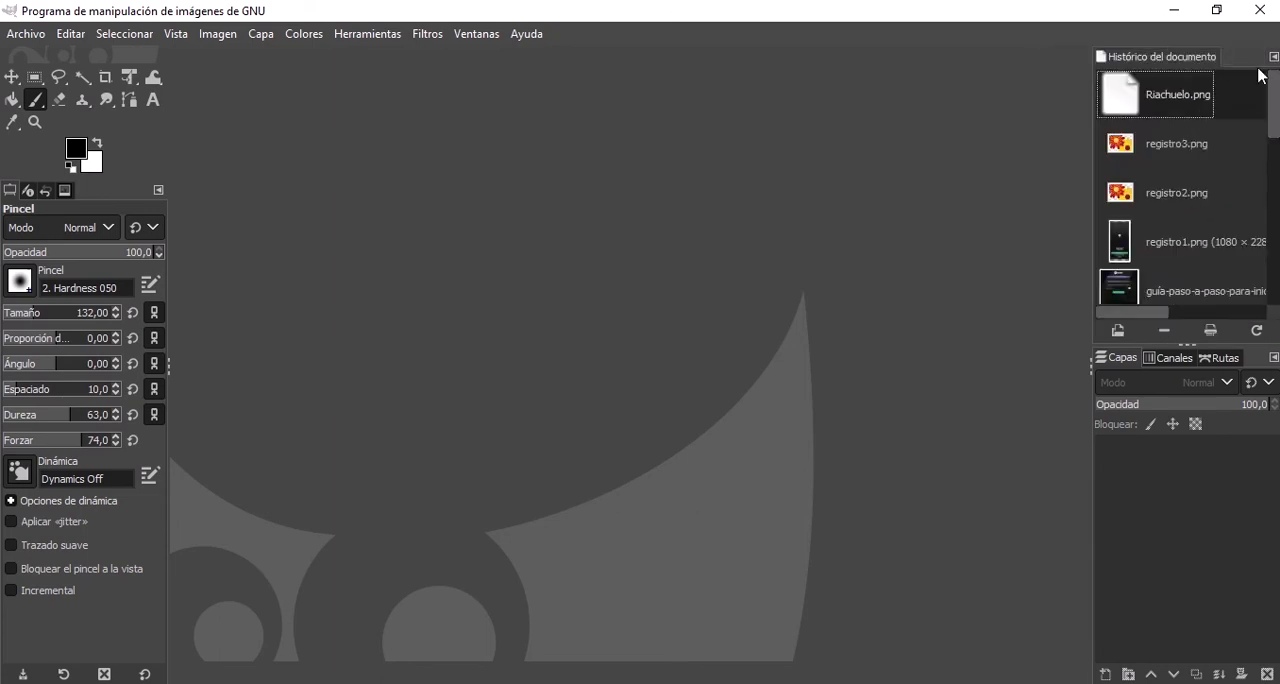
left_click(1273, 58)
left_click(1209, 104)
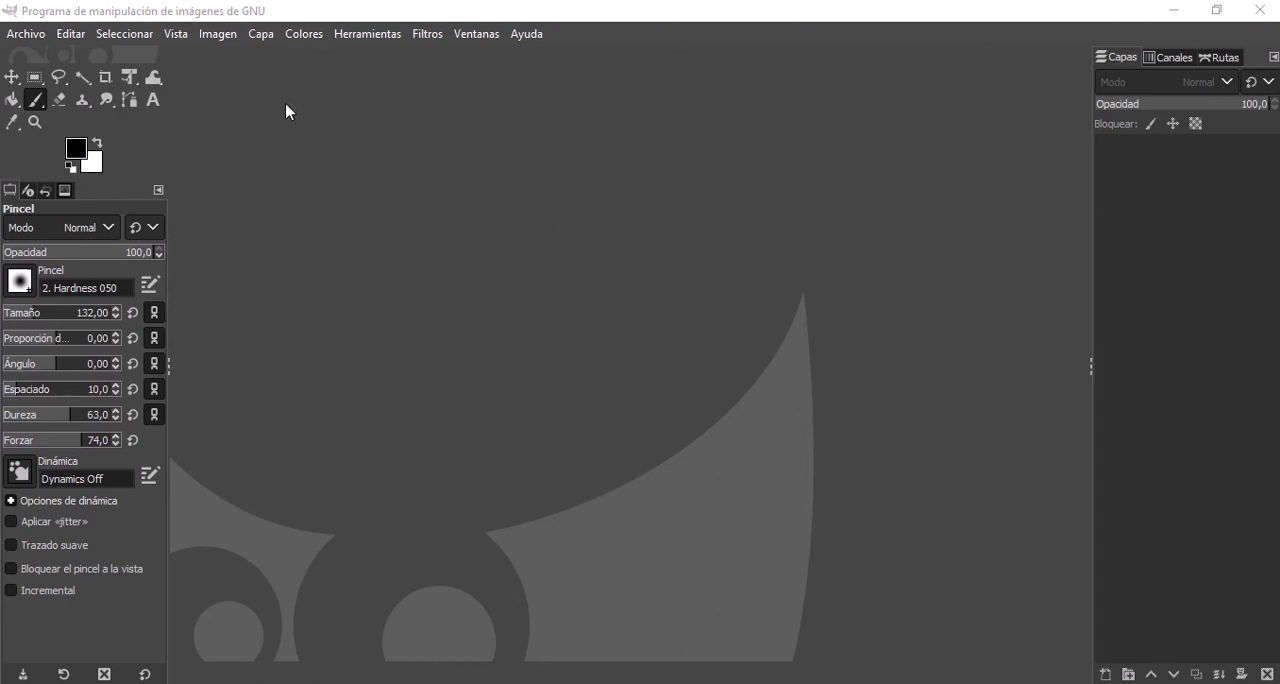
Create a new blank image of 1920 x 1080 px.
left_click(27, 37)
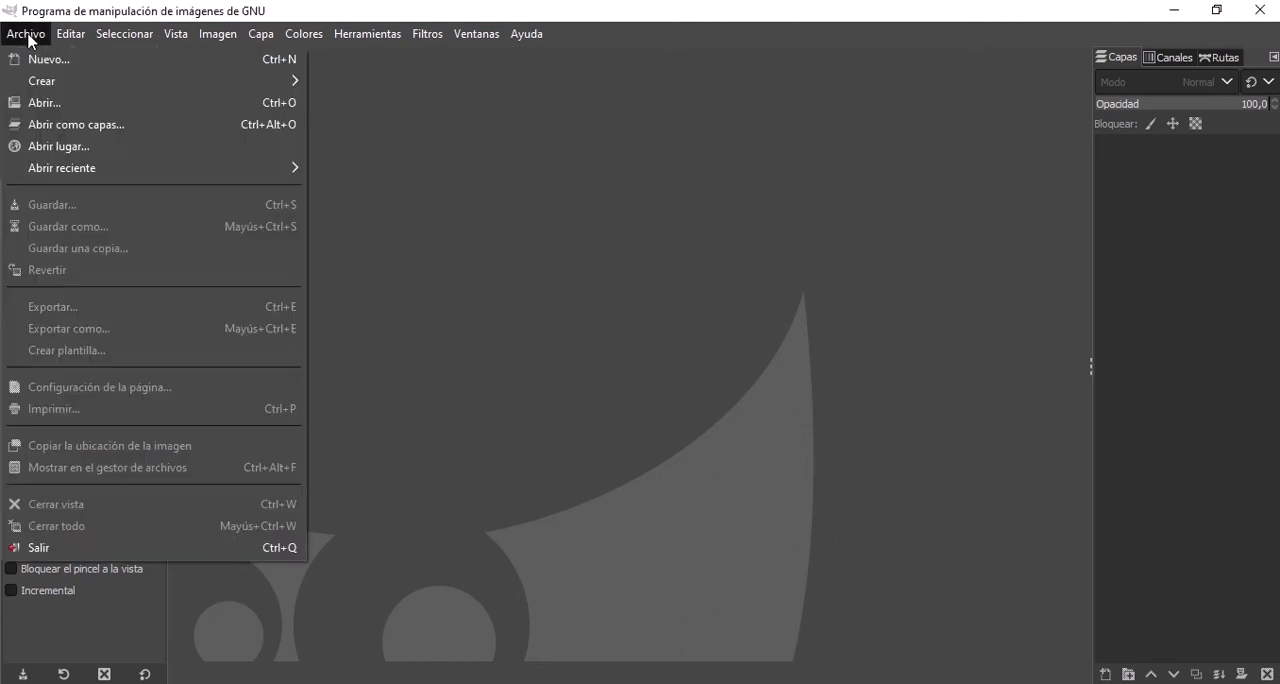
left_click(28, 38)
left_click(29, 38)
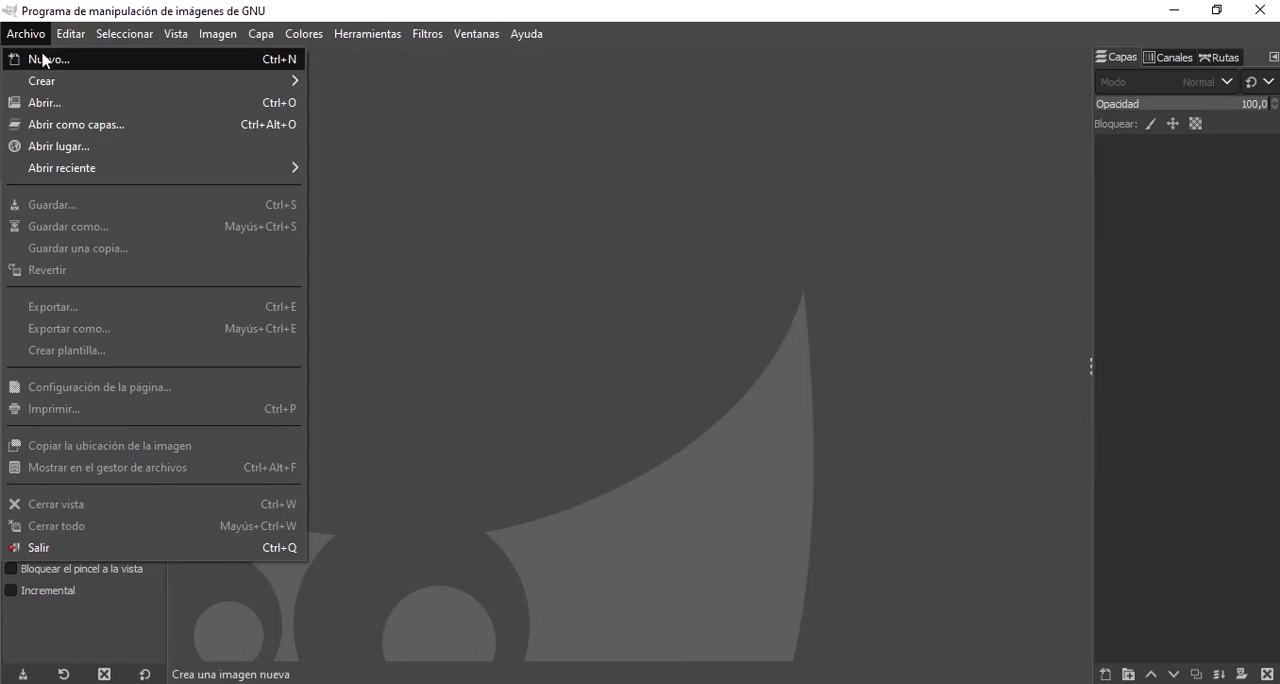
left_click(44, 60)
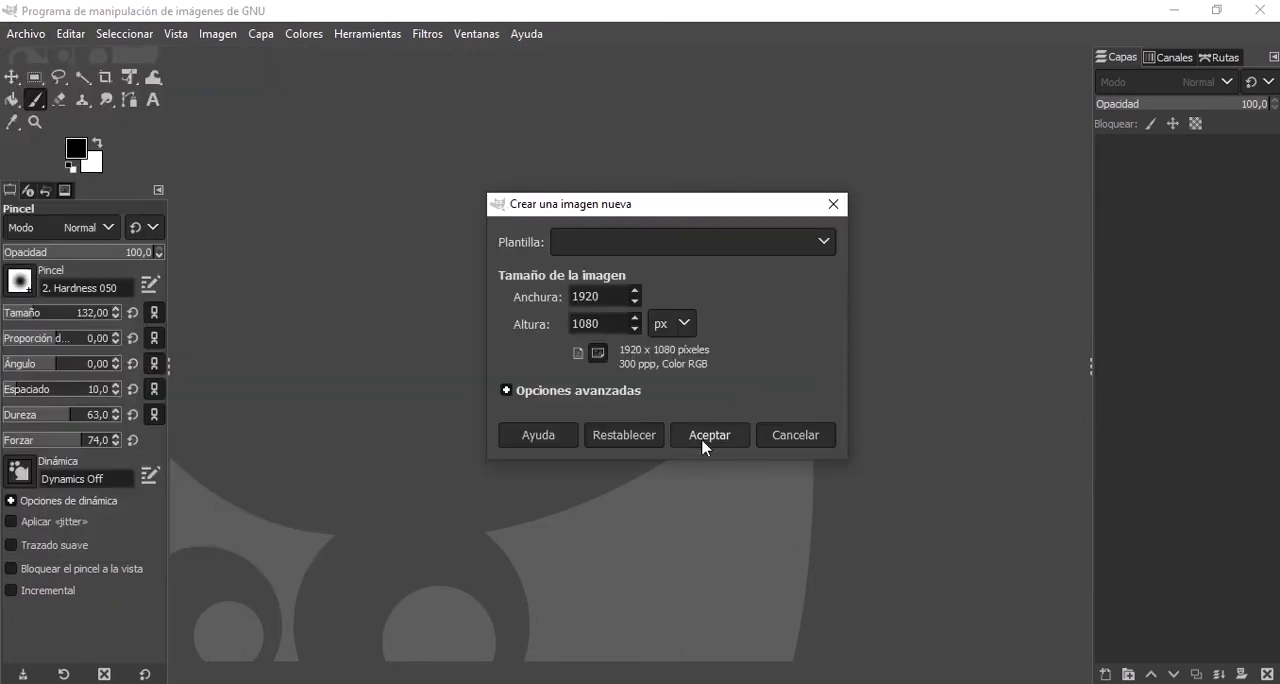
left_click(705, 437)
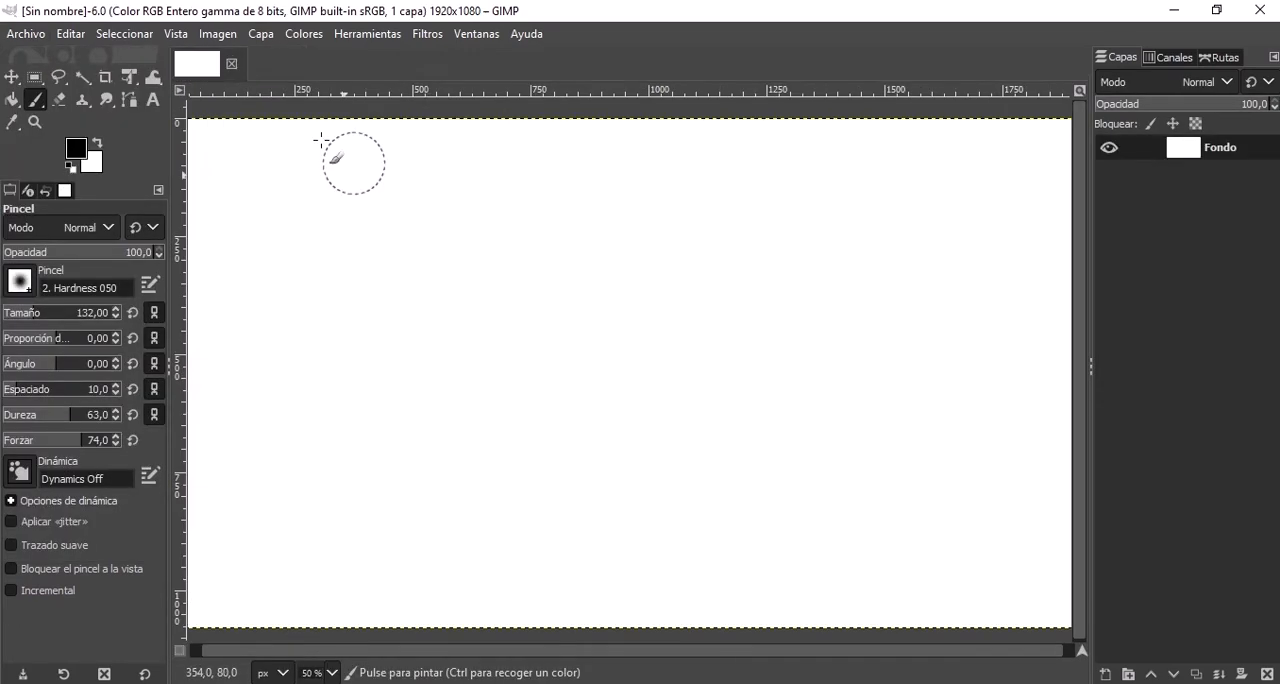
scroll(427, 192, "down", 2)
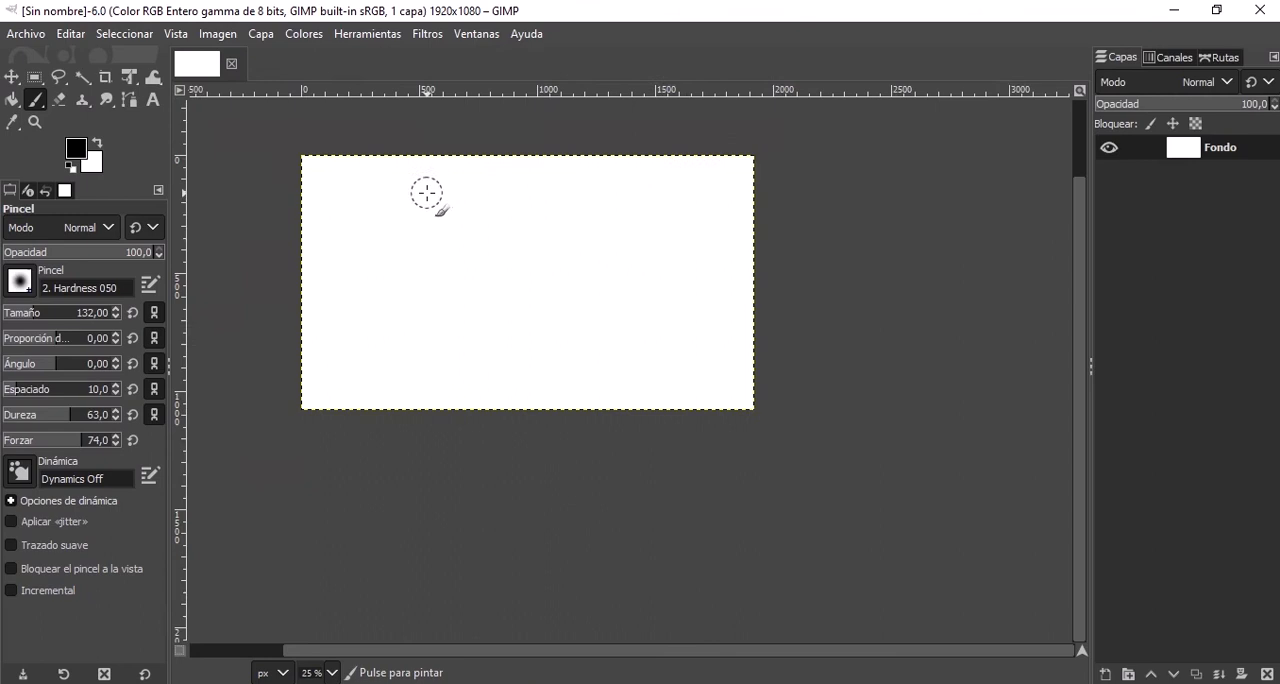
scroll(429, 191, "up", 1)
scroll(231, 149, "up", 1)
scroll(232, 147, "down", 1)
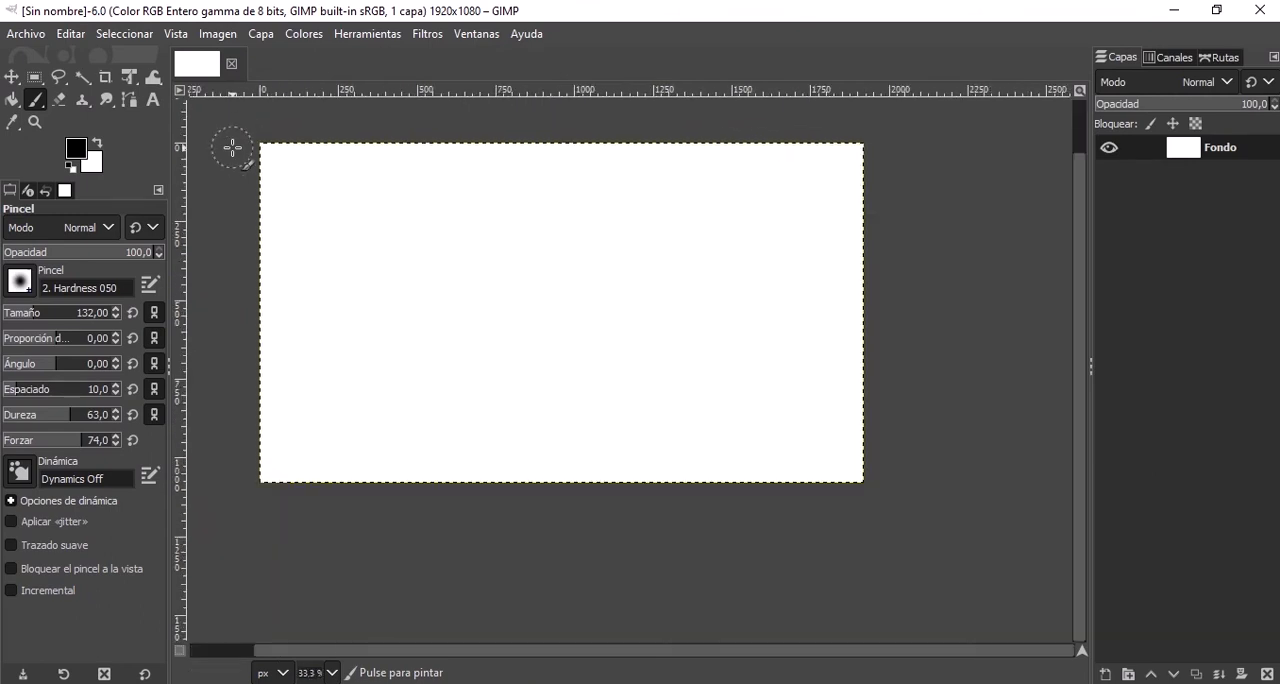
Open Portada.png from the Facebook folder as a separate image and switch between it and the blank image, ending on Portada.
left_click(24, 34)
mouse_move(57, 88)
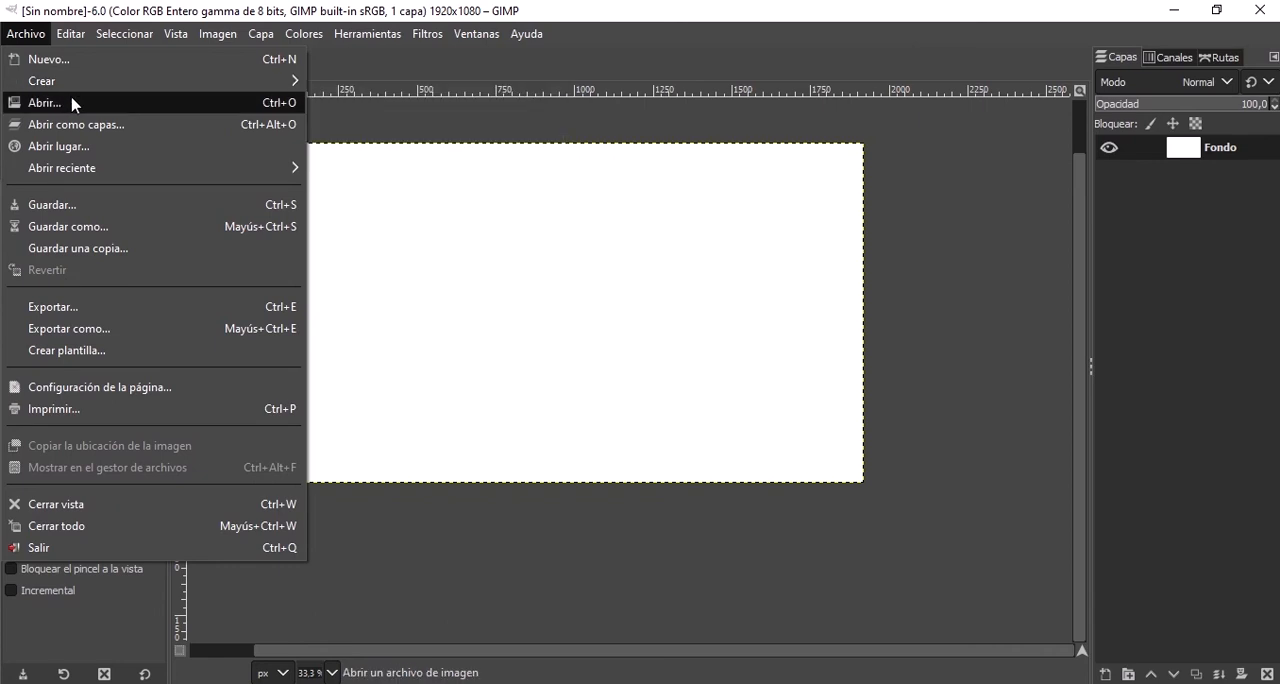
left_click(70, 100)
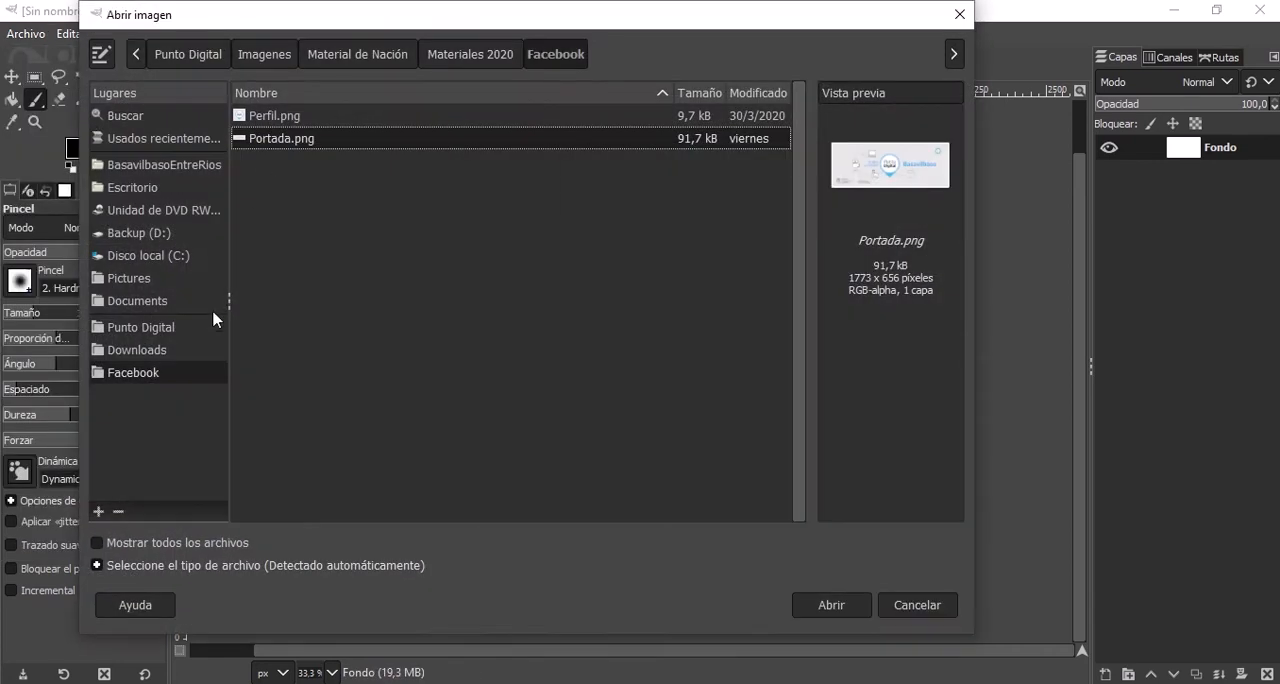
double_click(289, 149)
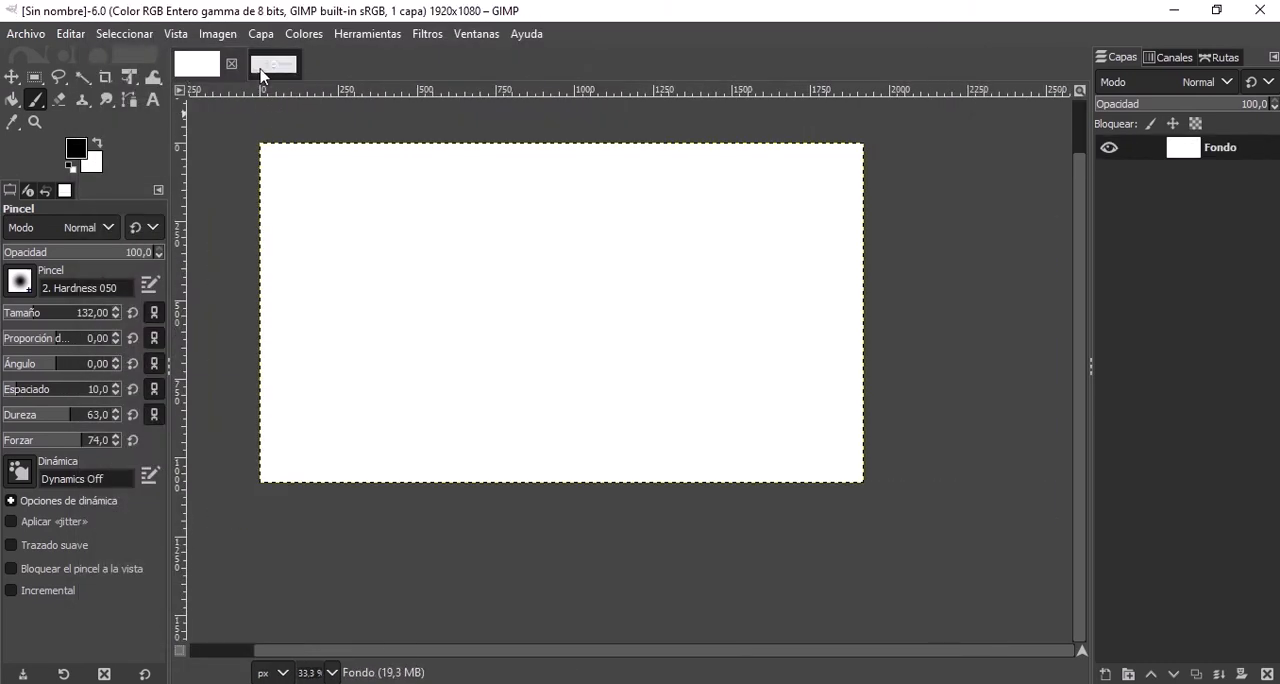
left_click(257, 68)
left_click(199, 68)
left_click(257, 68)
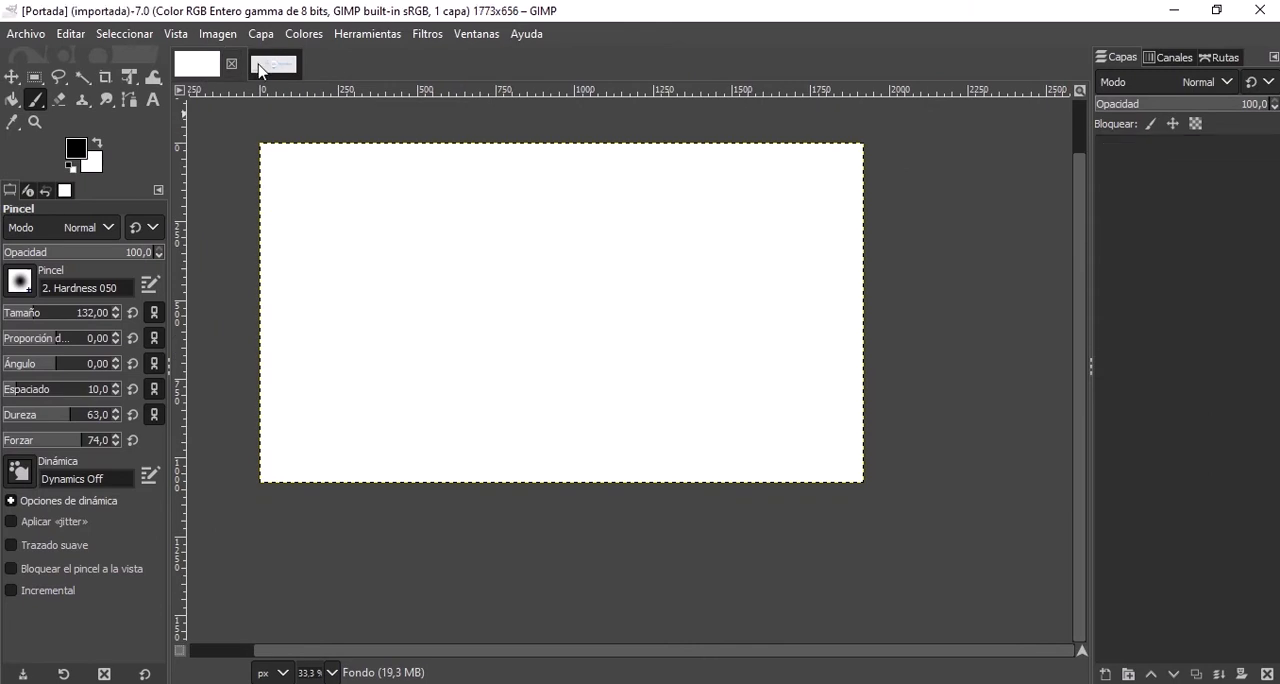
left_click(202, 70)
left_click(272, 70)
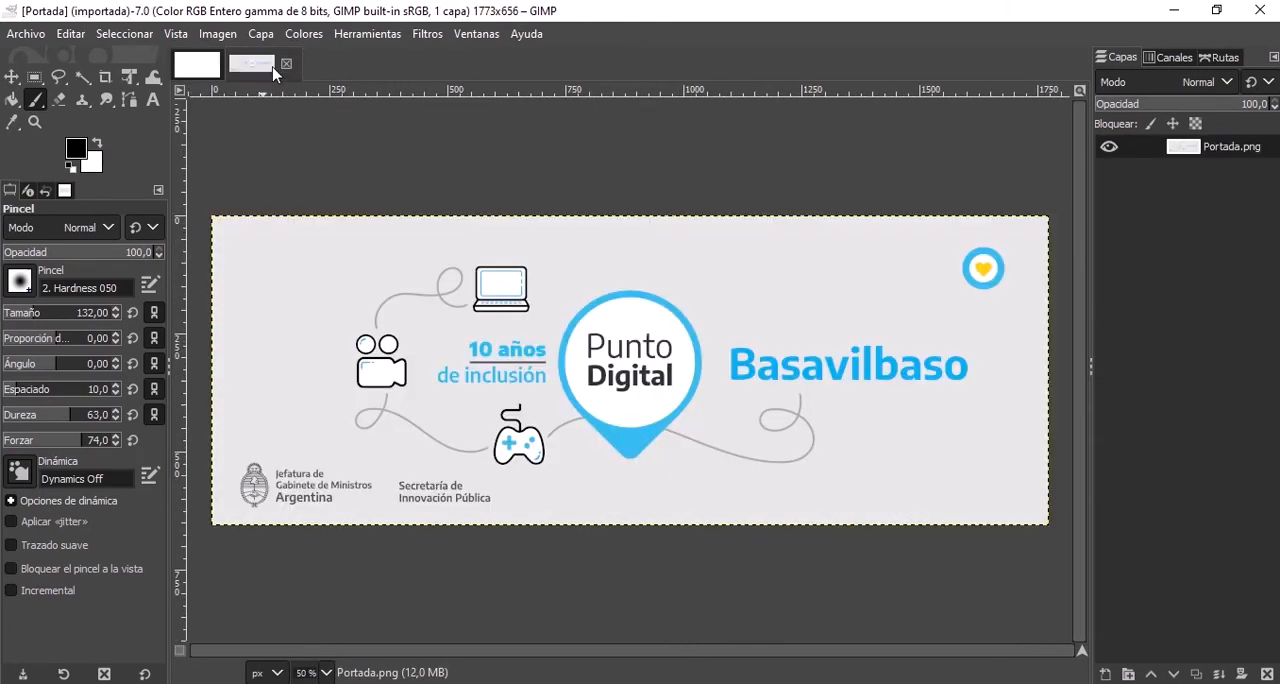
Open Perfil.png as a new layer in the Portada image and move it over the Basavilbaso text.
left_click(23, 36)
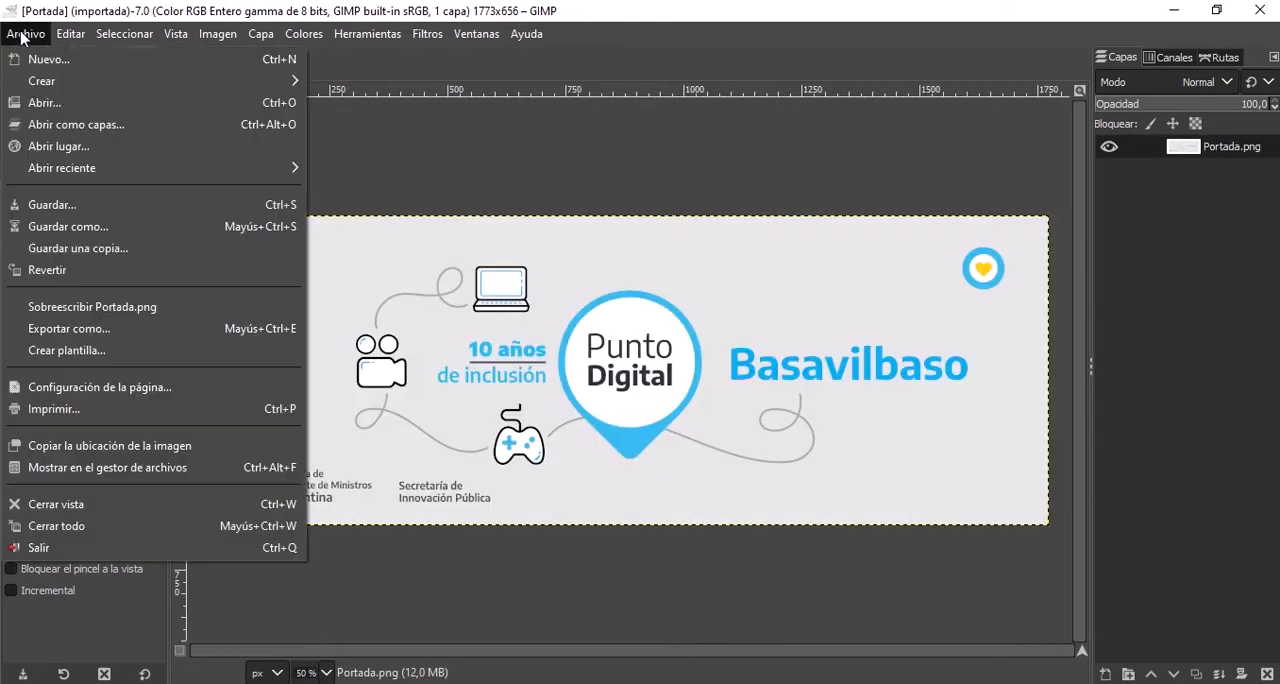
left_click(78, 126)
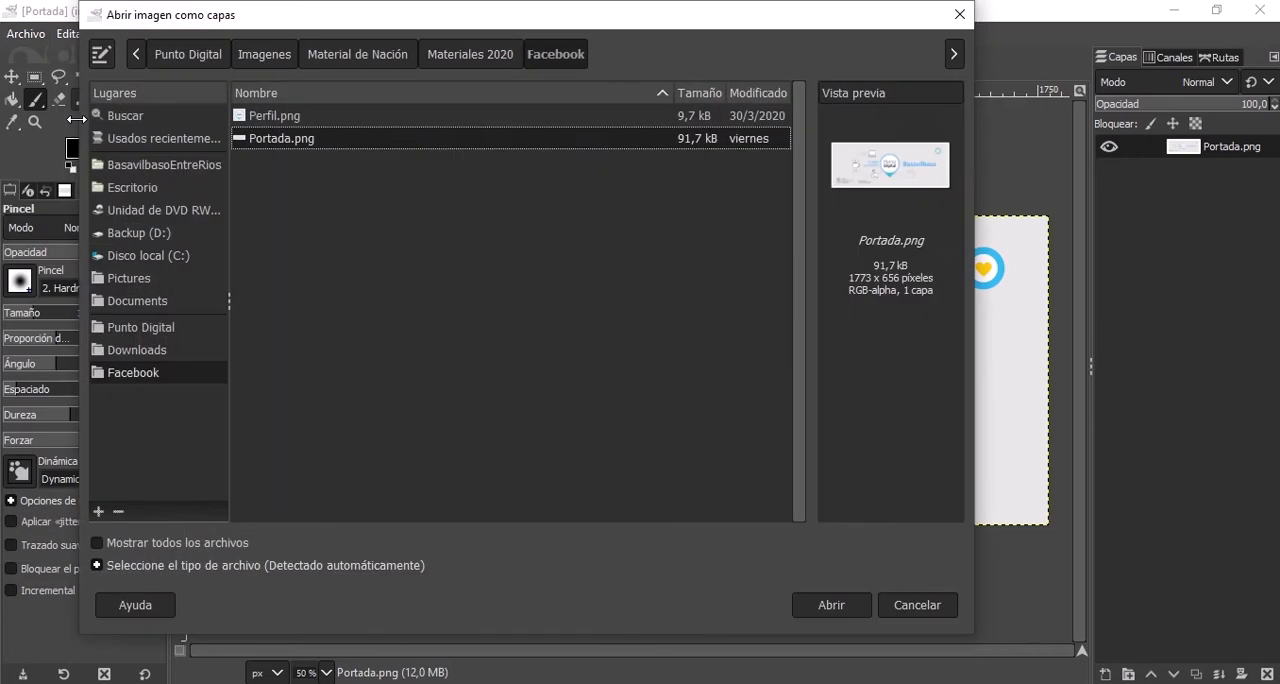
left_click(418, 120)
double_click(418, 120)
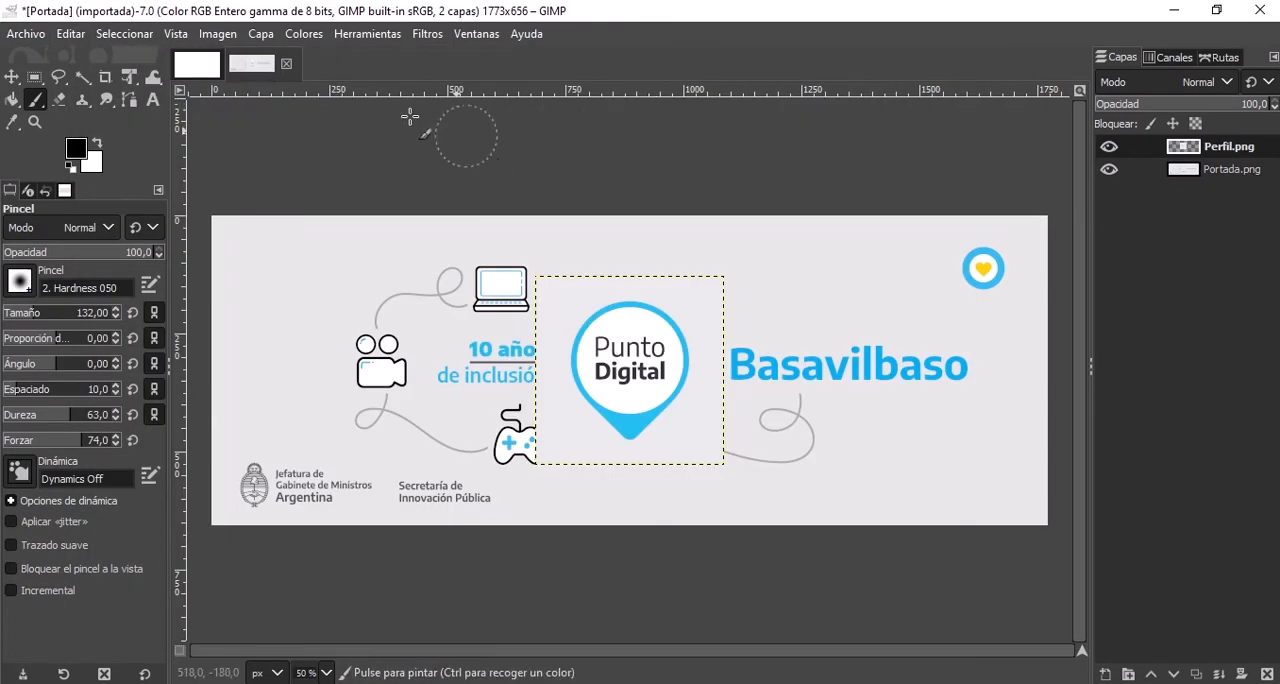
left_click(12, 76)
left_click_drag(630, 351, 852, 361)
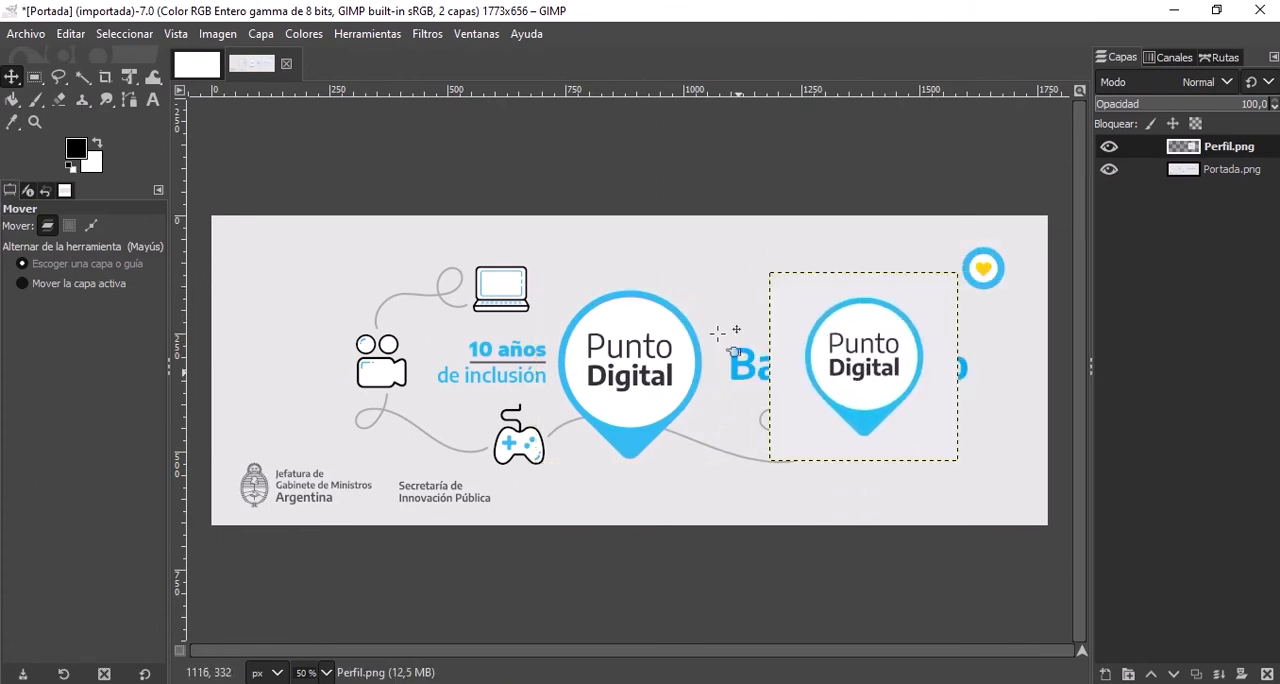
left_click(30, 36)
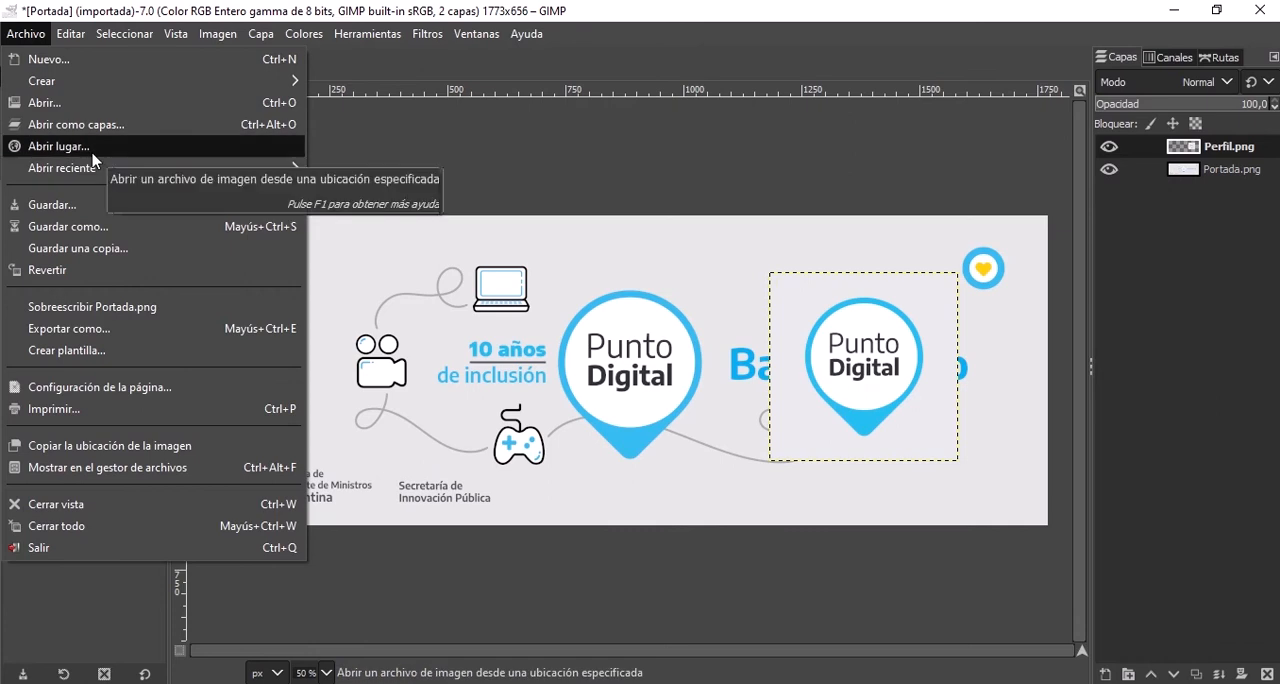
mouse_move(116, 182)
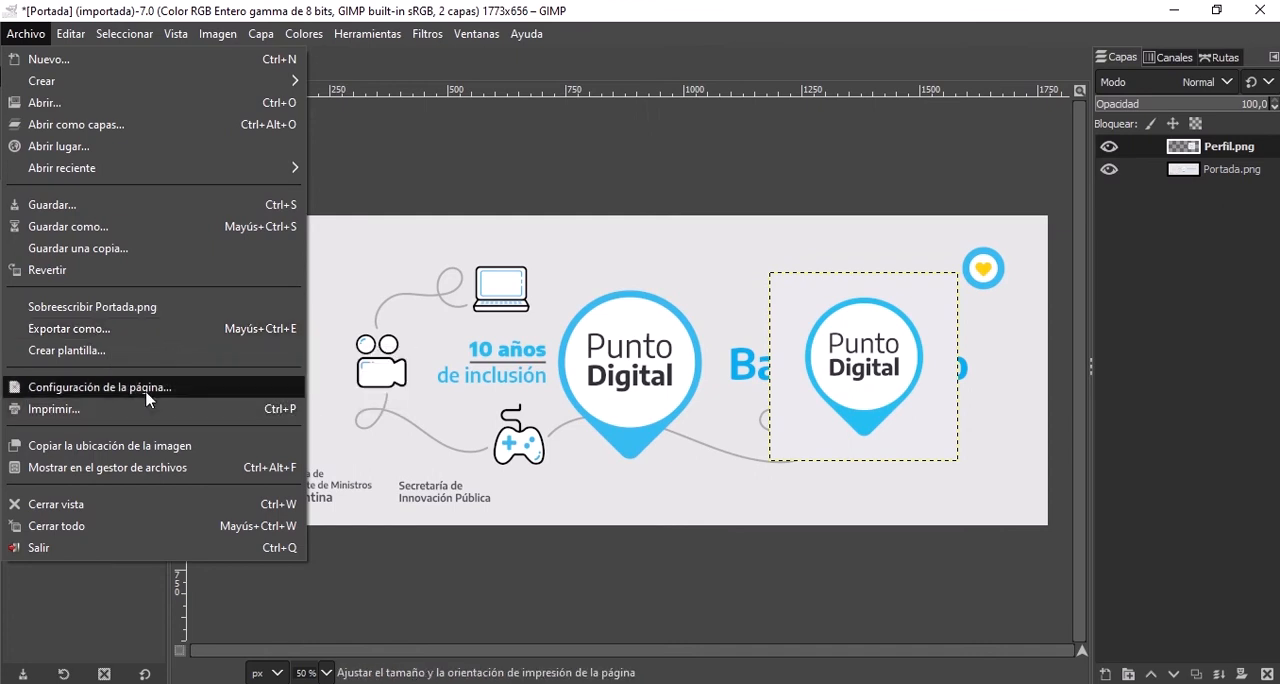
key("Escape")
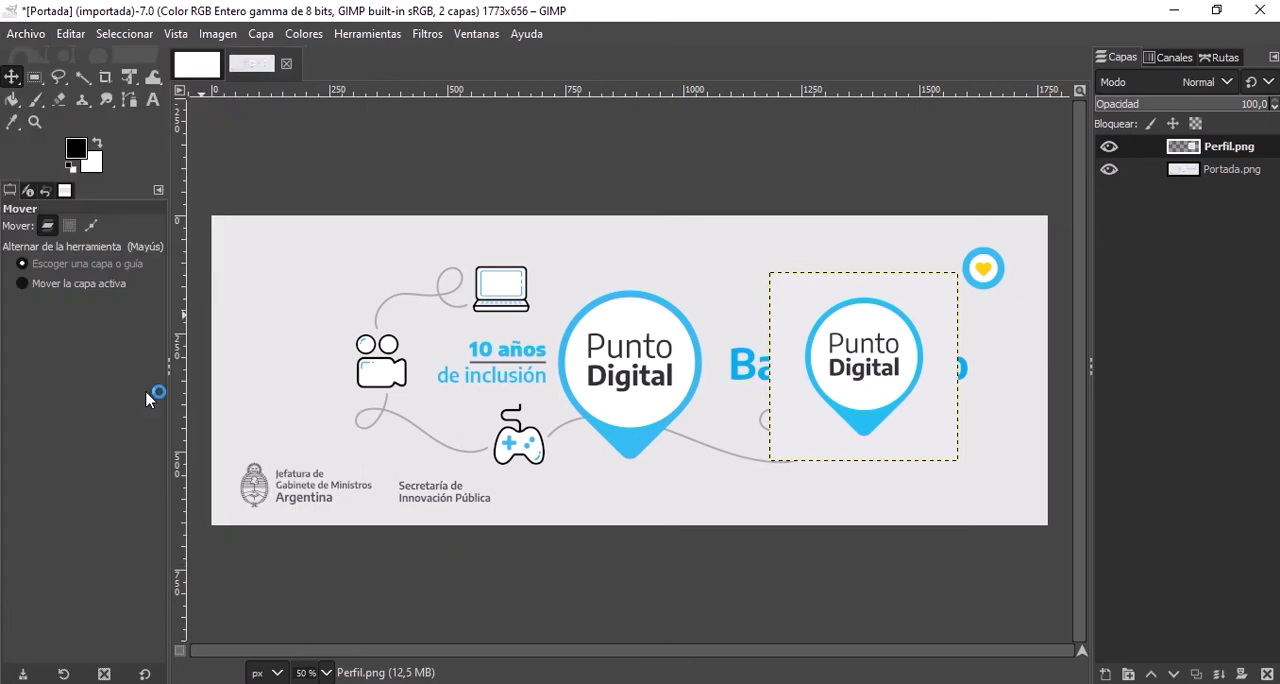
left_click(25, 34)
mouse_move(70, 34)
left_click(424, 67)
Close all open images and discard the unsaved changes to Portada.
left_click(26, 34)
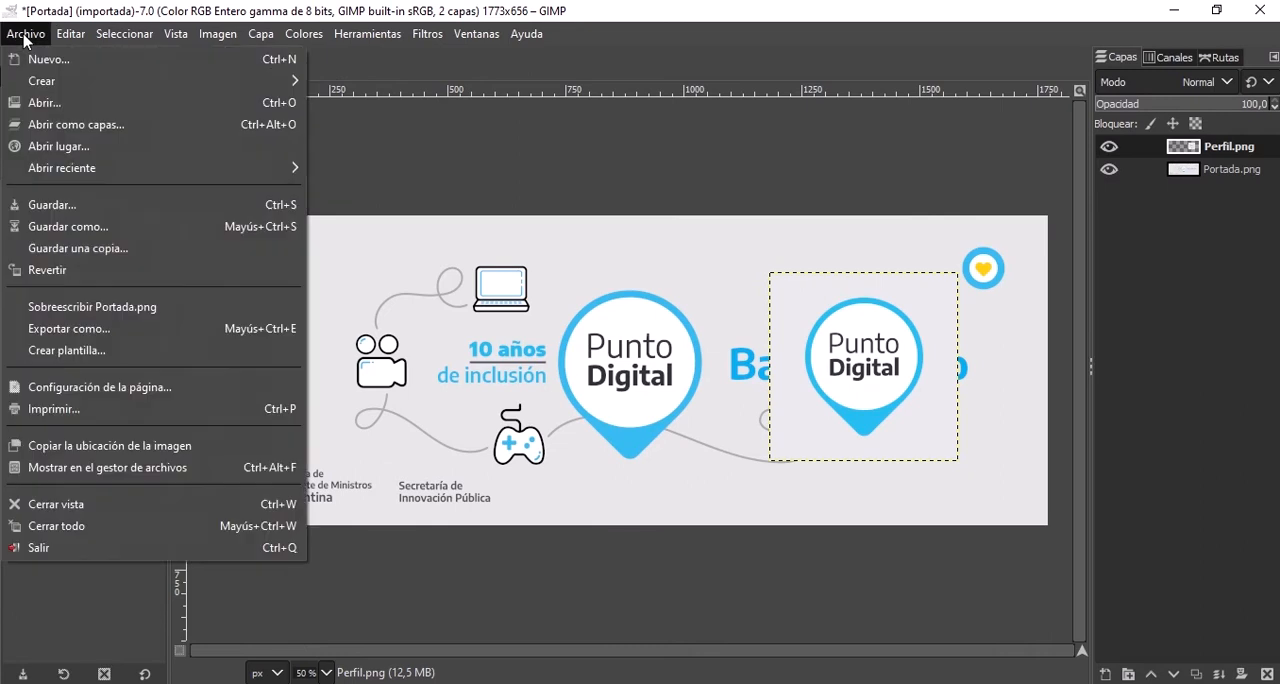
left_click(115, 530)
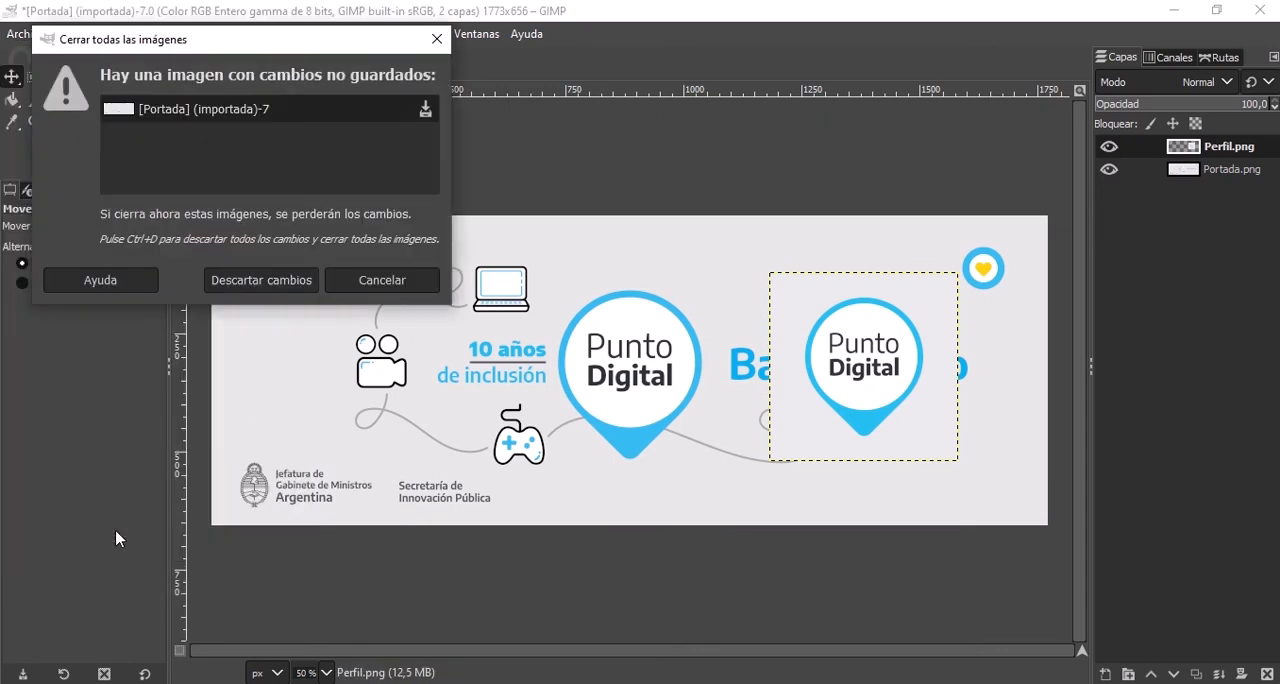
left_click(256, 283)
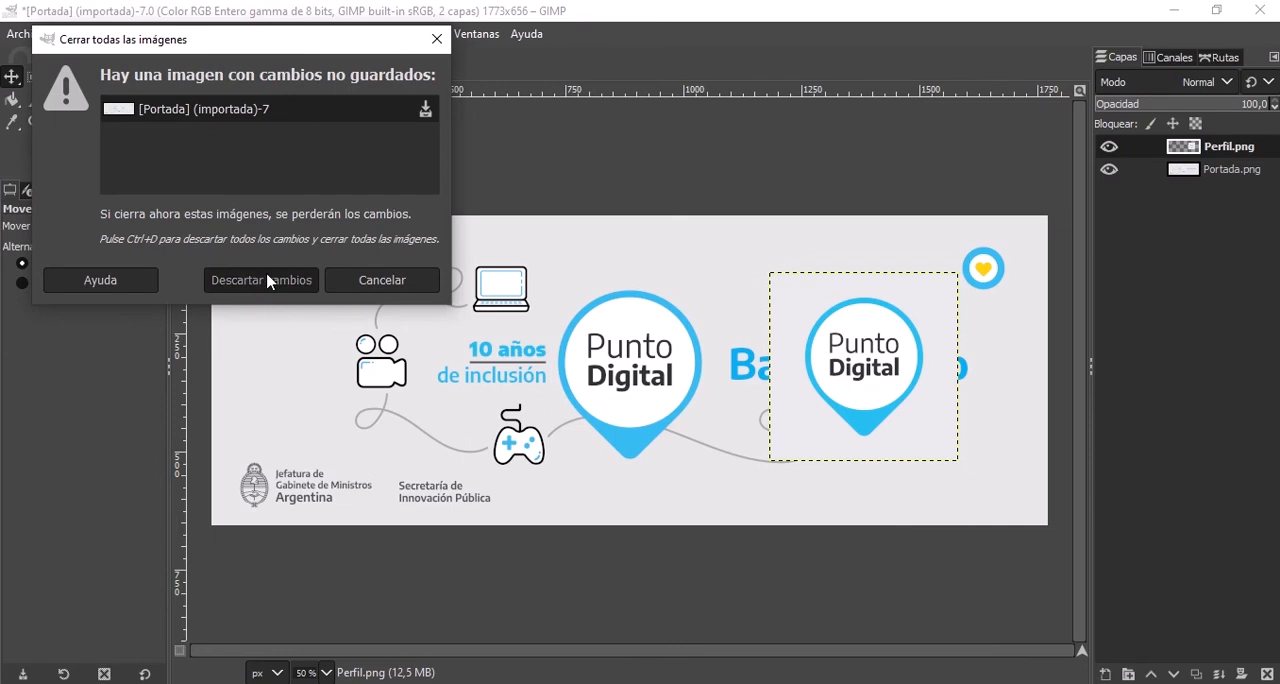
left_click(267, 281)
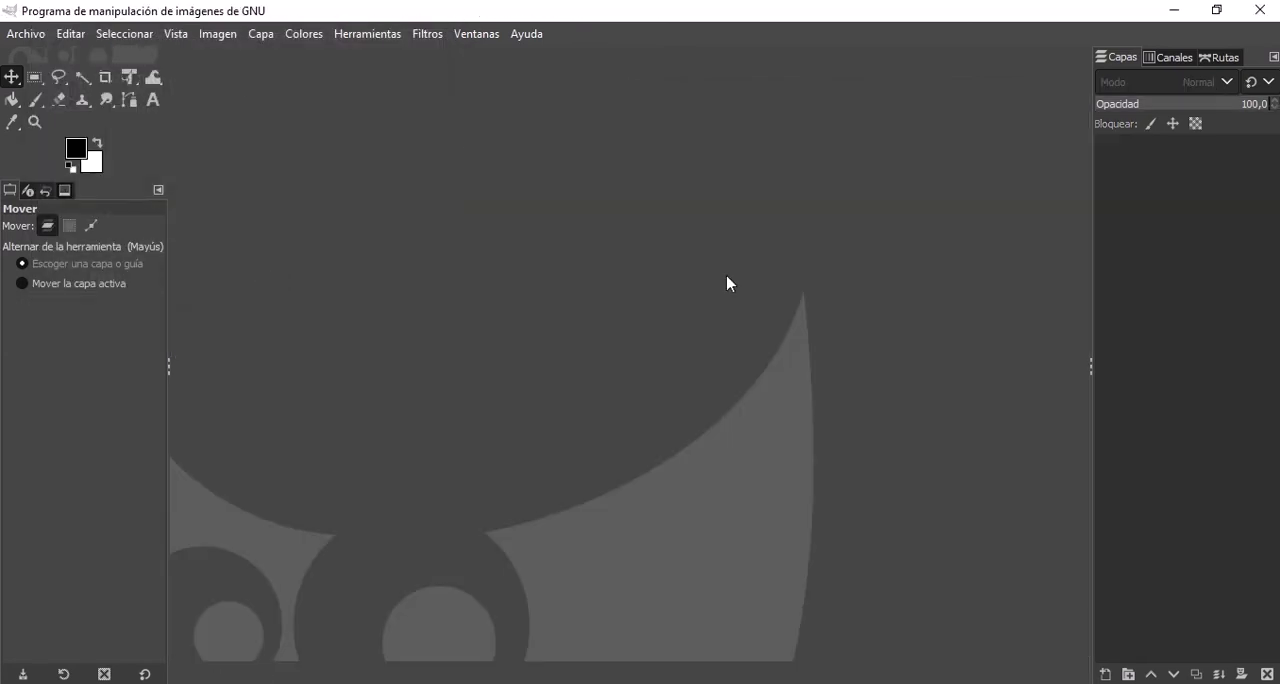
Create a new blank image with a width of 1920 px and a height of 1080 px.
left_click(31, 36)
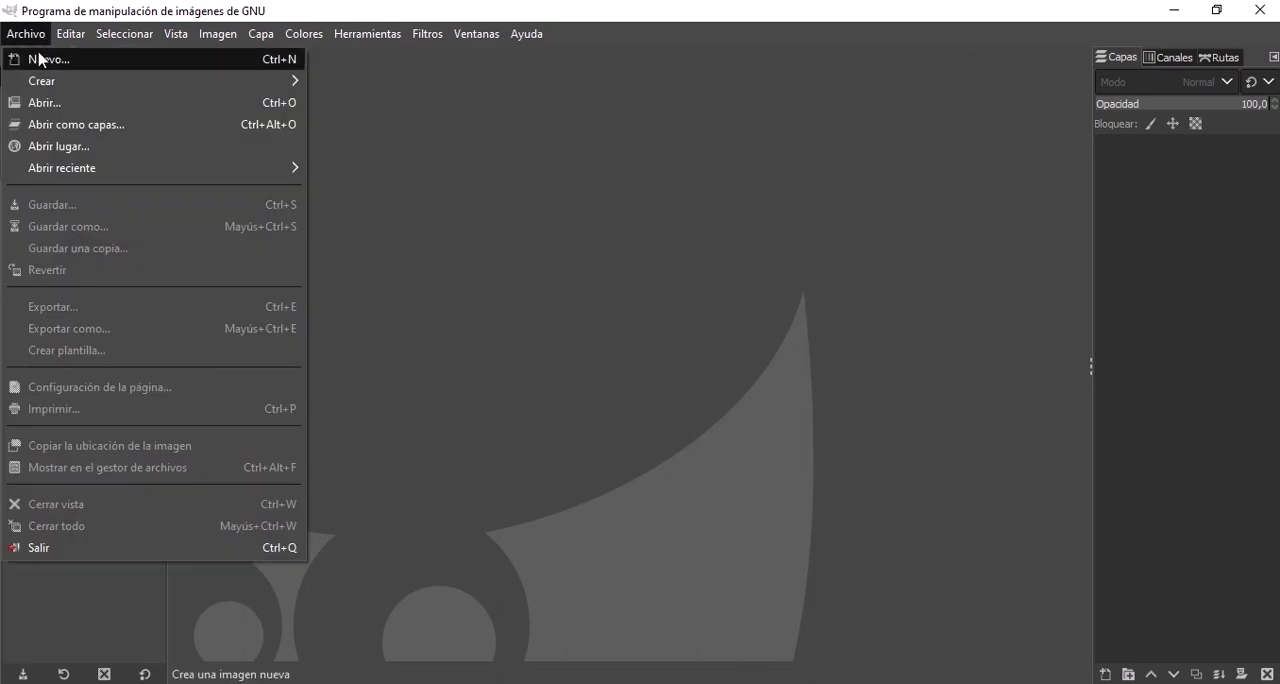
left_click(40, 59)
left_click(706, 436)
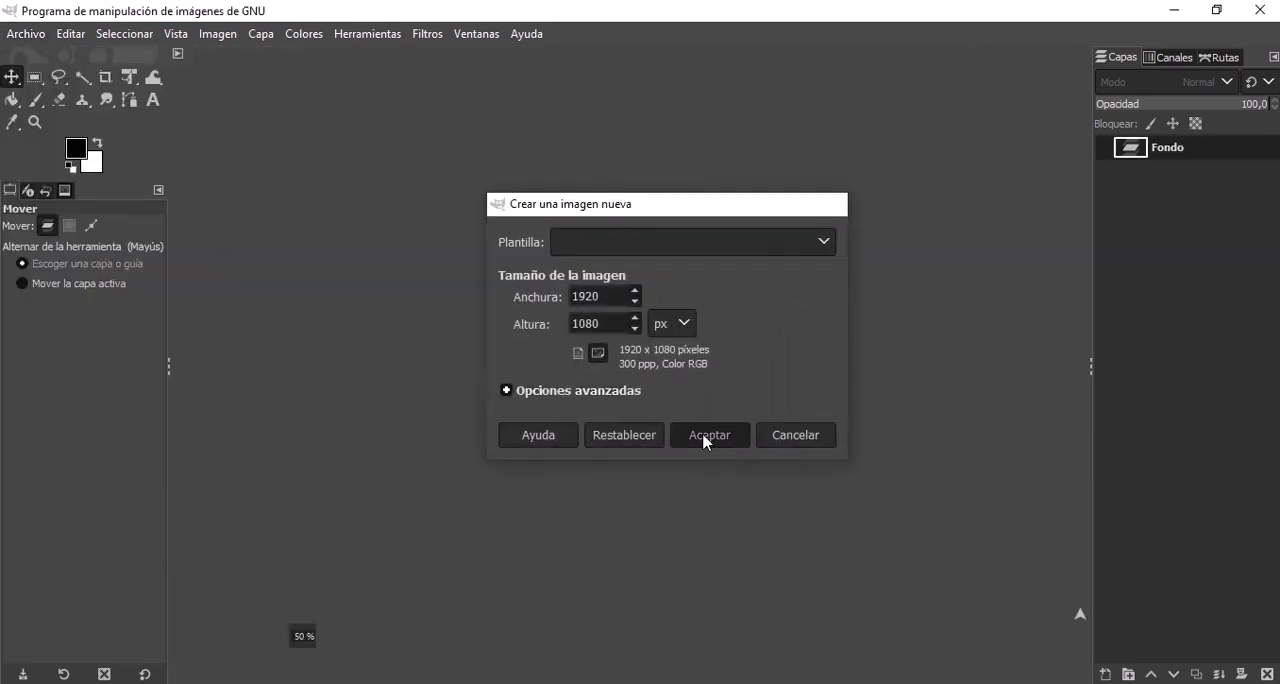
Open the interface theme settings in the preferences.
left_click(76, 38)
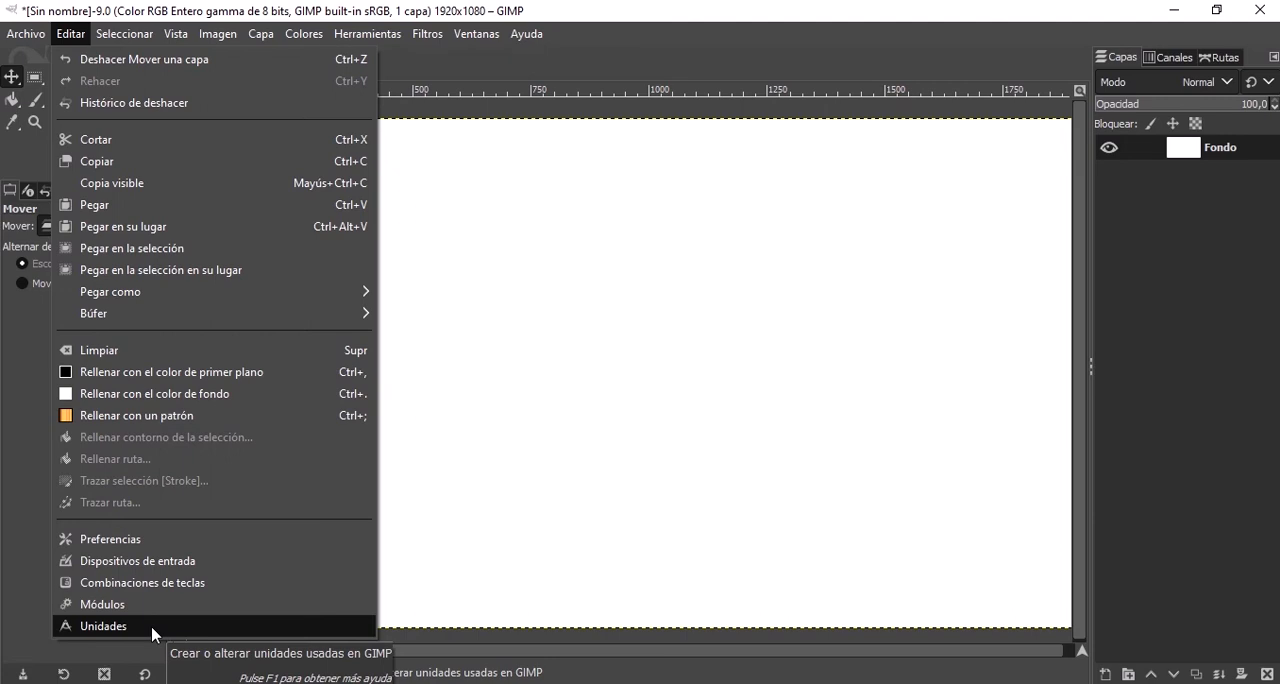
left_click(186, 543)
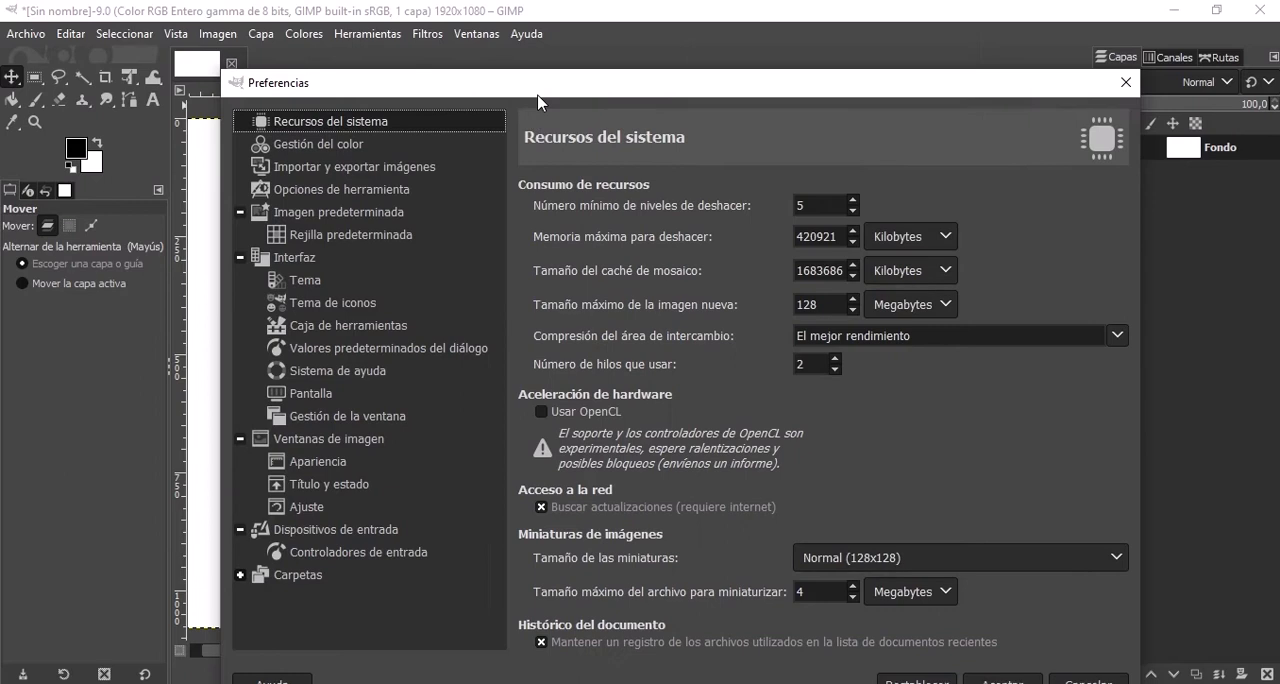
left_click_drag(537, 101, 503, 37)
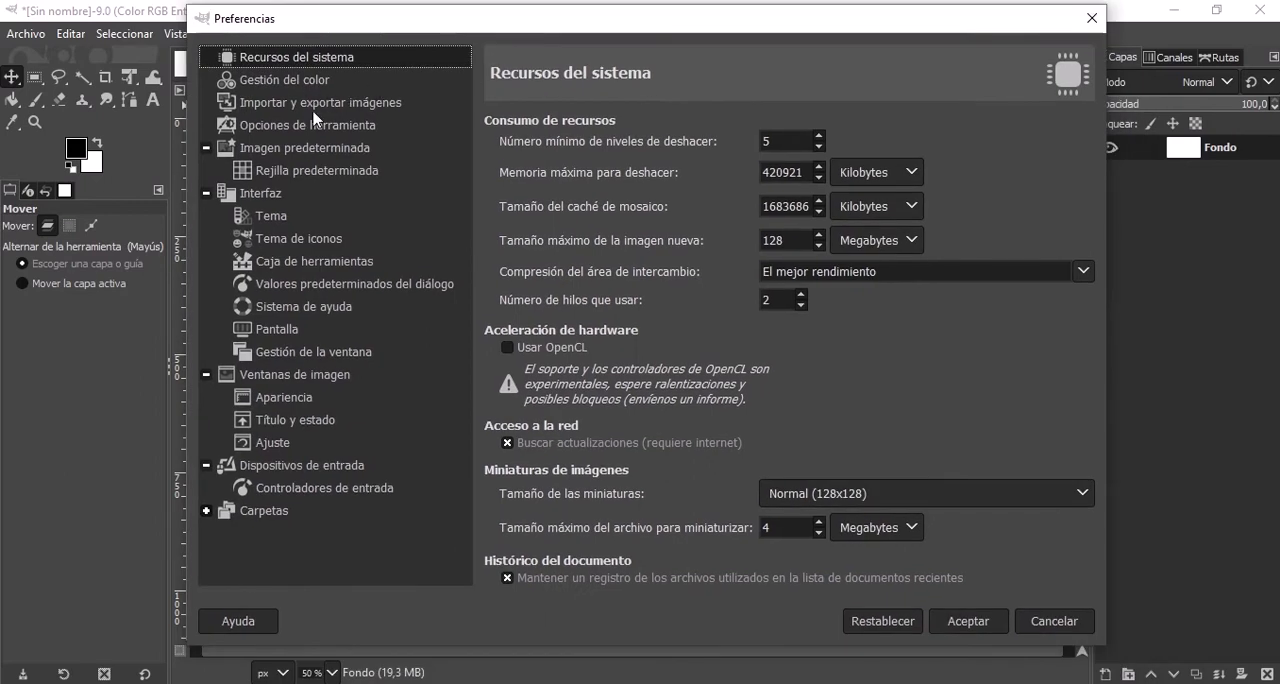
left_click(277, 222)
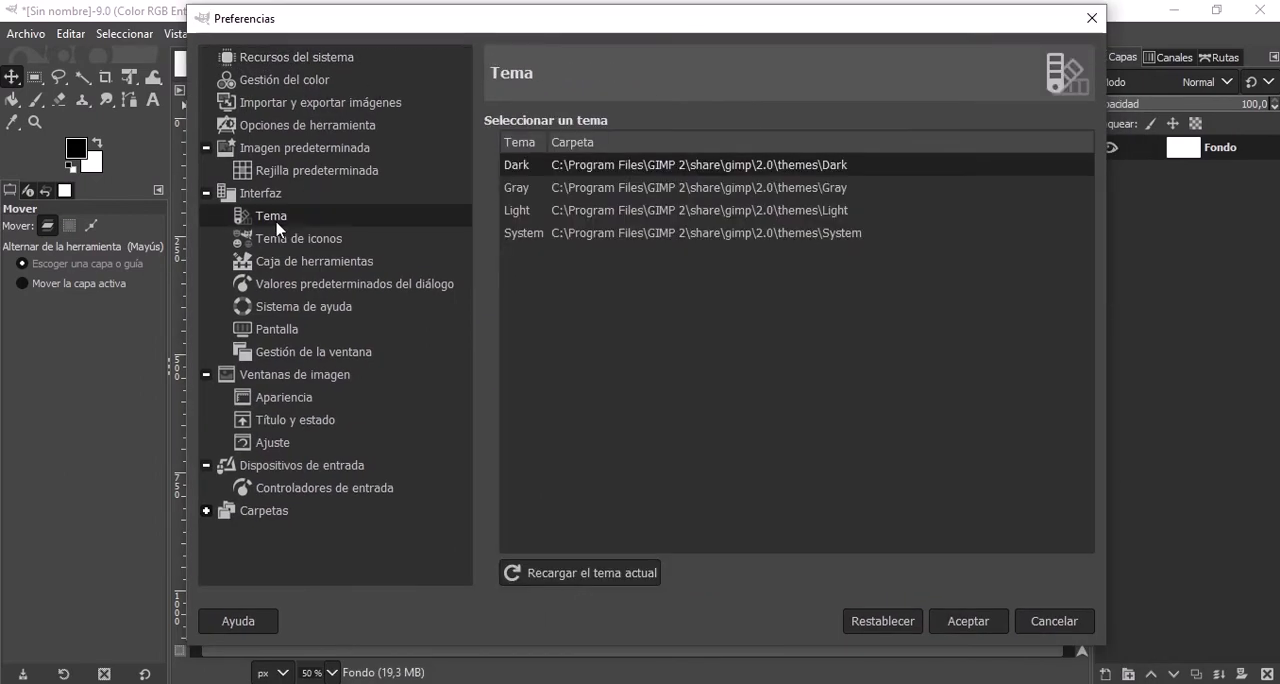
Try the Gray and Light interface themes and return to the Dark theme.
left_click(540, 191)
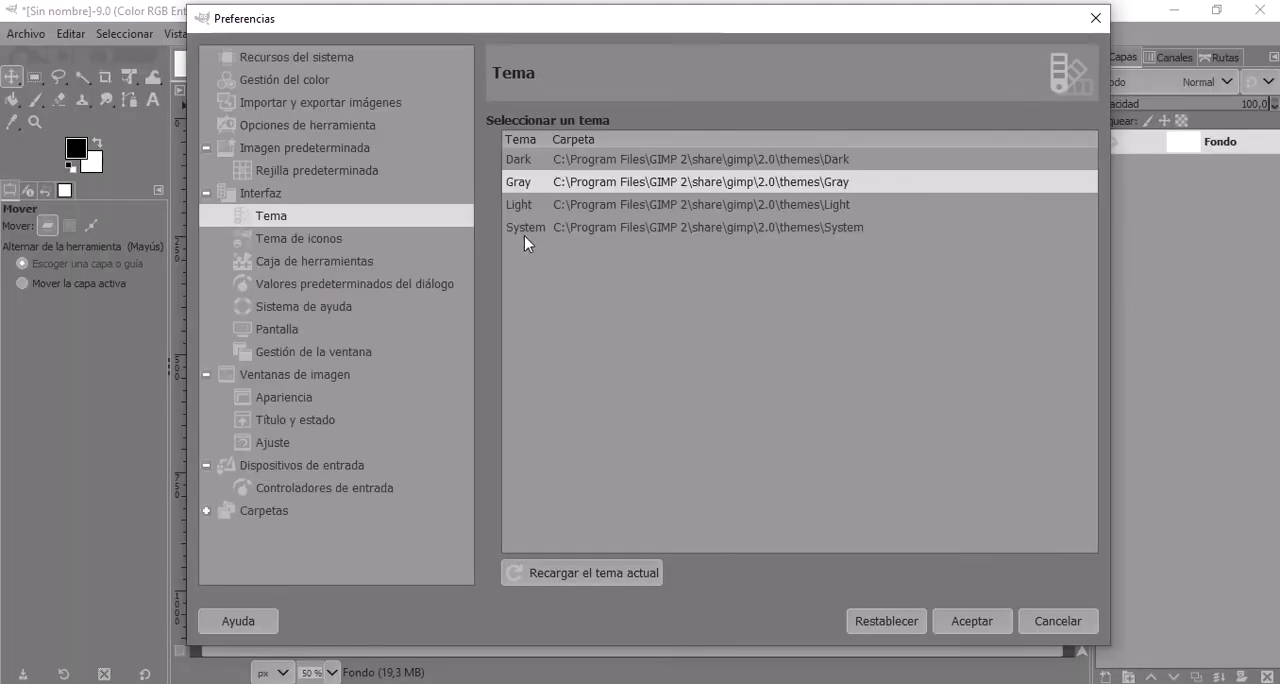
left_click(529, 205)
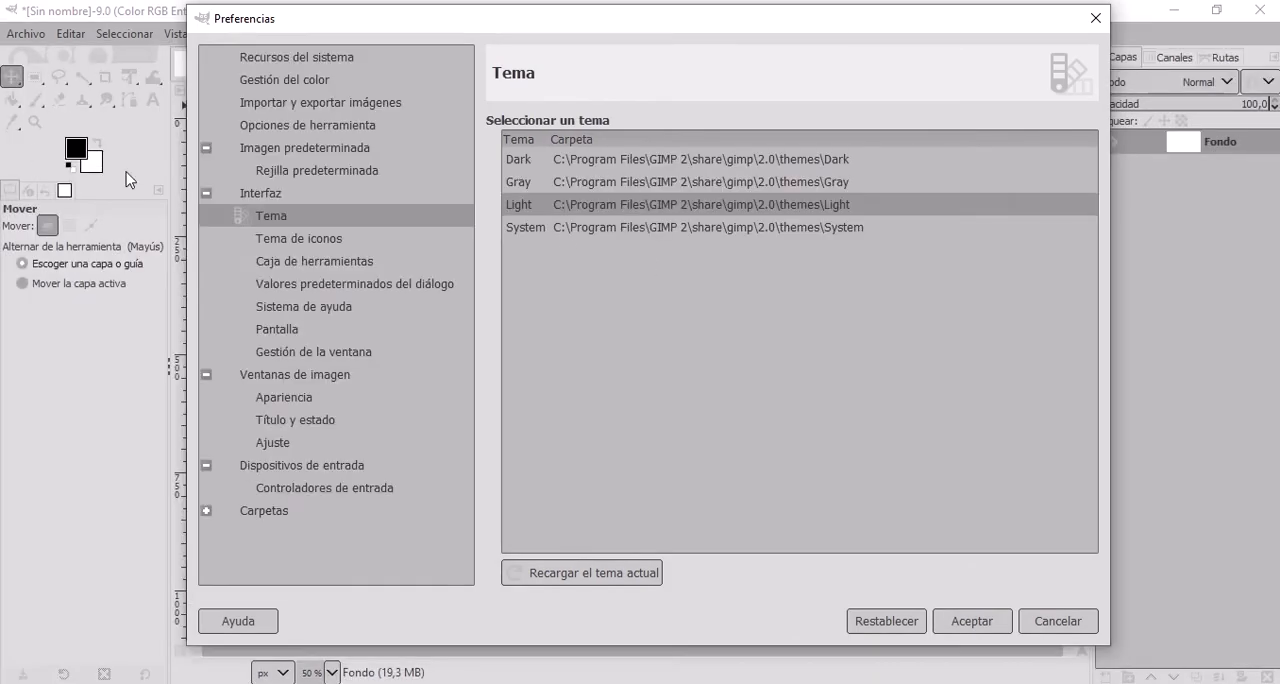
left_click(523, 163)
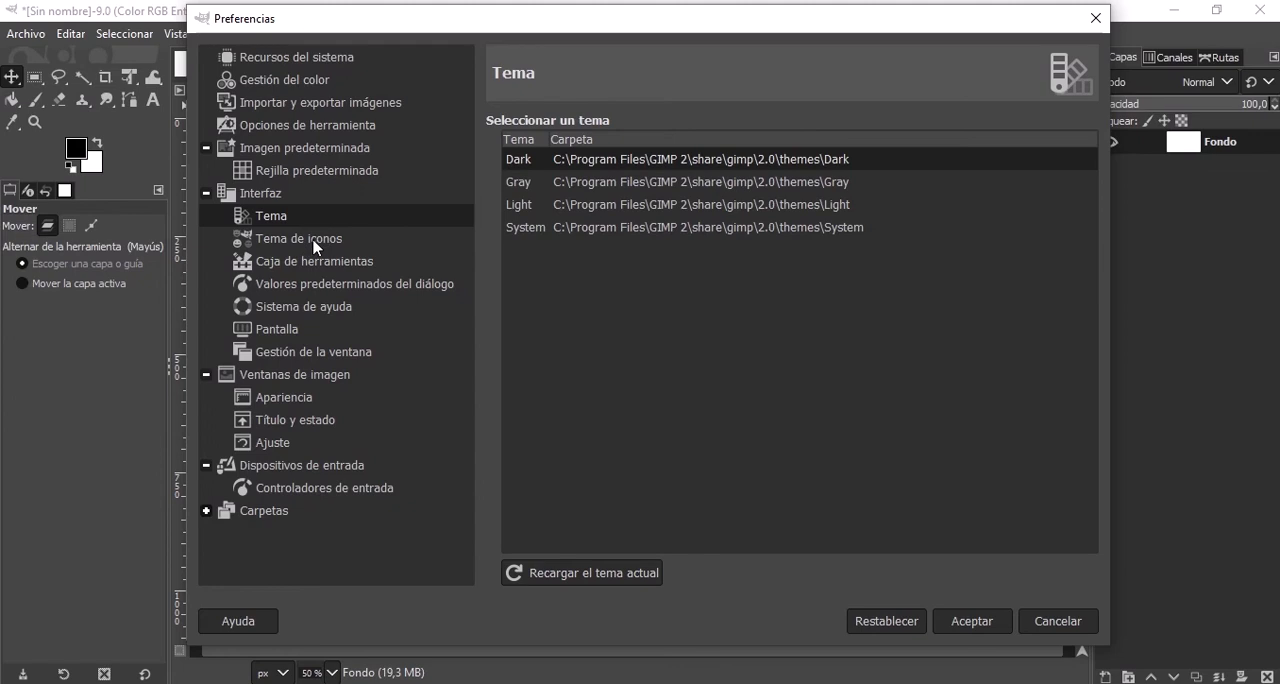
Turn off tool groups in the toolbox preferences so that each tool has its own icon.
left_click(318, 264)
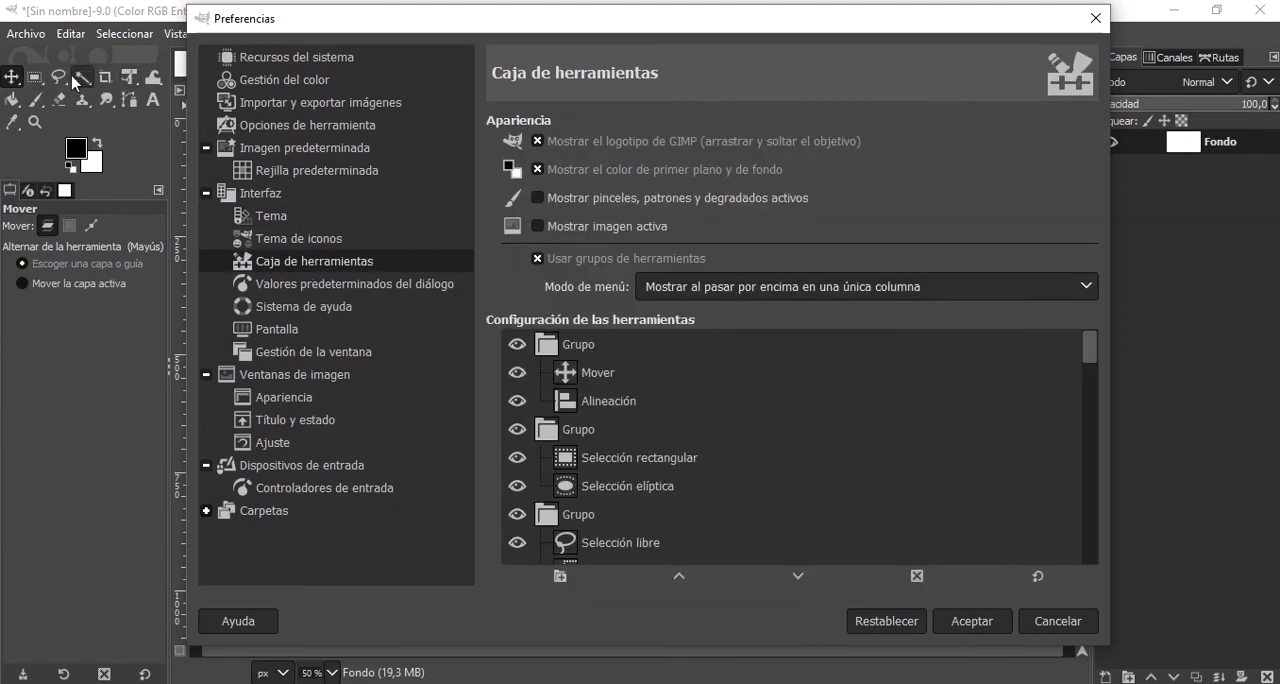
left_click(537, 259)
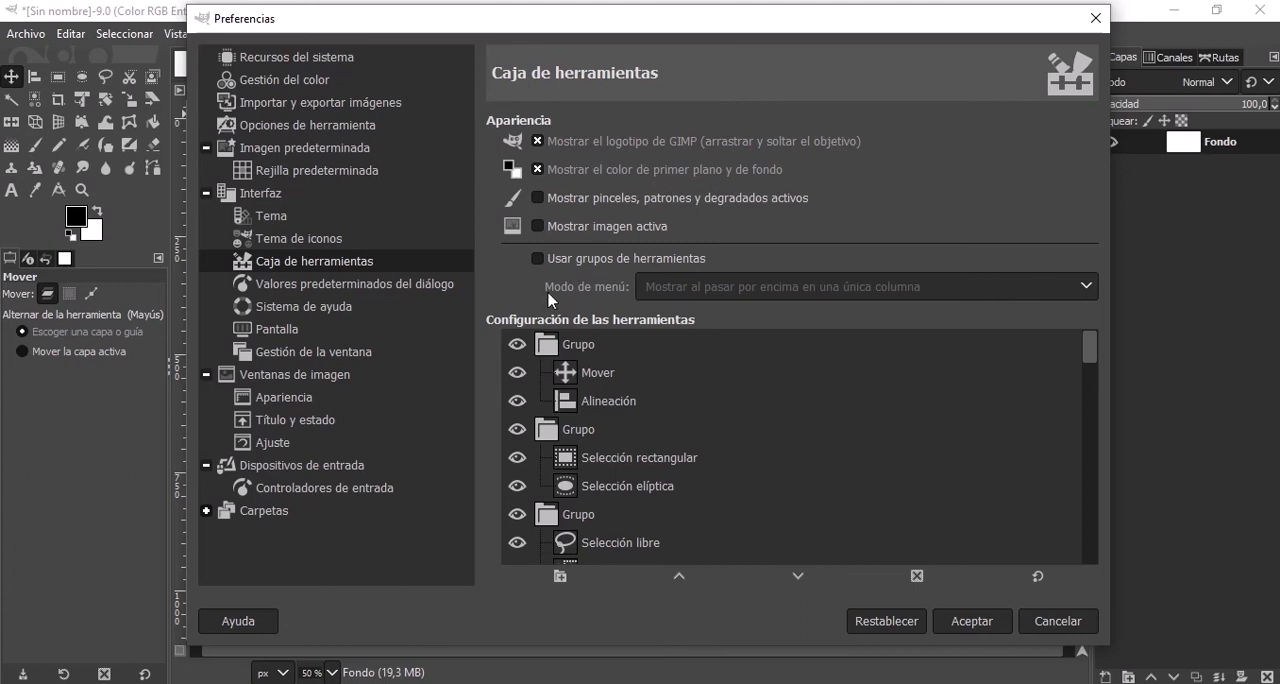
left_click(540, 259)
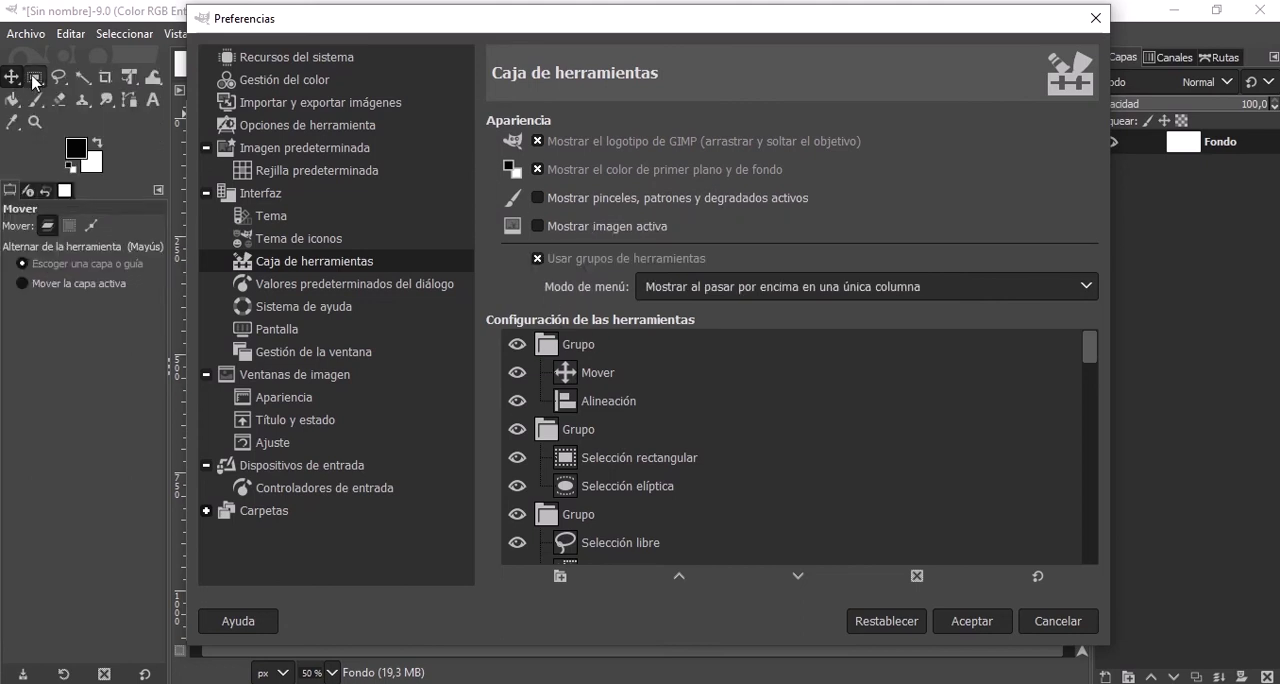
mouse_move(35, 82)
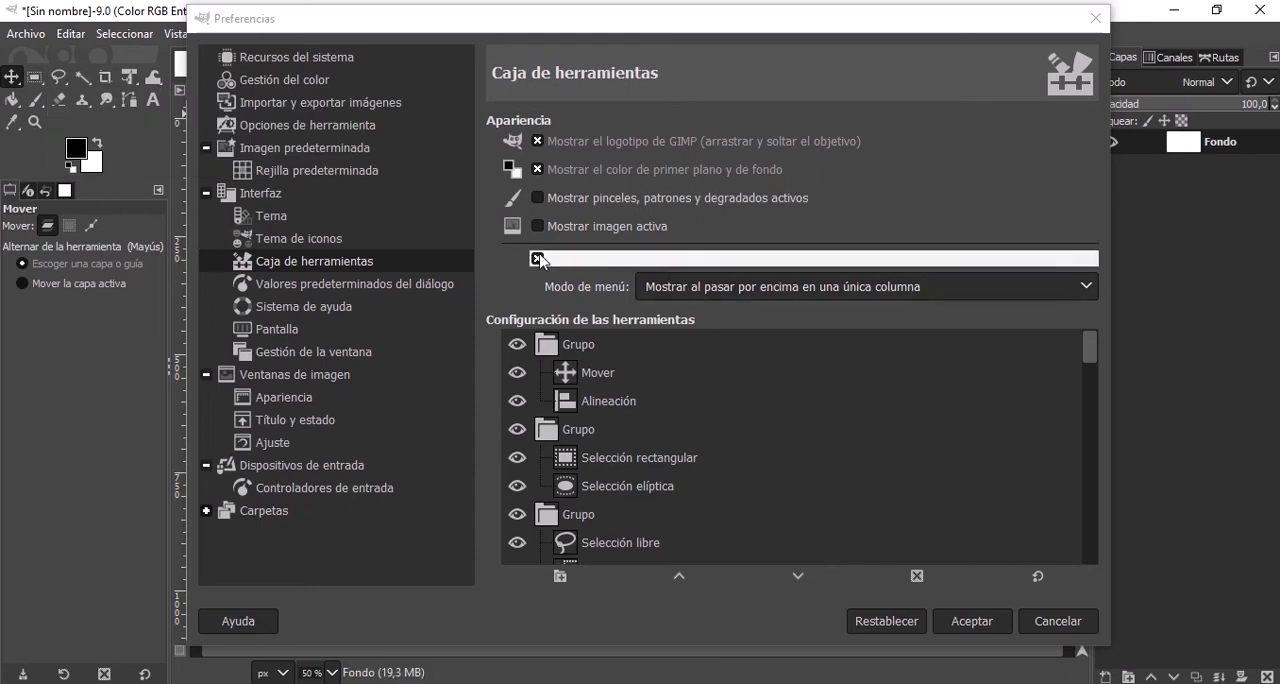
left_click(530, 260)
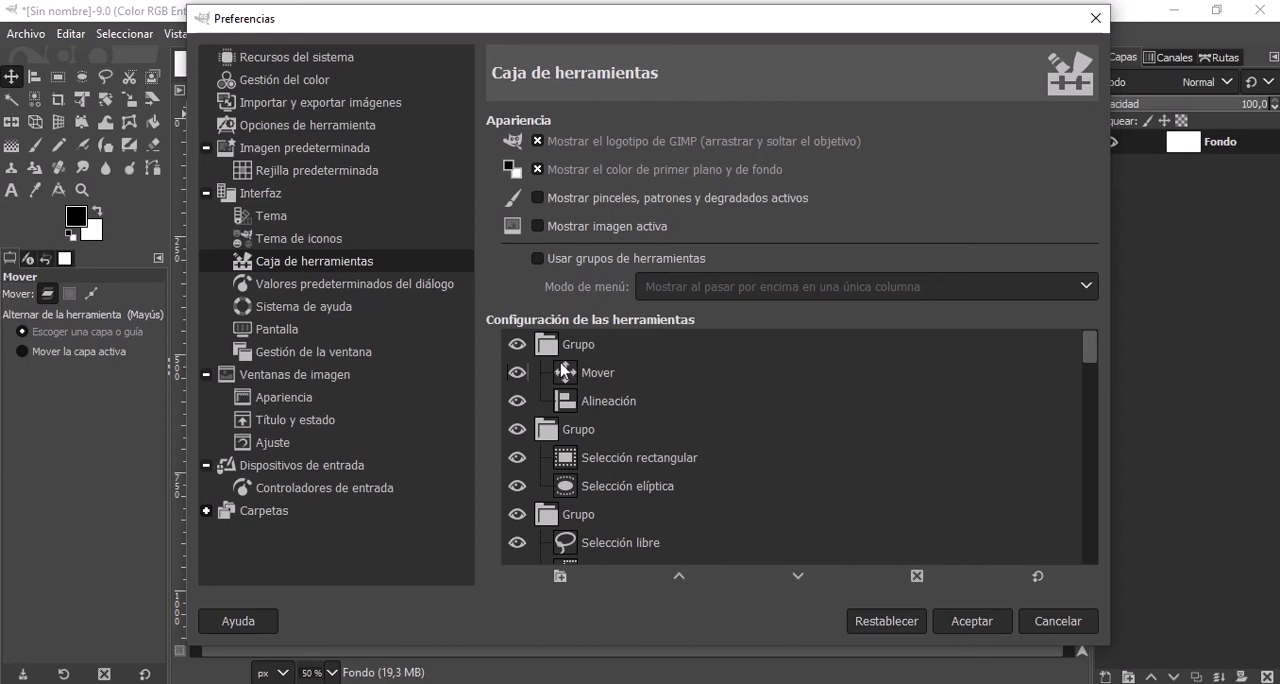
Toggle the Move tool's visibility in the toolbox configuration, leaving it shown, and hide the Ellipse Select tool.
scroll(520, 380, "down", 2)
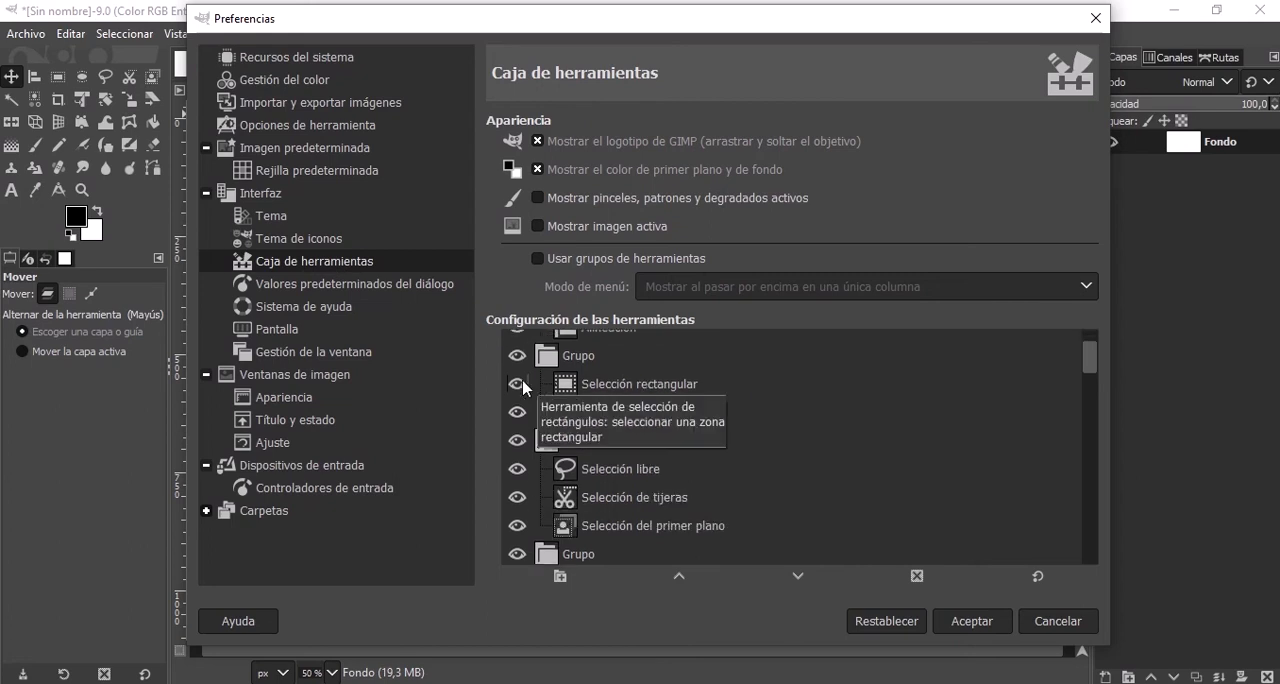
scroll(512, 365, "down", 2)
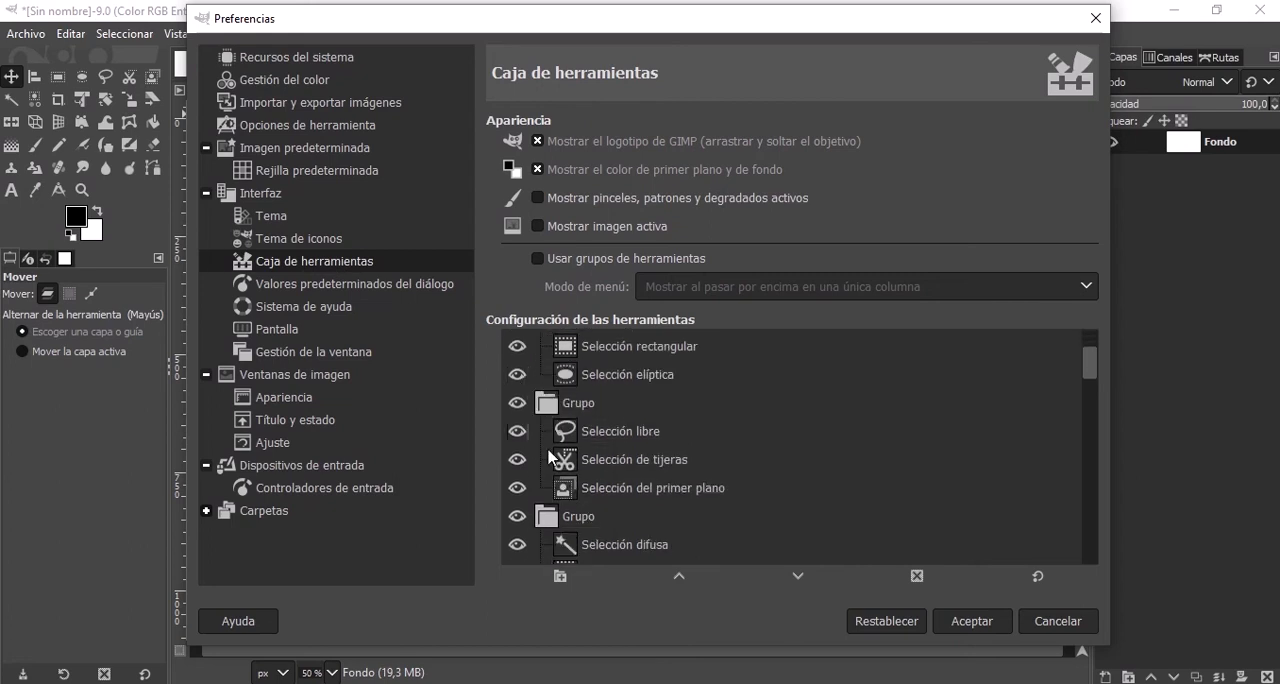
scroll(514, 377, "up", 3)
left_click(514, 374)
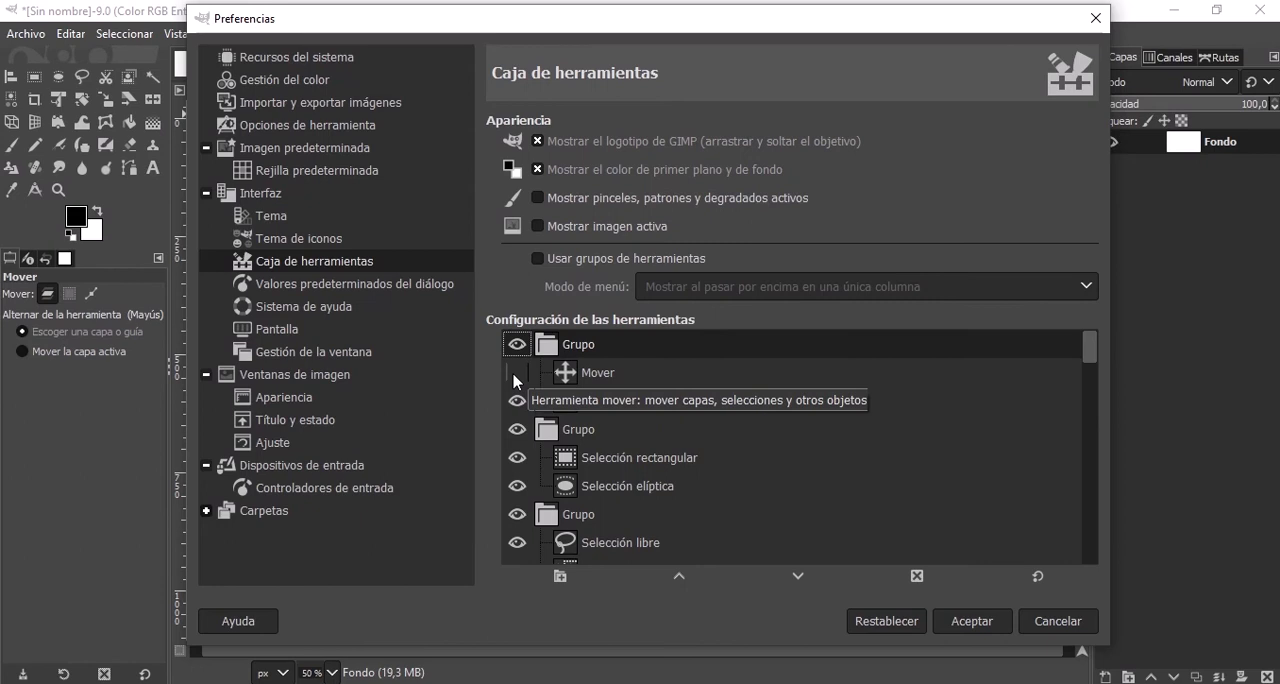
left_click(517, 374)
left_click(517, 374)
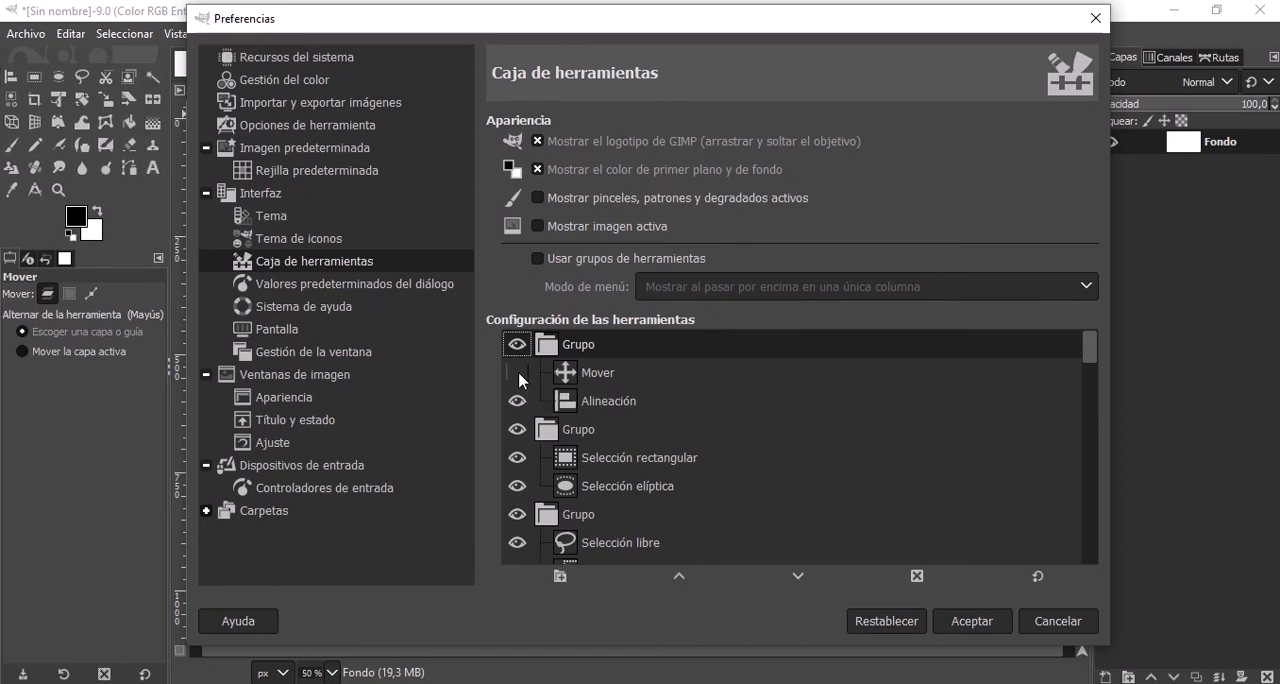
left_click(517, 374)
left_click(521, 488)
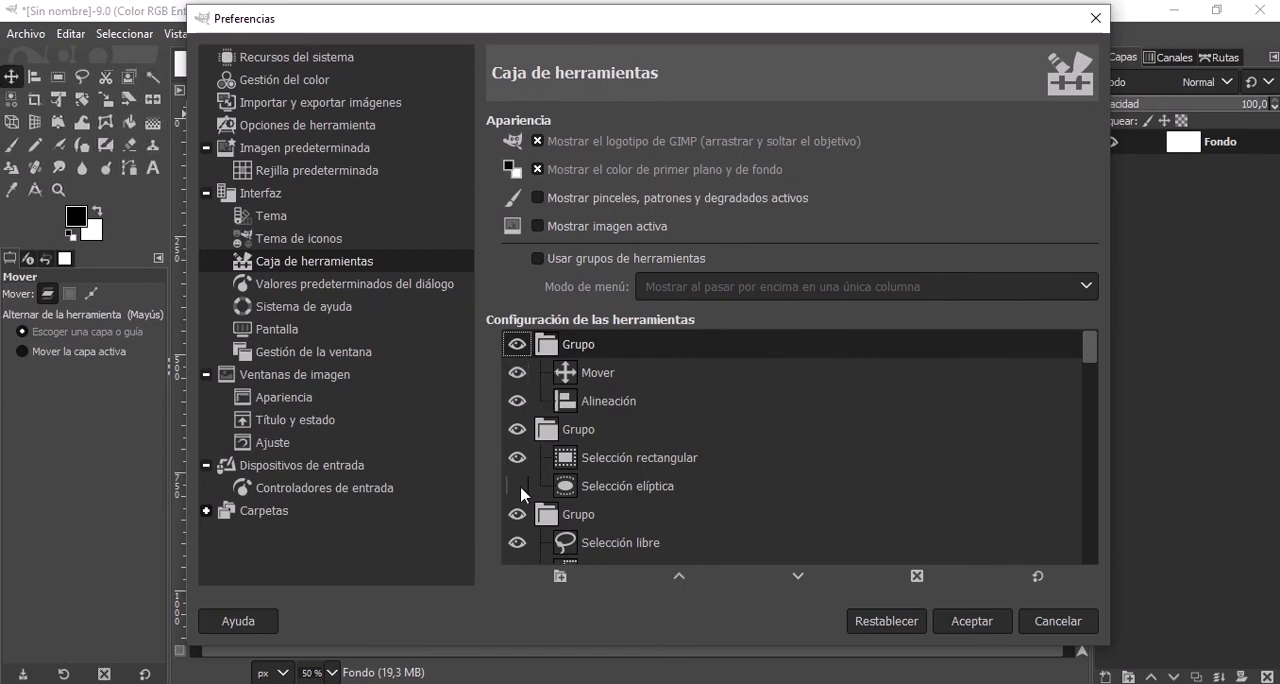
Toggle the Ellipse Select tool's visibility in the toolbox configuration, leaving it shown, and accept the preferences.
left_click(521, 488)
left_click(521, 488)
left_click(521, 488)
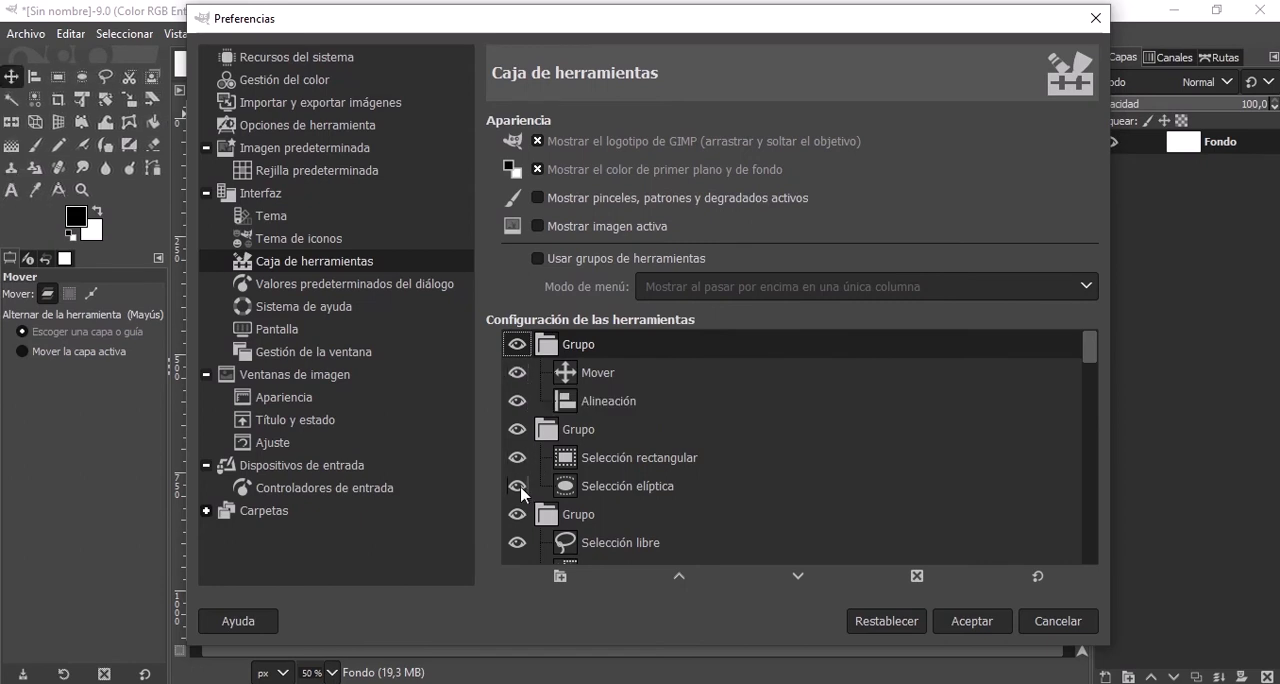
left_click(521, 488)
left_click(521, 488)
left_click(521, 488)
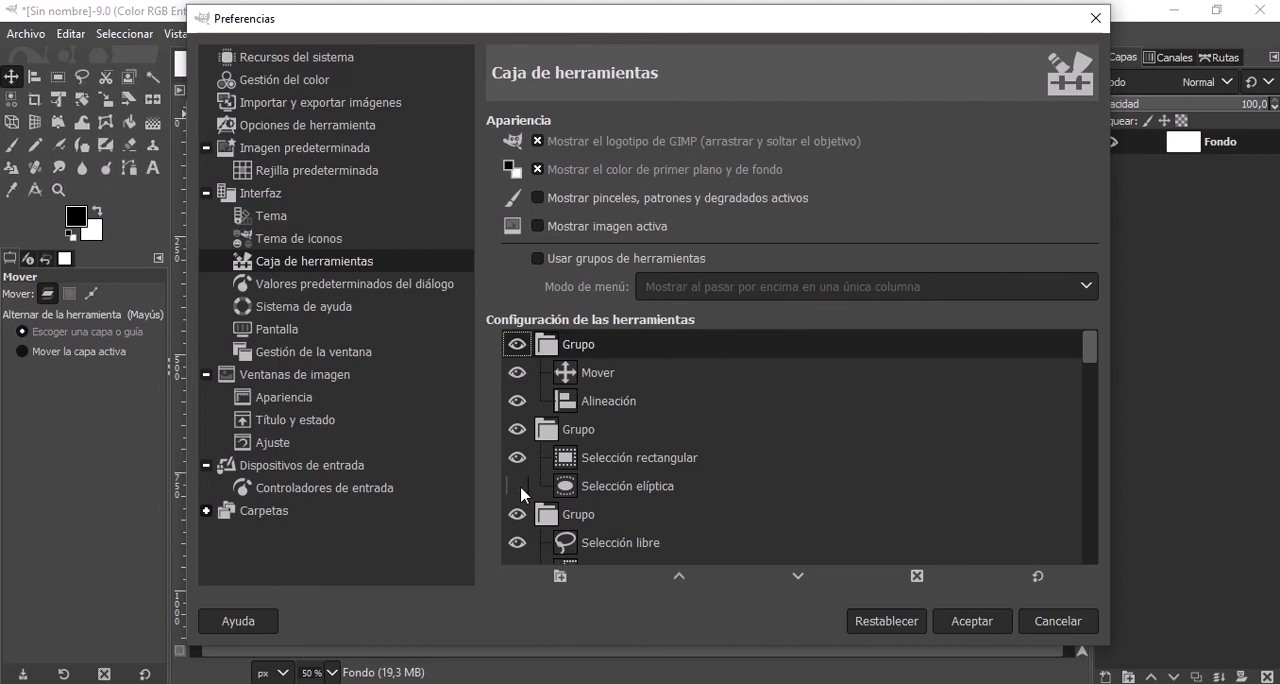
left_click(521, 488)
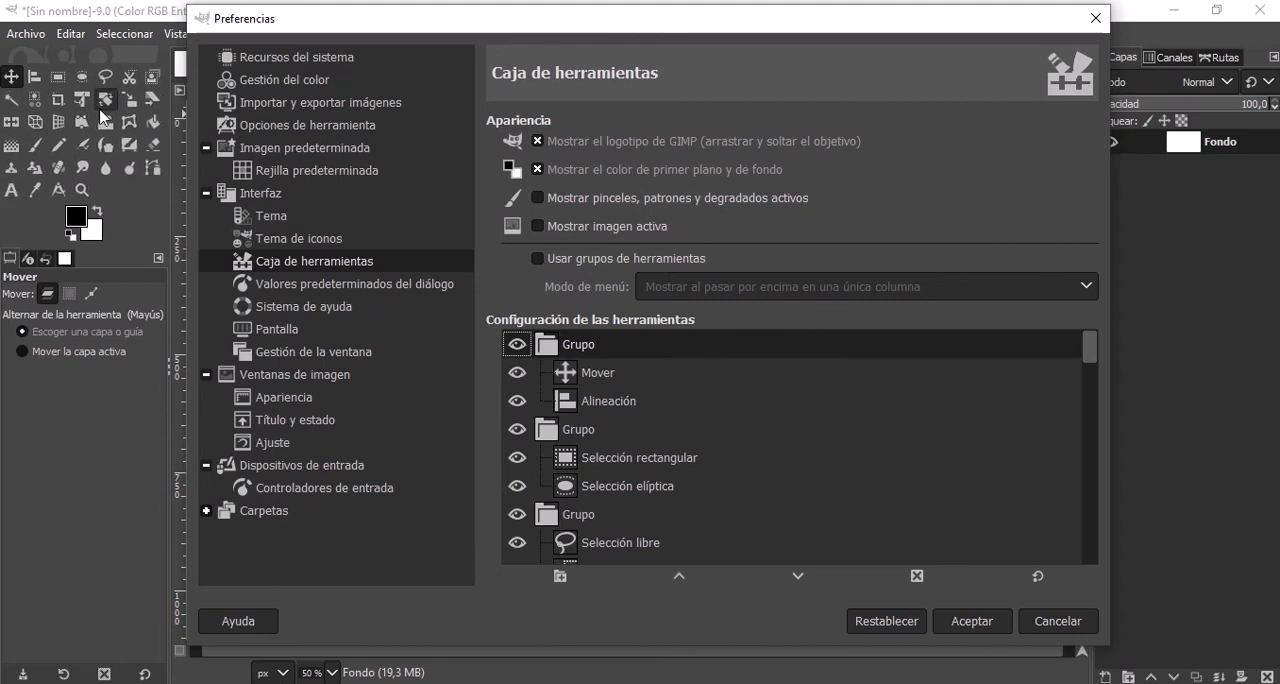
left_click(971, 622)
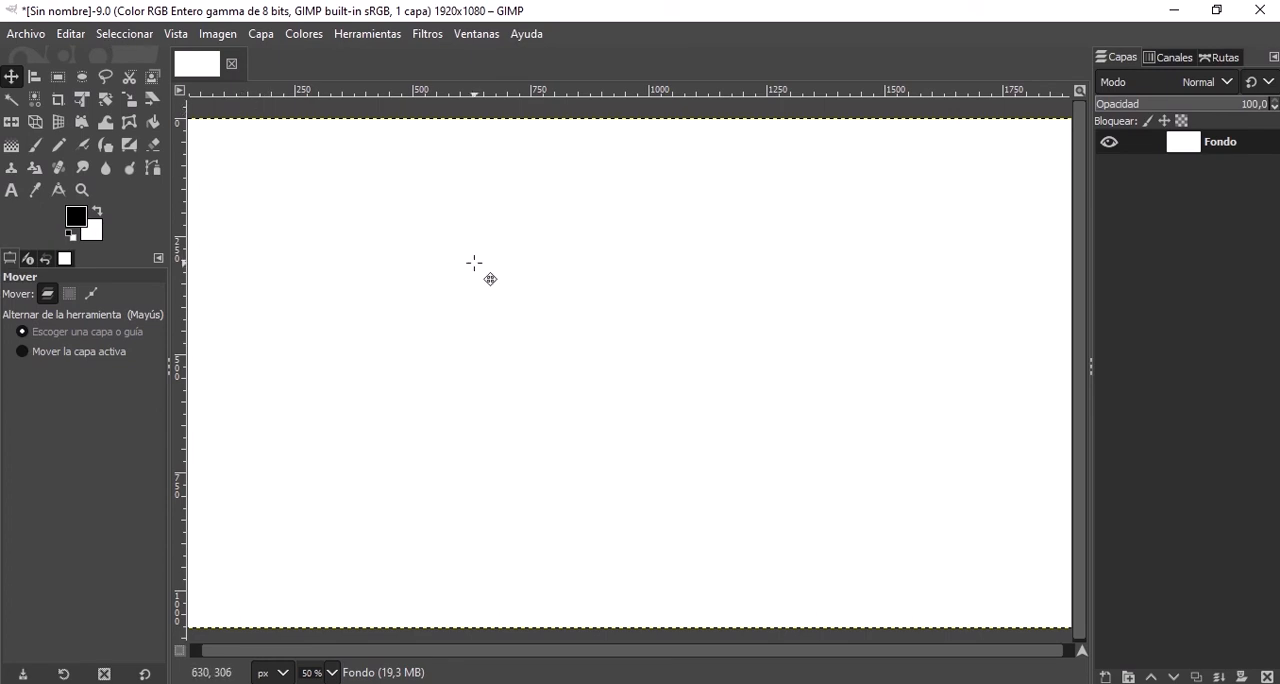
Draw a rectangular selection about 831 × 408 px and paint black inside its upper-left corner with the Paintbrush.
scroll(474, 263, "down", 2)
scroll(463, 271, "up", 1)
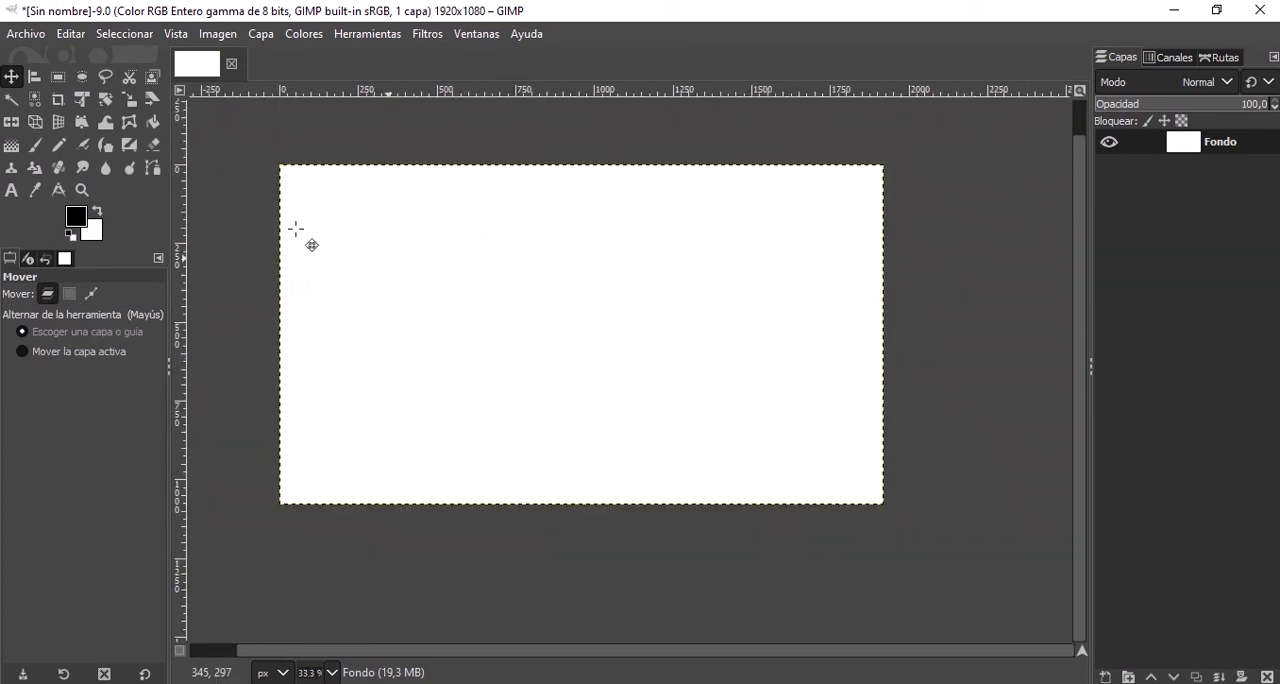
left_click(133, 34)
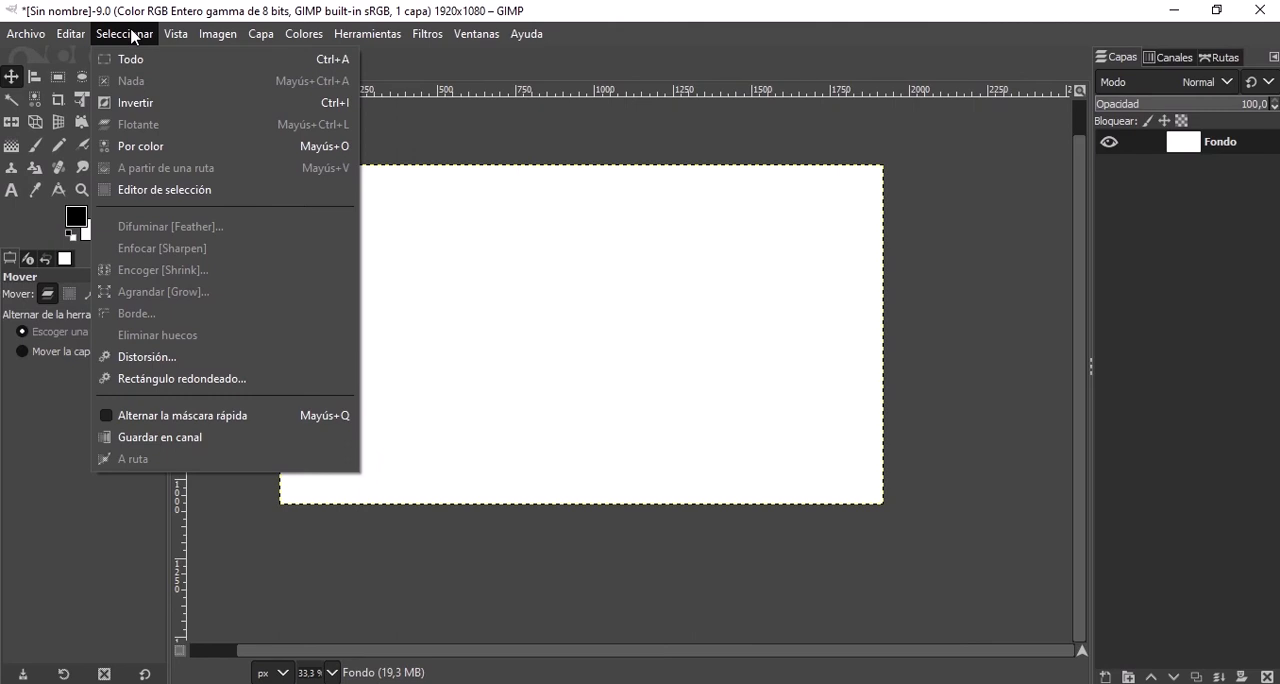
left_click(66, 81)
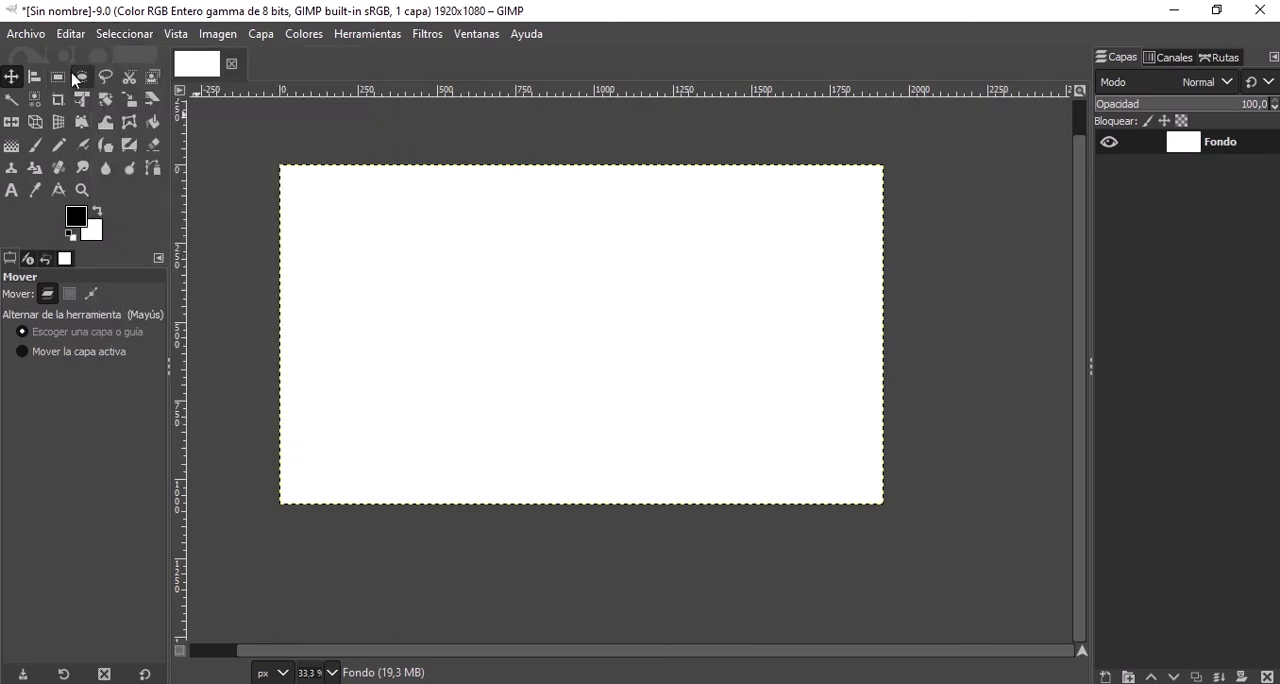
left_click(82, 77)
left_click(58, 77)
left_click_drag(393, 259, 656, 389)
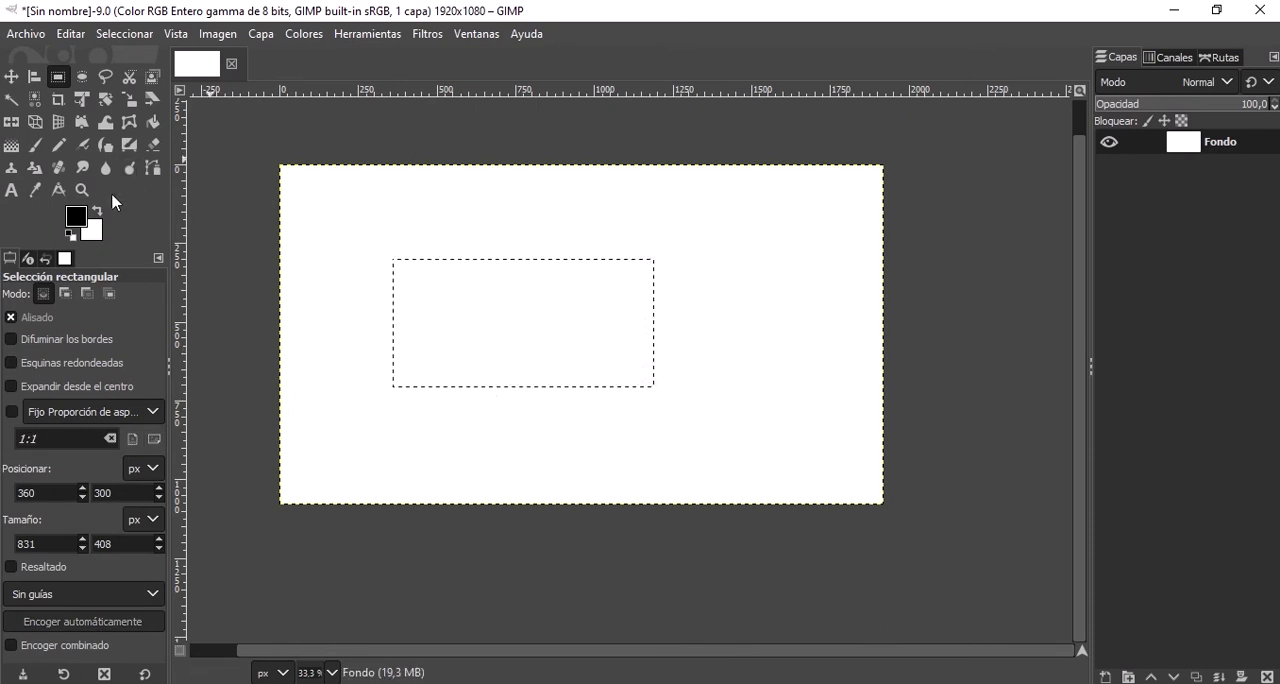
left_click(36, 148)
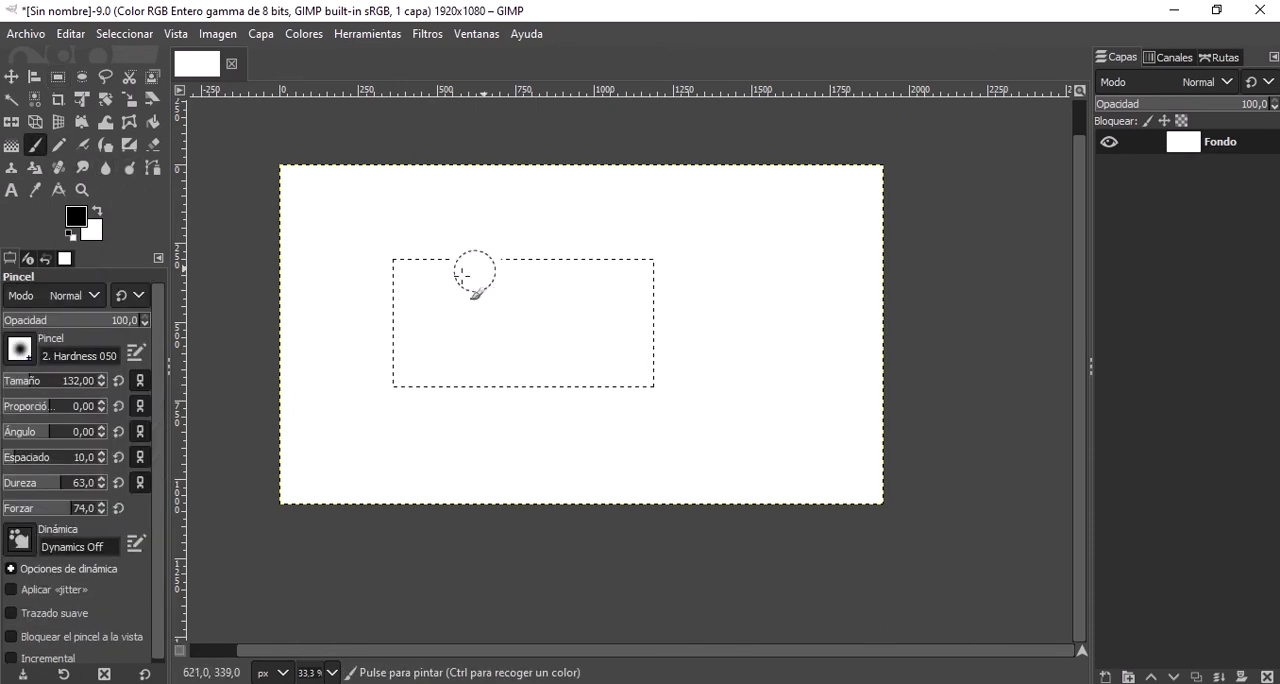
left_click_drag(475, 272, 425, 304)
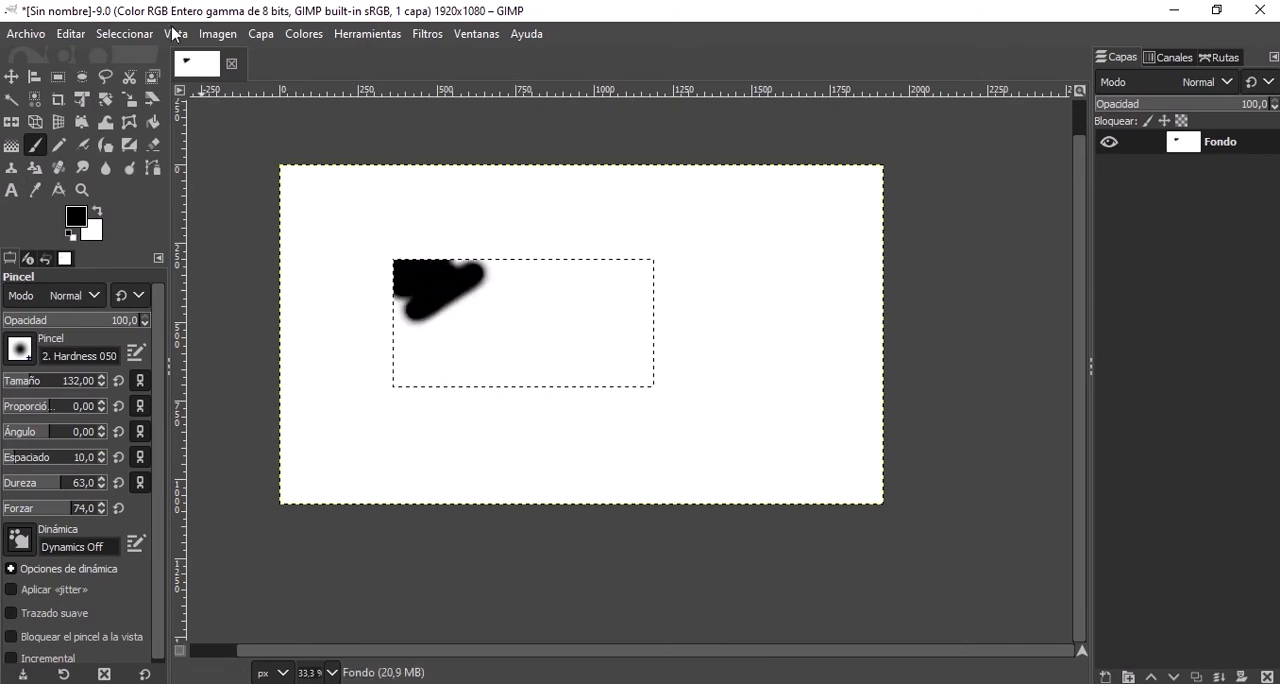
Try discarding the rectangular selection, and undo the deselection.
left_click(142, 34)
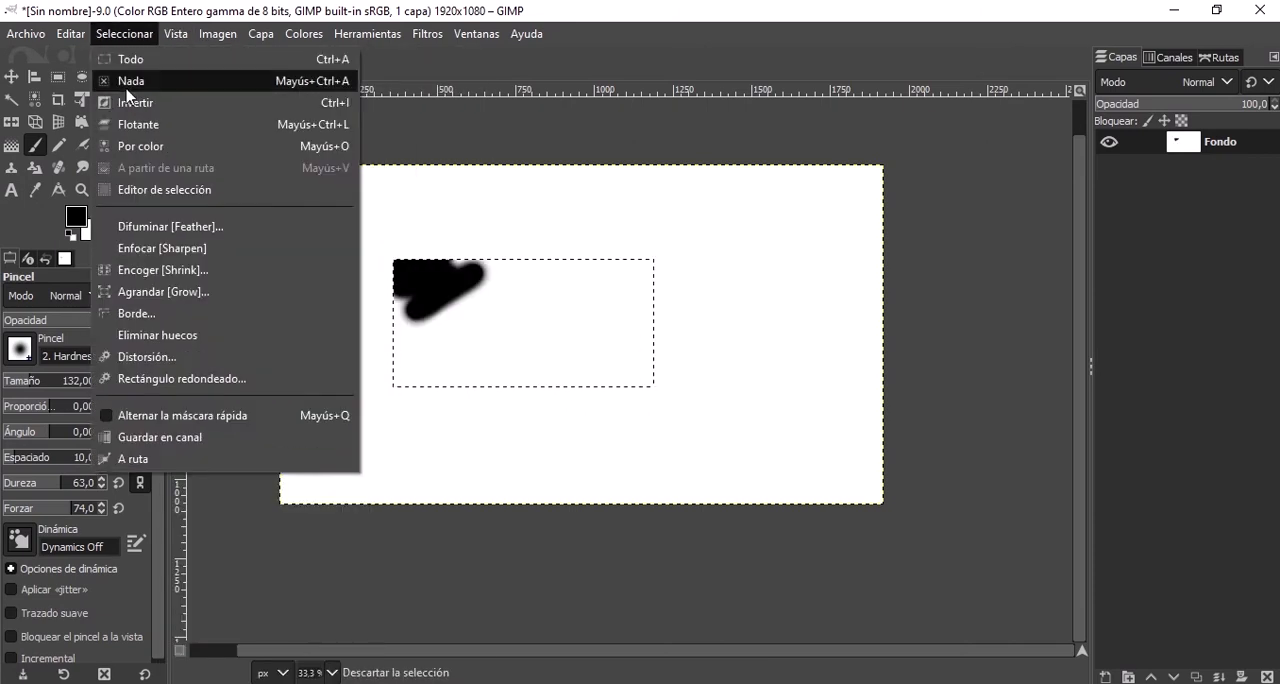
left_click(130, 82)
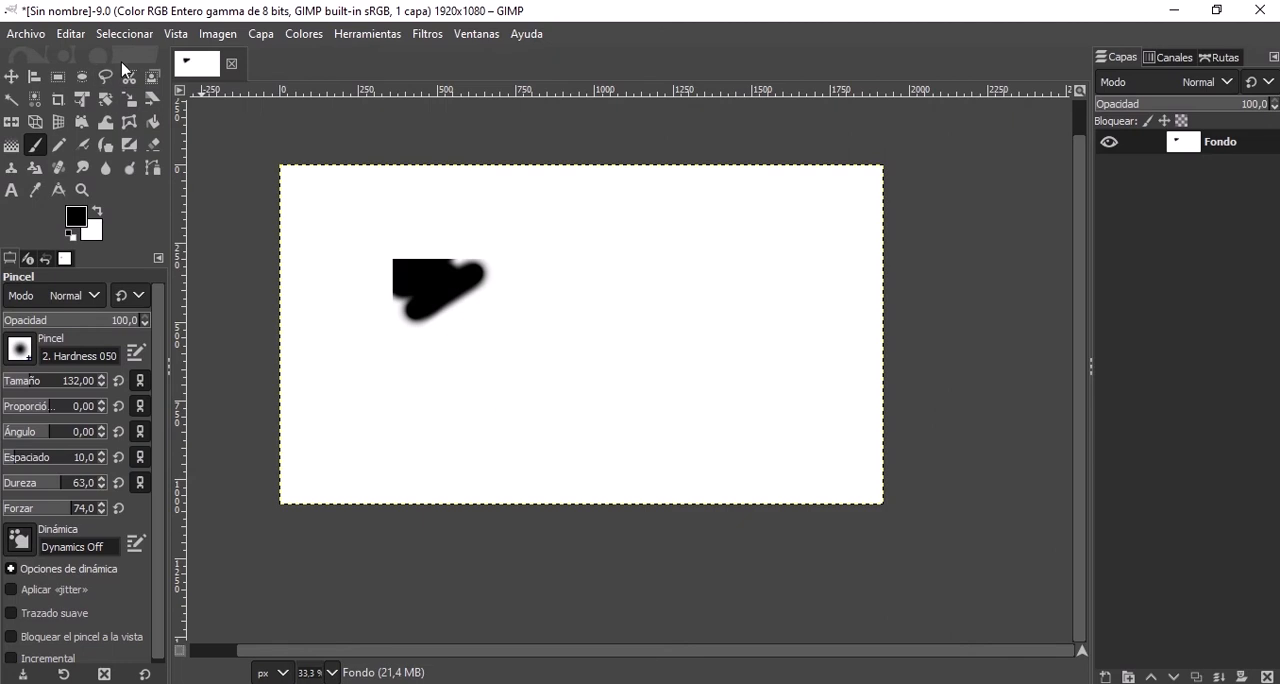
key("ctrl+z")
Invert the selection and paint a looping black stroke outside the rectangle, ending at its right edge.
left_click(146, 38)
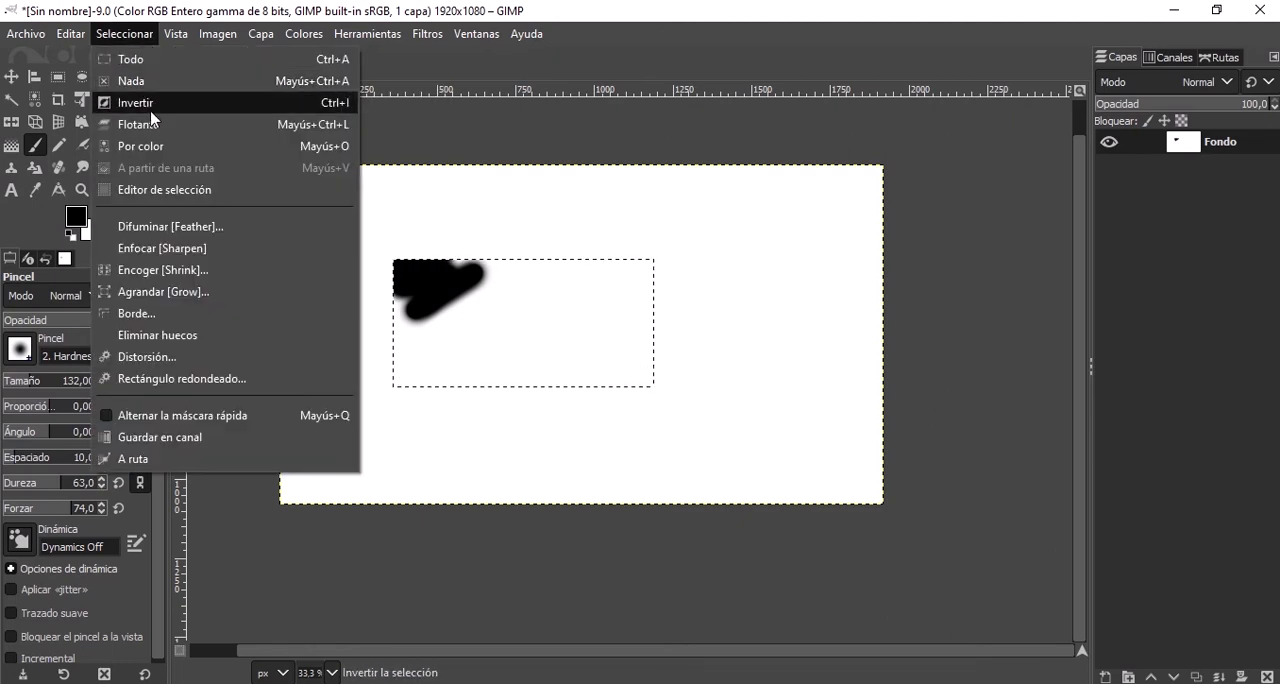
left_click(135, 102)
mouse_move(712, 228)
left_mouse_down()
mouse_move(698, 289)
mouse_move(738, 298)
mouse_move(666, 340)
mouse_move(580, 325)
left_mouse_up()
Try the 16:1 (1600%) and 1:1 (100%) zoom levels, and return the view to 33.3%.
left_click(124, 34)
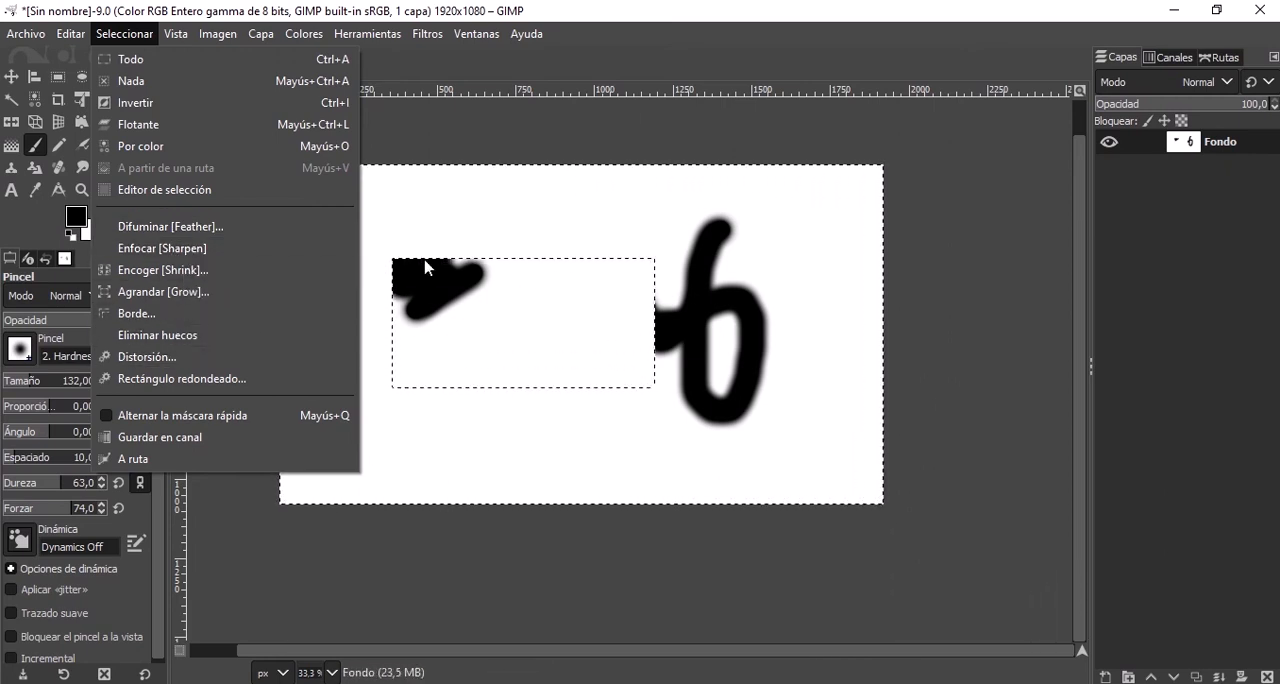
left_click(166, 36)
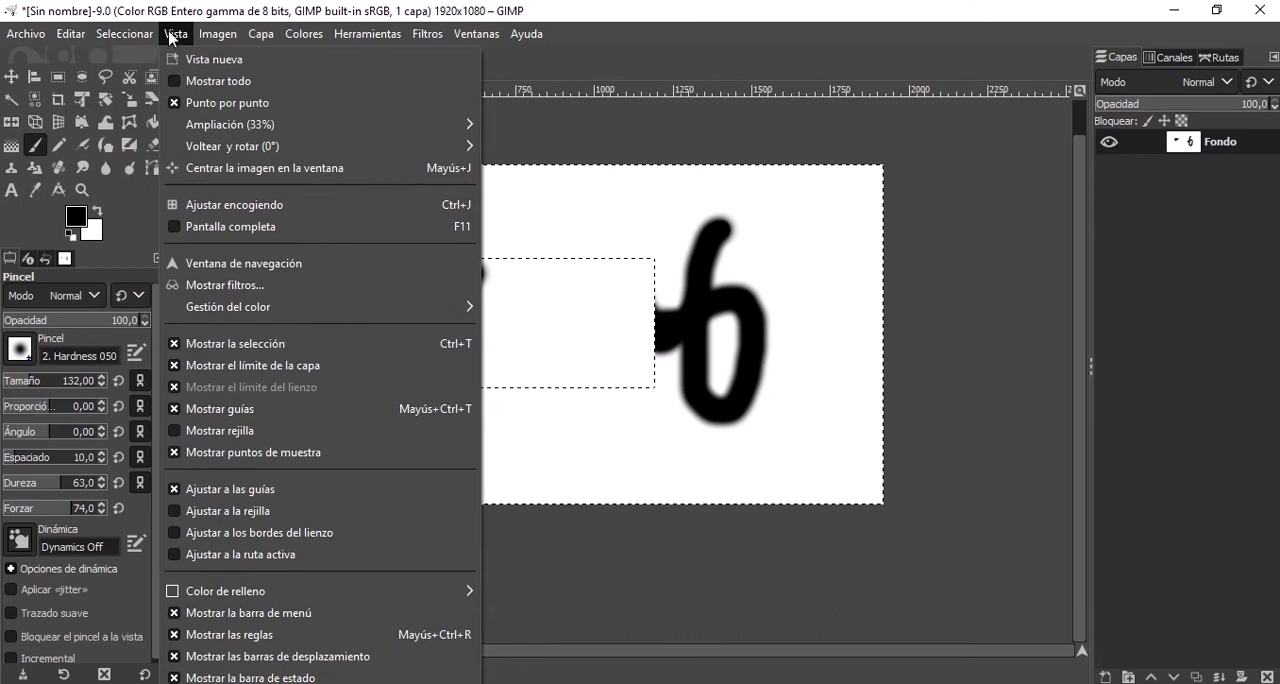
mouse_move(205, 46)
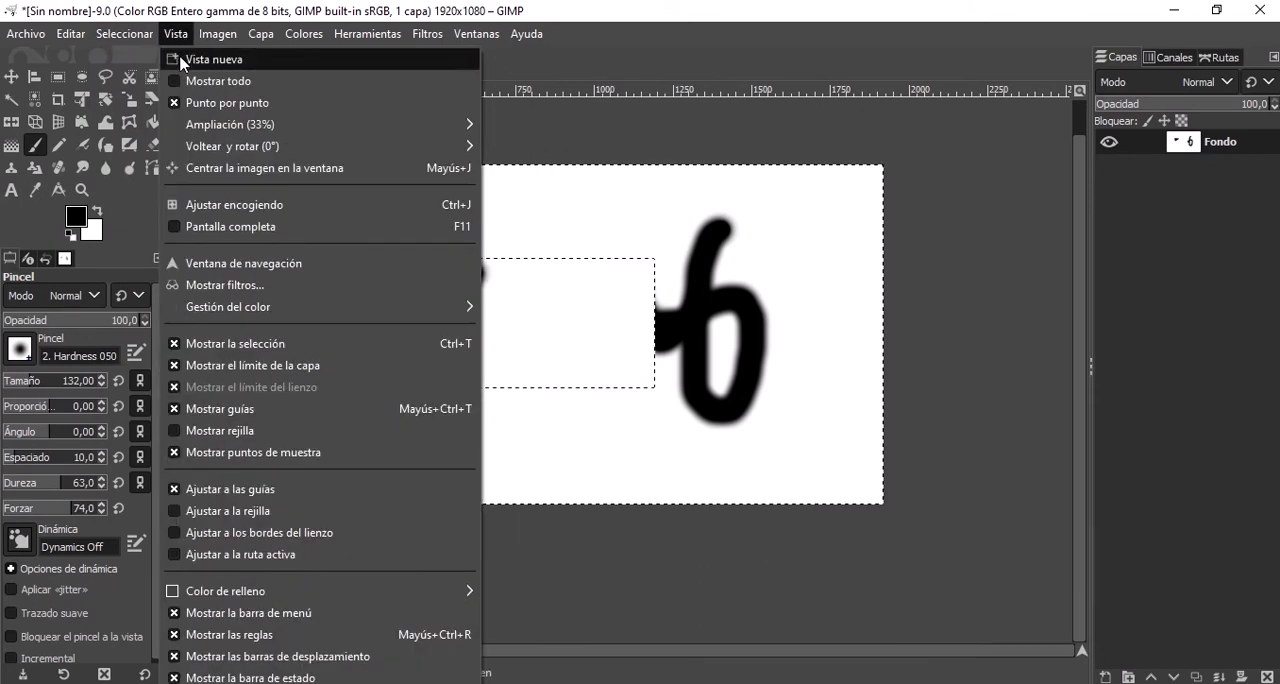
mouse_move(210, 128)
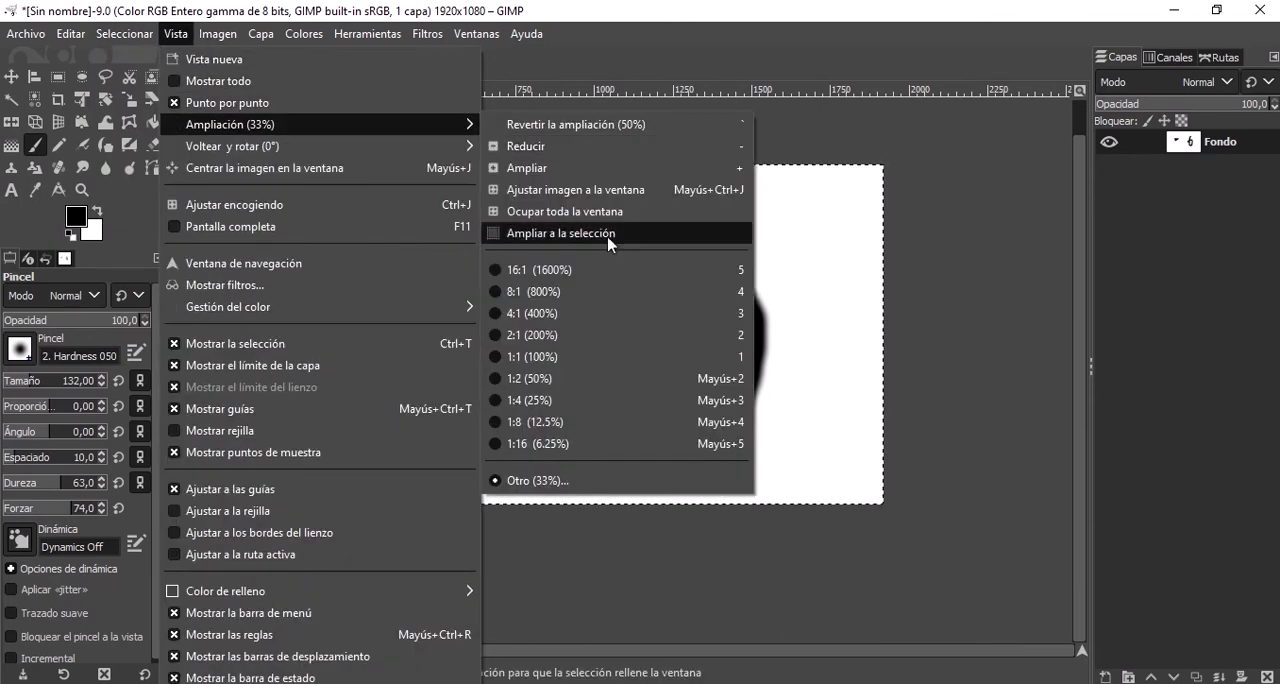
left_click(573, 266)
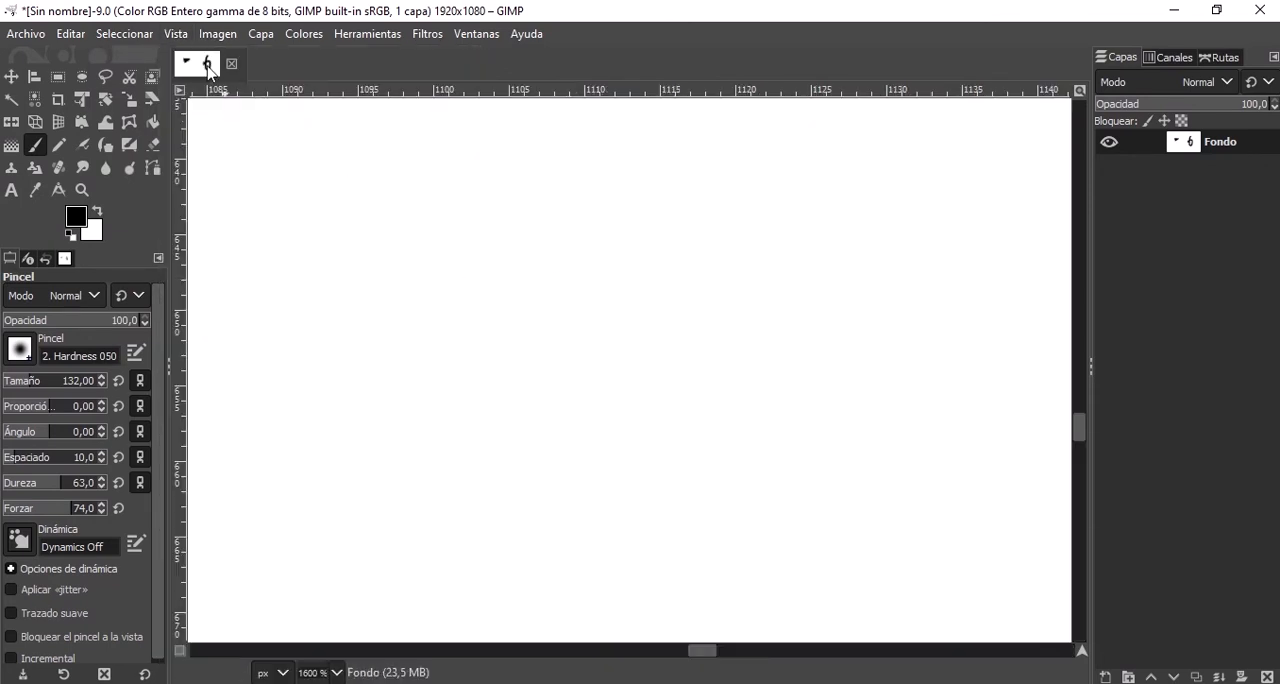
left_click(177, 40)
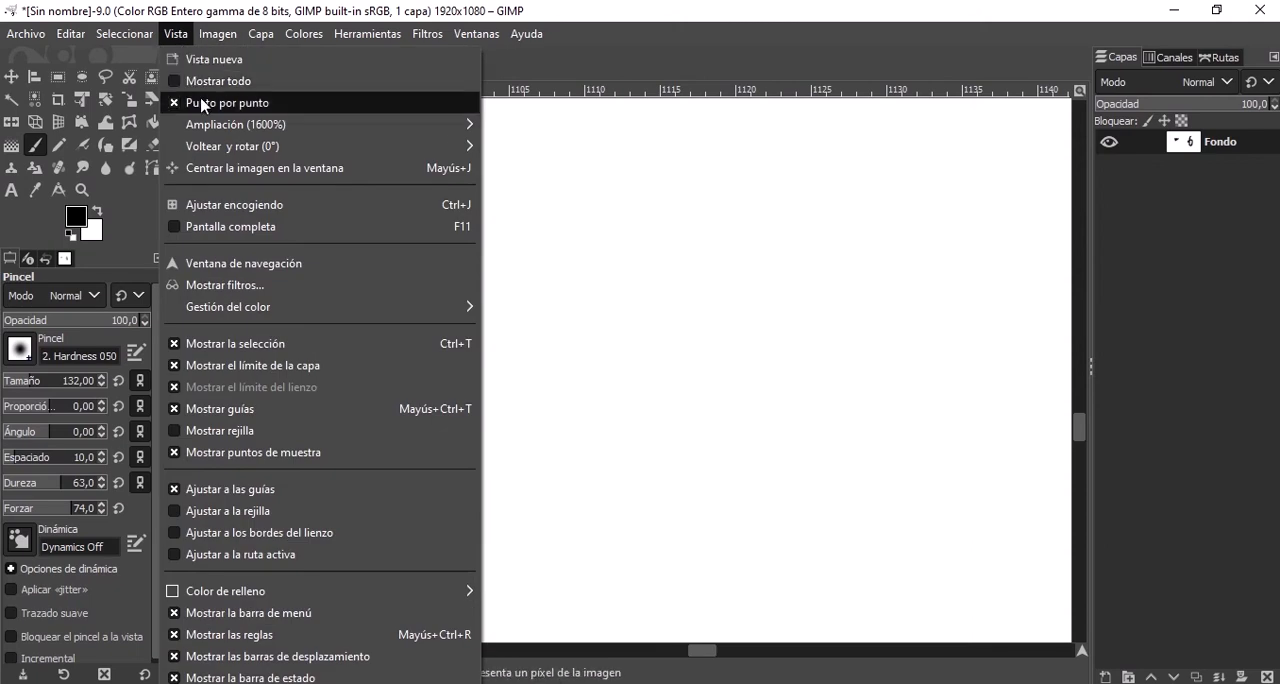
mouse_move(222, 150)
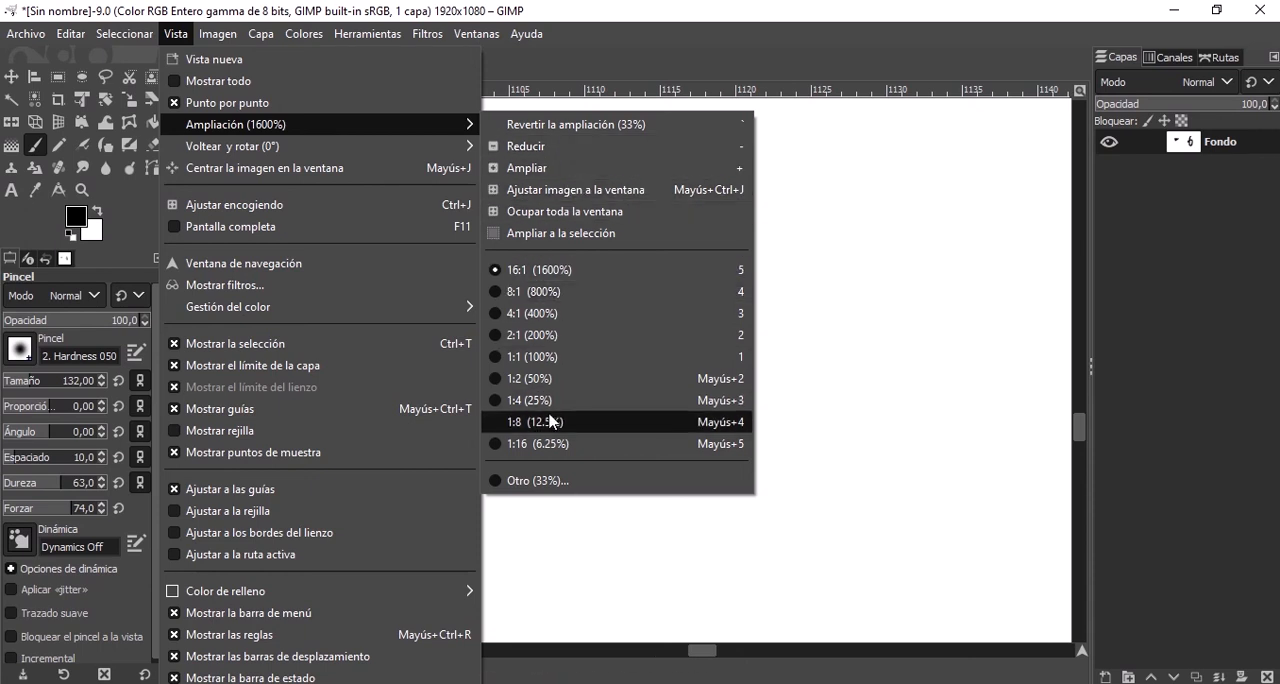
left_click(549, 358)
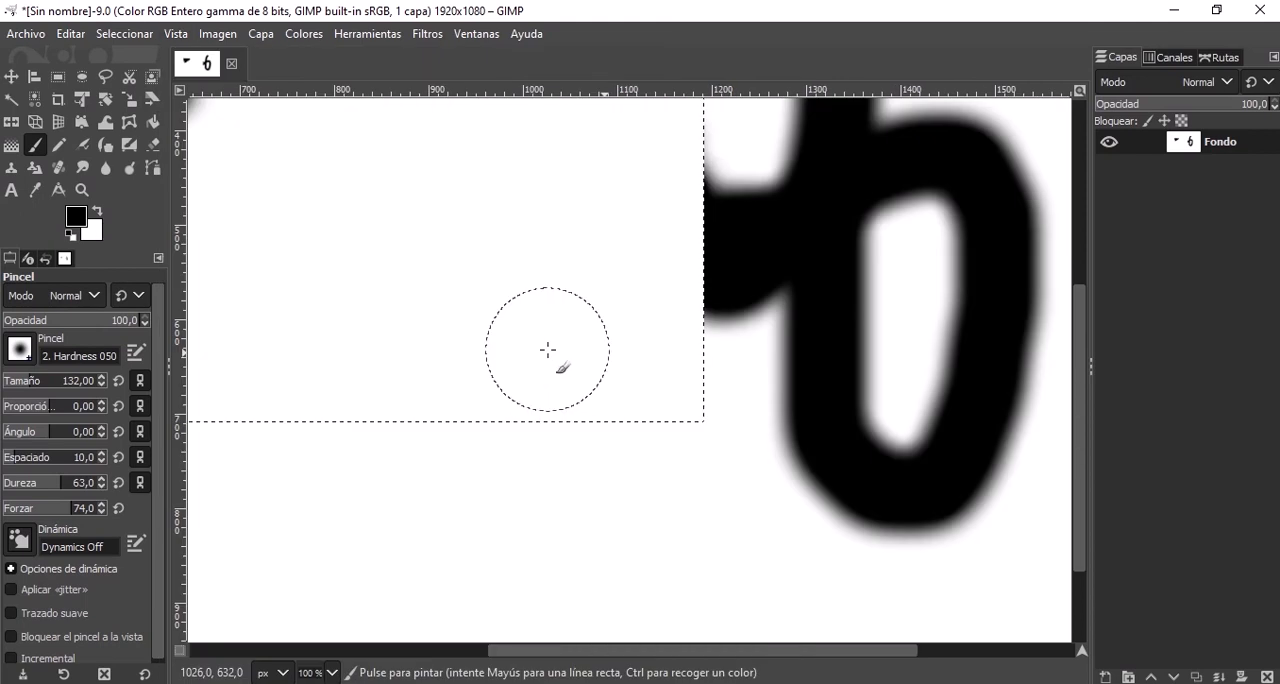
scroll(515, 248, "down", 5)
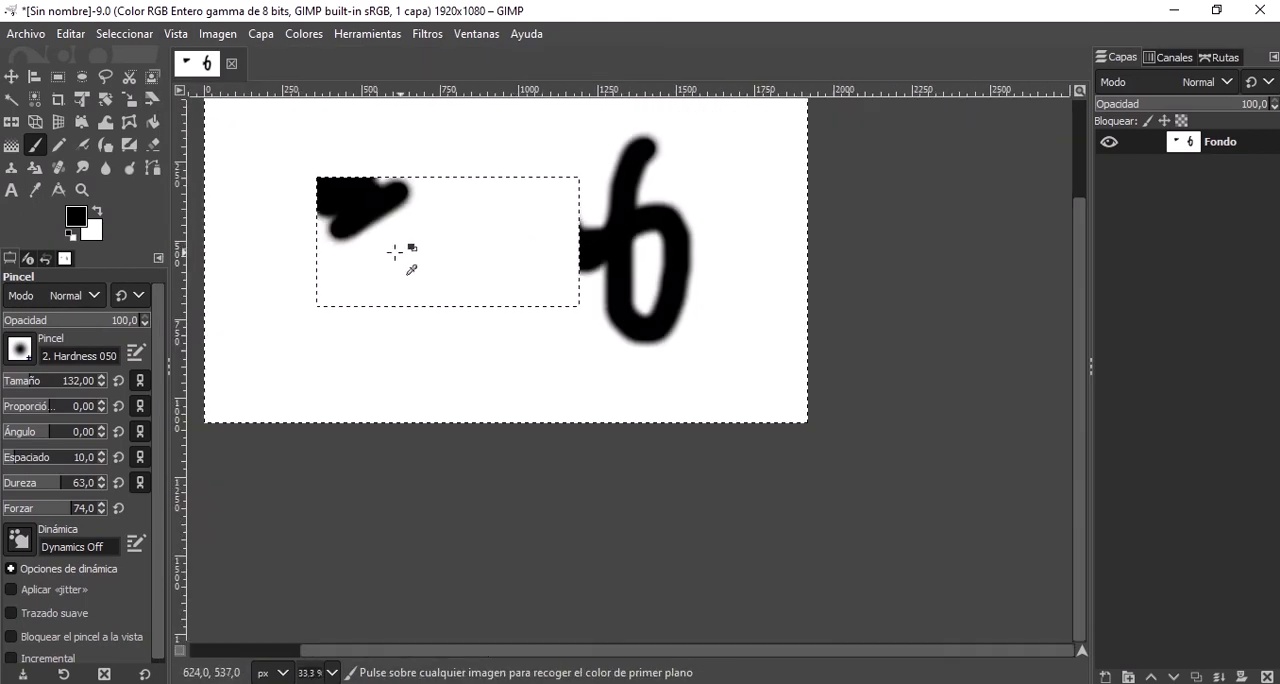
scroll(354, 183, "up", 3)
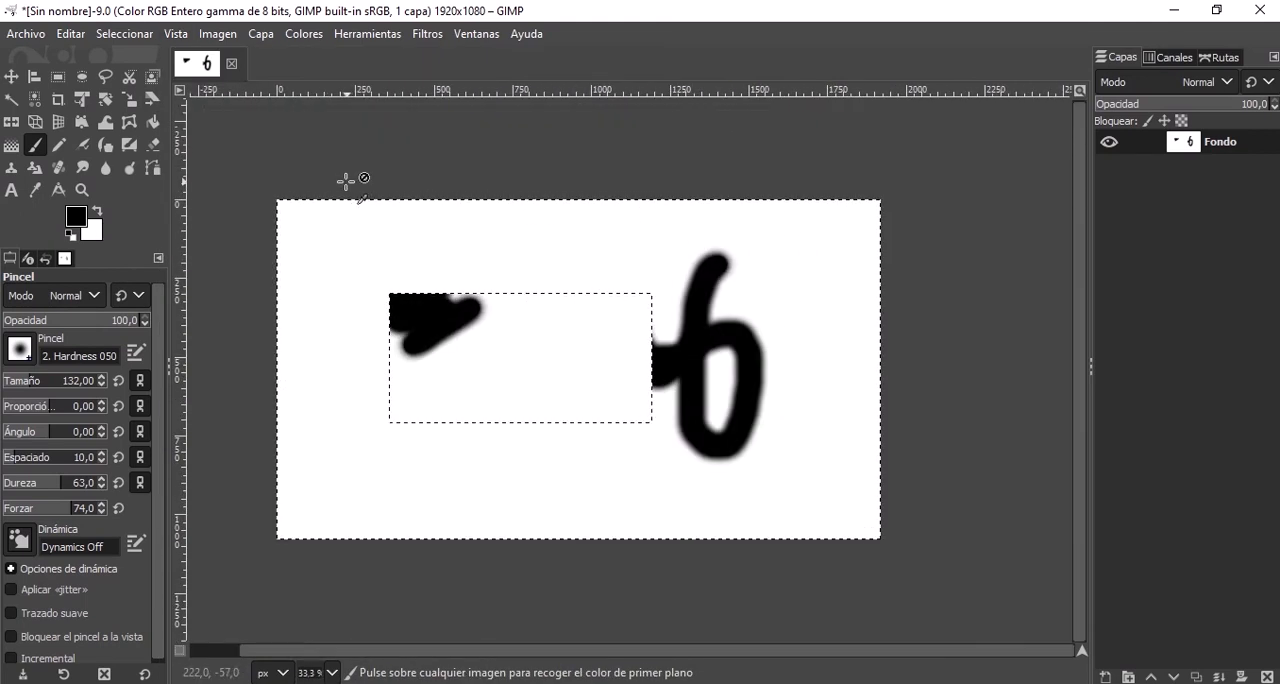
Add a horizontal and a vertical guide near the image's upper-left corner, and move the Fondo layer slightly down and right.
left_click(175, 33)
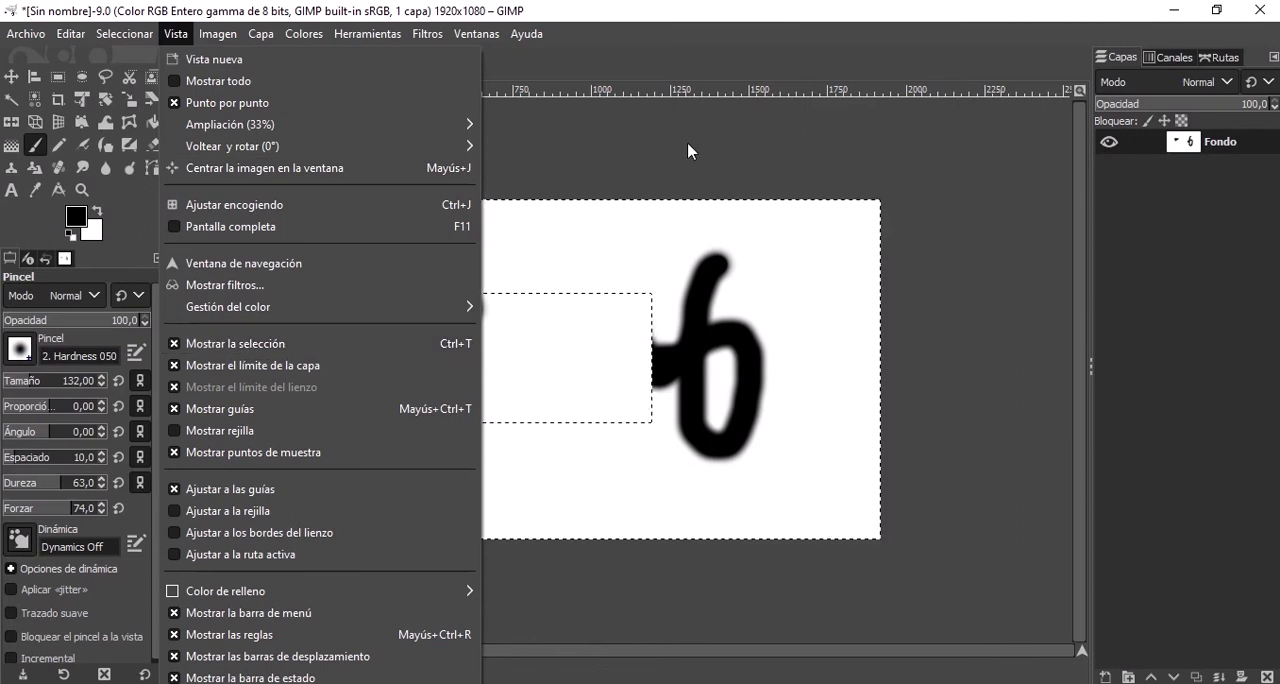
left_click(622, 128)
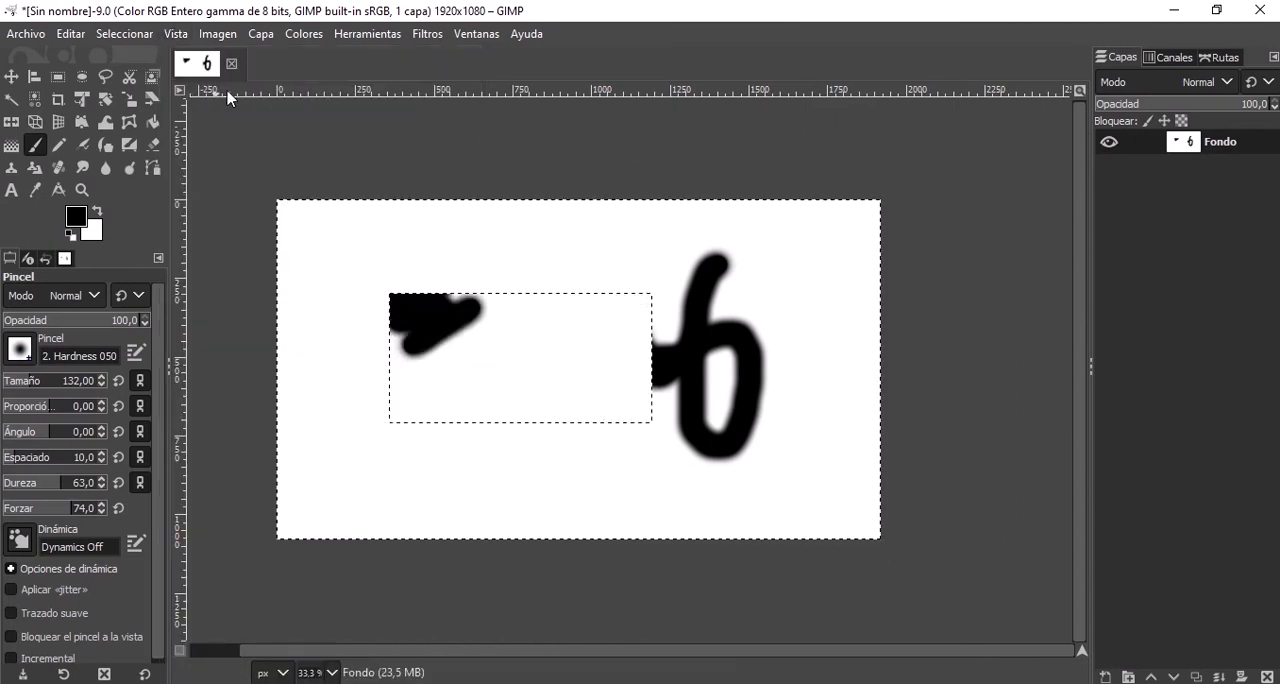
left_click_drag(263, 94, 320, 251)
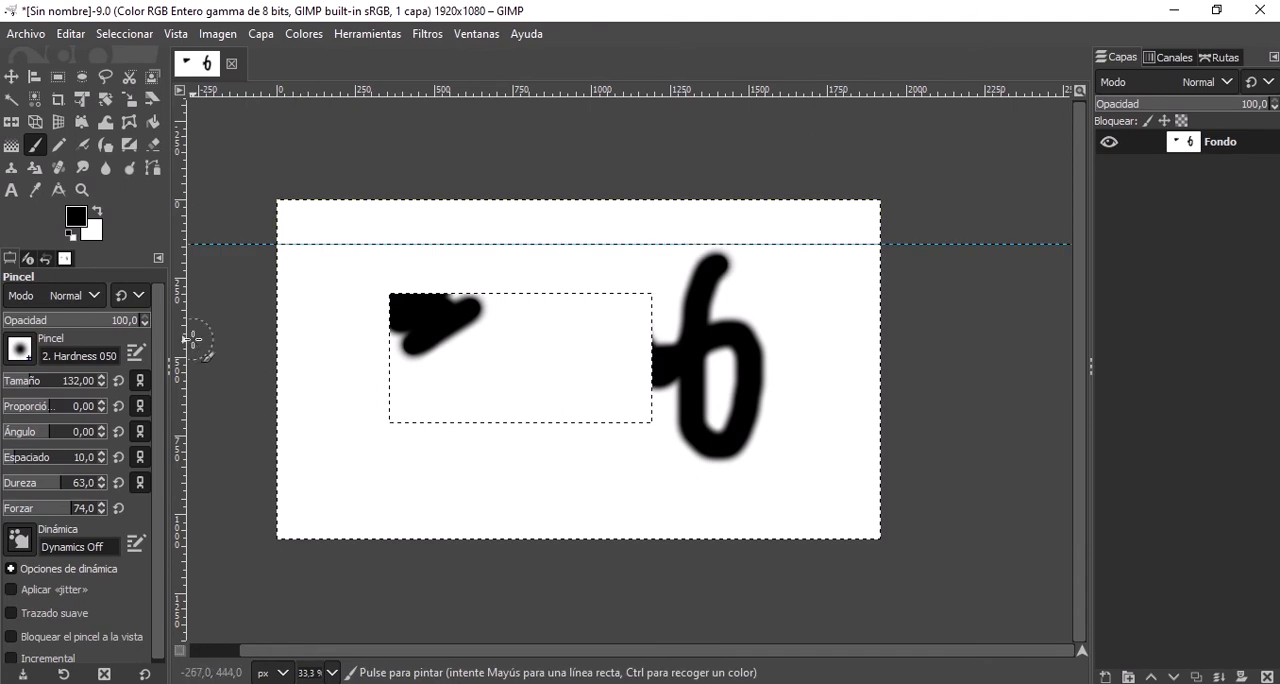
left_click_drag(183, 340, 315, 252)
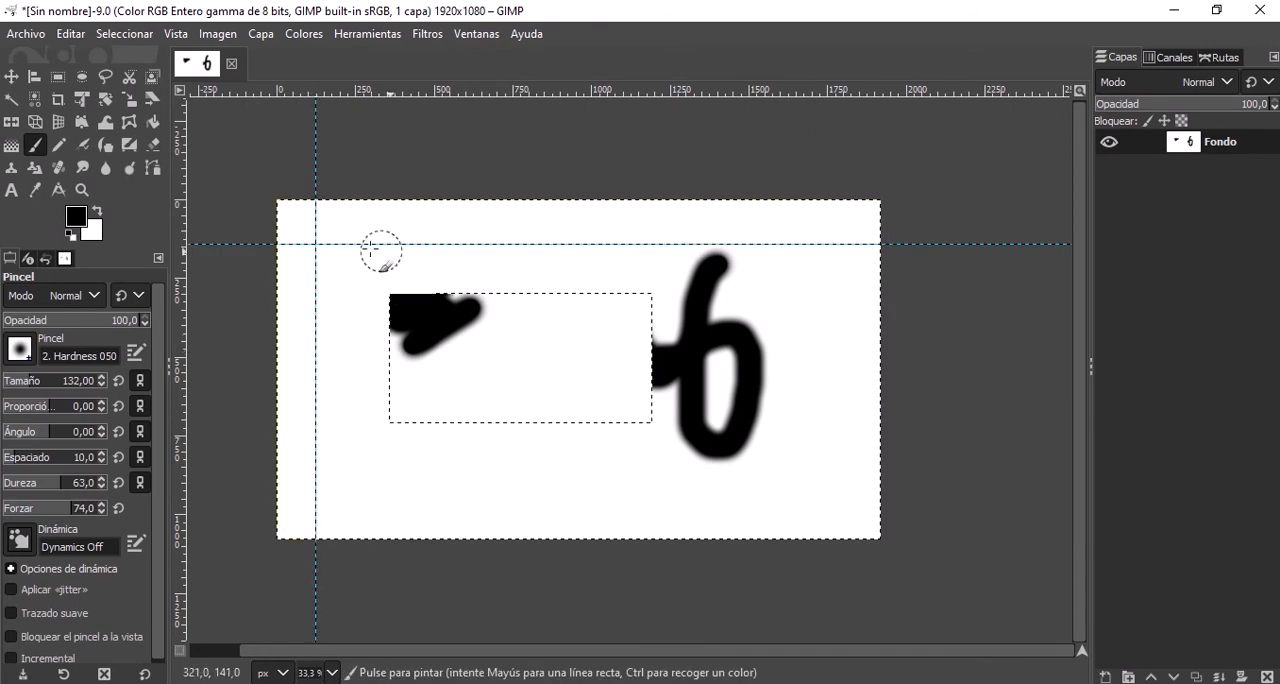
left_click(18, 78)
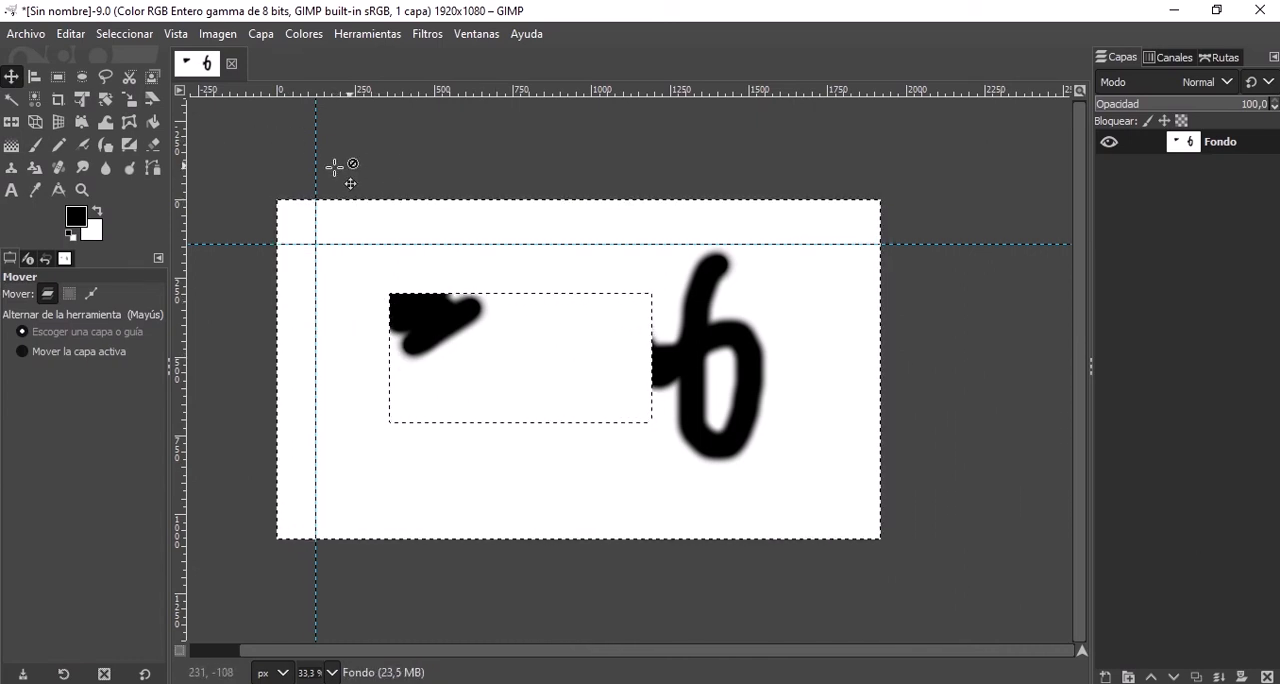
left_click_drag(374, 304, 419, 376)
Turn on snapping to the grid and show the grid over the image.
left_click(210, 33)
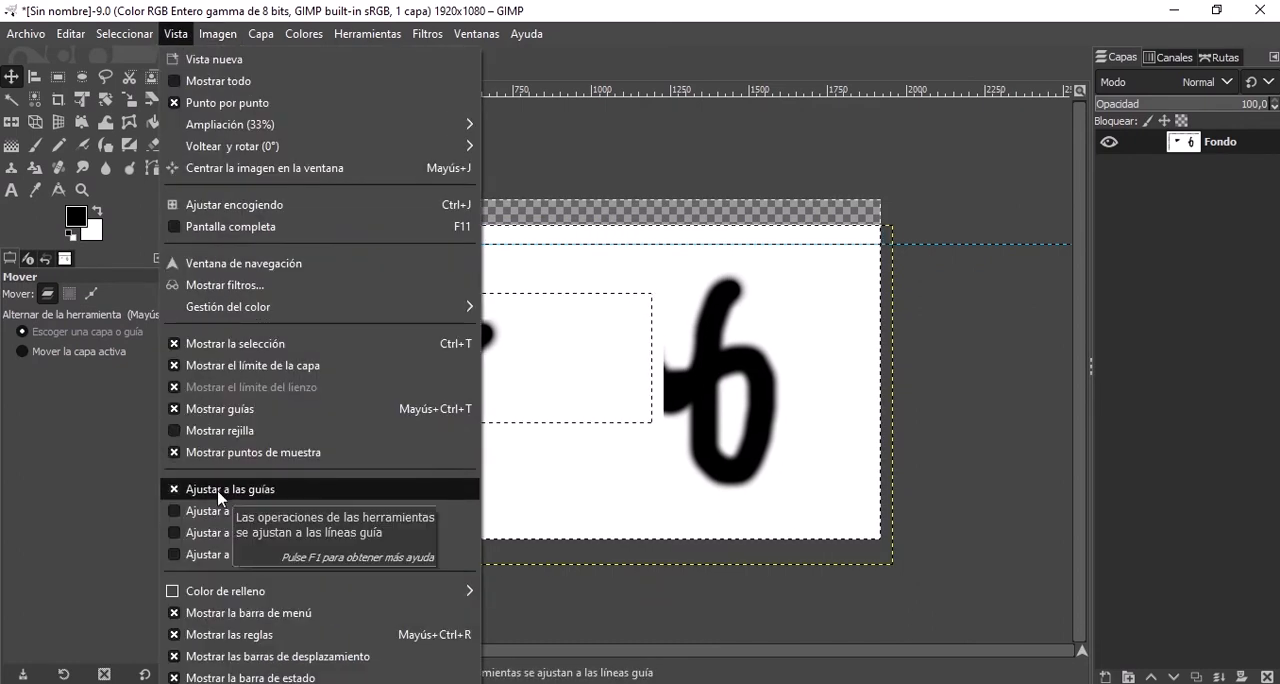
left_click(216, 514)
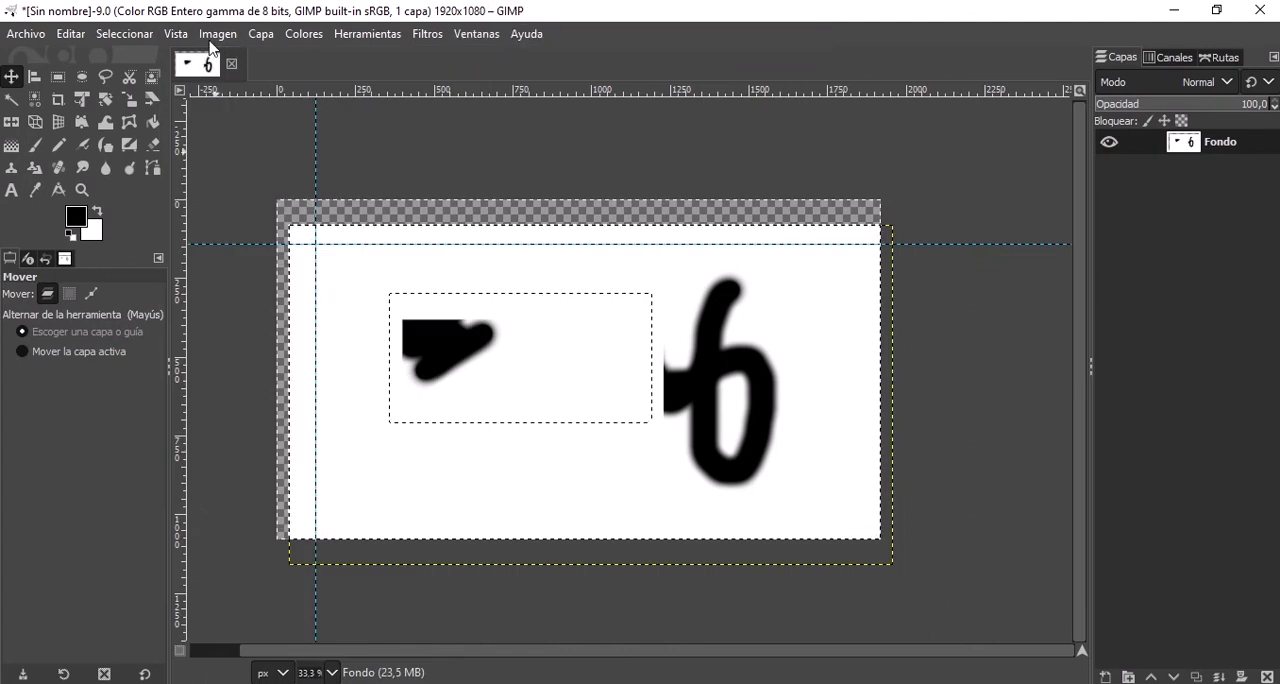
left_click(217, 33)
mouse_move(176, 33)
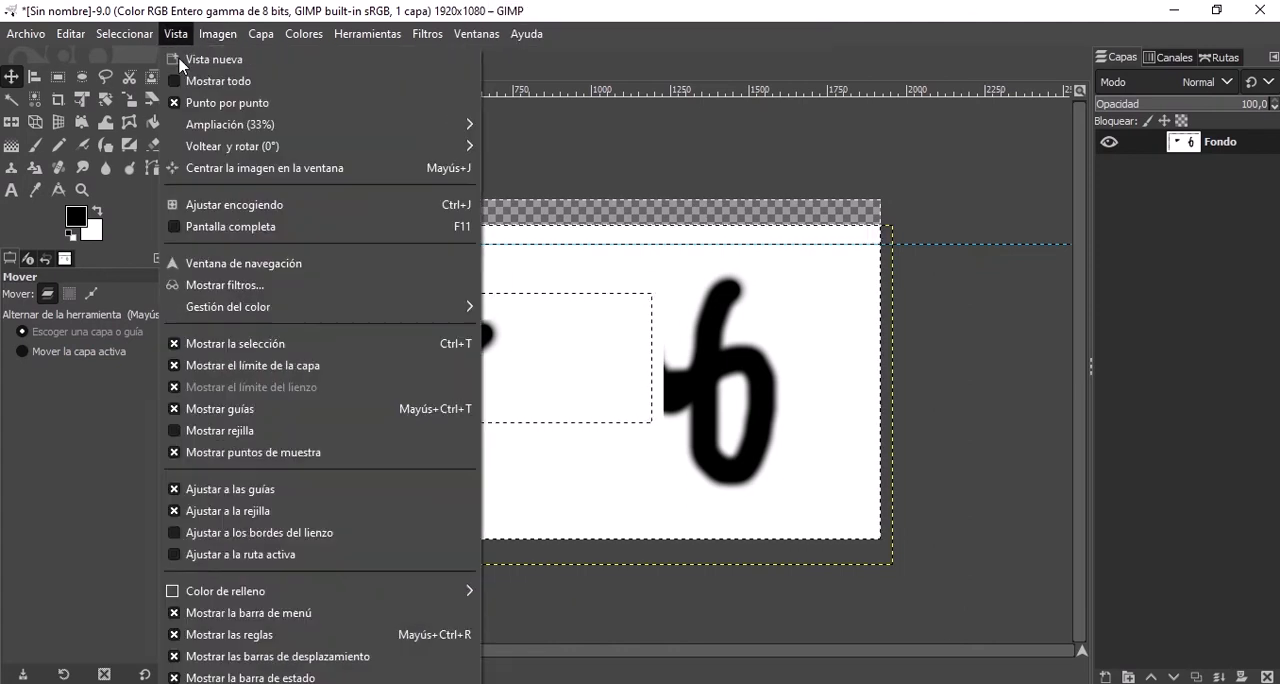
left_click(203, 433)
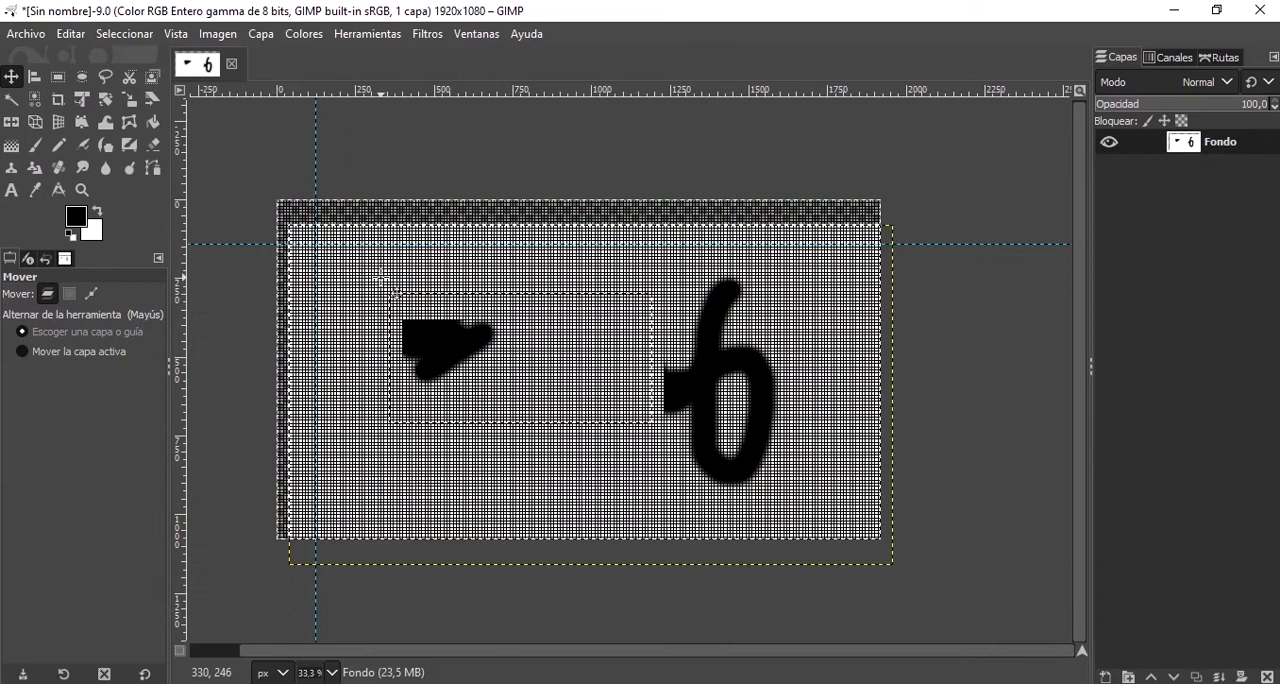
Hide the grid over the image.
left_click(178, 34)
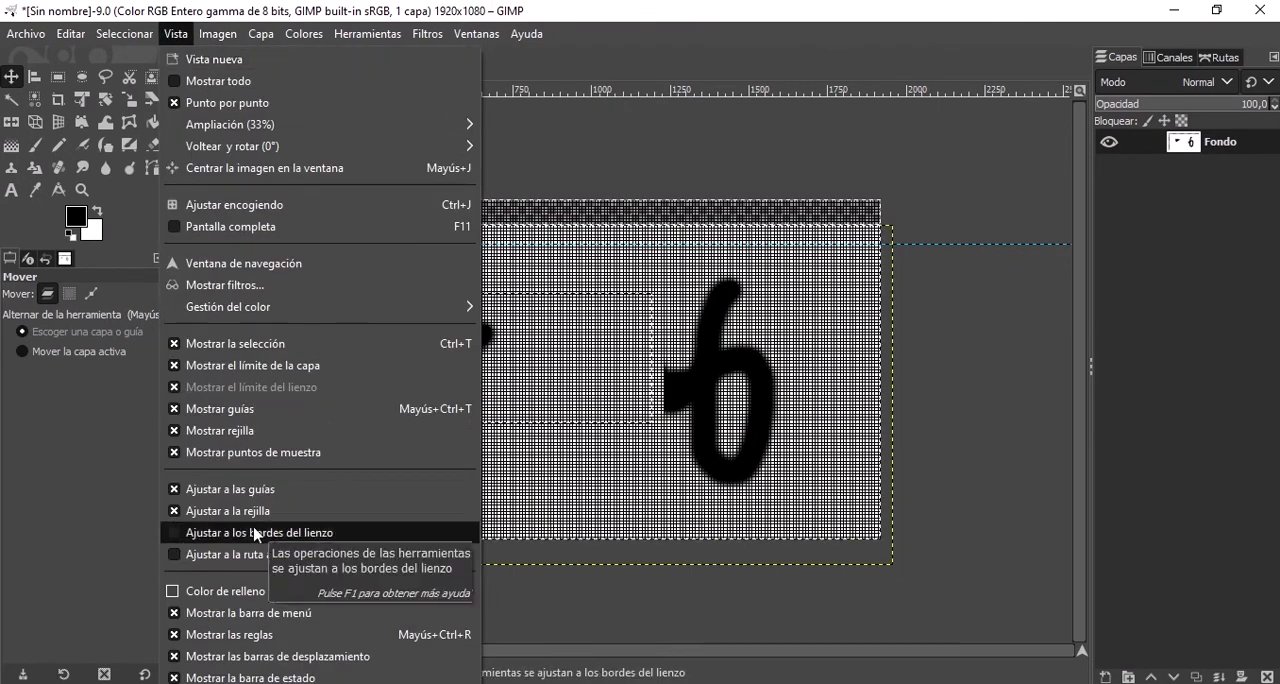
left_click(255, 432)
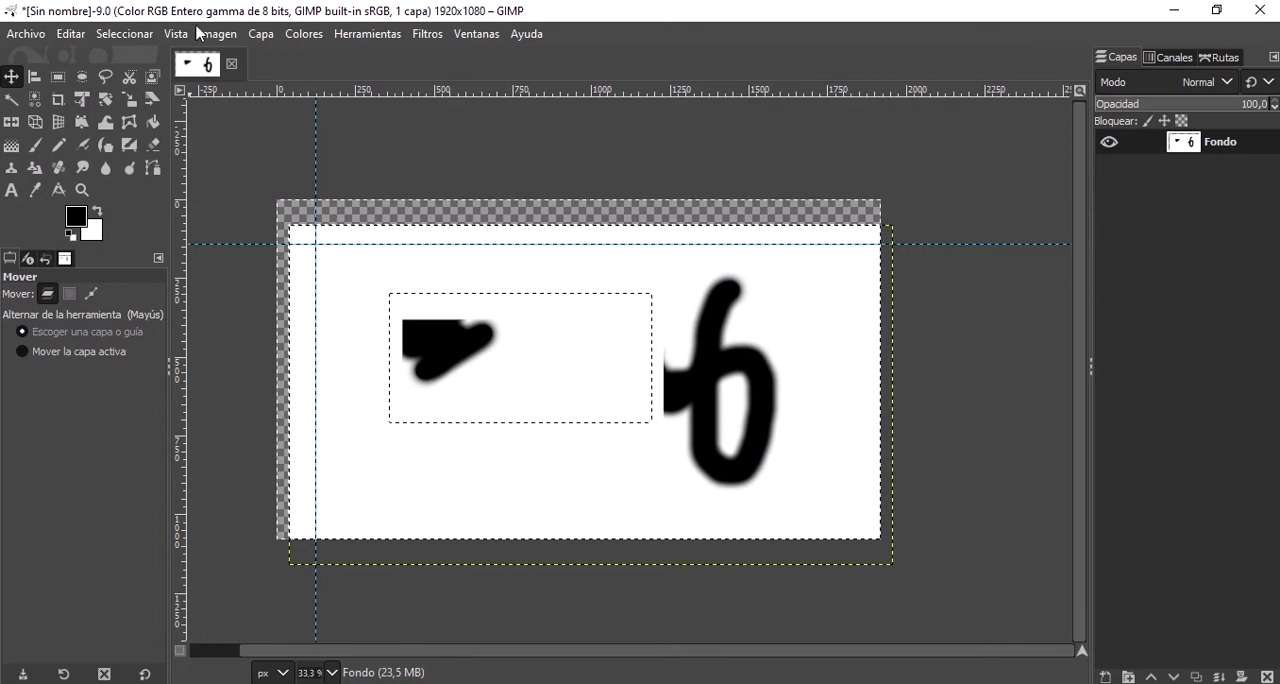
Turn on snapping to the canvas edges and move the Fondo layer up and left toward the canvas's upper-left corner.
left_click(216, 35)
mouse_move(177, 34)
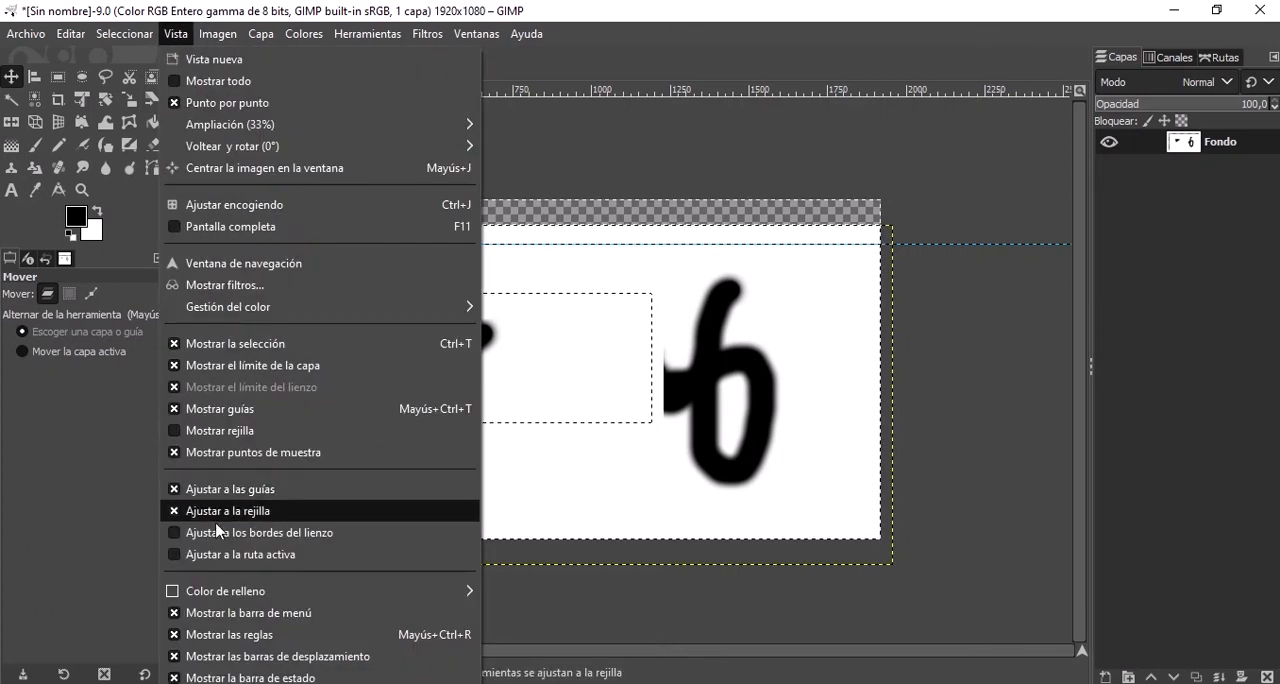
left_click(365, 537)
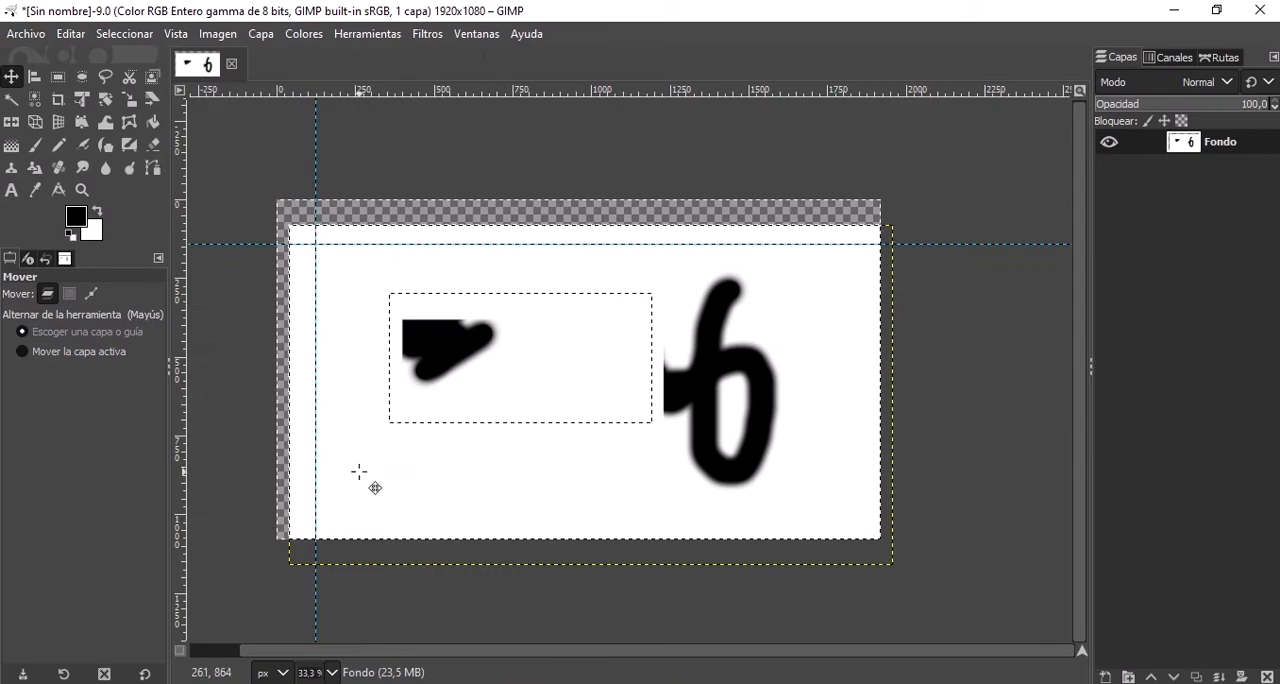
left_click_drag(357, 471, 381, 455)
left_click_drag(372, 370, 328, 331)
Look through the image commands for color mode, precision, color management and transformations.
left_click(189, 34)
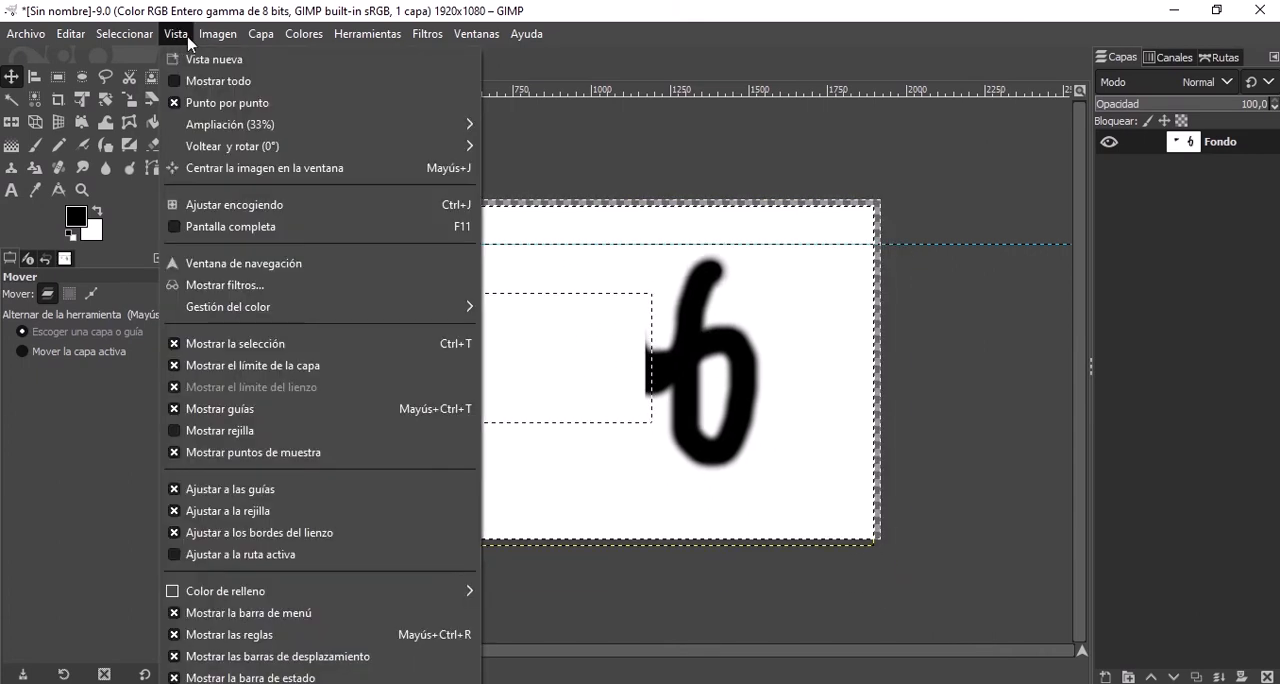
mouse_move(215, 36)
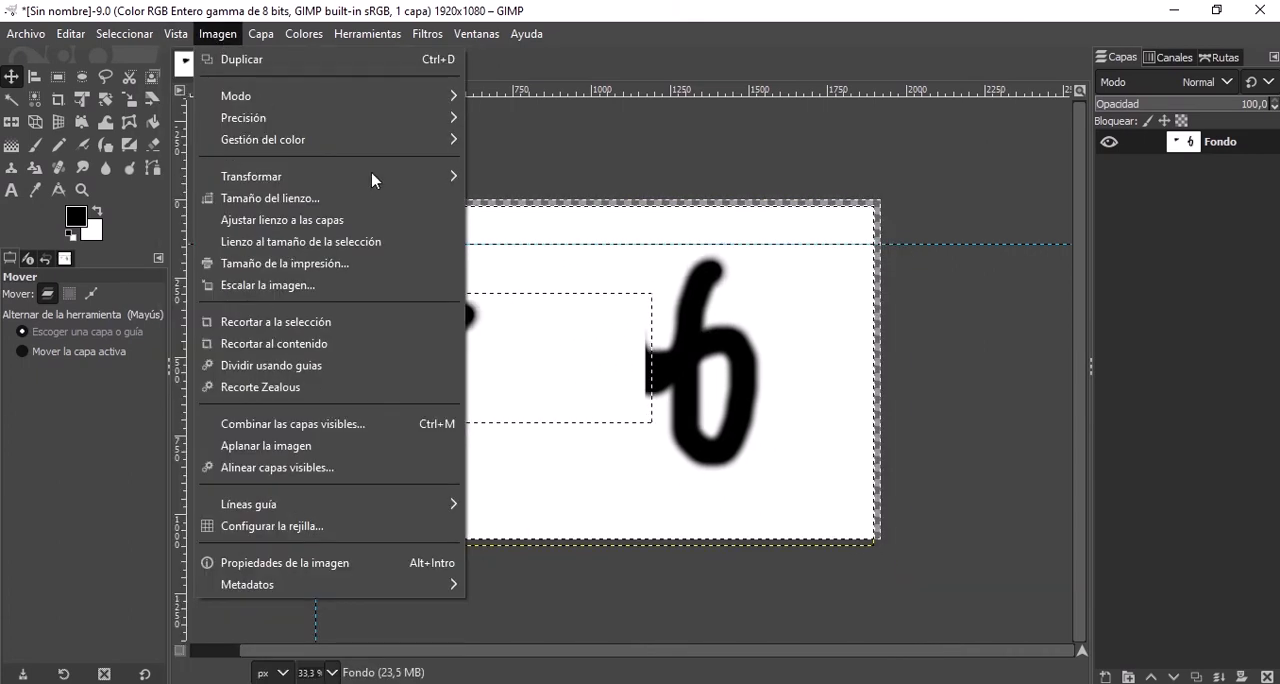
mouse_move(378, 182)
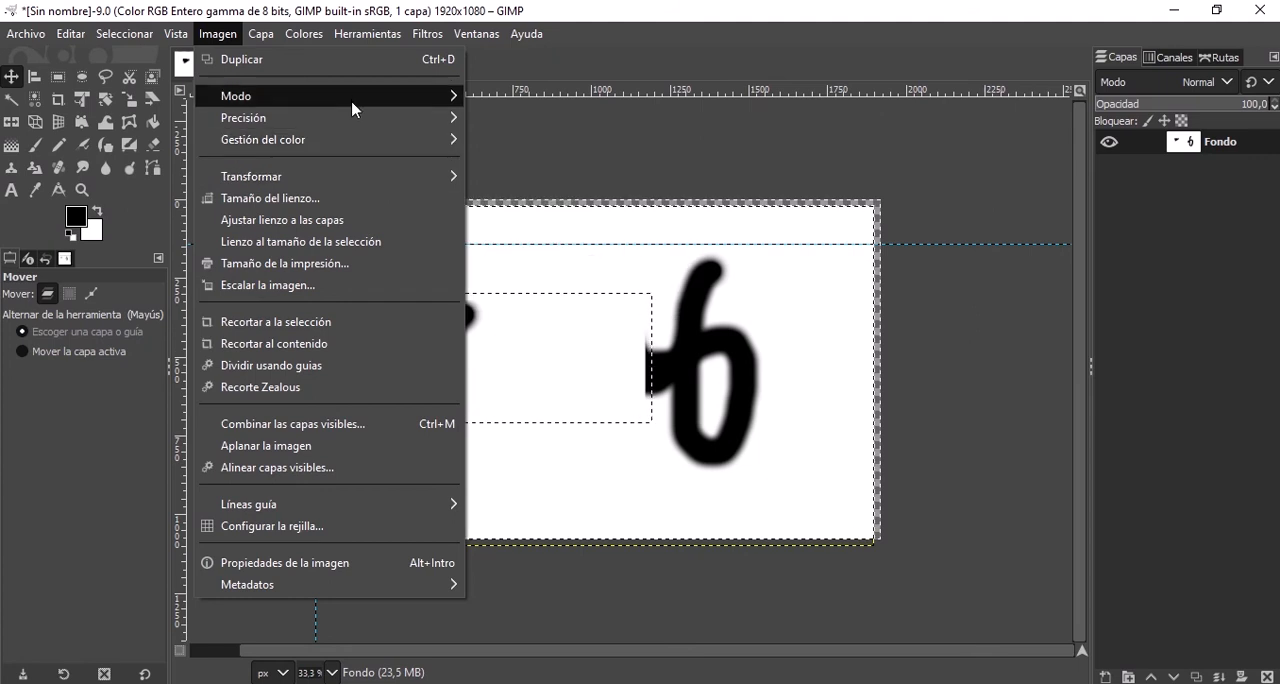
mouse_move(362, 107)
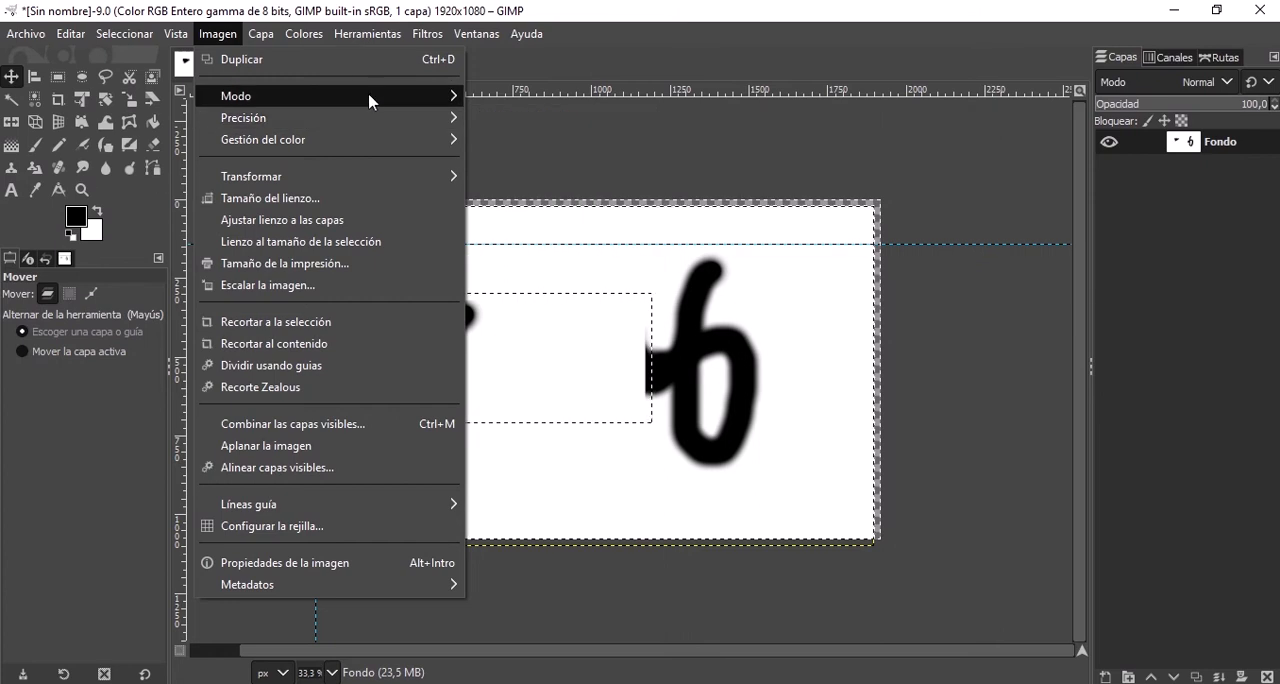
mouse_move(457, 99)
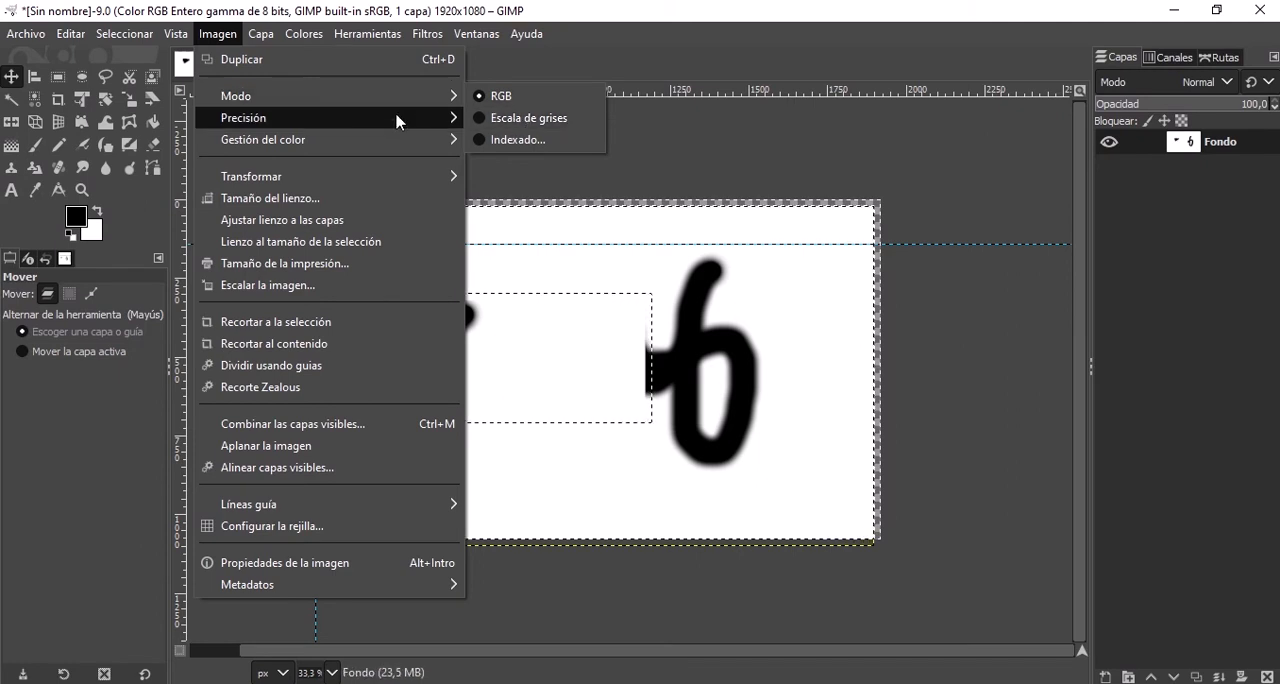
mouse_move(355, 128)
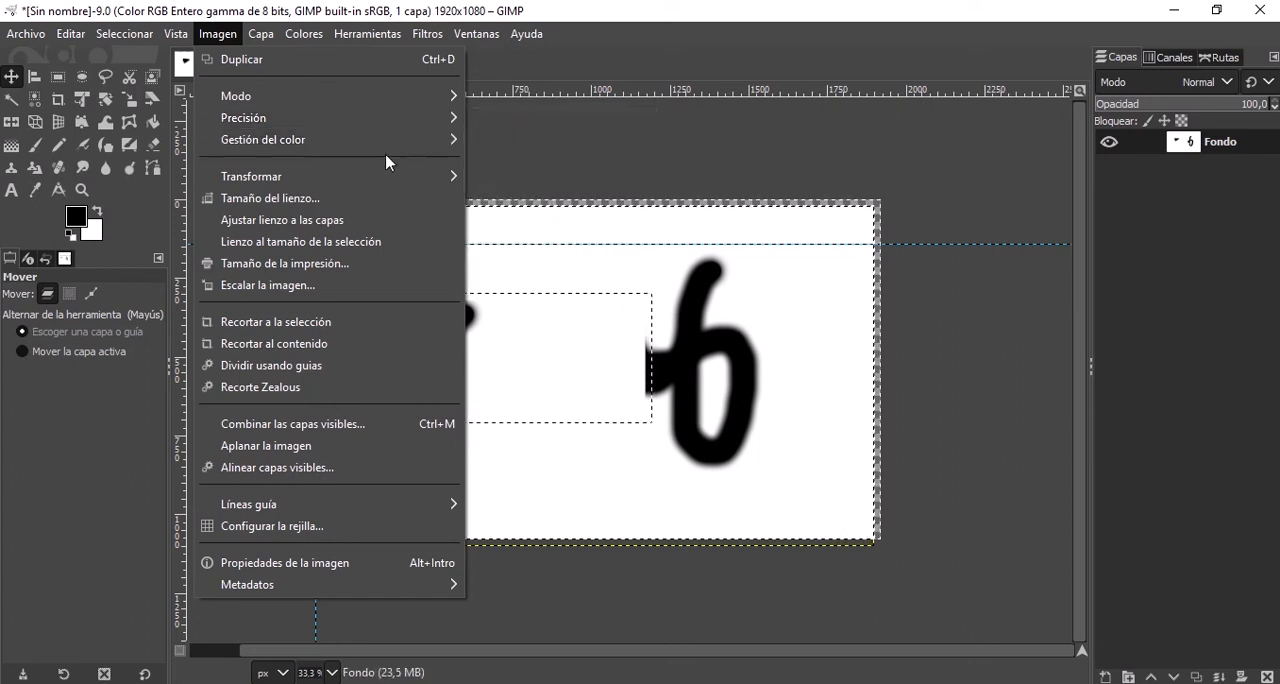
mouse_move(318, 177)
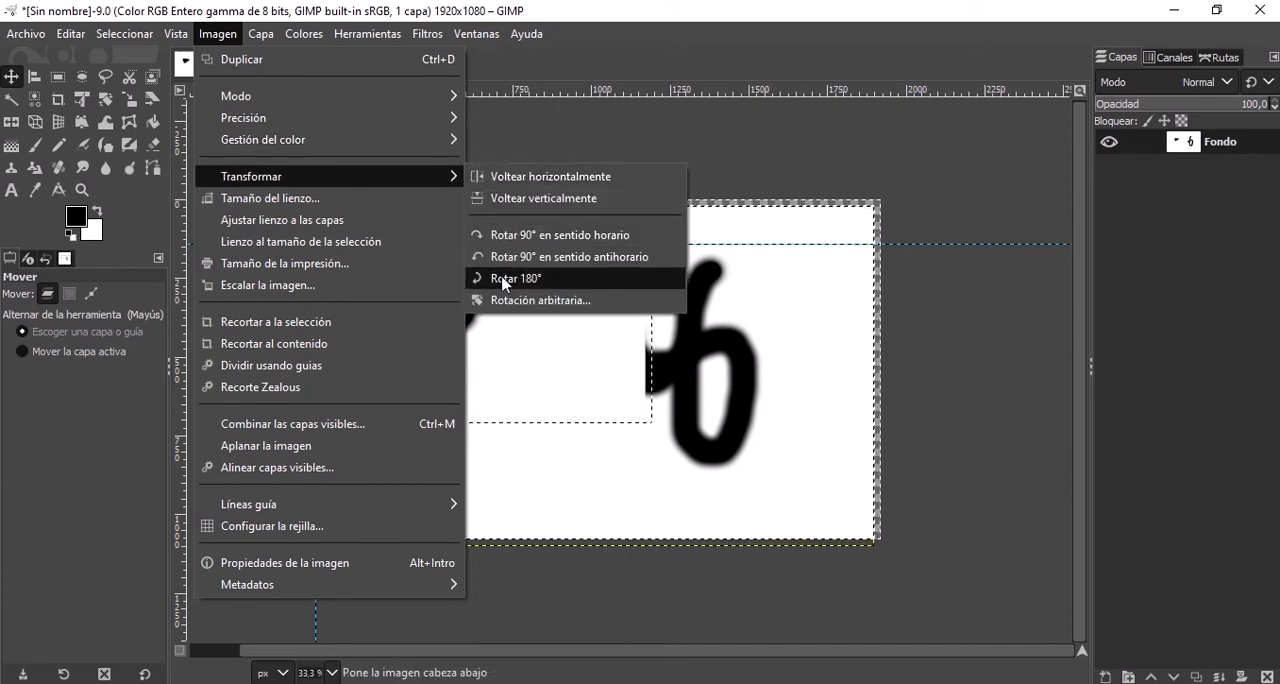
Enlarge the canvas to 2312 × 1412 px, with no layer resizing and transparency as the fill.
left_click(342, 205)
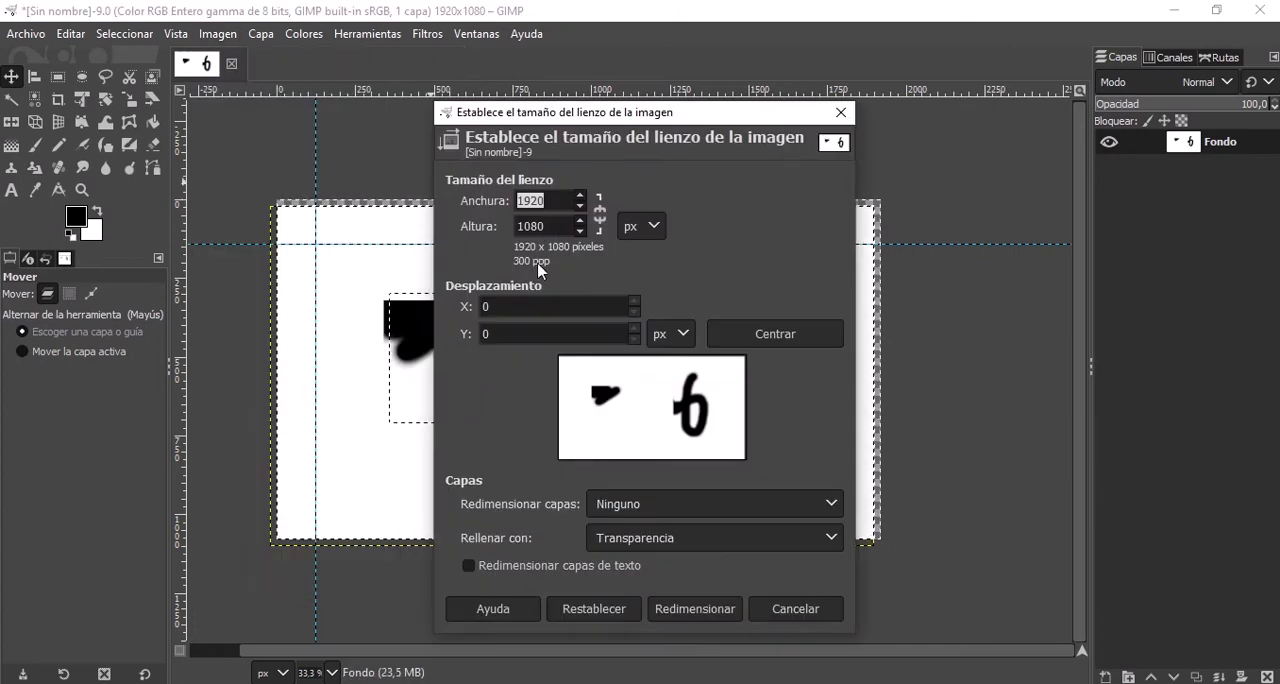
left_click(580, 197)
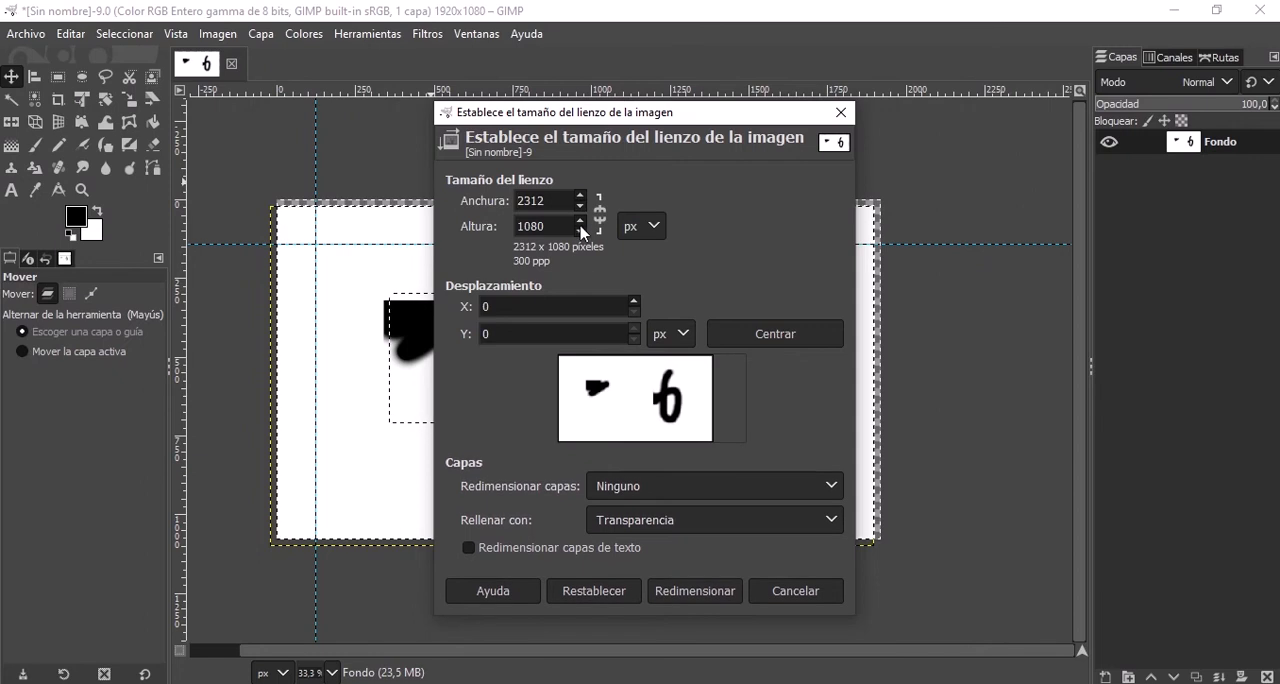
left_click(579, 221)
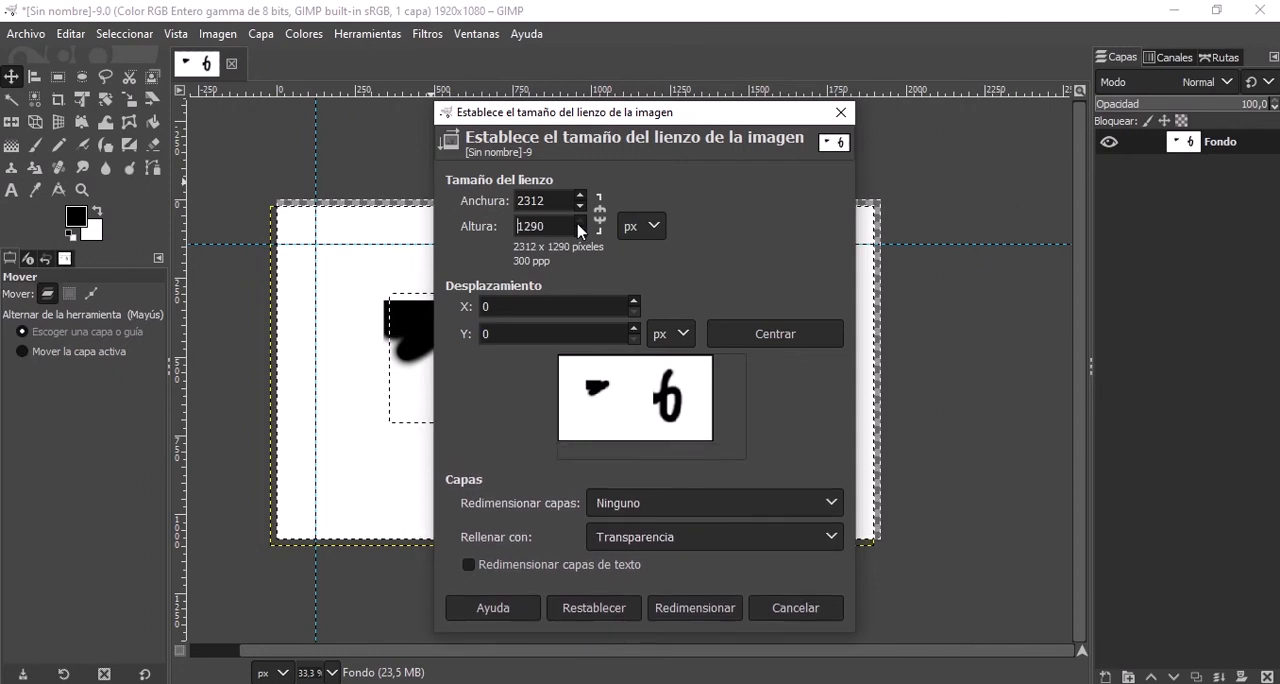
left_click(728, 614)
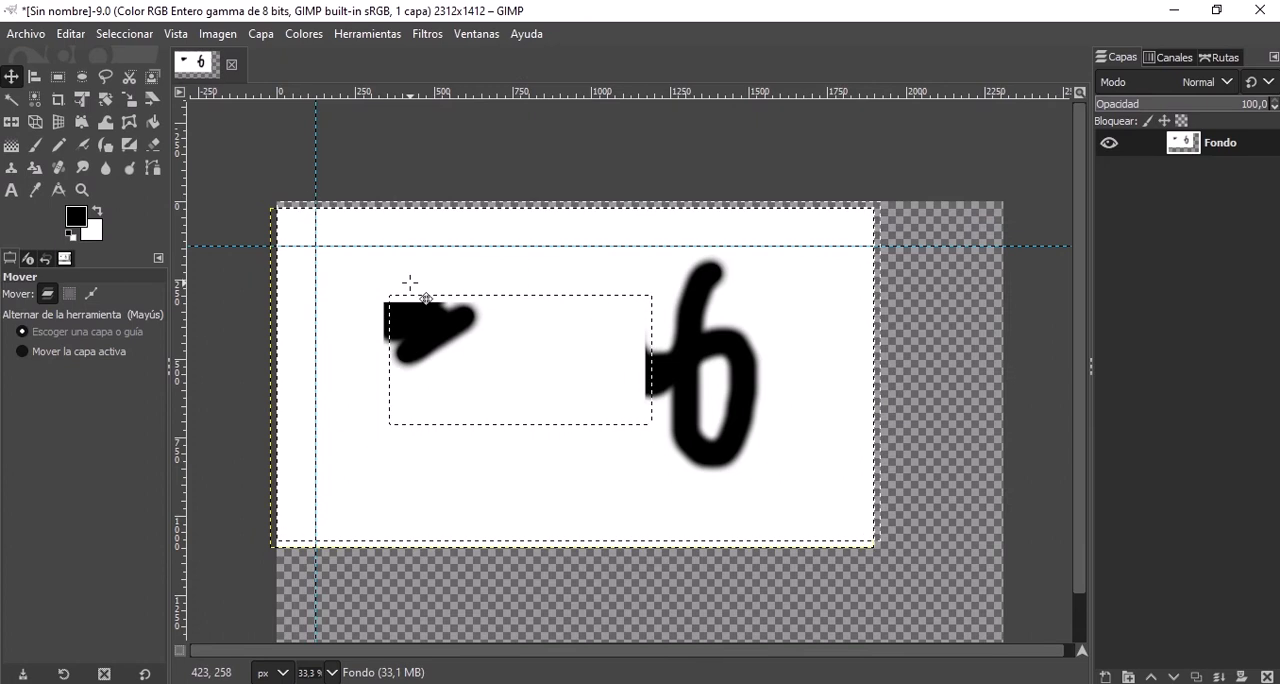
scroll(420, 285, "down", 3)
scroll(590, 325, "up", 1)
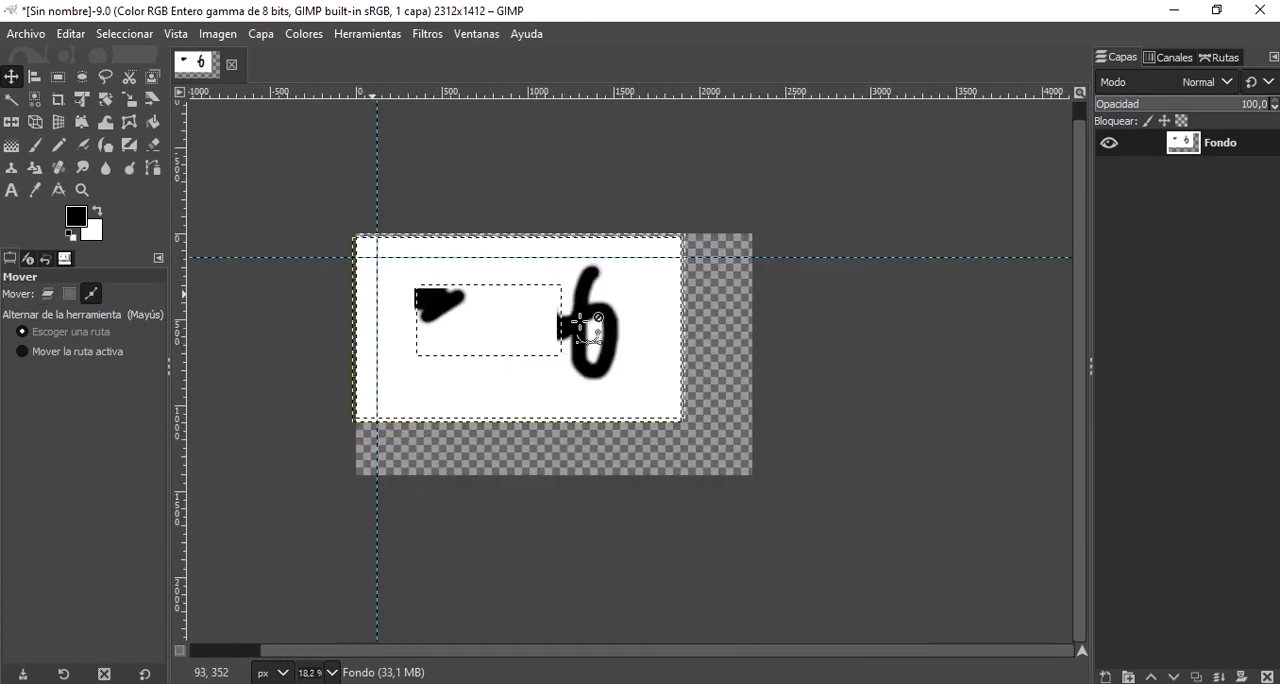
left_click(228, 34)
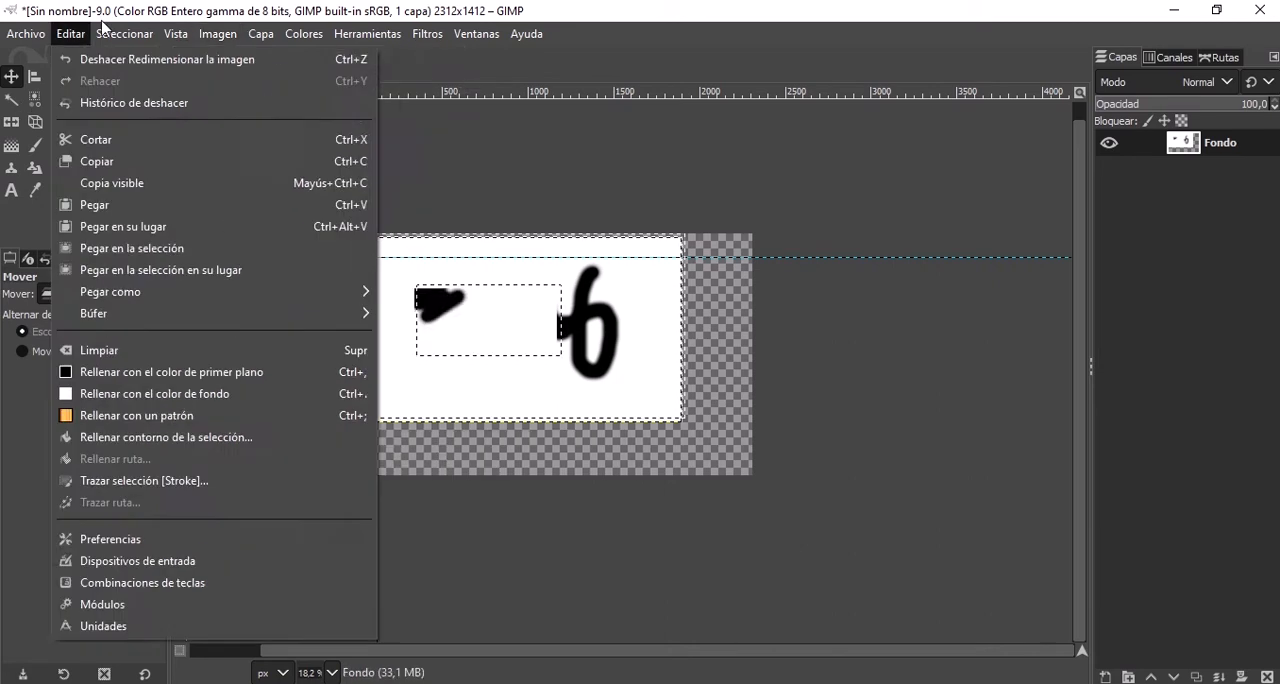
left_click(265, 39)
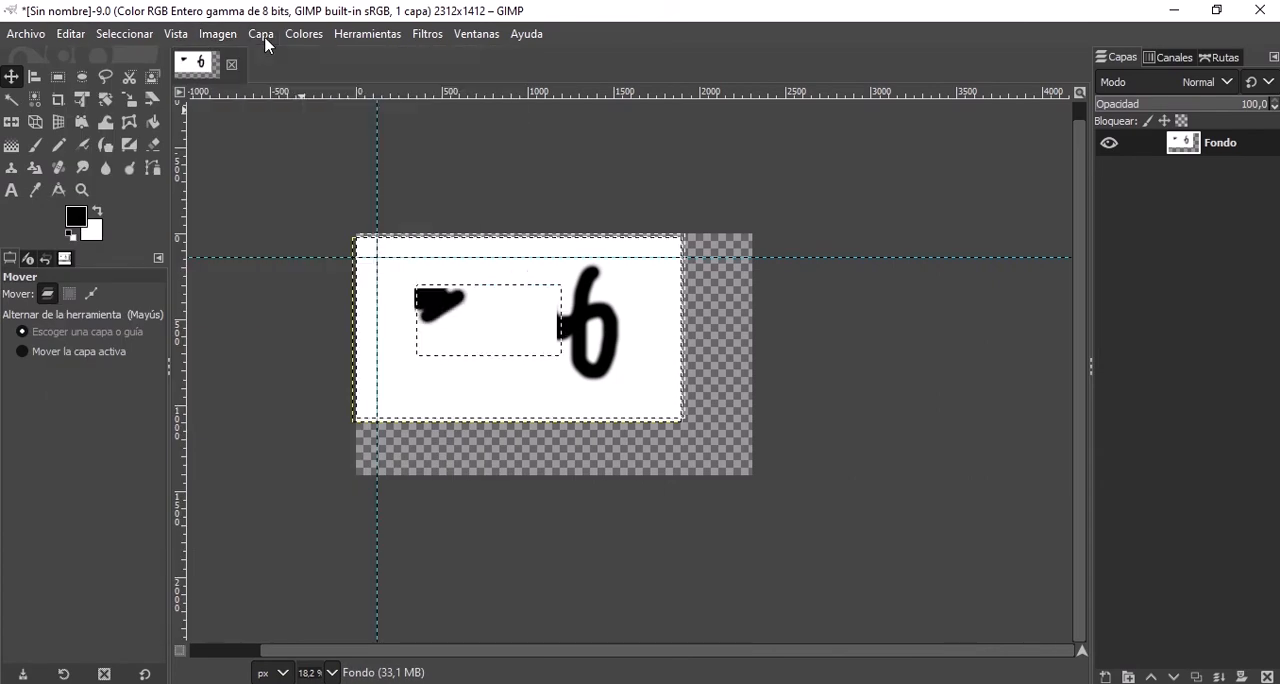
left_click(265, 39)
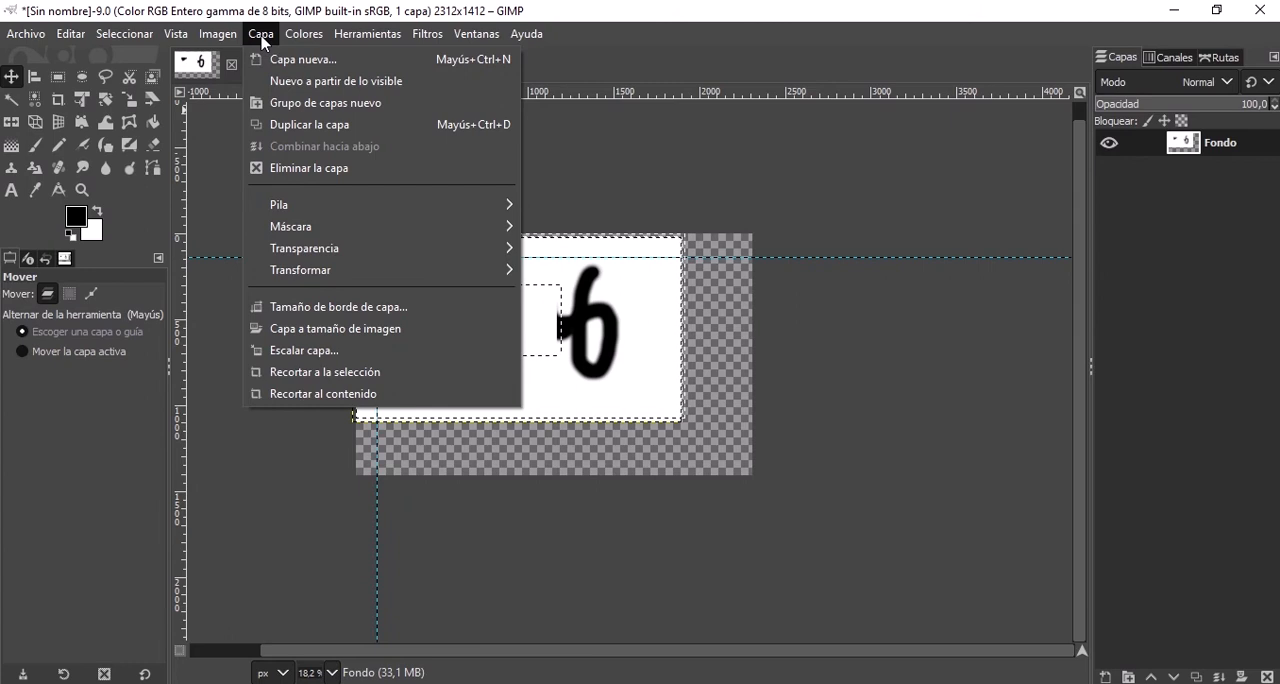
left_click(598, 182)
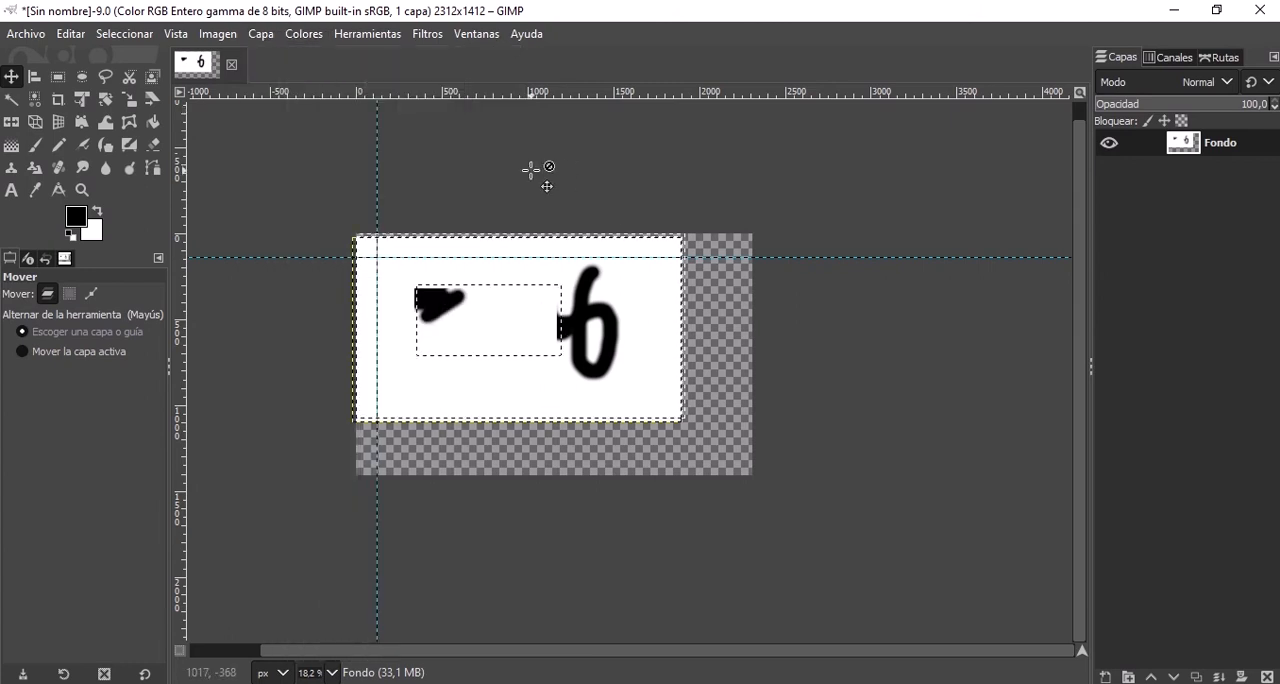
Clear the selection and open Perfil.png from the Facebook folder as a new layer in the image.
key("ctrl")
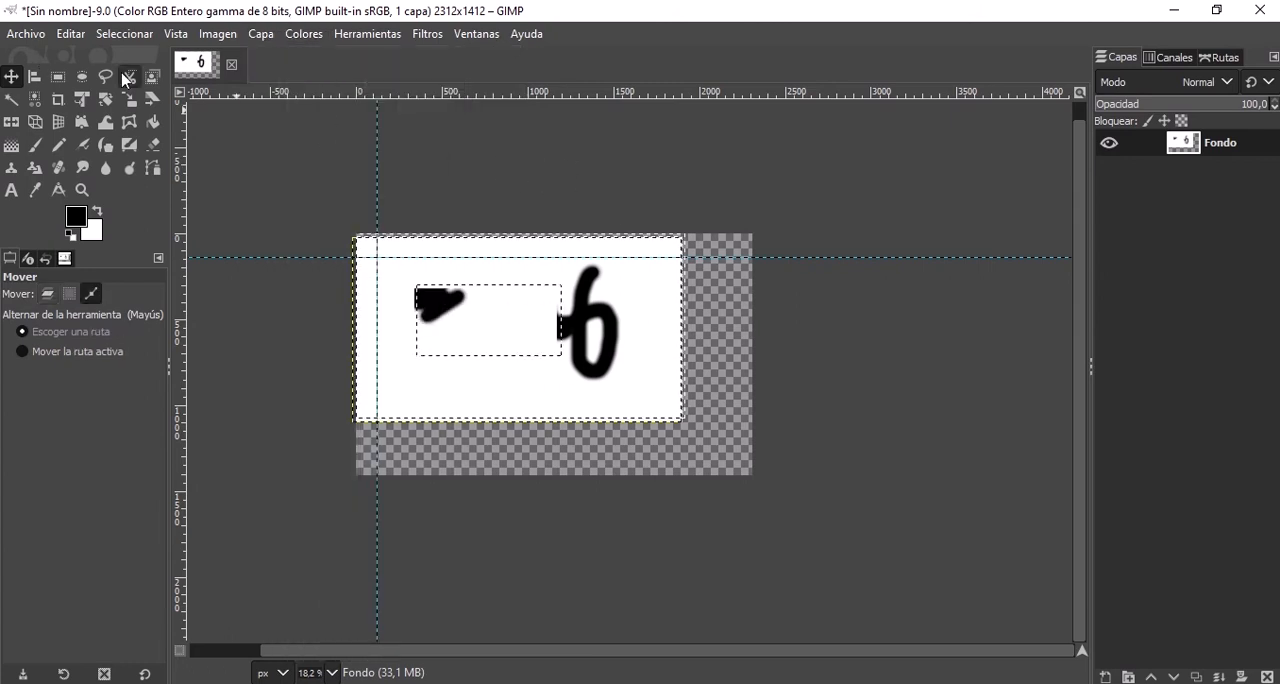
left_click(27, 34)
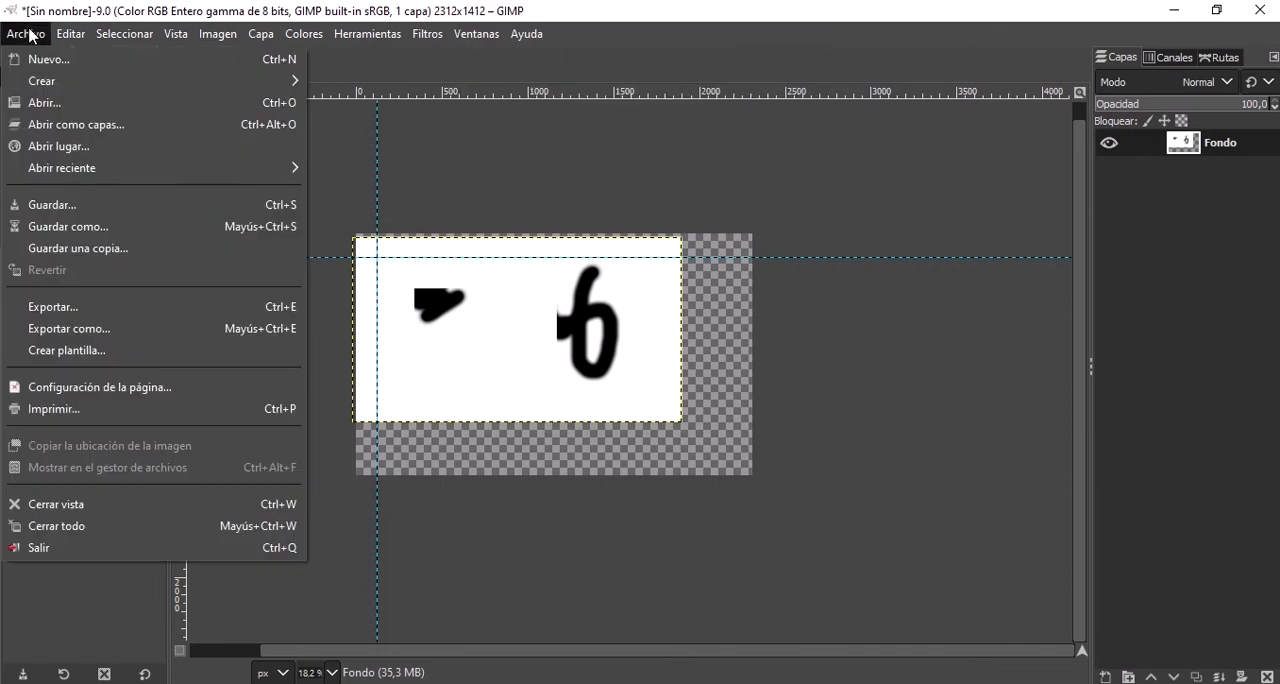
left_click(93, 125)
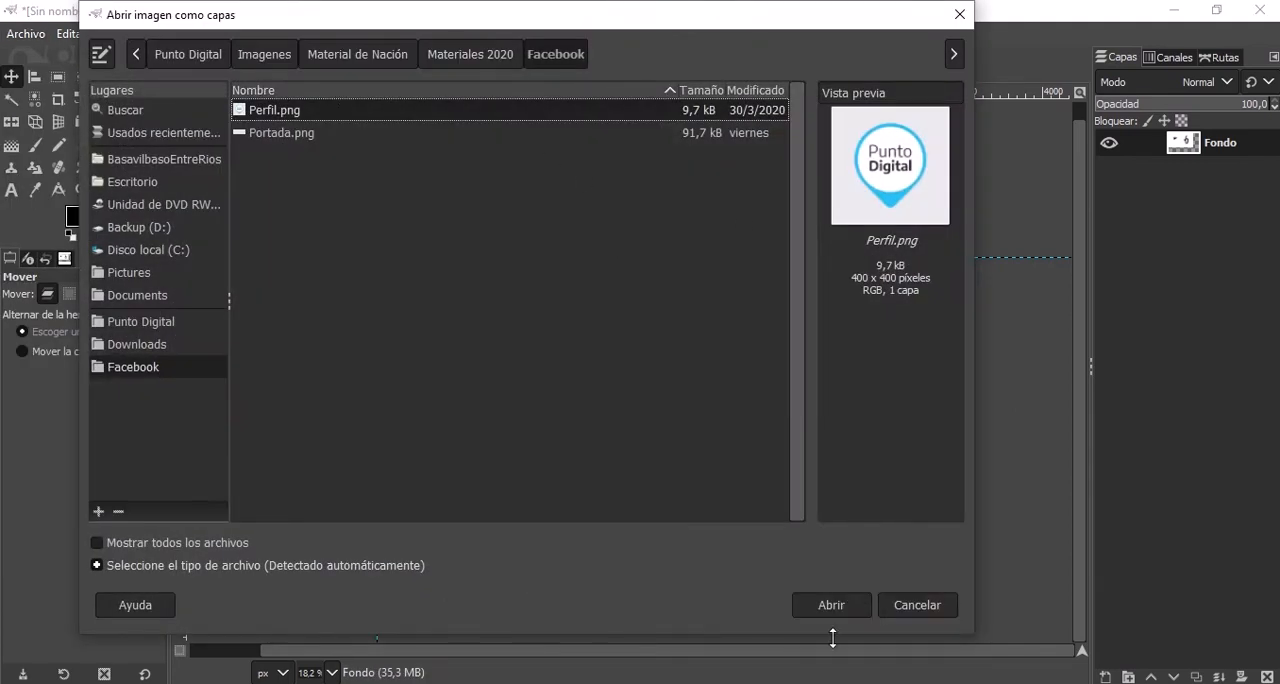
left_click(846, 604)
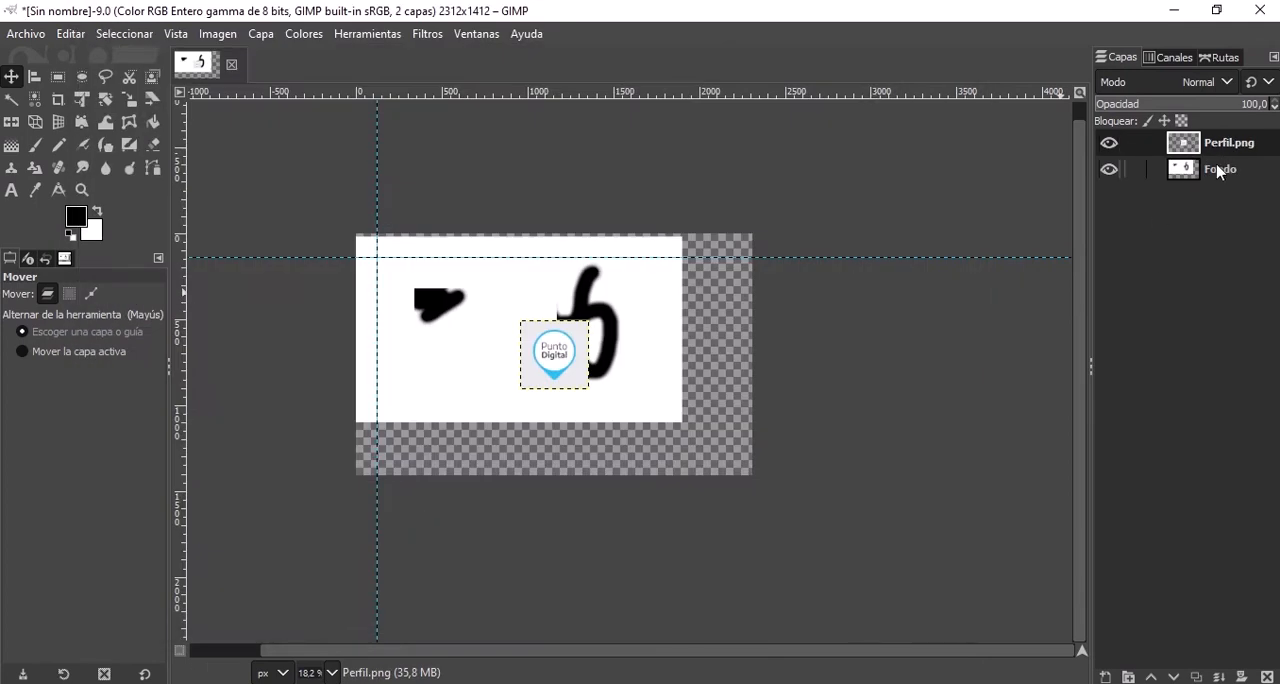
Alternate the active layer between Fondo and Perfil.png, finishing on Perfil.png.
left_click(1218, 170)
left_click(1218, 150)
left_click(1220, 168)
left_click(1226, 150)
left_click(1228, 172)
left_click(1228, 146)
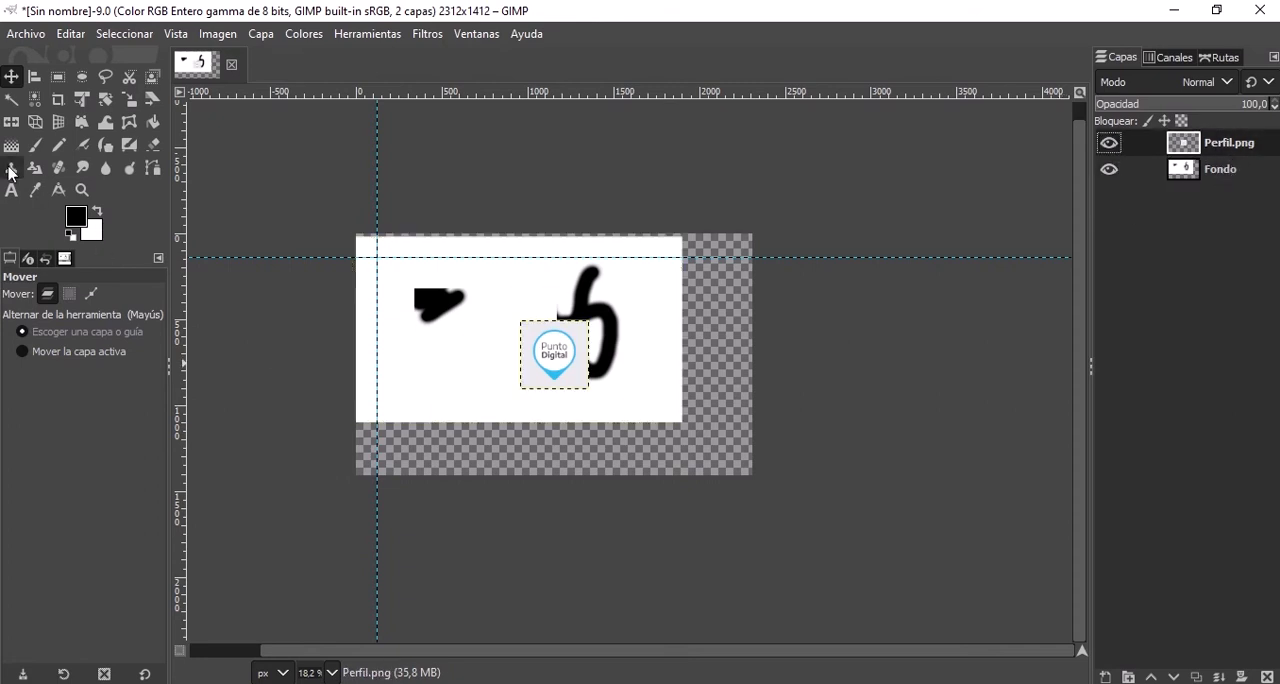
Paint black Paintbrush strokes over the logo on the Perfil.png layer, and others around it on the Fondo layer.
left_click(35, 145)
mouse_move(586, 335)
left_mouse_down()
mouse_move(522, 356)
mouse_move(585, 330)
left_mouse_up()
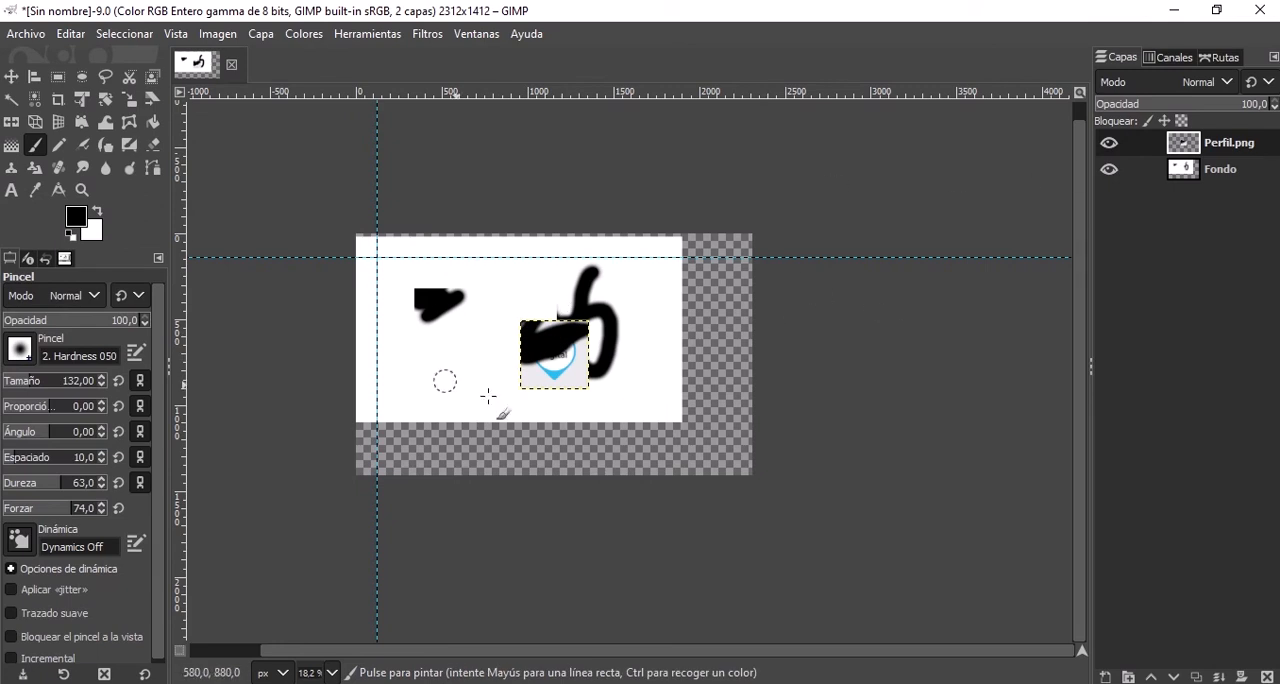
left_click(1150, 170)
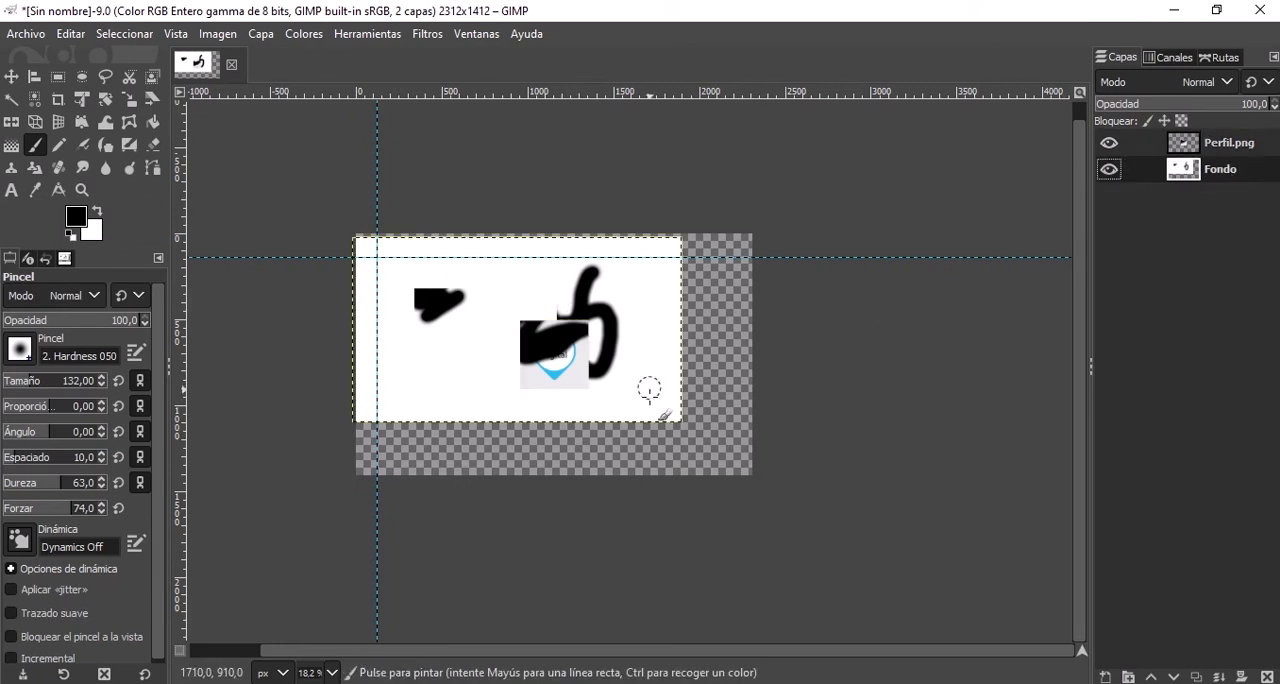
mouse_move(559, 394)
left_mouse_down()
mouse_move(472, 362)
mouse_move(502, 398)
mouse_move(455, 369)
mouse_move(528, 372)
left_mouse_up()
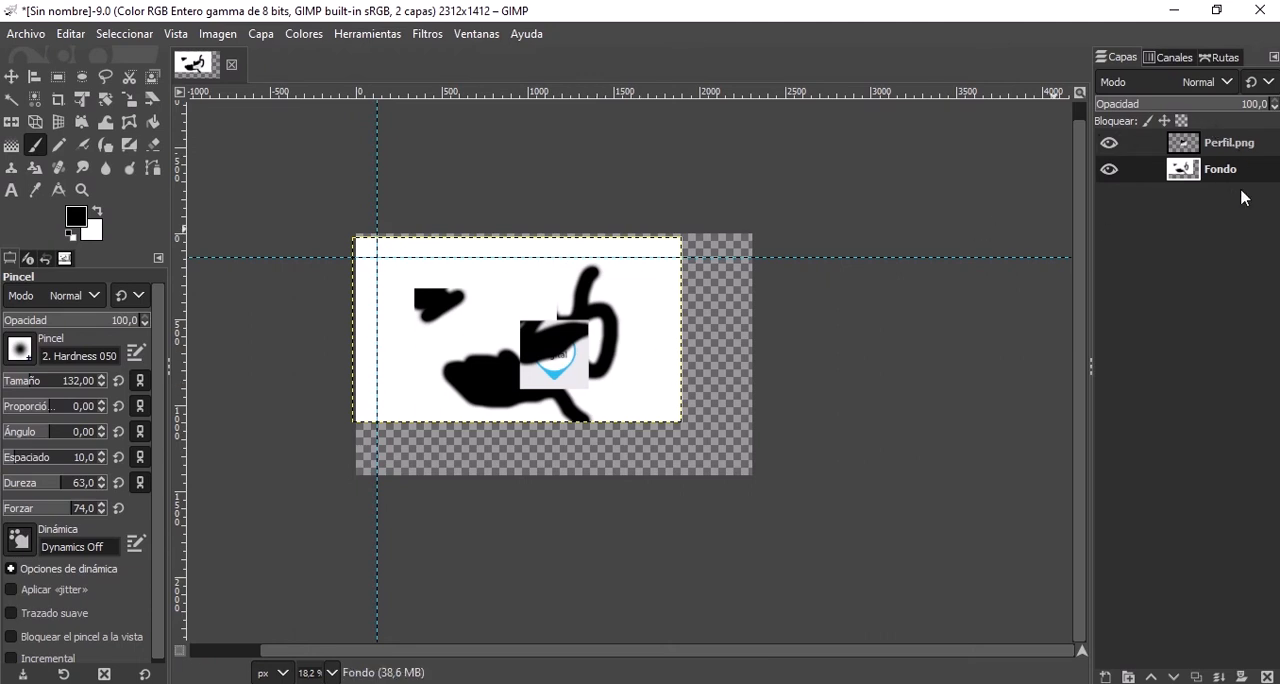
Lower the Perfil.png layer below Fondo, and raise it back above Fondo.
left_click(262, 36)
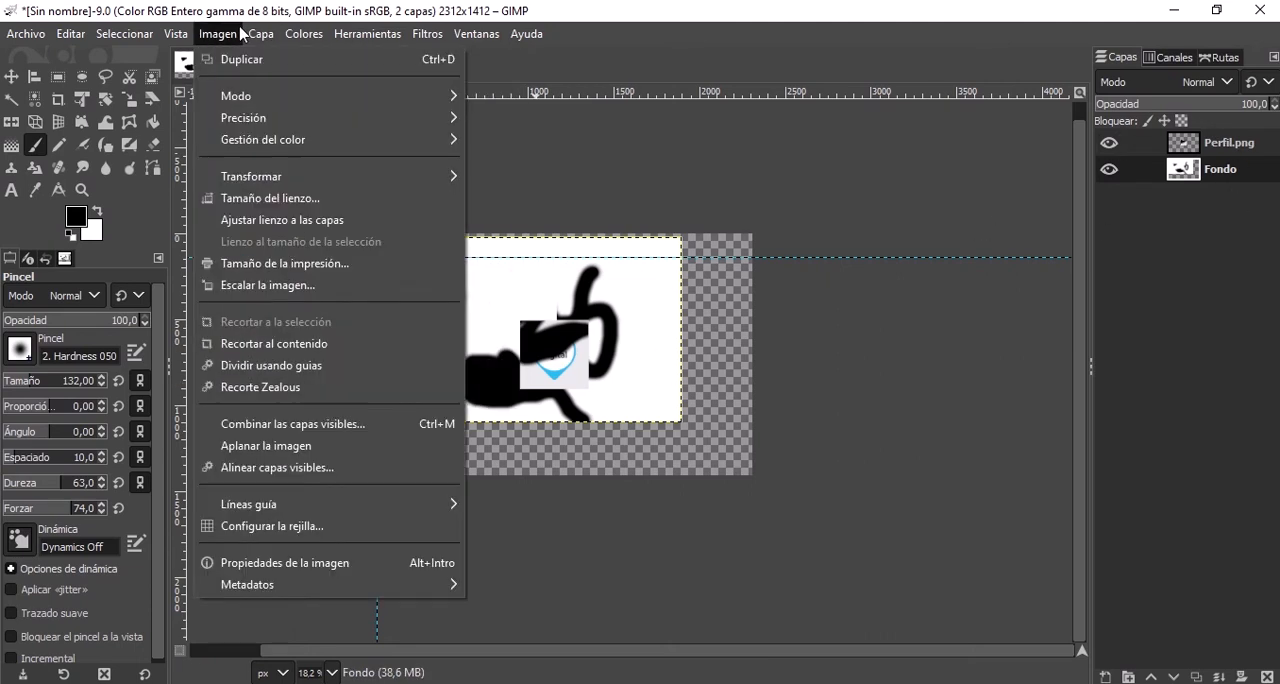
mouse_move(304, 34)
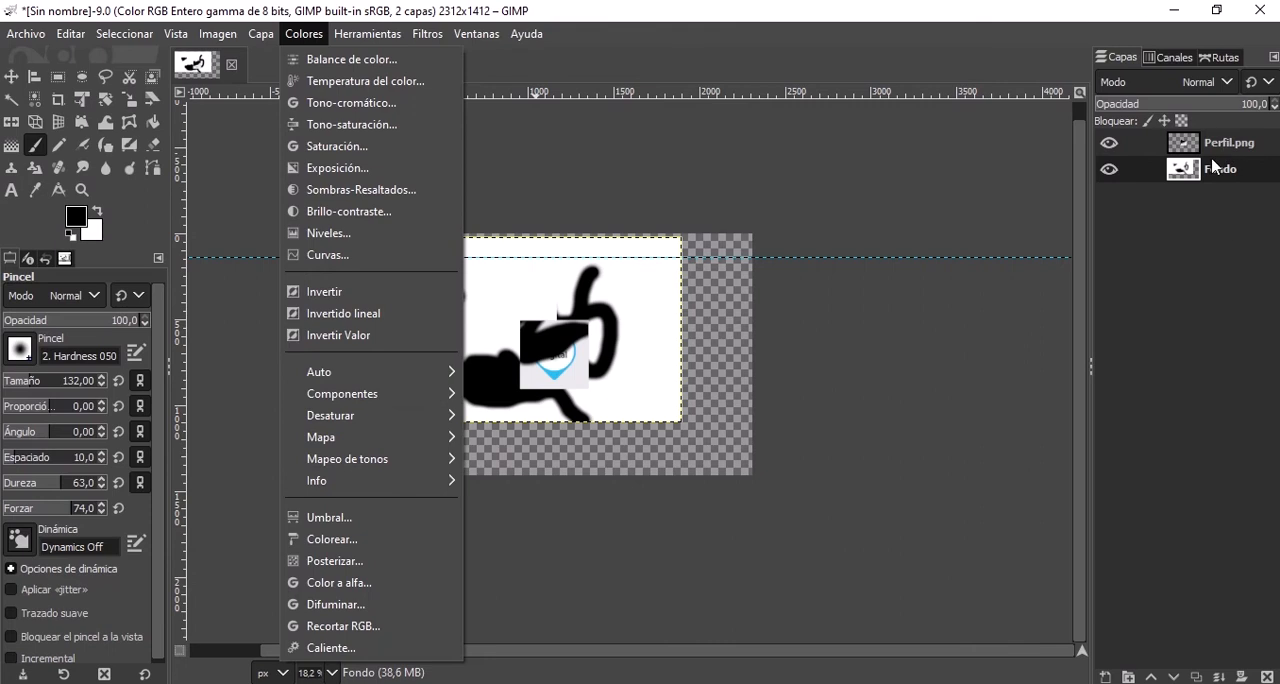
mouse_move(261, 34)
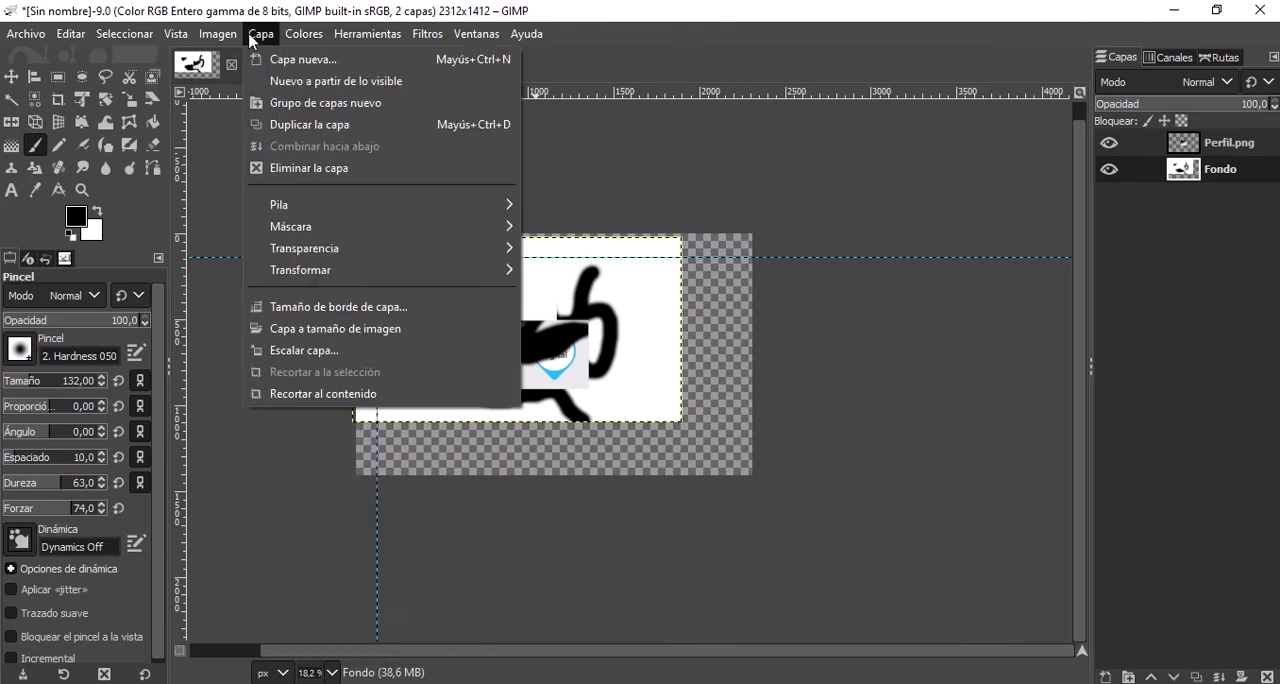
left_click(1231, 217)
left_click(1229, 146)
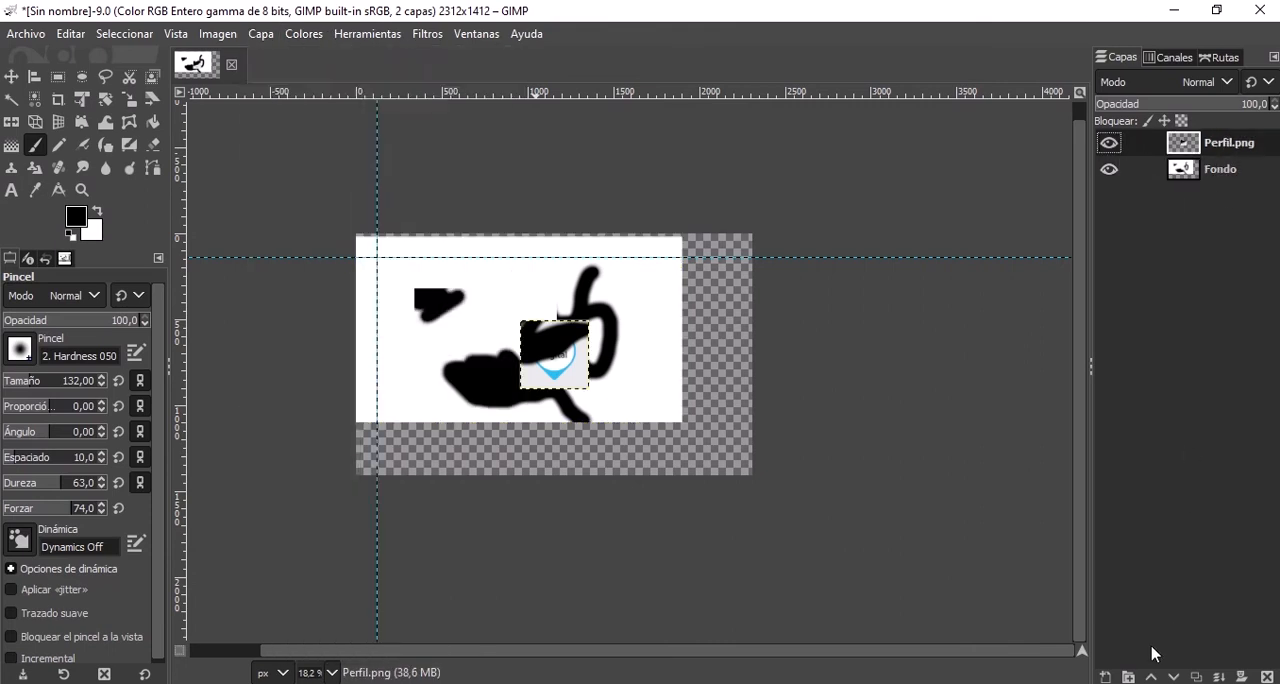
left_click(1173, 677)
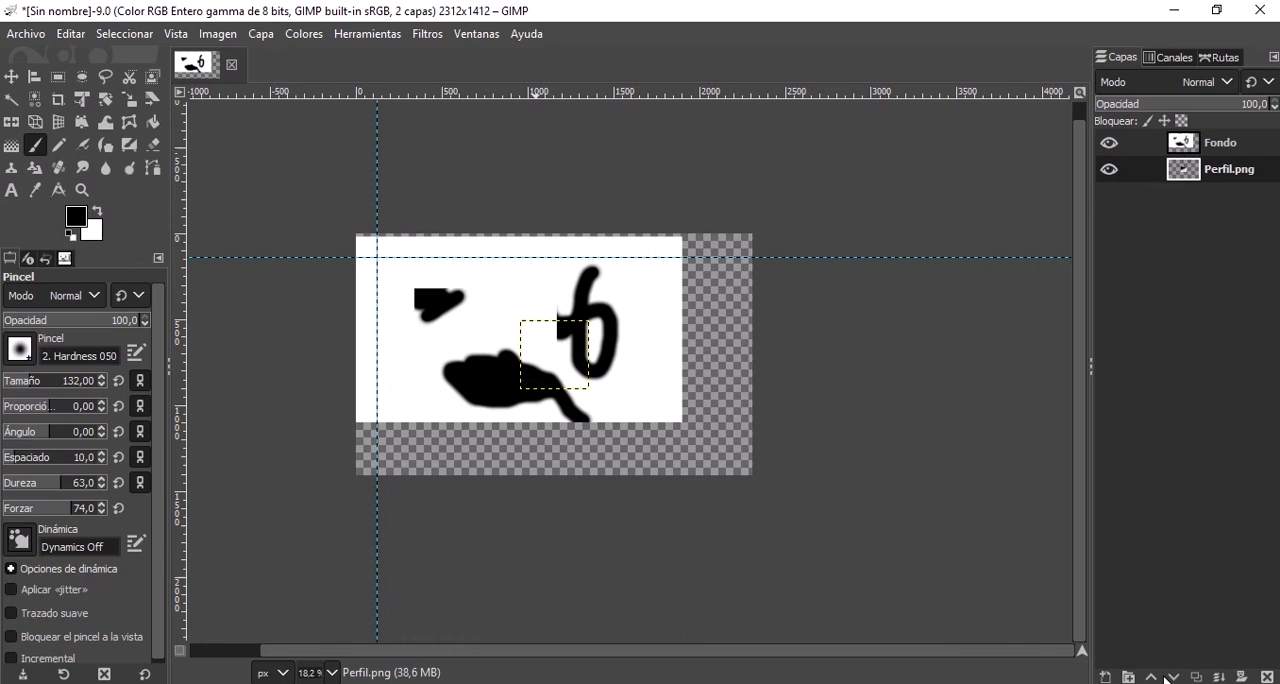
left_click(1152, 677)
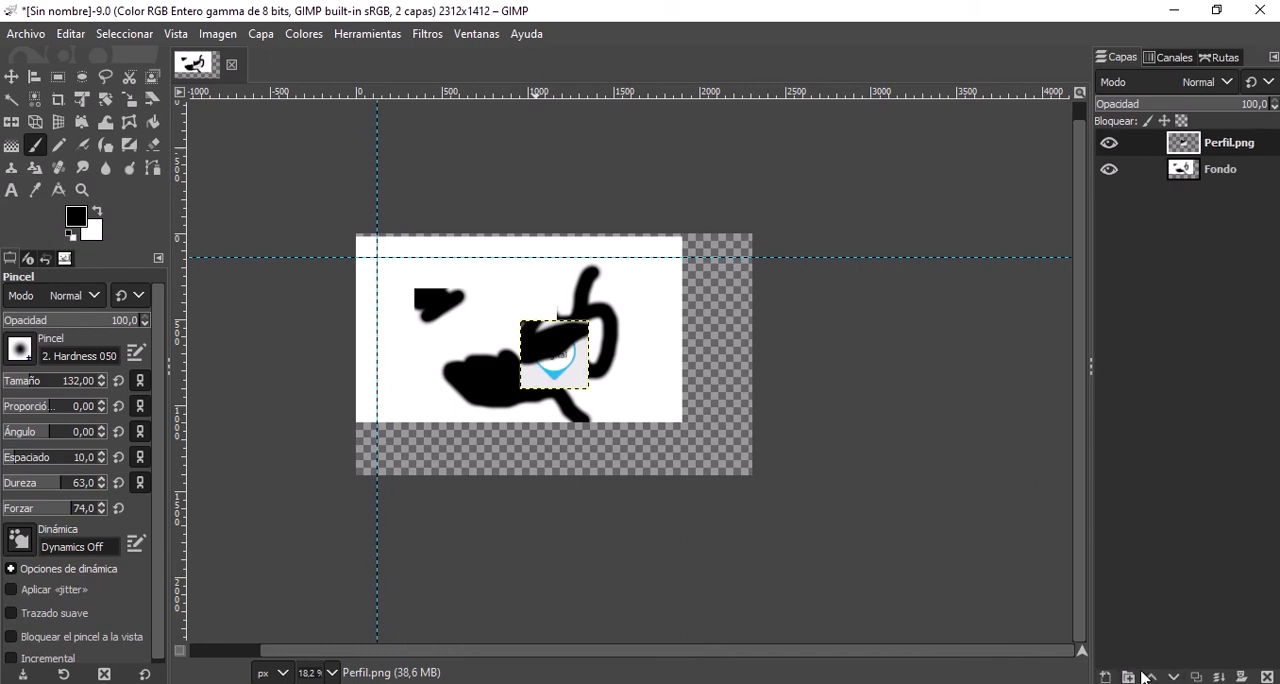
Delete the Perfil.png layer and open the list of layer commands.
left_click(266, 36)
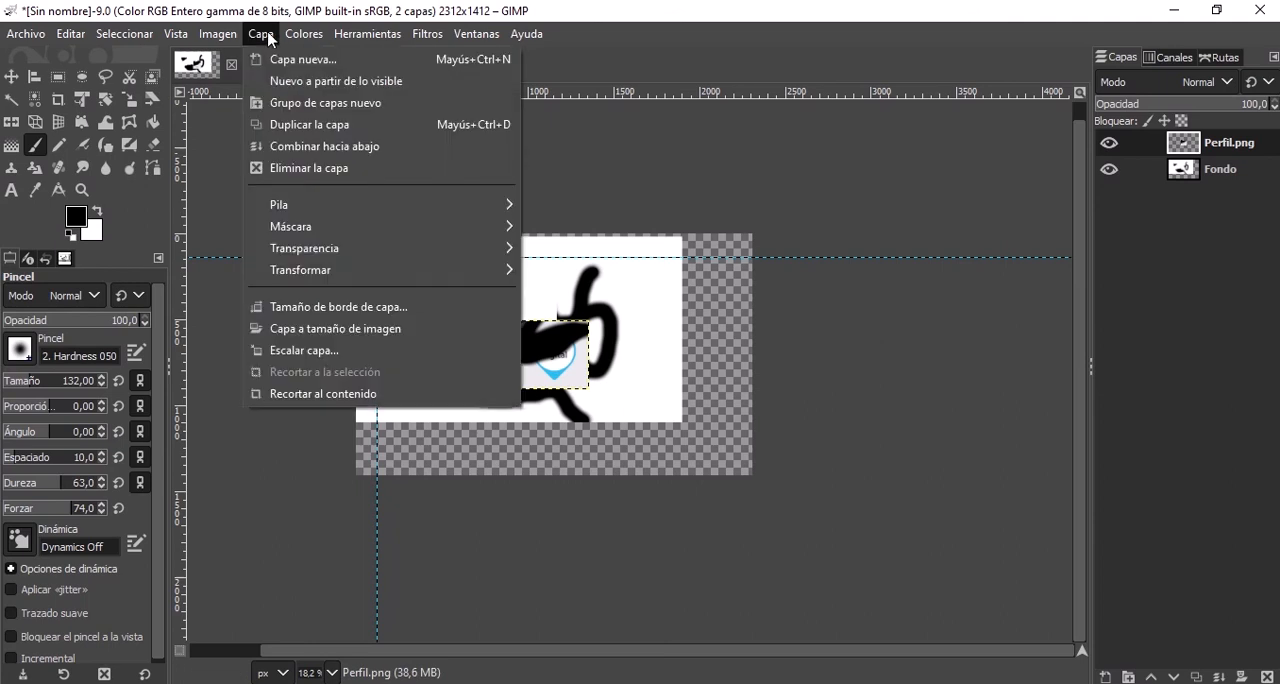
left_click(358, 168)
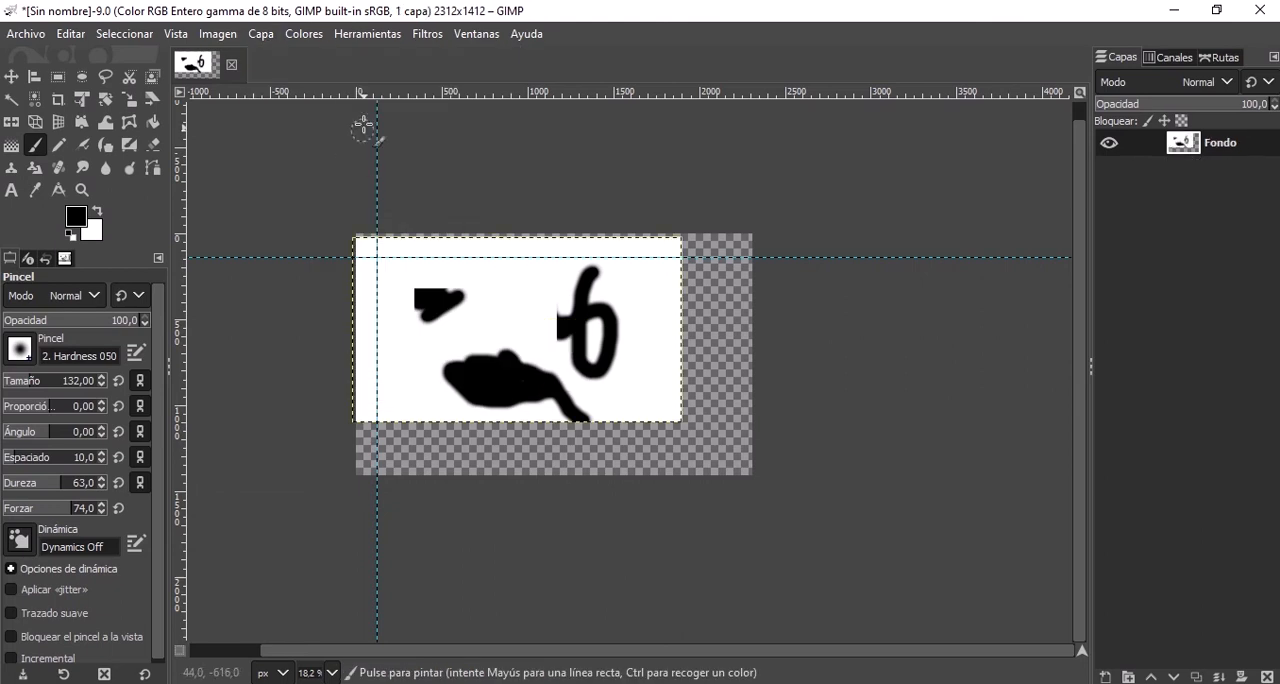
left_click(261, 33)
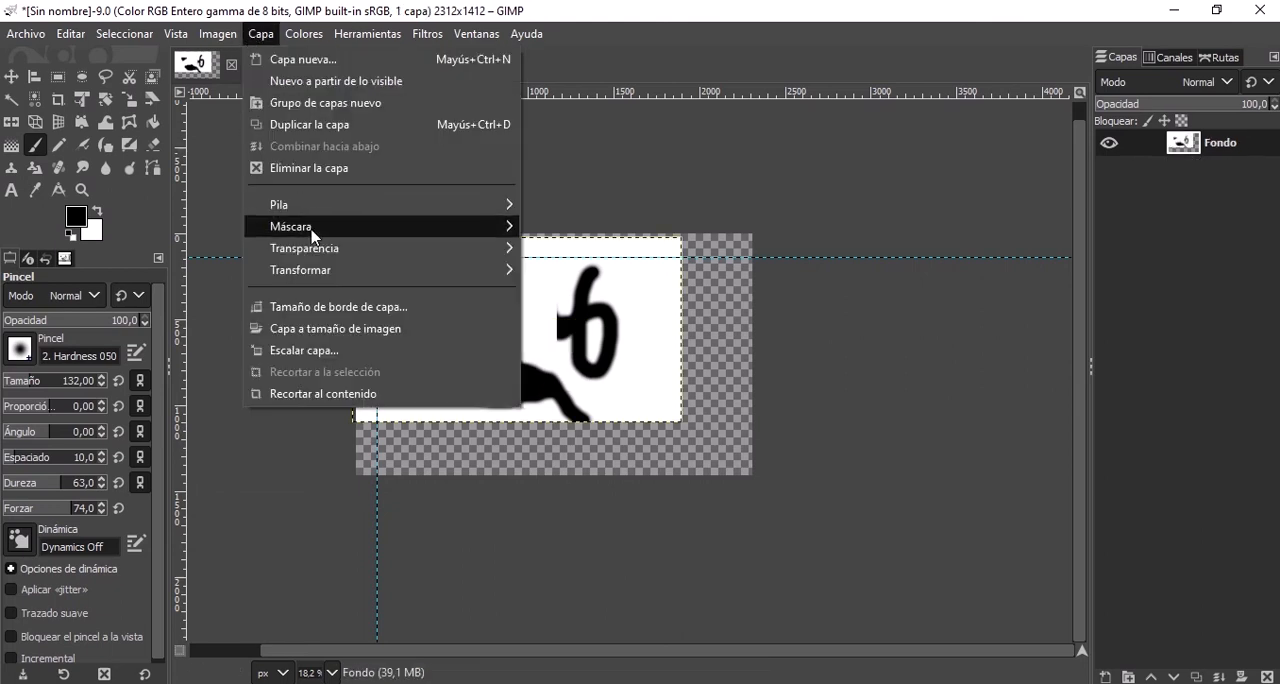
Examine the colour adjustment commands, including the Componentes and Desaturar groups, and the image Modo options.
mouse_move(322, 37)
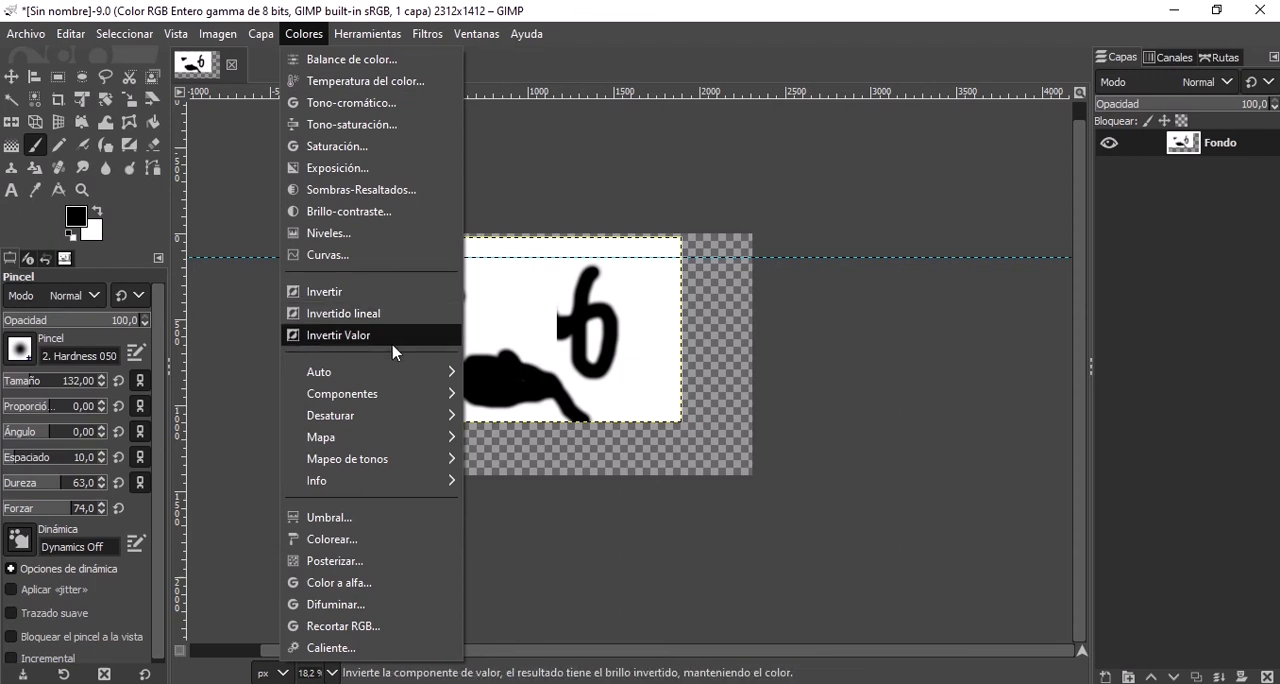
mouse_move(380, 396)
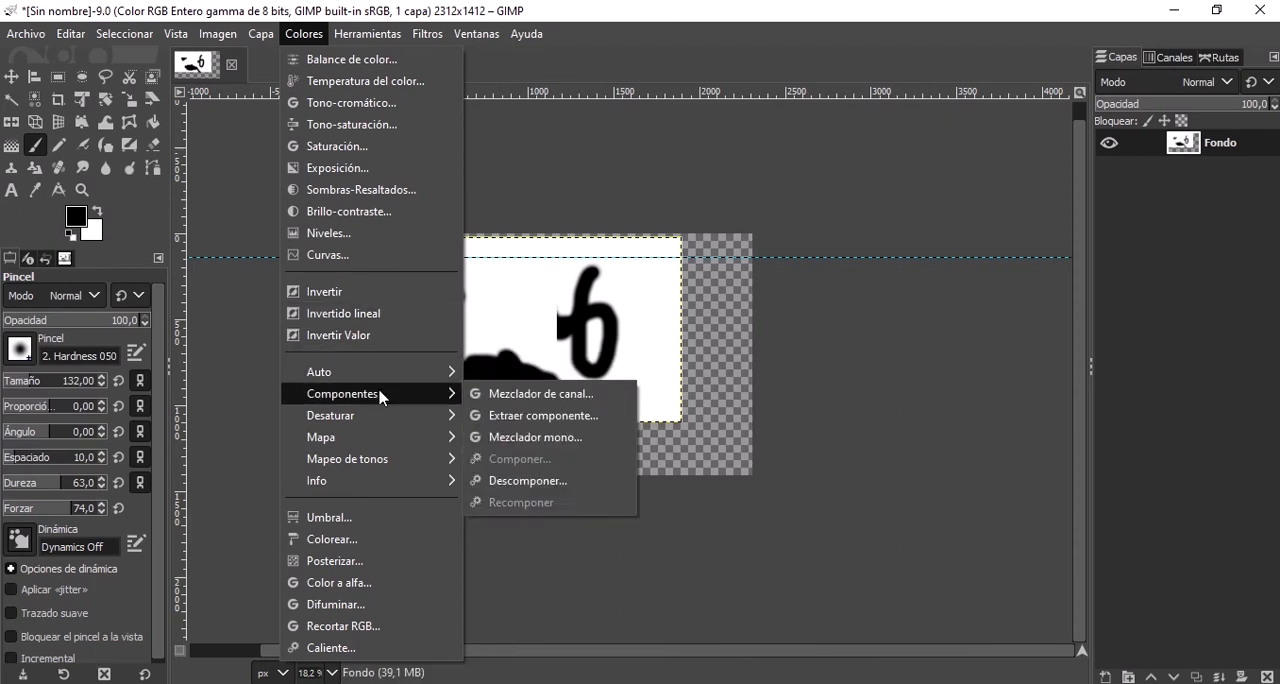
mouse_move(386, 430)
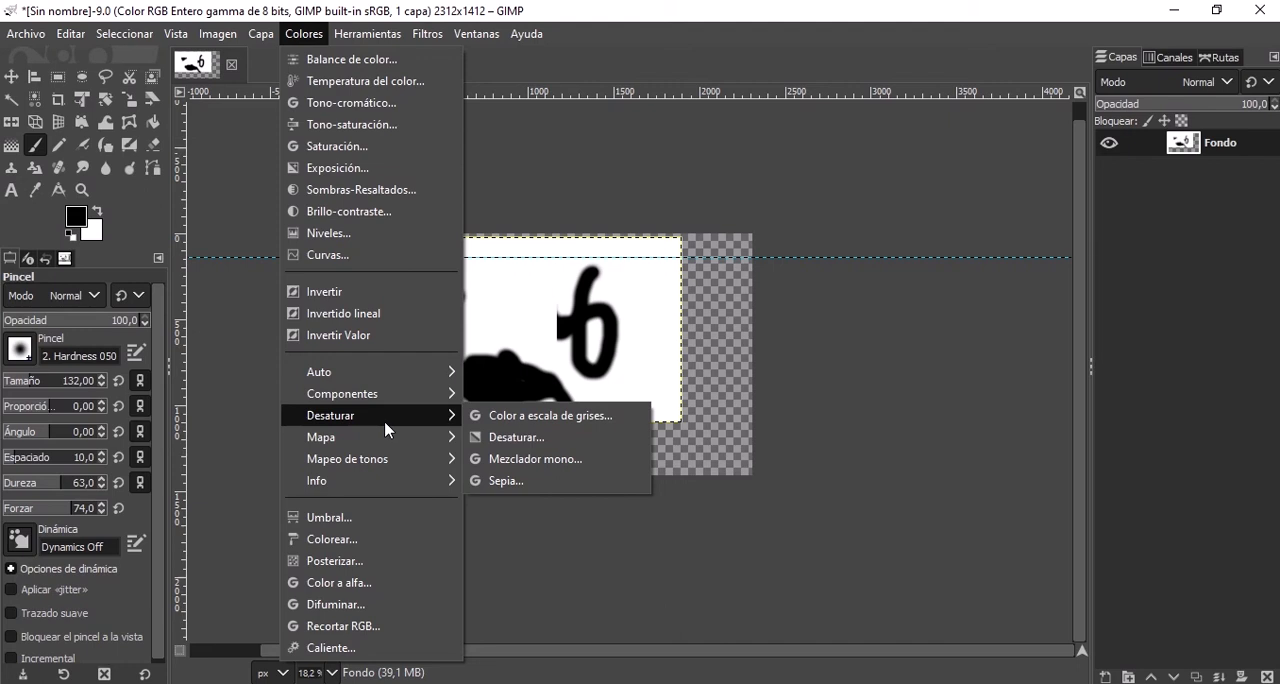
mouse_move(181, 37)
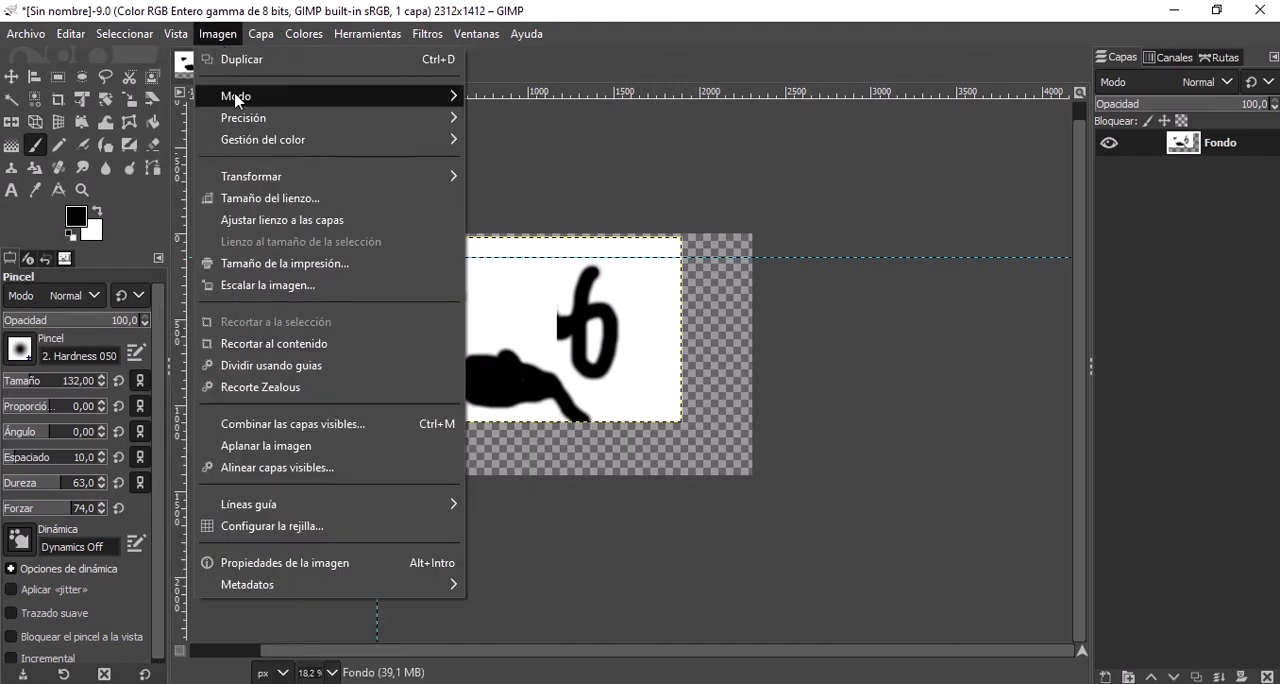
mouse_move(236, 99)
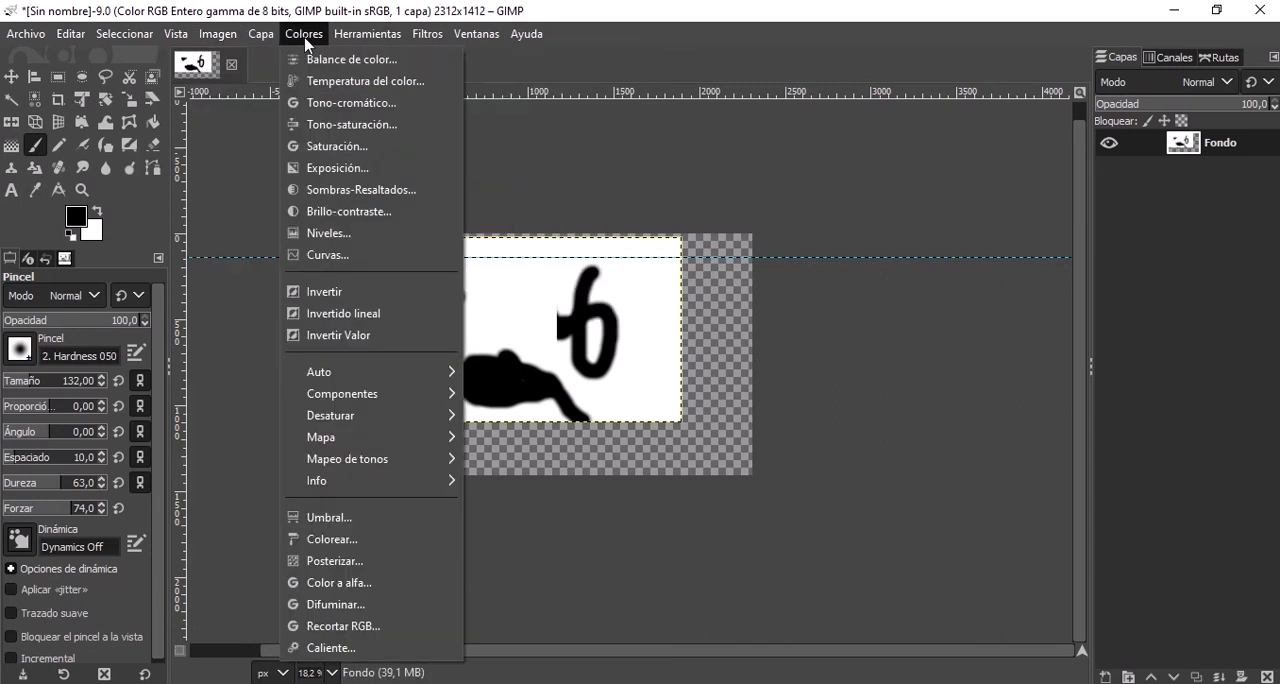
mouse_move(434, 420)
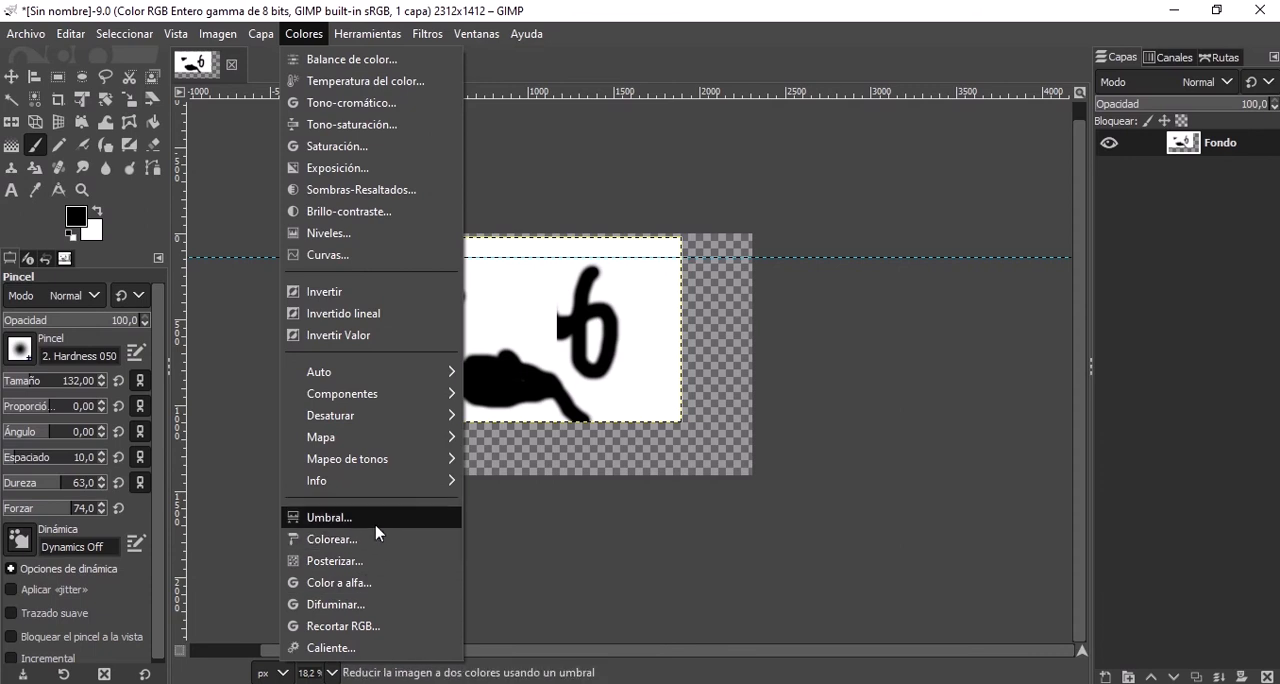
Examine the tool commands, covering the selection, painting and transformation tool groups.
mouse_move(381, 35)
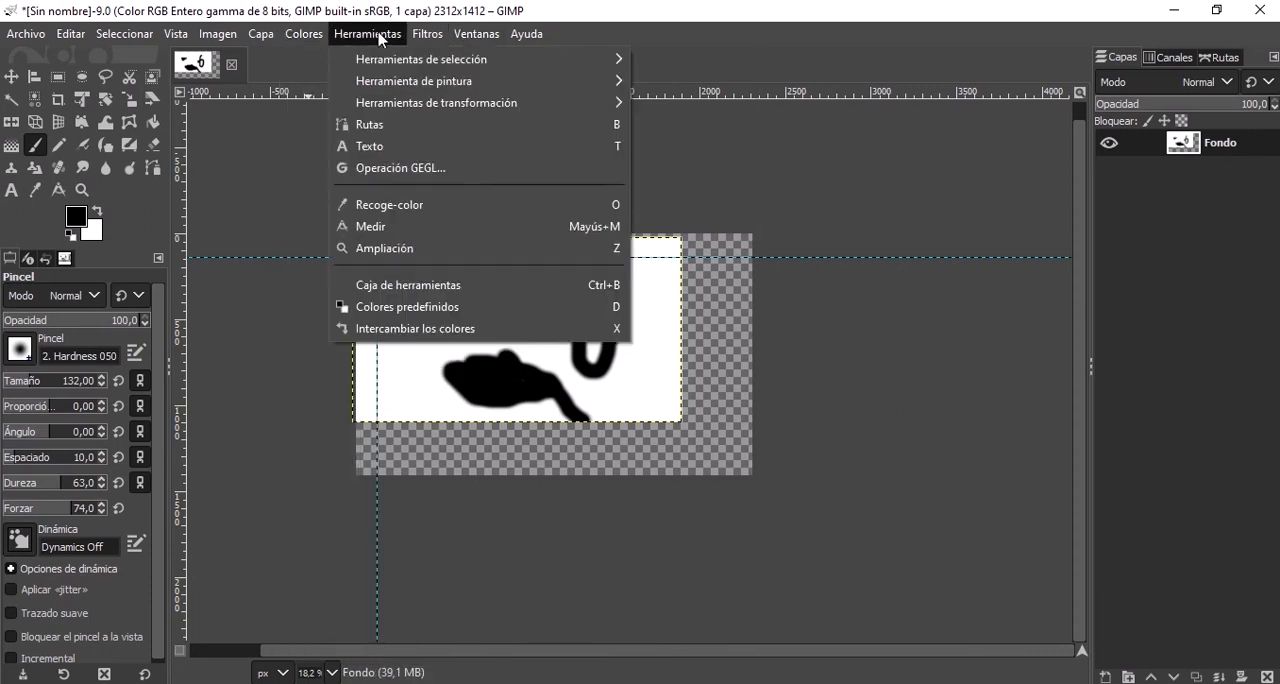
mouse_move(371, 59)
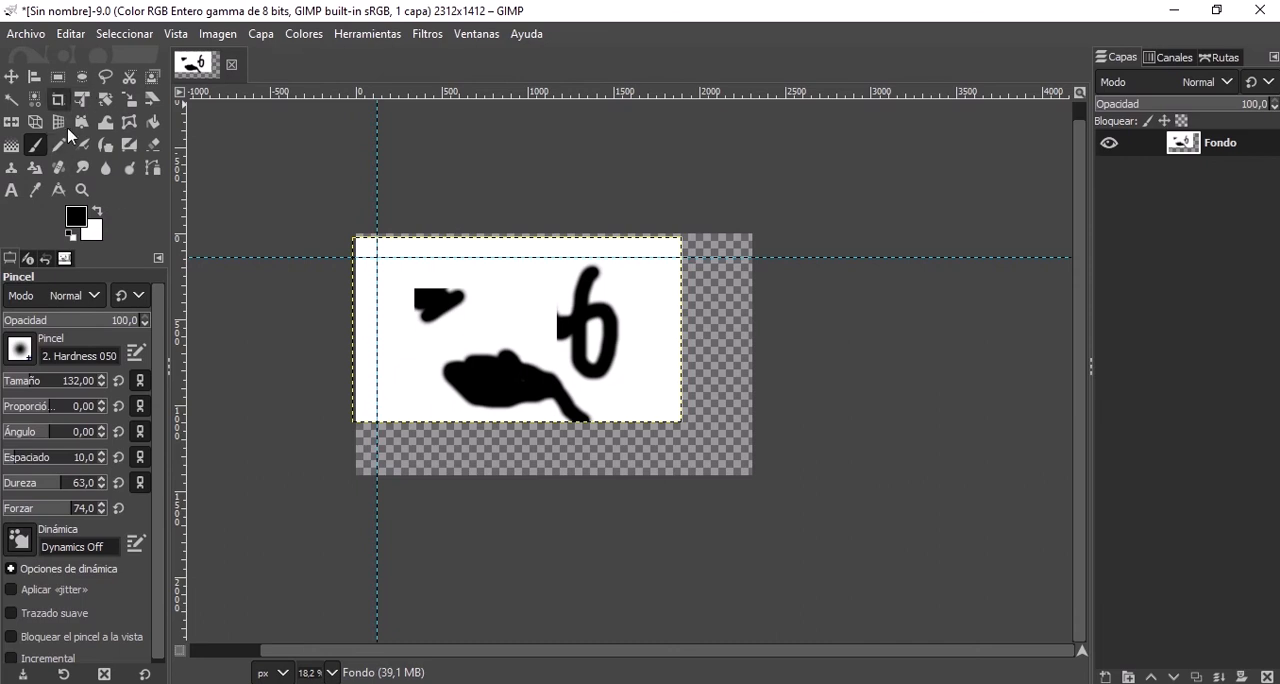
left_click(367, 33)
mouse_move(391, 91)
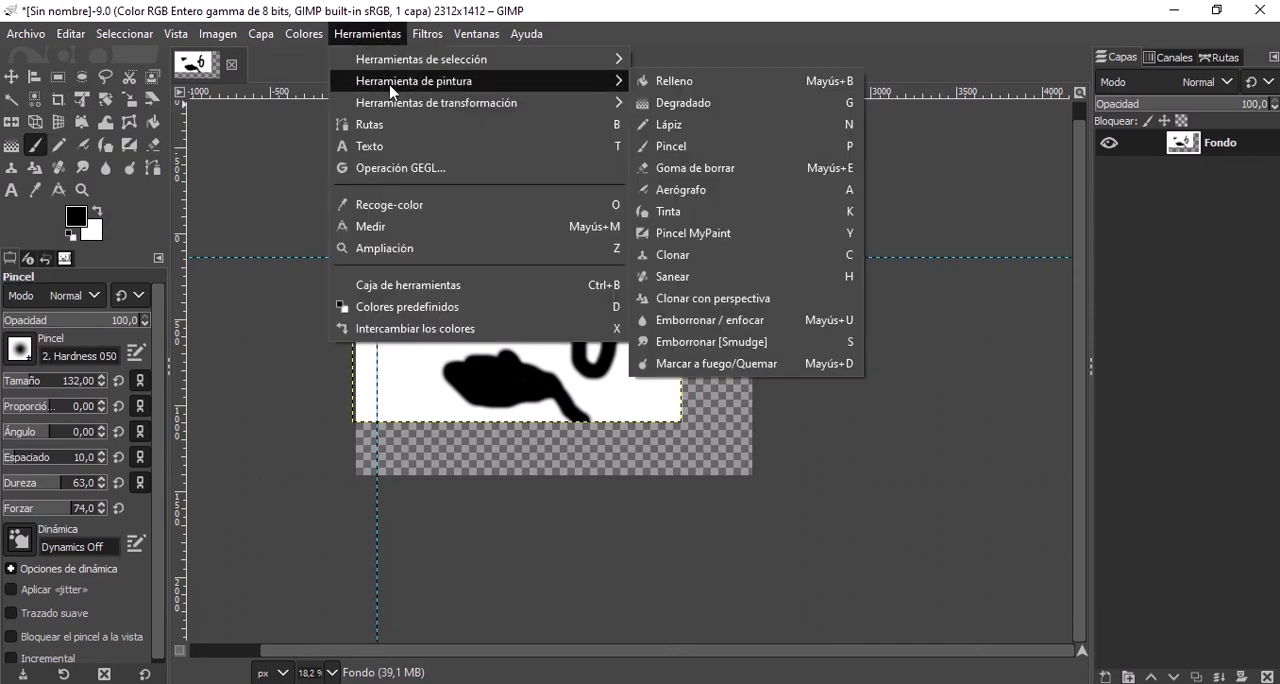
mouse_move(511, 107)
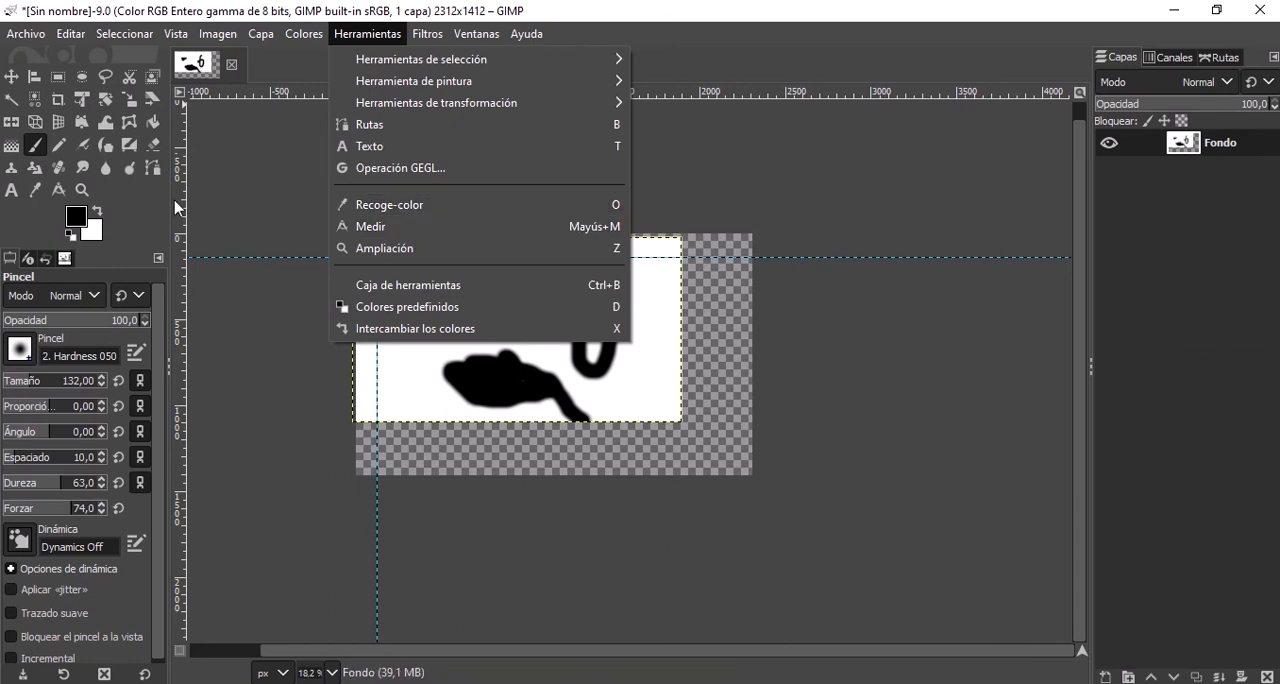
Examine the filter categories, including the Difuminar, Distorsiones, Luz y sombra and Artísticos groups.
mouse_move(428, 30)
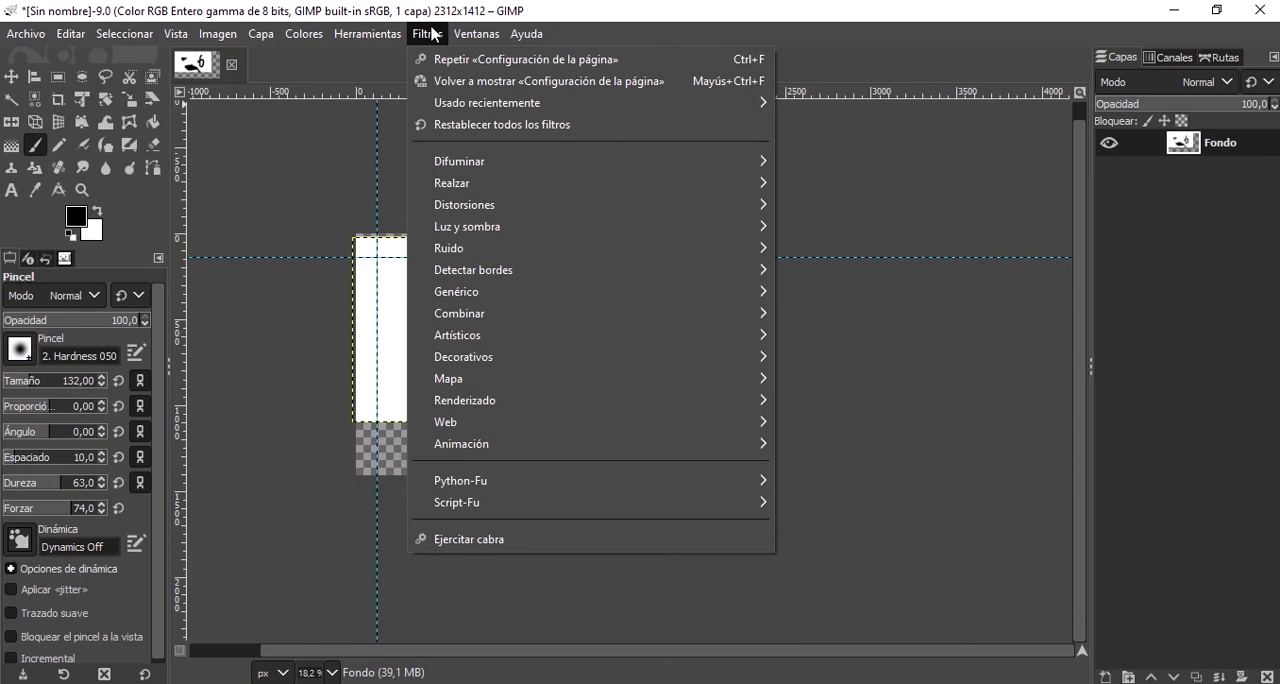
mouse_move(490, 163)
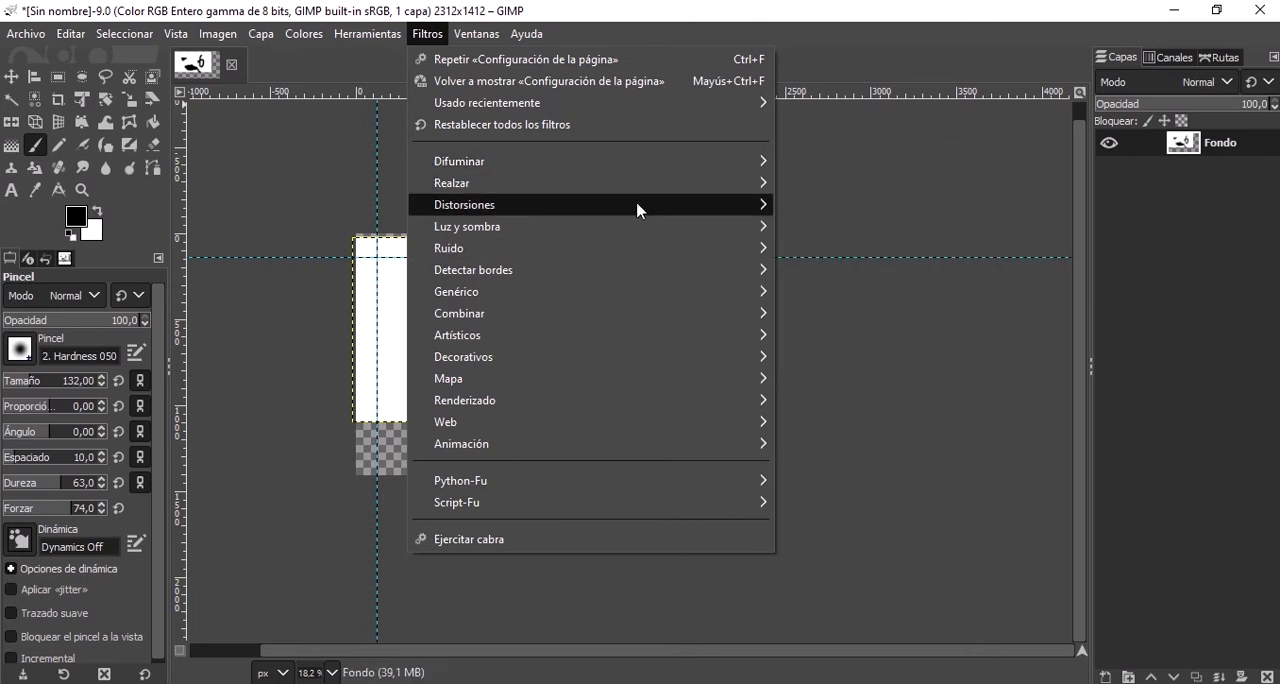
mouse_move(637, 206)
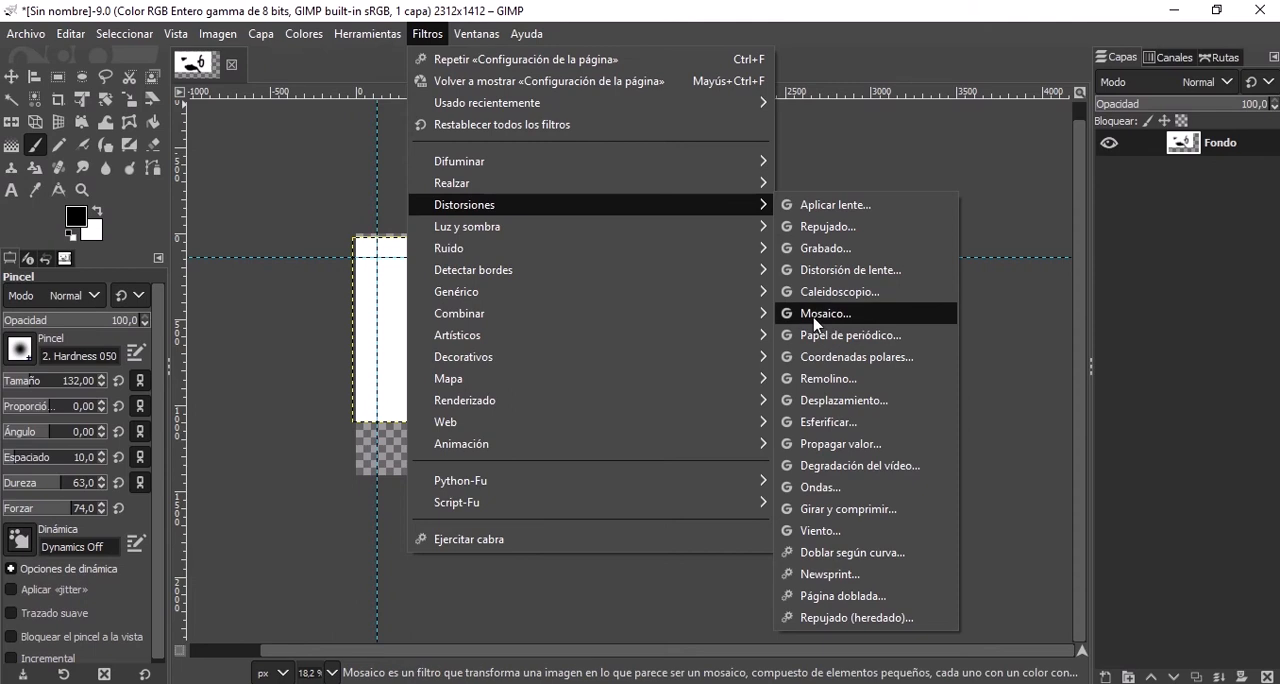
mouse_move(540, 228)
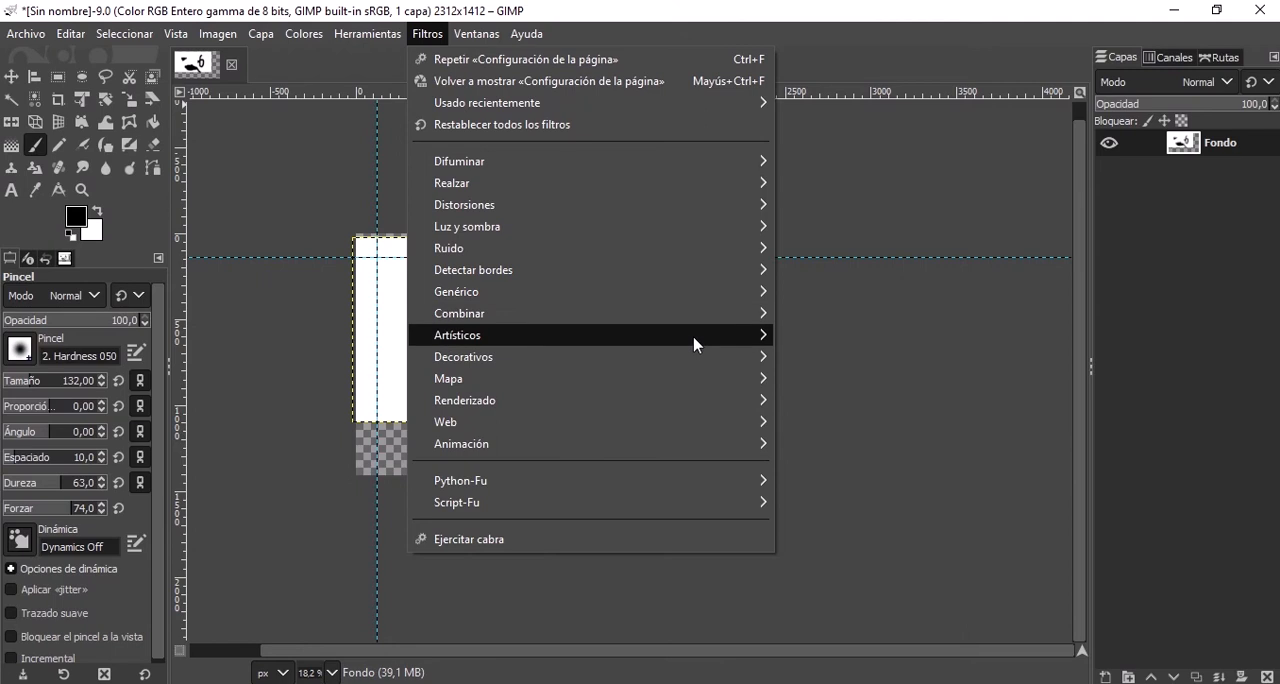
mouse_move(700, 338)
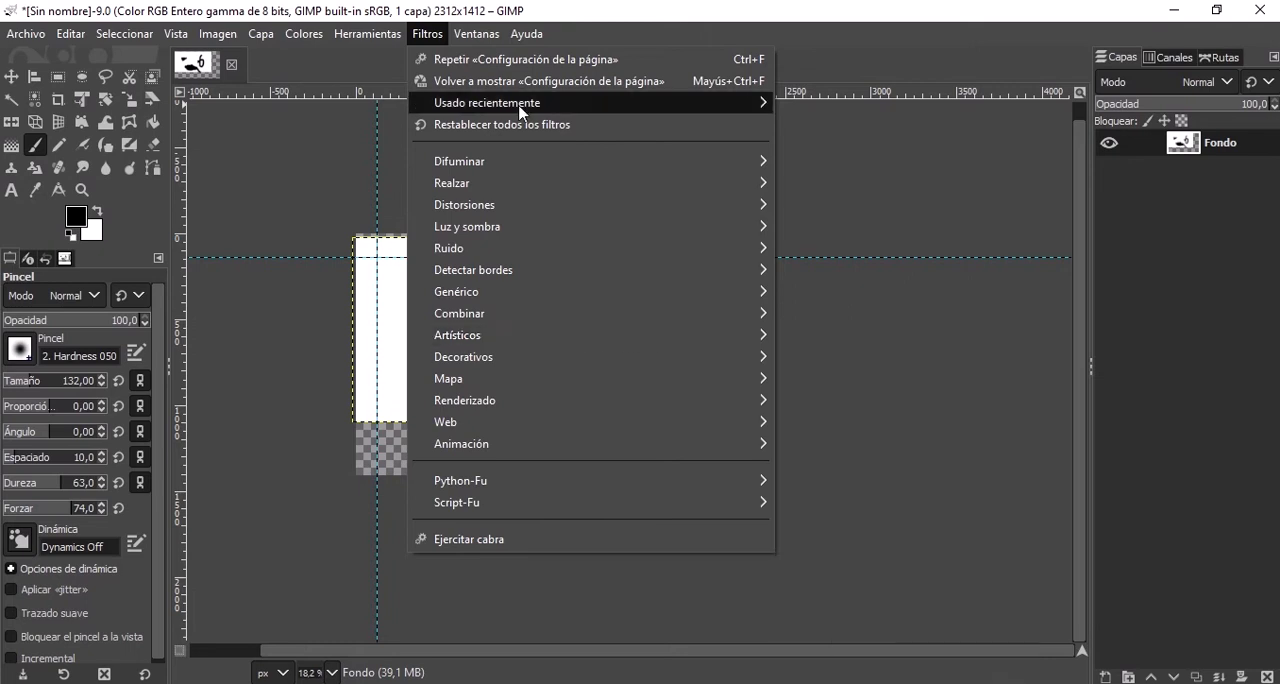
Examine the window commands with the available dockable dialogs, and the configuration options of the layers dock.
mouse_move(503, 40)
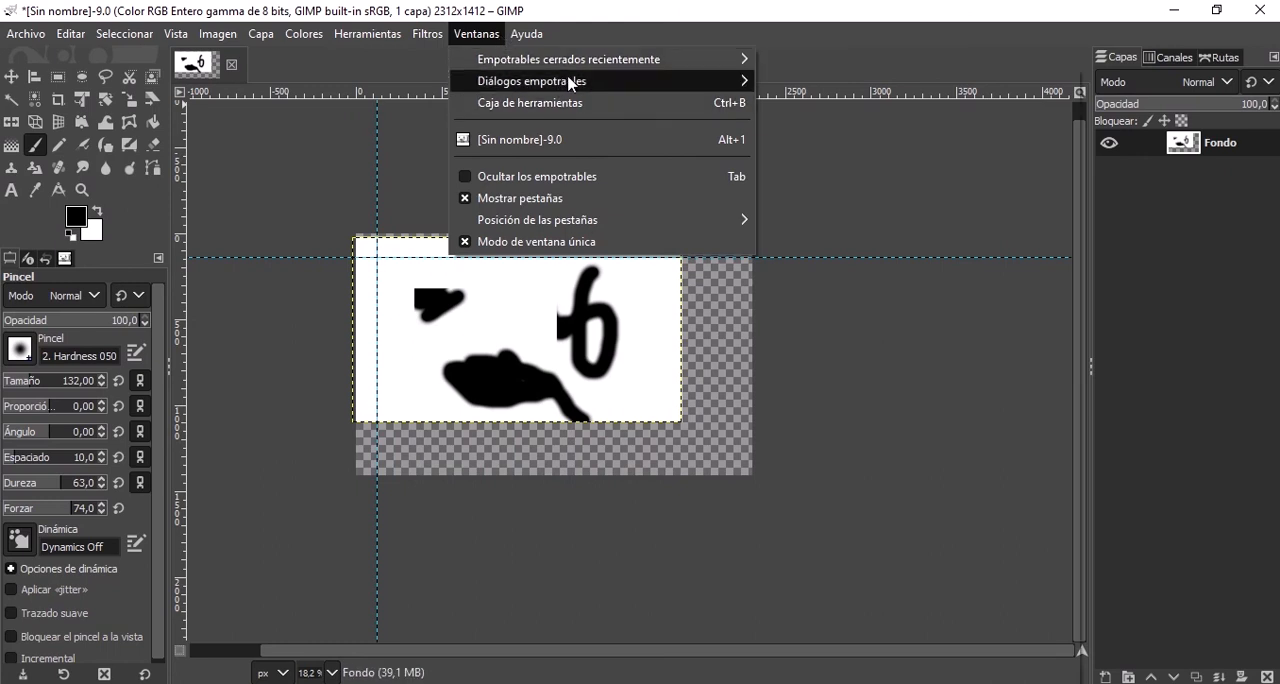
mouse_move(506, 81)
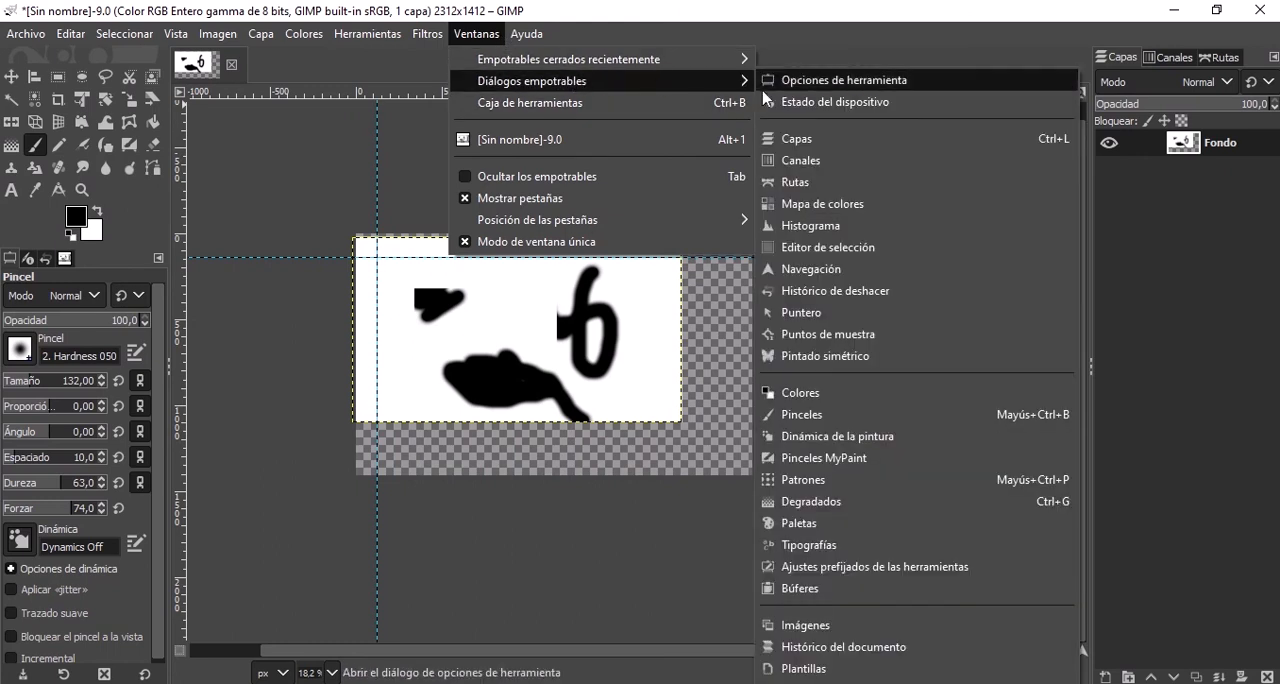
left_click(1274, 58)
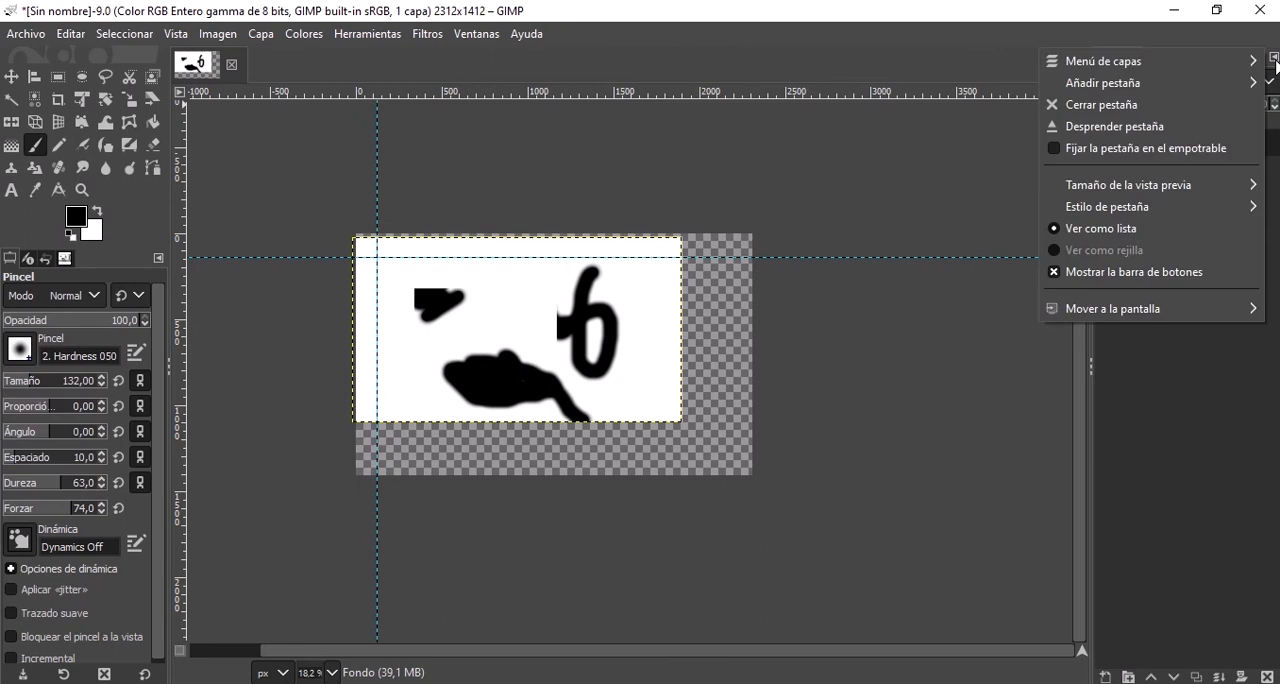
left_click(469, 38)
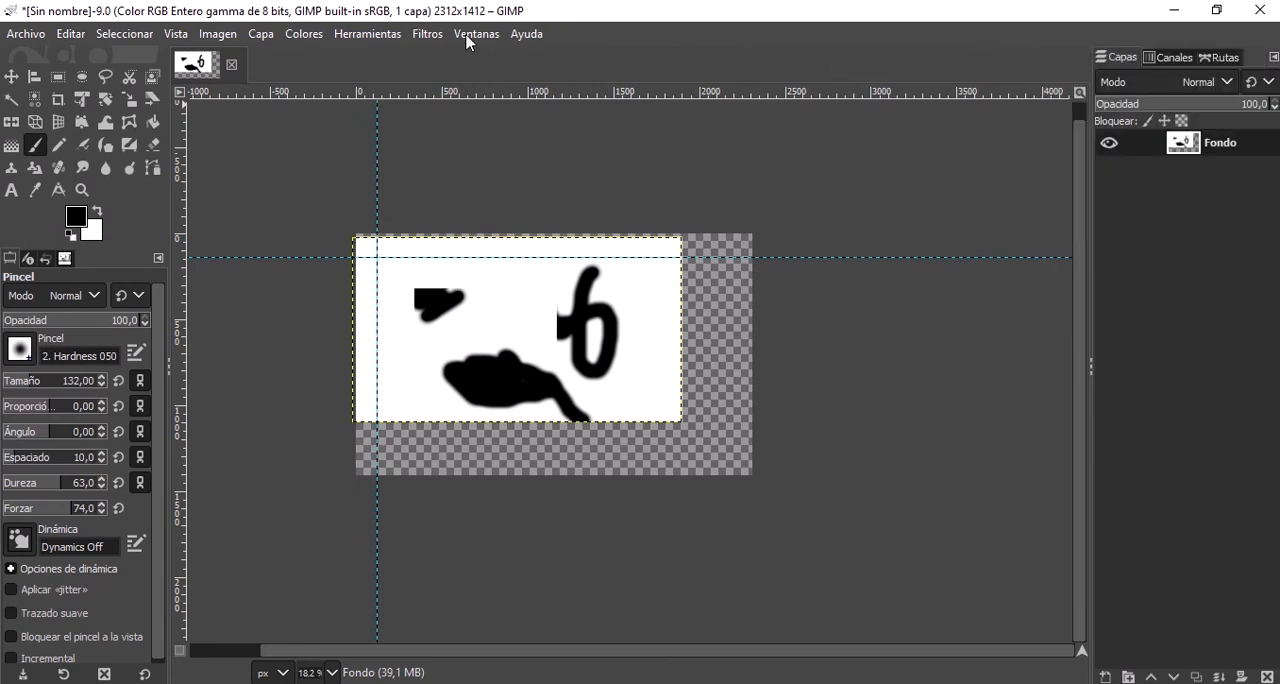
left_click(469, 38)
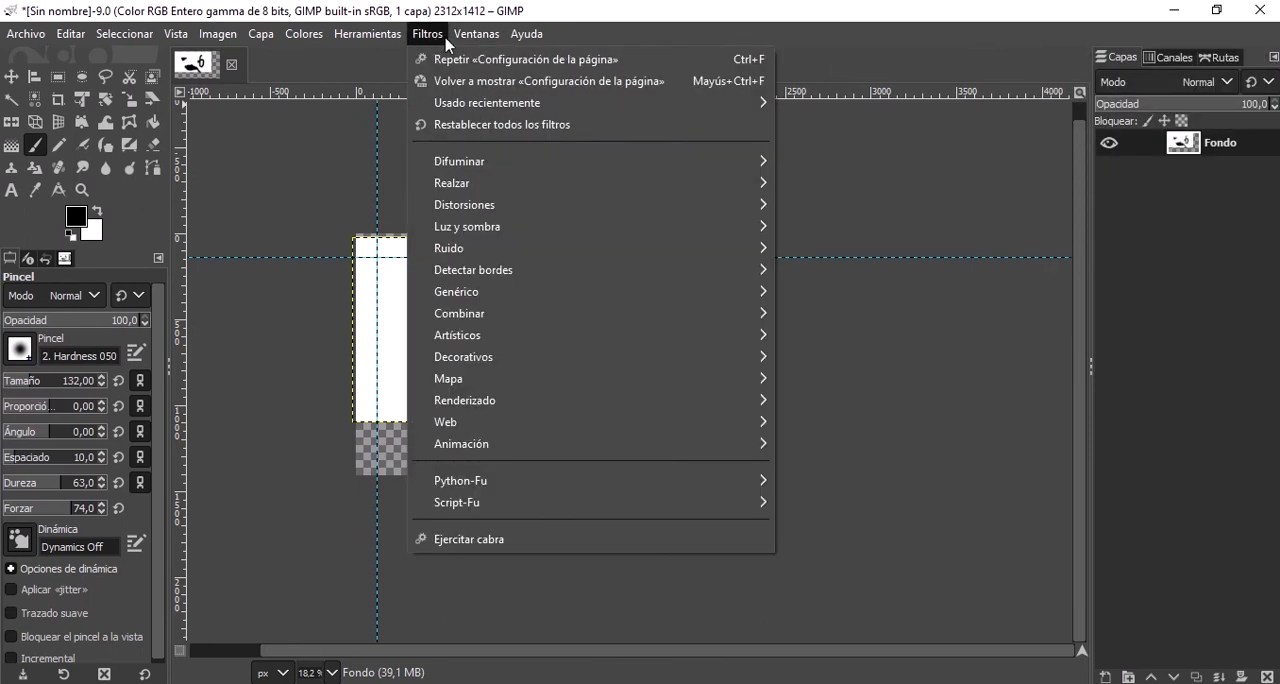
mouse_move(570, 83)
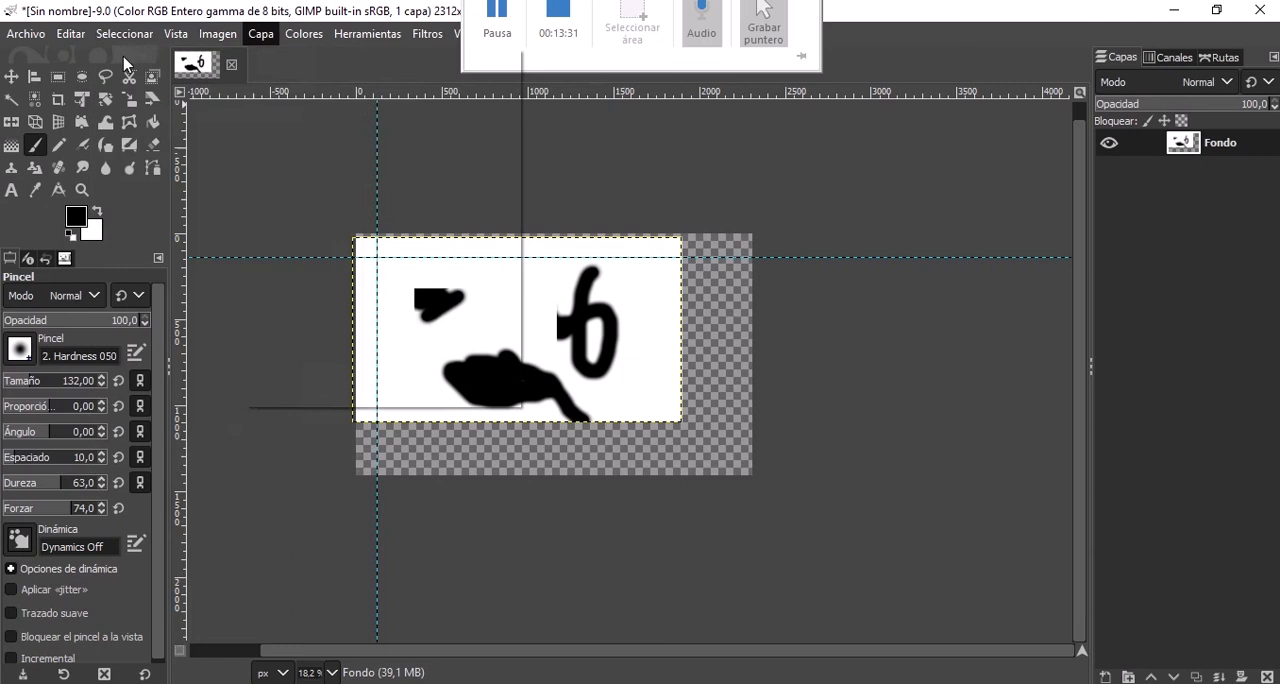
Open the GIMP user manual in the help viewer and reposition its window over the image.
left_click(261, 33)
left_click(498, 42)
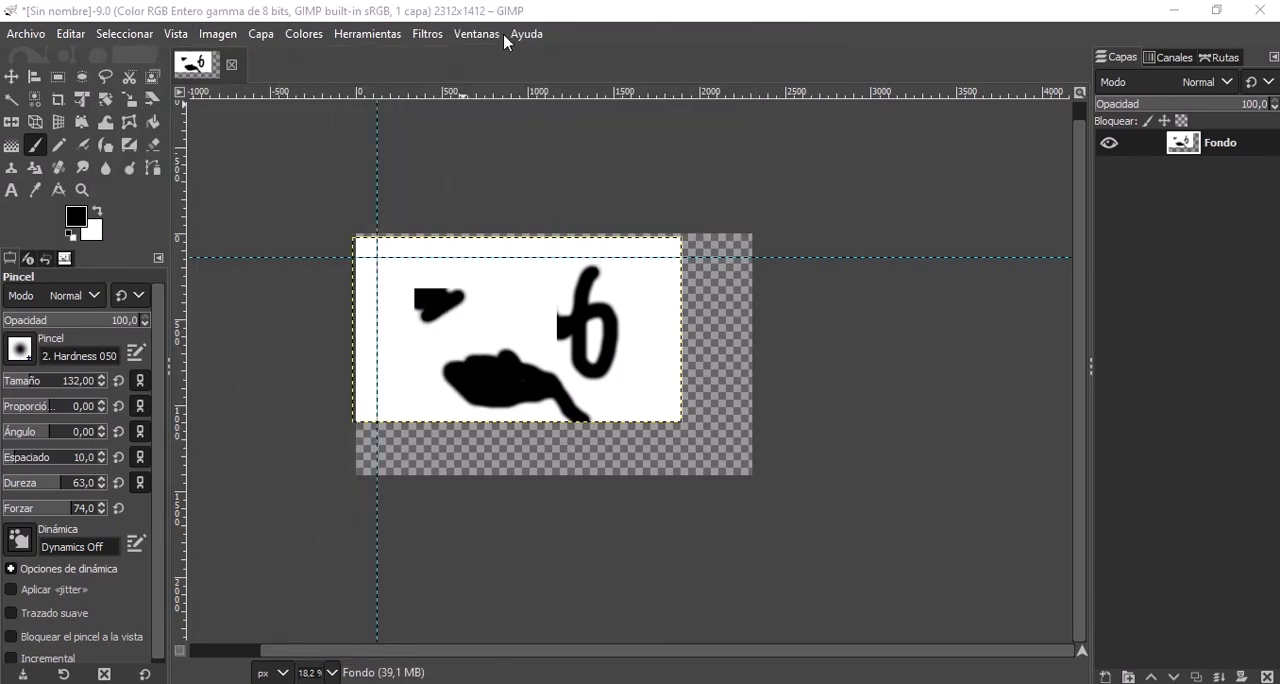
left_click(513, 36)
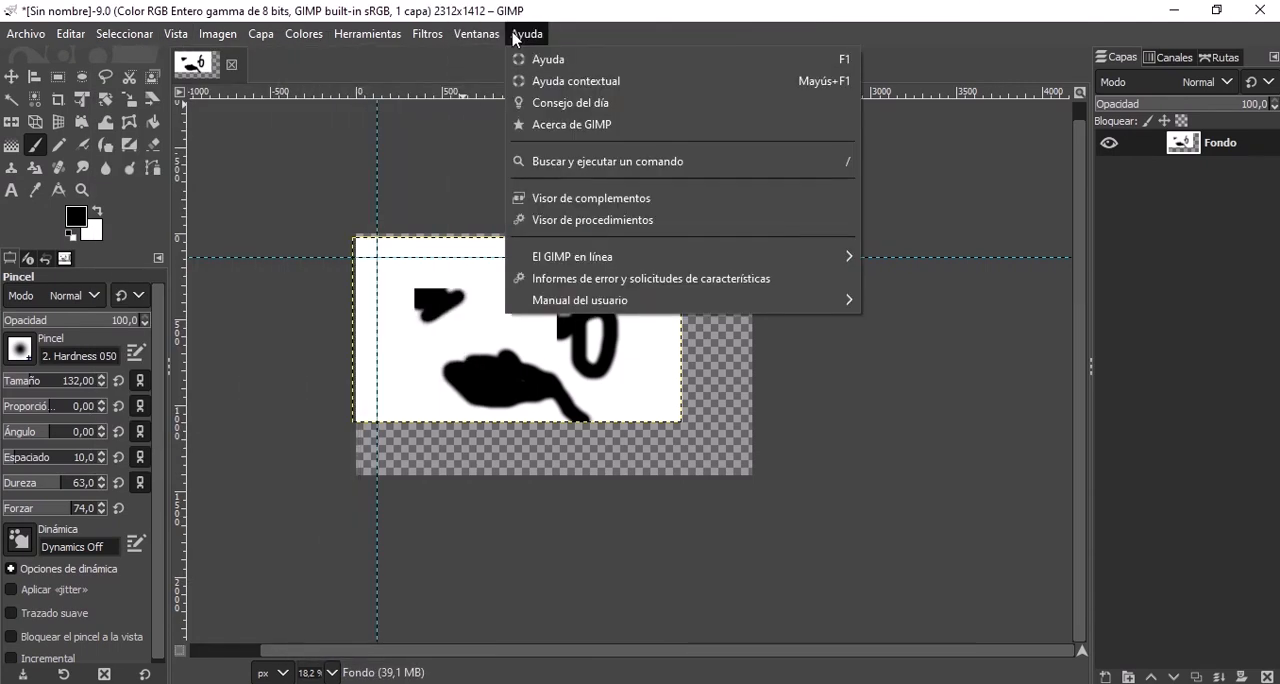
left_click(557, 61)
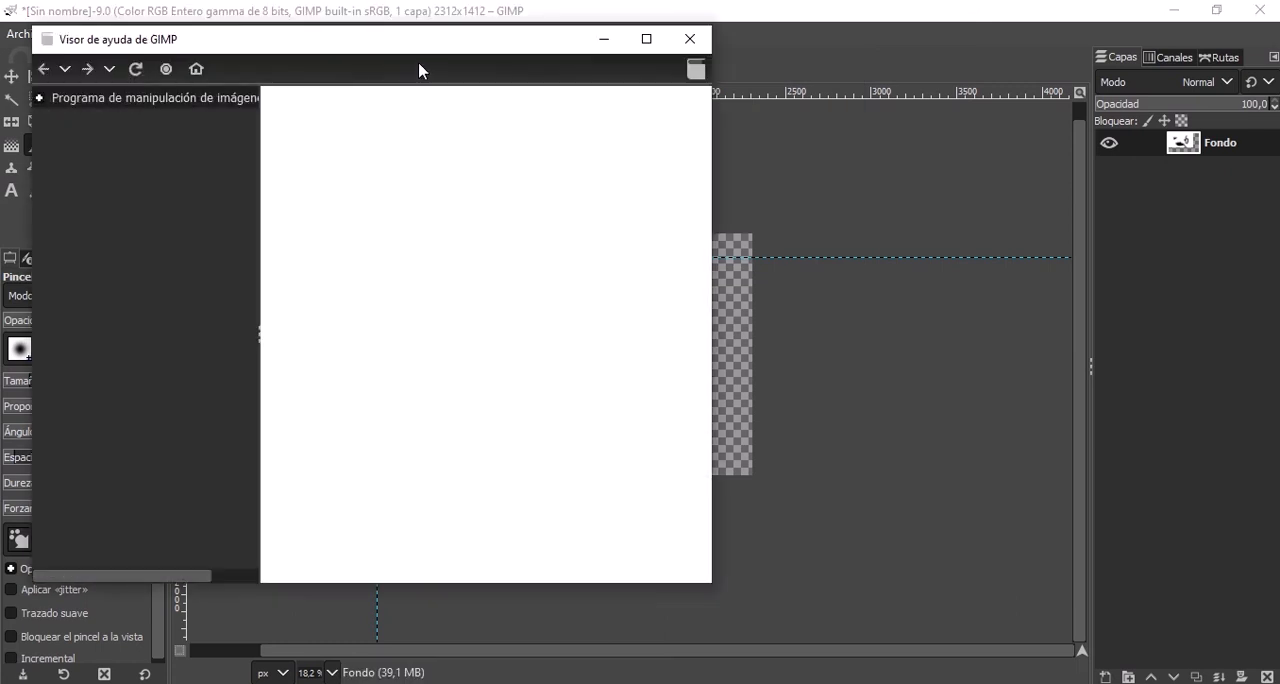
left_click_drag(366, 43, 422, 75)
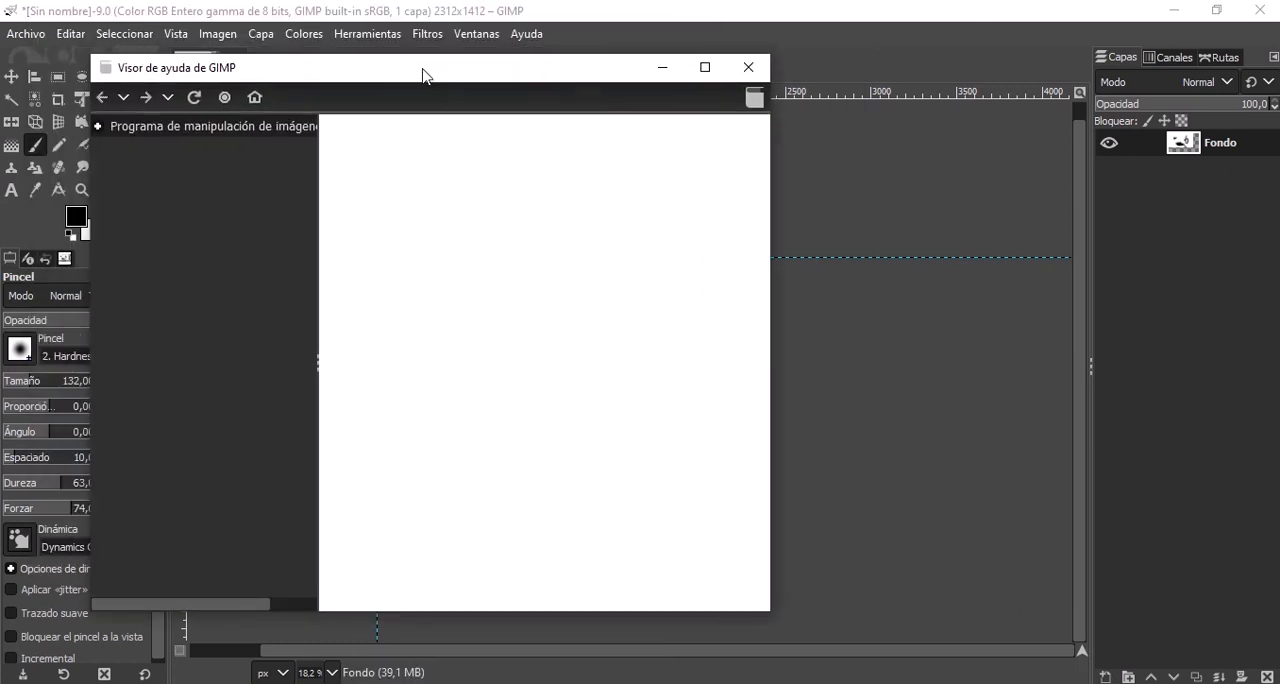
Browse the manual's contents, expanding Primeros pasos, Referencia de funciones and Herramientas, and select the toolbox, selection tools and painting tools entries.
left_click(99, 128)
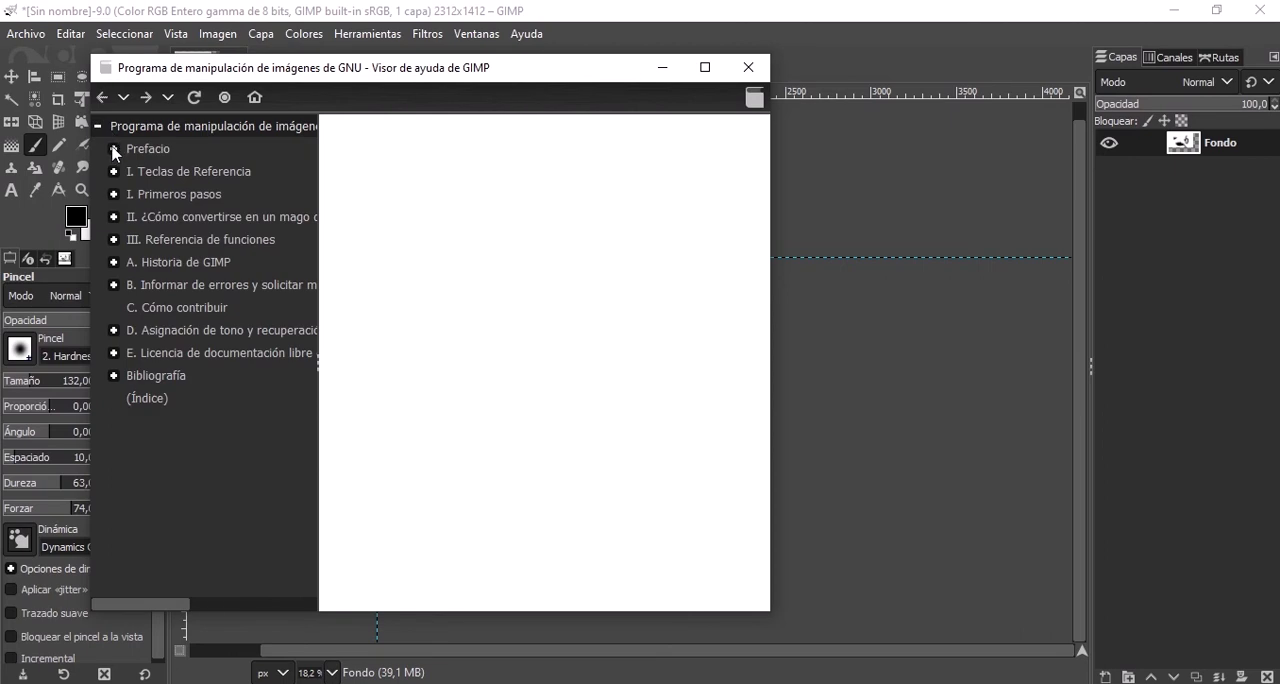
left_click(112, 196)
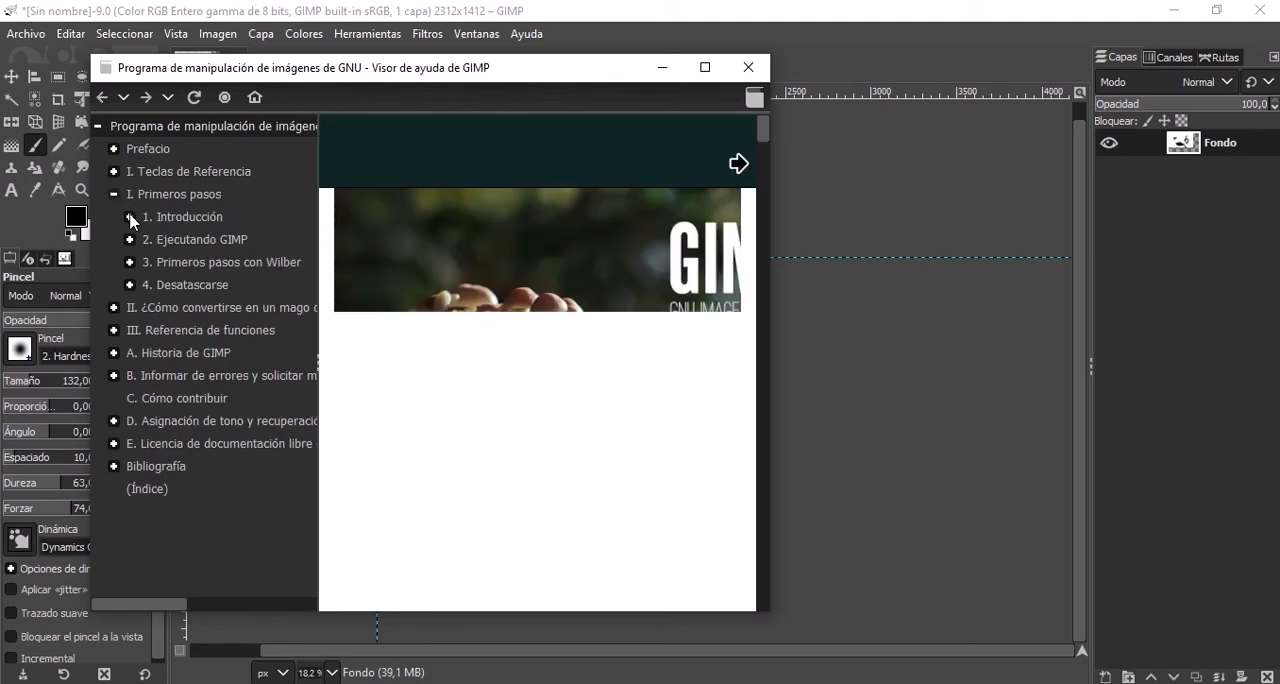
left_click(113, 330)
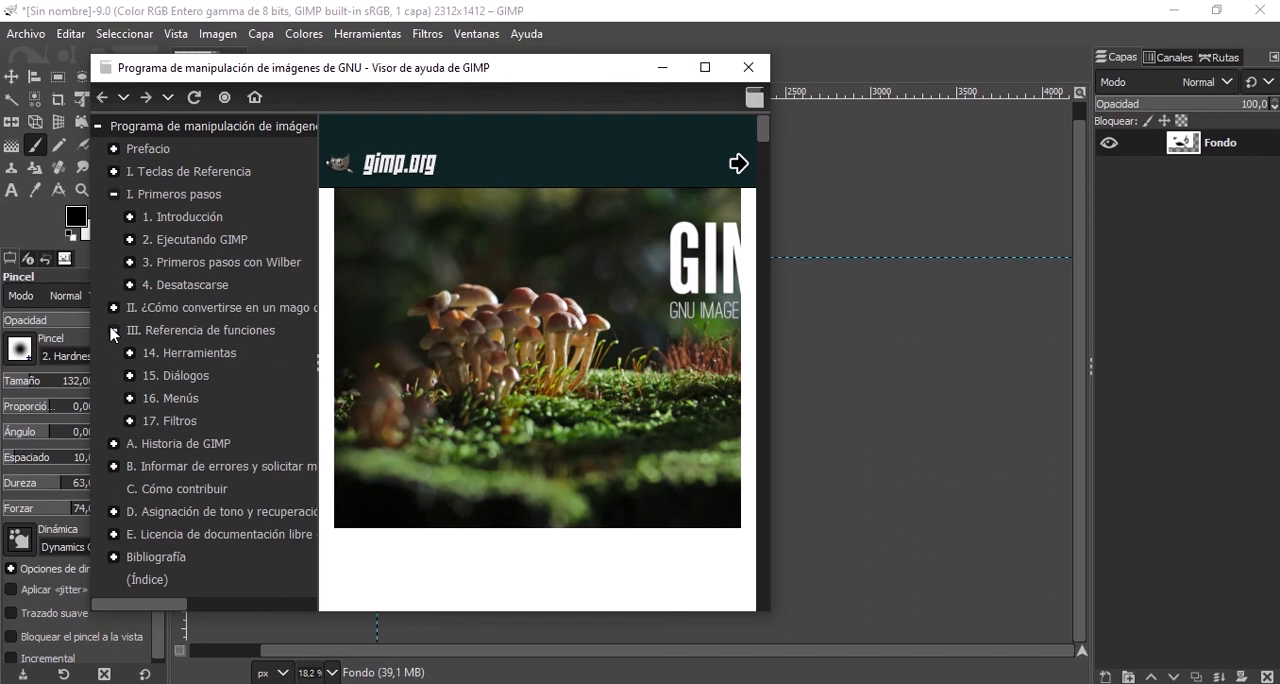
left_click(131, 352)
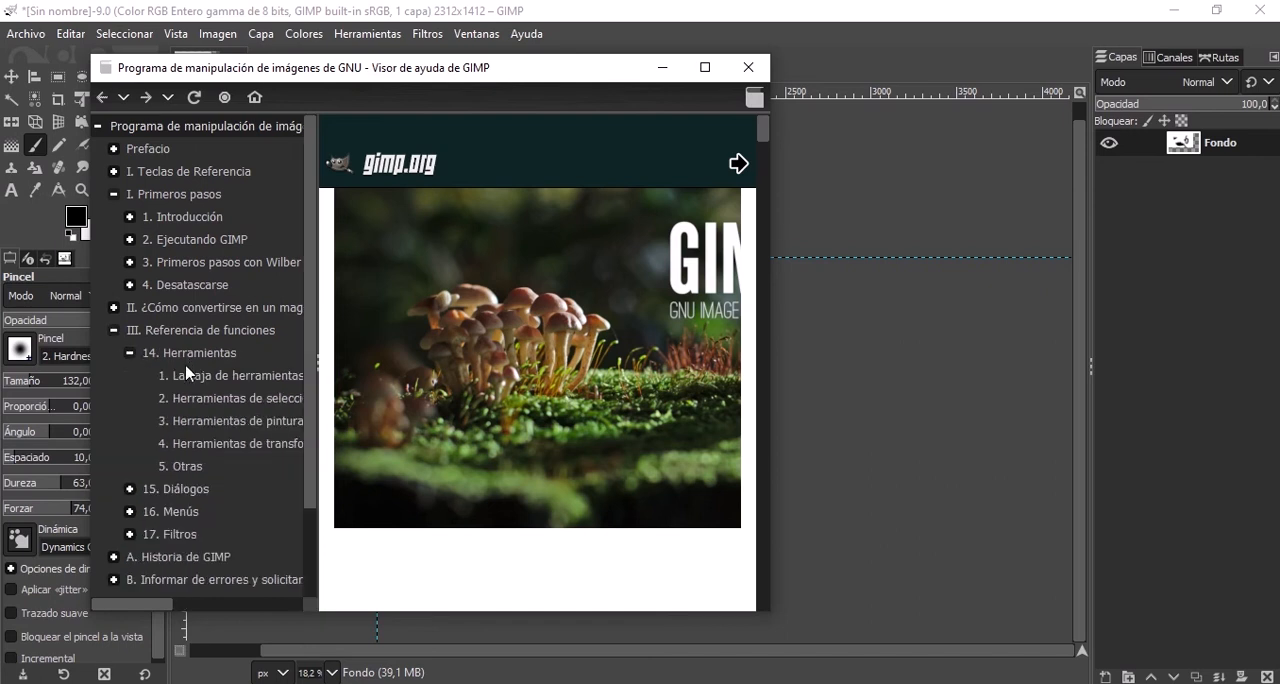
left_click(229, 376)
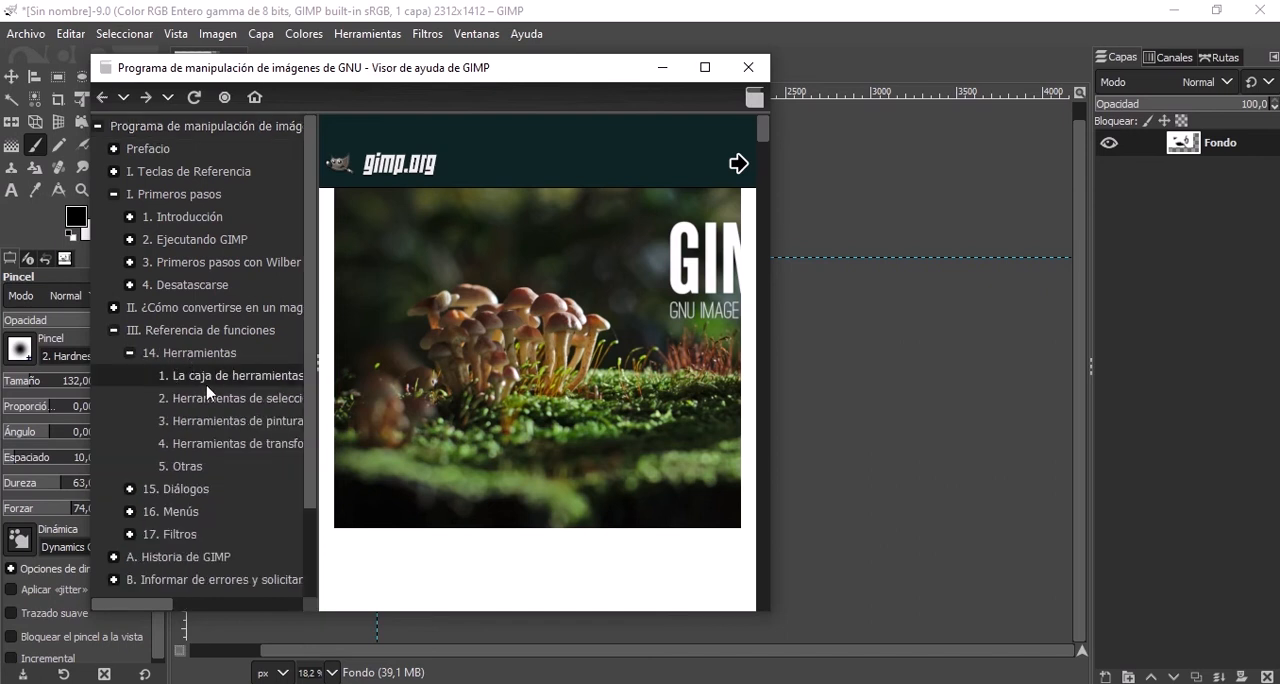
left_click(211, 403)
left_click(239, 424)
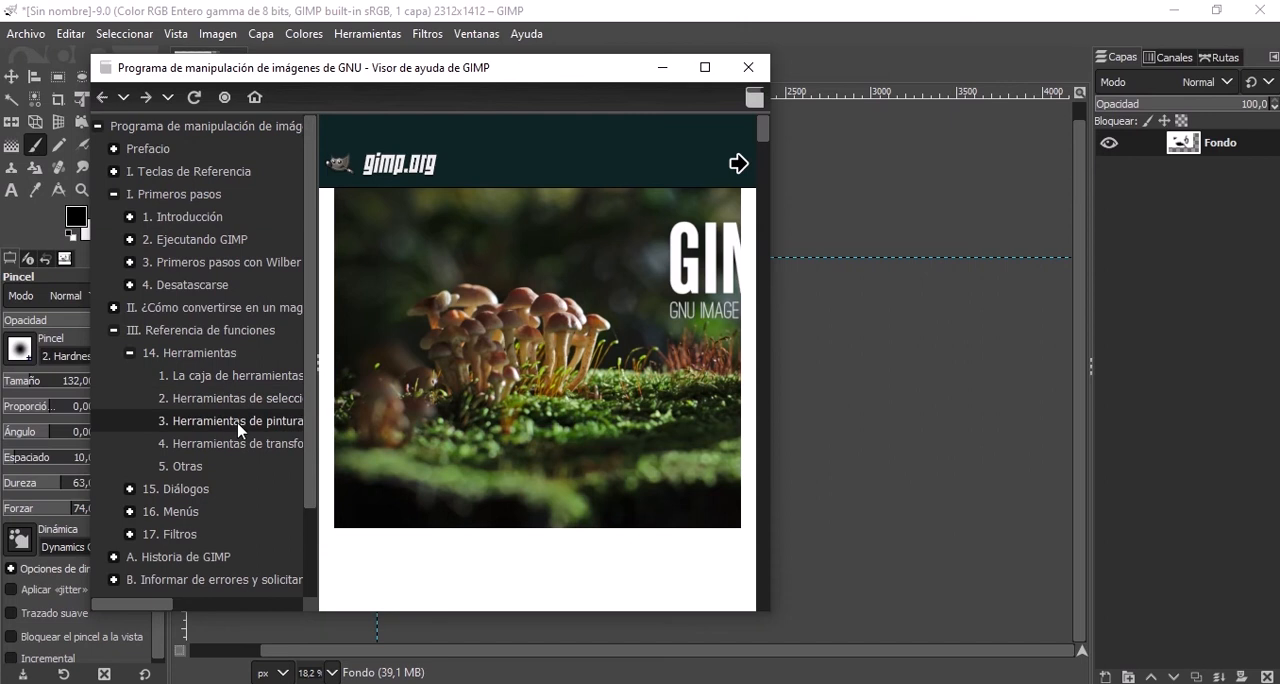
Close the help viewer and the untitled image, discarding the image's changes.
left_click(747, 67)
left_click(231, 64)
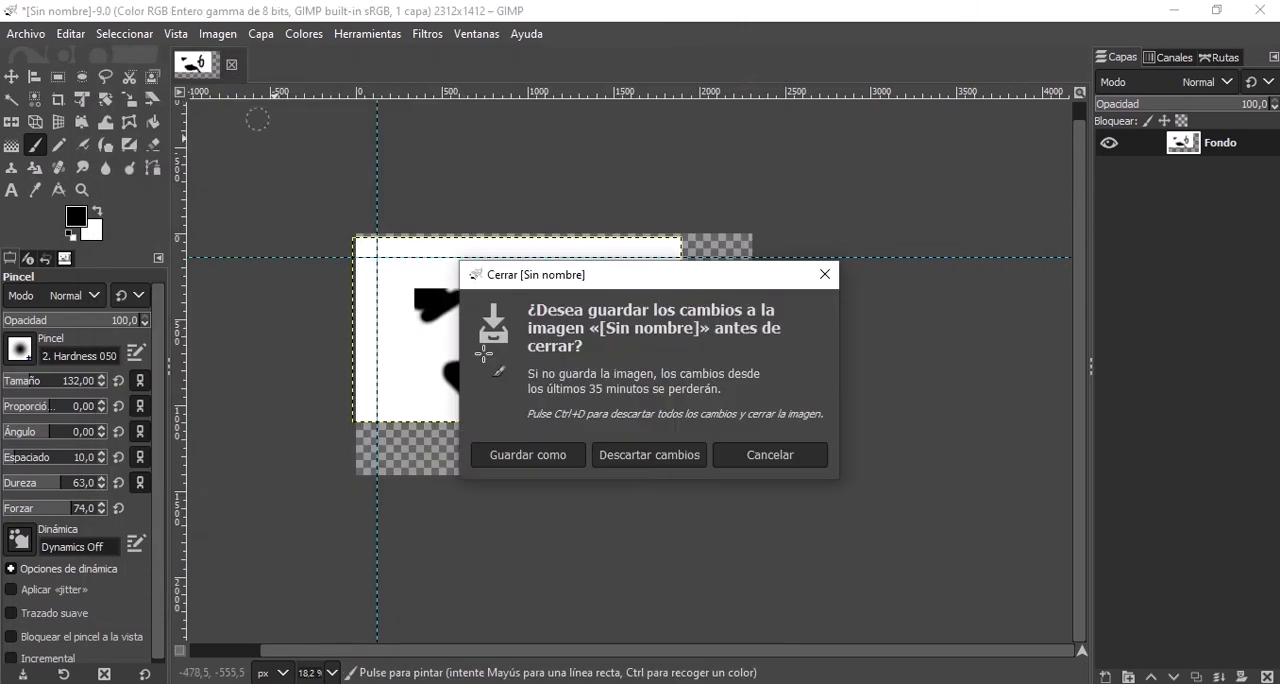
left_click(645, 458)
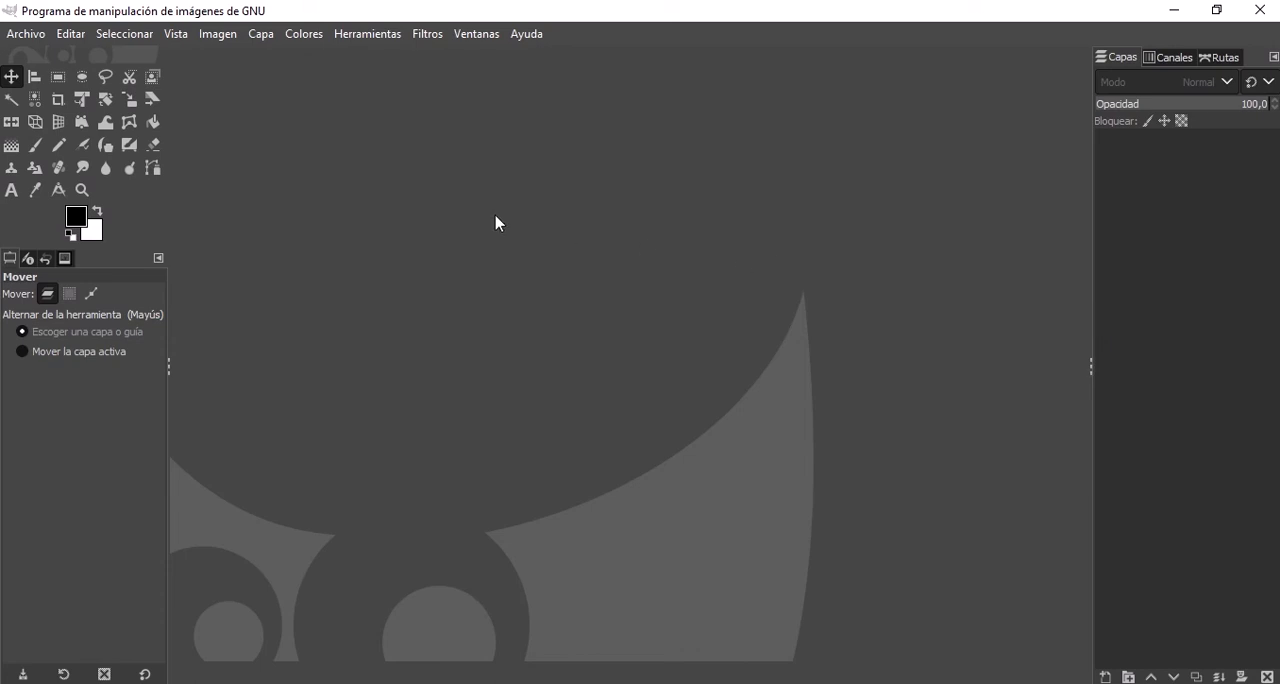
Open the recently used image Ejemplo1.xcf.
left_click(38, 38)
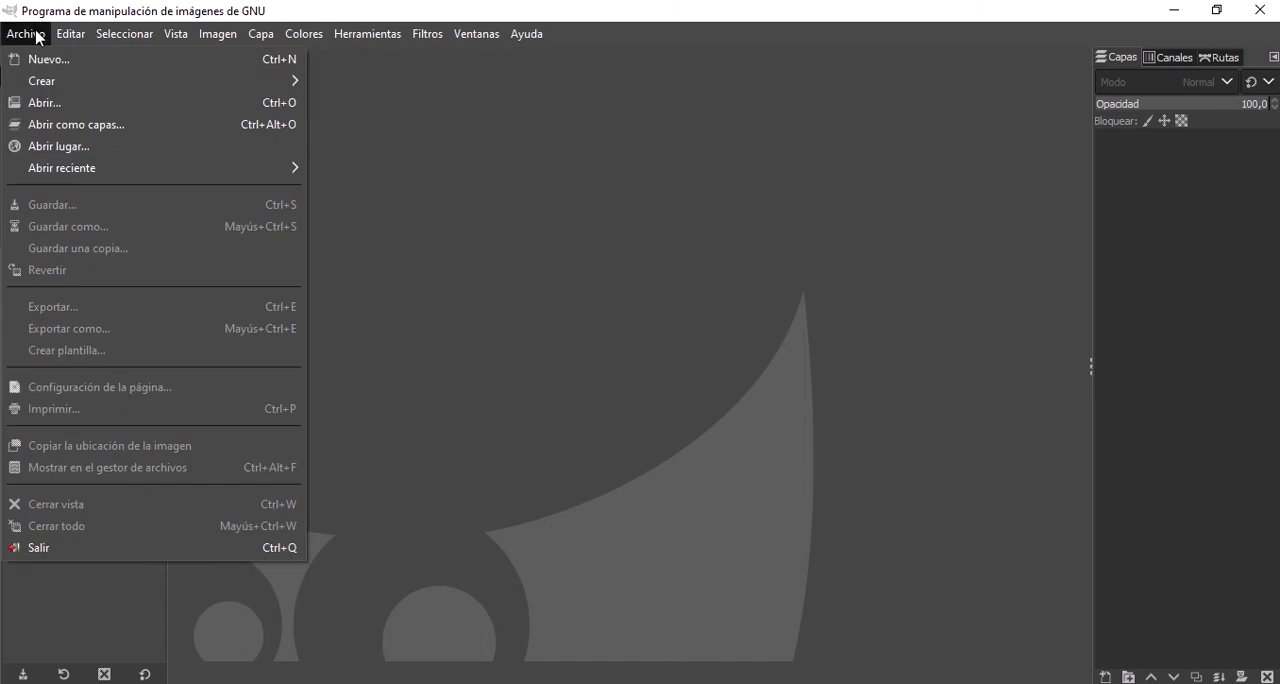
mouse_move(277, 177)
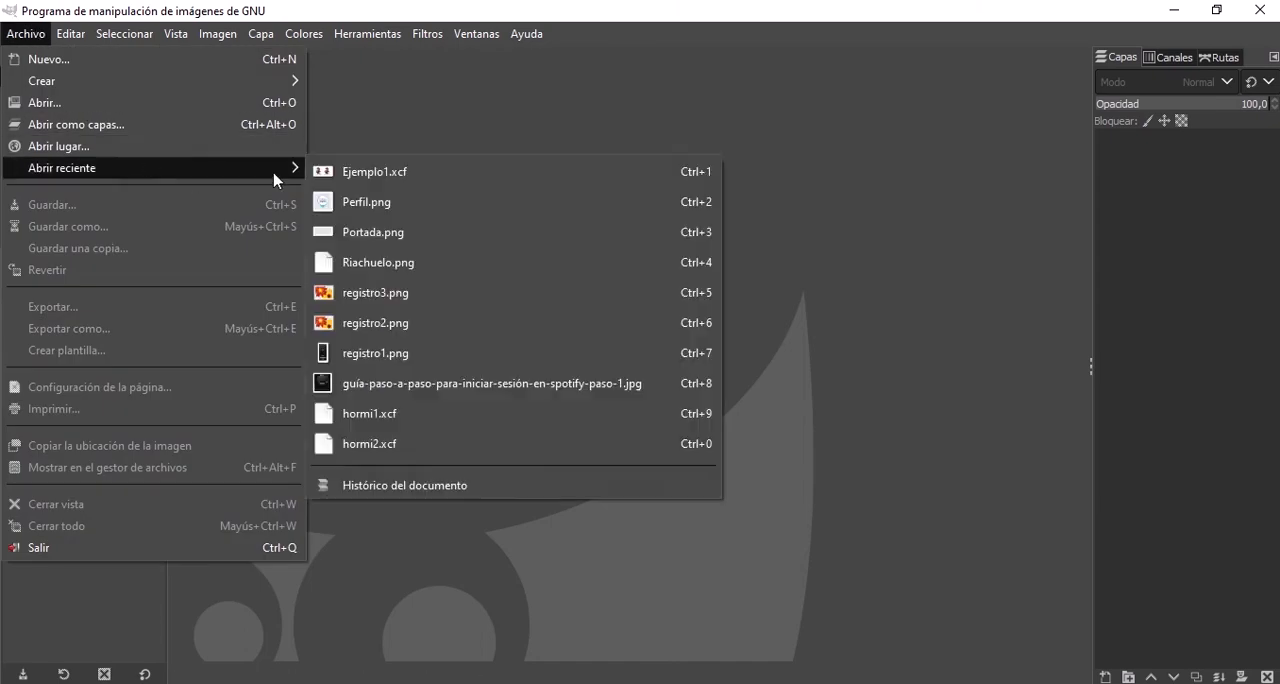
left_click(354, 171)
Compare the detail of the 257x196 px and 1280x895 px Mario pictures up close and at reduced size.
scroll(545, 232, "down", 2, "ctrl")
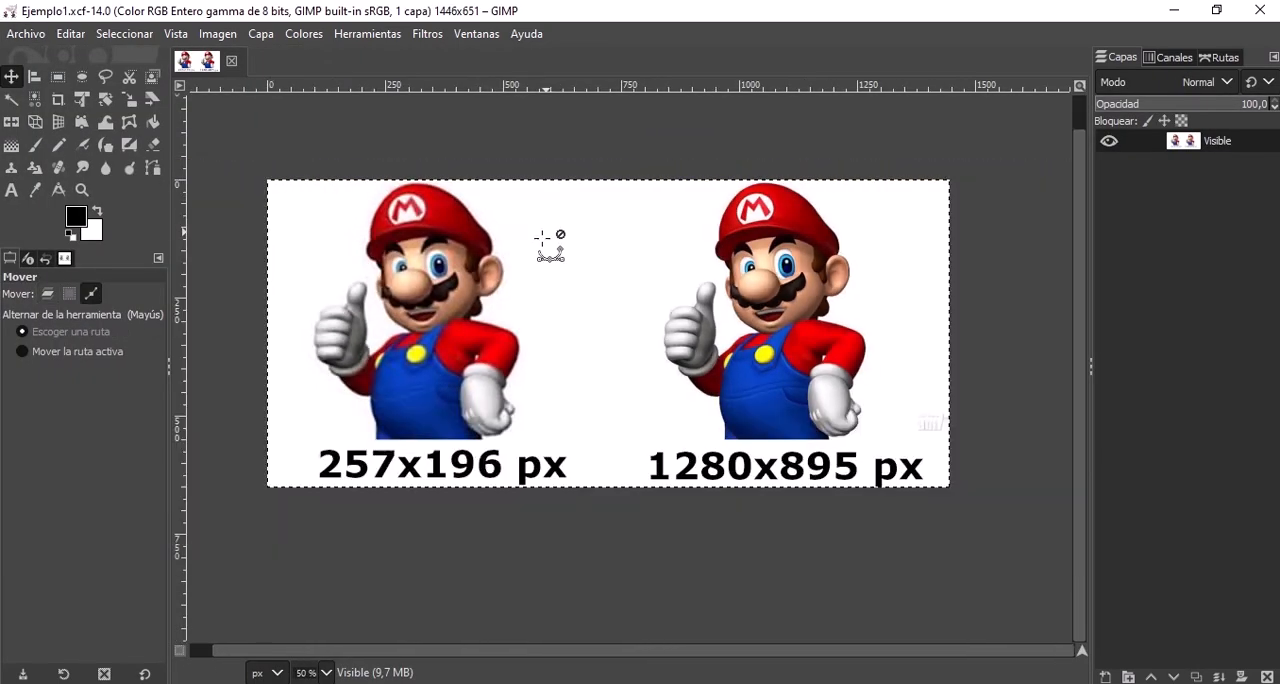
scroll(415, 275, "up", 1, "ctrl")
scroll(395, 282, "down", 1, "ctrl")
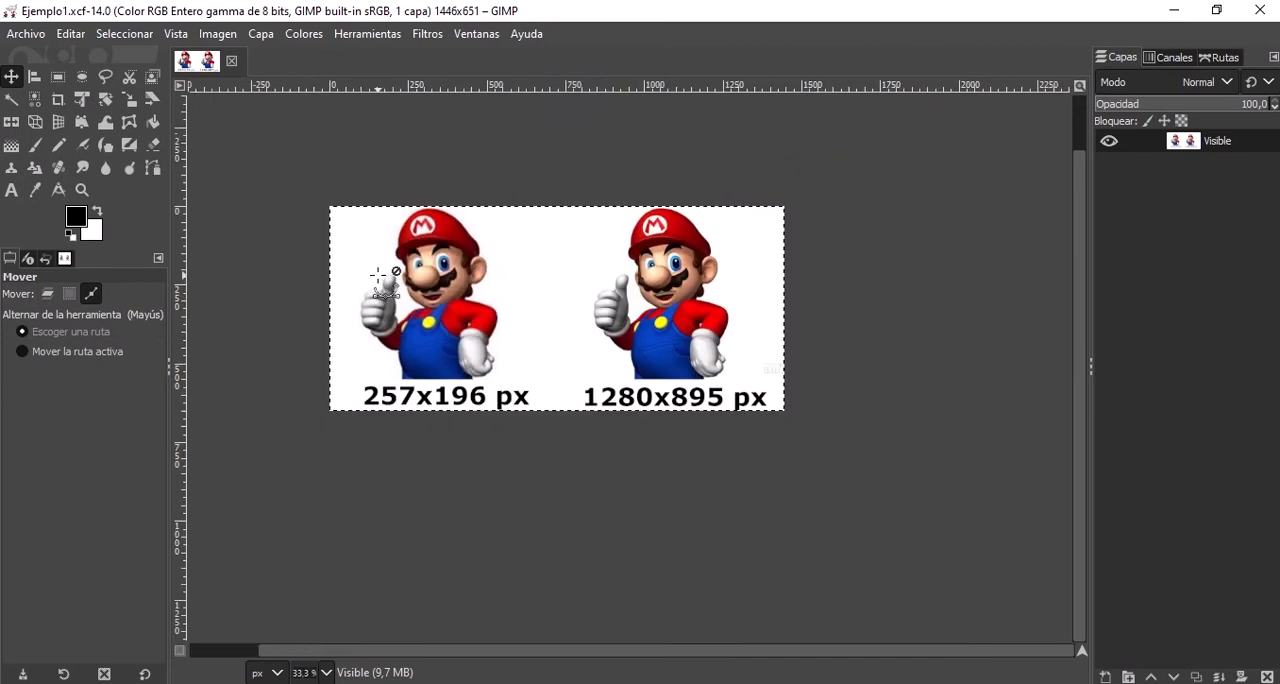
scroll(347, 258, "up", 1, "ctrl")
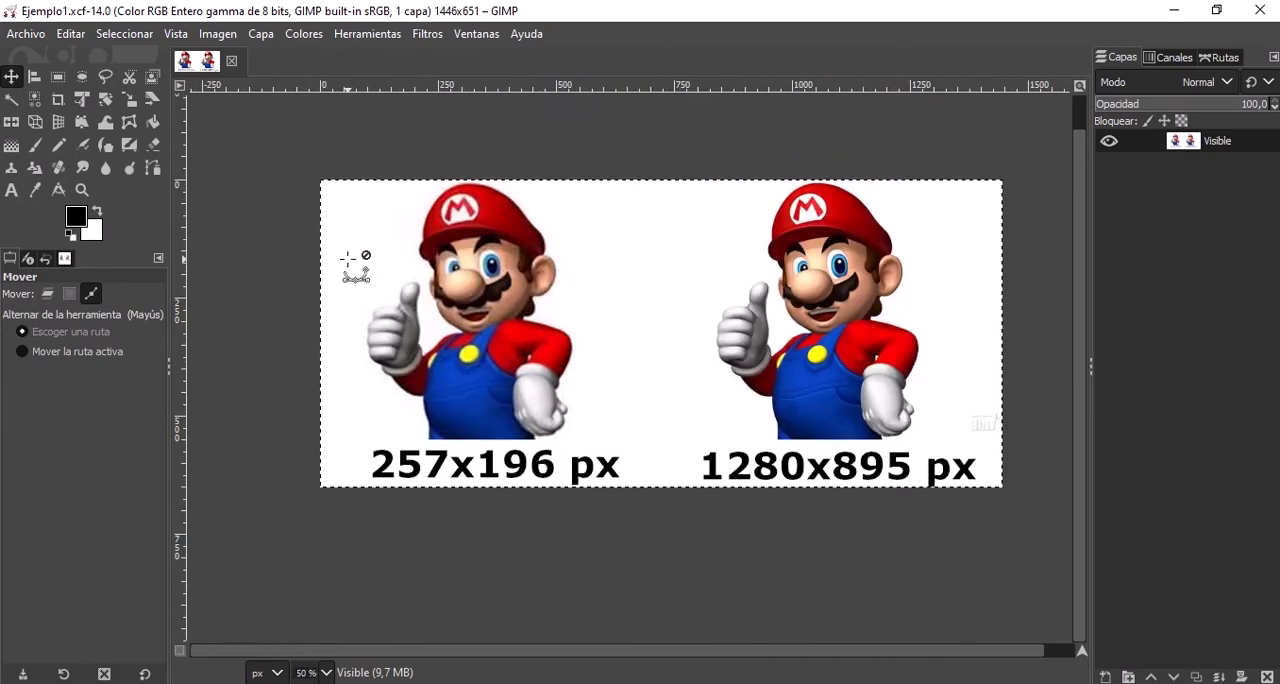
scroll(491, 460, "down", 1, "ctrl")
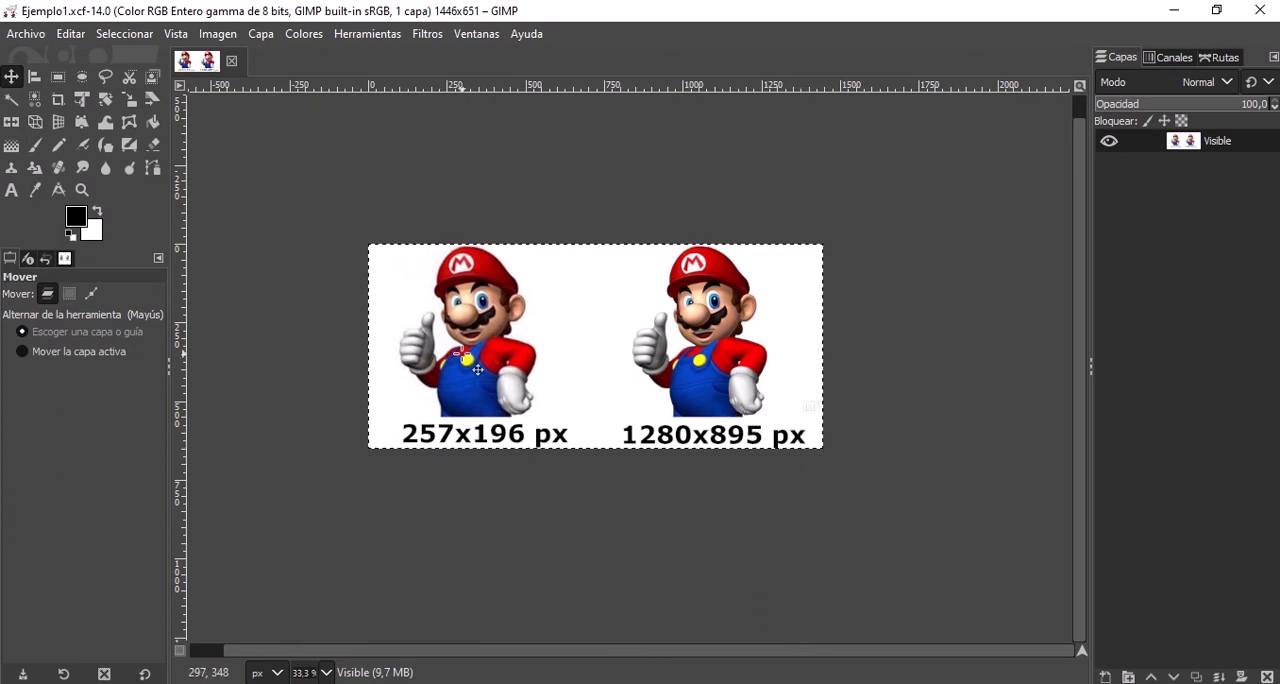
key("ctrl")
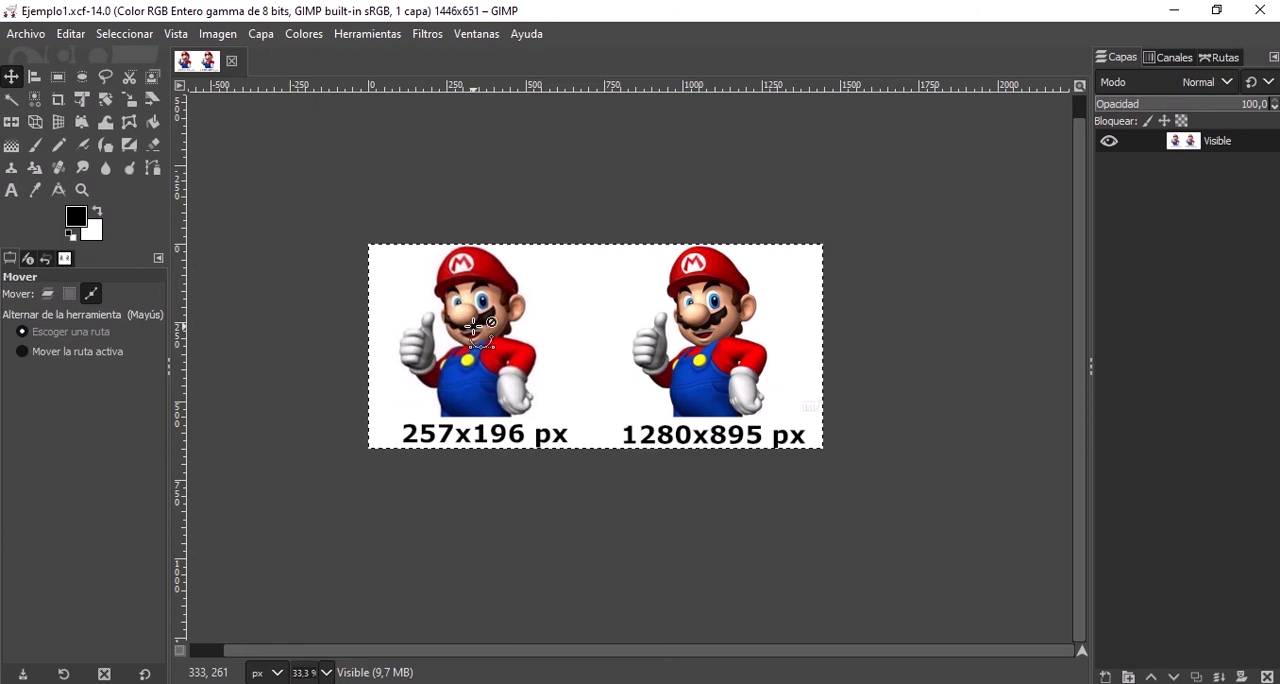
scroll(474, 326, "up", 1)
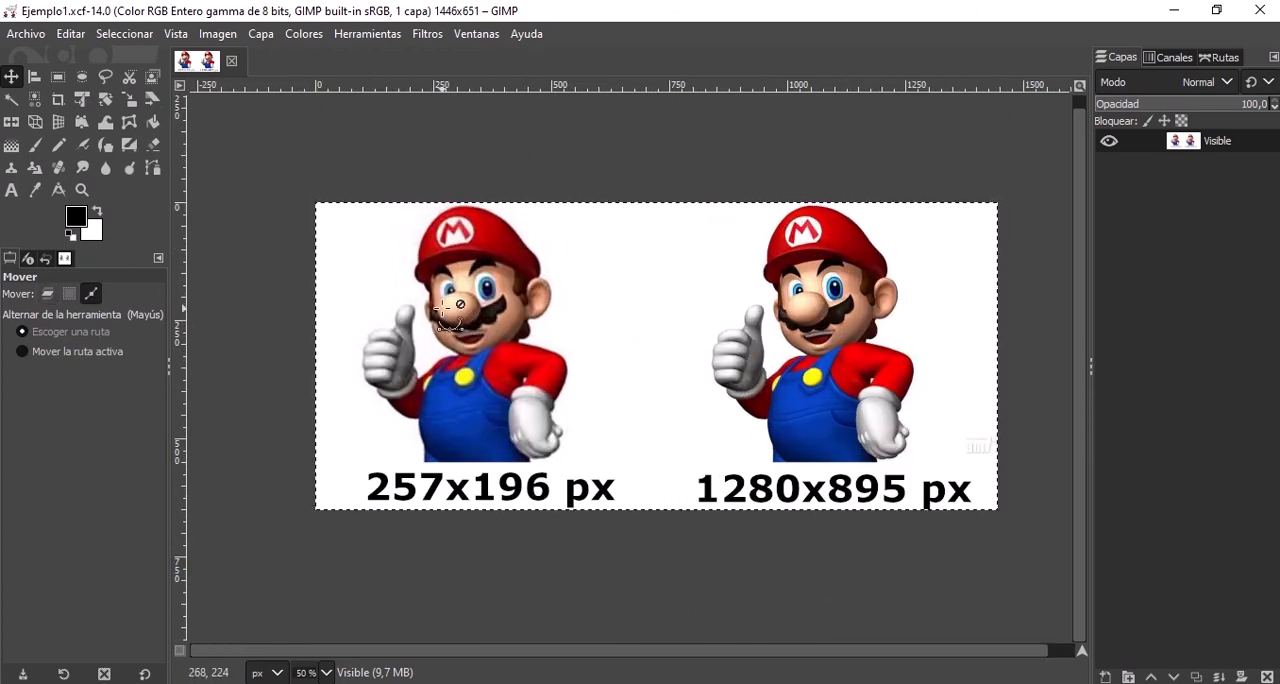
scroll(447, 310, "up", 3)
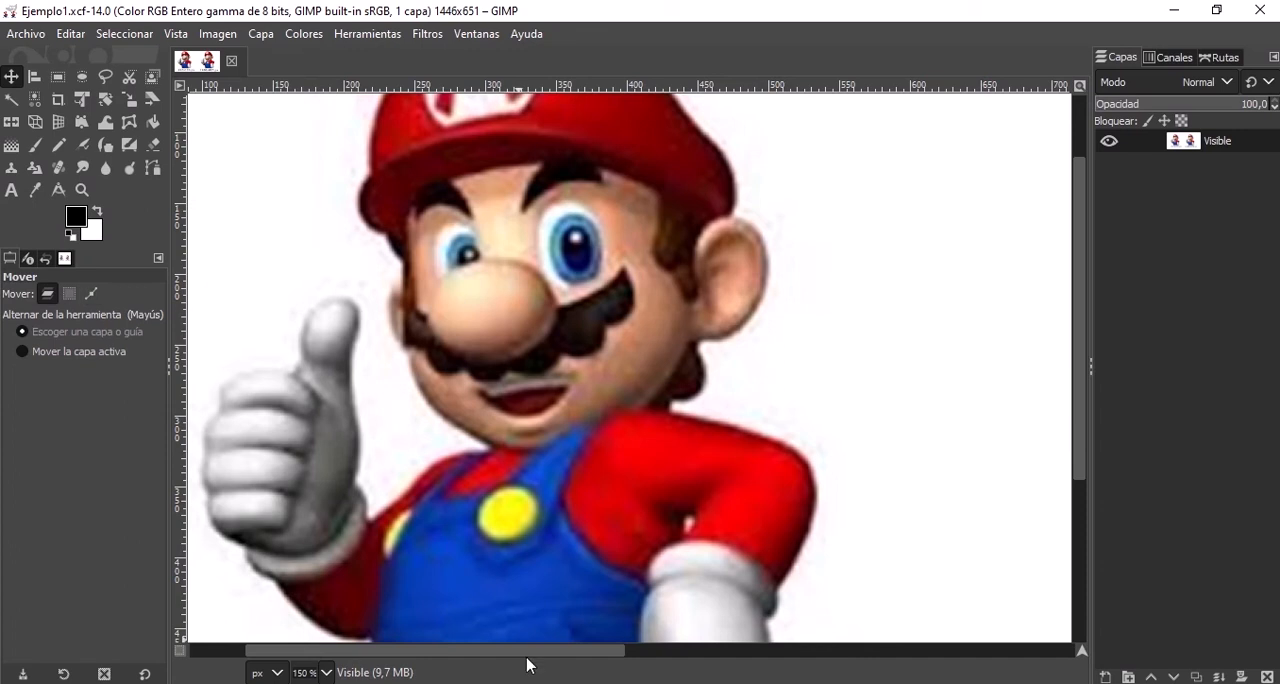
left_click_drag(530, 655, 481, 665)
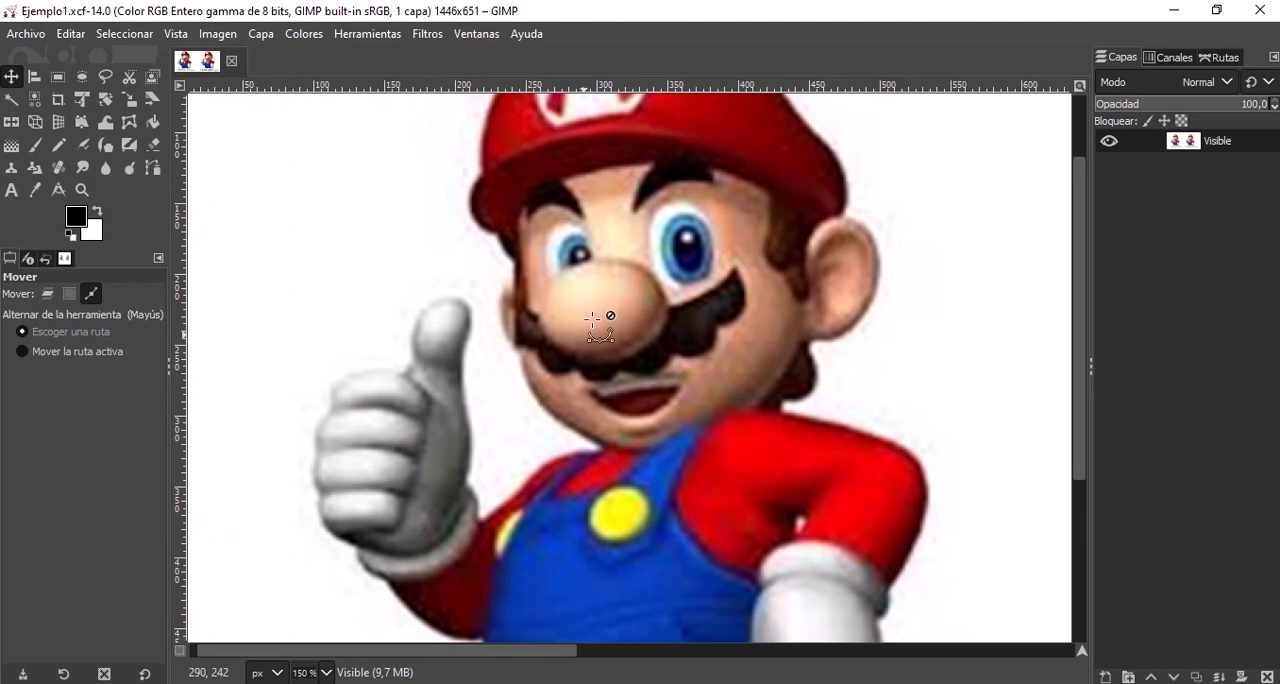
scroll(657, 260, "up", 2)
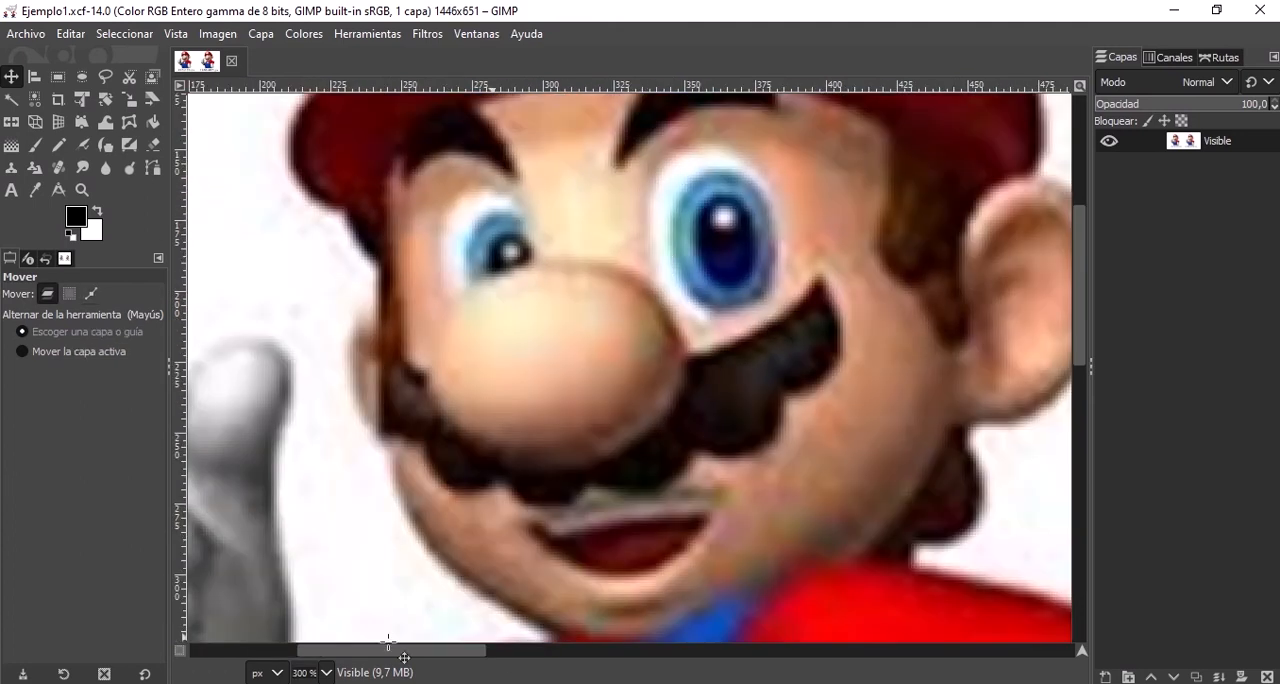
left_click_drag(391, 661, 845, 670)
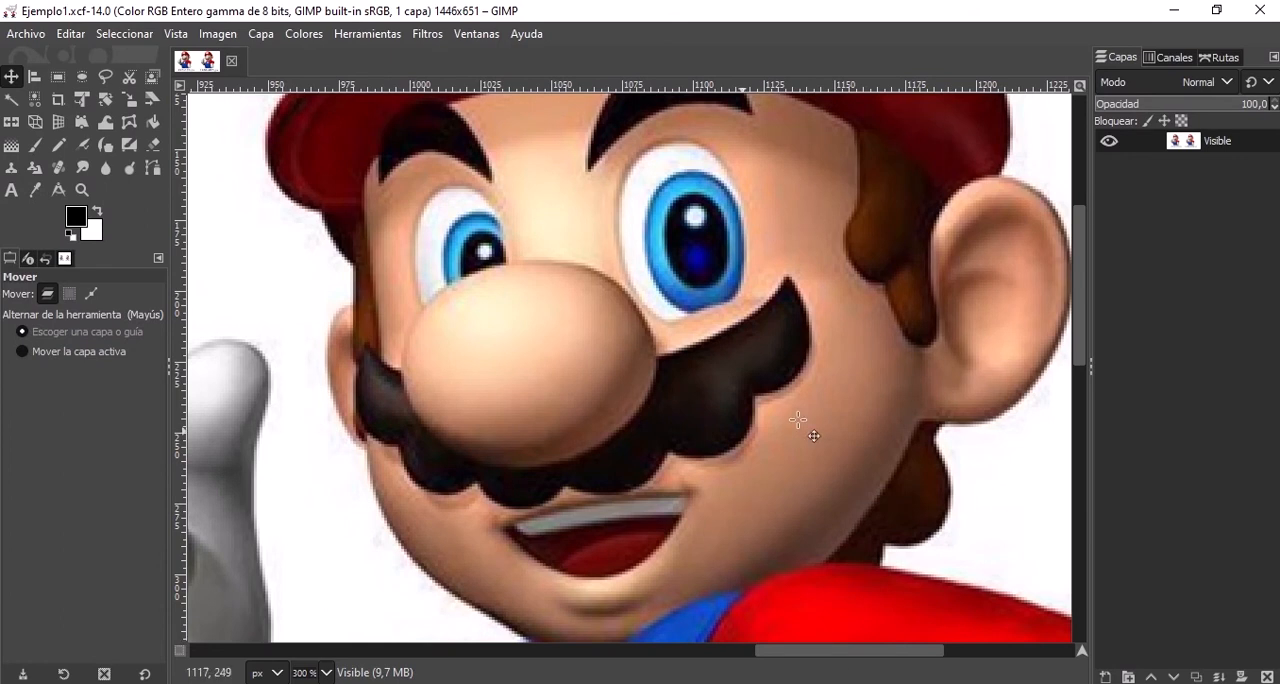
left_click_drag(810, 662, 377, 660)
scroll(403, 516, "down", 4)
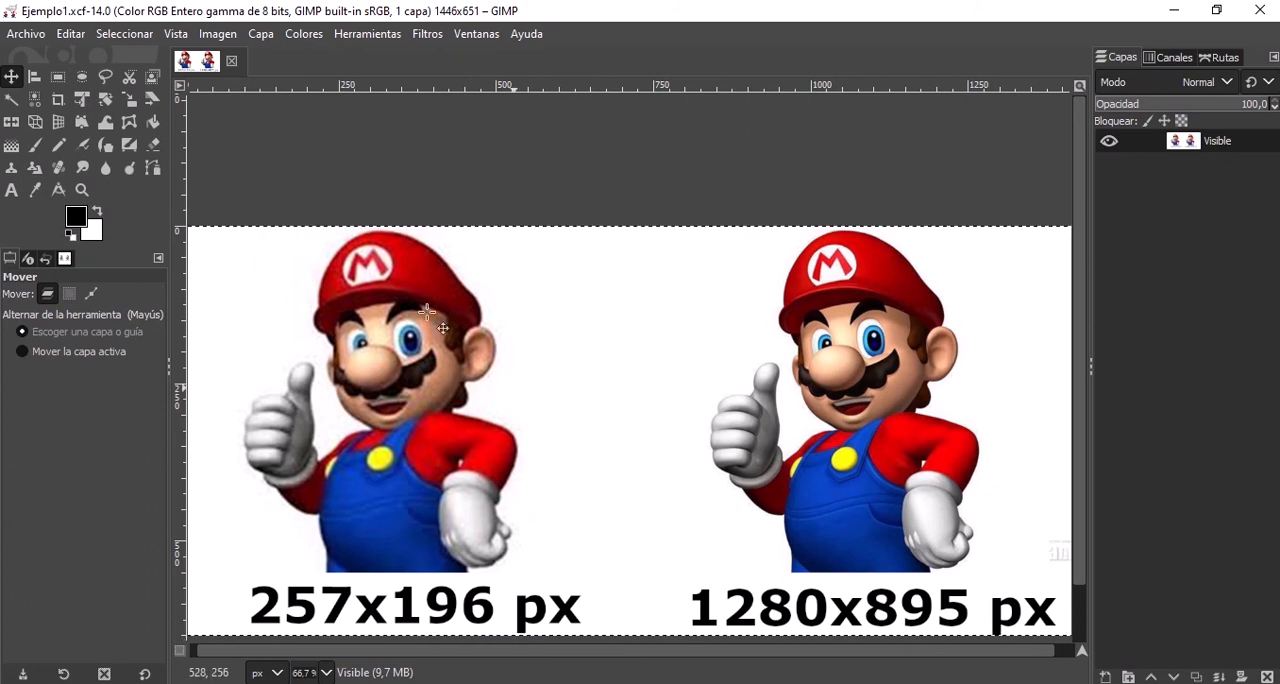
scroll(427, 313, "down", 1)
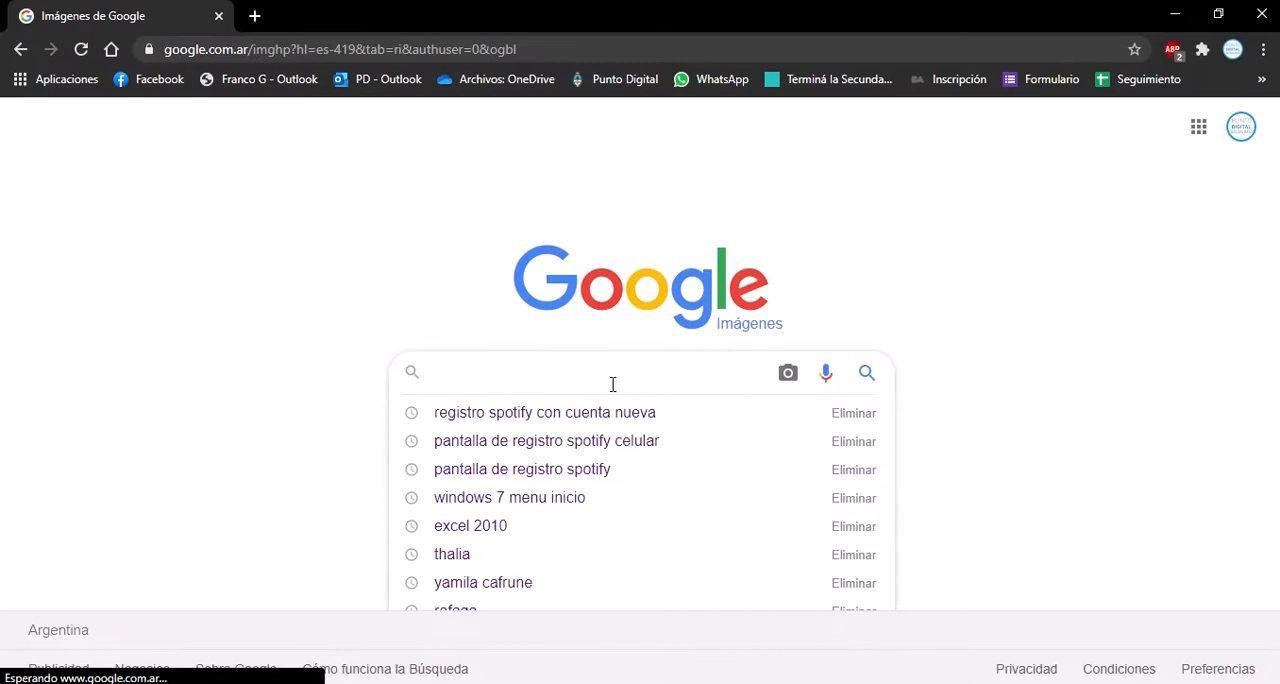
Switch to Google Images in the browser, search for "mario ok" and look over the results.
type("mario")
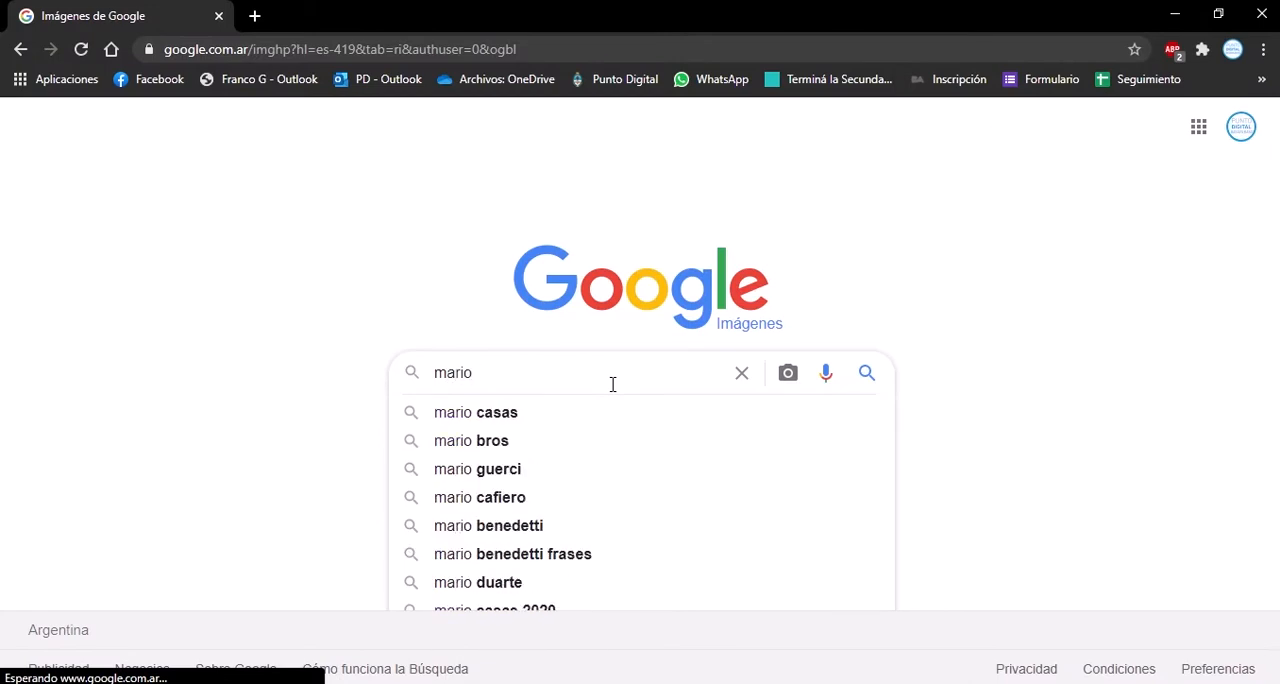
type(" ok")
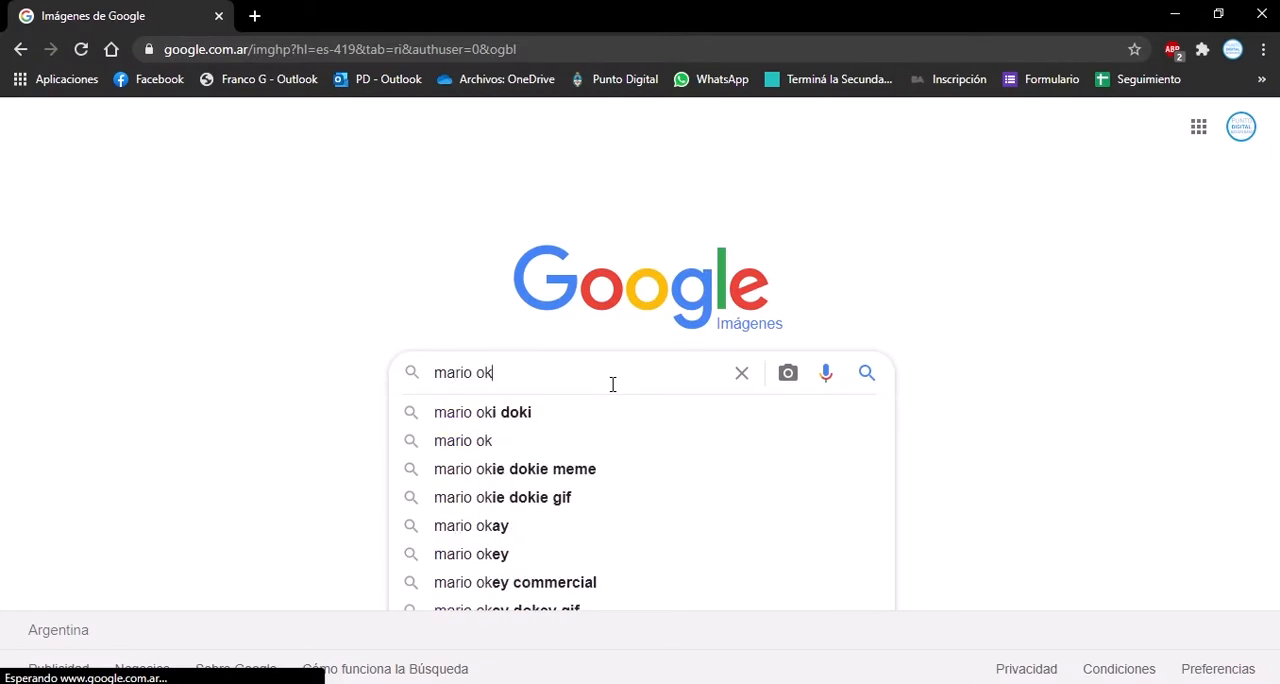
key("Return")
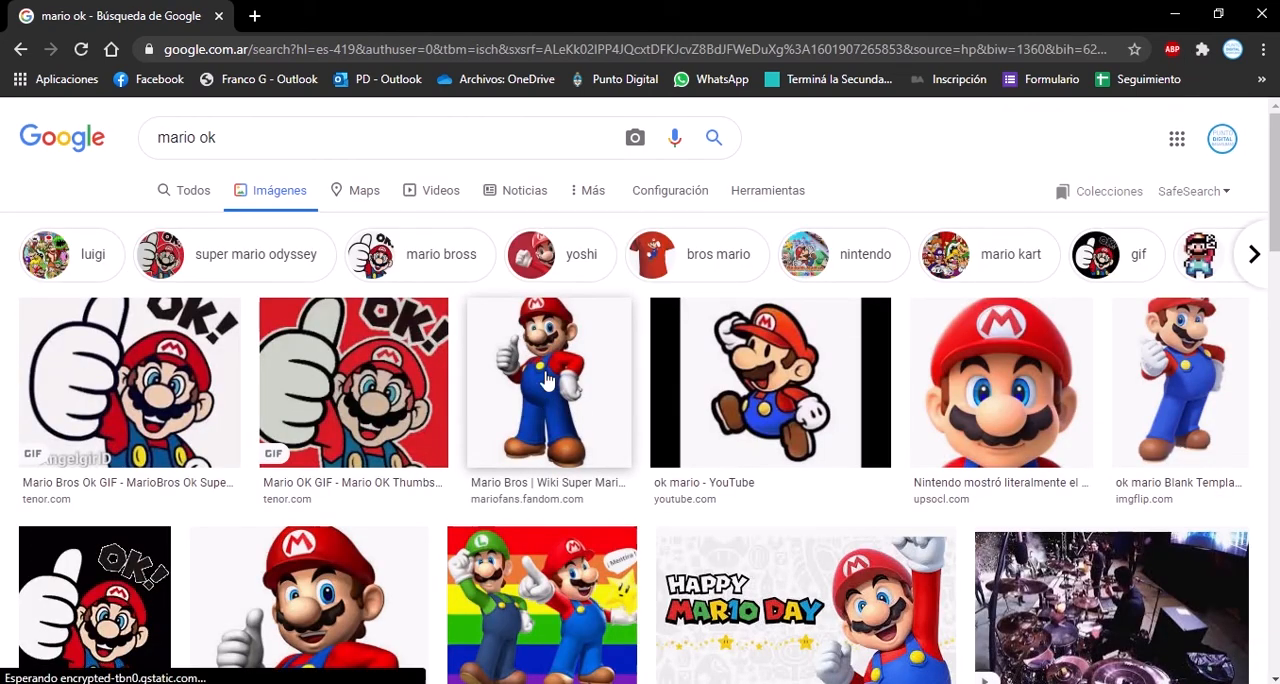
scroll(560, 400, "down", 1)
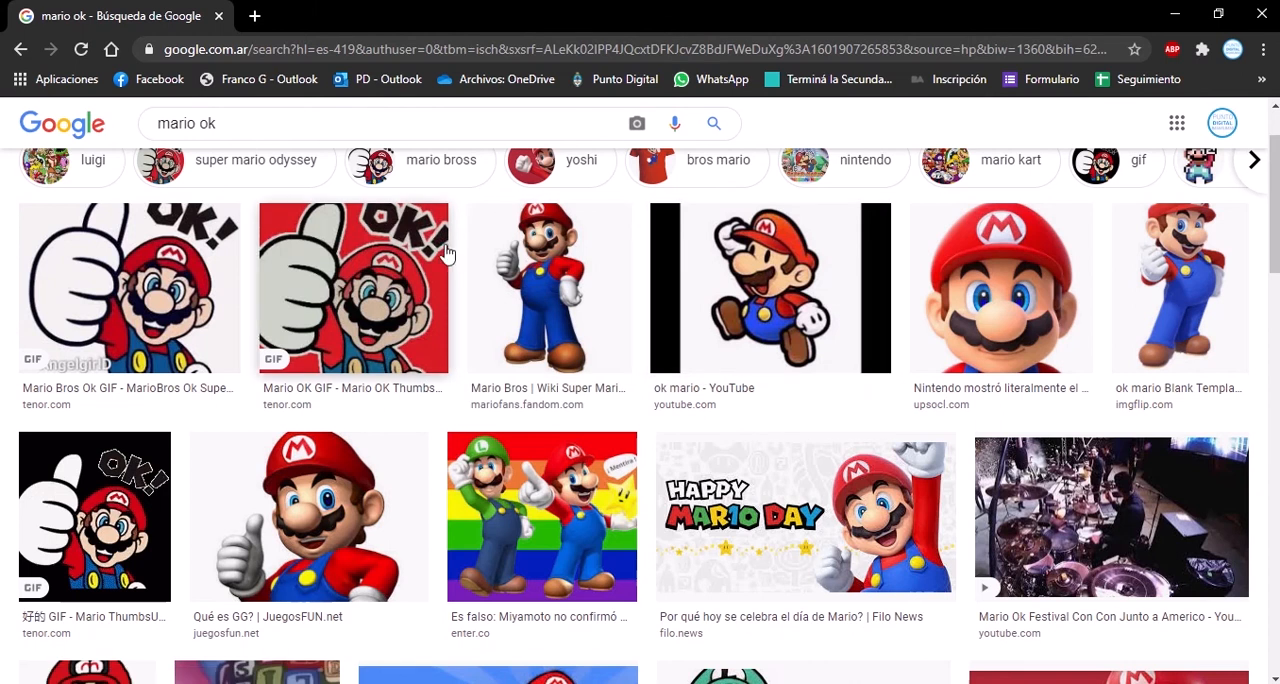
scroll(443, 252, "up", 1)
Preview the Mario Bros result from mariofans.fandom.com and check its pixel dimensions and related images.
left_click(532, 399)
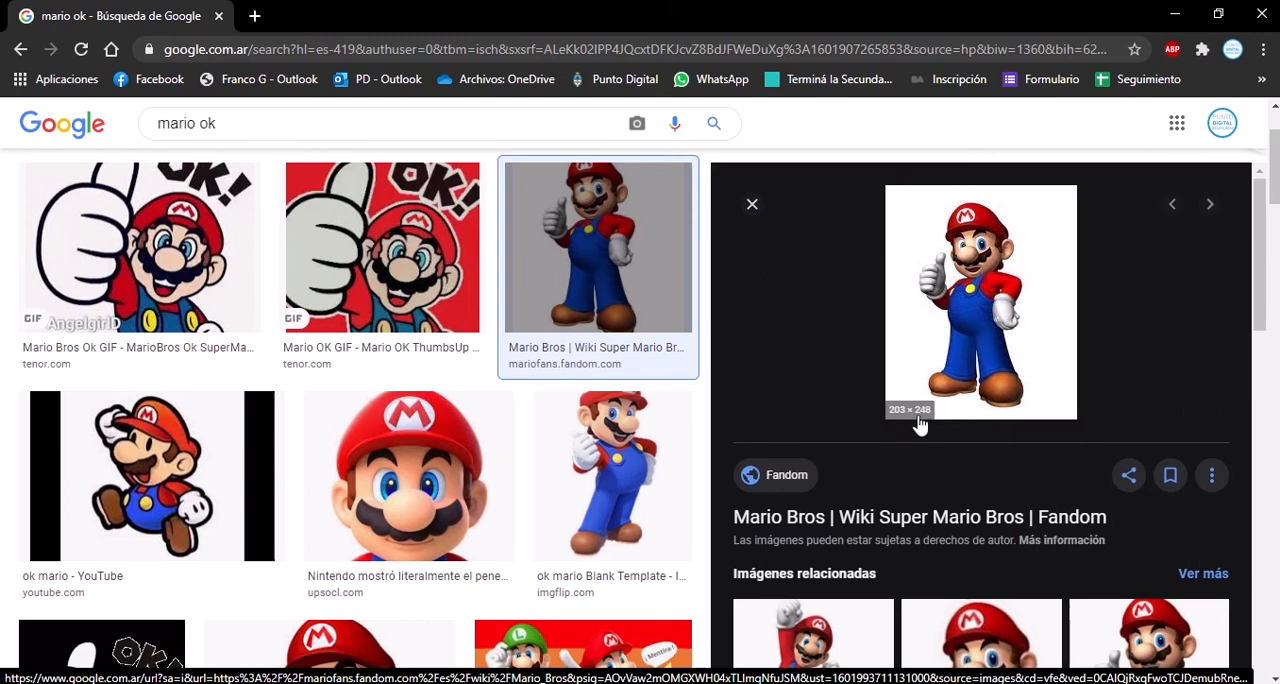
scroll(937, 410, "down", 1)
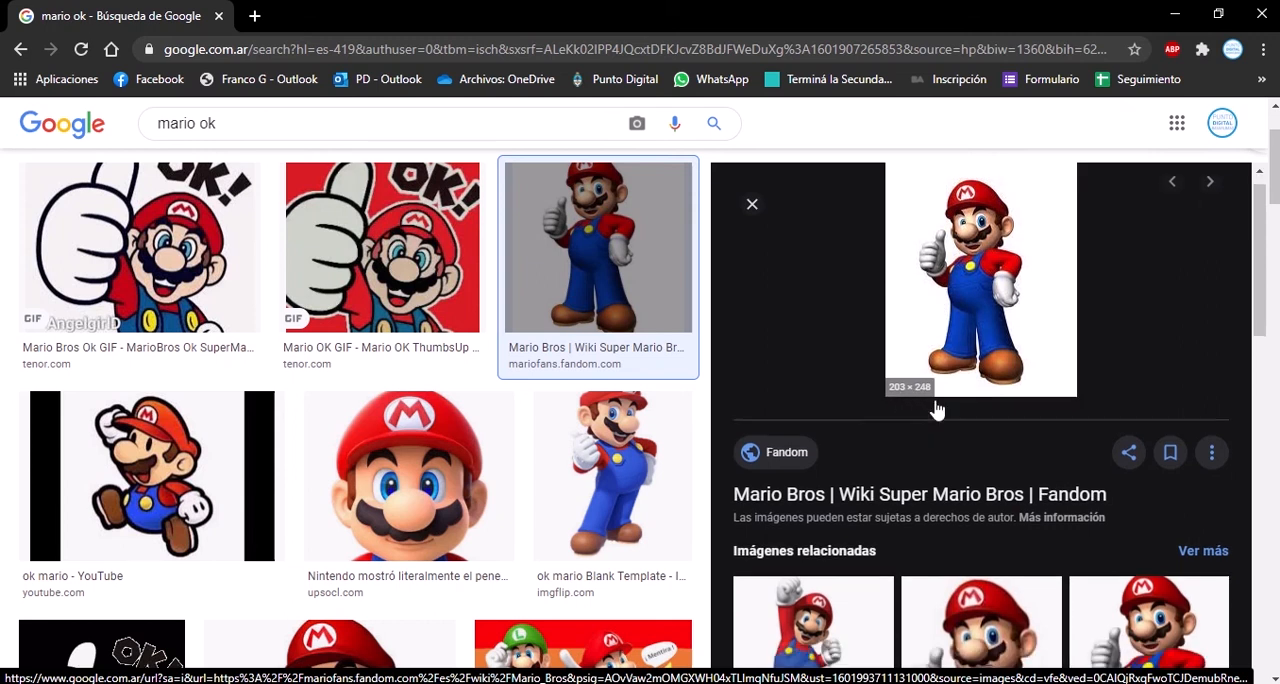
scroll(937, 410, "down", 2)
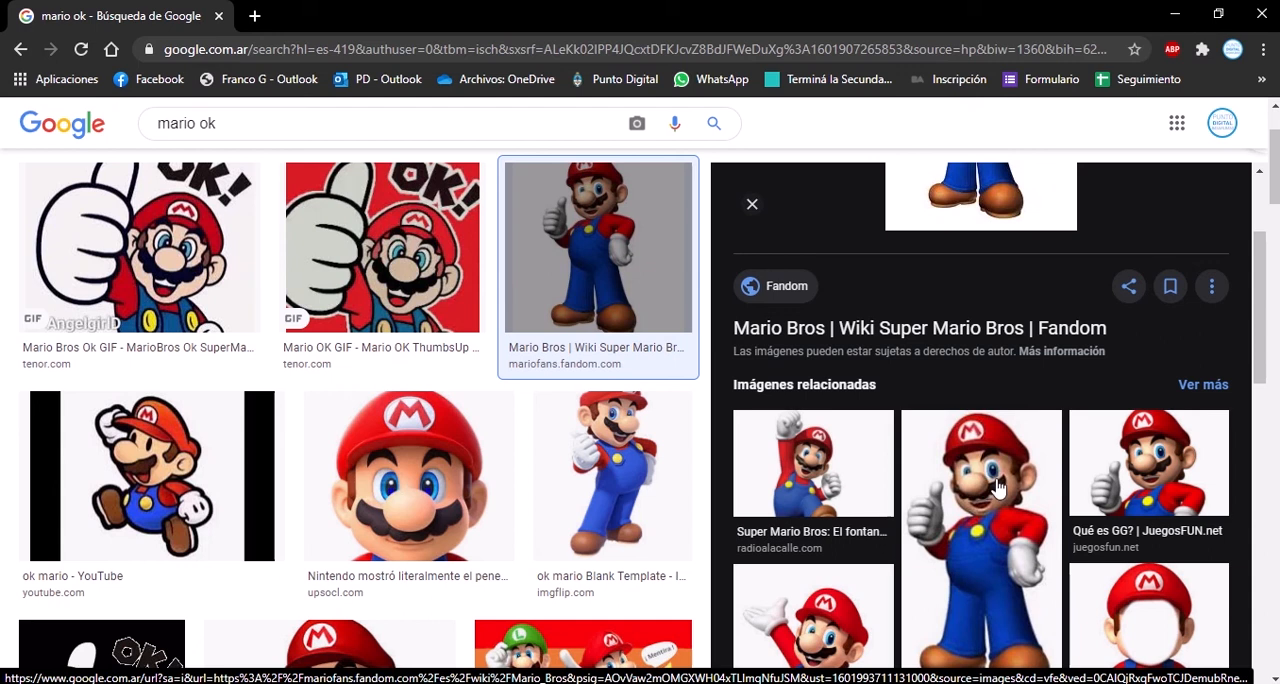
scroll(1017, 291, "up", 1)
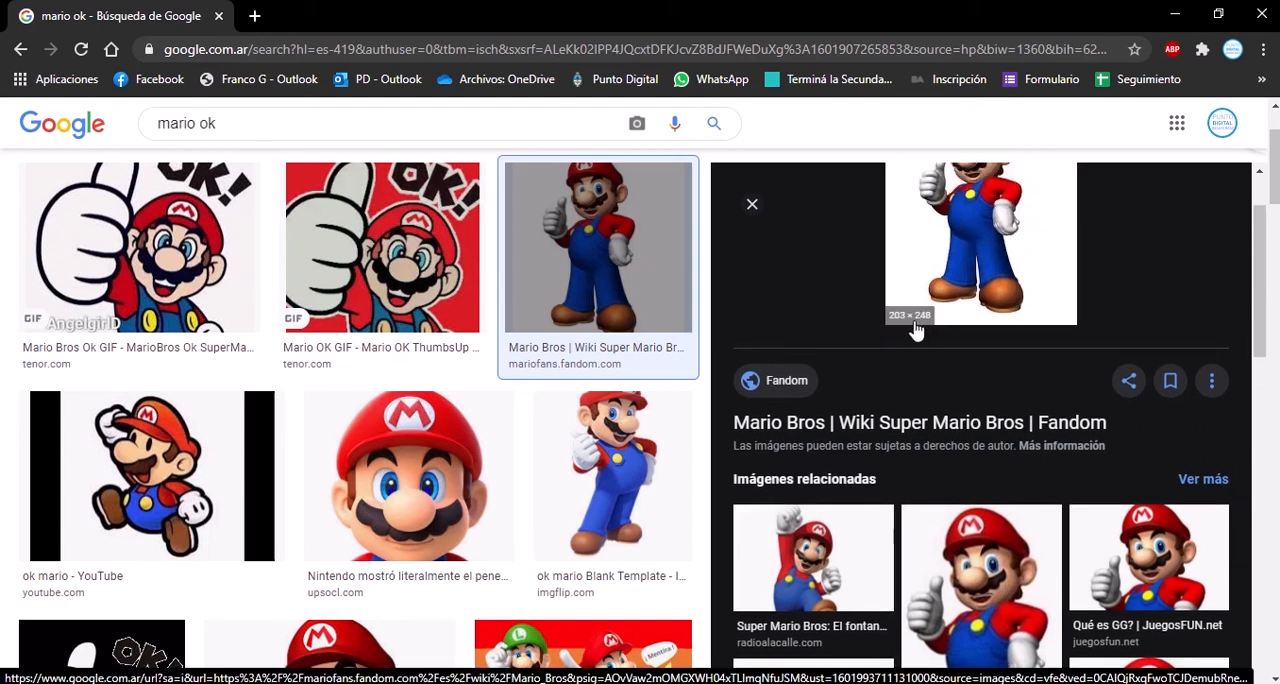
scroll(930, 340, "down", 3)
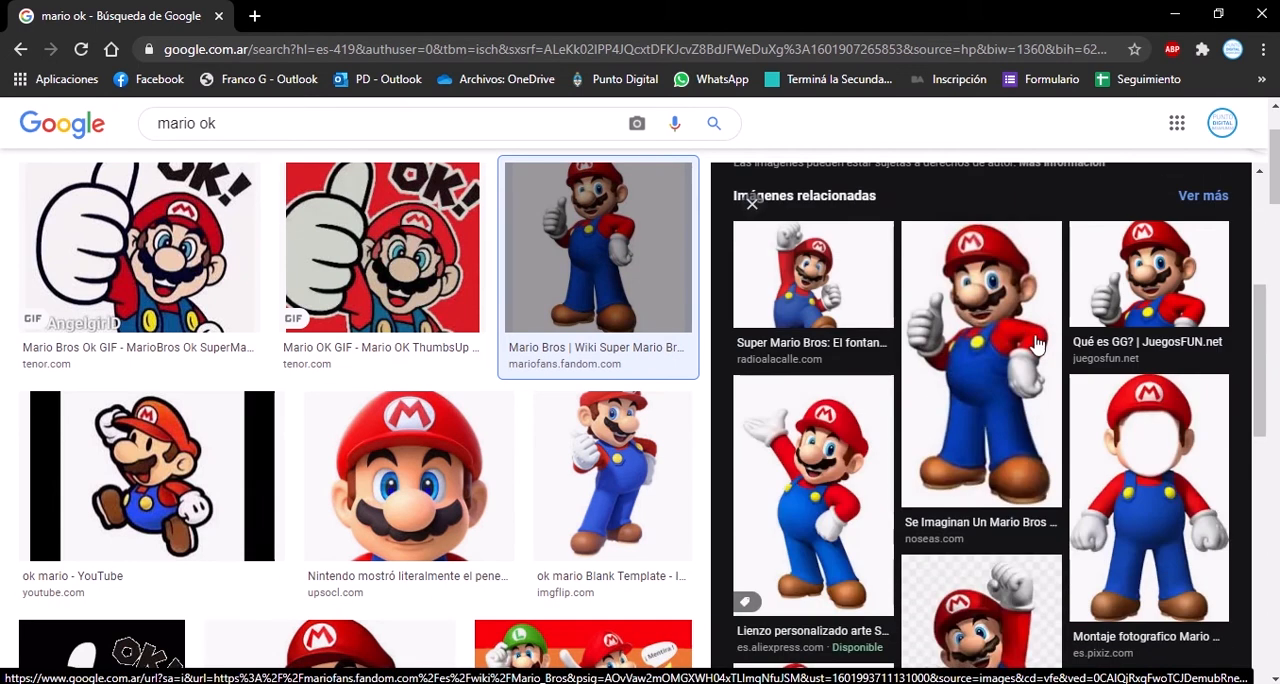
Preview the related JuegosFUN.net picture and the ucxinwen.com thumbs-up Mario picture to compare their pixel dimensions.
left_click(1145, 272)
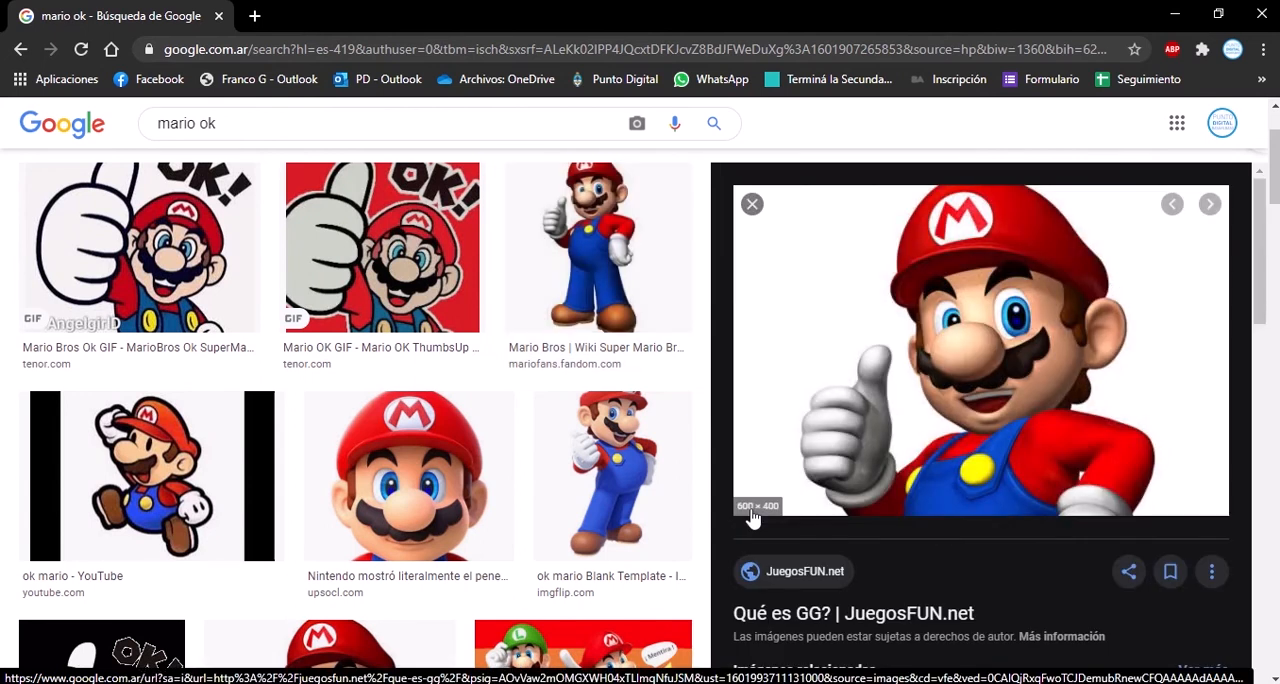
scroll(815, 400, "down", 5)
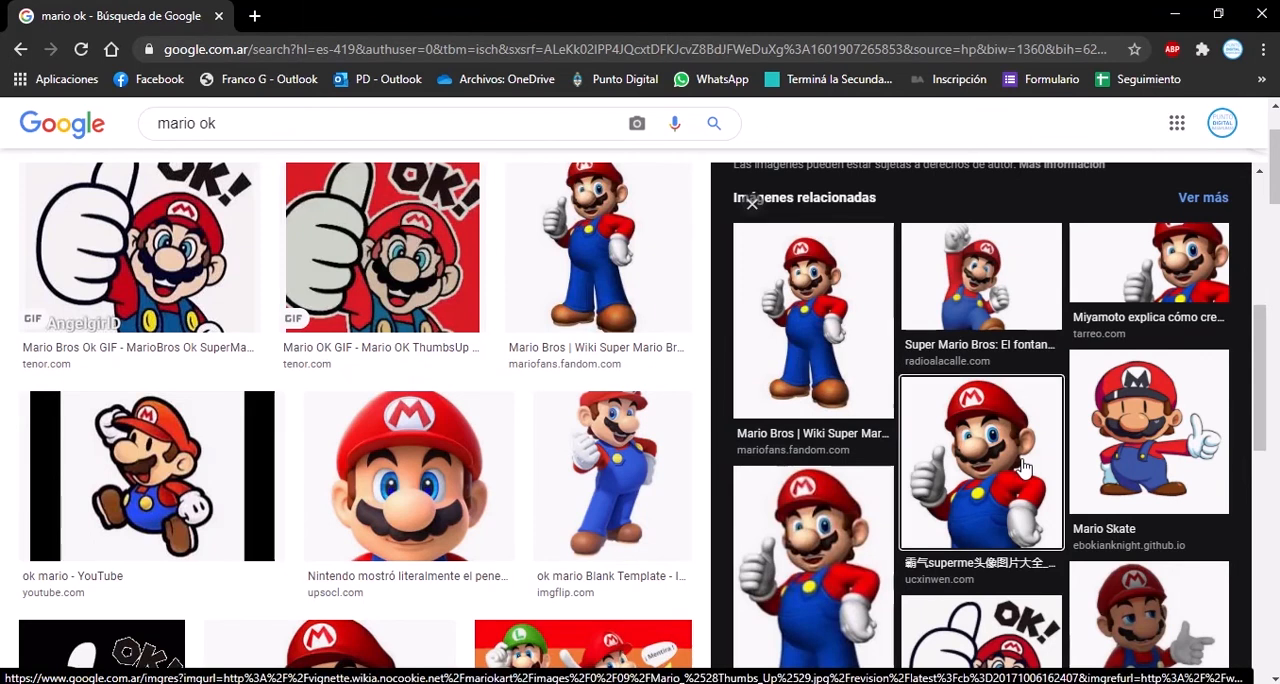
left_click(916, 470)
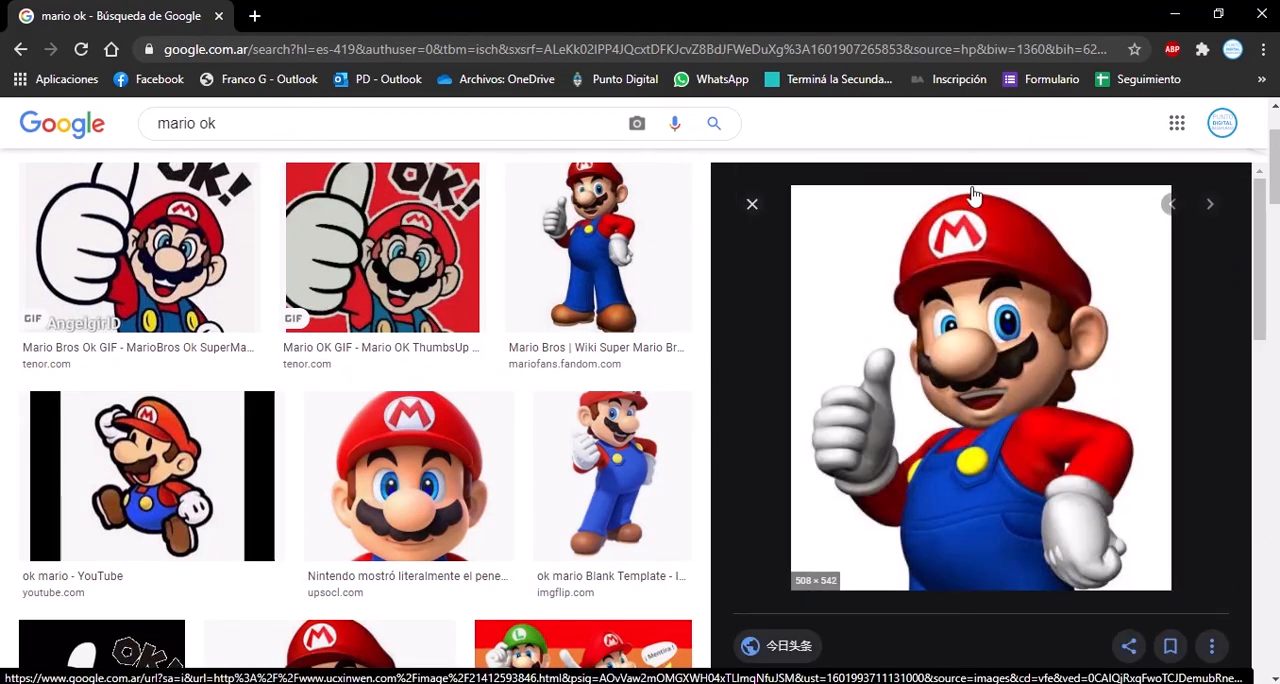
Open the previewed thumbs-up Mario image at full size in a new browser tab and switch to it.
right_click(920, 384)
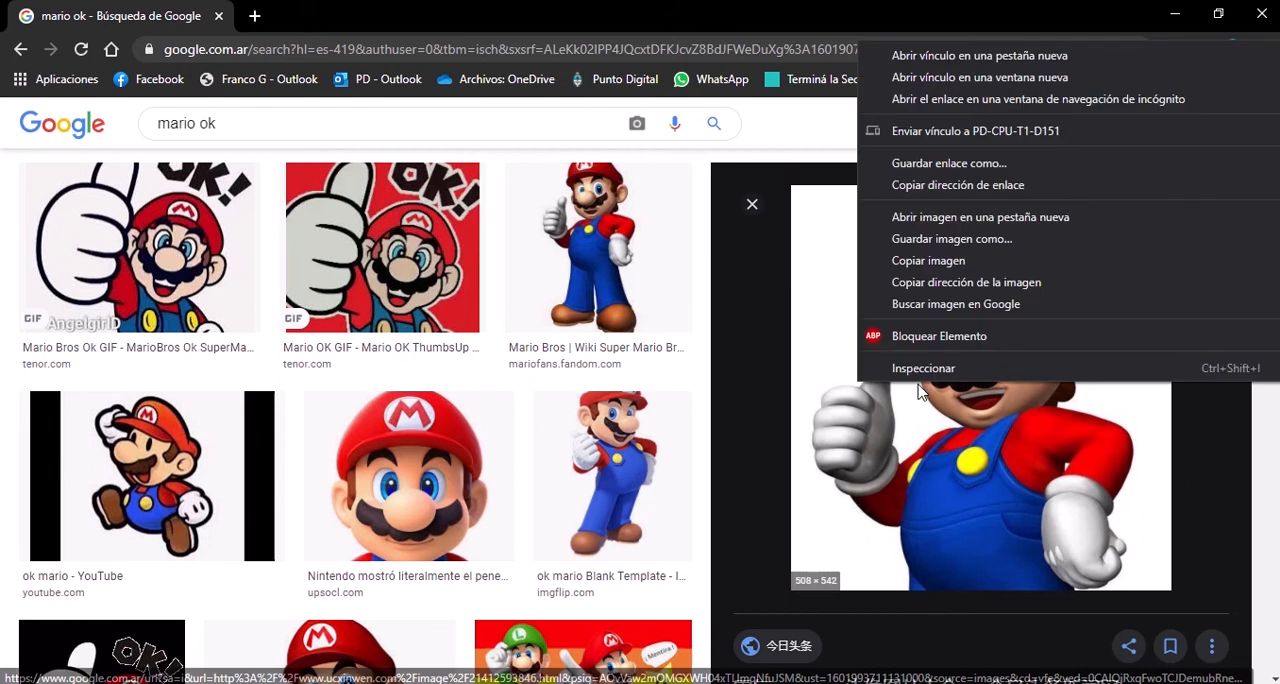
left_click(966, 217)
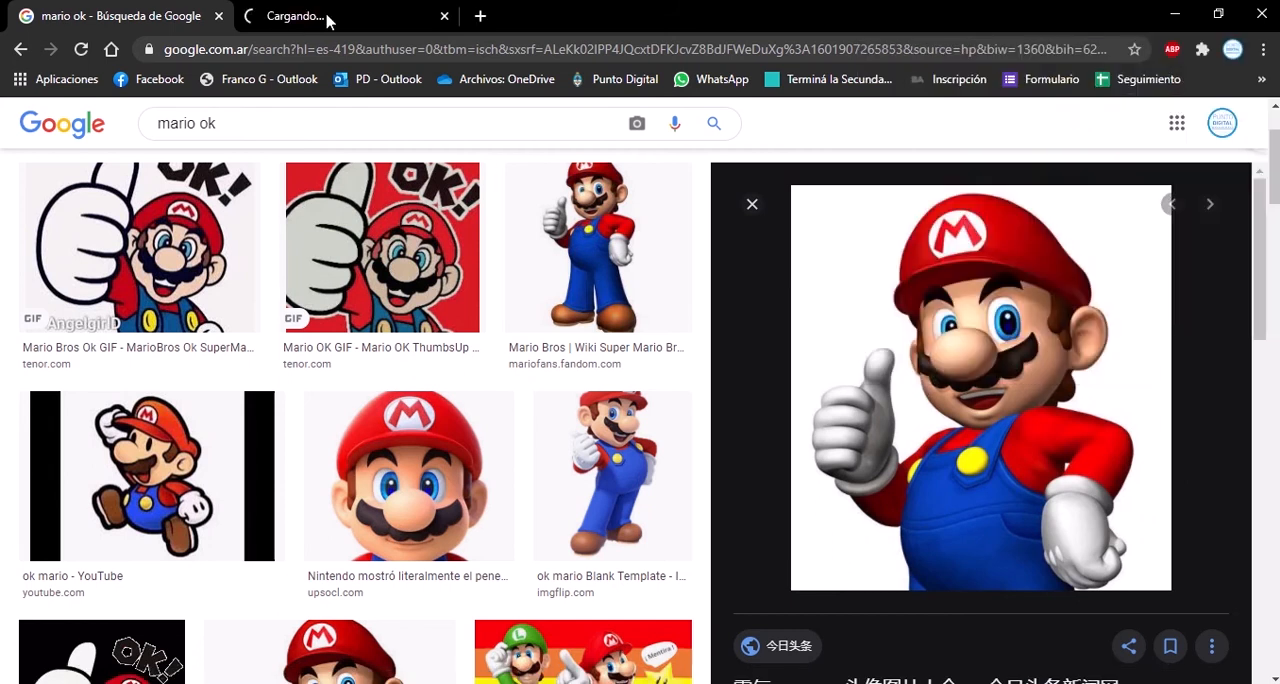
left_click(325, 16)
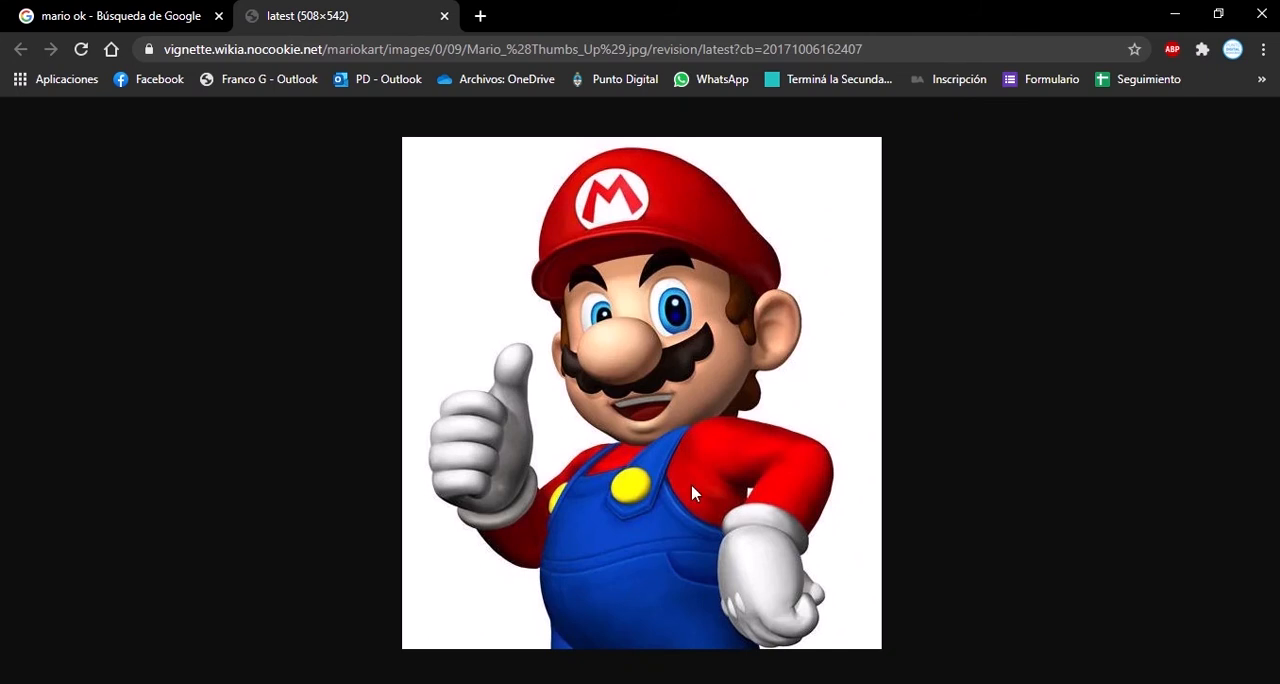
Bring up the save dialog for the full-size Mario image and dismiss it without saving.
right_click(627, 344)
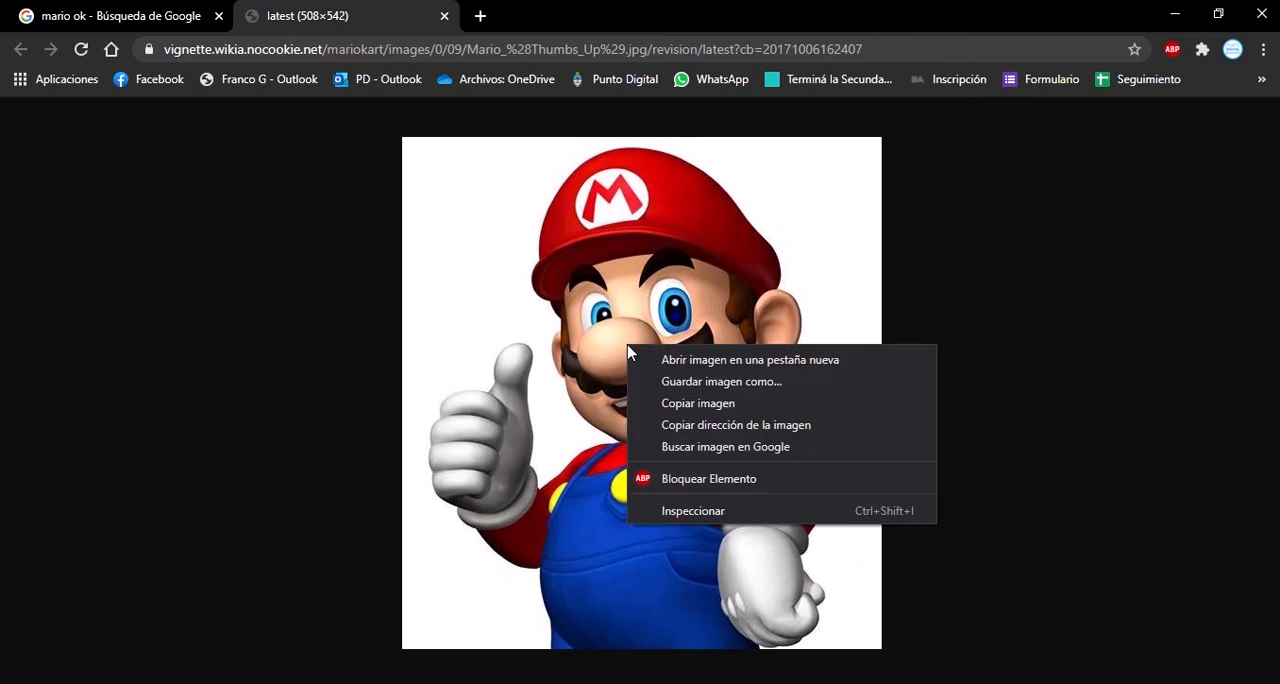
left_click(706, 381)
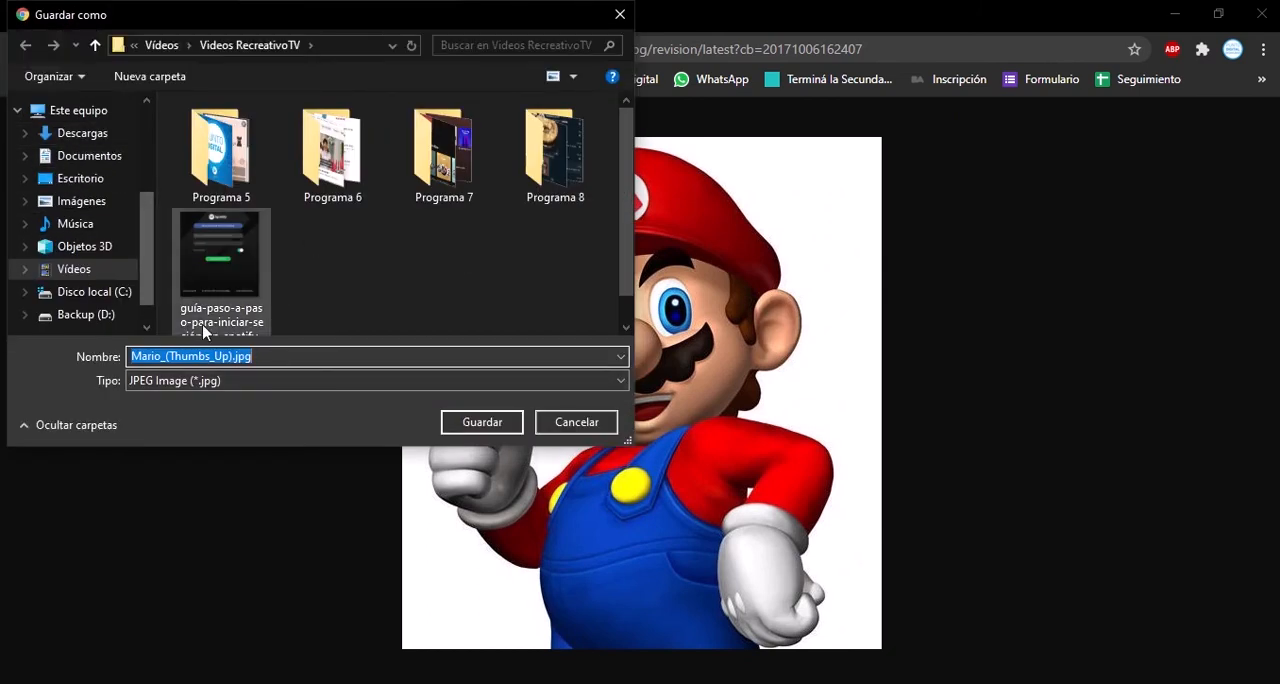
left_click(620, 16)
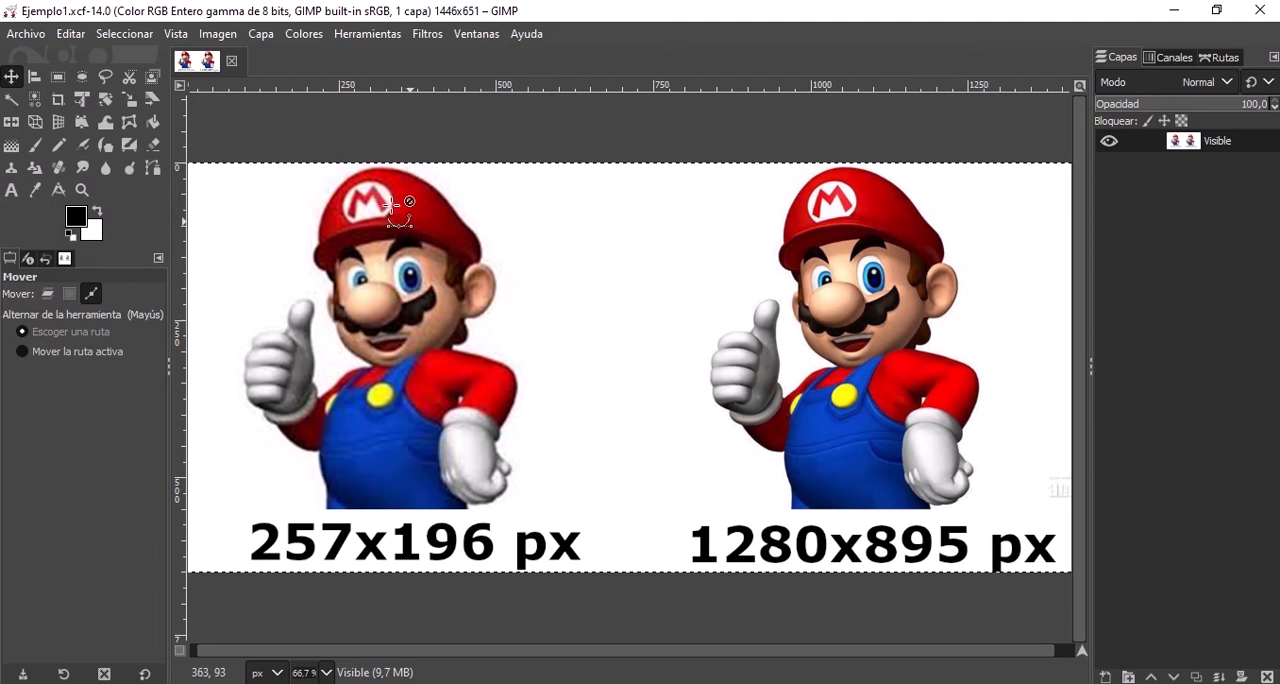
Close the Ejemplo1.xcf image, start a new image and check which measurement units are available for its size.
left_click(231, 62)
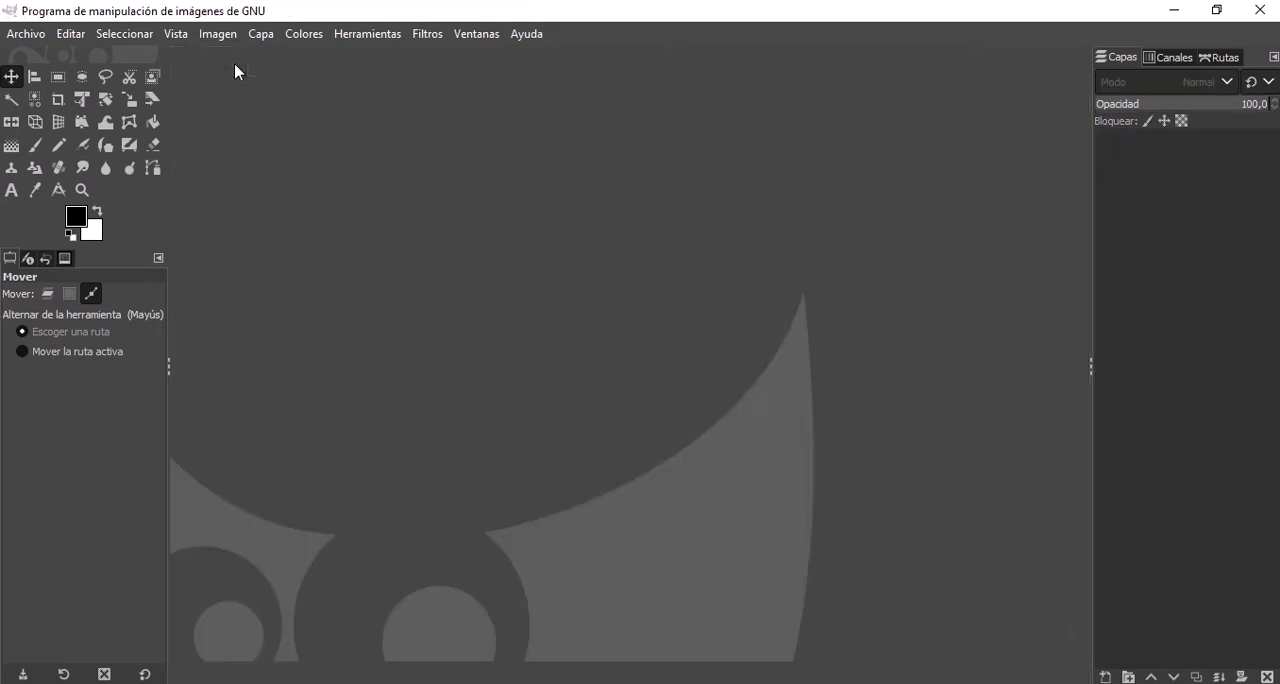
left_click(13, 38)
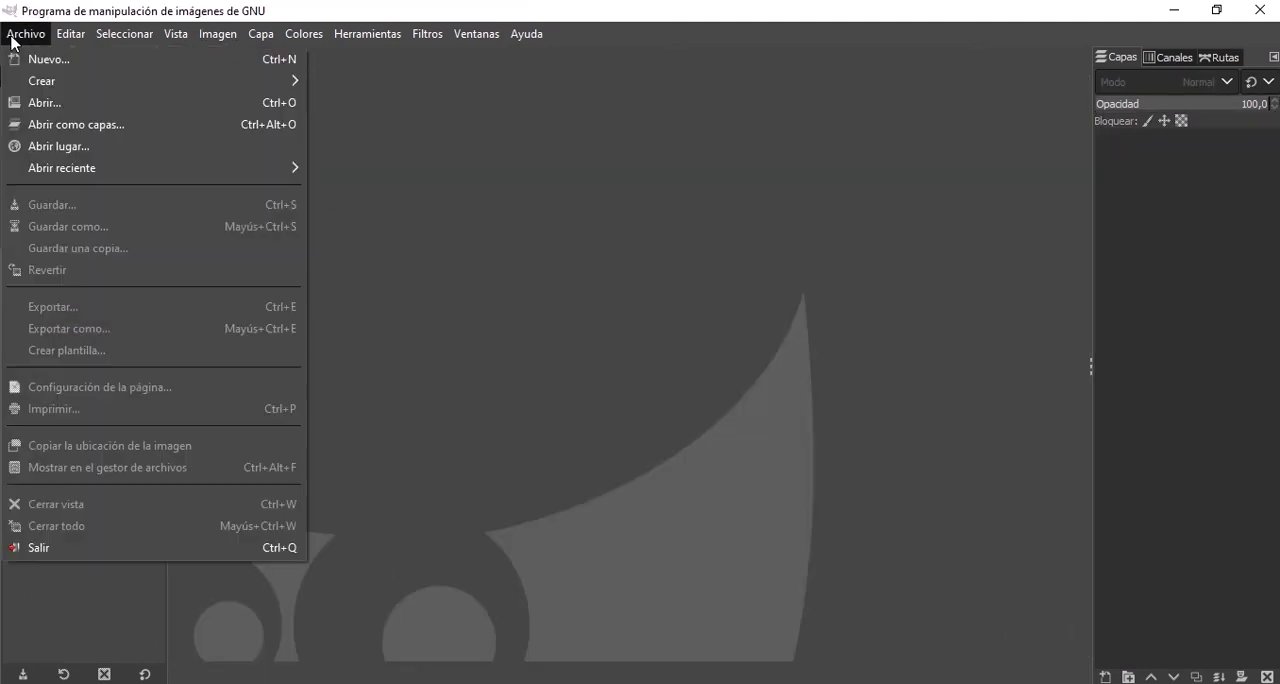
left_click(60, 62)
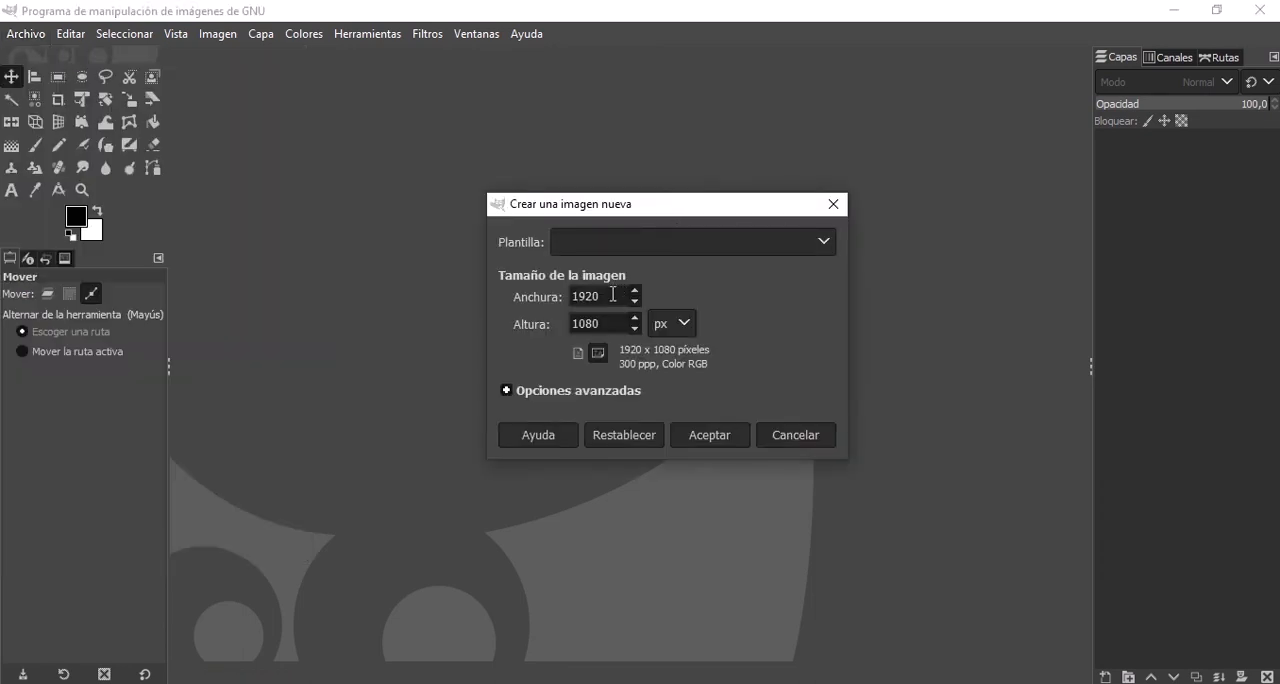
left_click(685, 339)
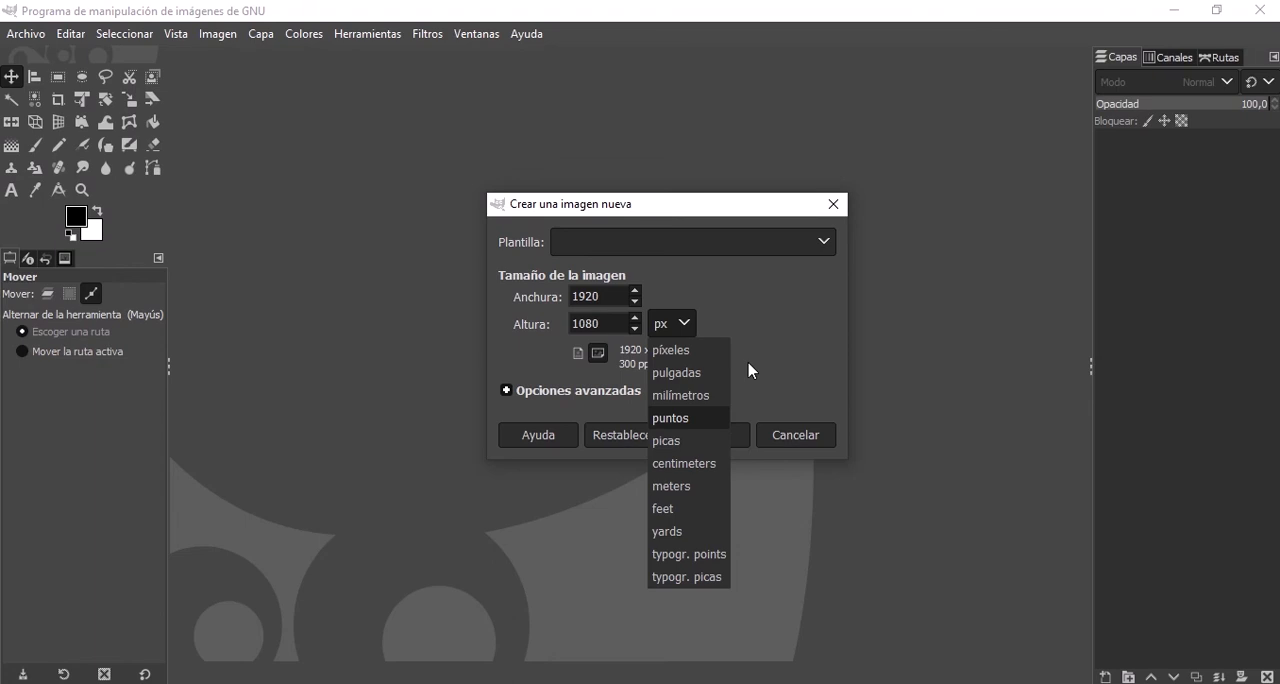
left_click(612, 295)
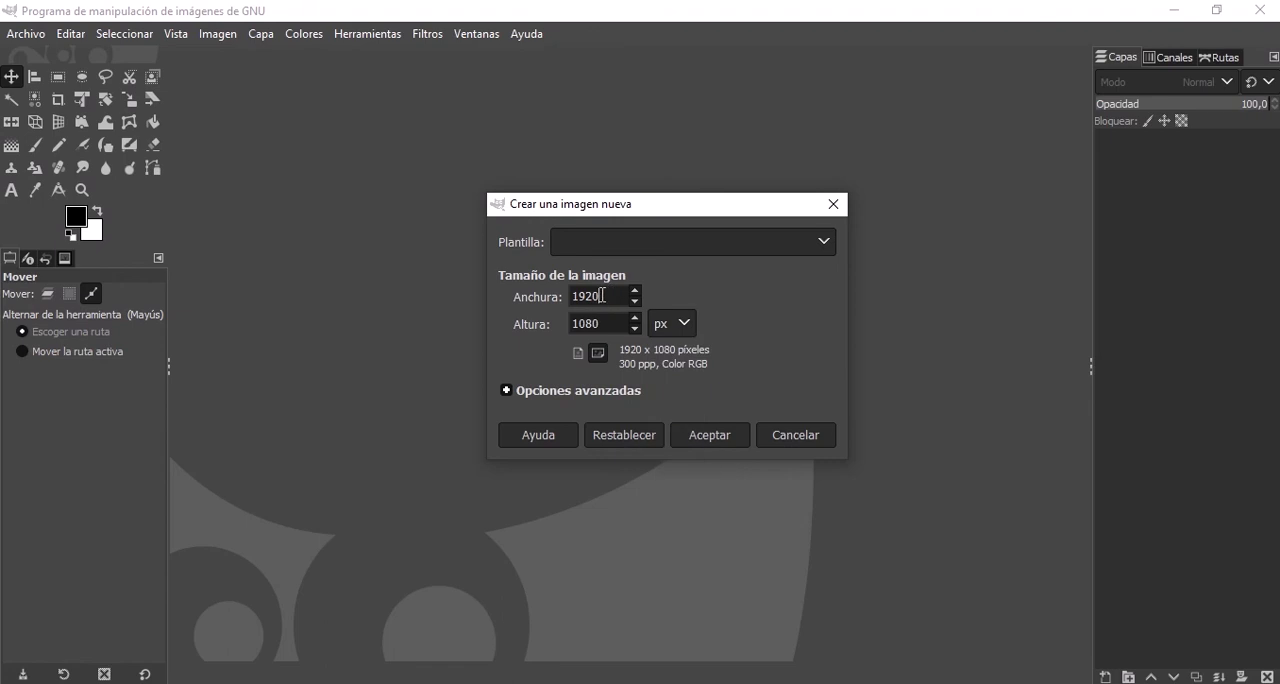
Apply the A4 (300 ppi) template to the new image and set its size unit to centimeters.
left_click(705, 241)
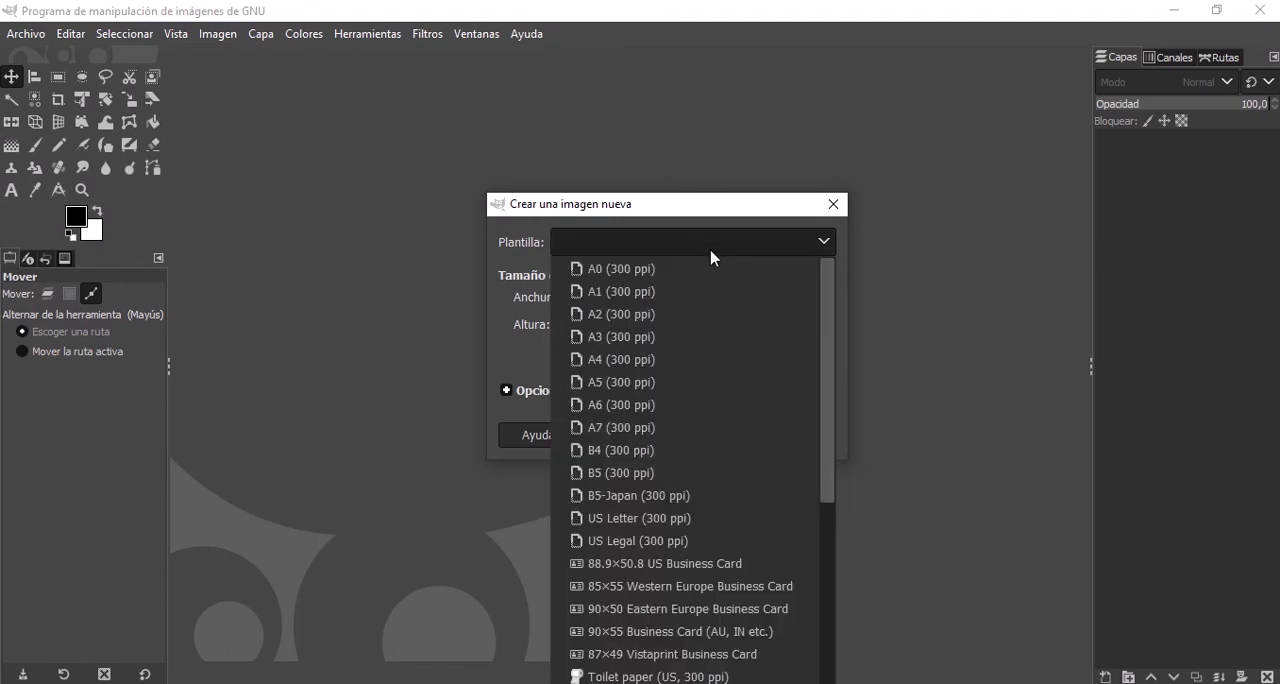
left_click(616, 361)
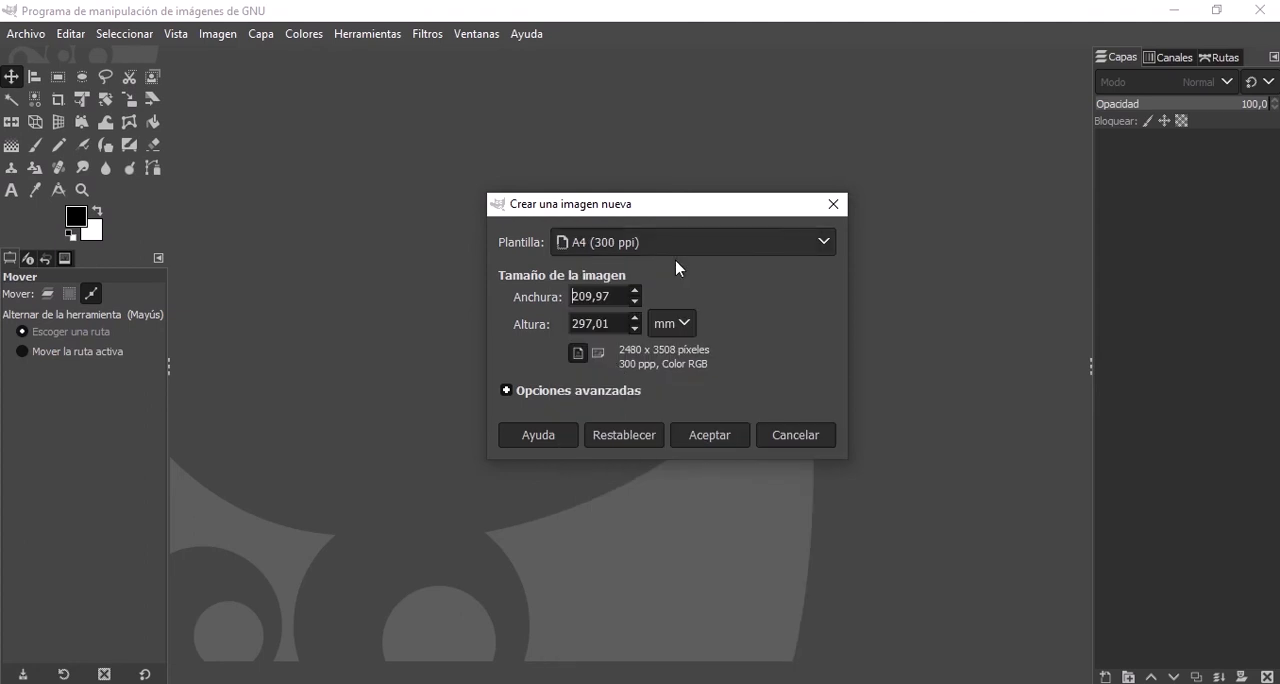
left_click(672, 331)
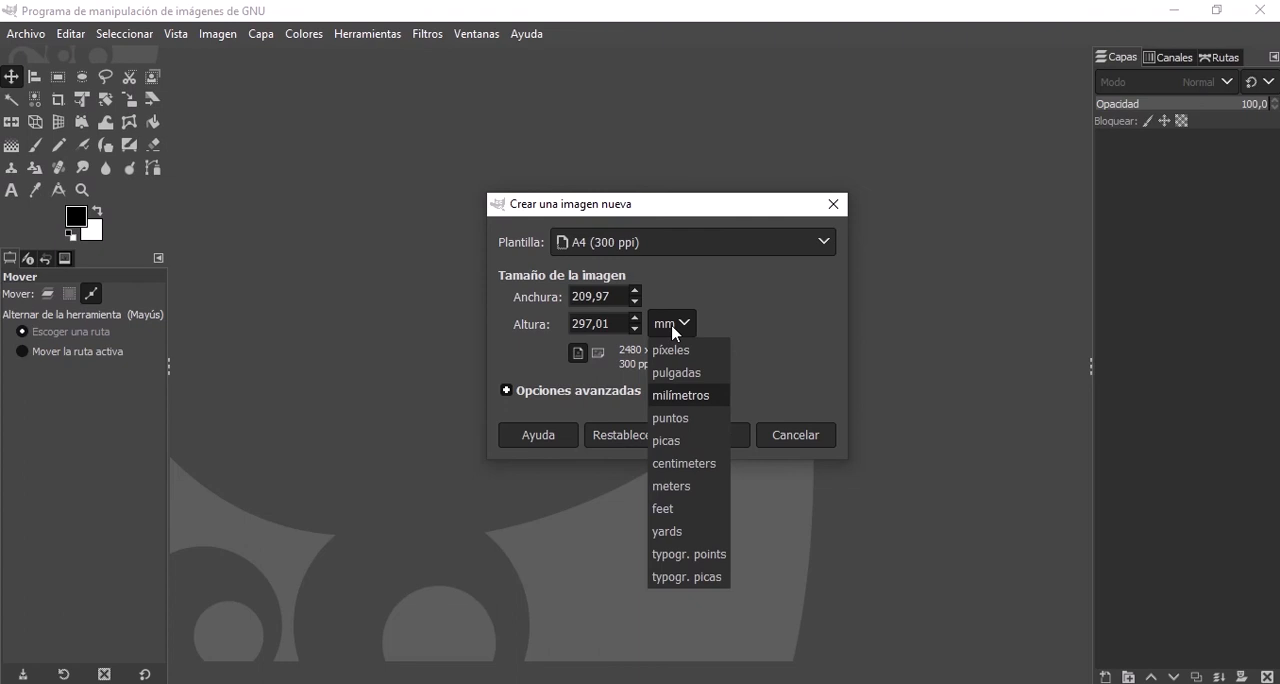
left_click(699, 465)
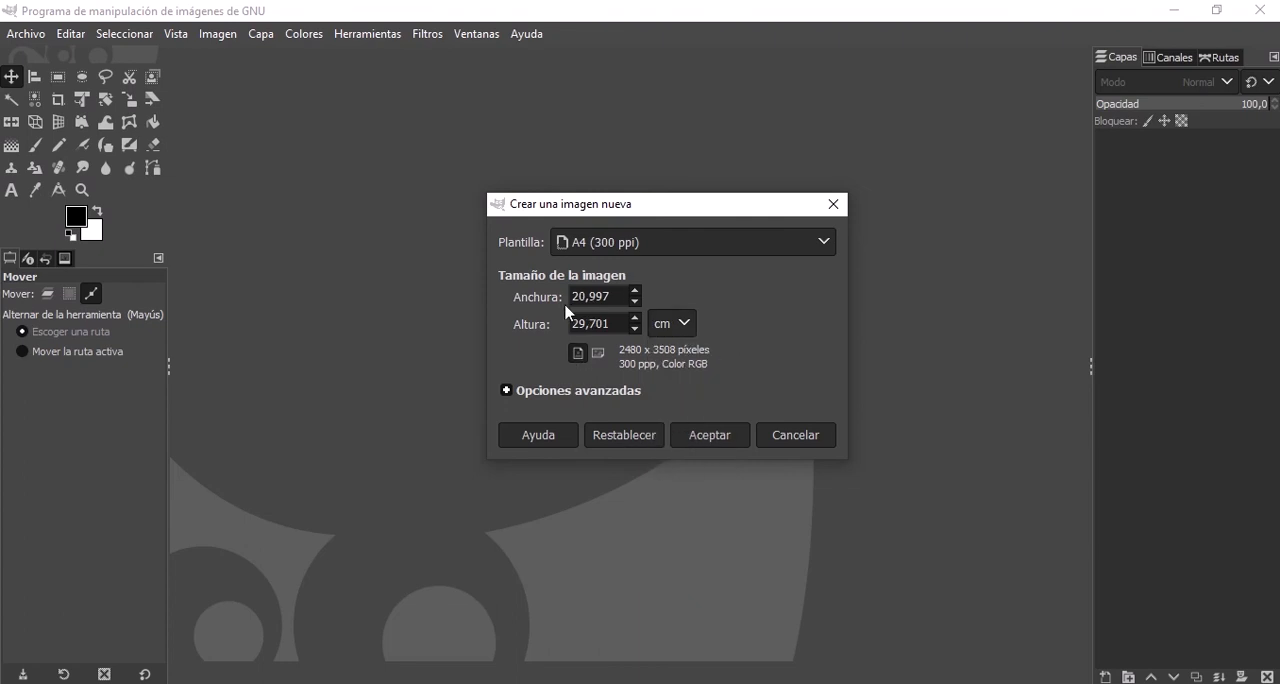
Expand the new image's advanced options, try the horizontal orientation and return to vertical.
left_click(587, 394)
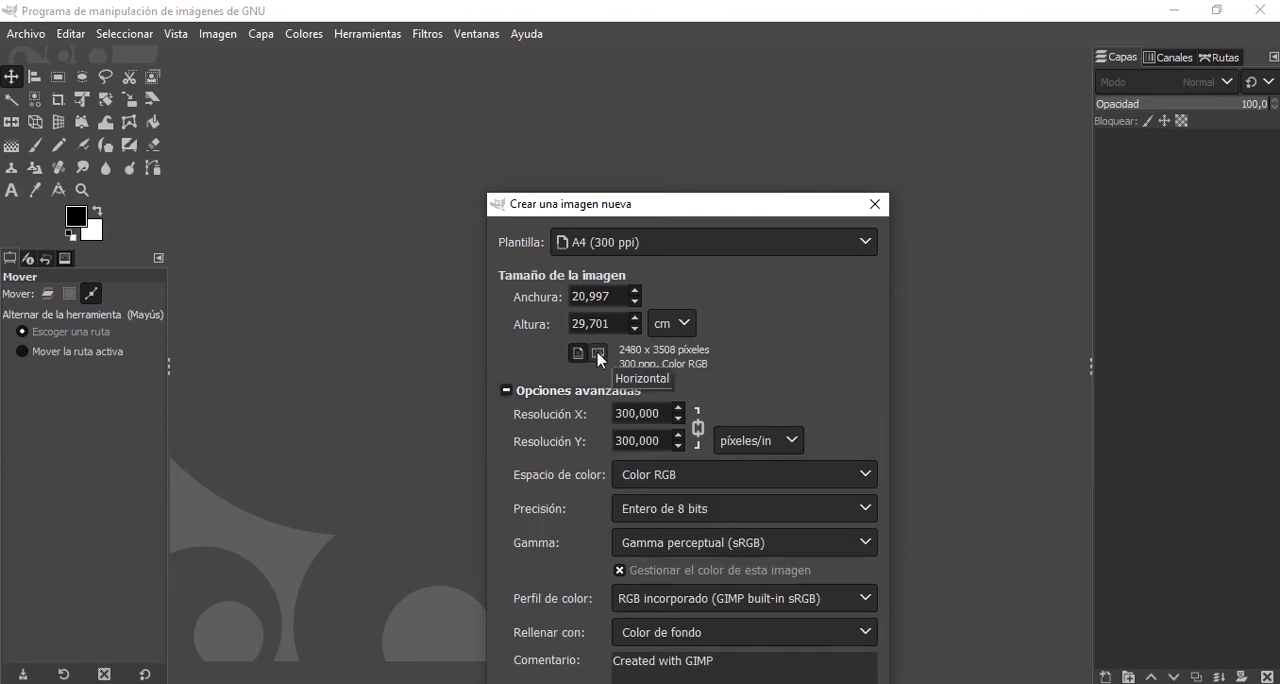
left_click(598, 354)
left_click(578, 353)
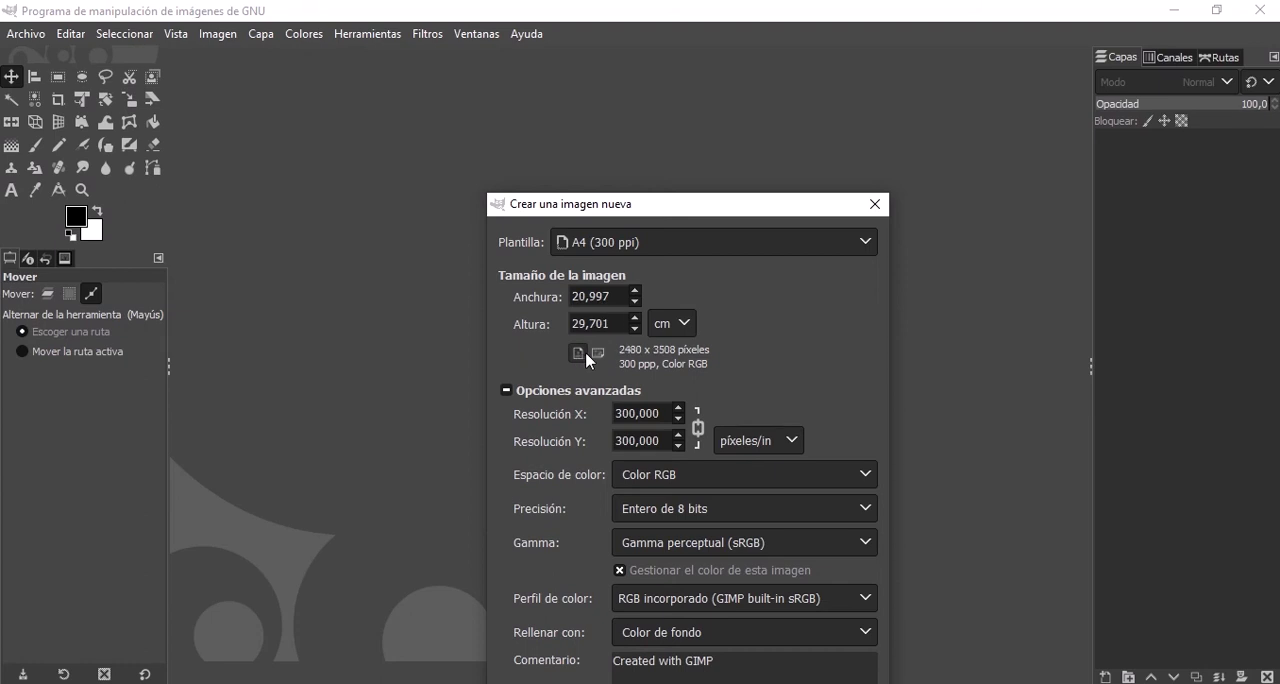
left_click_drag(667, 208, 665, 72)
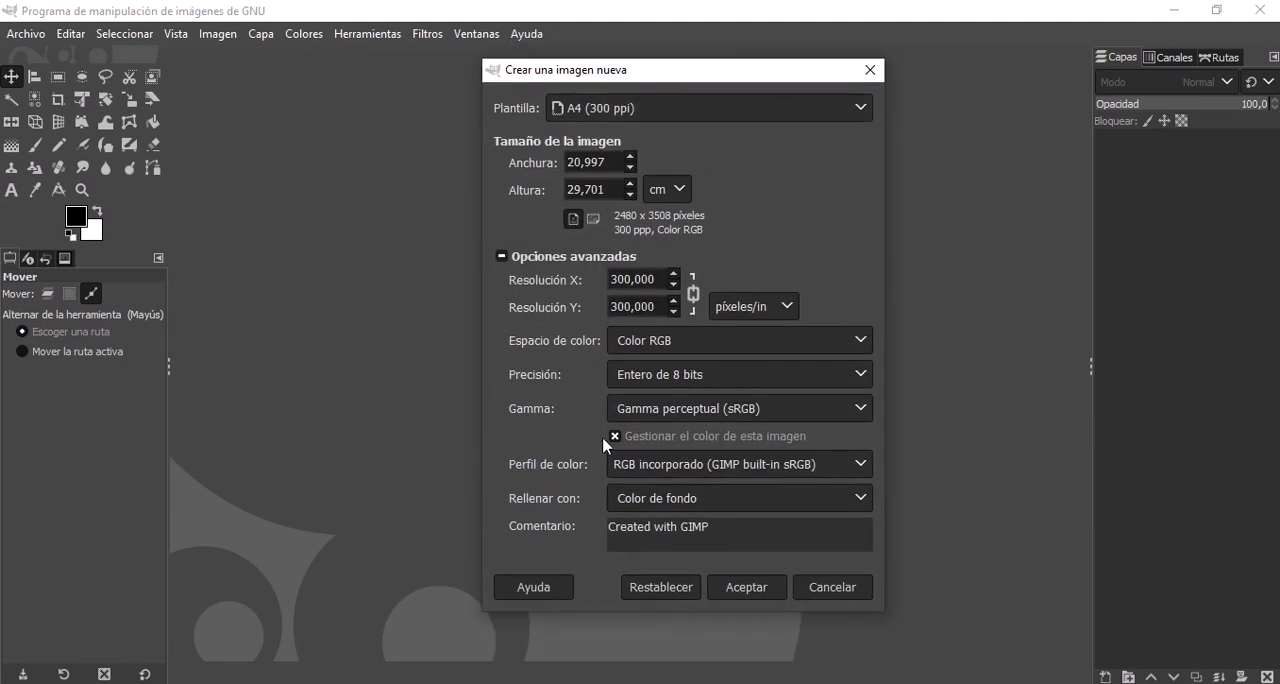
Set the new image's fill to Transparencia and create the A4 image.
left_click(639, 503)
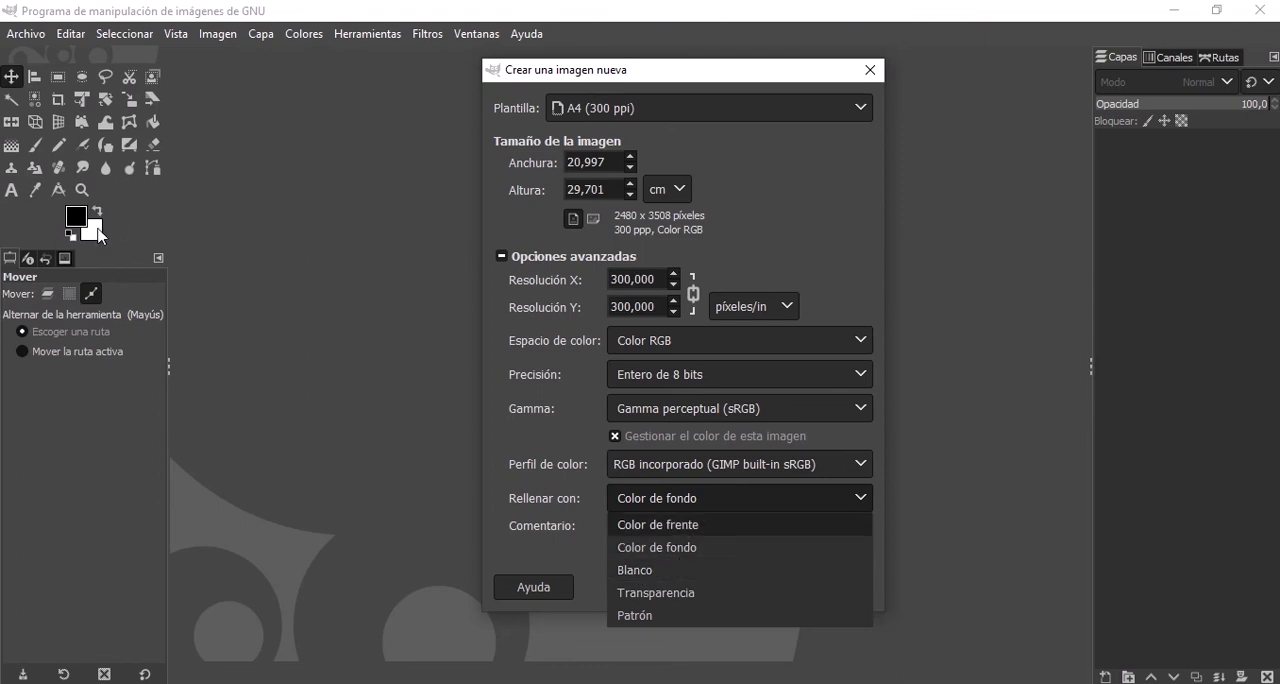
left_click(694, 598)
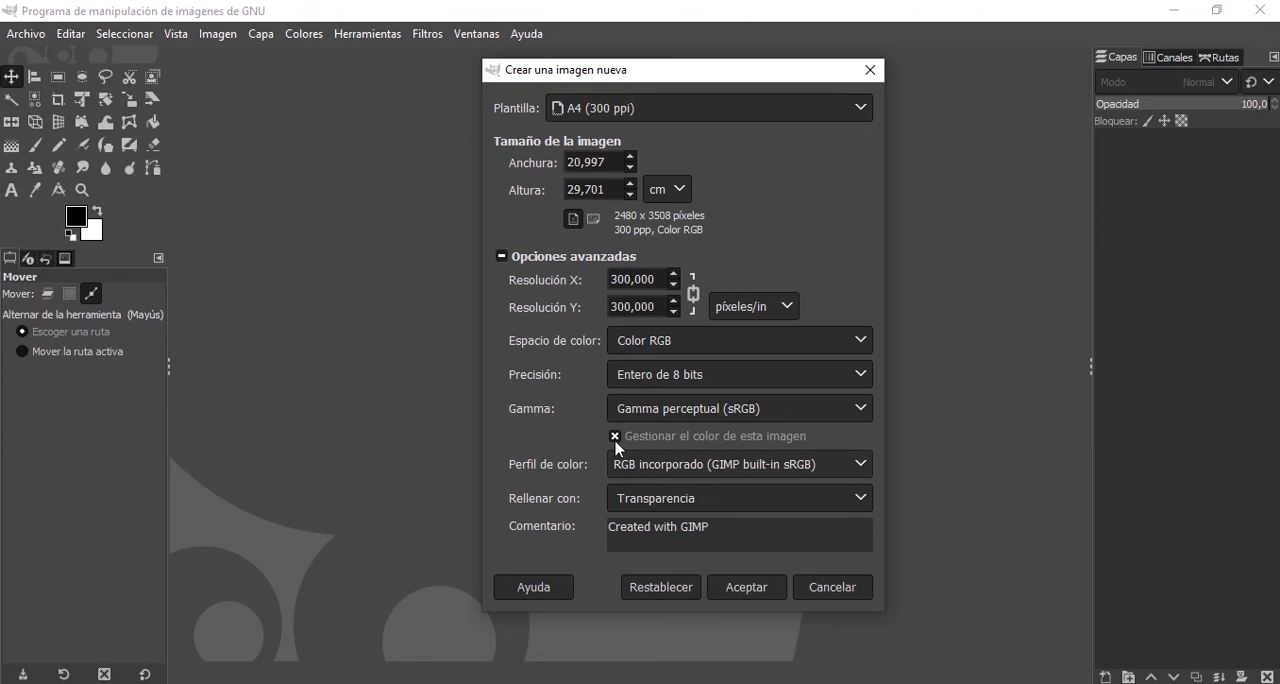
left_click(517, 258)
left_click(517, 258)
left_click(752, 588)
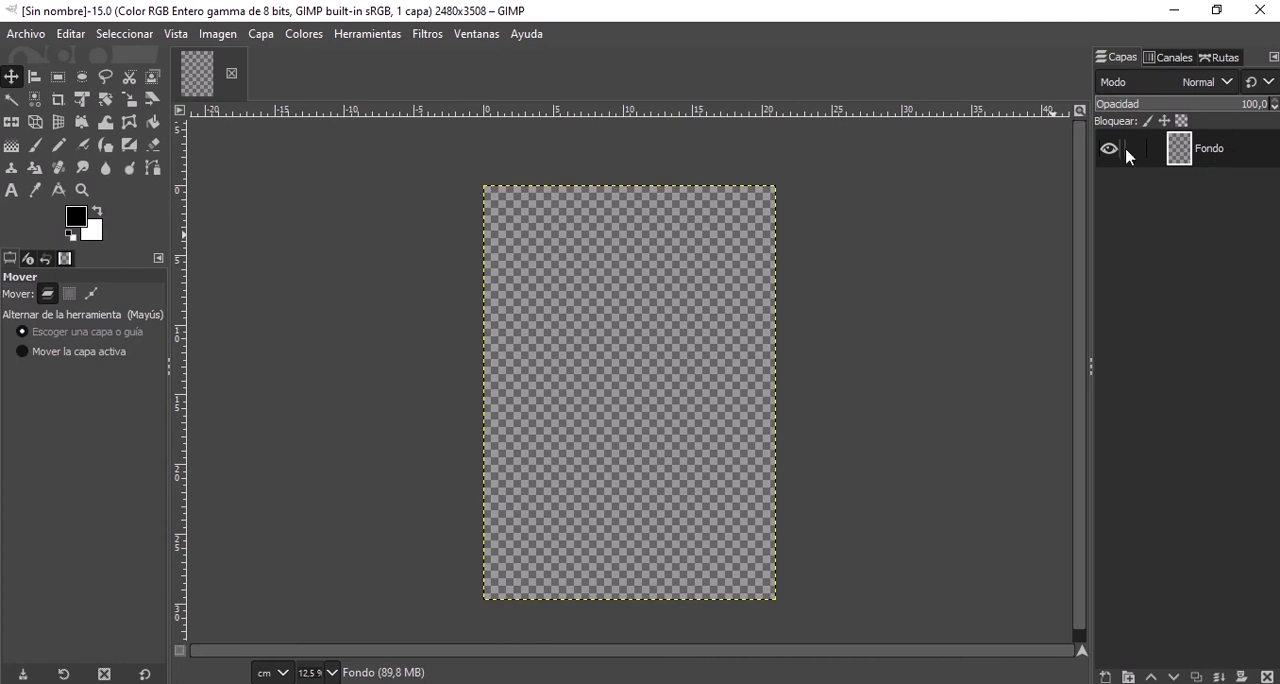
left_click(22, 36)
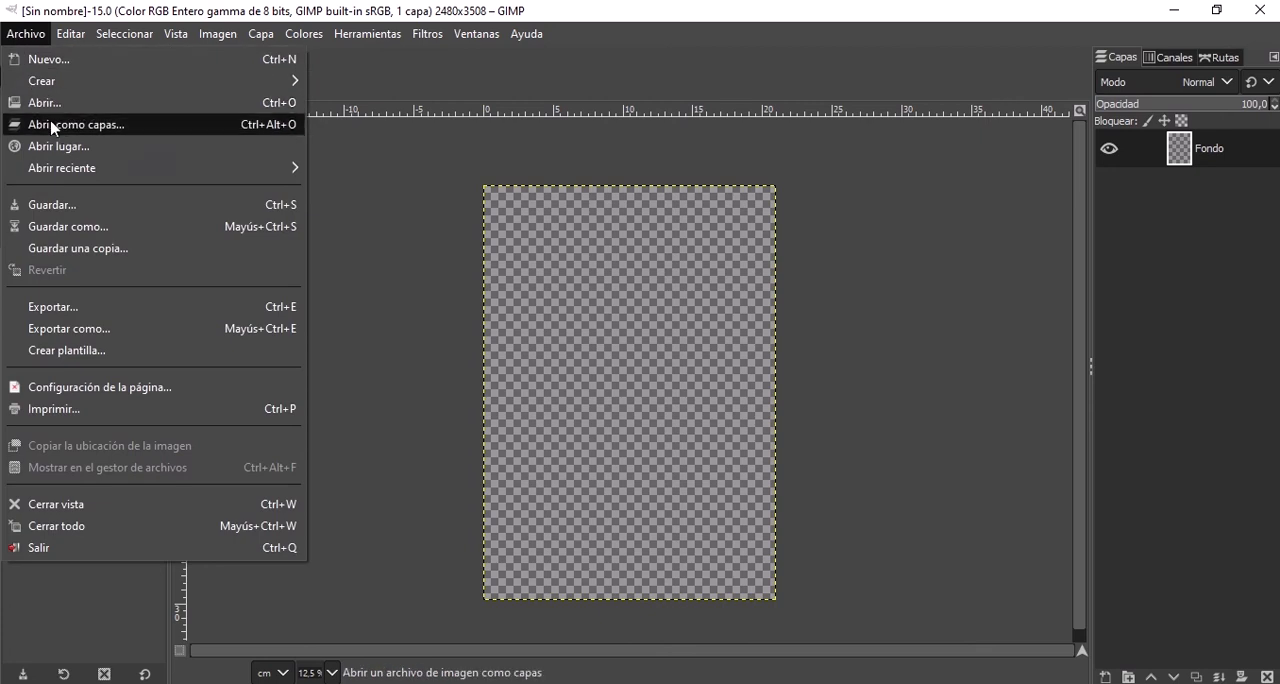
mouse_move(492, 3)
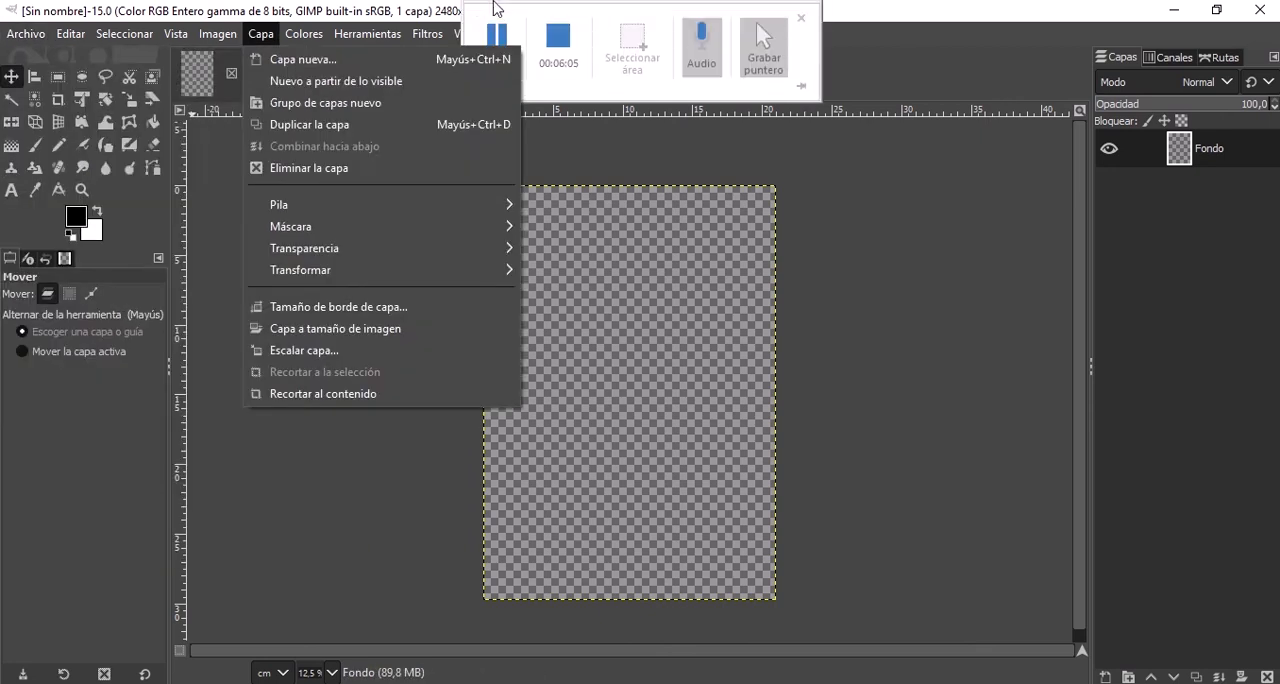
left_click(490, 29)
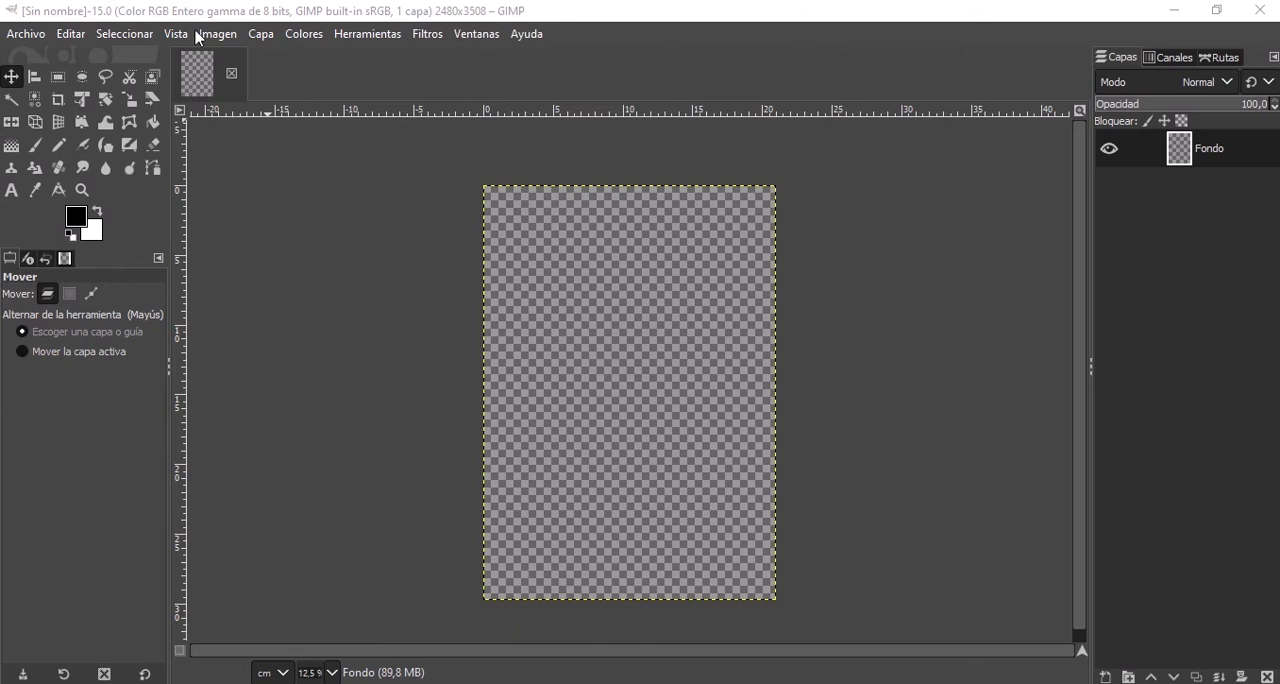
Open Portada.png from the Facebook folder as a separate image.
left_click(43, 37)
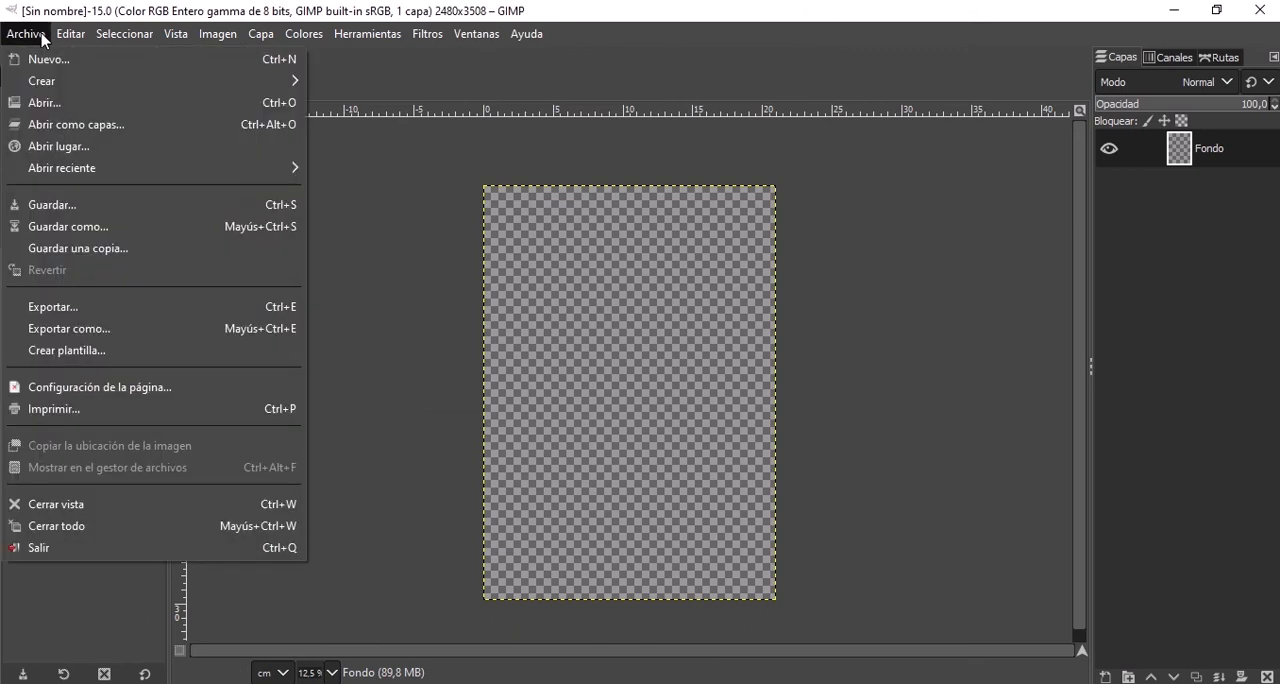
left_click(78, 103)
double_click(311, 137)
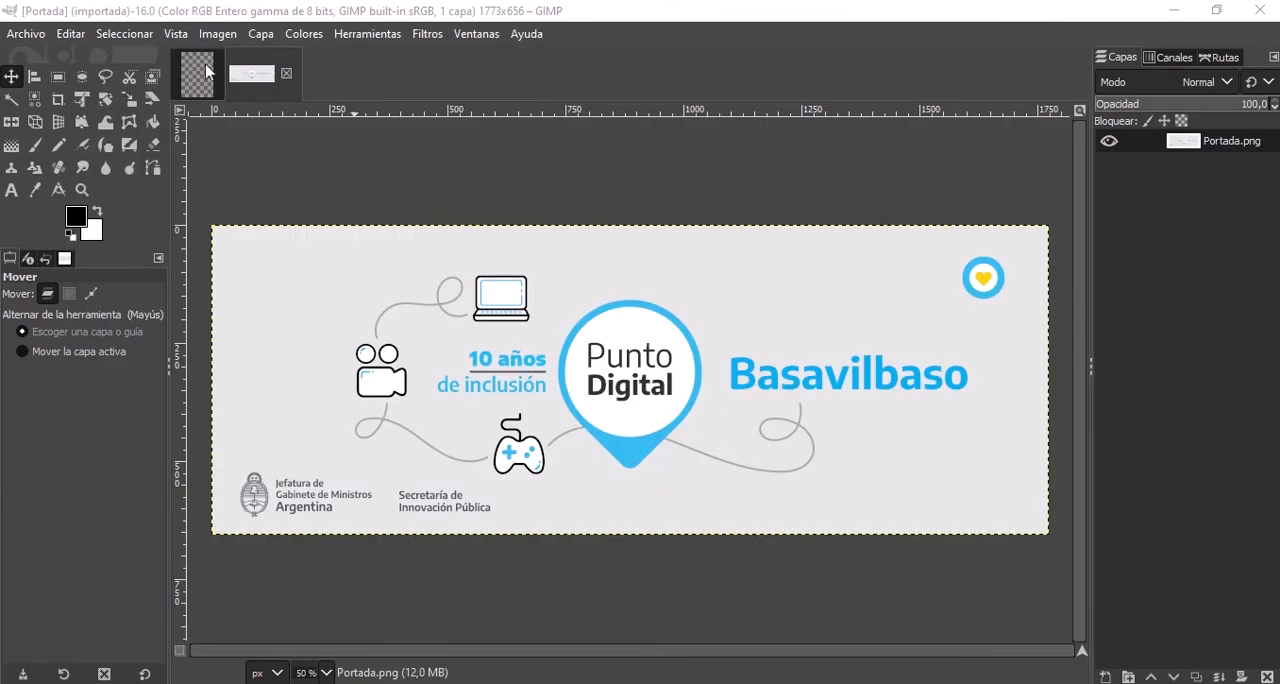
Switch back and forth between the blank A4 image and the Portada.png image to compare them.
left_click(190, 68)
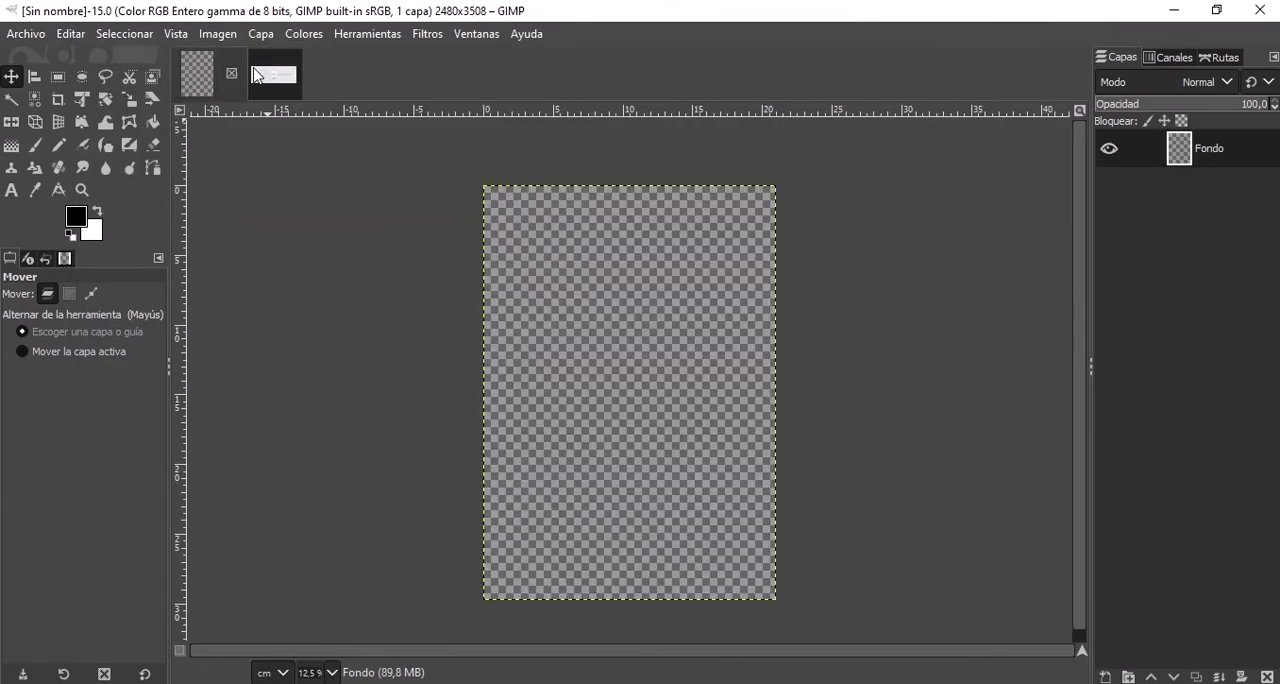
left_click(258, 75)
left_click(202, 78)
left_click(264, 88)
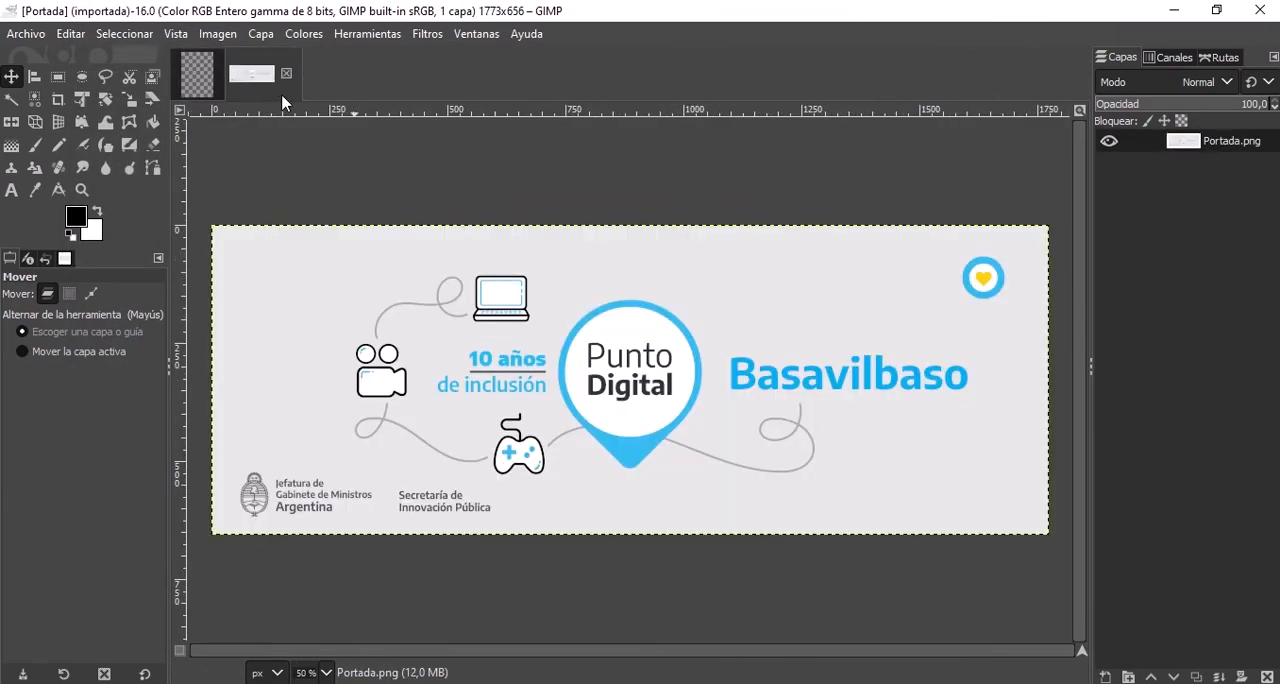
Return to the blank A4 image and open Portada.png in it as a layer.
left_click(197, 76)
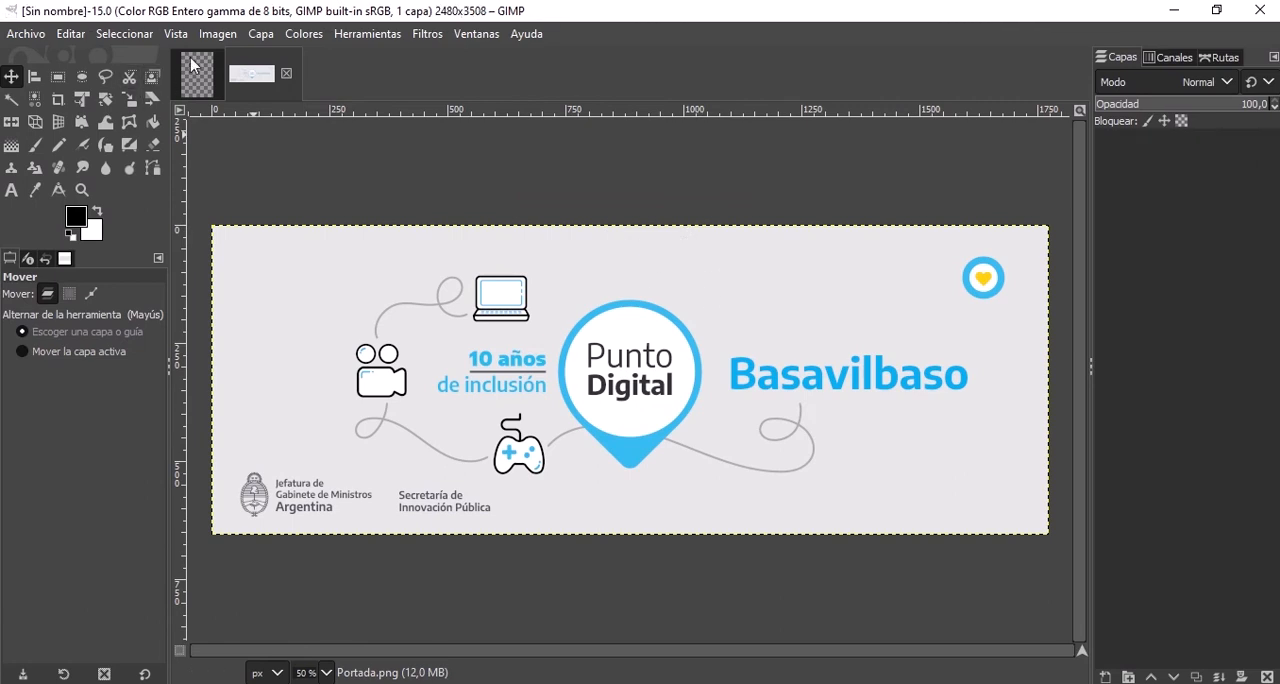
left_click(25, 34)
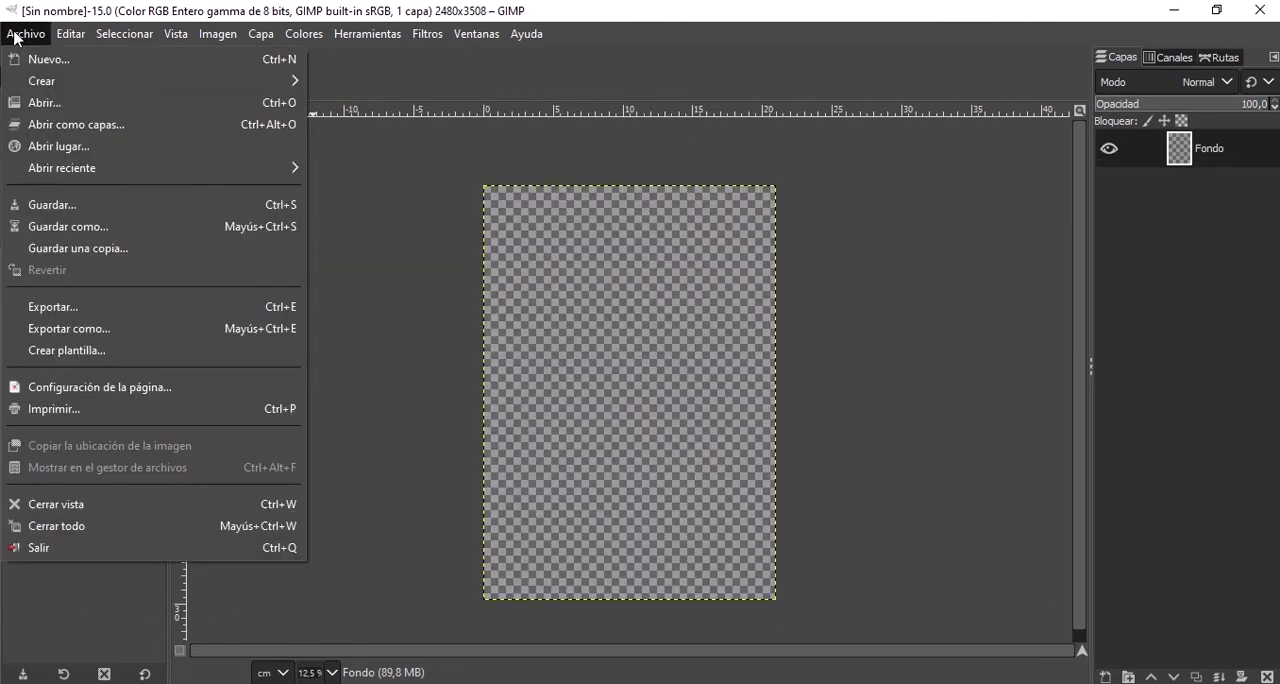
left_click(88, 126)
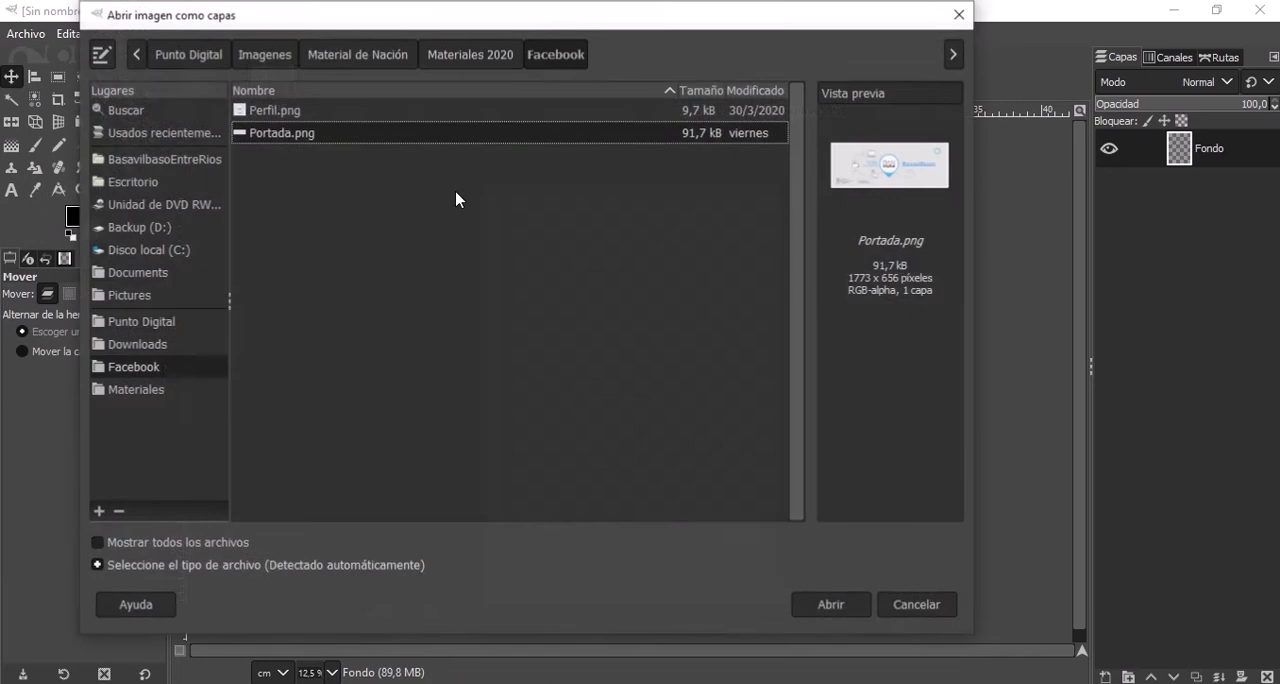
left_click(315, 115)
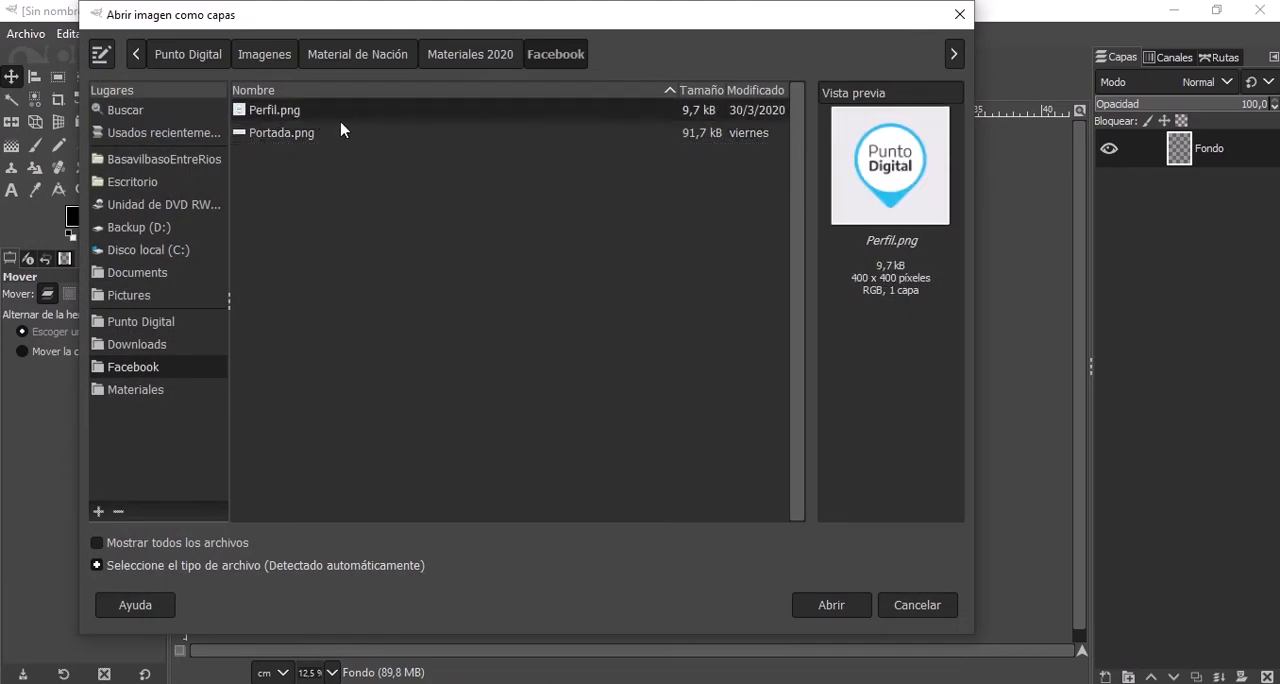
left_click(817, 605)
left_click(371, 140)
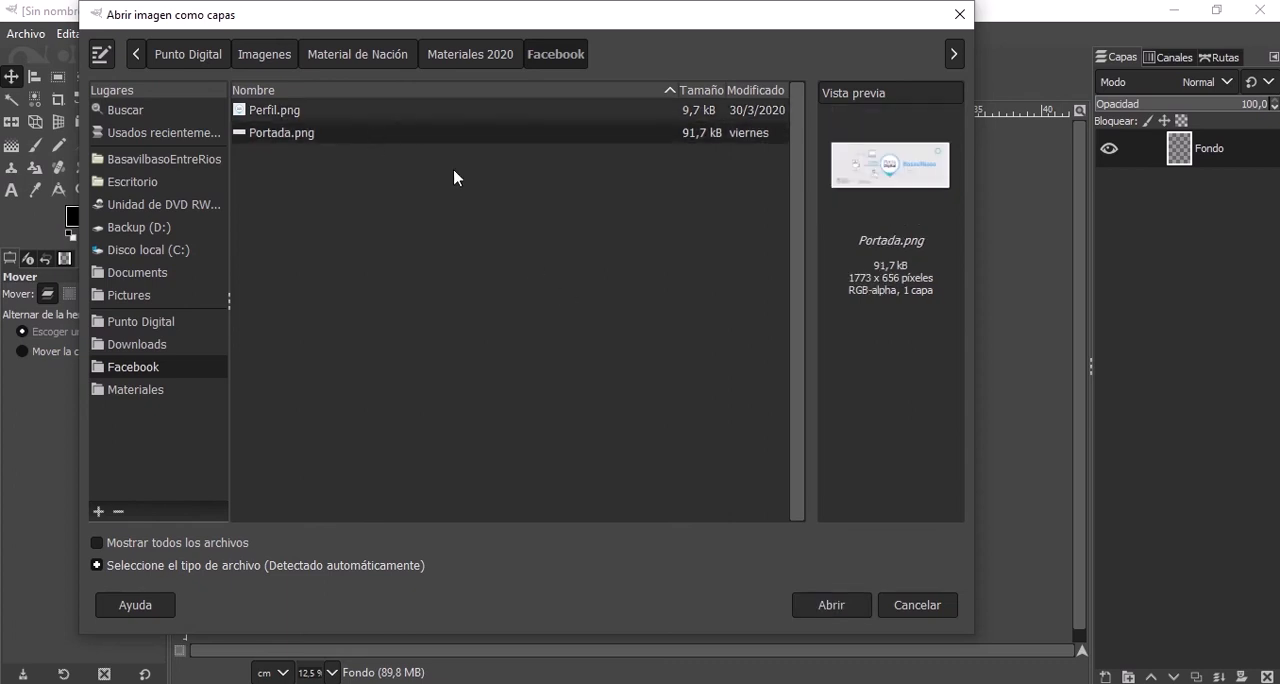
left_click(826, 604)
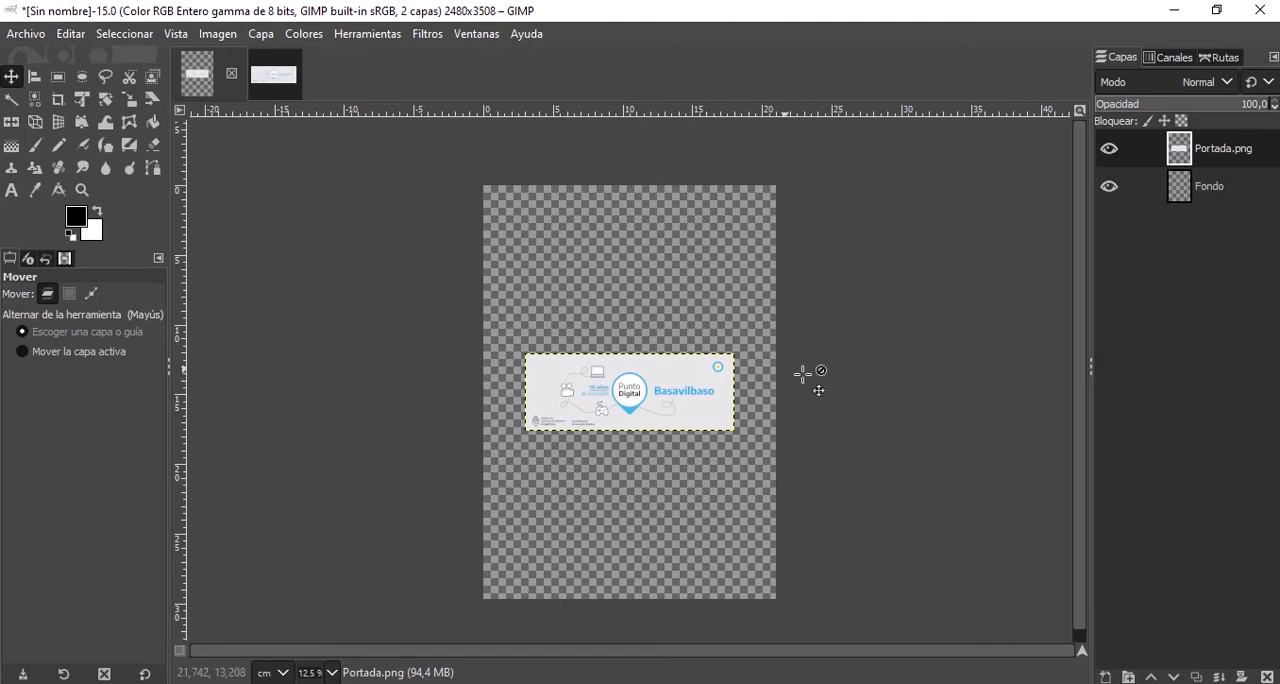
Alternate the active layer between Fondo and Portada.png to examine each layer's extent on the canvas.
left_click(1222, 192)
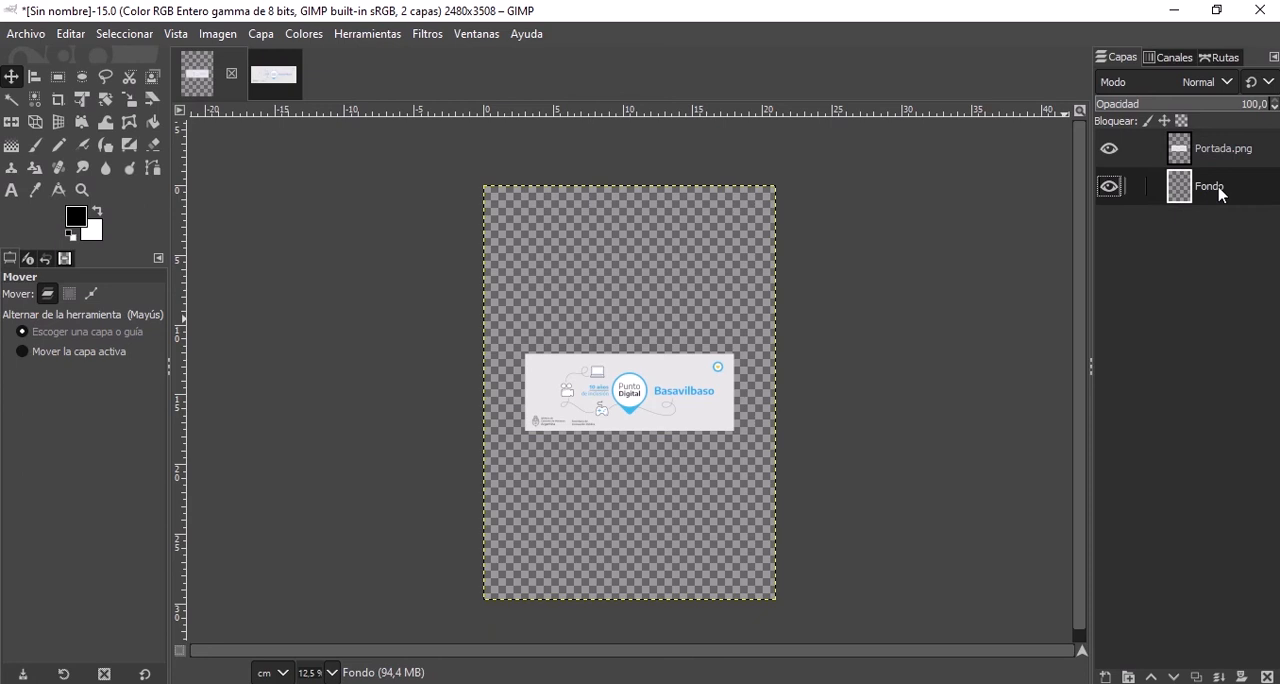
left_click(1232, 158)
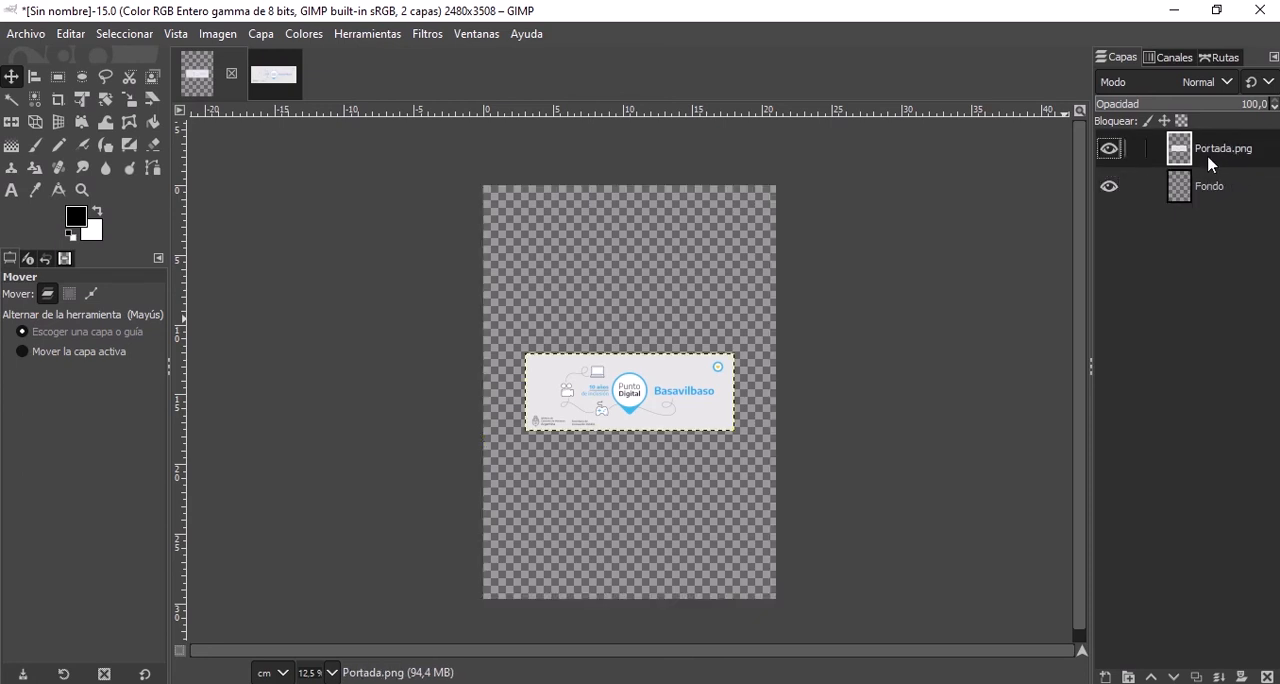
left_click(1207, 195)
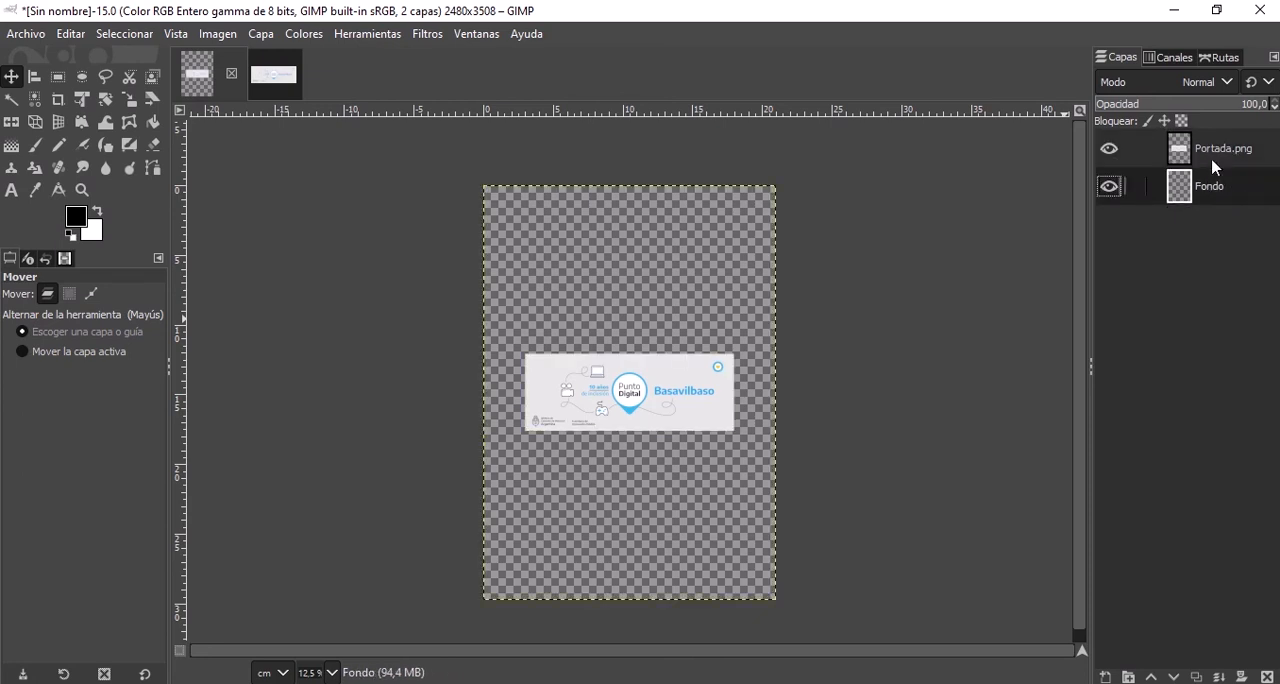
left_click(1211, 162)
left_click(1214, 192)
left_click(1202, 162)
left_click(1209, 184)
left_click(1206, 150)
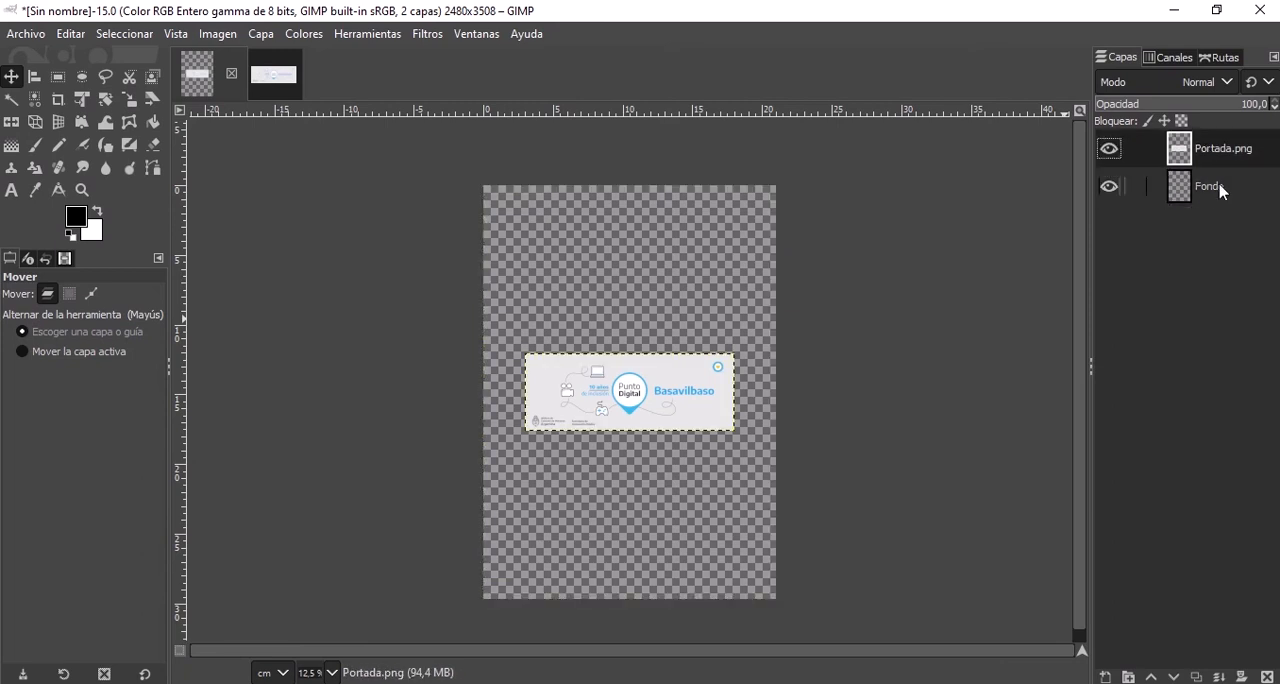
left_click(1219, 190)
left_click(1212, 151)
Open Perfil.png from the Facebook folder as another layer in the A4 image.
left_click(36, 36)
left_click(62, 125)
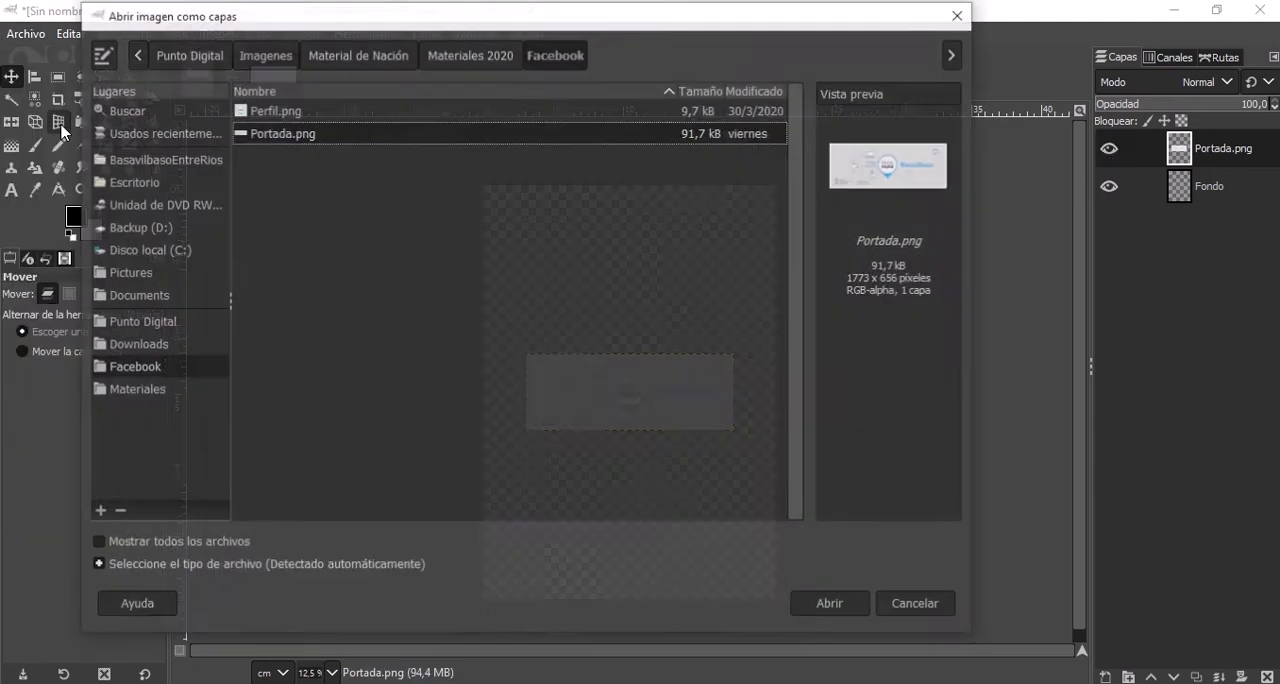
left_click(427, 113)
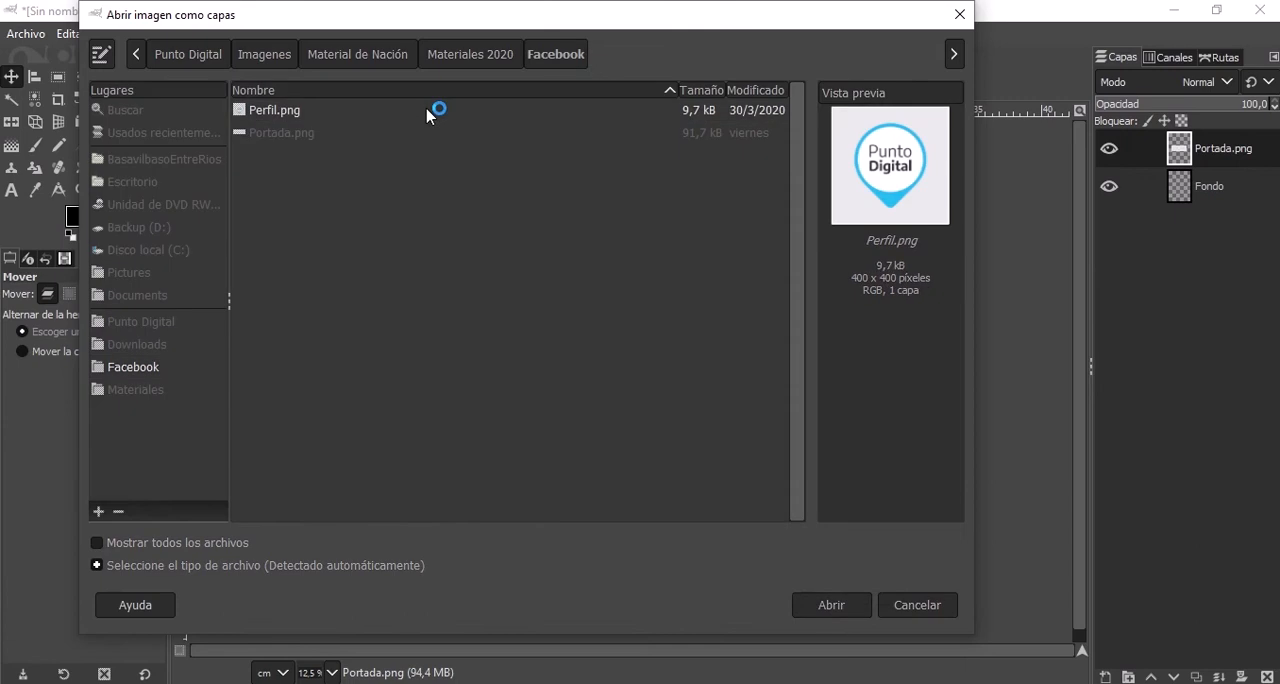
left_click(862, 609)
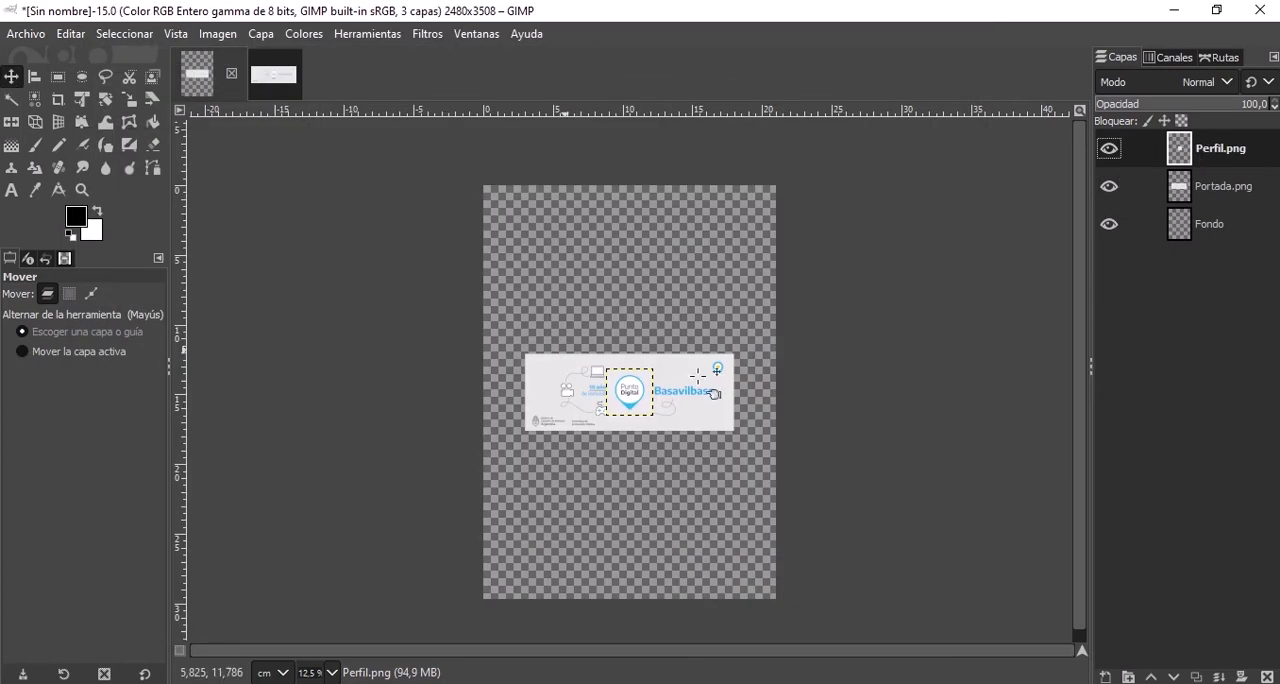
Move the Perfil.png layer into the upper half of the canvas and the Portada.png banner into the lower half.
left_click_drag(634, 414, 631, 310)
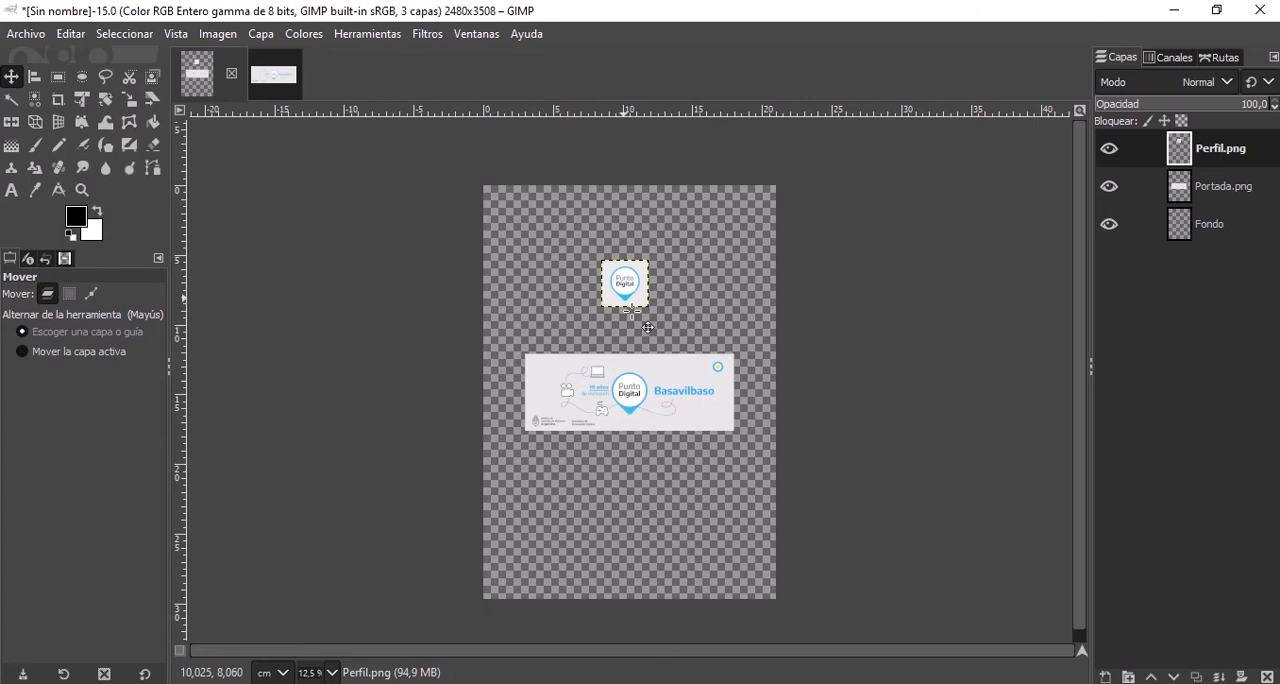
left_click_drag(645, 395, 649, 428)
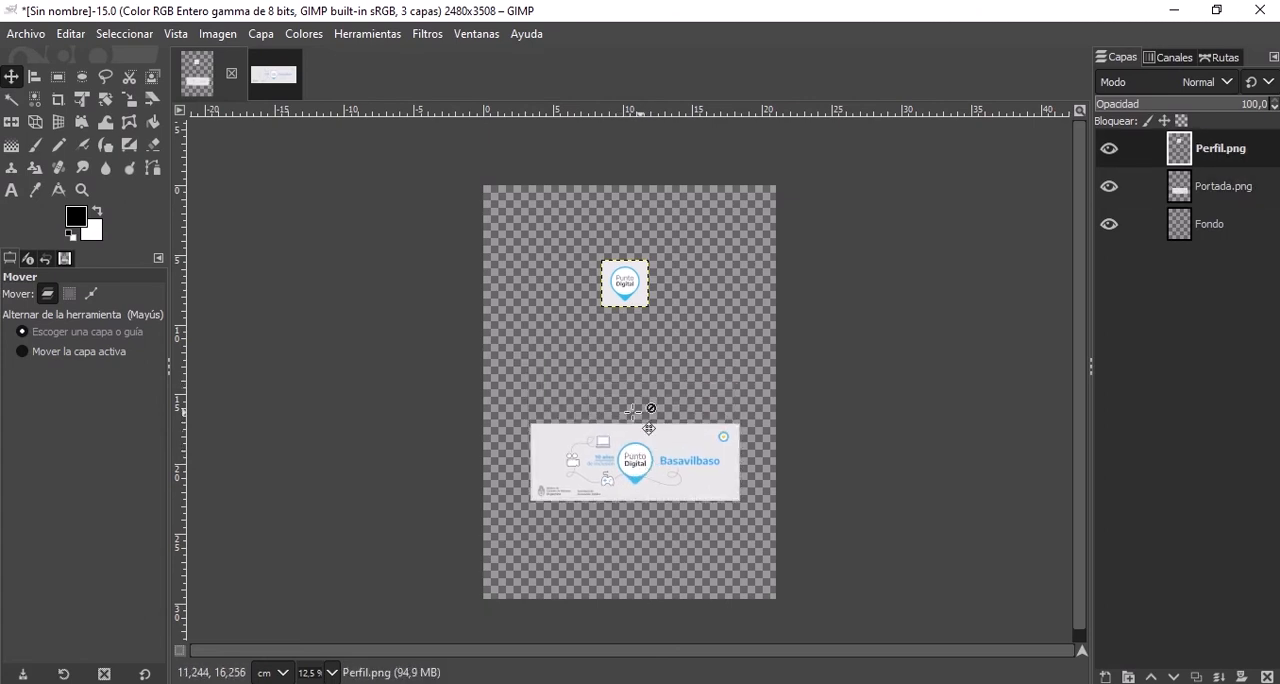
left_click_drag(610, 292, 618, 318)
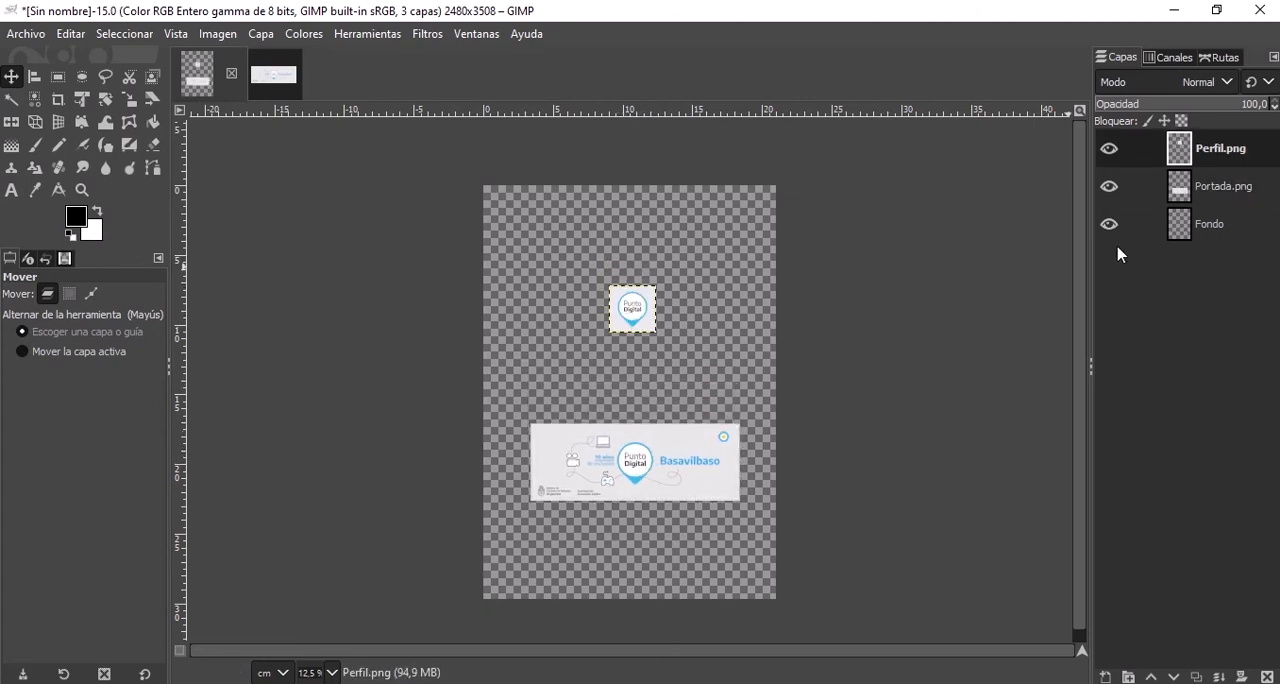
Paint over most of the Perfil.png logo with black using the Paintbrush at size 132.
left_click(35, 145)
mouse_move(645, 282)
left_mouse_down()
mouse_move(599, 330)
mouse_move(656, 282)
mouse_move(638, 265)
mouse_move(592, 307)
mouse_move(684, 270)
mouse_move(665, 318)
left_mouse_up()
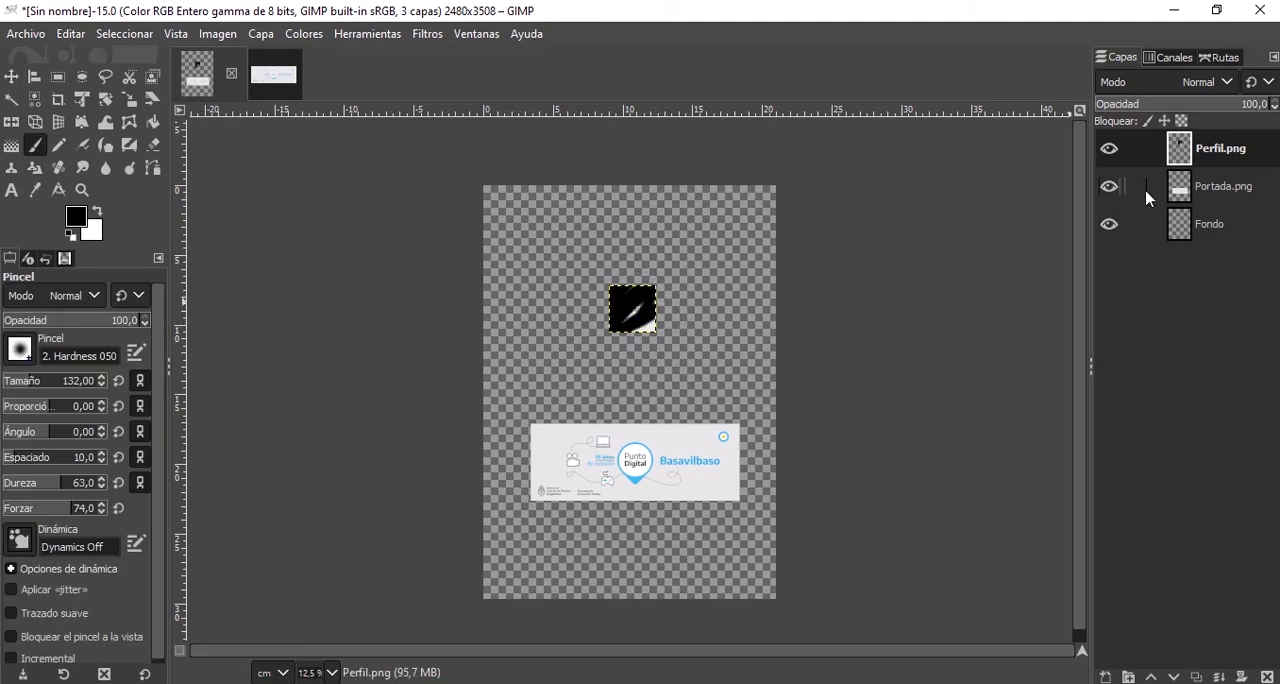
Hide and show the Perfil.png and Portada.png layers in turn to check what each one contains.
left_click(1110, 150)
left_click(1110, 150)
left_click(1112, 186)
left_click(1112, 186)
left_click(1110, 150)
left_click(1110, 150)
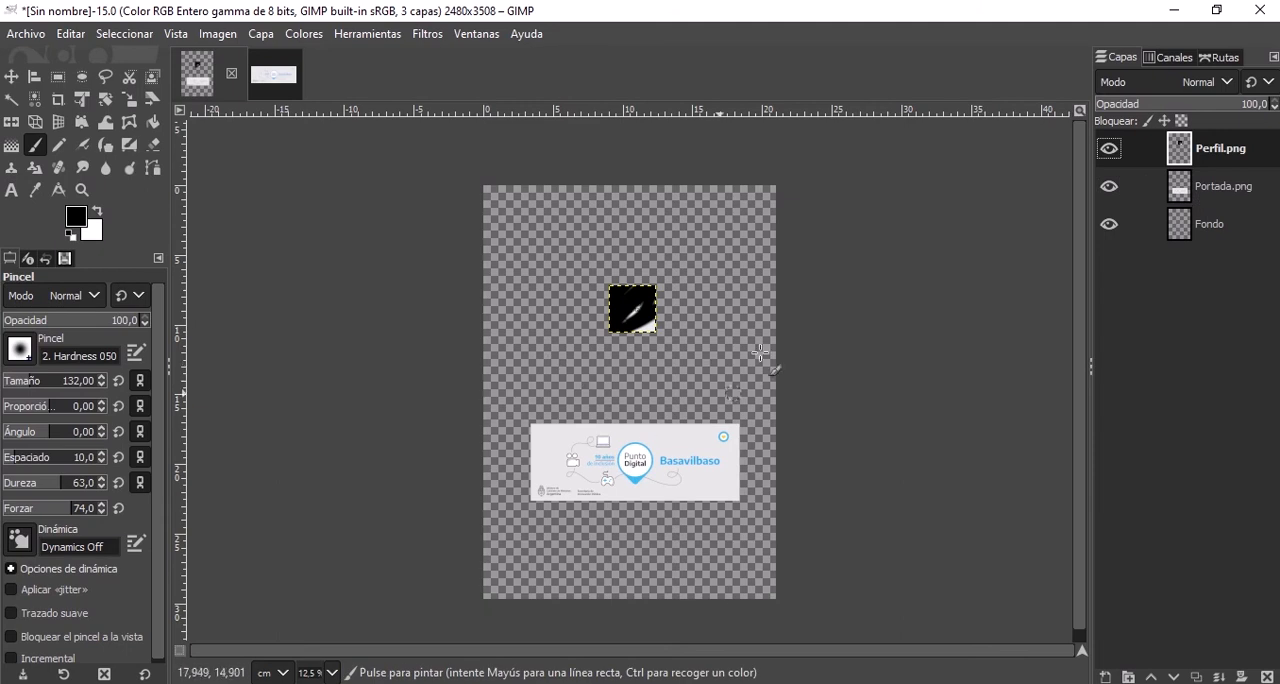
Make Portada.png the active layer and paint looping black brush strokes across its banner.
left_click(1200, 193)
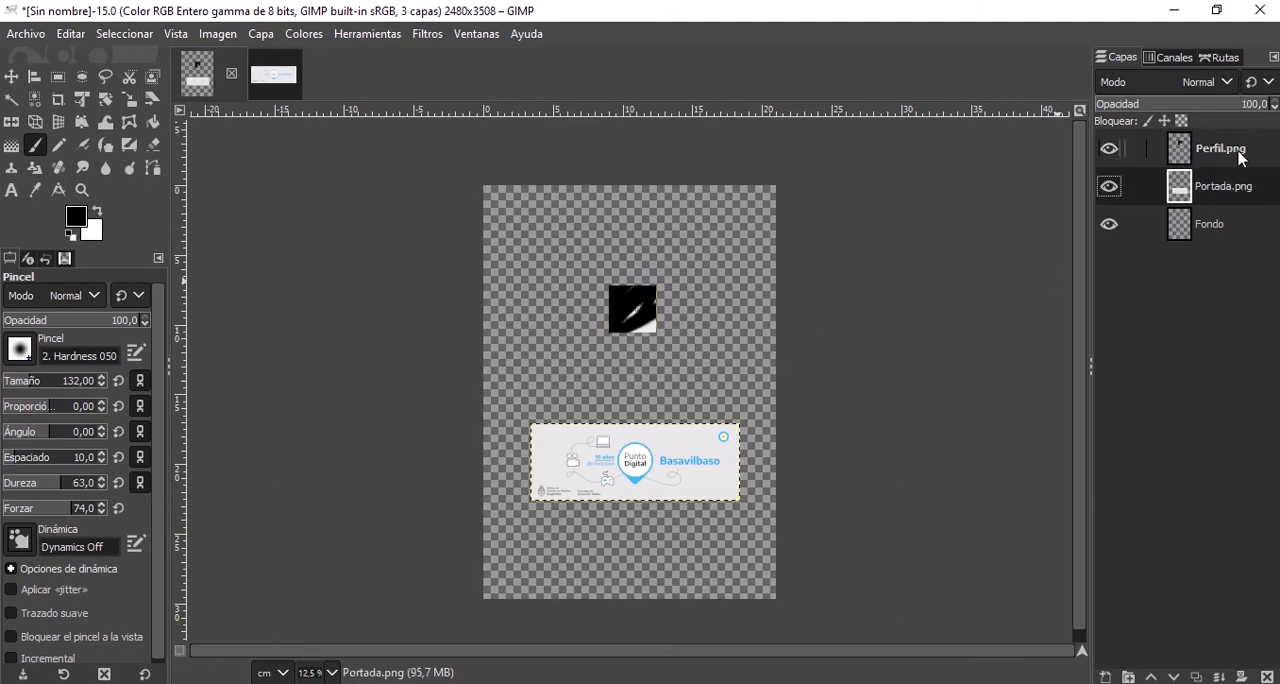
left_click(1238, 155)
left_click(1246, 188)
left_click(1238, 155)
left_click(1231, 189)
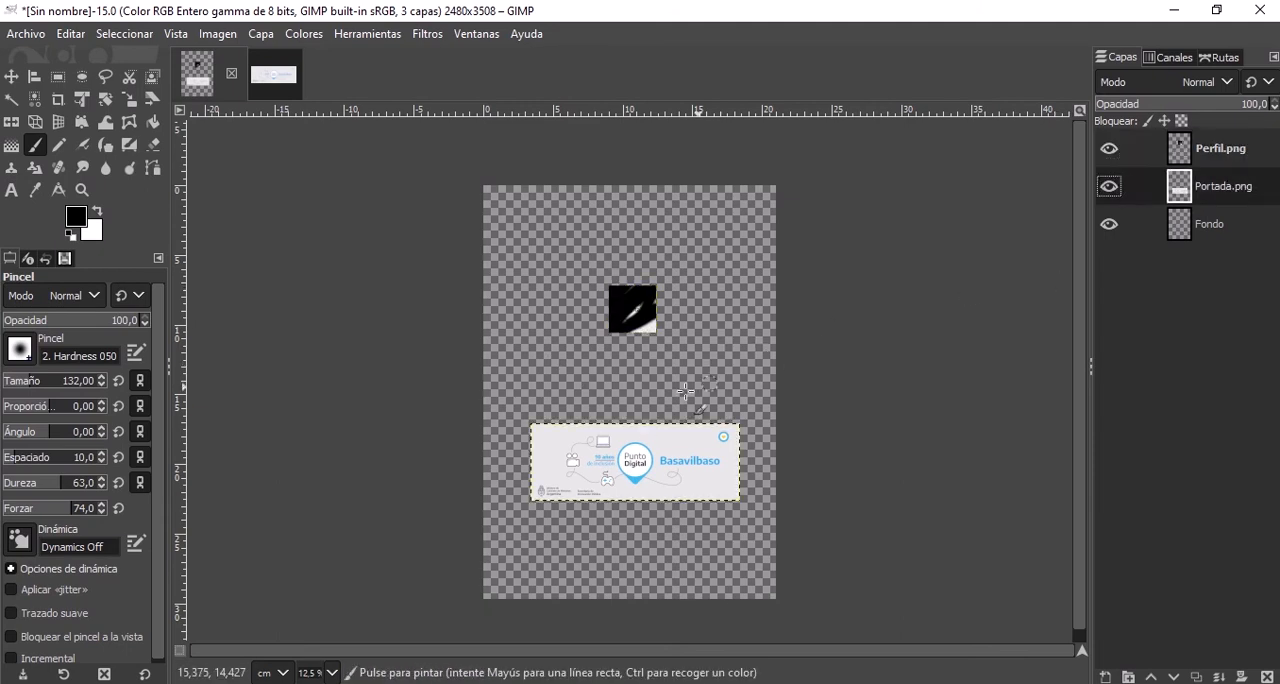
mouse_move(686, 395)
left_mouse_down()
mouse_move(650, 465)
mouse_move(585, 455)
mouse_move(600, 490)
mouse_move(525, 455)
mouse_move(580, 410)
left_mouse_up()
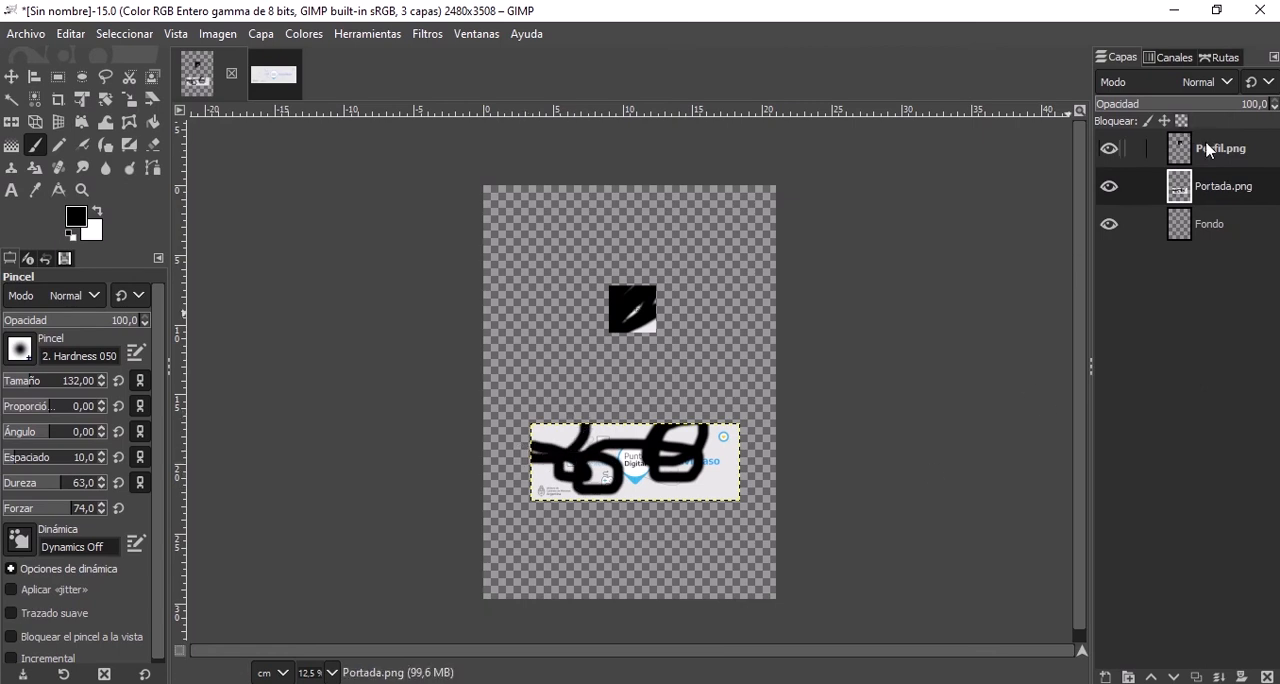
Move the Perfil.png layer straight down so that it overlaps the upper edge of the Portada.png banner.
left_click(11, 76)
left_click(634, 316)
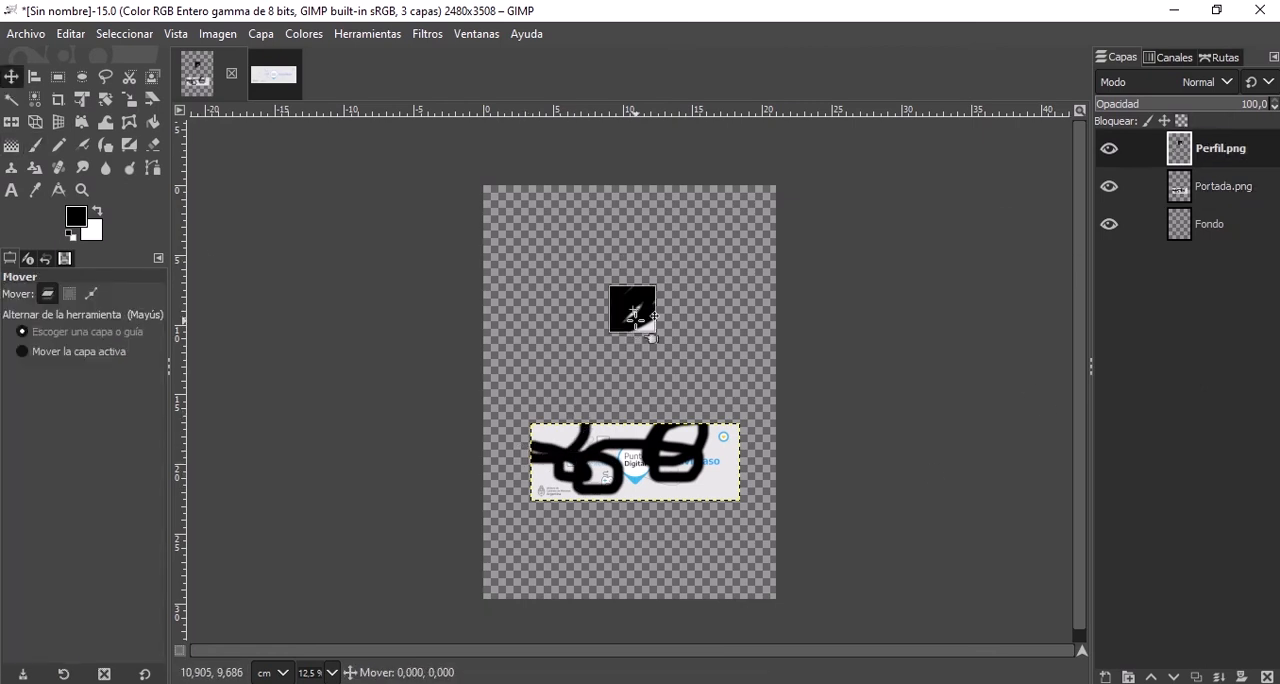
left_click_drag(634, 316, 631, 434)
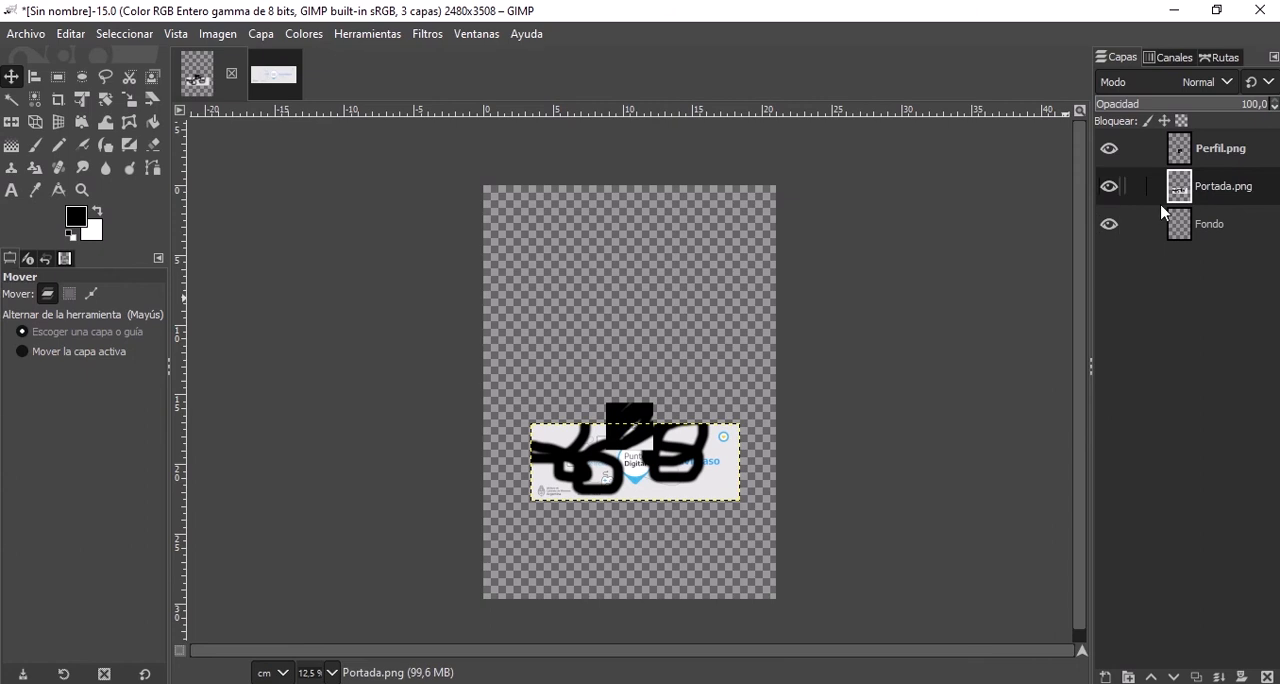
Lower the Perfil.png layer beneath Portada.png and Fondo, and raise it back to the top of the layer stack.
left_click(1202, 156)
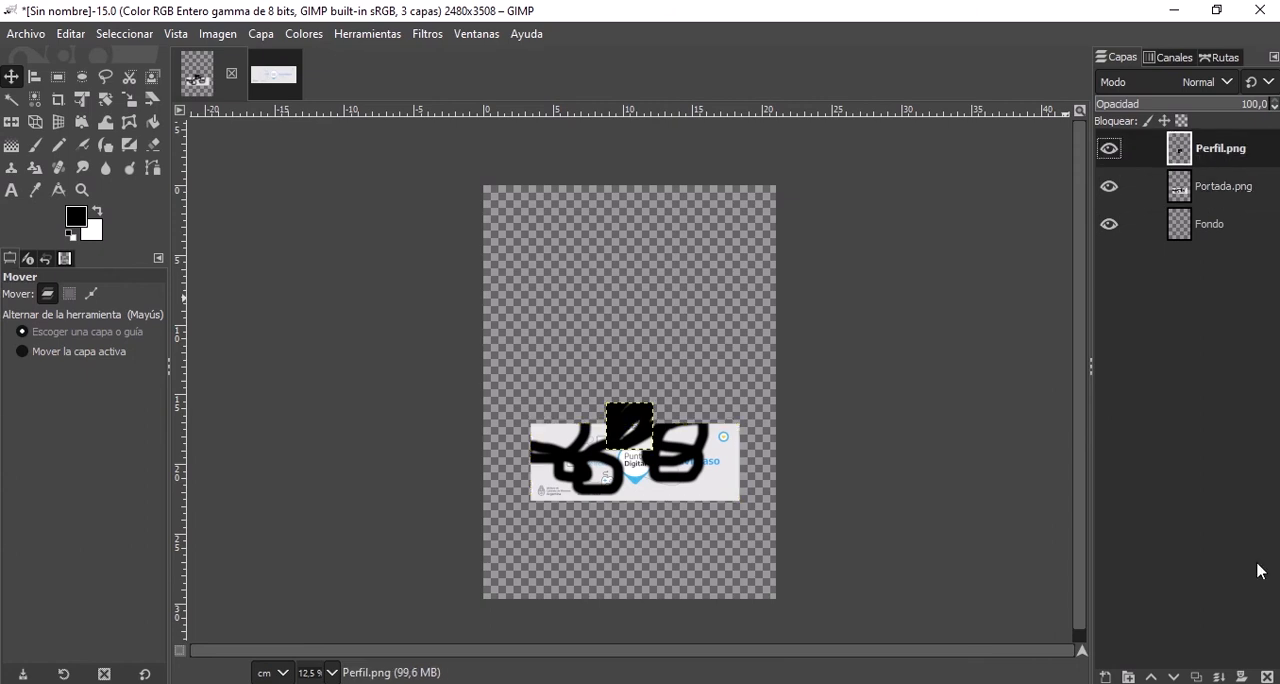
left_click(1173, 677)
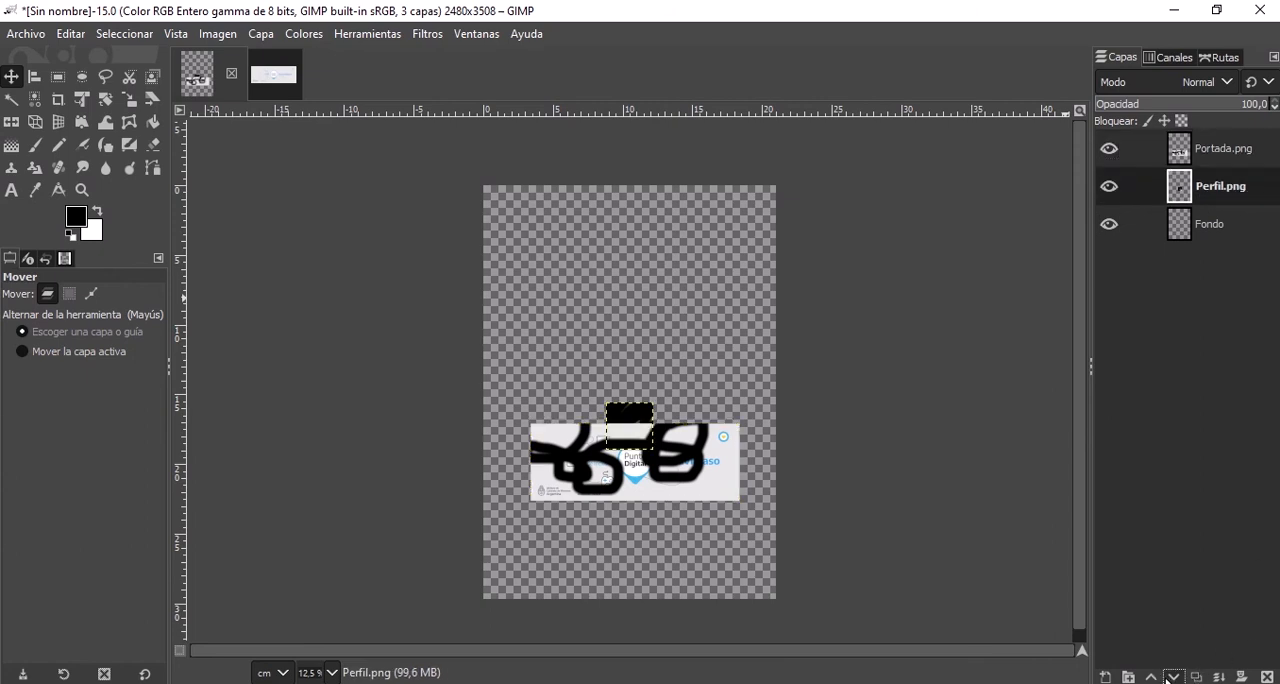
left_click(1151, 677)
left_click(1173, 677)
left_click(1173, 677)
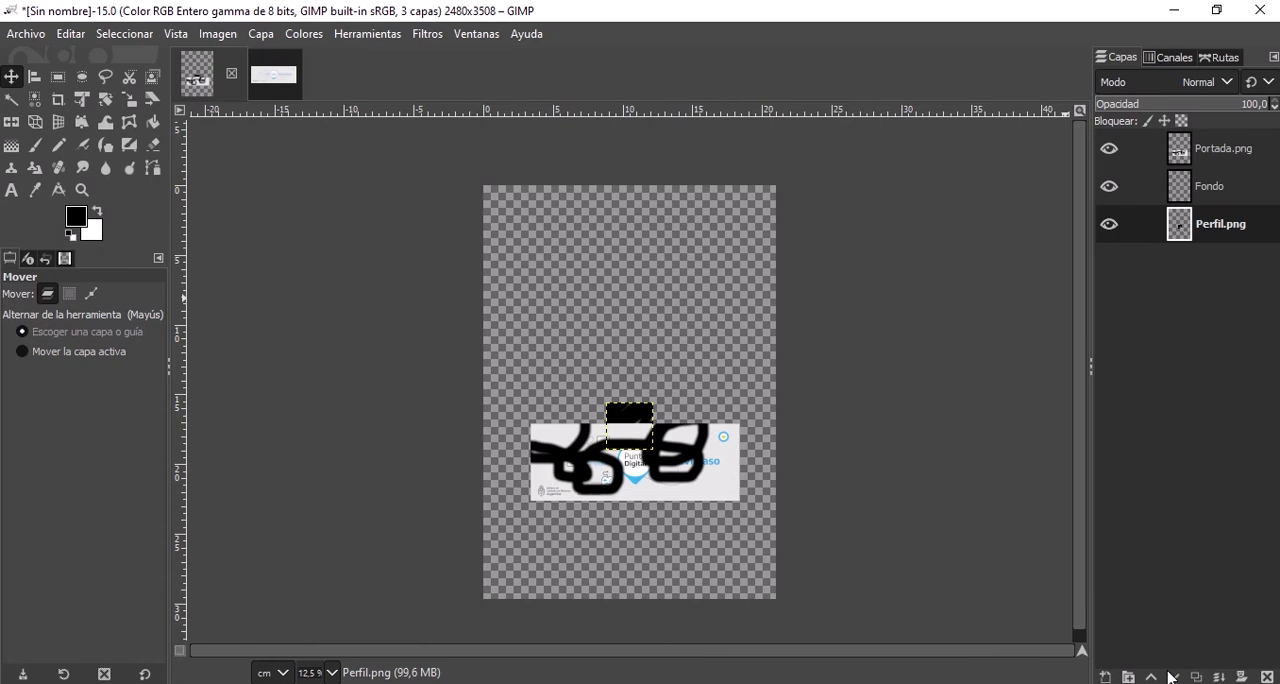
left_click(1152, 677)
left_click(1152, 677)
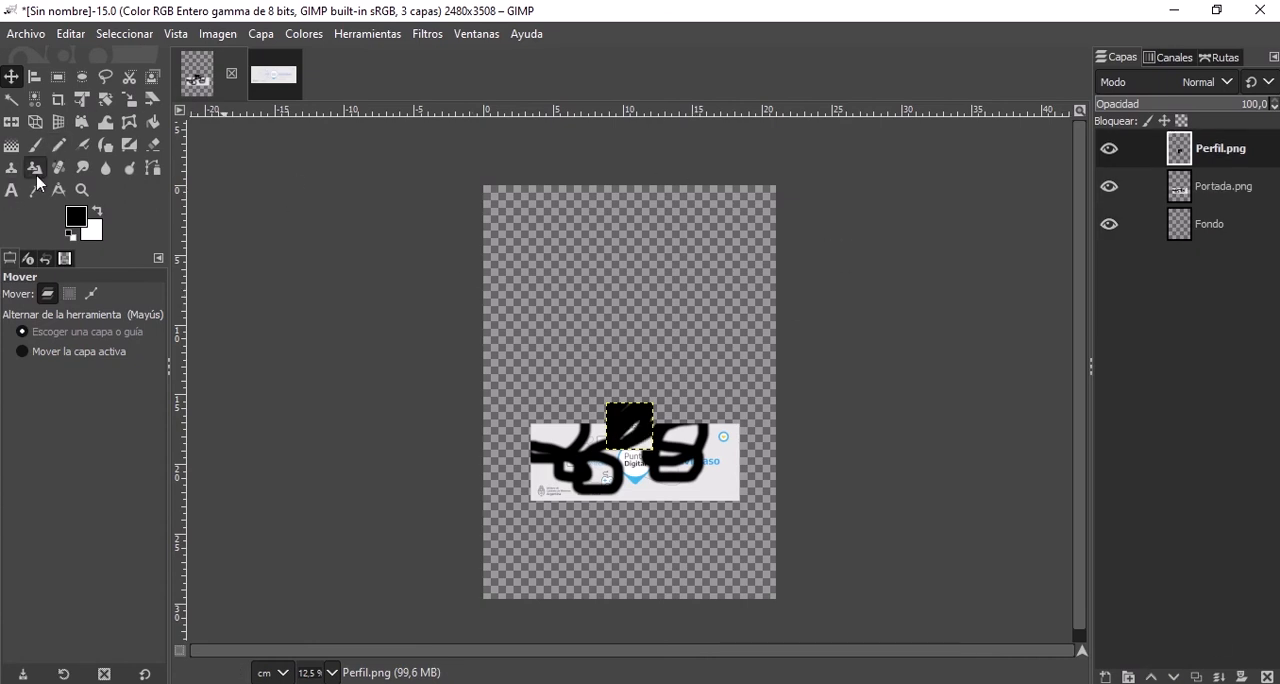
Swap the foreground colour to white and bucket-fill the whole Fondo layer with it.
left_click(98, 211)
left_click(153, 121)
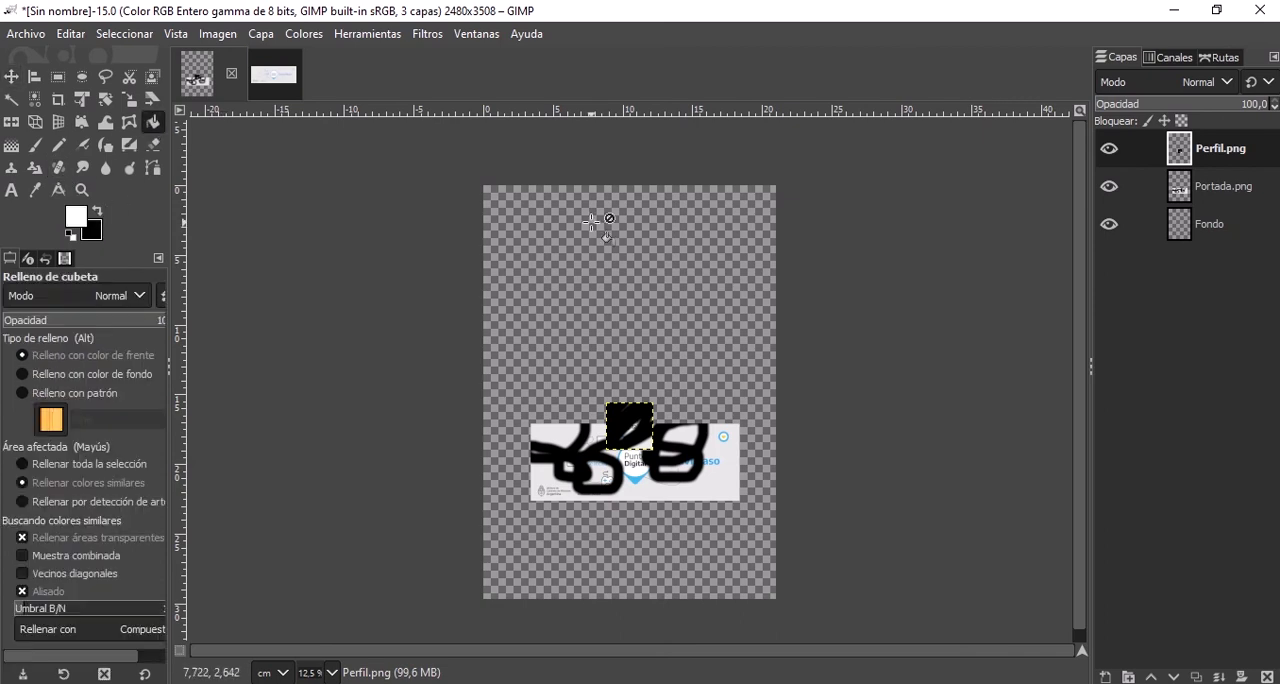
left_click(1208, 224)
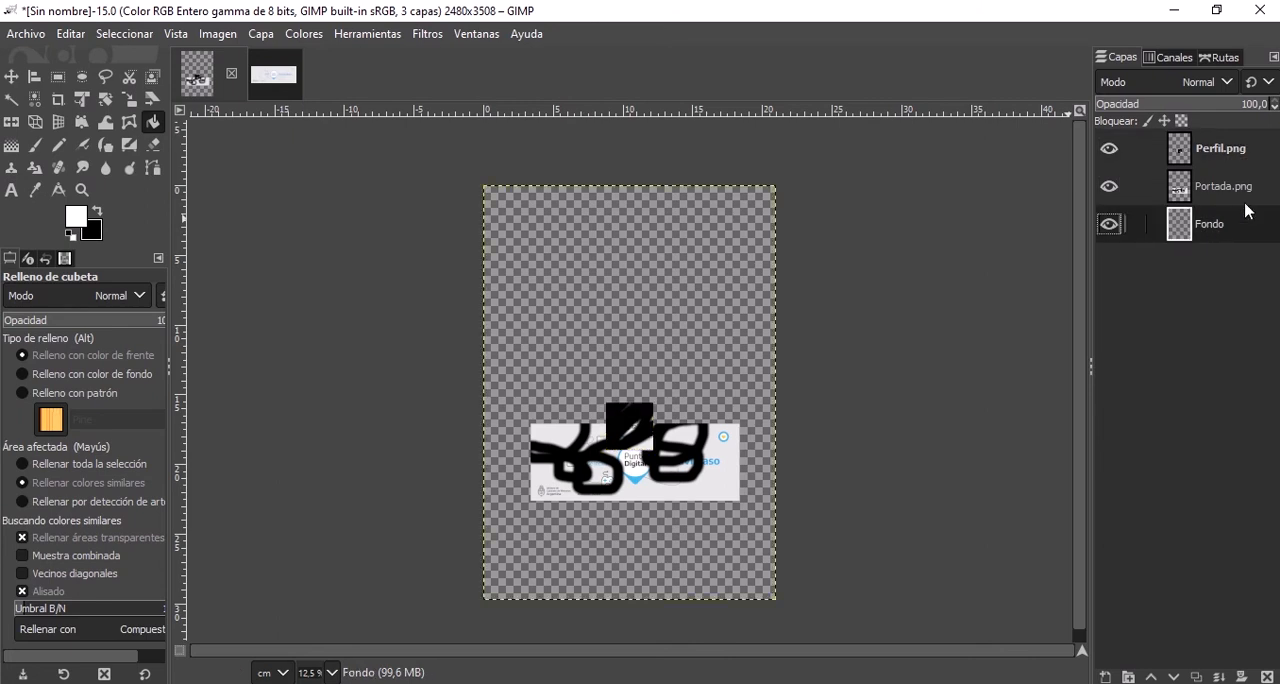
left_click(1232, 140)
left_click(1234, 188)
left_click(1224, 158)
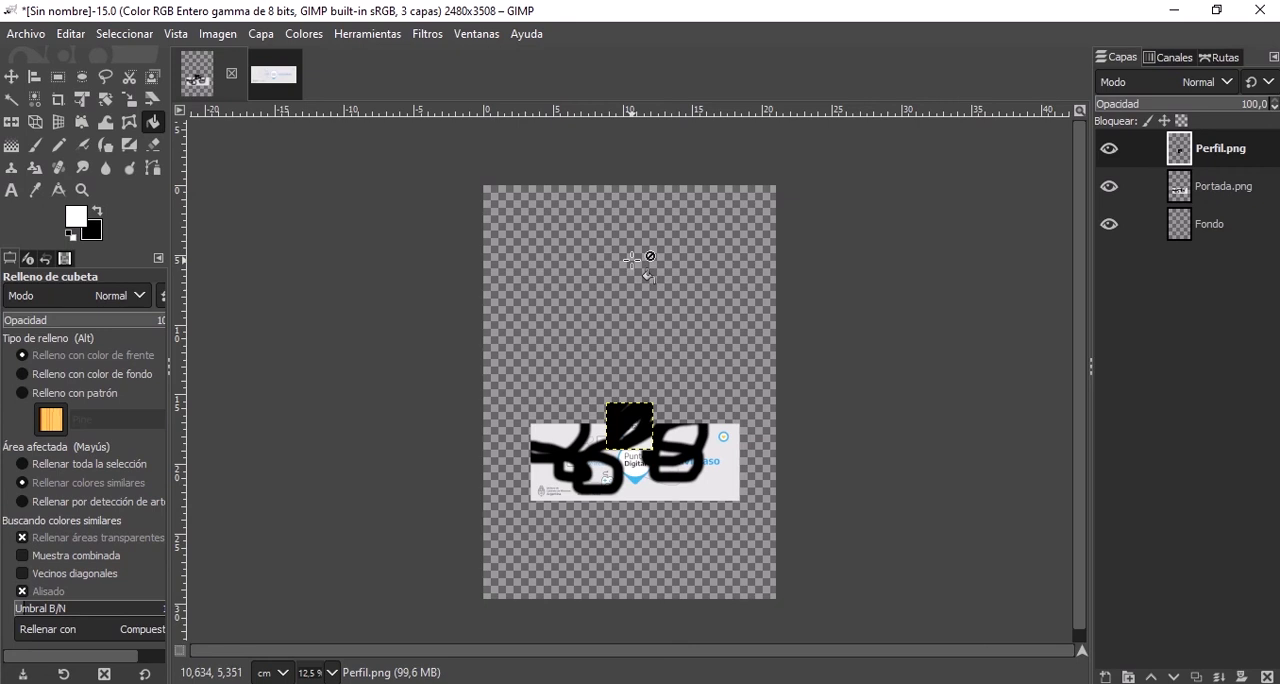
left_click(1208, 230)
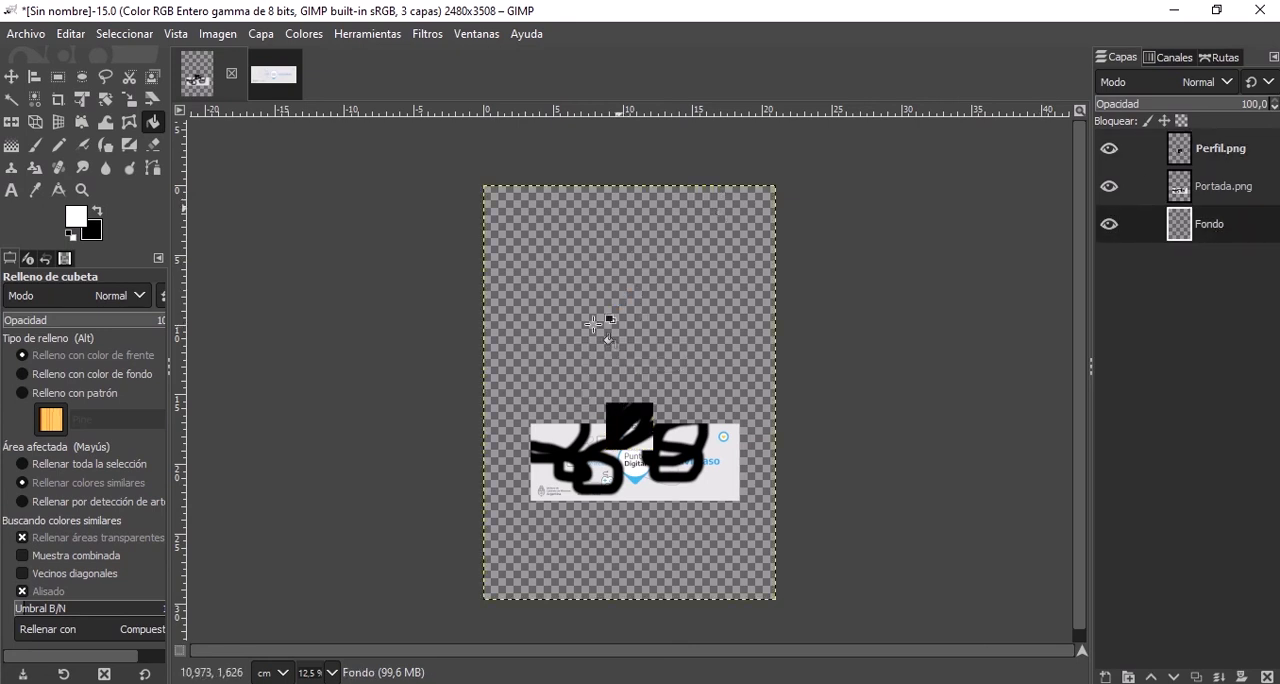
left_click(591, 285)
Lower the Portada.png layer beneath the white Fondo layer and raise it back above it.
left_click(1228, 150)
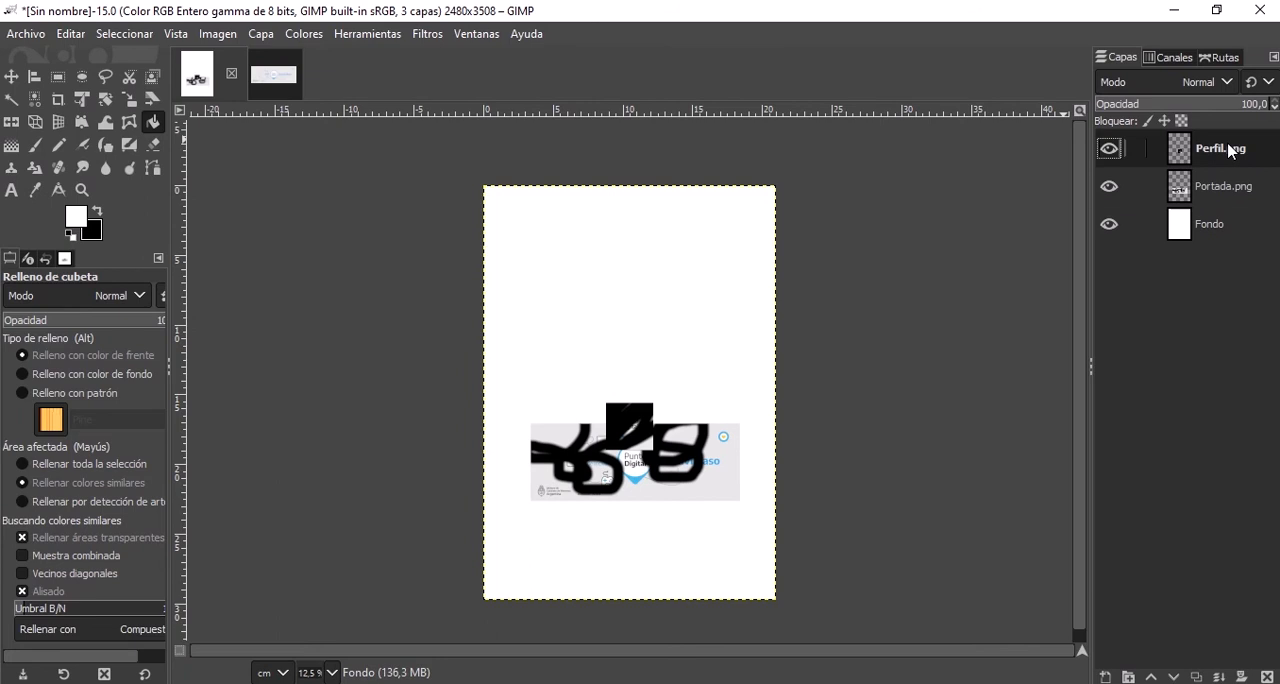
left_click(1232, 195)
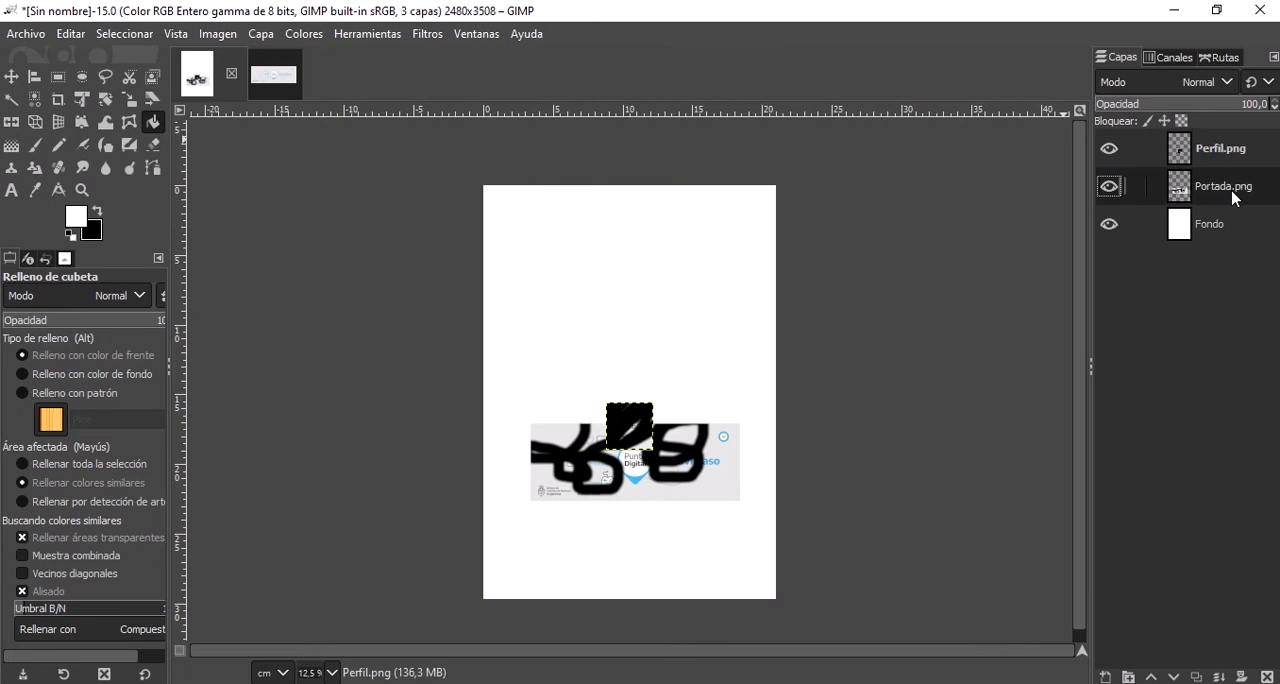
left_click(1174, 677)
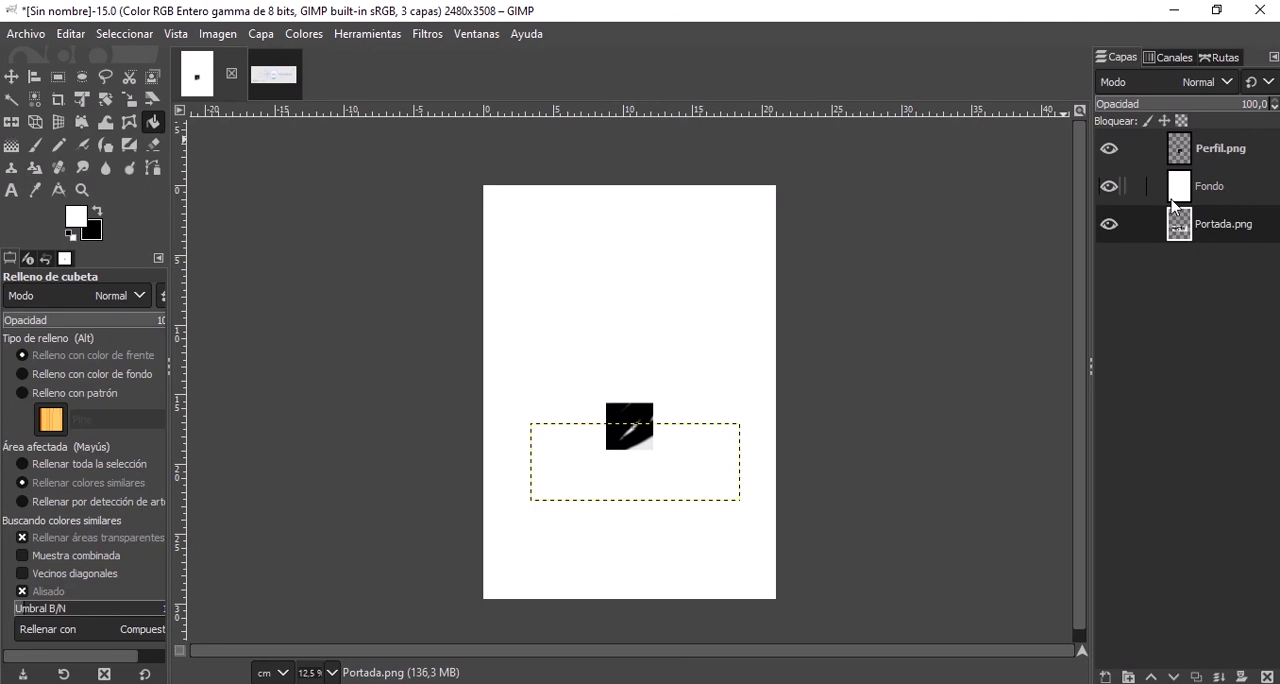
left_click(1153, 677)
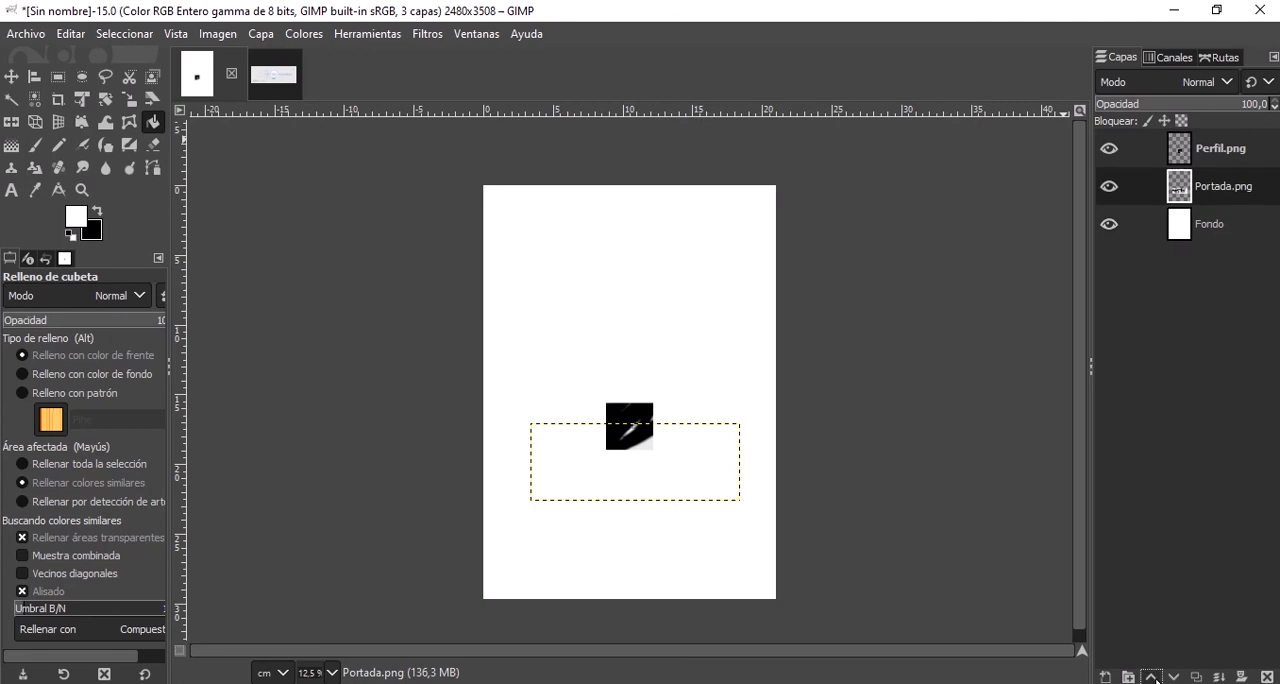
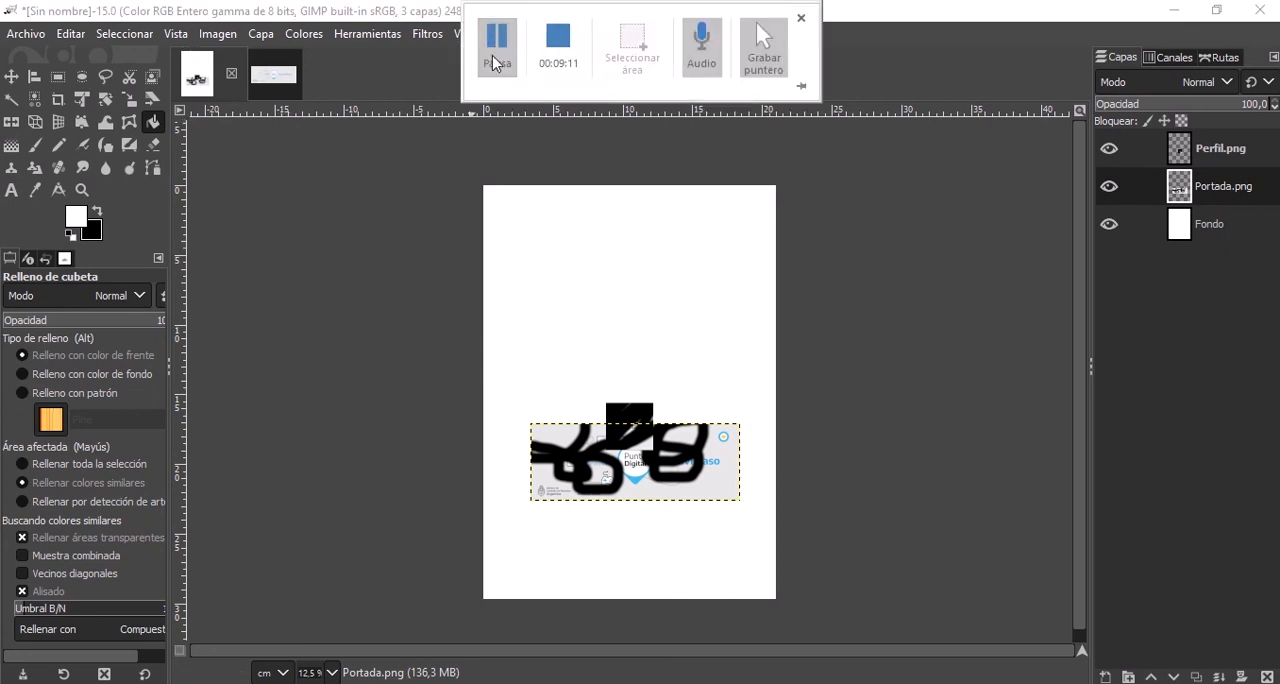
Preview the Perfil.png and Portada.png files in the Facebook folder for opening, and dismiss the file browser without opening either.
left_click(22, 36)
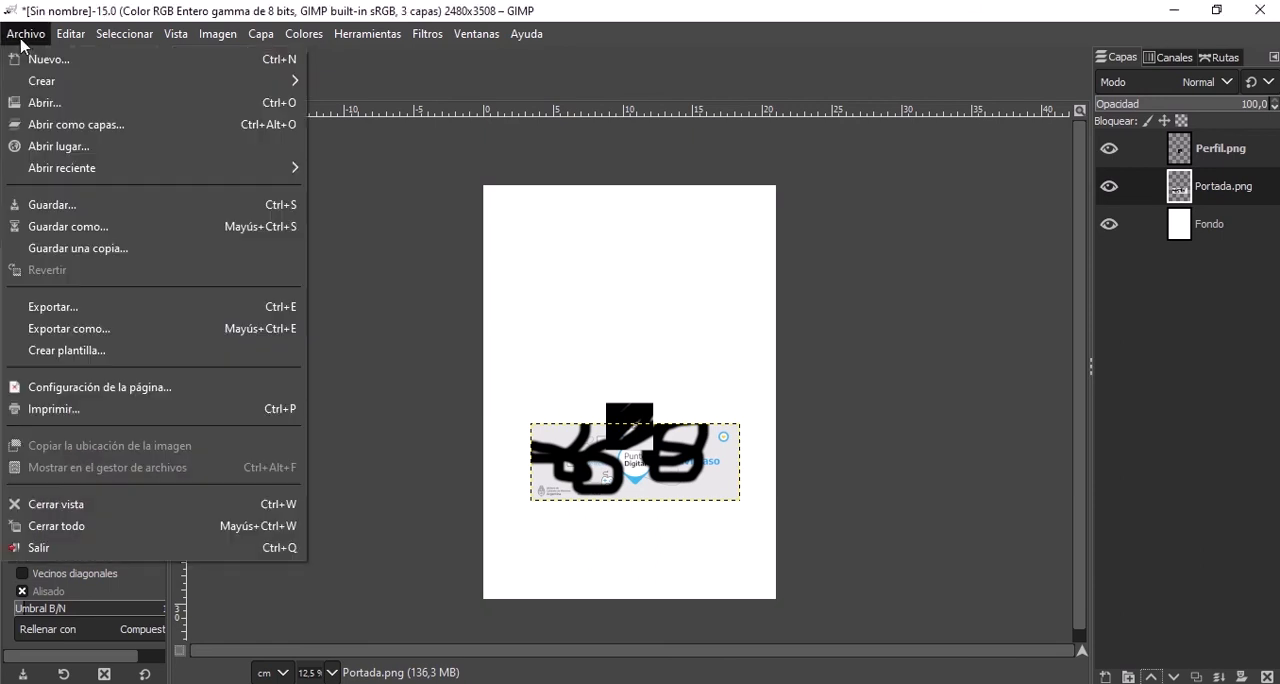
left_click(40, 104)
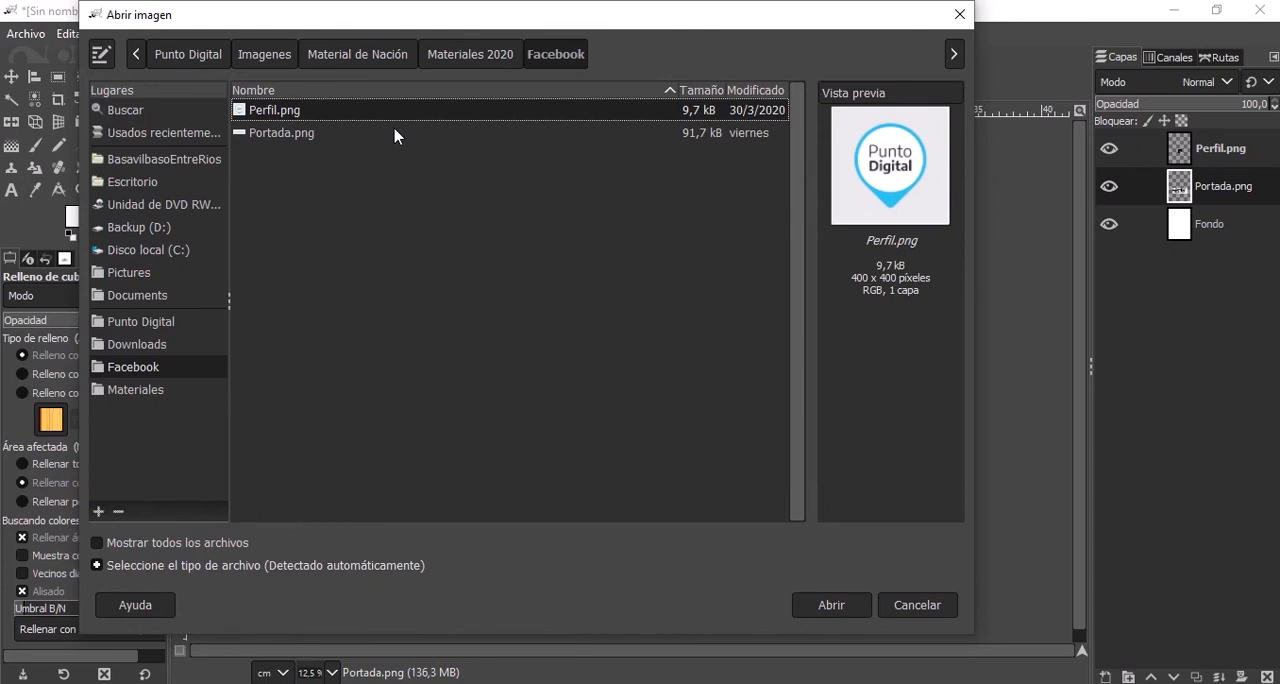
left_click(394, 133)
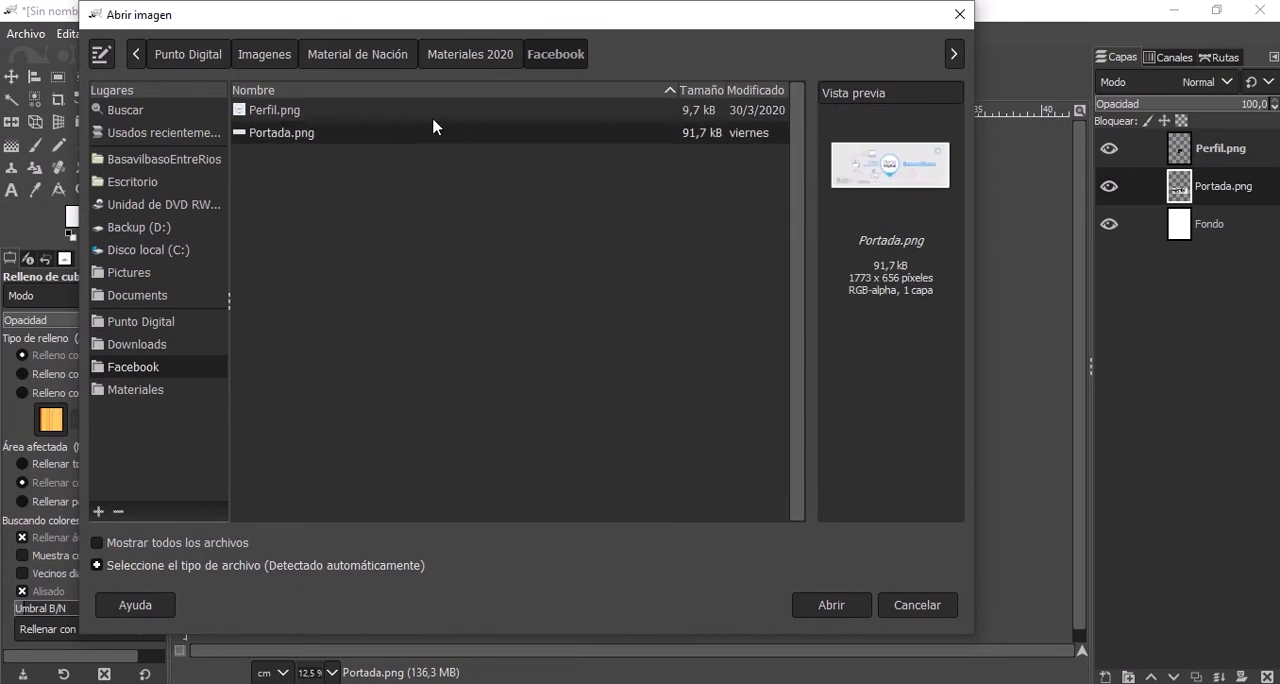
left_click(433, 119)
left_click(424, 127)
left_click(362, 111)
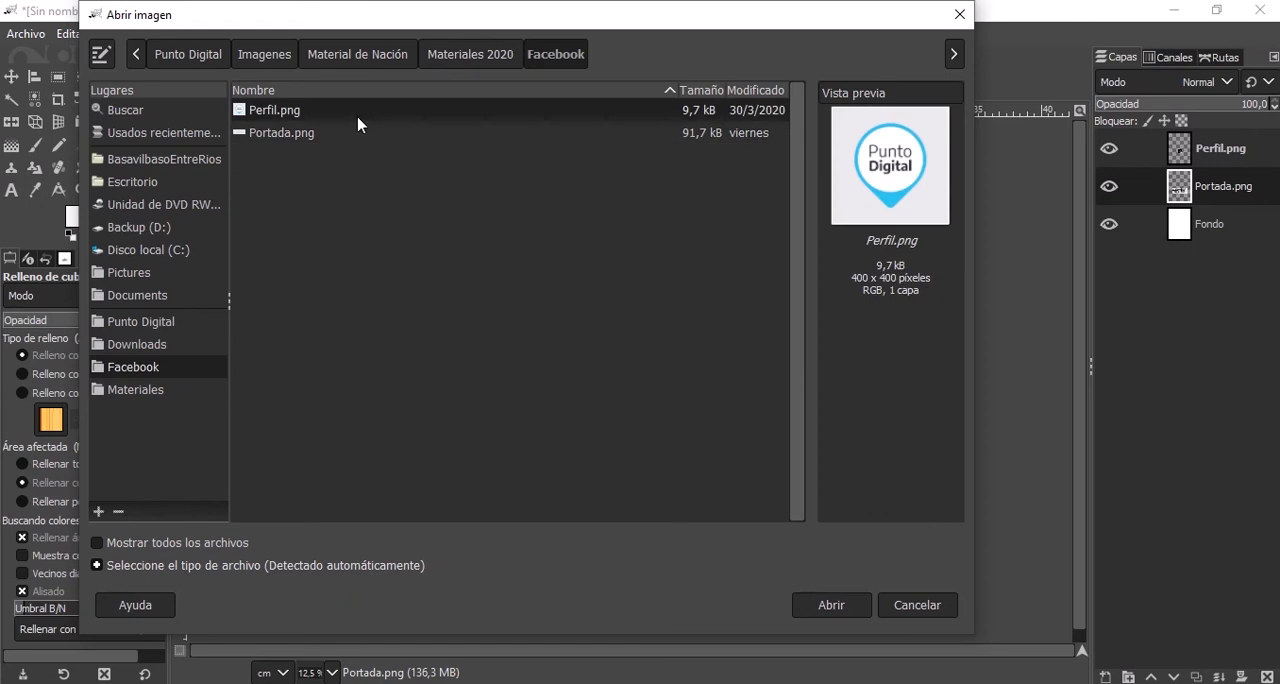
left_click(360, 132)
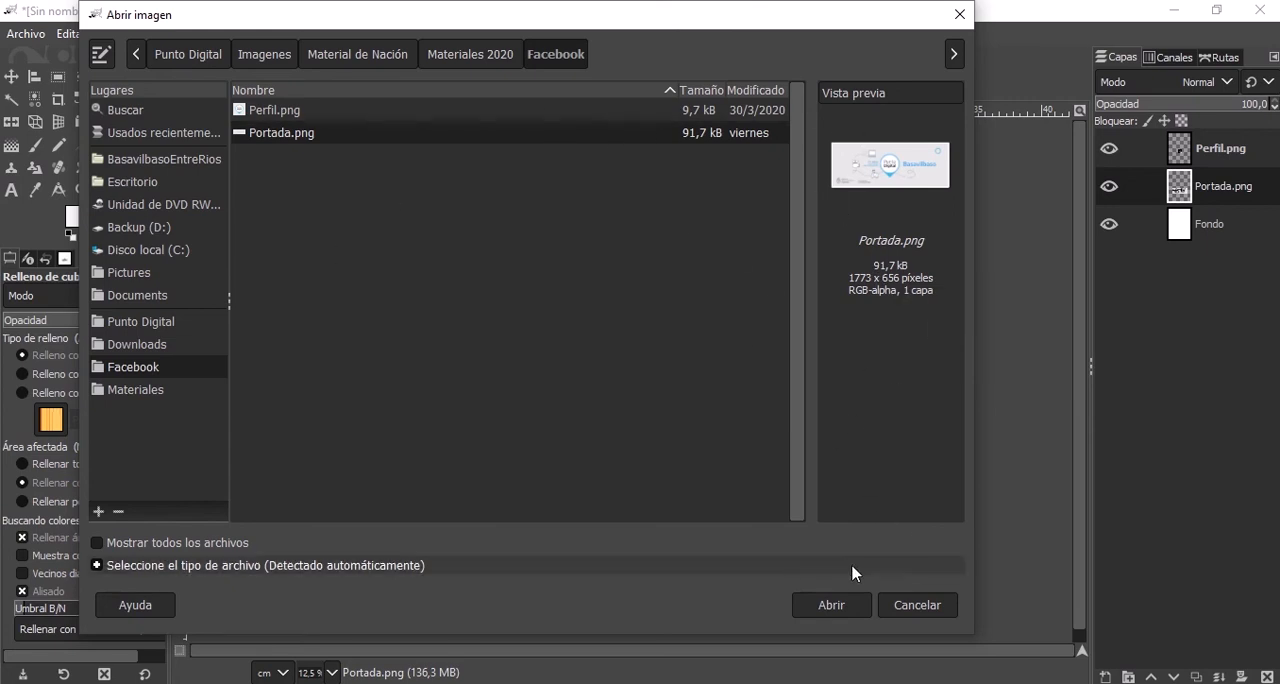
mouse_move(353, 5)
left_click(500, 50)
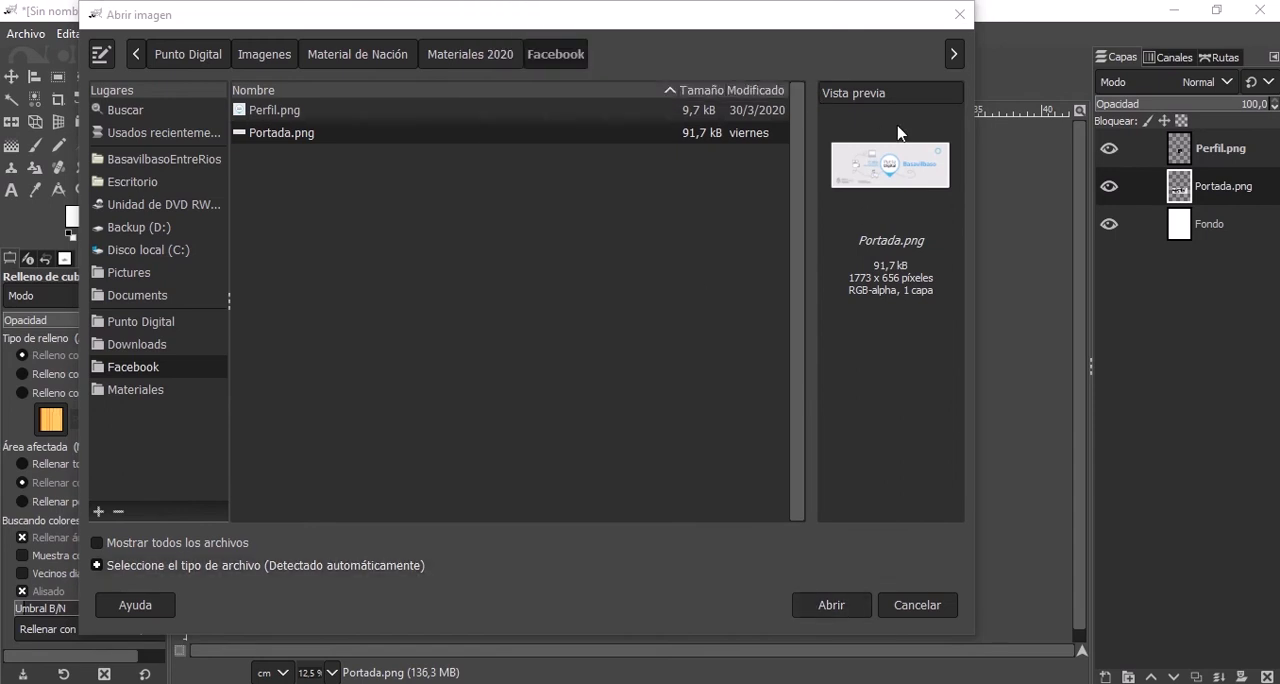
left_click(964, 19)
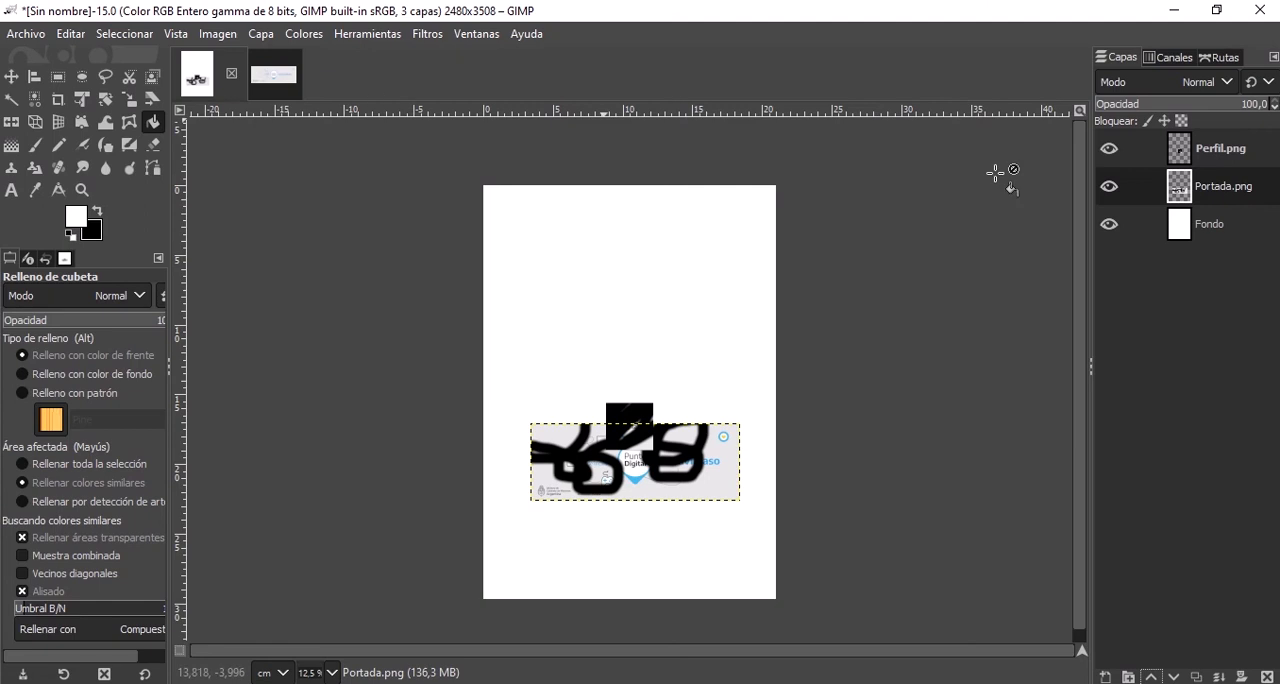
Select the Perfil.png, Portada.png and Fondo layers in turn, ending on Perfil.png.
left_click(1218, 157)
left_click(1229, 186)
left_click(1229, 162)
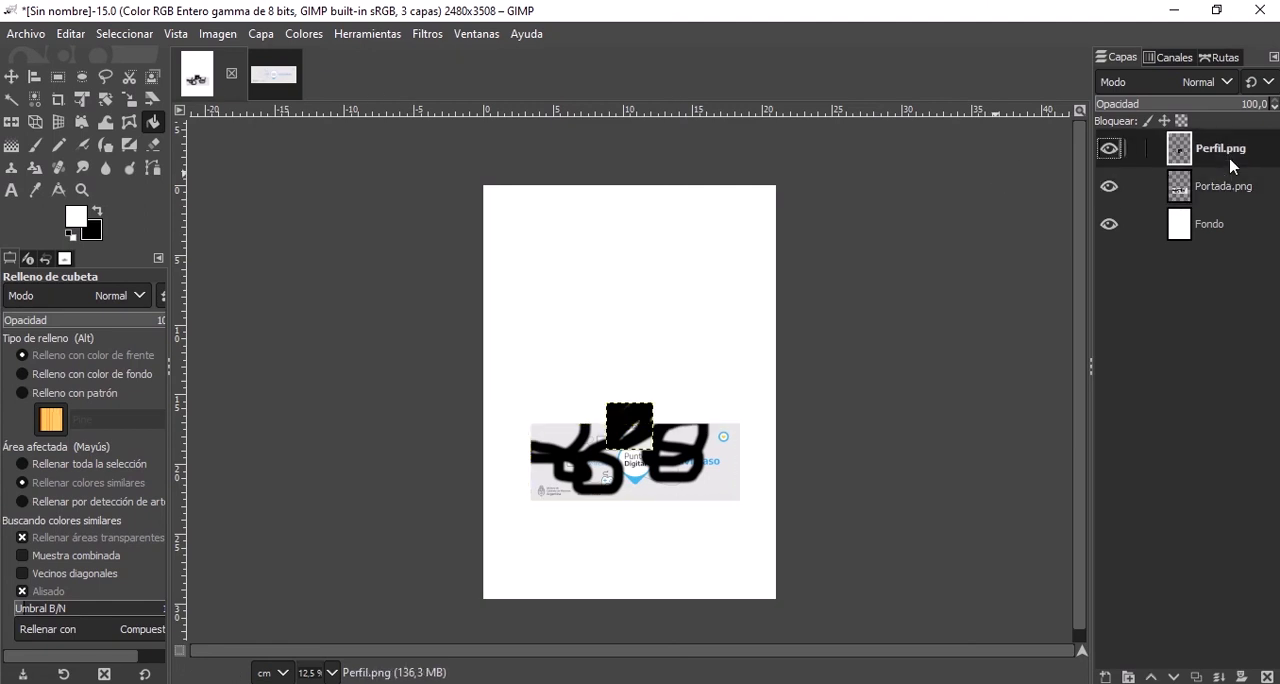
left_click(1231, 194)
left_click(1229, 232)
left_click(1229, 192)
left_click(1228, 152)
Create a new 2480 × 3508 px layer named Capa above Perfil.png, filled with transparency.
left_click(1105, 677)
left_click_drag(943, 206, 631, 141)
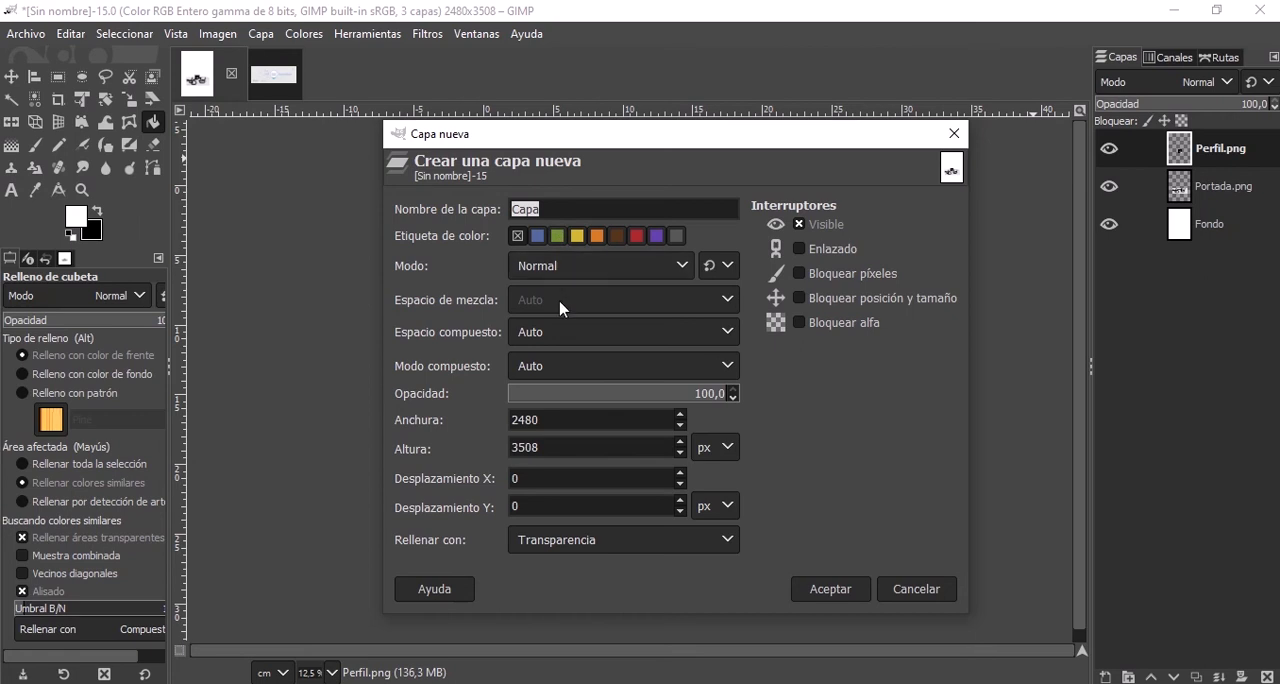
left_click(644, 546)
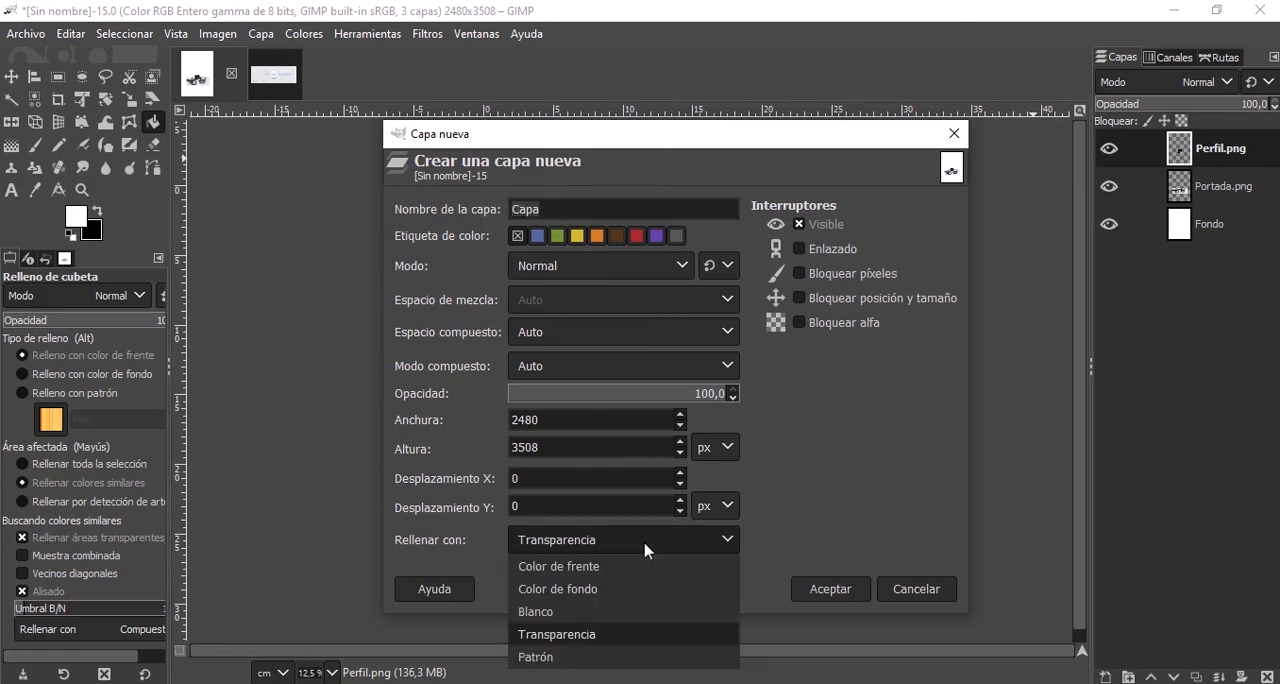
left_click(589, 644)
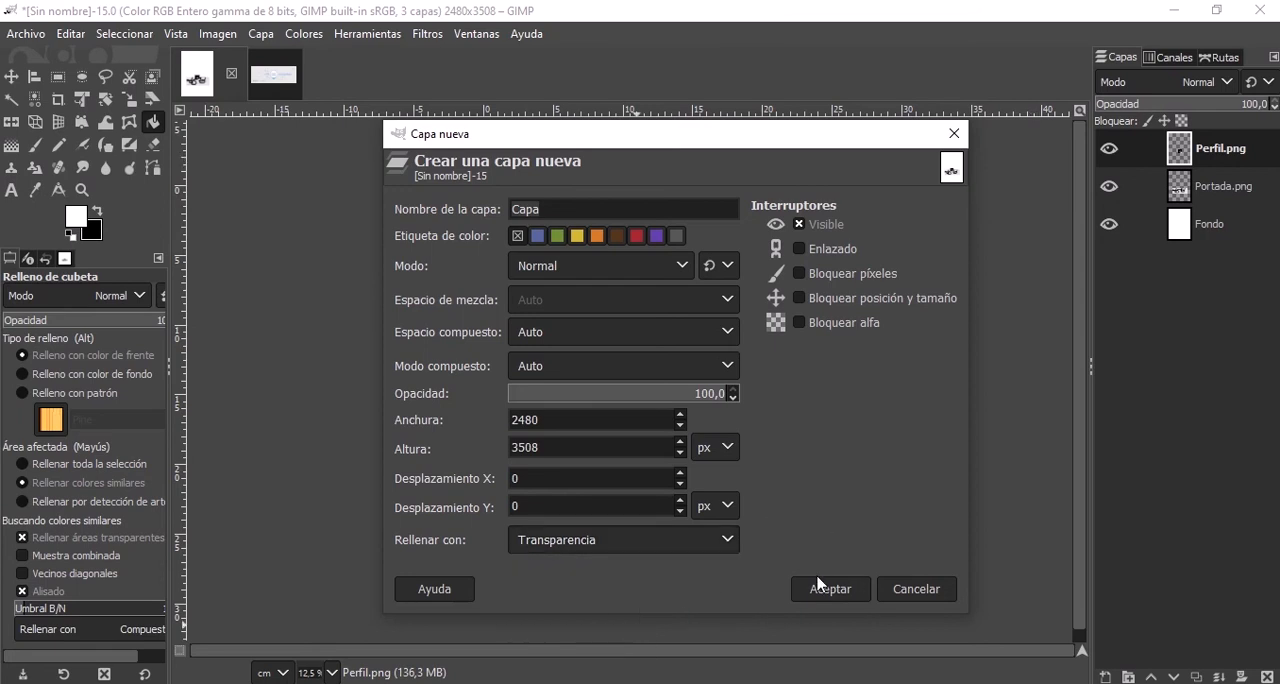
left_click(826, 588)
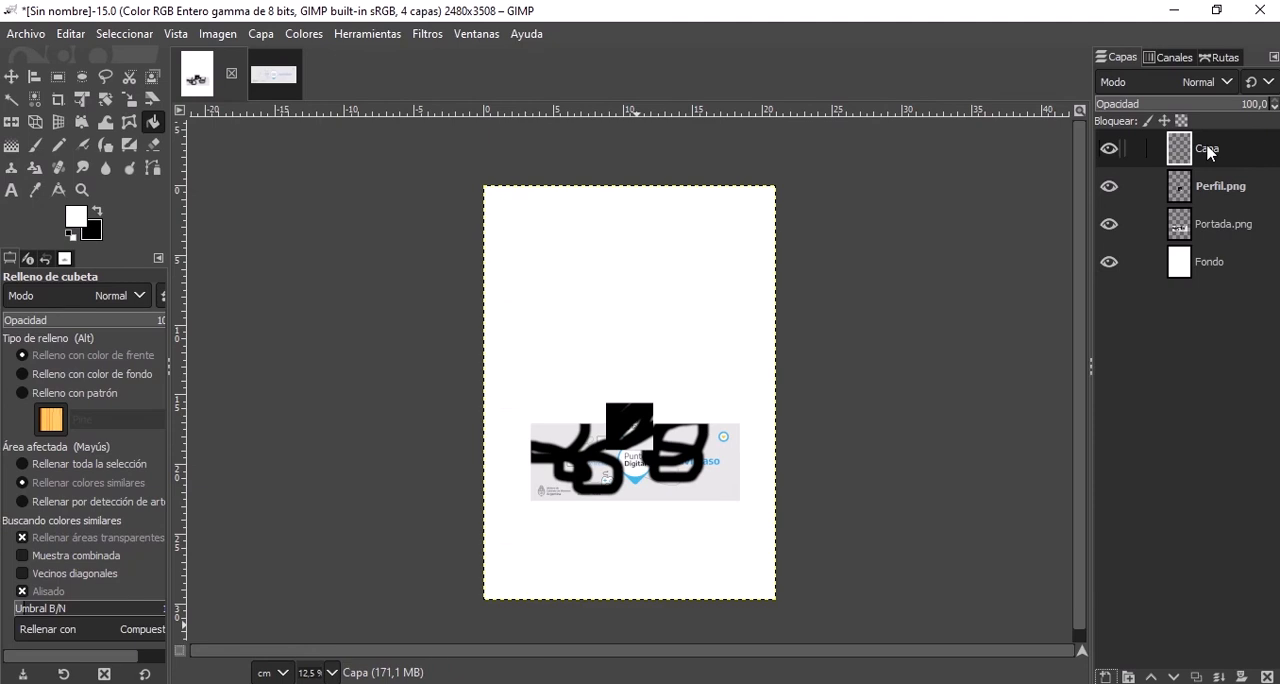
Scribble thick black Pencil strokes across the upper half of the Capa layer, and toggle the layer's visibility off and on.
left_click(58, 148)
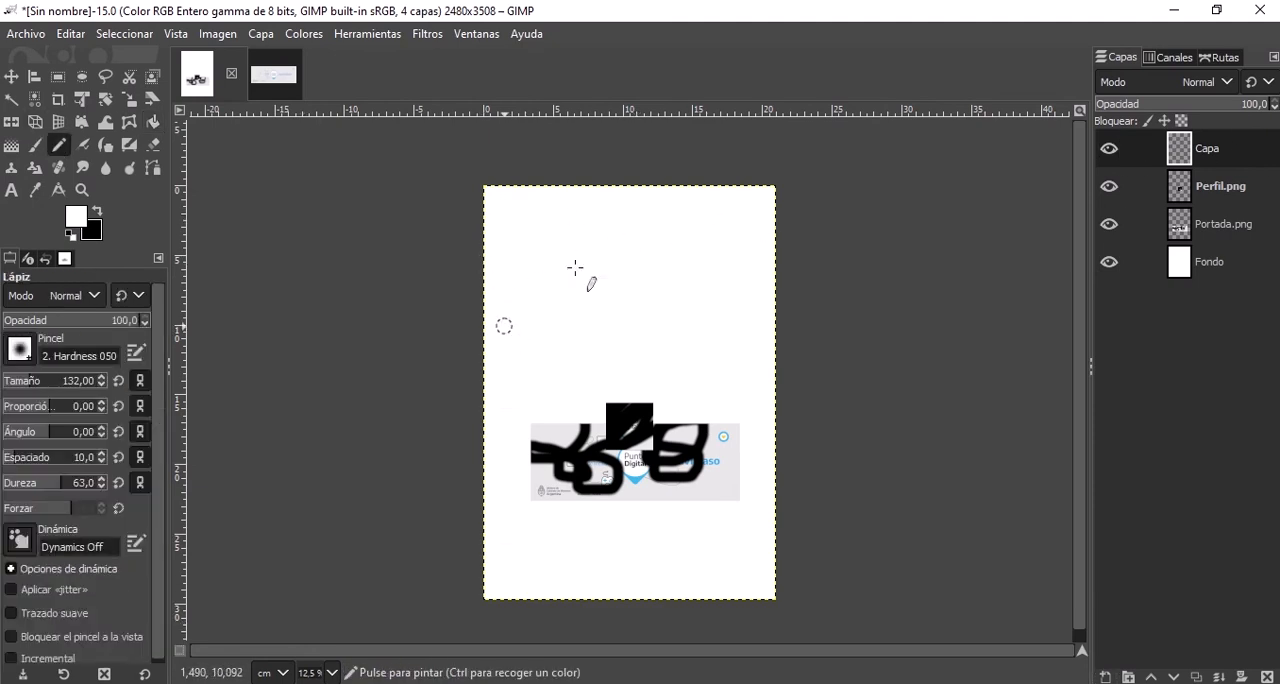
left_click(97, 212)
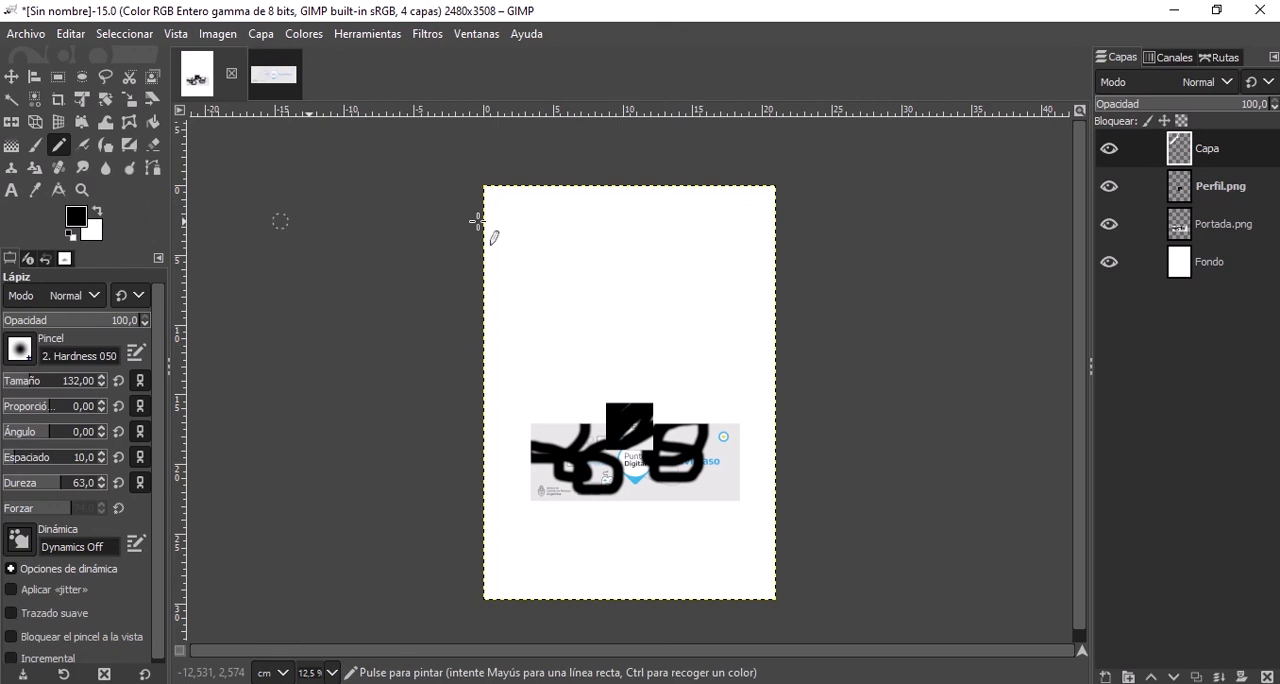
mouse_move(697, 209)
left_mouse_down()
mouse_move(737, 209)
mouse_move(523, 249)
mouse_move(700, 188)
mouse_move(757, 266)
mouse_move(451, 418)
mouse_move(670, 348)
left_mouse_up()
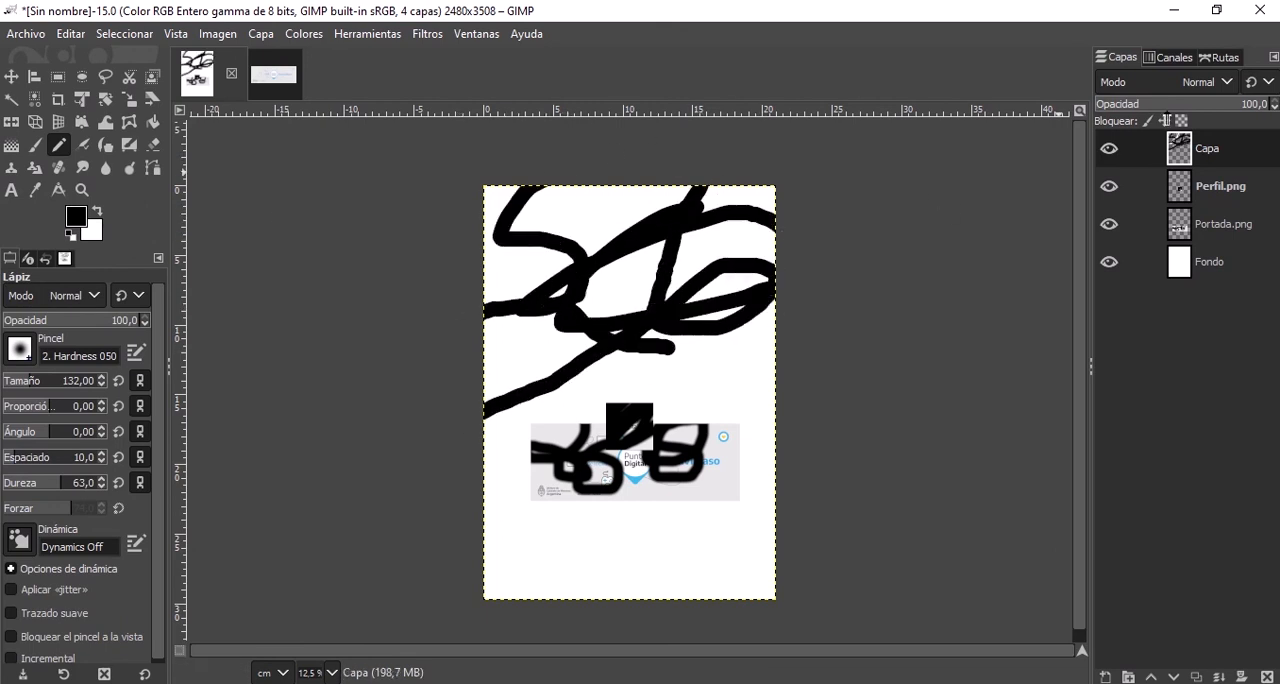
left_click(1108, 150)
left_click(1108, 150)
left_click(1108, 150)
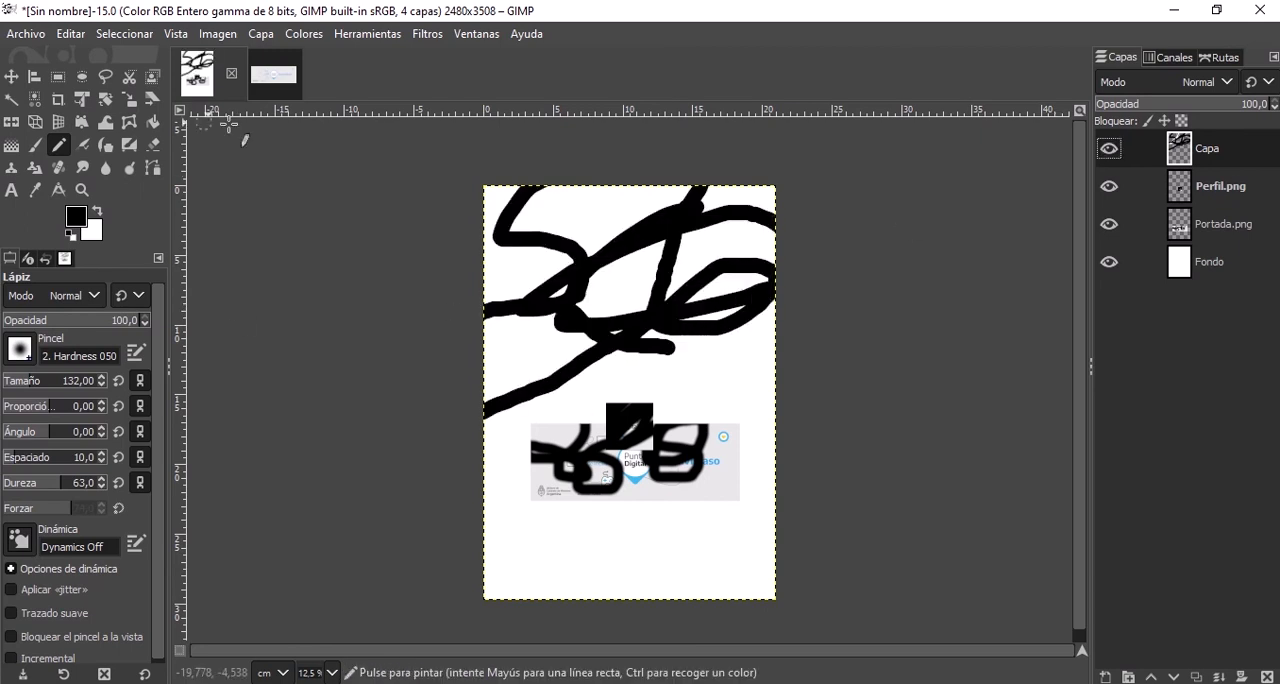
Delete the scribbled Capa layer from the layer stack.
left_click(261, 34)
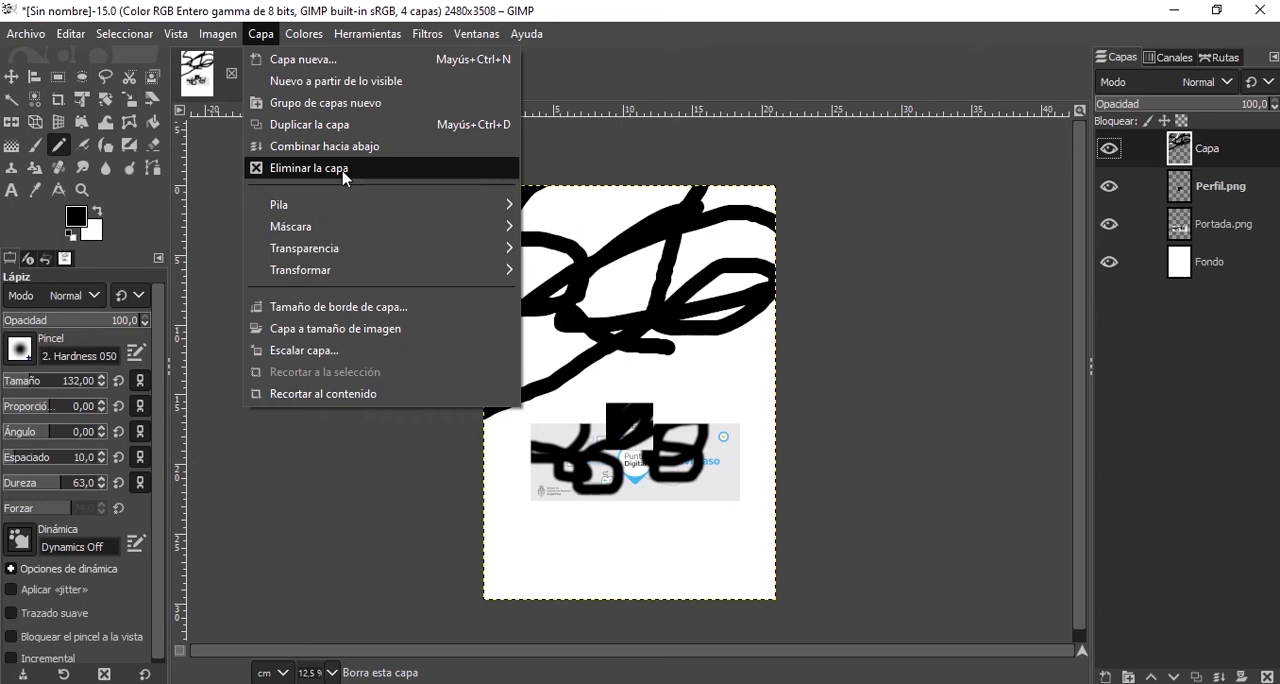
left_click(1212, 150)
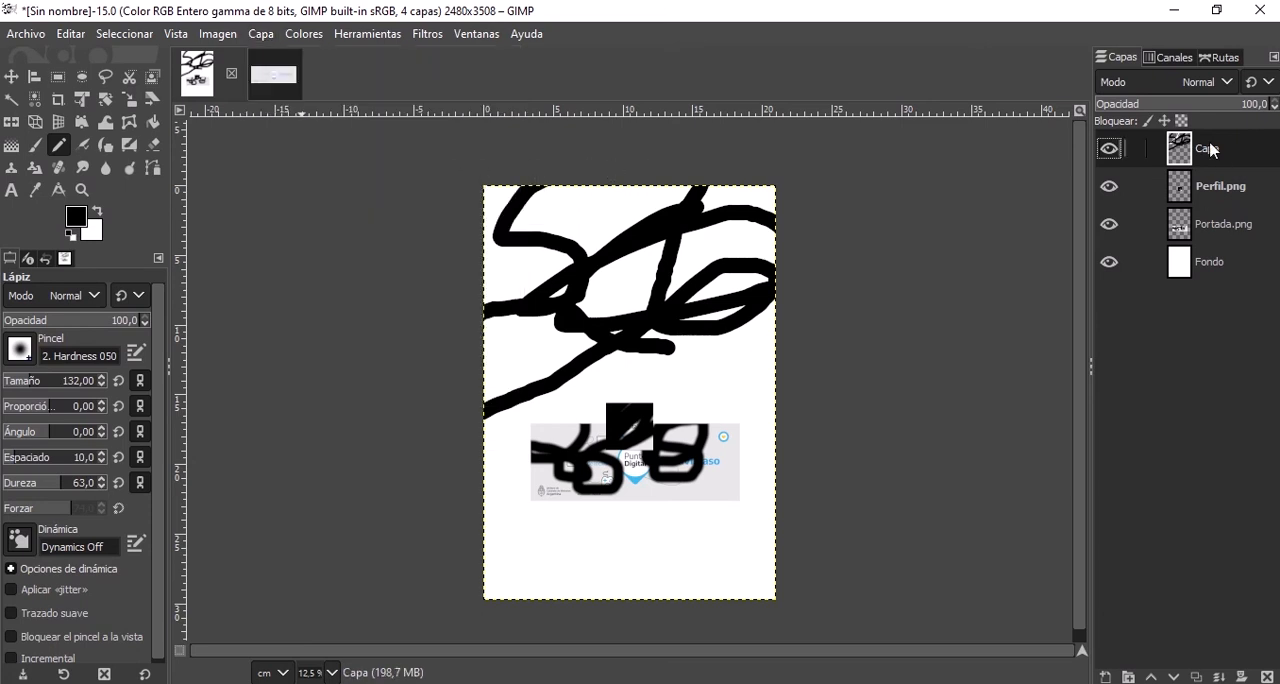
right_click(1229, 158)
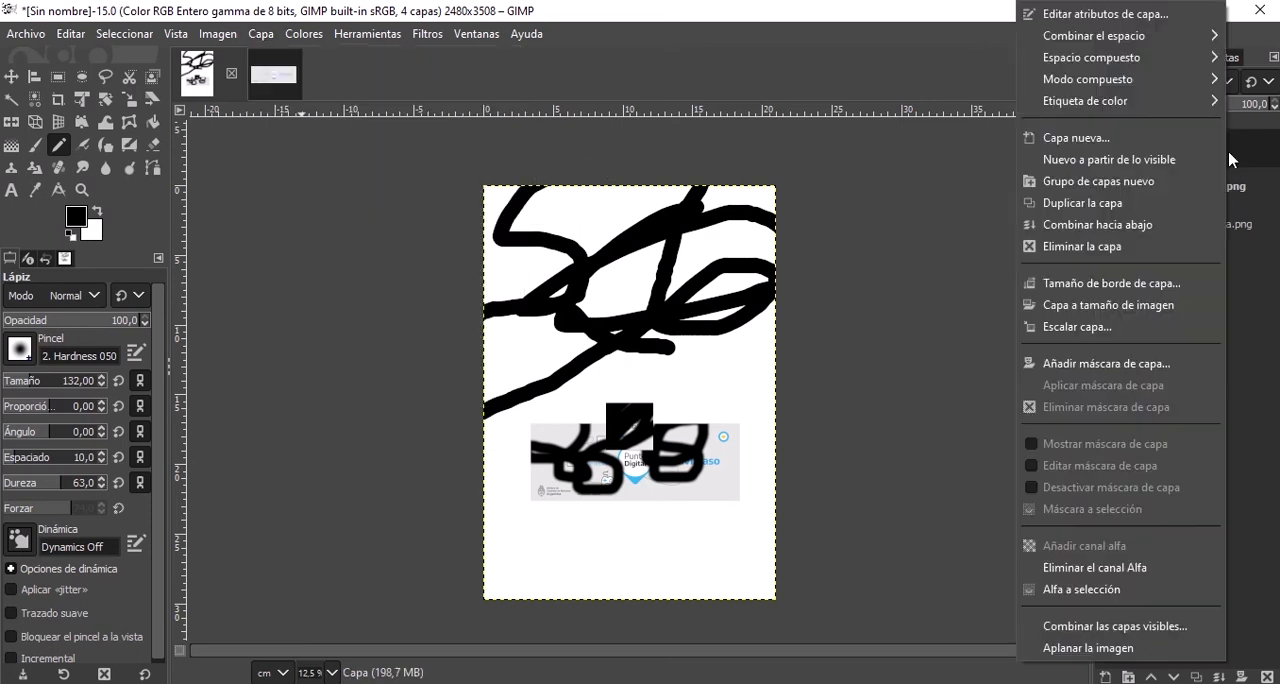
left_click(1131, 250)
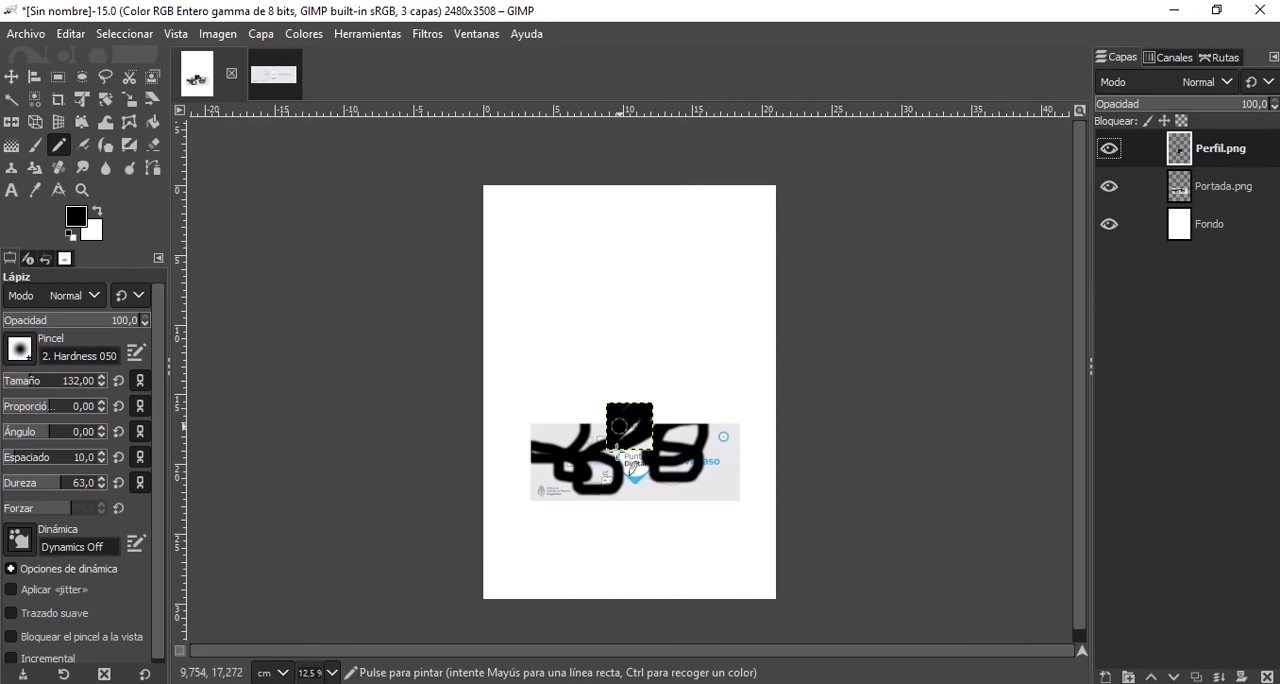
Create a new layer from everything visible and hide the Perfil.png, Portada.png and Fondo layers beneath it.
right_click(1212, 148)
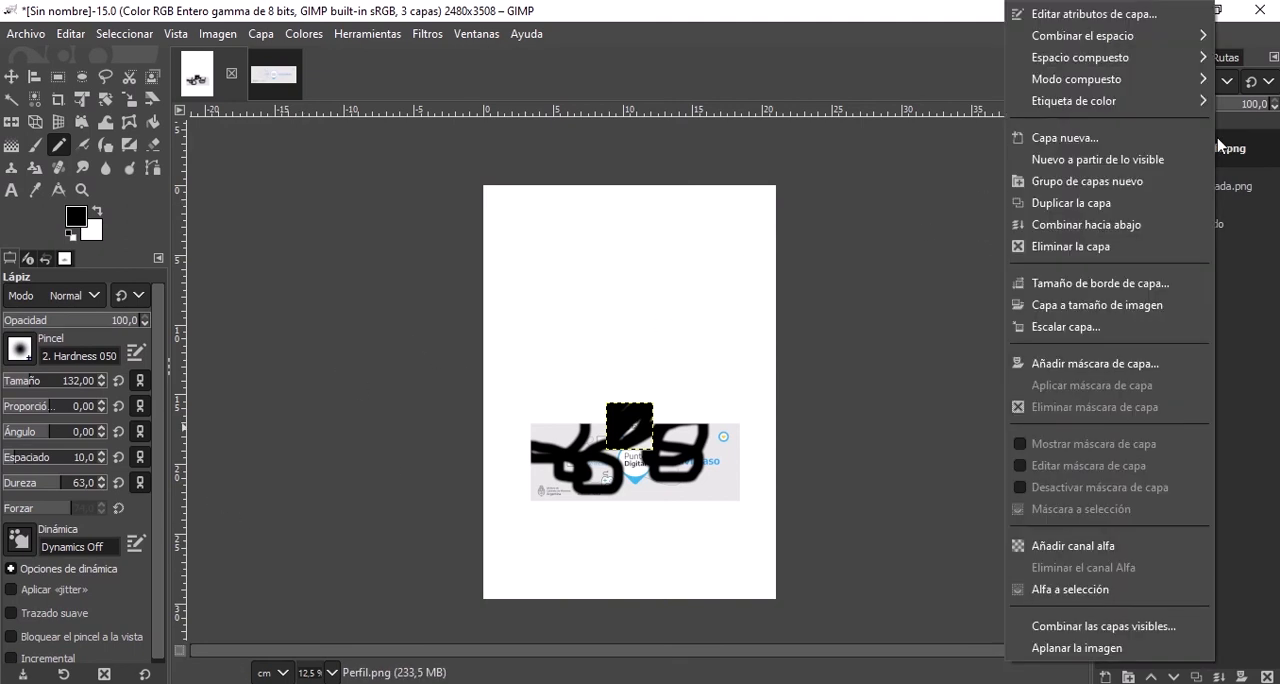
left_click(1124, 168)
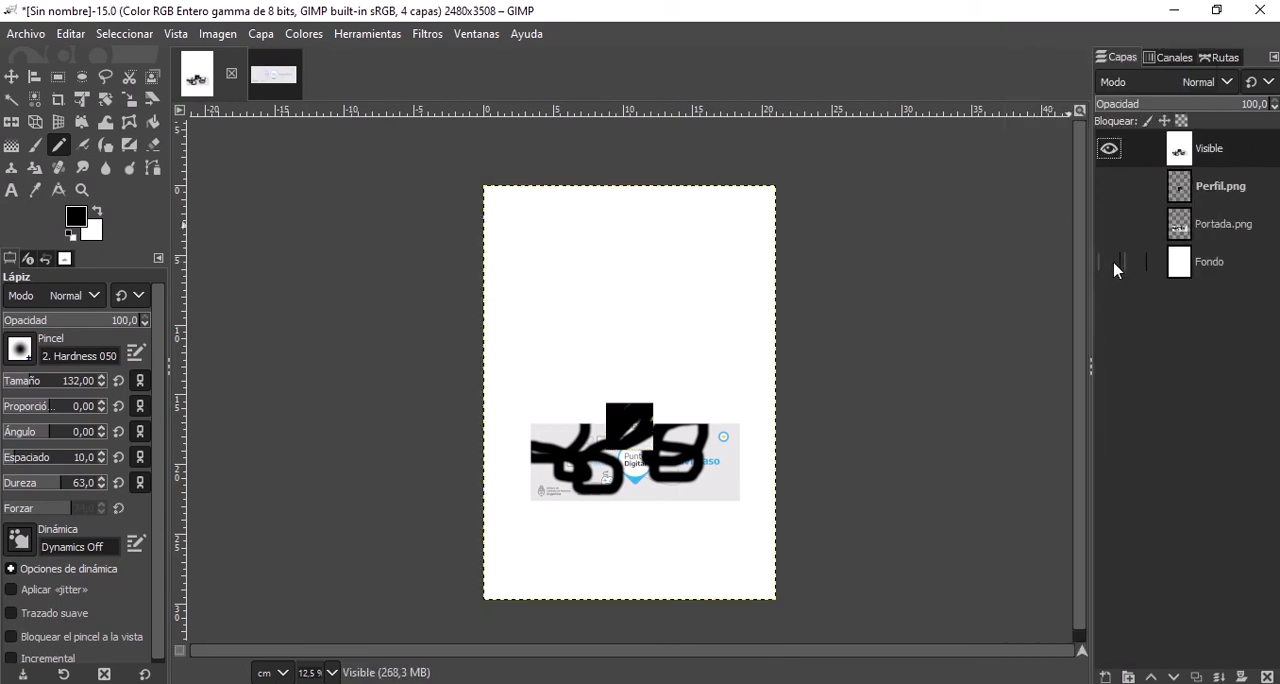
Toggle the visibility of the layer made from the visible content several times, leaving it shown.
left_click(1108, 150)
left_click(1108, 150)
left_click(1108, 150)
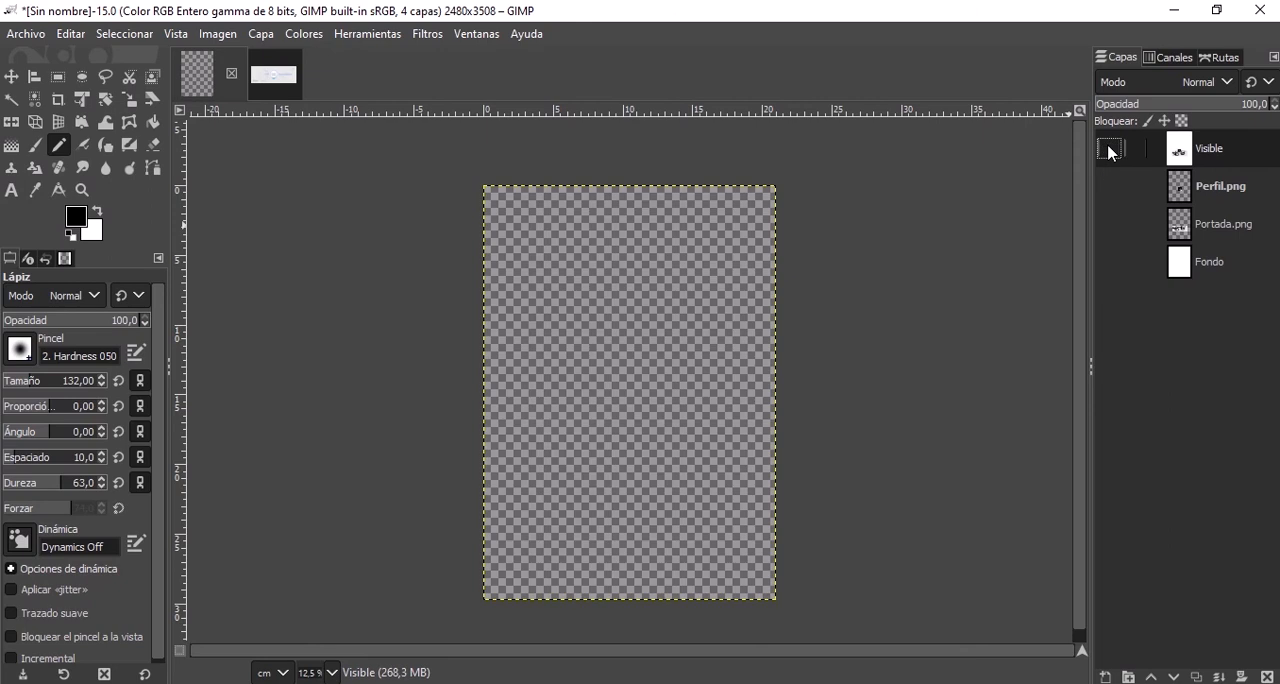
left_click(1108, 150)
left_click(1108, 150)
left_click(1108, 150)
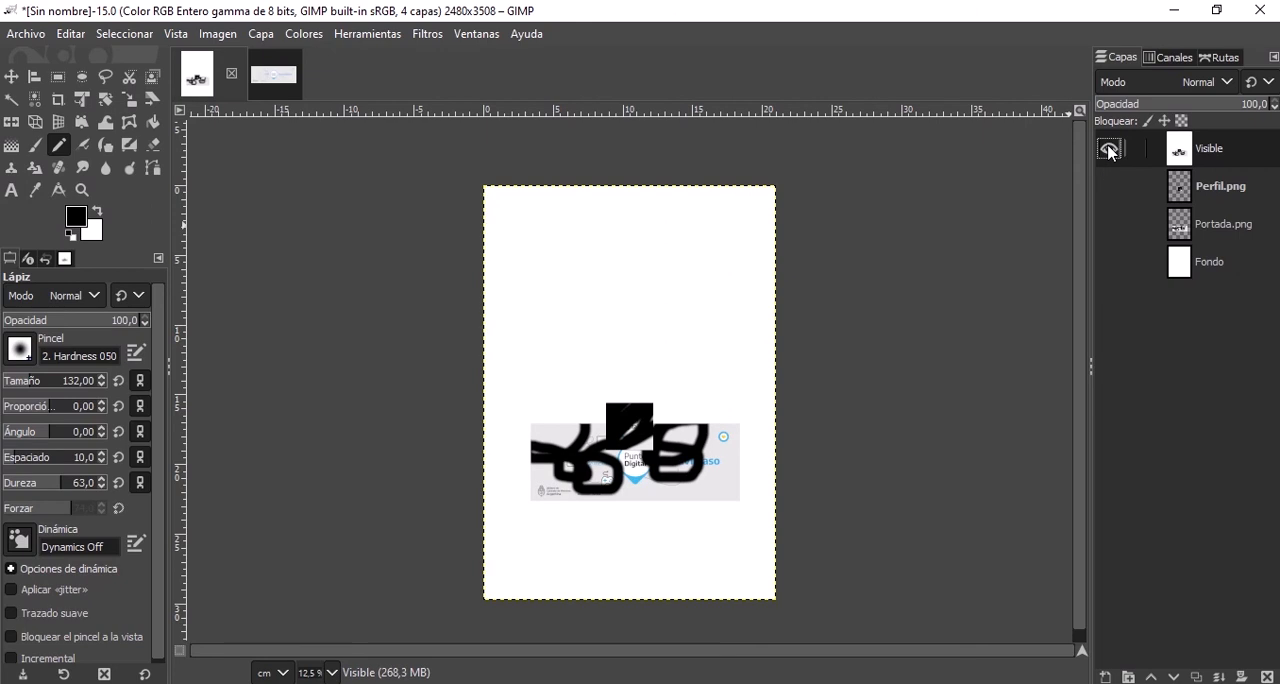
Delete the layer made from the visible content, and show the Perfil.png, Portada.png and Fondo layers again.
right_click(1203, 148)
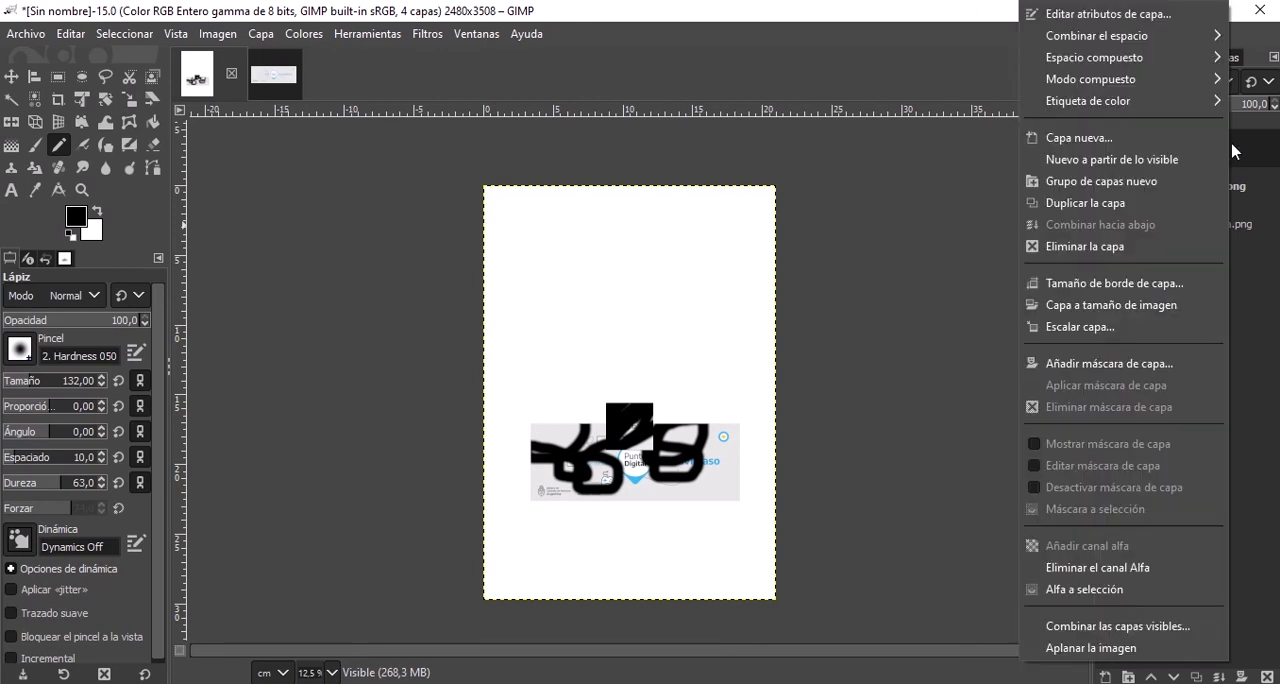
left_click(1085, 246)
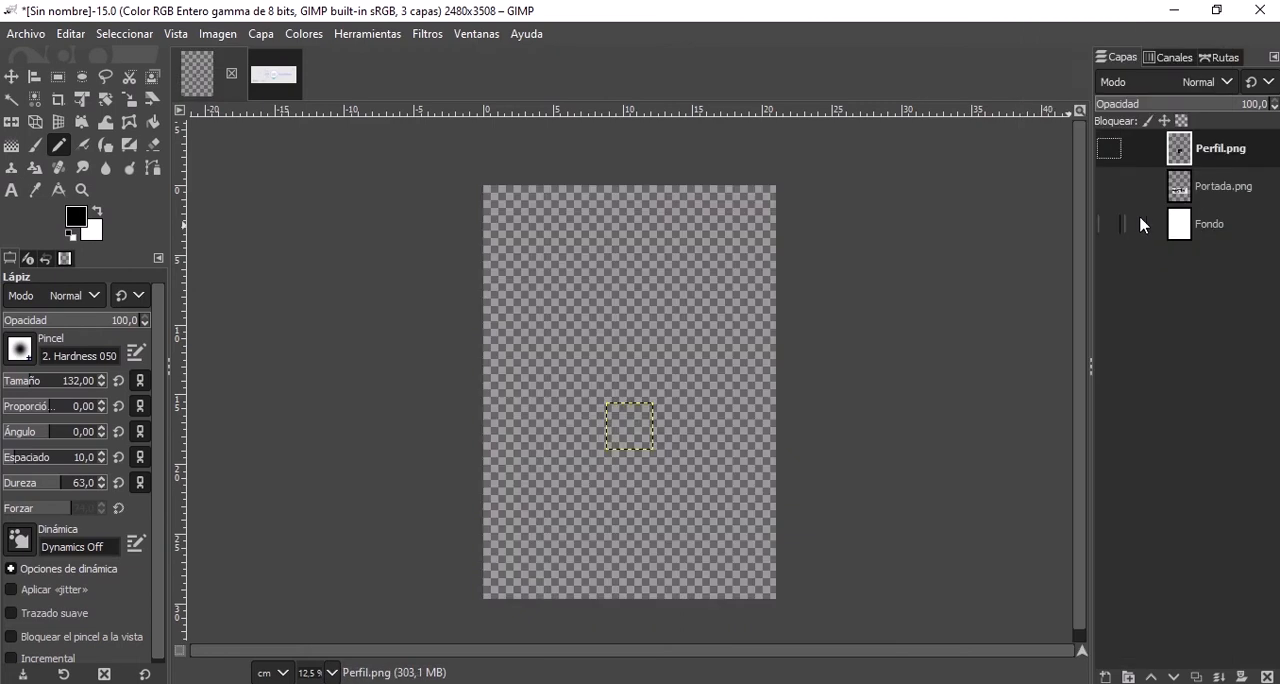
left_click(1100, 150)
left_click(1108, 186)
left_click(1108, 186)
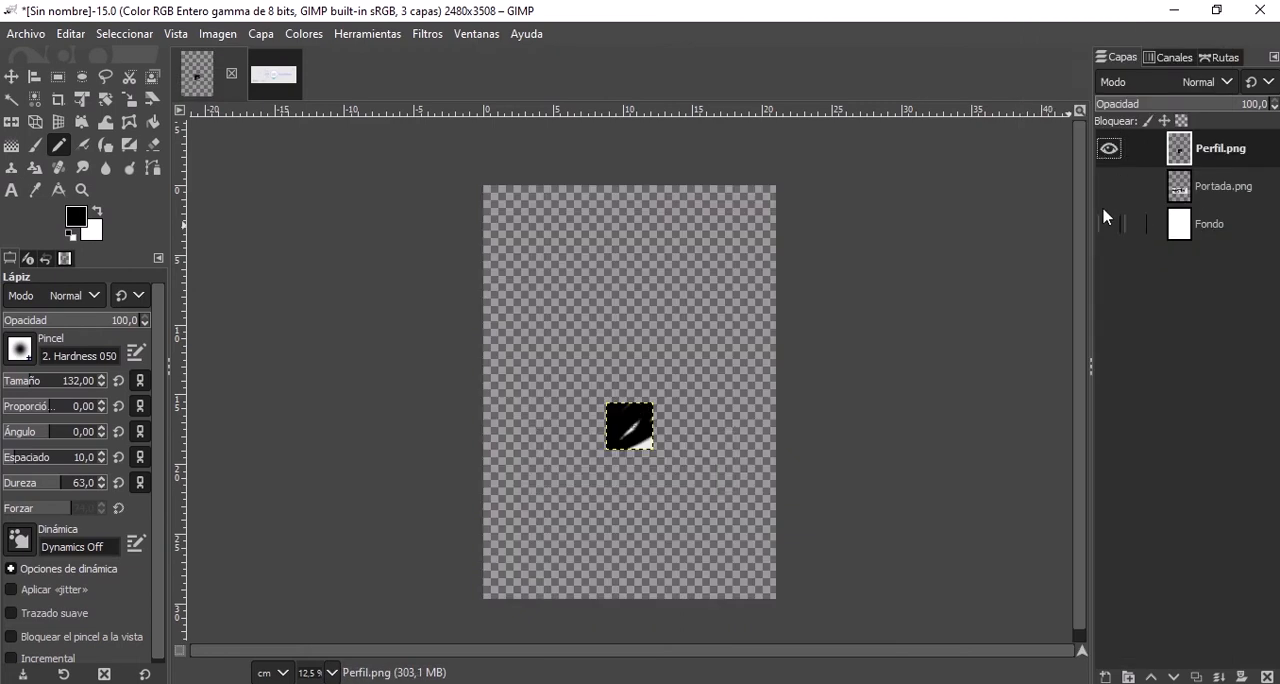
left_click(1108, 186)
left_click(1107, 223)
Duplicate the Perfil.png layer and move the original and its copy side by side above the Portada.png banner.
right_click(1228, 150)
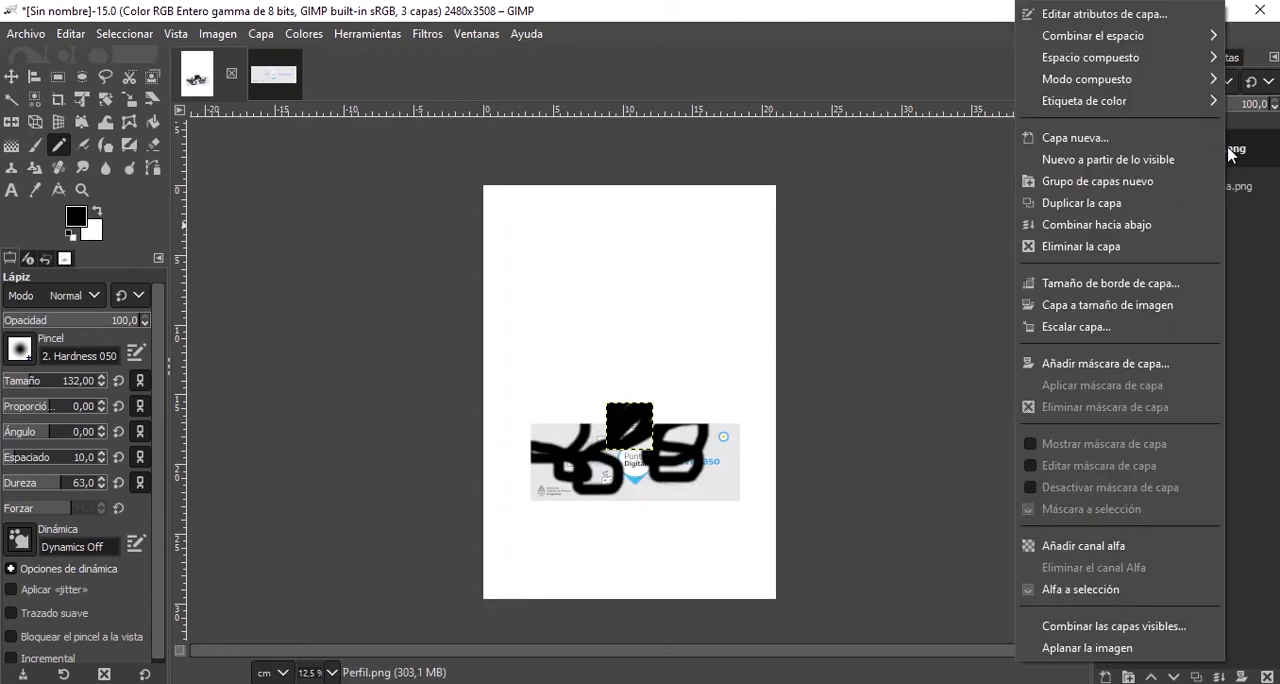
left_click(1124, 203)
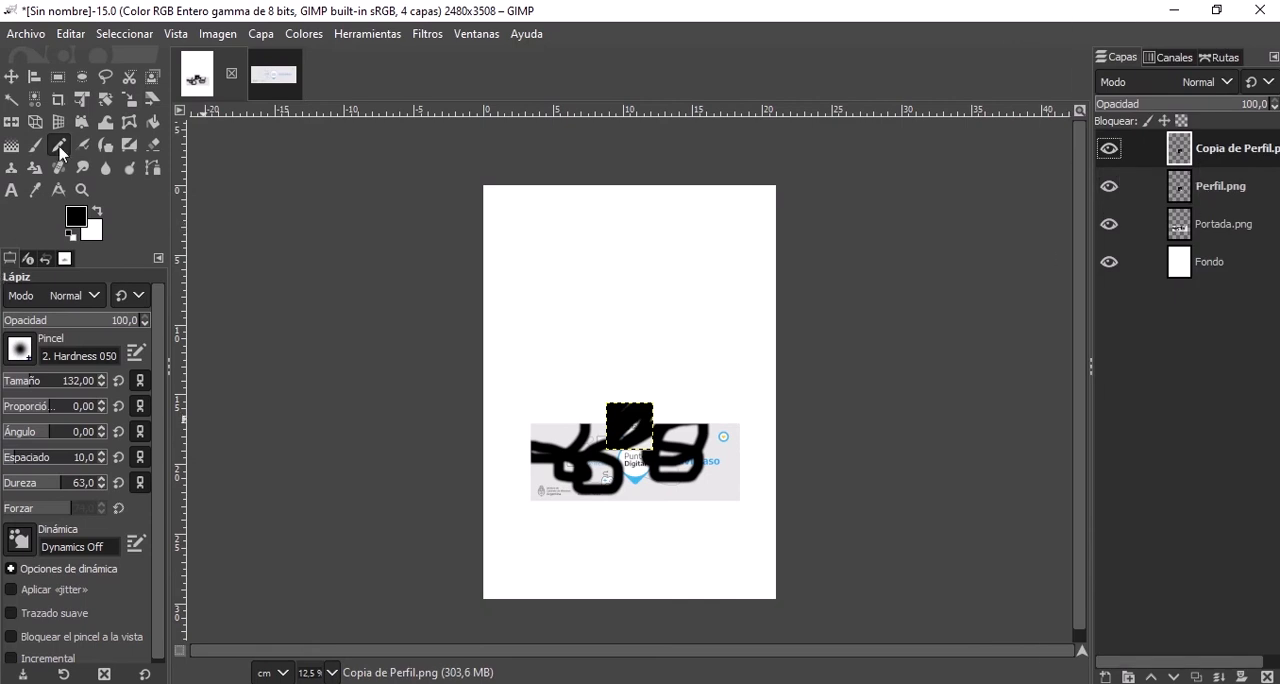
key("m")
left_click_drag(648, 424, 571, 294)
left_click(710, 312)
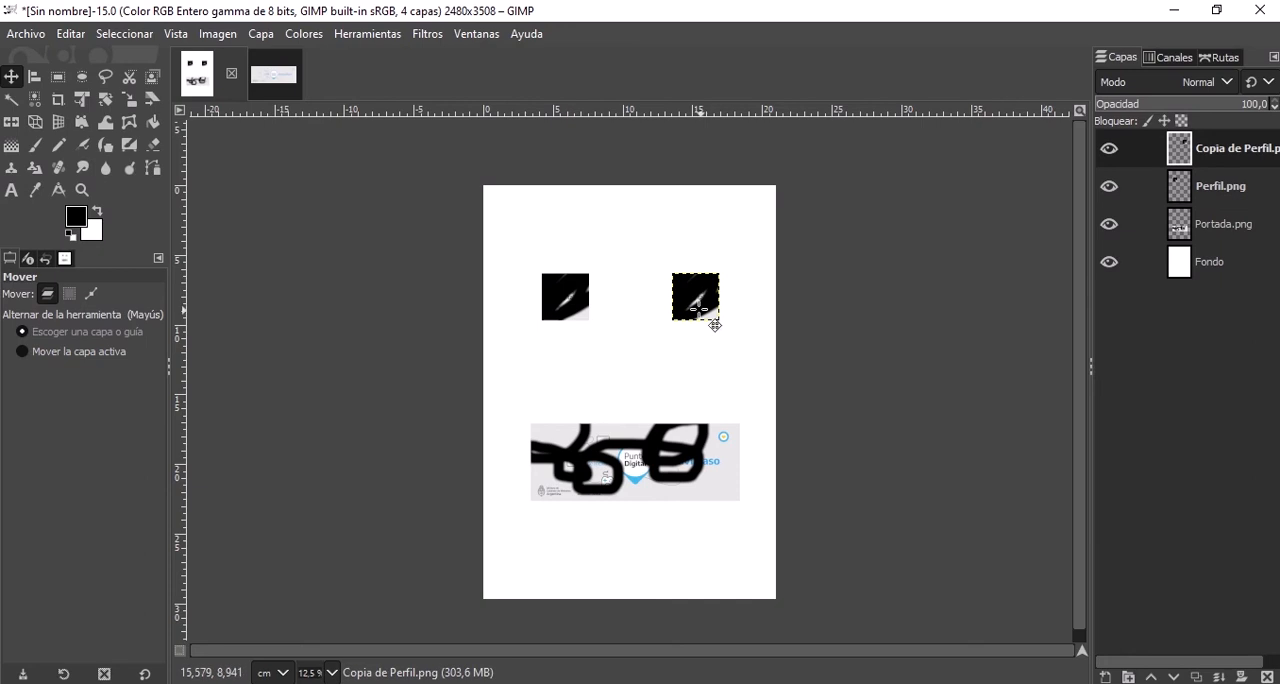
Undo the layer moves, duplication, visibility changes, deletions and Pencil strokes, back to the empty Capa layer.
left_click(24, 33)
mouse_move(73, 40)
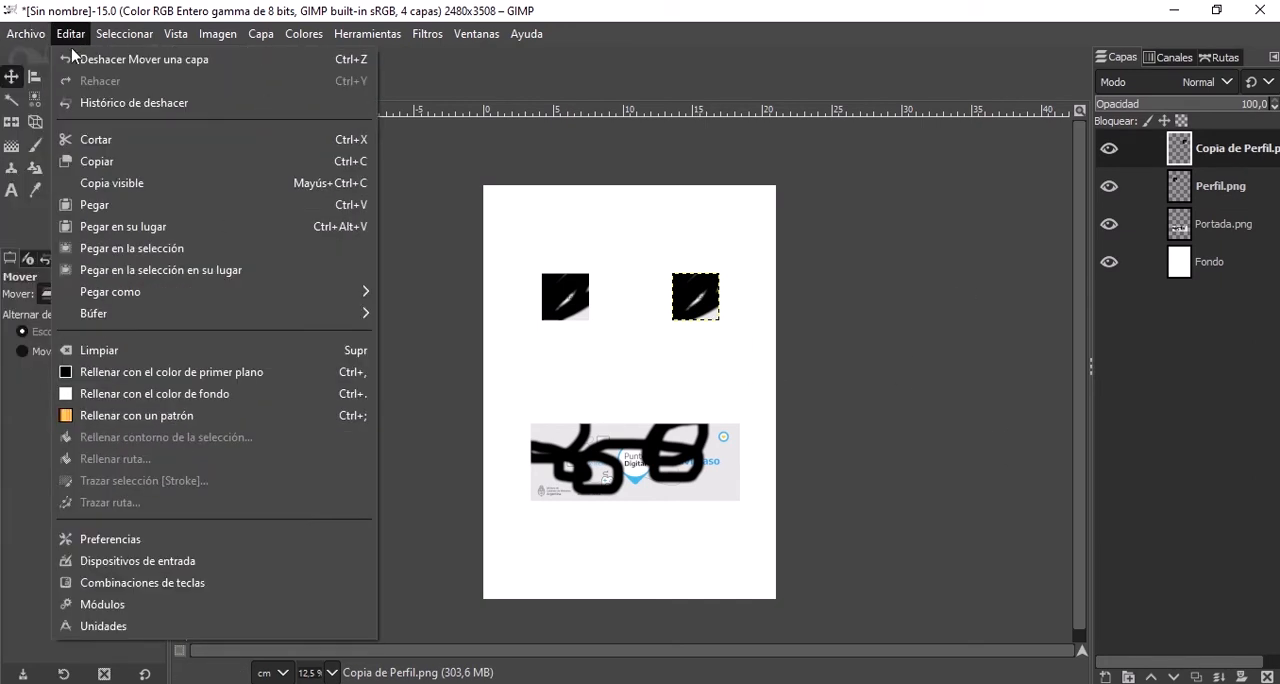
left_click(203, 12)
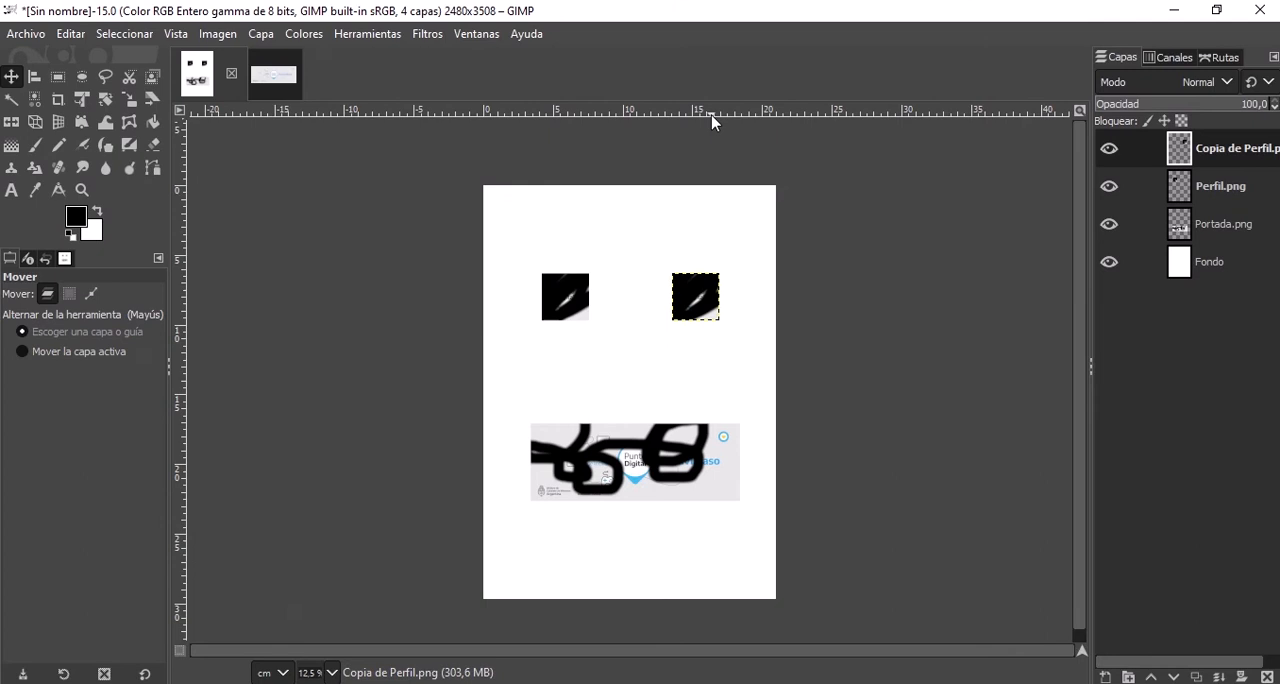
key("ctrl+z")
key("ctrl+z")
key("ctrl+z")
key("ctrl+z")
key("ctrl+z")
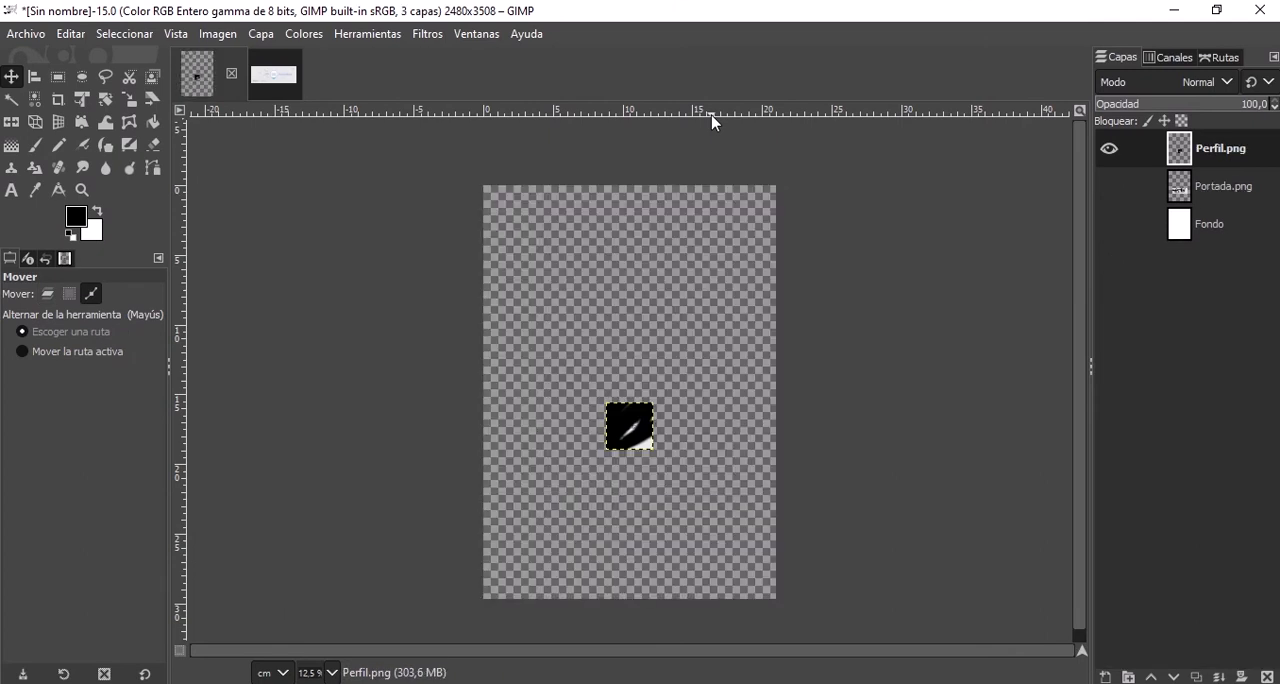
key("ctrl+z")
key("ctrl+z")
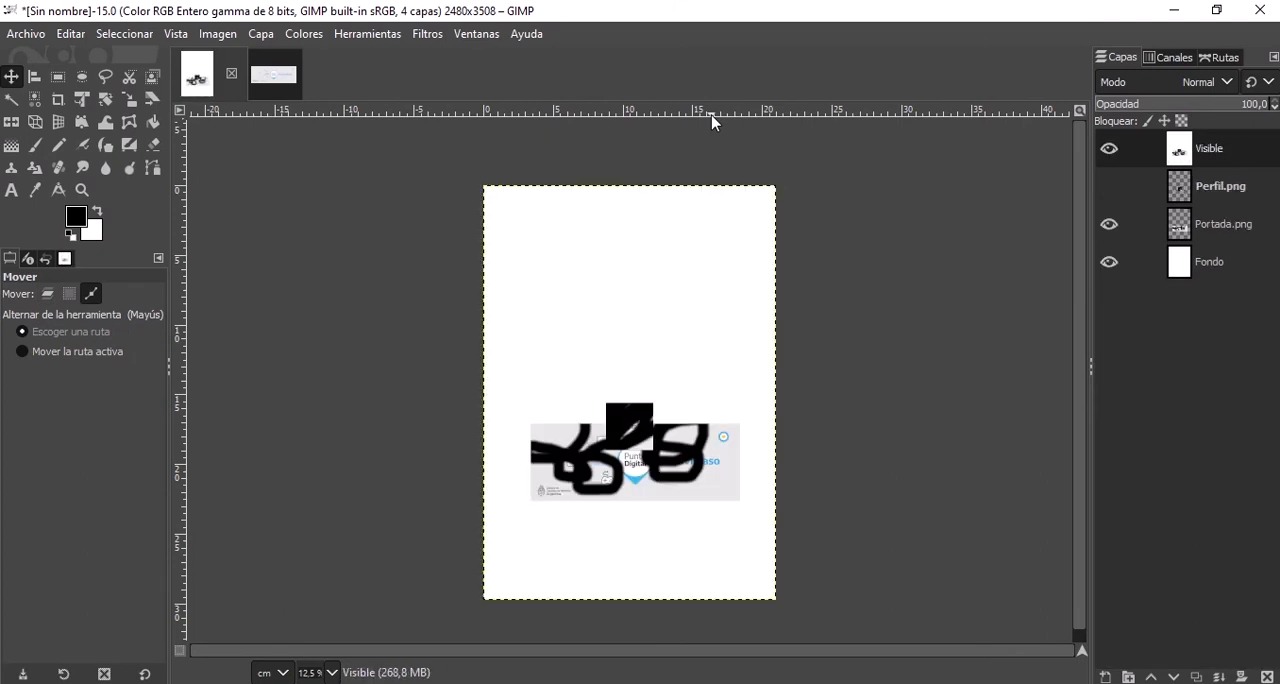
key("ctrl+z")
key("ctrl+z")
key("ctrl+z")
key("ctrl+z")
key("ctrl+z")
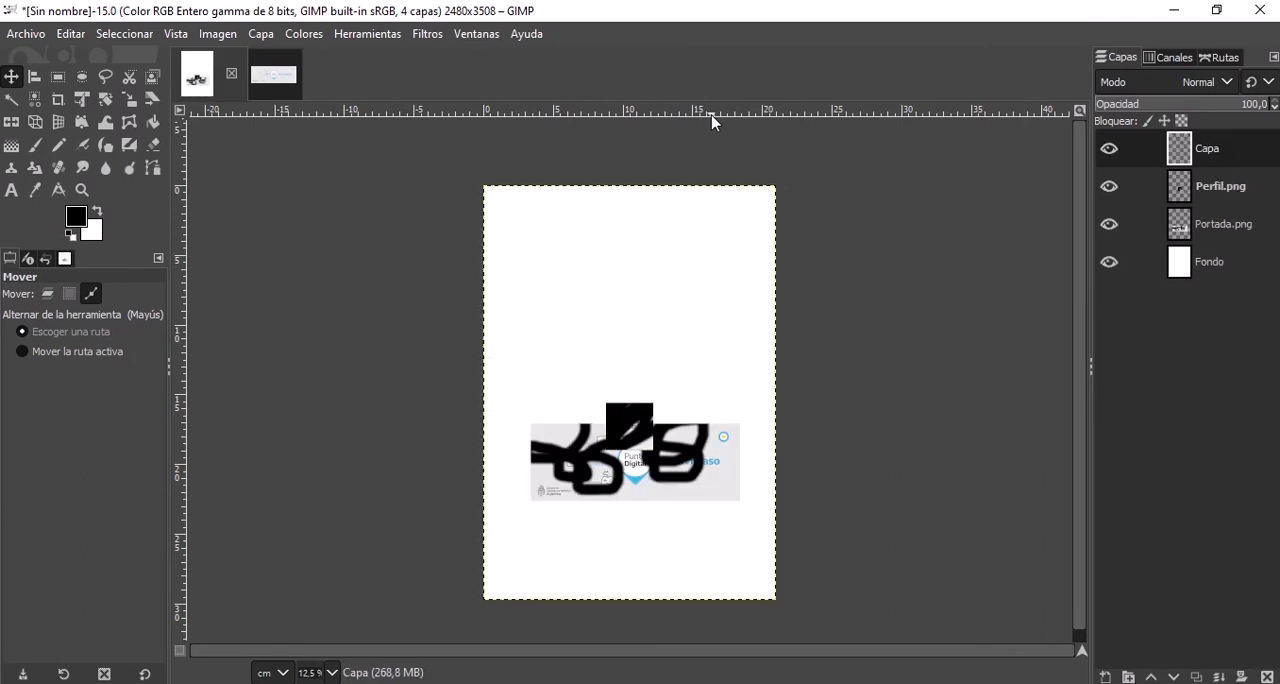
Undo the Capa layer, the white Fondo fill, the painted strokes and the layer moves, back to the initial three-layer layout.
key("ctrl+z")
key("ctrl+z")
key("ctrl+z")
key("ctrl+z")
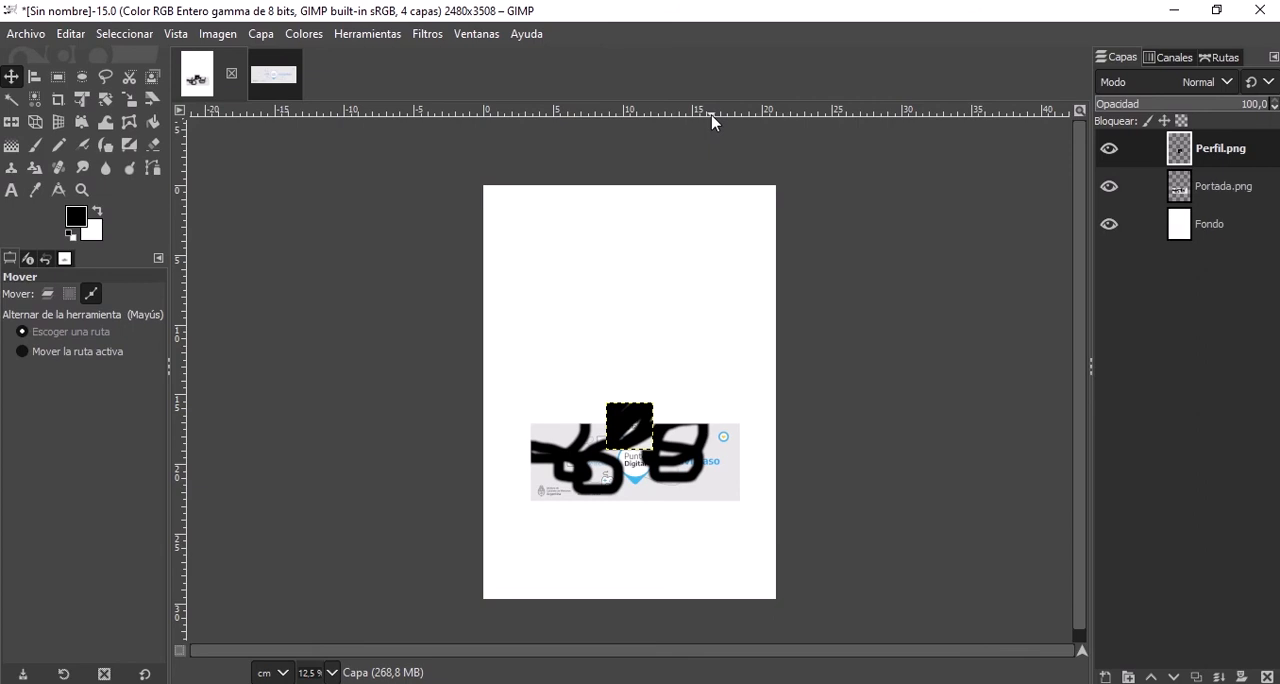
key("ctrl+z")
key("ctrl+z")
key("ctrl+z")
key("ctrl+z")
key("ctrl+z")
key("ctrl+z")
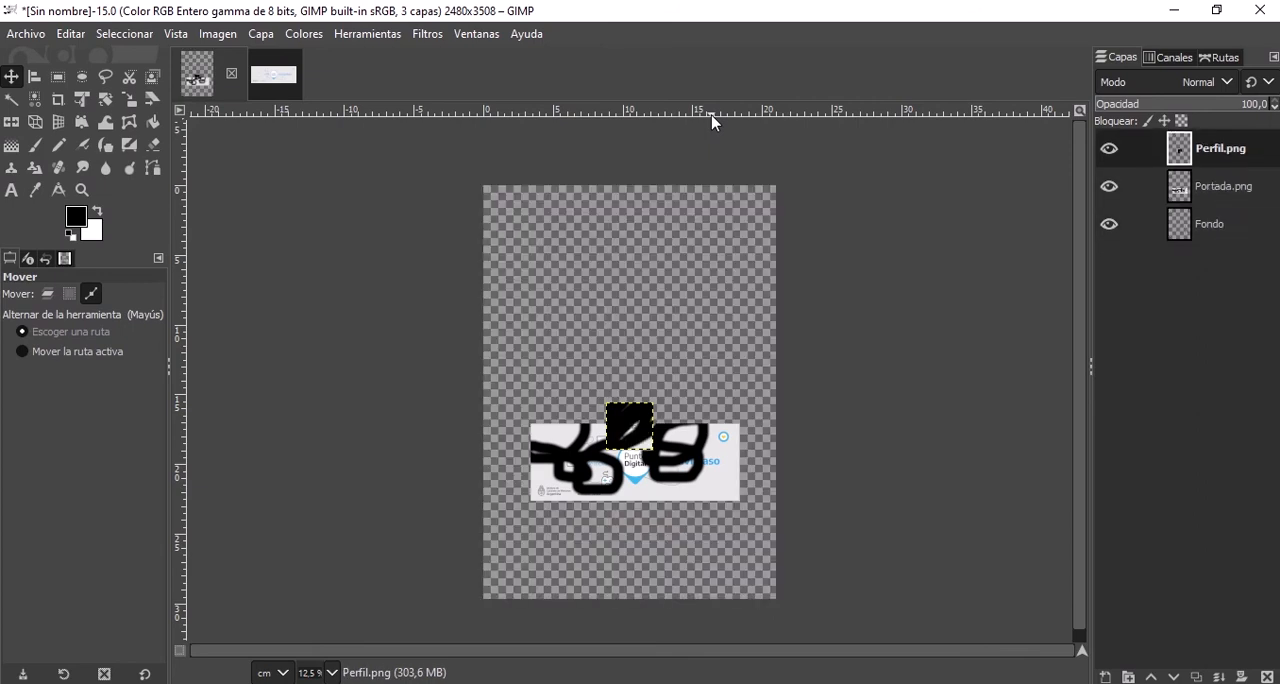
key("ctrl+z")
key("ctrl+z")
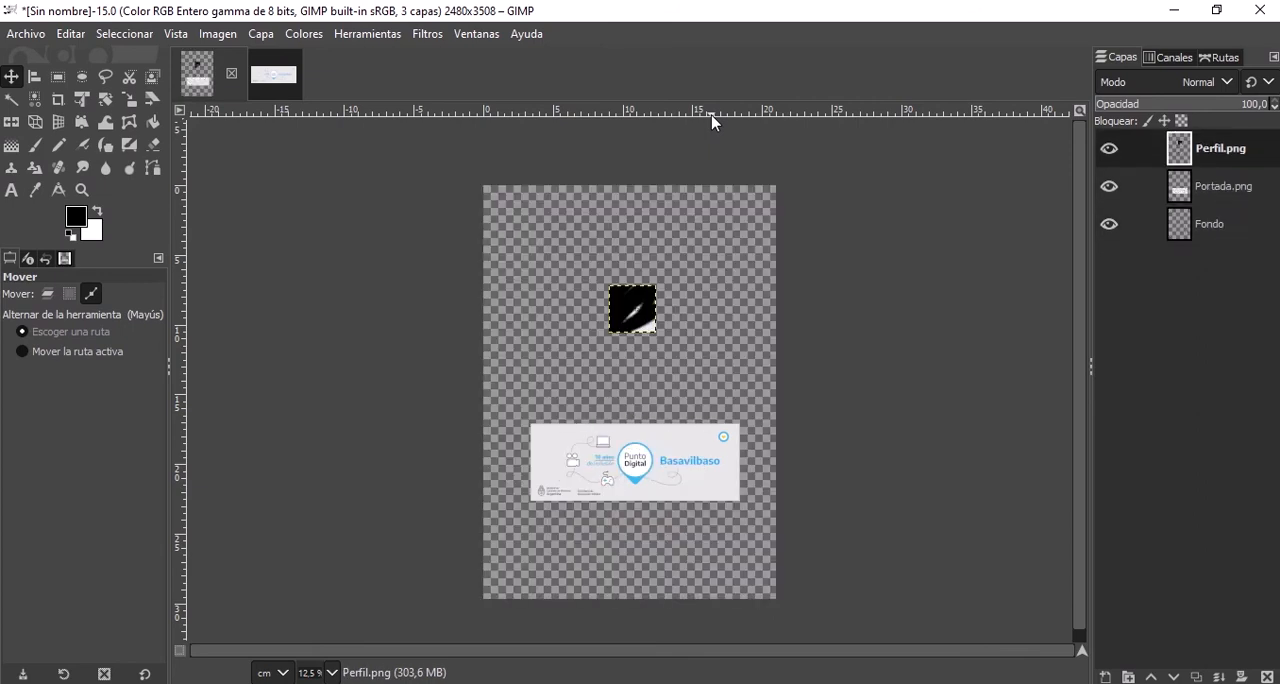
key("ctrl+z")
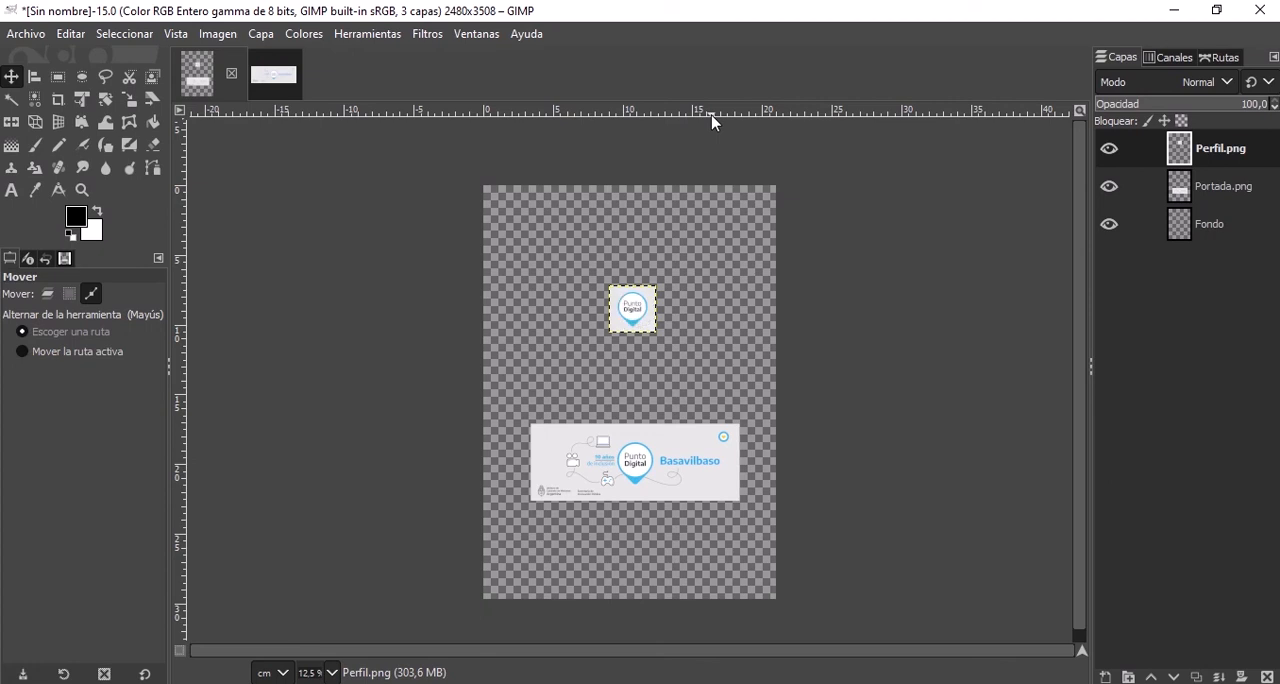
key("ctrl+z")
key("ctrl+z")
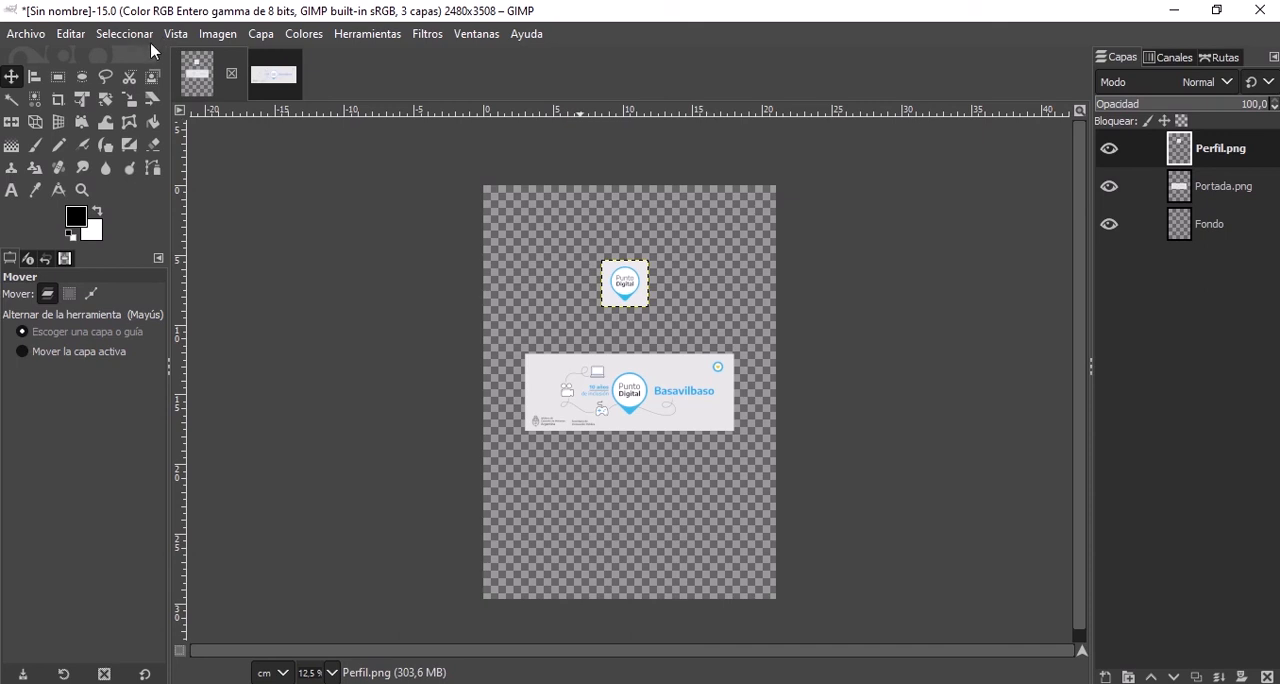
mouse_move(561, 8)
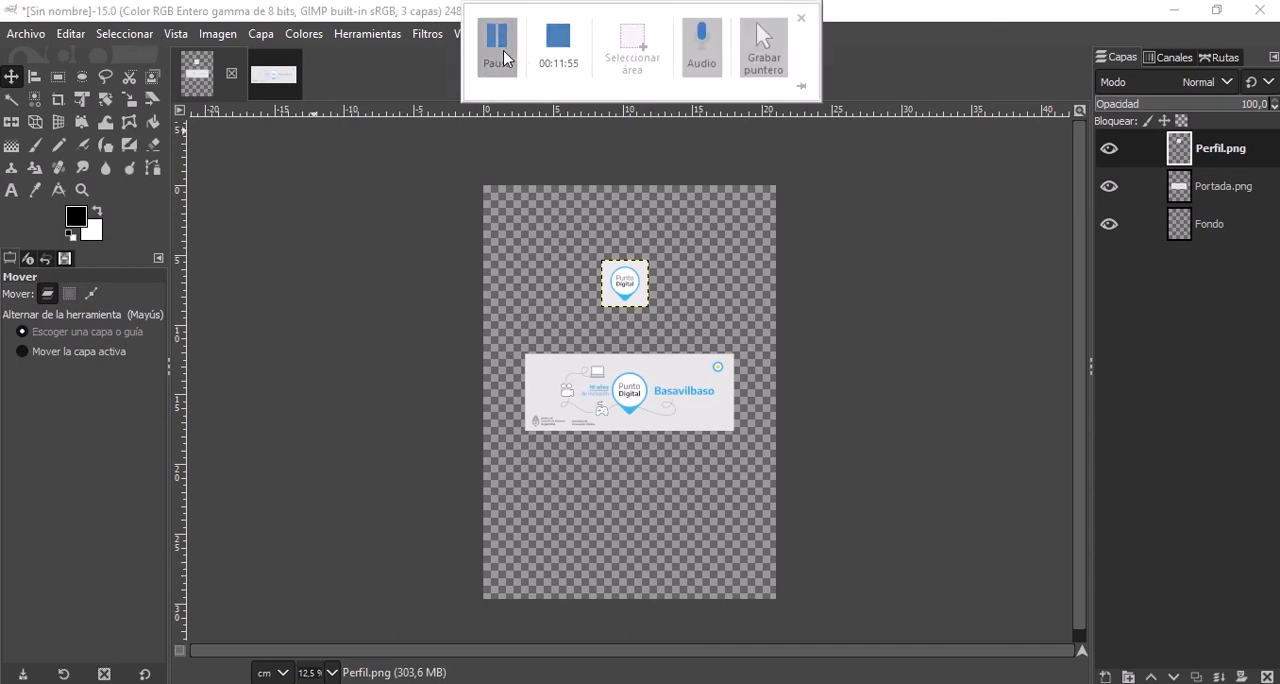
Switch to the Portada image, erase a broad diagonal band across its middle with the Eraser, and undo the stroke.
key("shift+e")
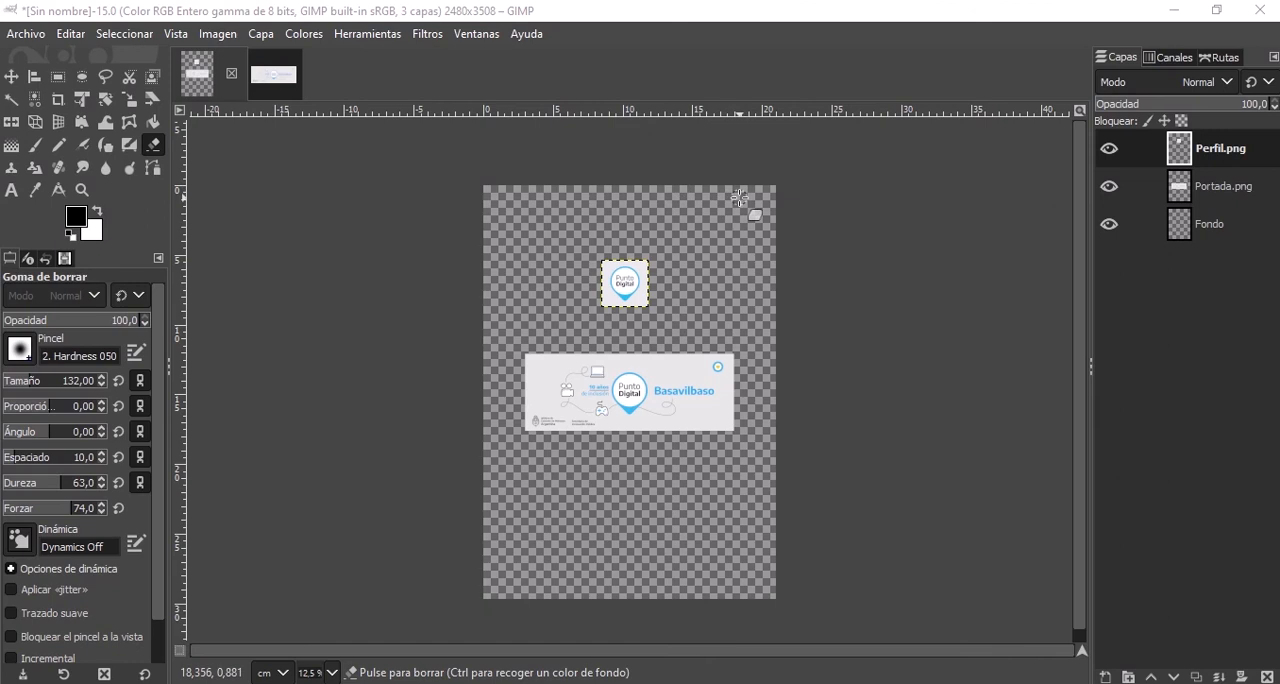
left_click(272, 78)
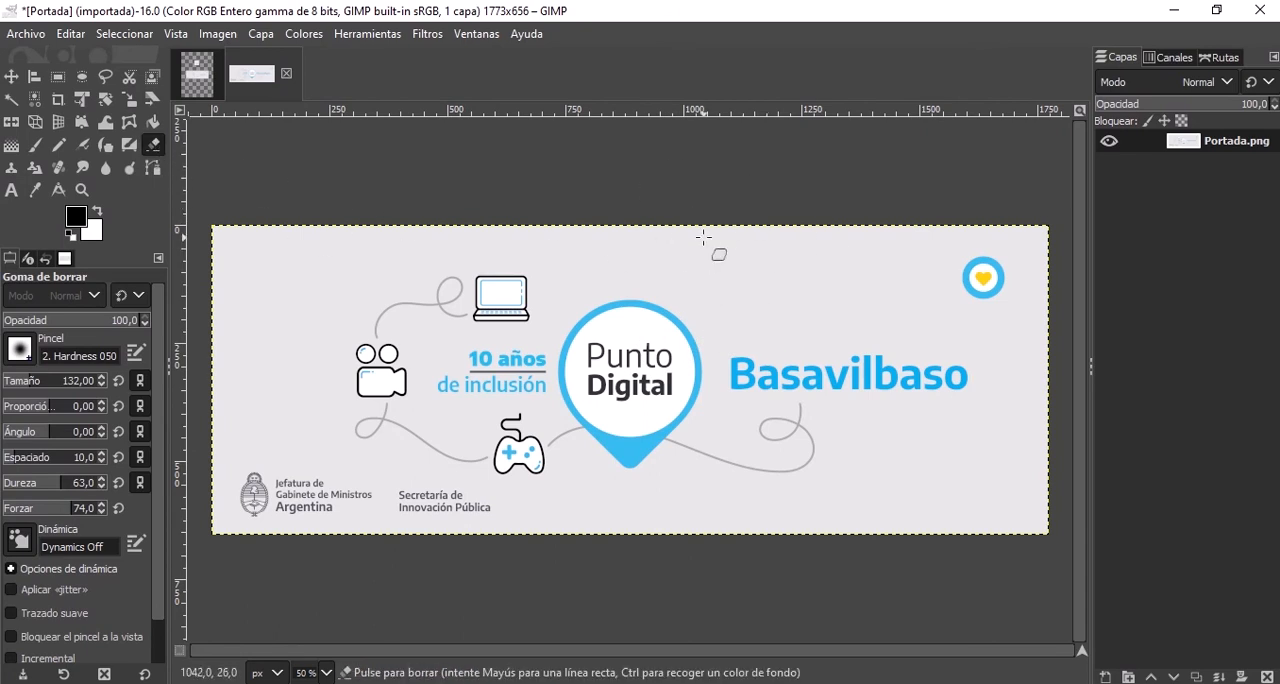
mouse_move(660, 268)
left_mouse_down()
mouse_move(686, 257)
mouse_move(663, 206)
mouse_move(580, 386)
mouse_move(500, 480)
mouse_move(576, 460)
mouse_move(708, 222)
mouse_move(592, 490)
mouse_move(654, 446)
mouse_move(786, 218)
mouse_move(617, 551)
left_mouse_up()
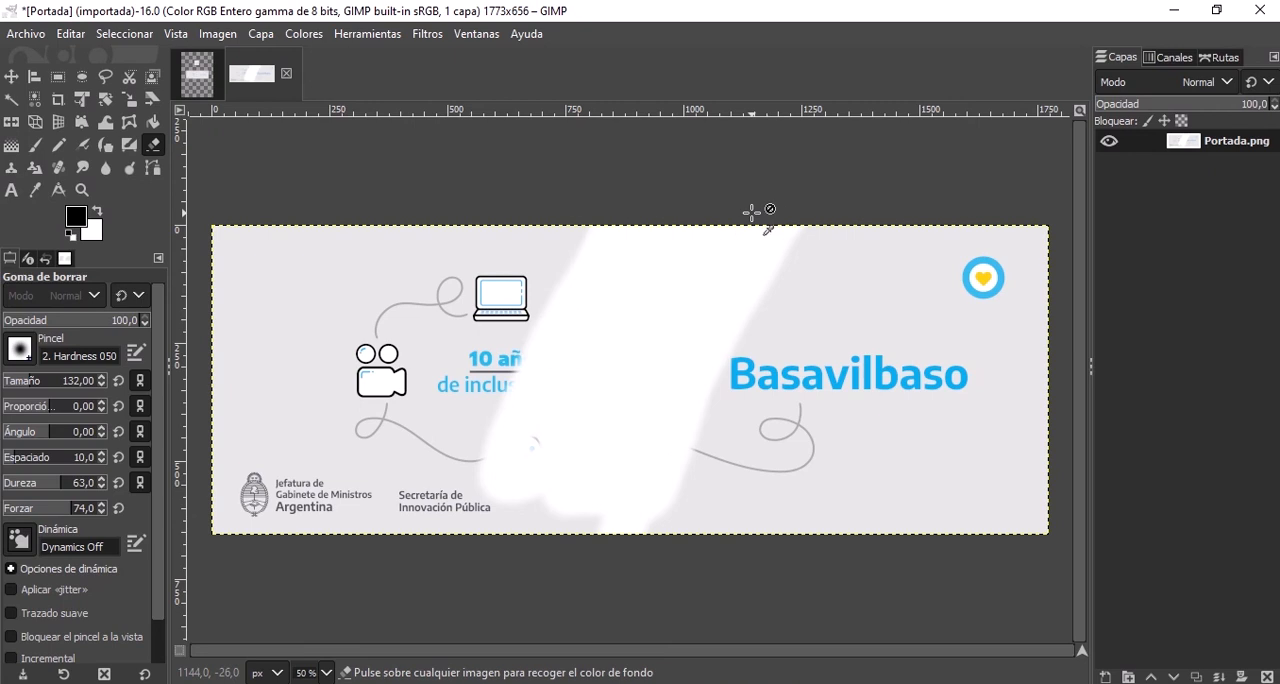
key("ctrl+z")
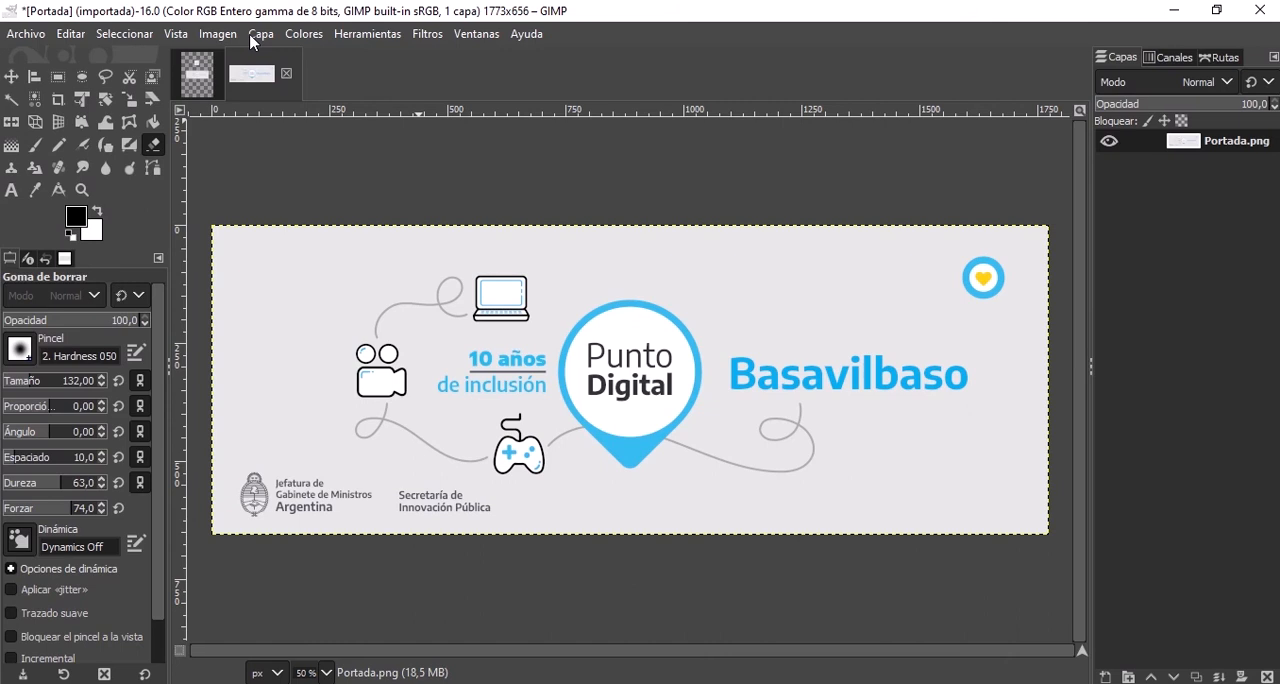
Try an alpha channel on the Portada.png layer by erasing a wide diagonal band through the banner, and undo everything.
right_click(1229, 149)
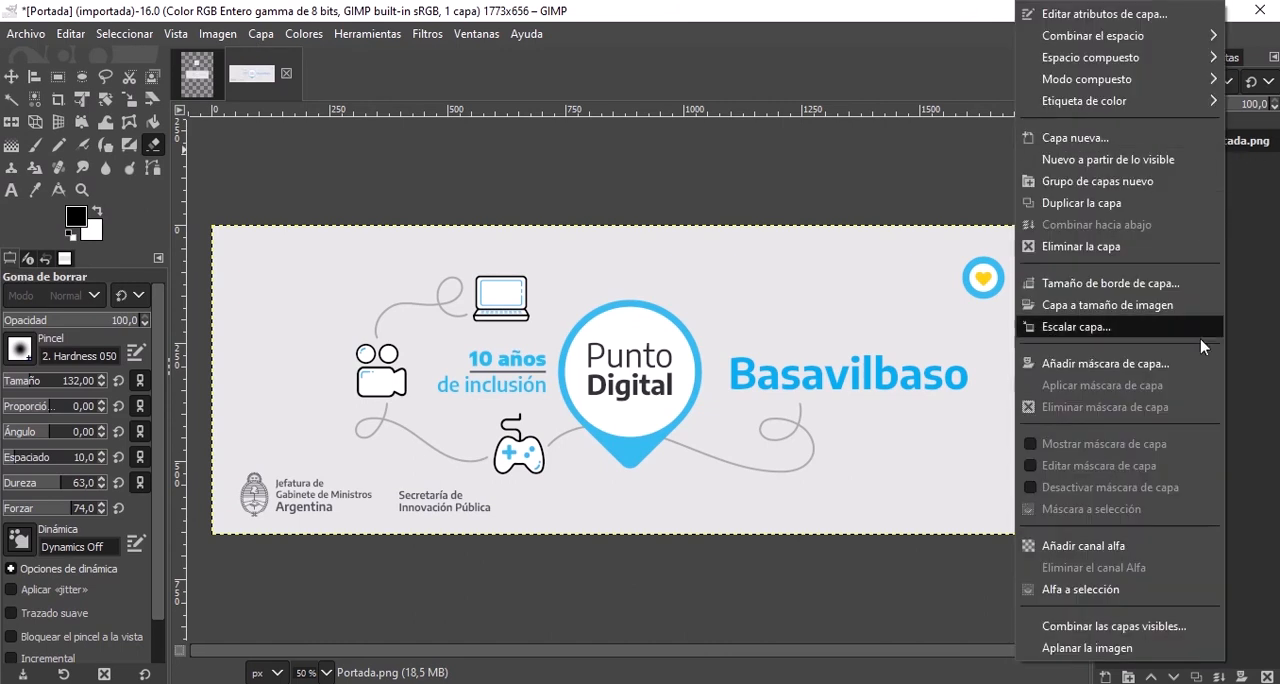
left_click(1076, 552)
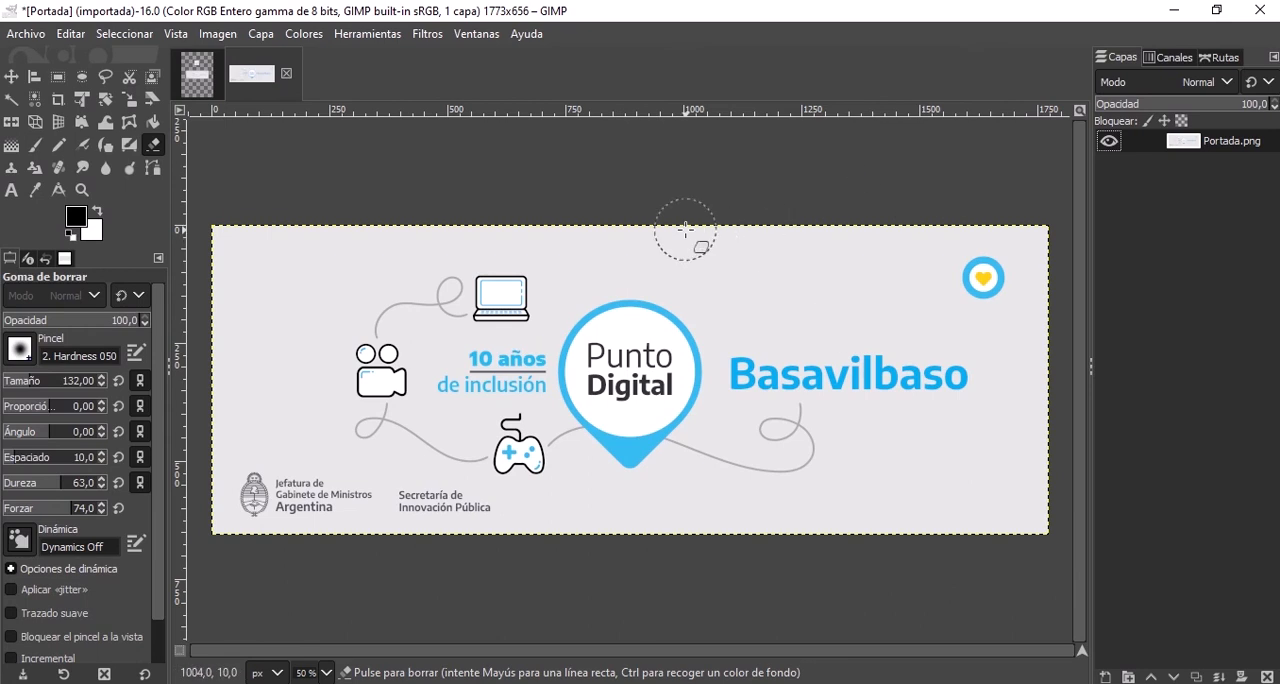
mouse_move(686, 230)
left_mouse_down()
mouse_move(620, 460)
mouse_move(695, 350)
mouse_move(641, 390)
mouse_move(600, 400)
mouse_move(595, 500)
mouse_move(625, 245)
mouse_move(545, 522)
mouse_move(610, 205)
mouse_move(535, 585)
mouse_move(651, 217)
mouse_move(494, 508)
mouse_move(499, 568)
mouse_move(545, 250)
mouse_move(470, 530)
mouse_move(500, 345)
left_mouse_up()
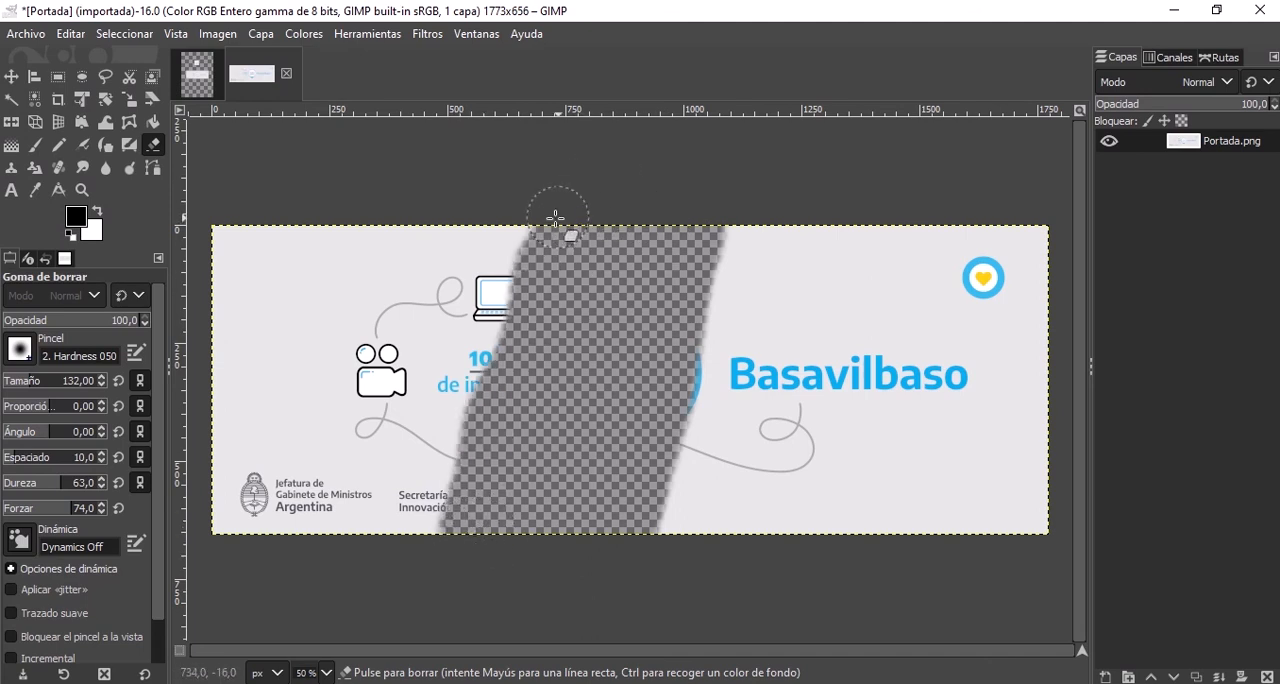
mouse_move(514, 220)
left_mouse_down()
mouse_move(554, 212)
mouse_move(534, 209)
mouse_move(497, 562)
mouse_move(546, 219)
left_mouse_up()
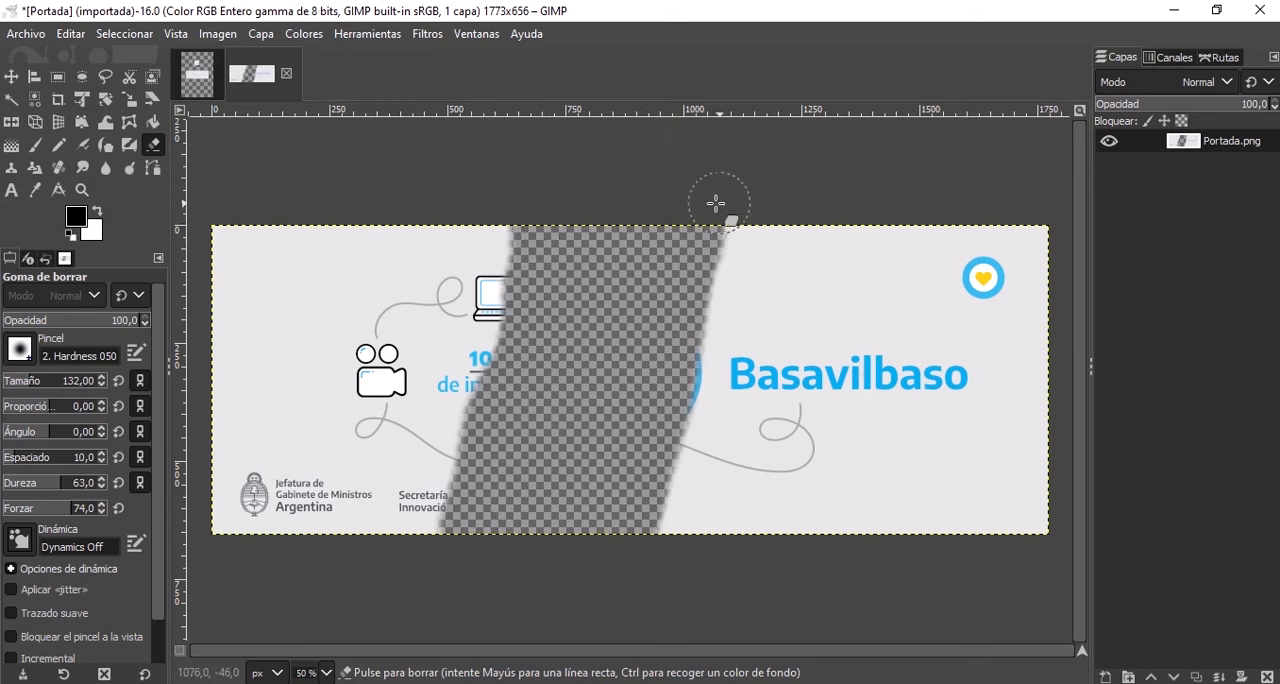
key("ctrl+z")
key("ctrl+z")
key("ctrl+z")
key("ctrl+z")
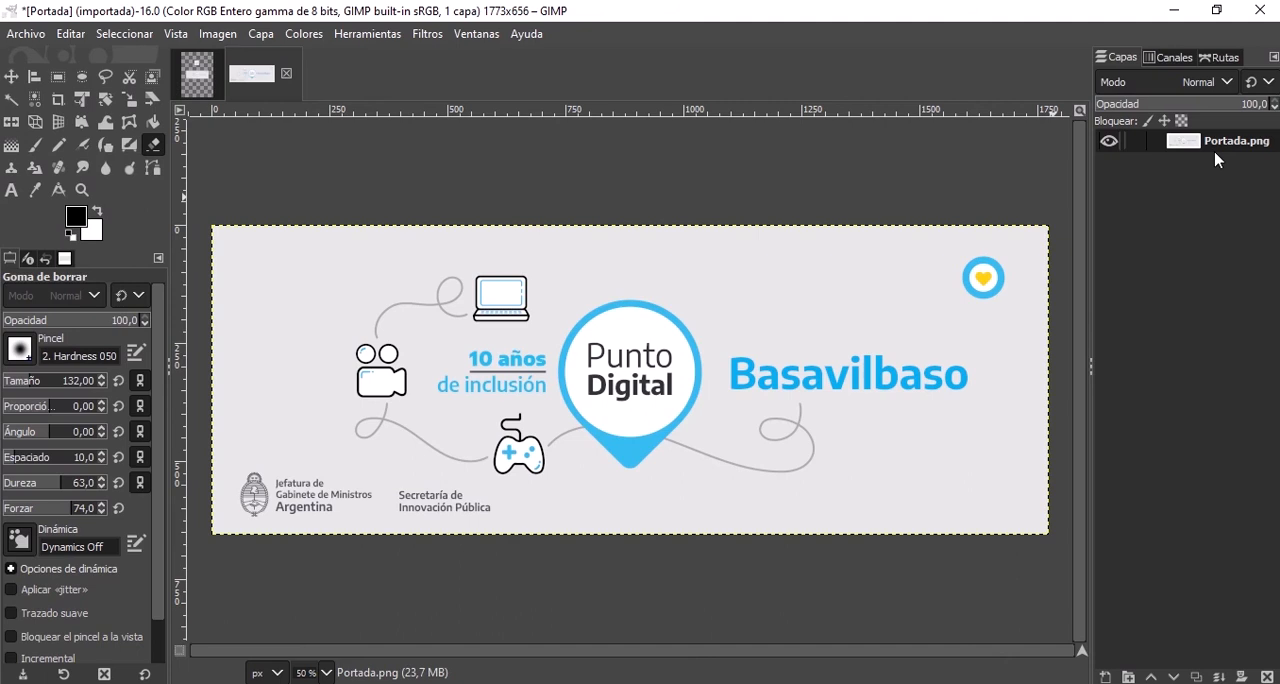
Add an alpha channel to the Portada.png layer and erase a diagonal band between the Punto Digital logo and Basavilbaso.
right_click(1240, 140)
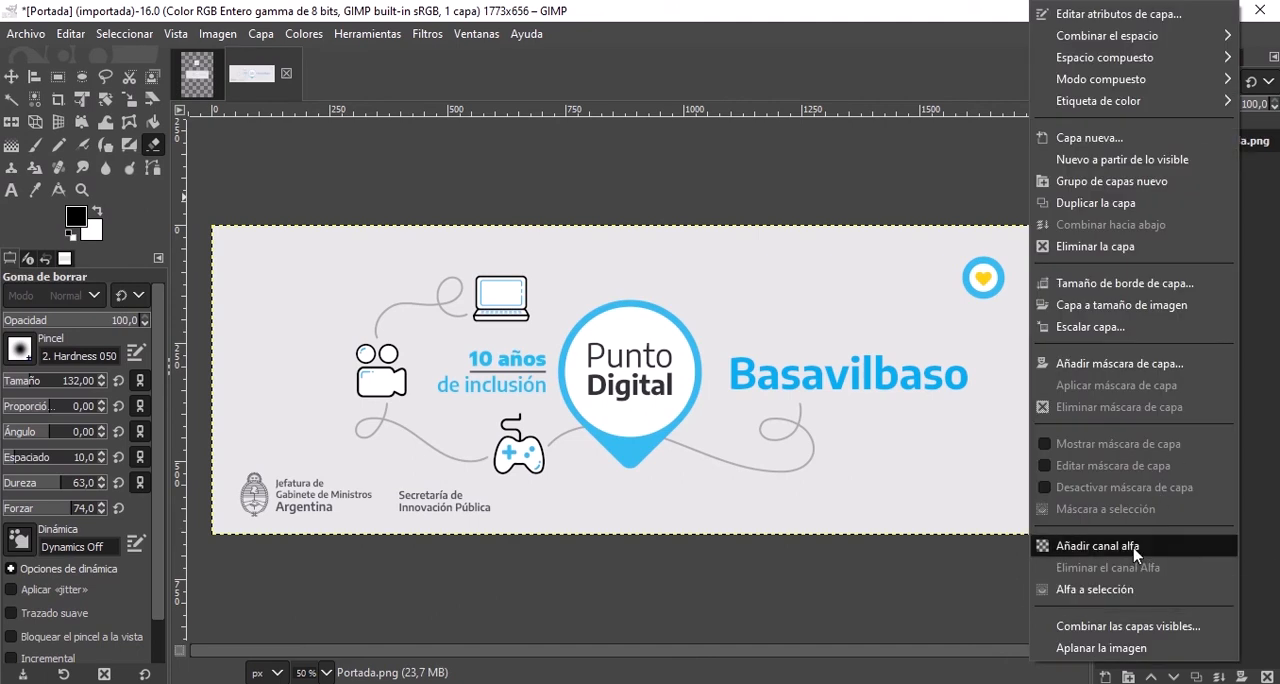
left_click(1097, 546)
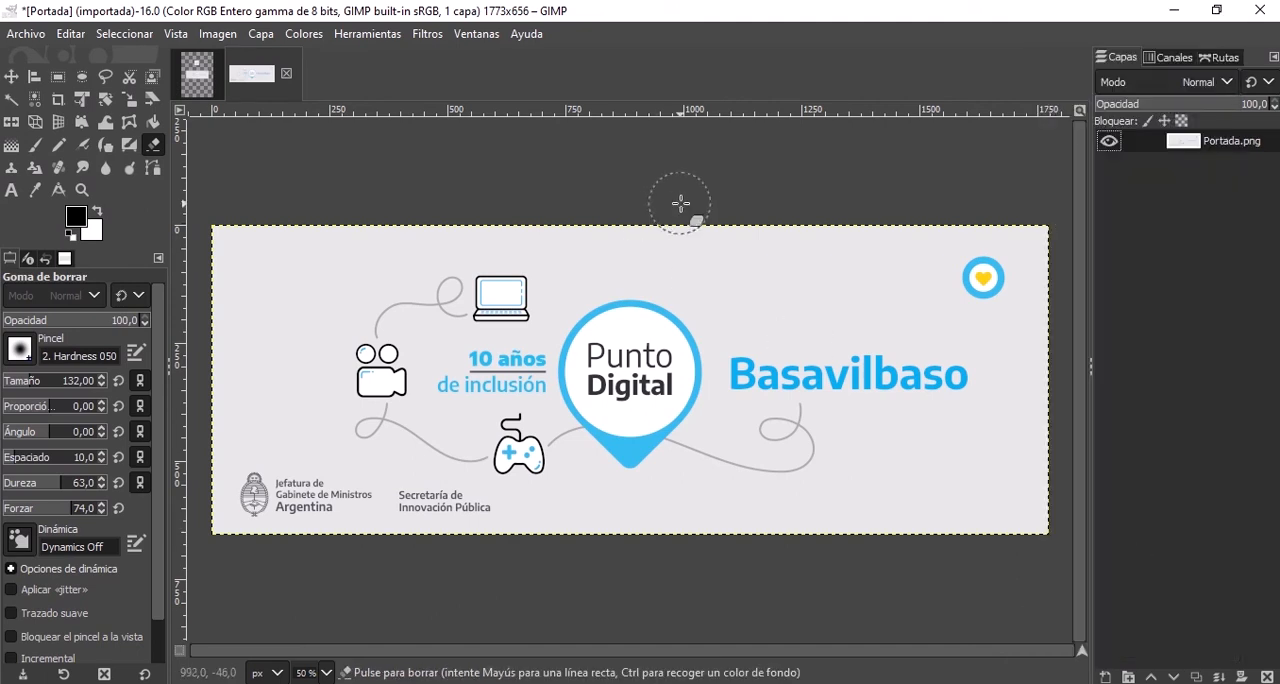
mouse_move(675, 207)
left_mouse_down()
mouse_move(588, 528)
mouse_move(707, 232)
mouse_move(662, 526)
mouse_move(700, 245)
mouse_move(740, 214)
mouse_move(625, 520)
mouse_move(797, 150)
left_mouse_up()
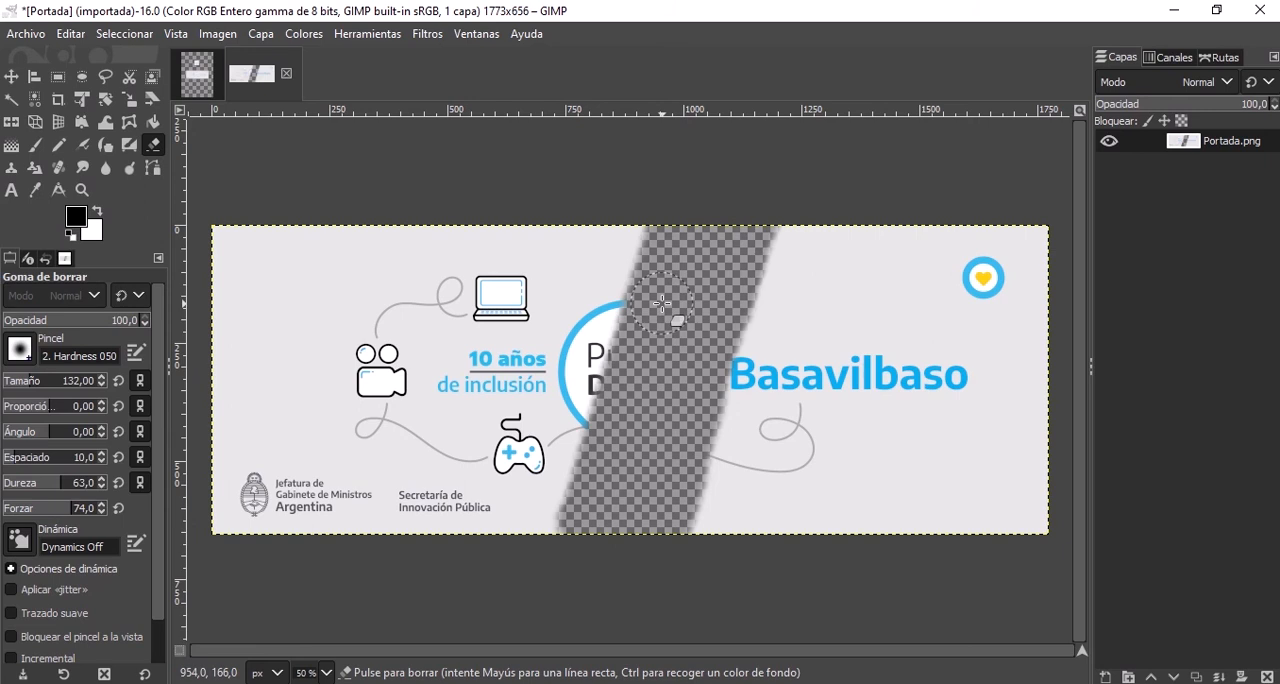
Check the unnamed three-layer image, return to the Portada image, and remove the alpha channel from its layer.
left_click(189, 88)
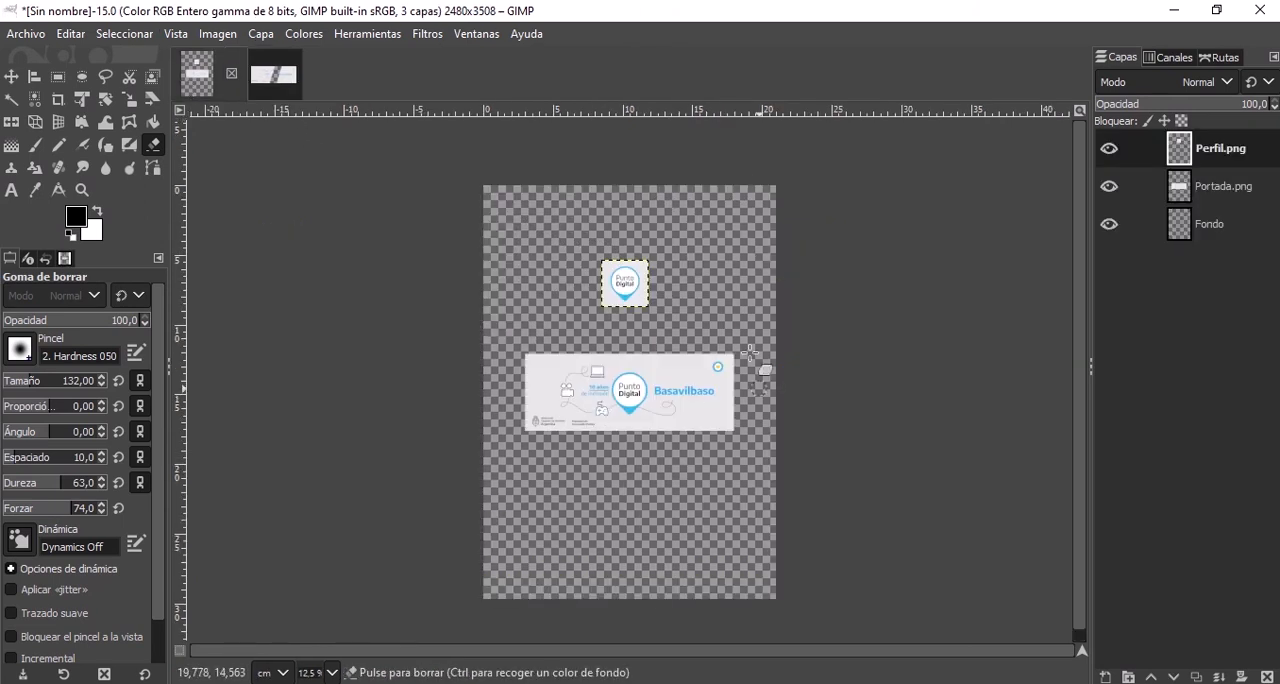
left_click(283, 72)
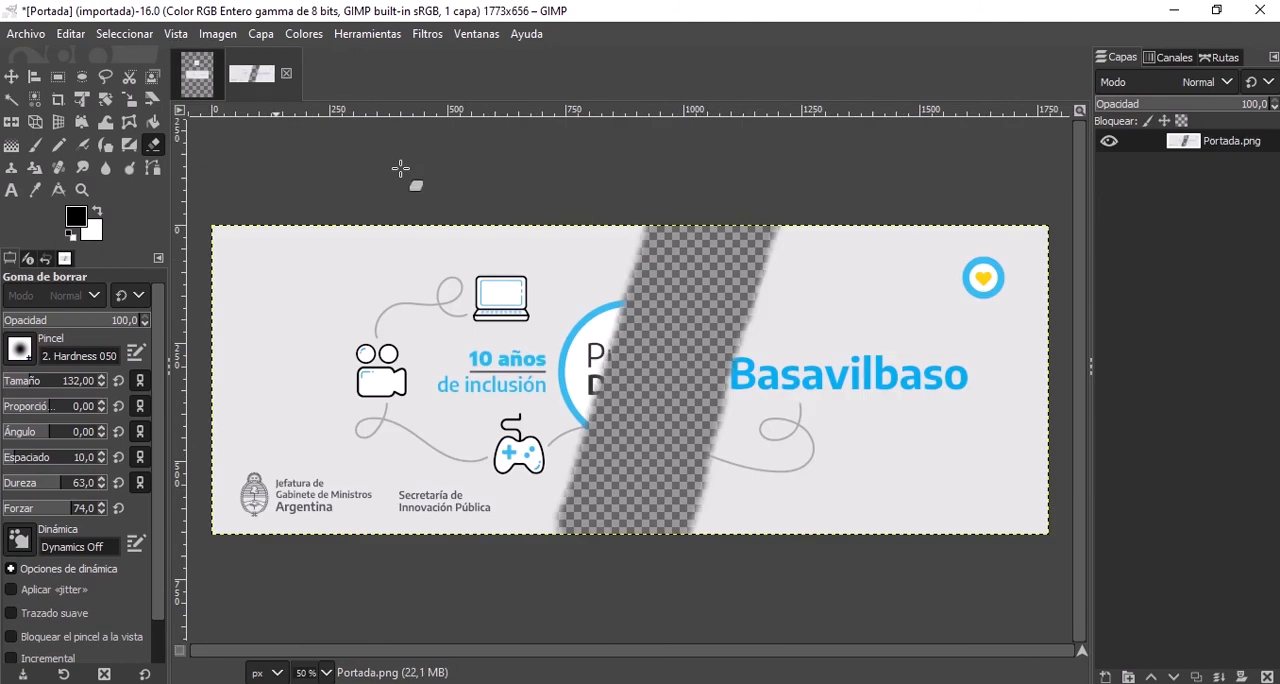
right_click(1230, 143)
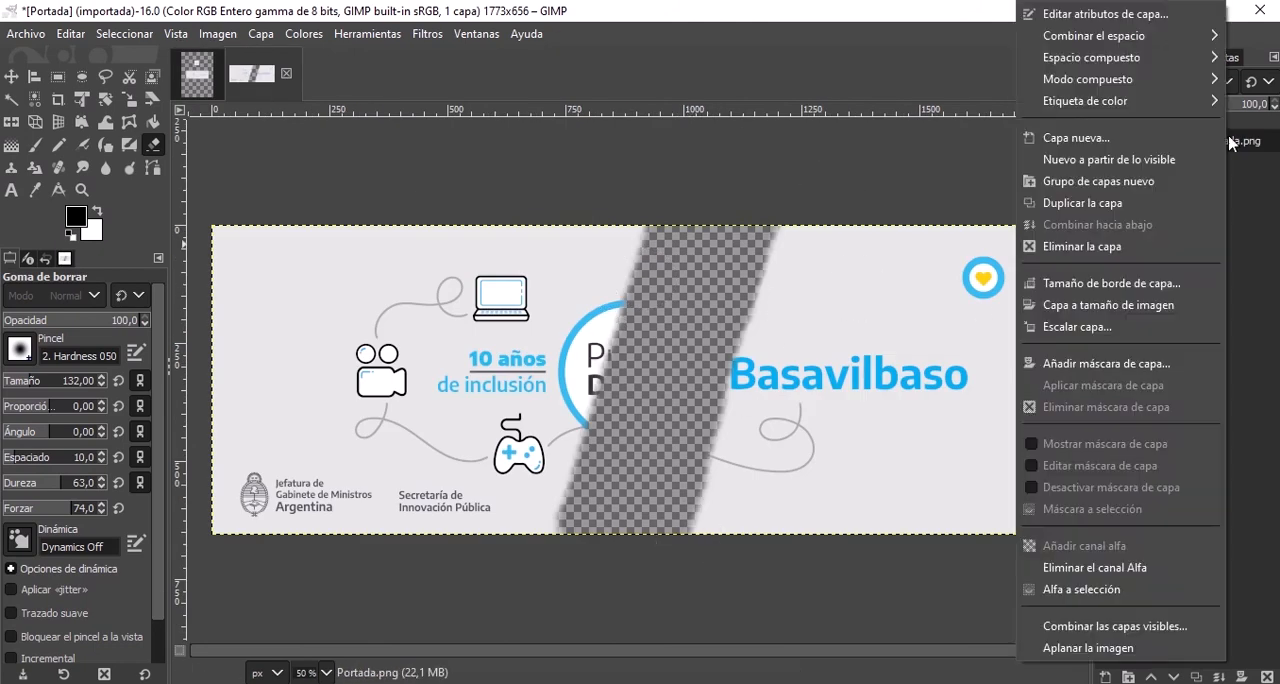
left_click(1090, 567)
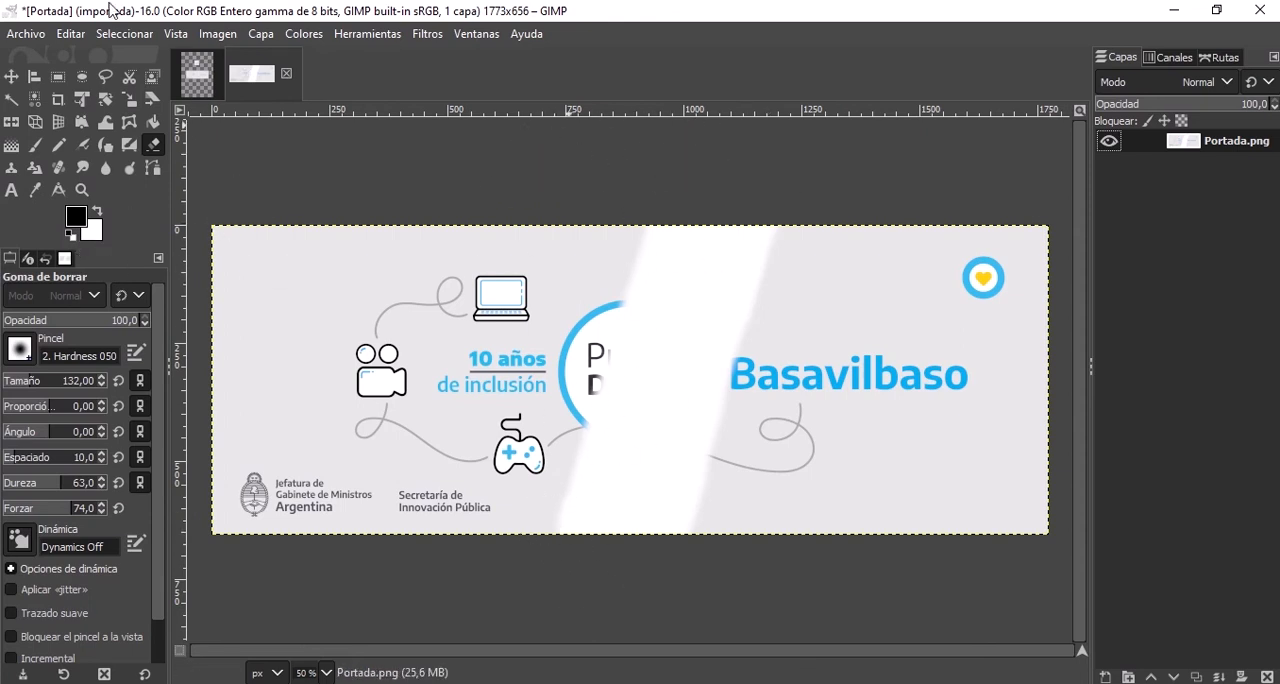
left_click(502, 45)
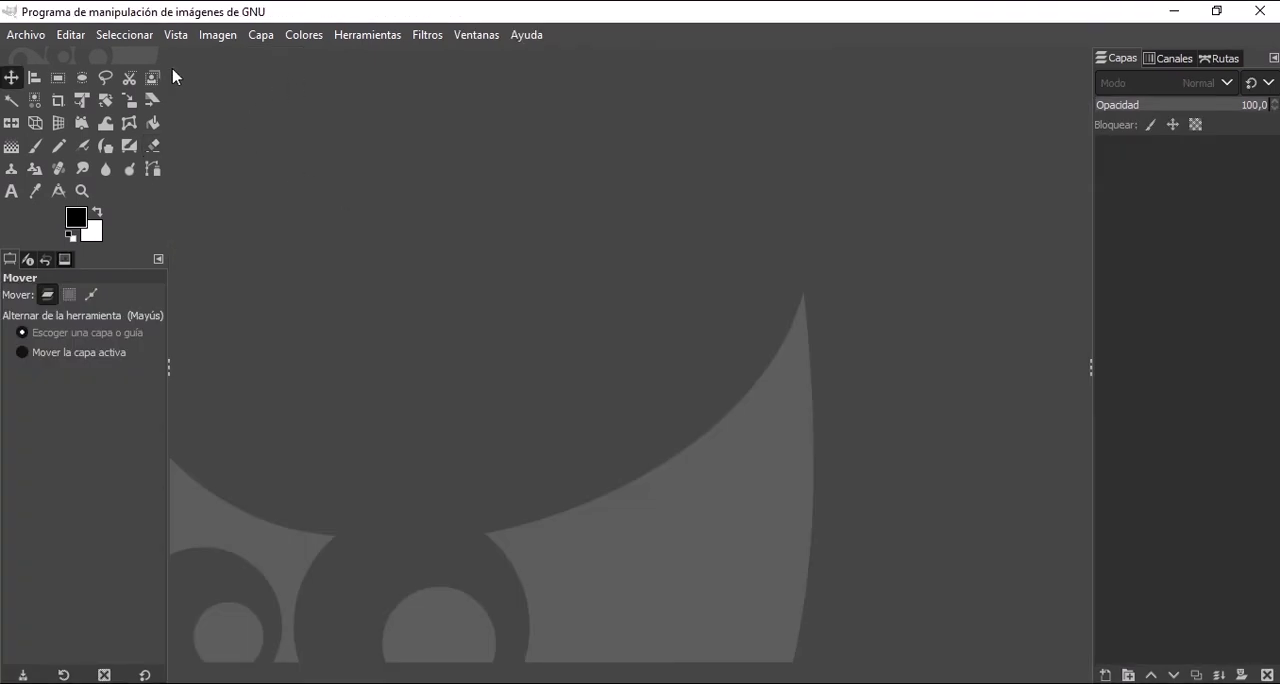
left_click(347, 40)
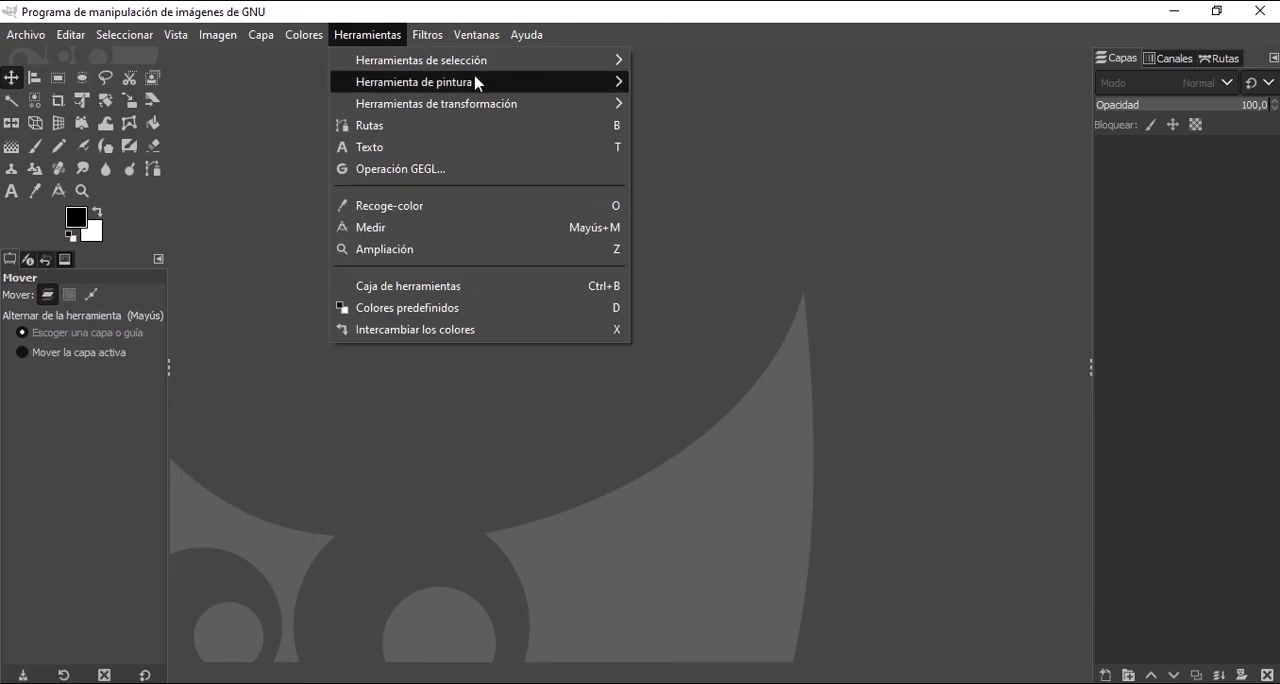
mouse_move(502, 72)
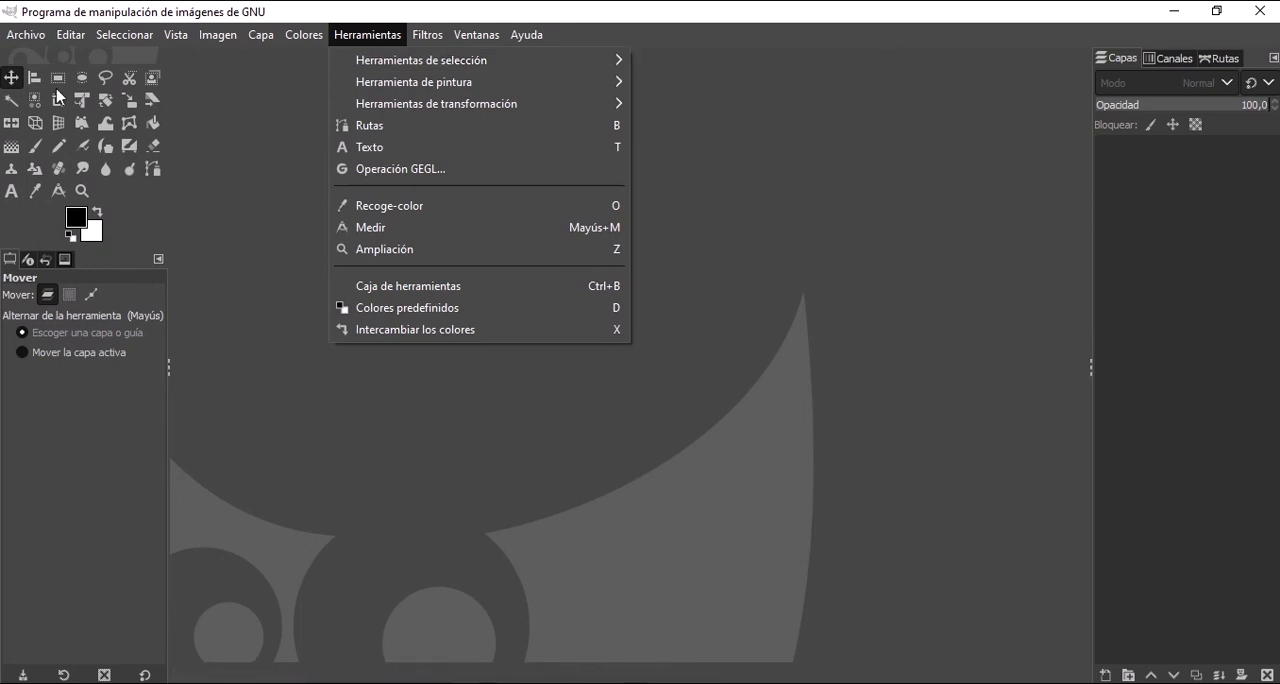
left_click(188, 95)
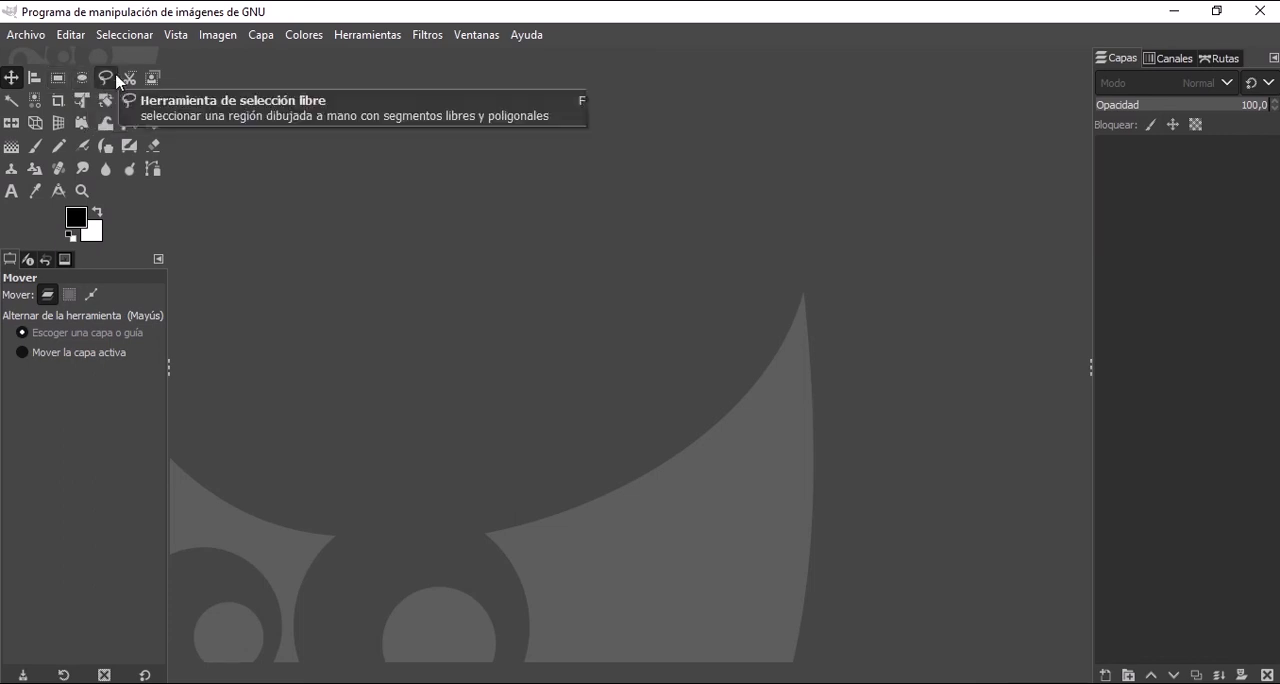
Open the recently used image Mario1.jpg.
left_click(26, 36)
mouse_move(118, 177)
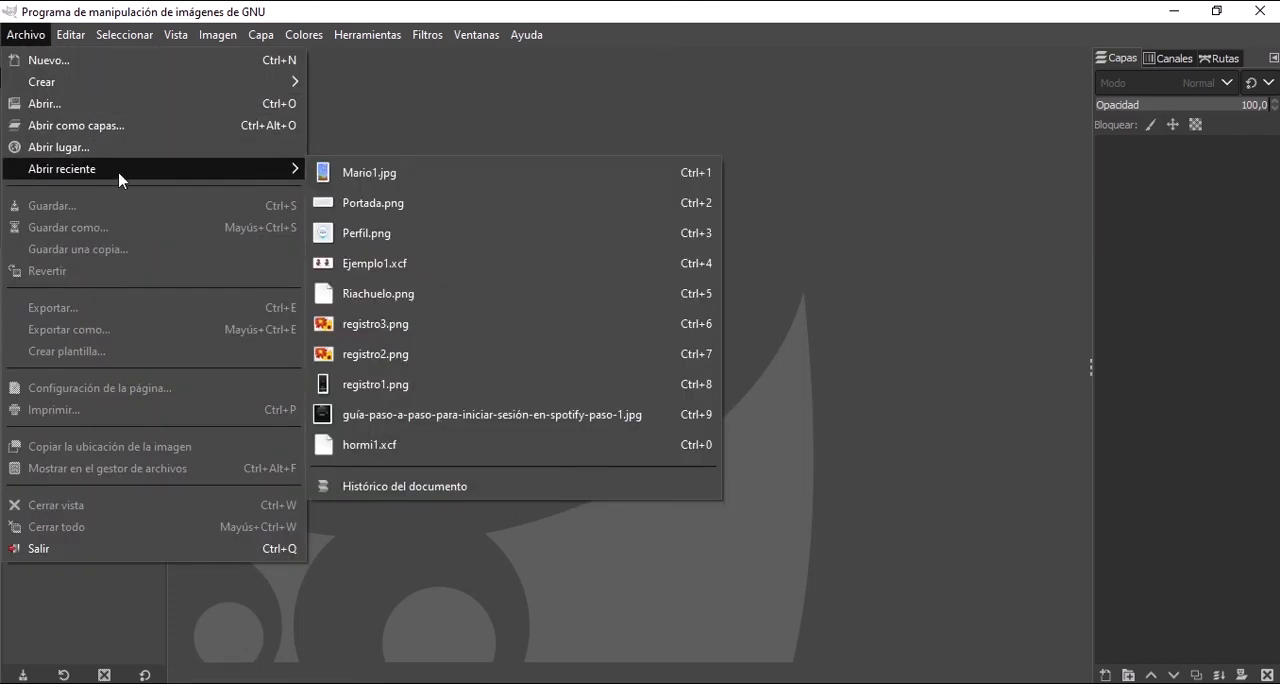
left_click(422, 178)
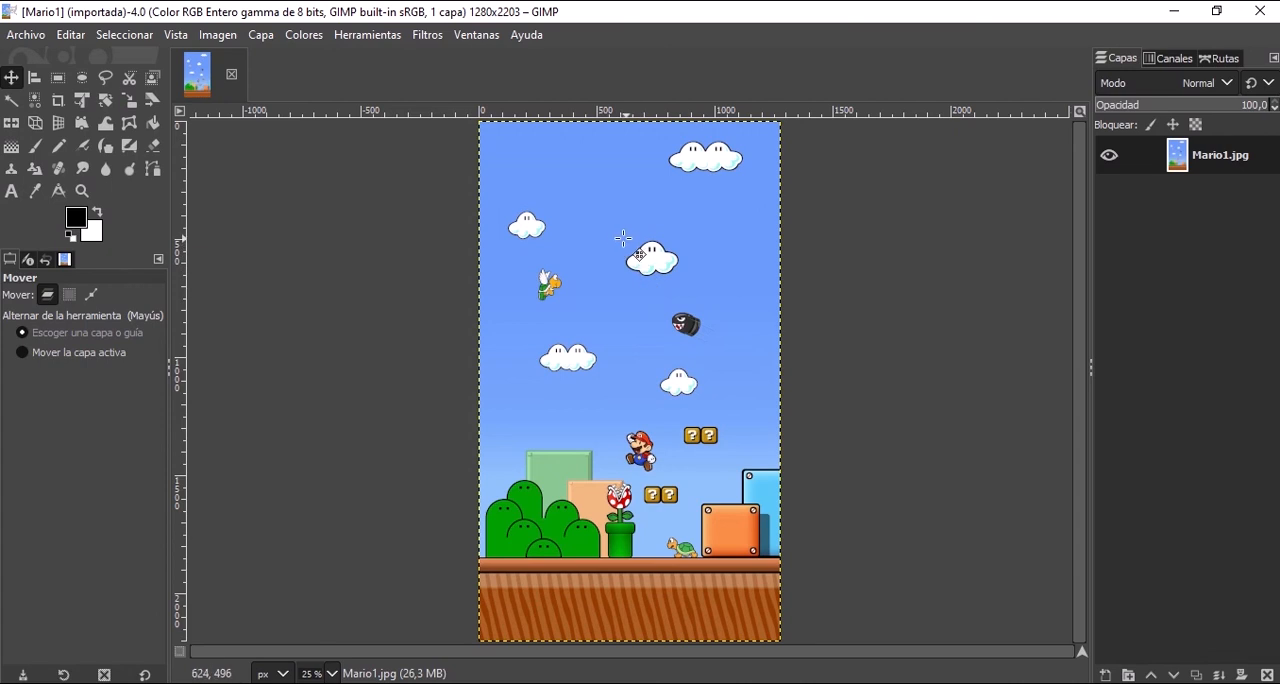
Alternate between the Rectangle Select and Ellipse Select tools to compare them, leaving Rectangle Select active.
left_click(58, 82)
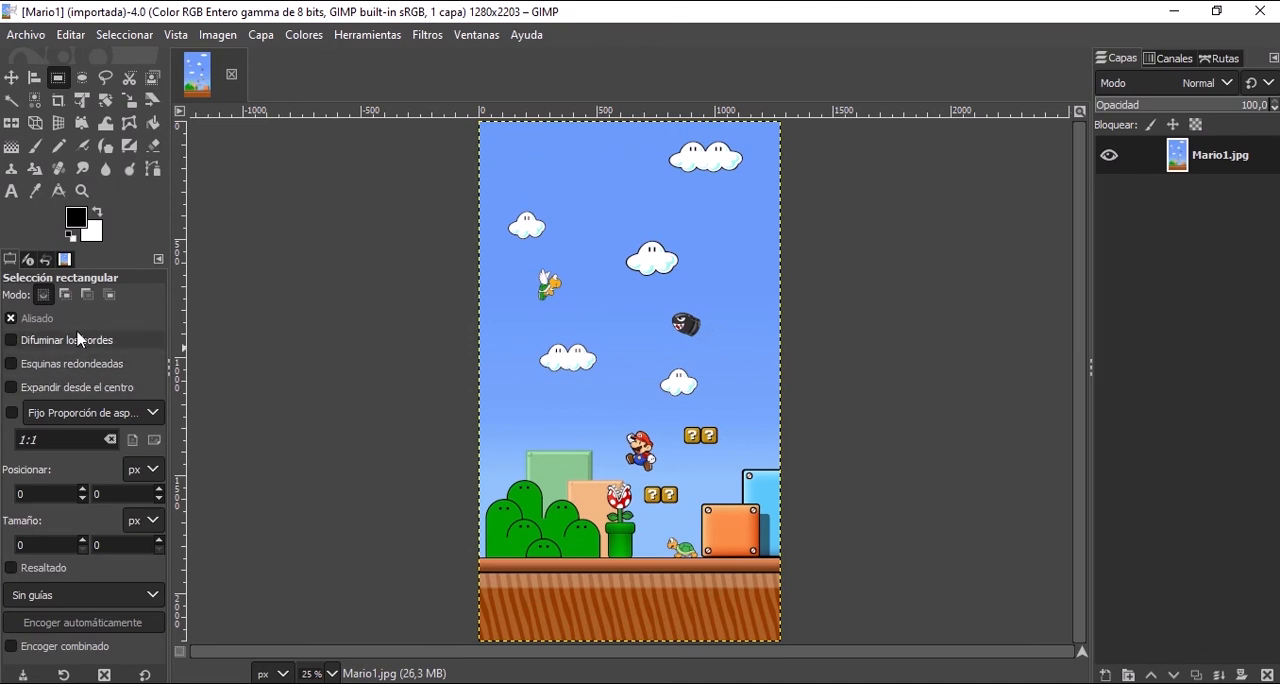
left_click(82, 78)
left_click(58, 80)
left_click(82, 78)
left_click(62, 80)
left_click(82, 80)
left_click(59, 80)
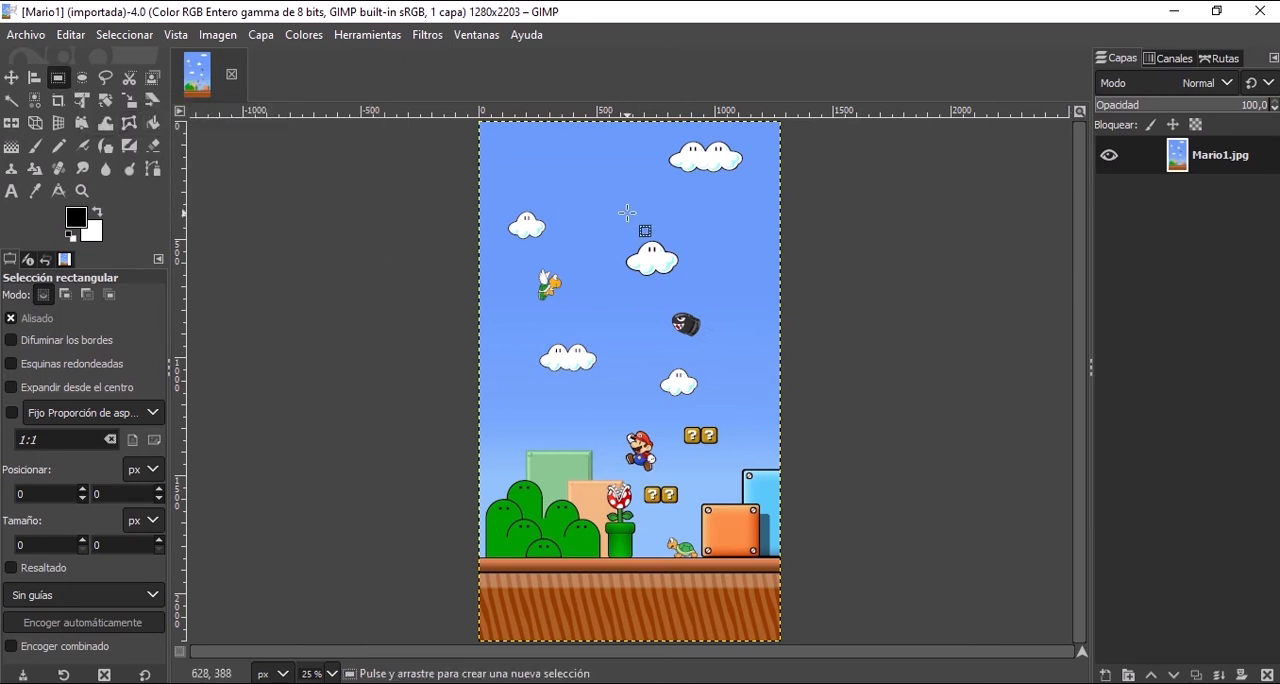
Select the single cloud near the image's upper centre with a rectangle, and redraw the selection at about 338 × 303 px.
scroll(620, 244, "up", 3)
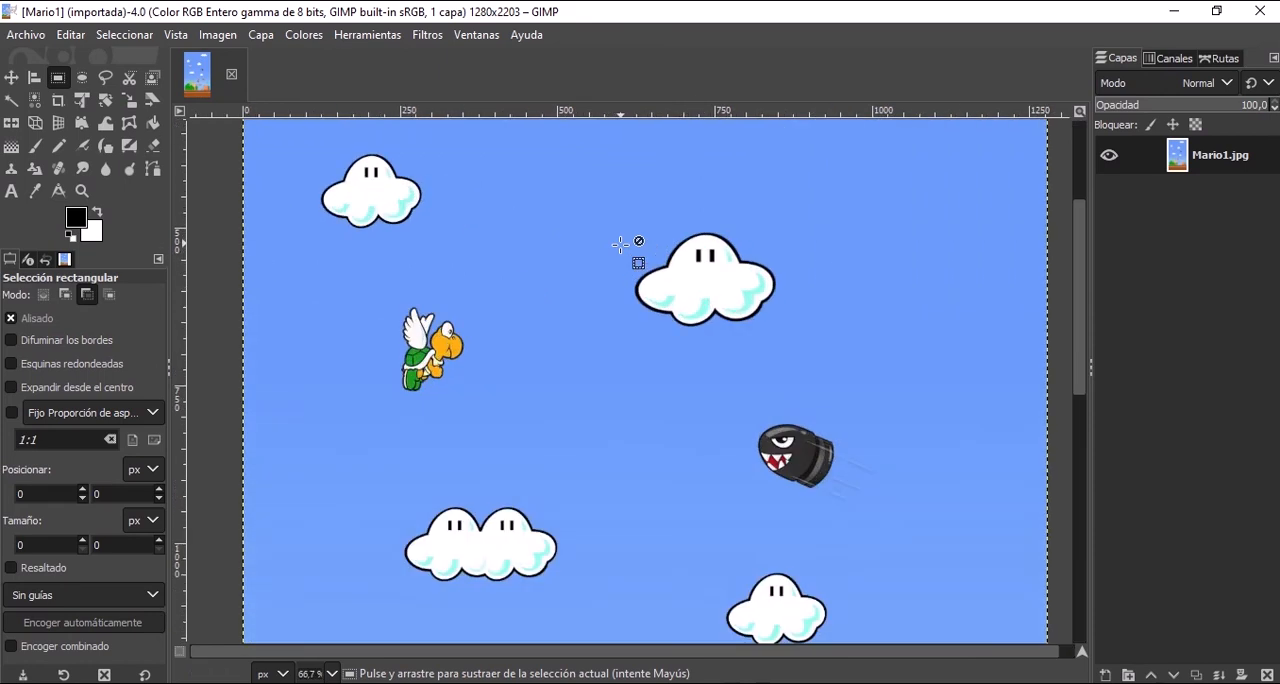
left_click_drag(603, 195, 806, 362)
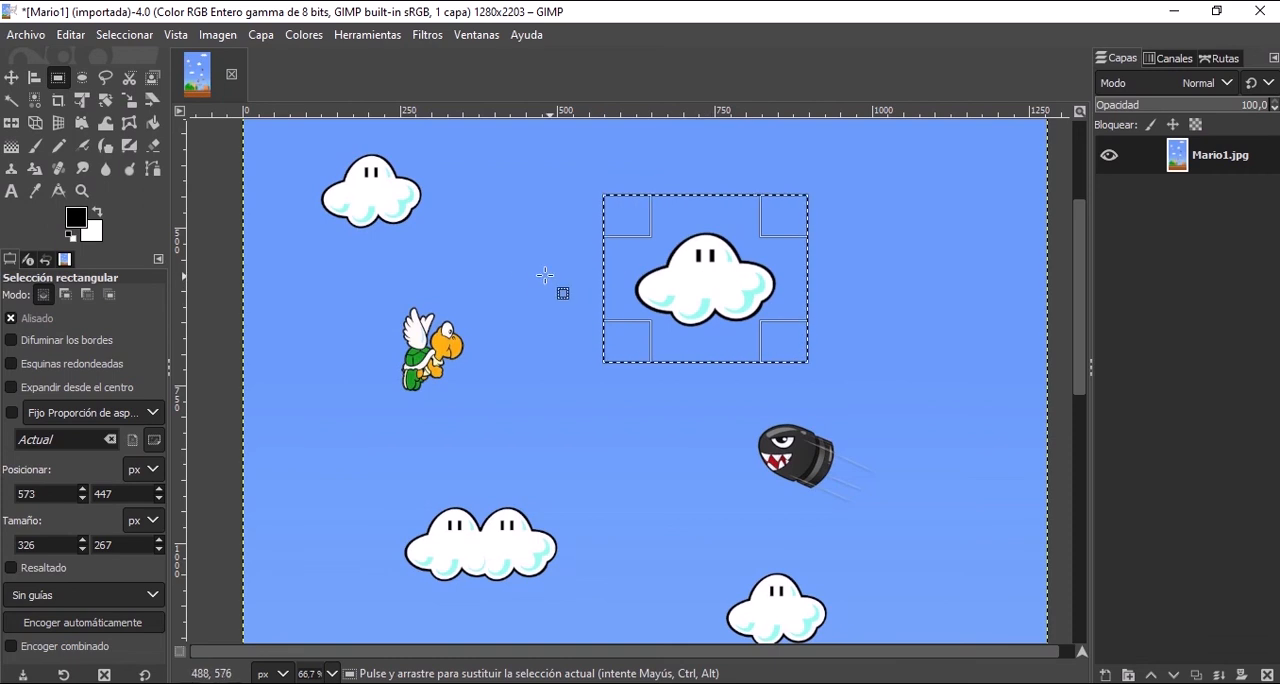
left_click(490, 242)
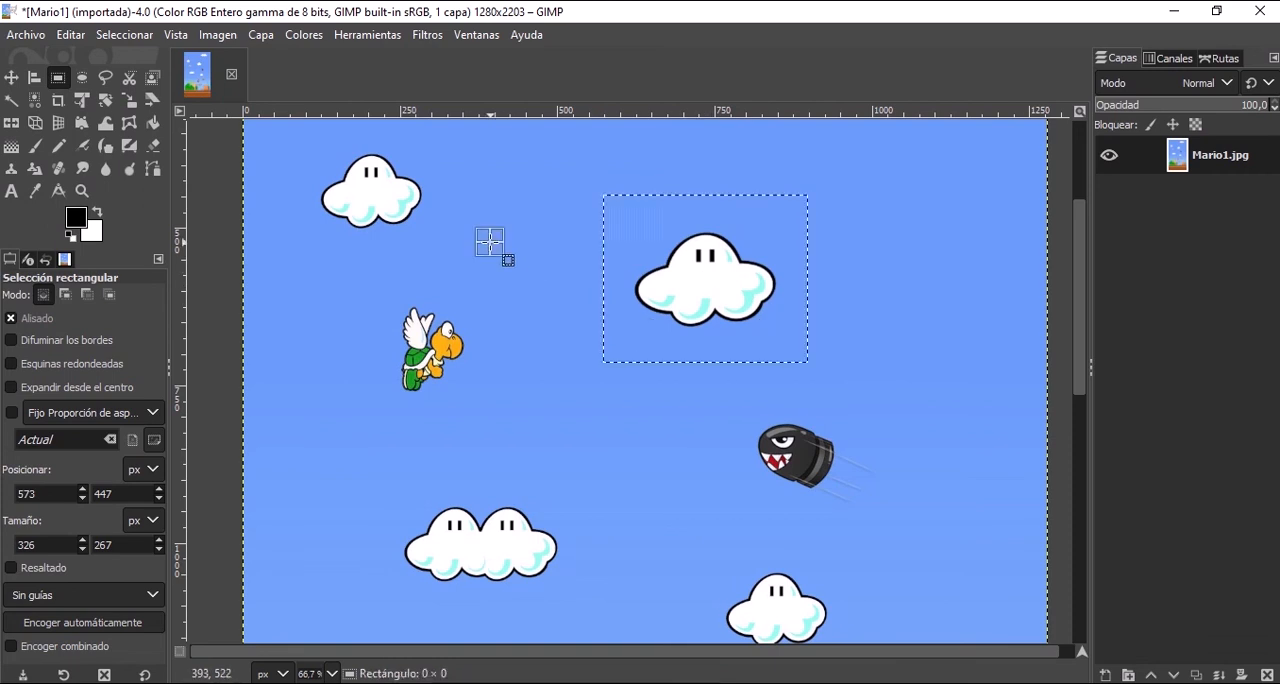
left_click_drag(600, 182, 811, 370)
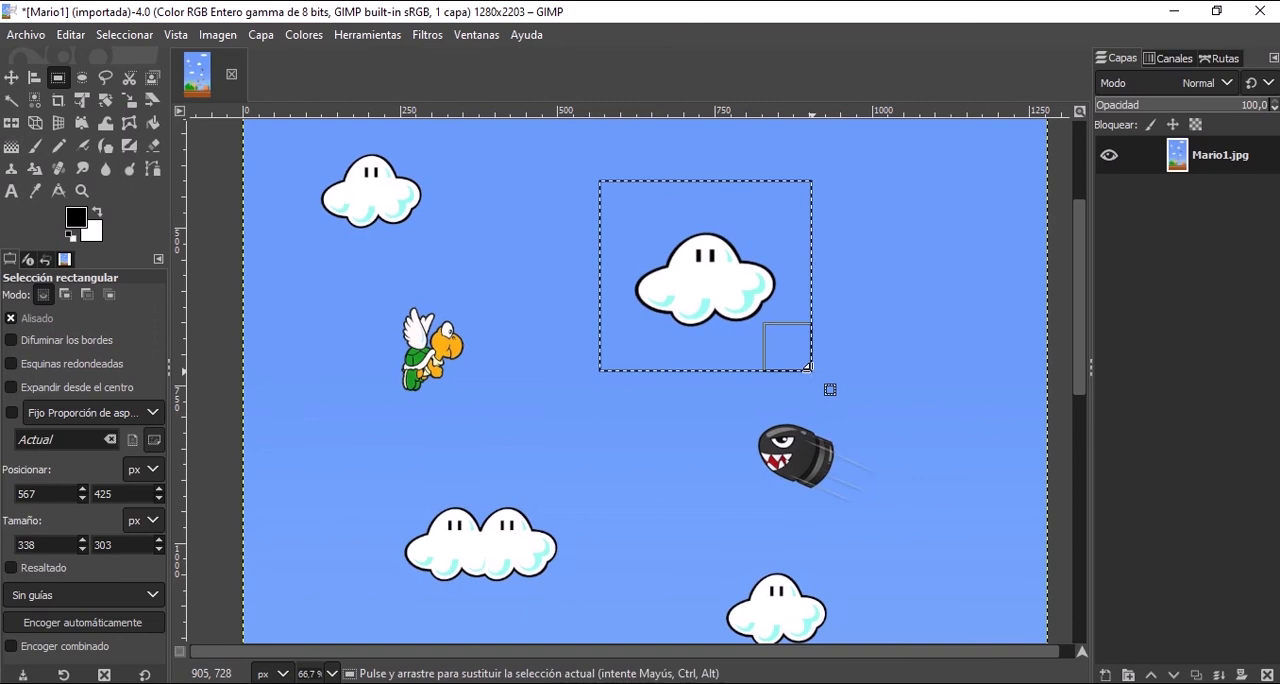
left_click(700, 261)
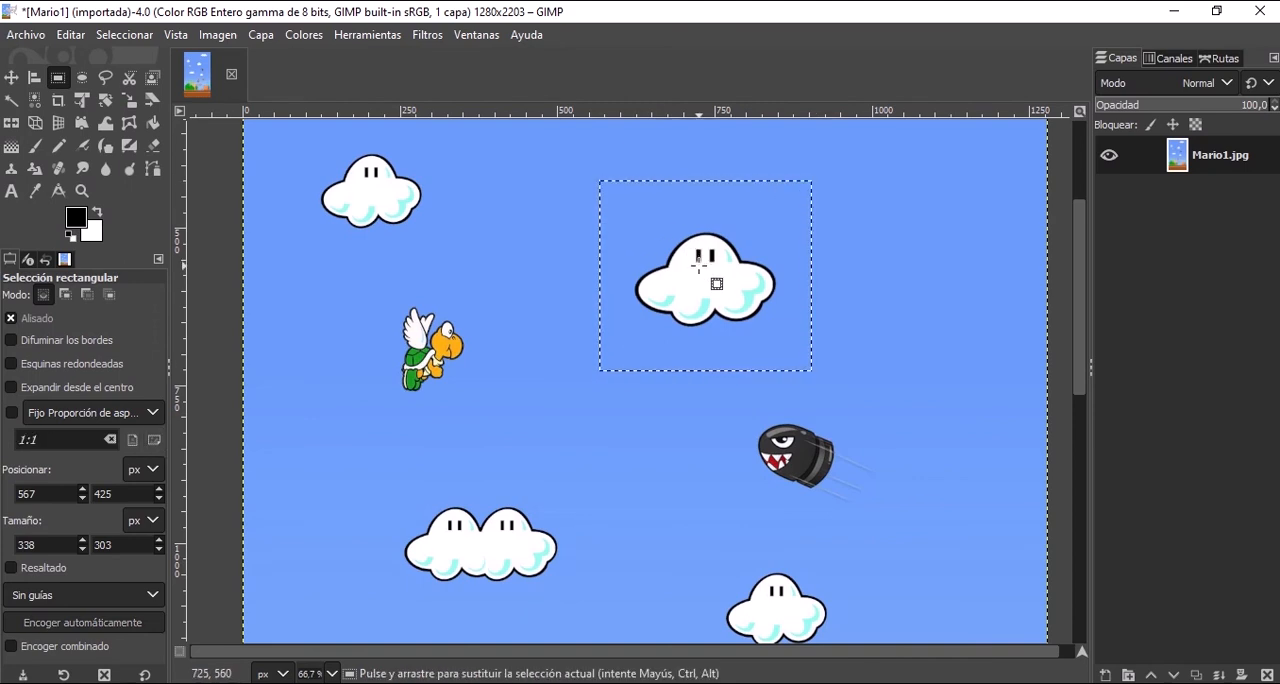
Redraw the rectangular selection around the upper-centre cloud, adjust its edges to about 299 × 260 px, and confirm it.
left_click_drag(549, 198, 857, 378)
left_click(850, 377)
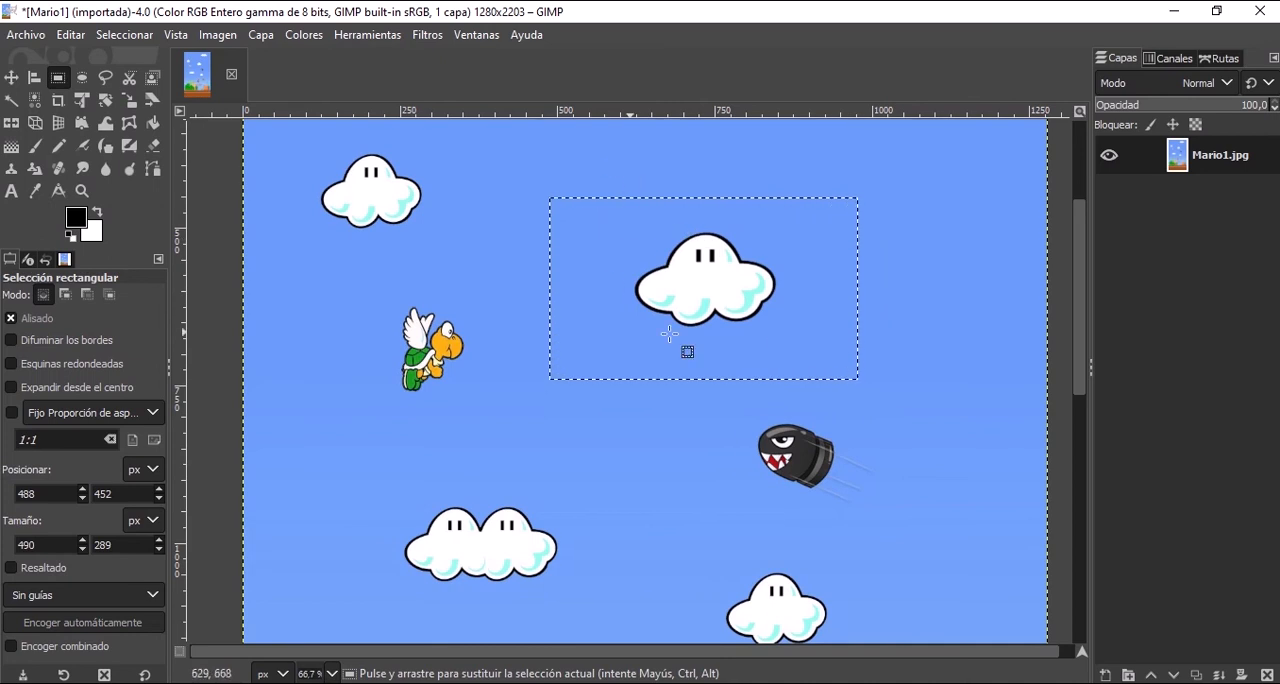
left_click_drag(598, 175, 794, 336)
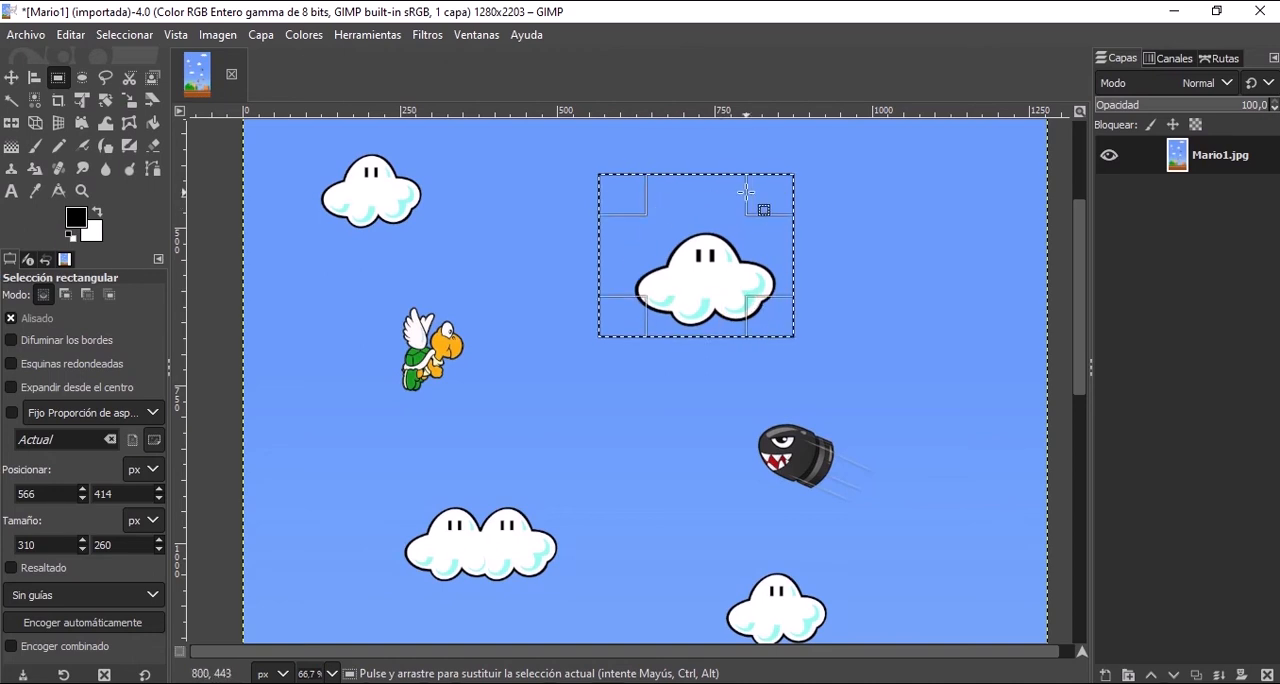
left_click_drag(761, 202, 762, 234)
left_click_drag(652, 229, 678, 213)
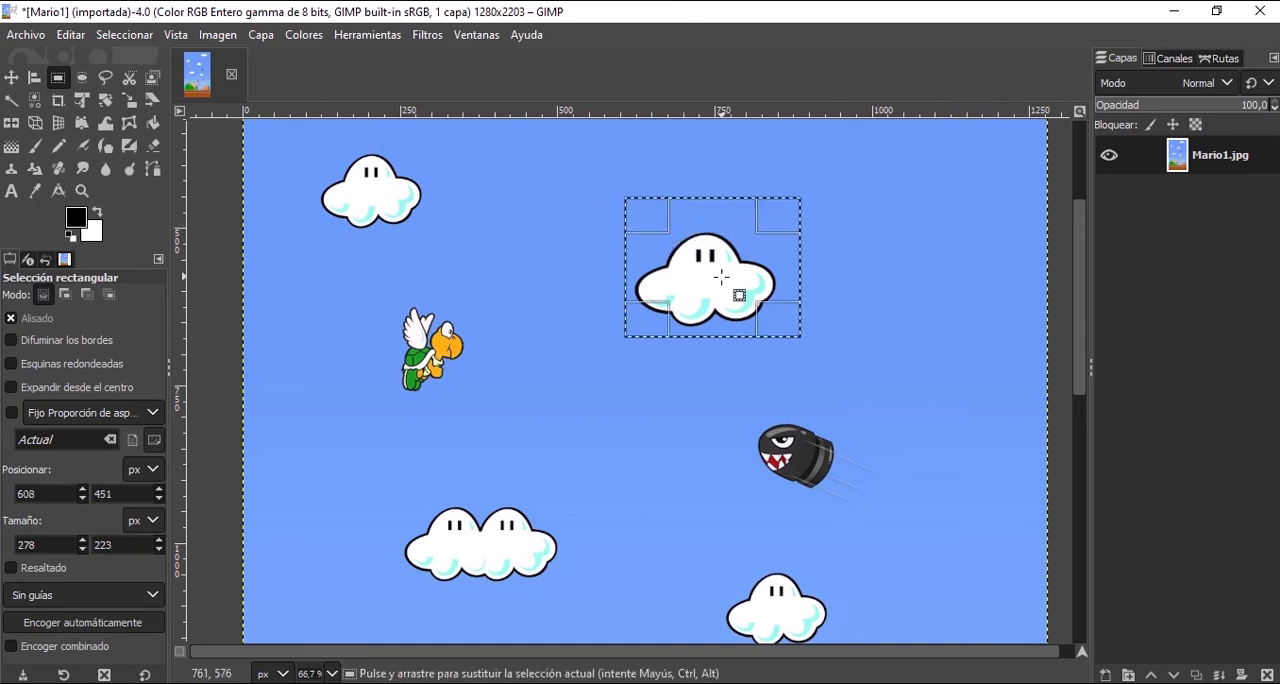
left_click_drag(713, 309, 700, 364)
mouse_move(656, 282)
left_mouse_down()
mouse_move(618, 279)
mouse_move(642, 283)
left_mouse_up()
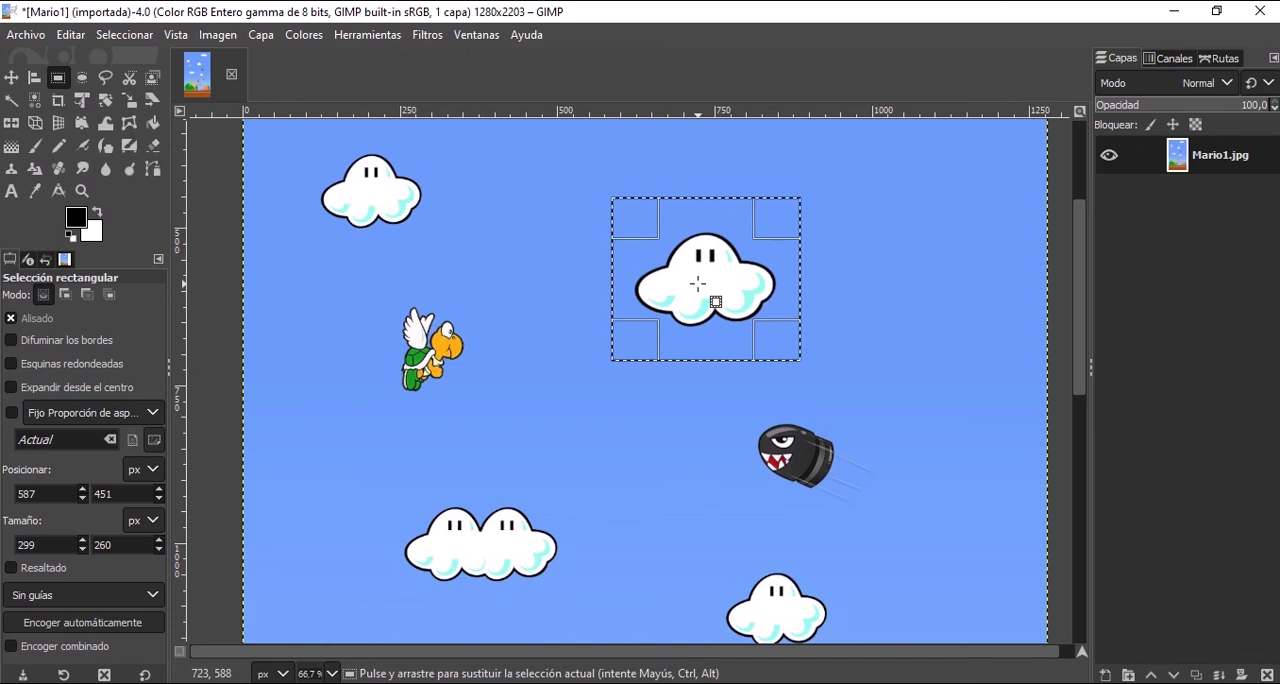
key("Return")
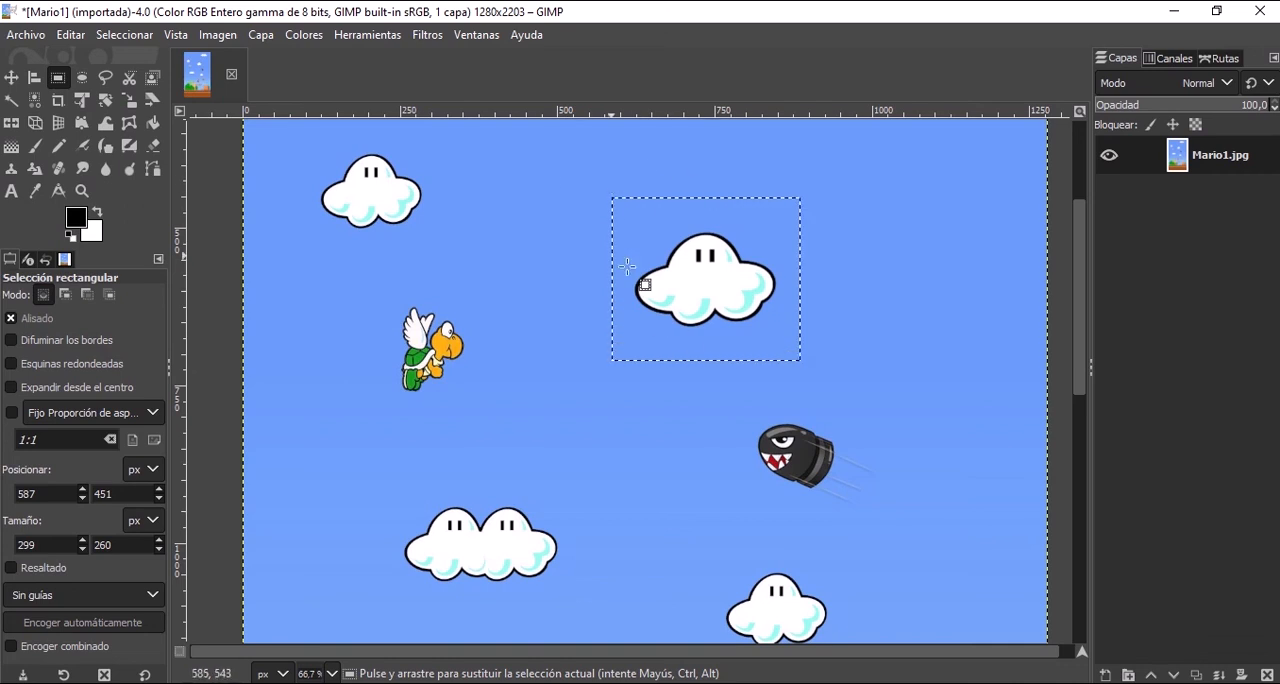
Draw a rectangular selection of about 257 × 239 px overlapping the upper-centre cloud's upper left, and extend it with three overlapping rectangles in add mode.
left_click_drag(541, 155, 702, 304)
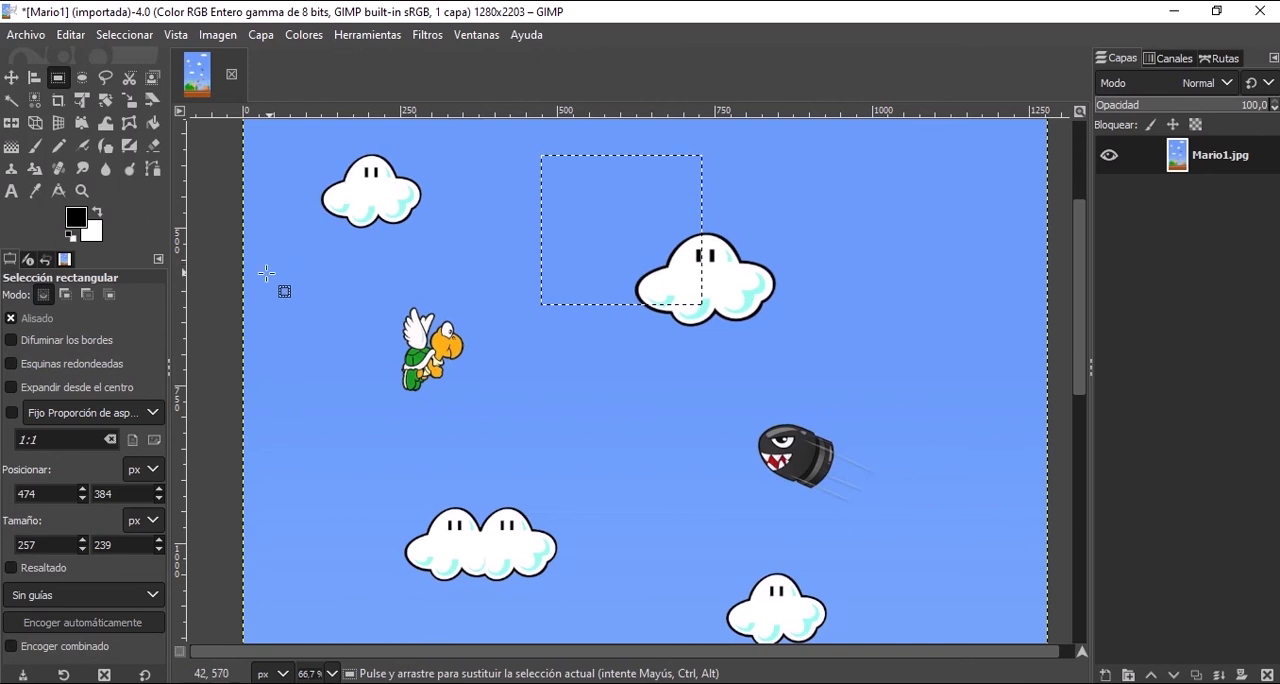
left_click(66, 295)
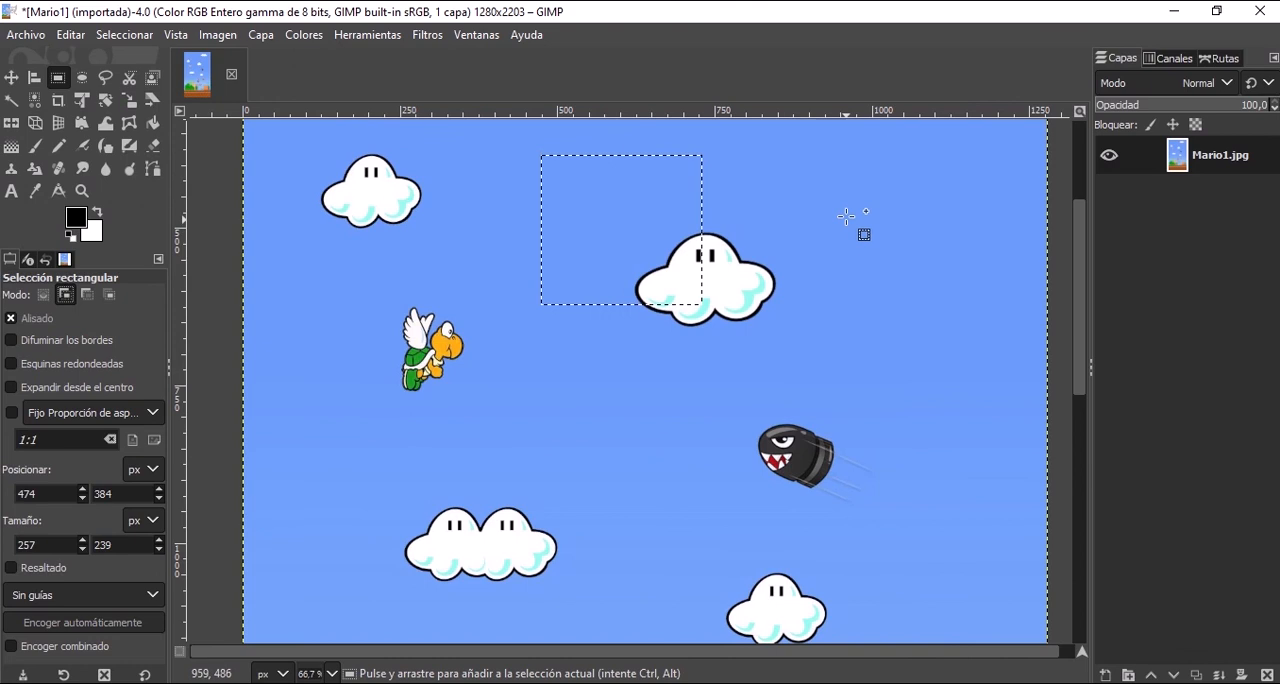
left_click_drag(847, 212, 589, 362)
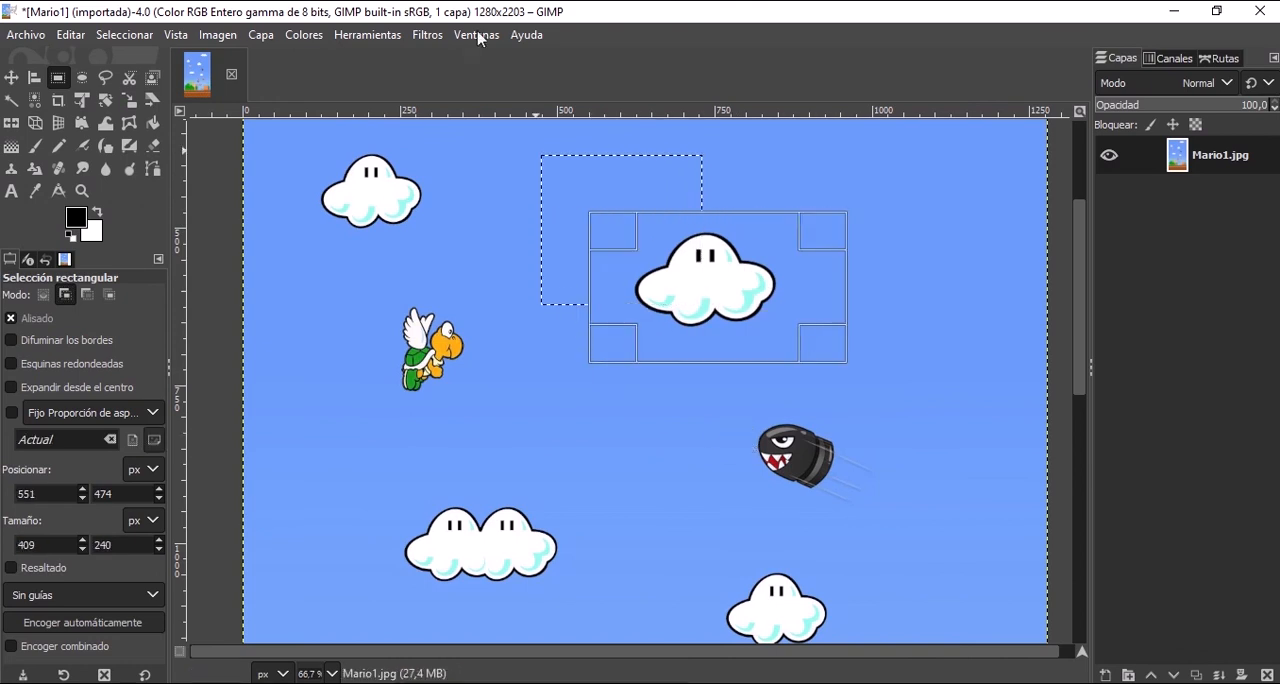
key("Escape")
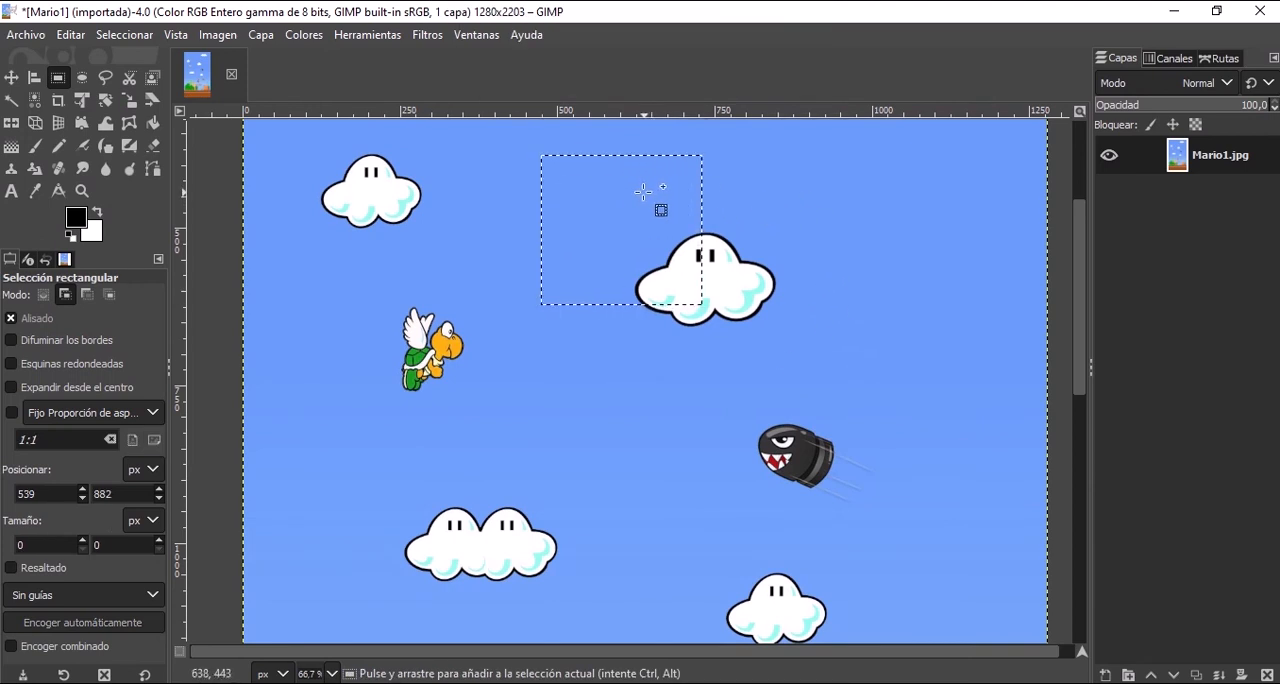
left_click_drag(643, 191, 836, 373)
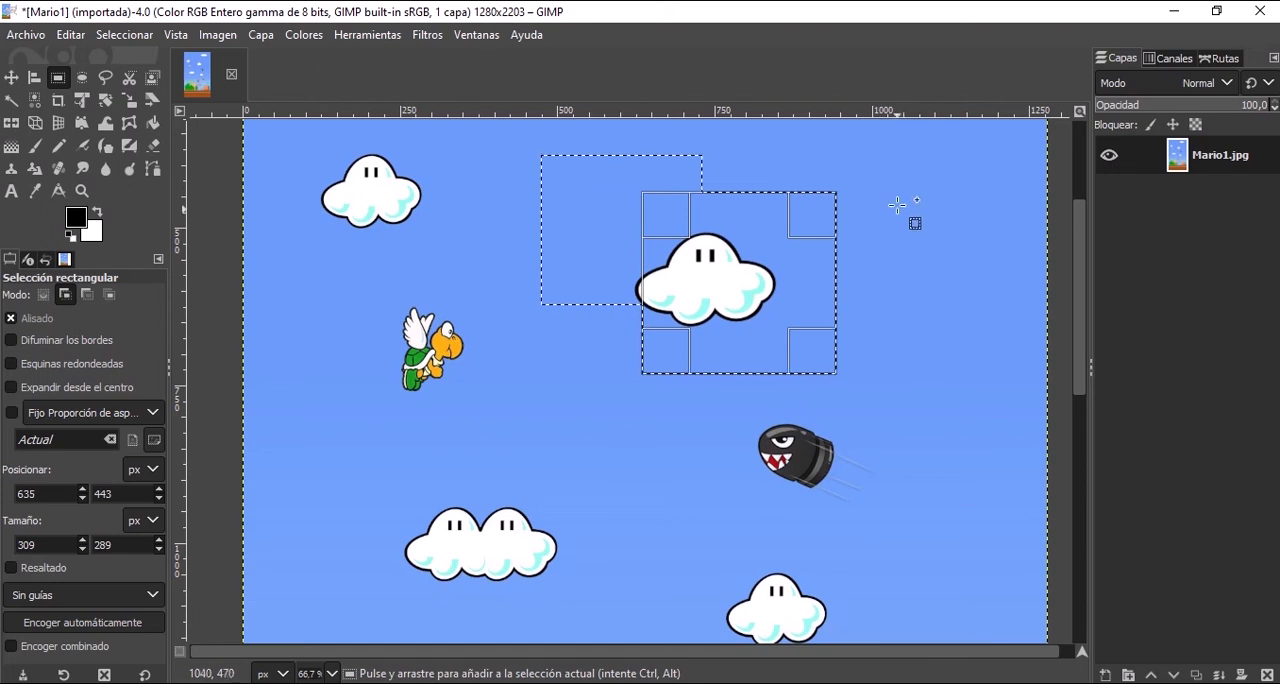
left_click_drag(748, 159, 868, 274)
left_click_drag(570, 383, 668, 253)
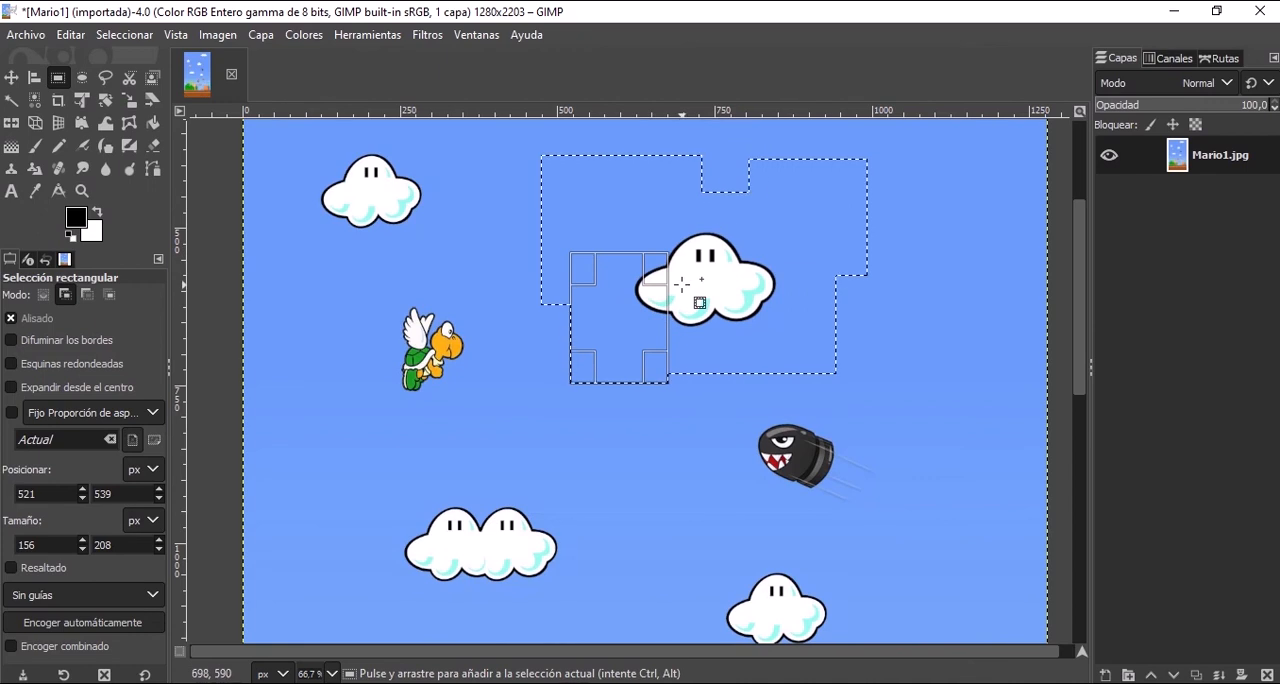
Subtract a rectangle of about 292 × 209 px from the selection's left side and one of about 330 × 219 px from its right side.
left_click(88, 299)
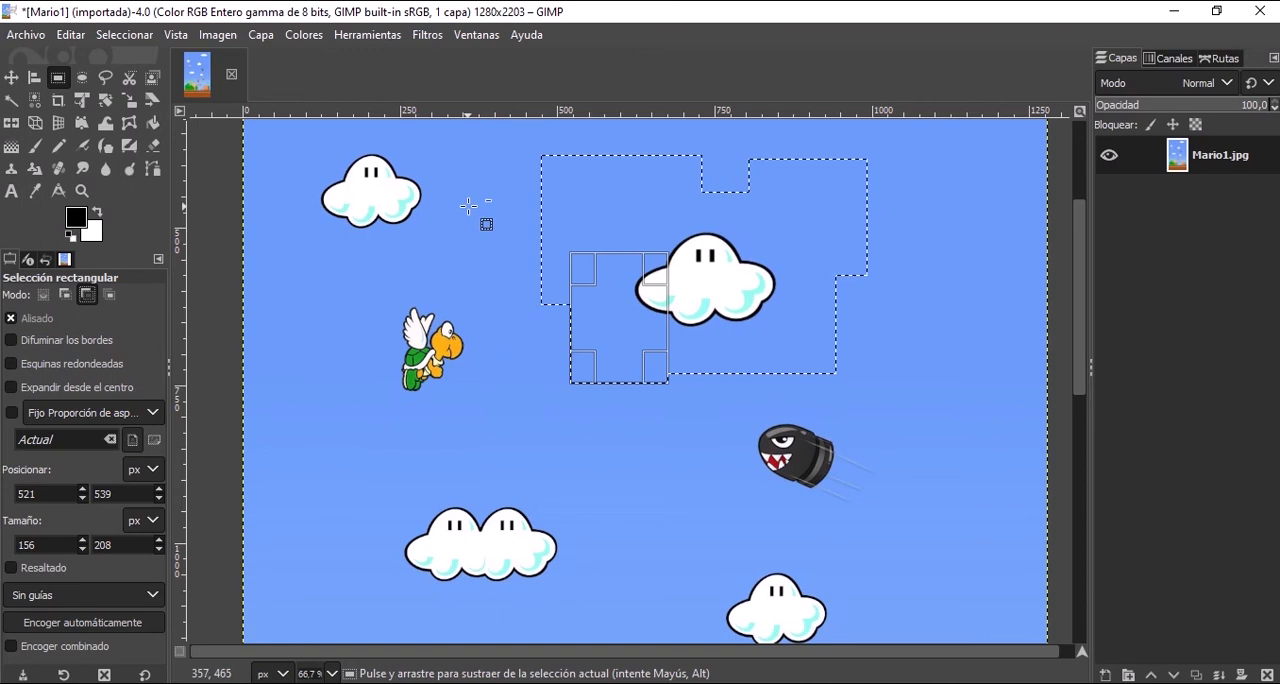
left_click_drag(468, 205, 650, 334)
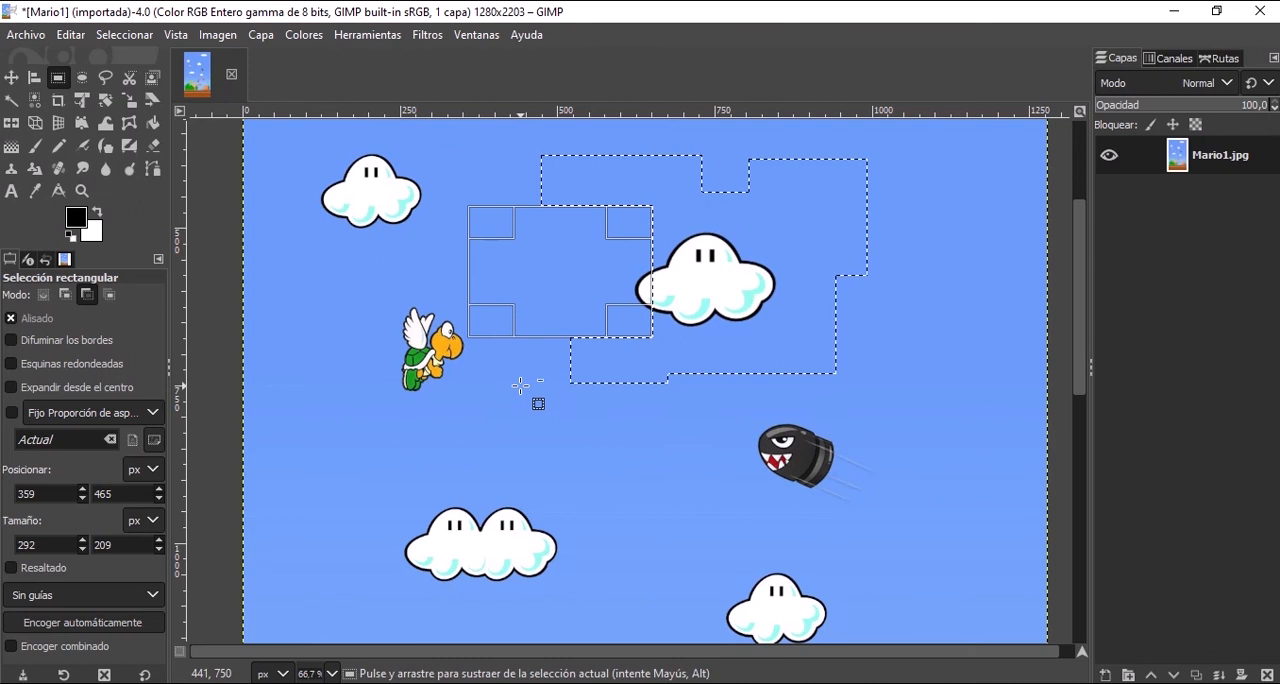
left_click_drag(910, 352, 703, 214)
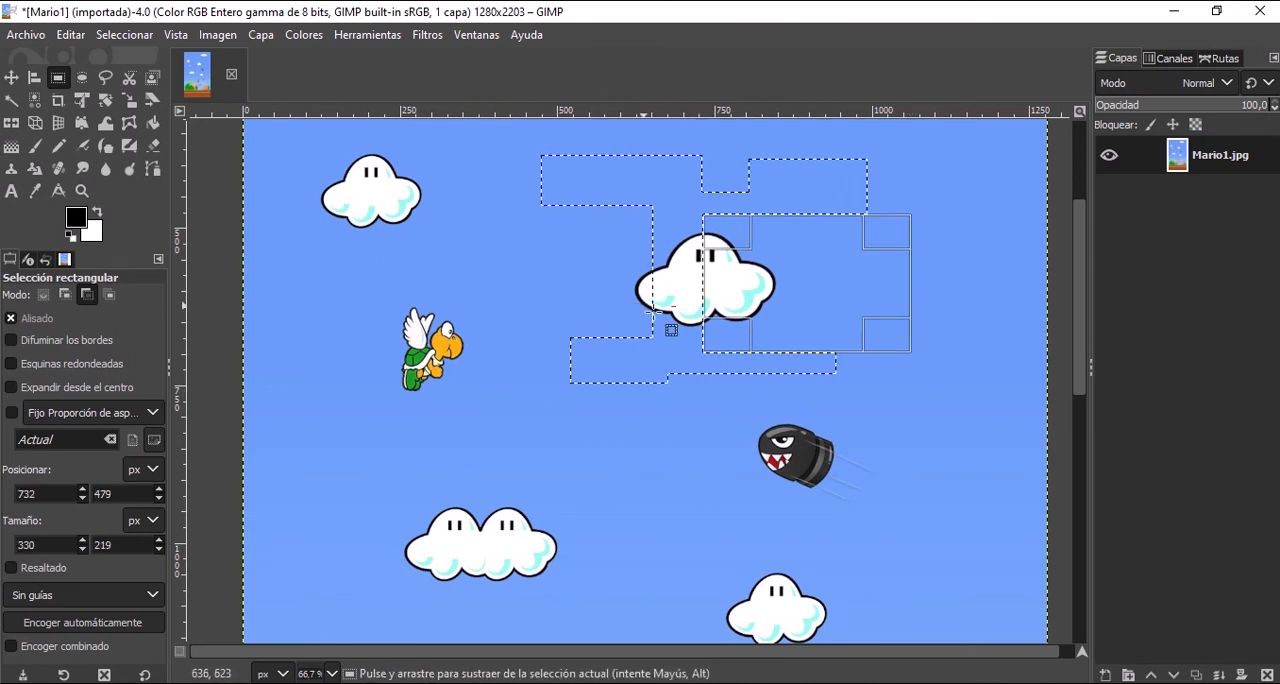
Intersect the selection with a rectangle of about 165 × 190 px over the cloud's left part, and clear the selection.
left_click(111, 302)
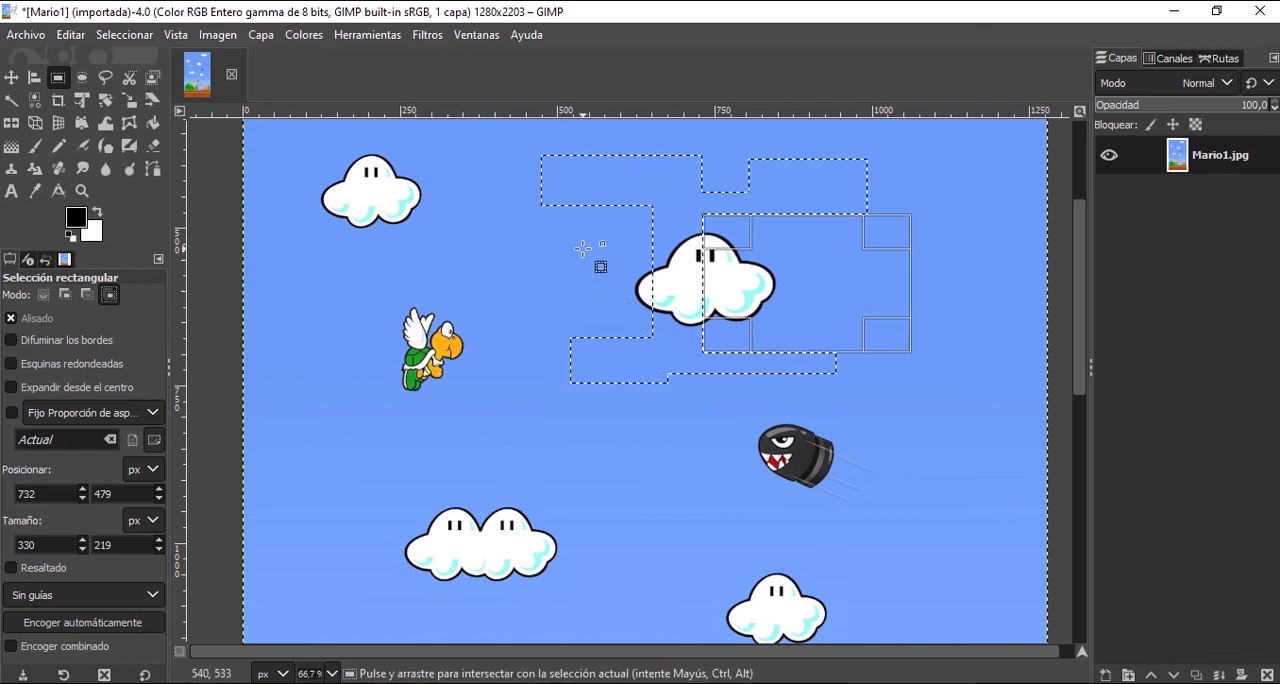
left_click_drag(583, 249, 693, 357)
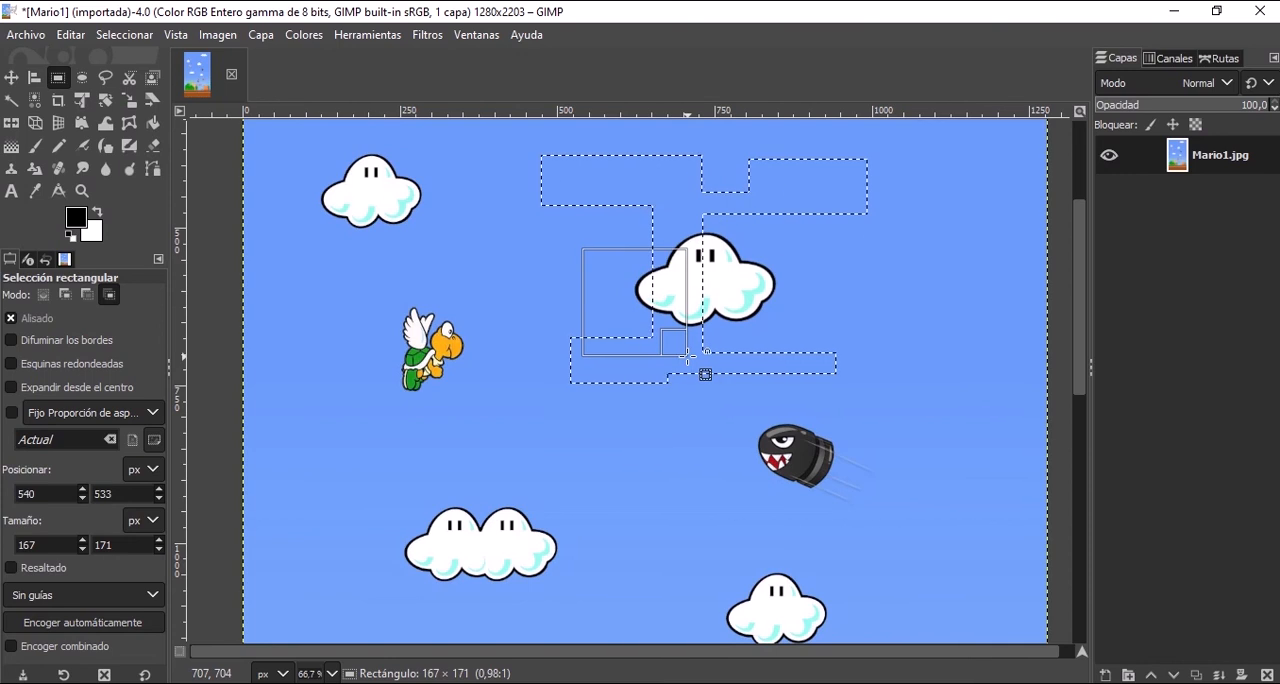
left_click_drag(686, 355, 687, 370)
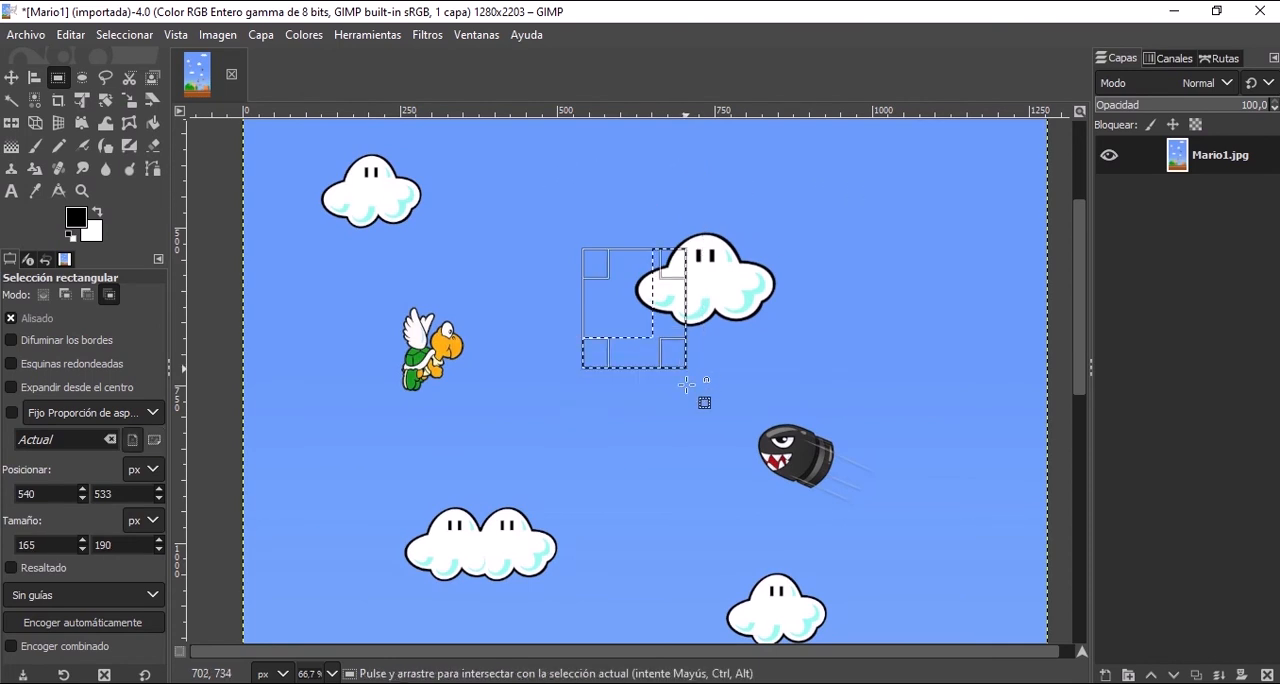
left_click(783, 316)
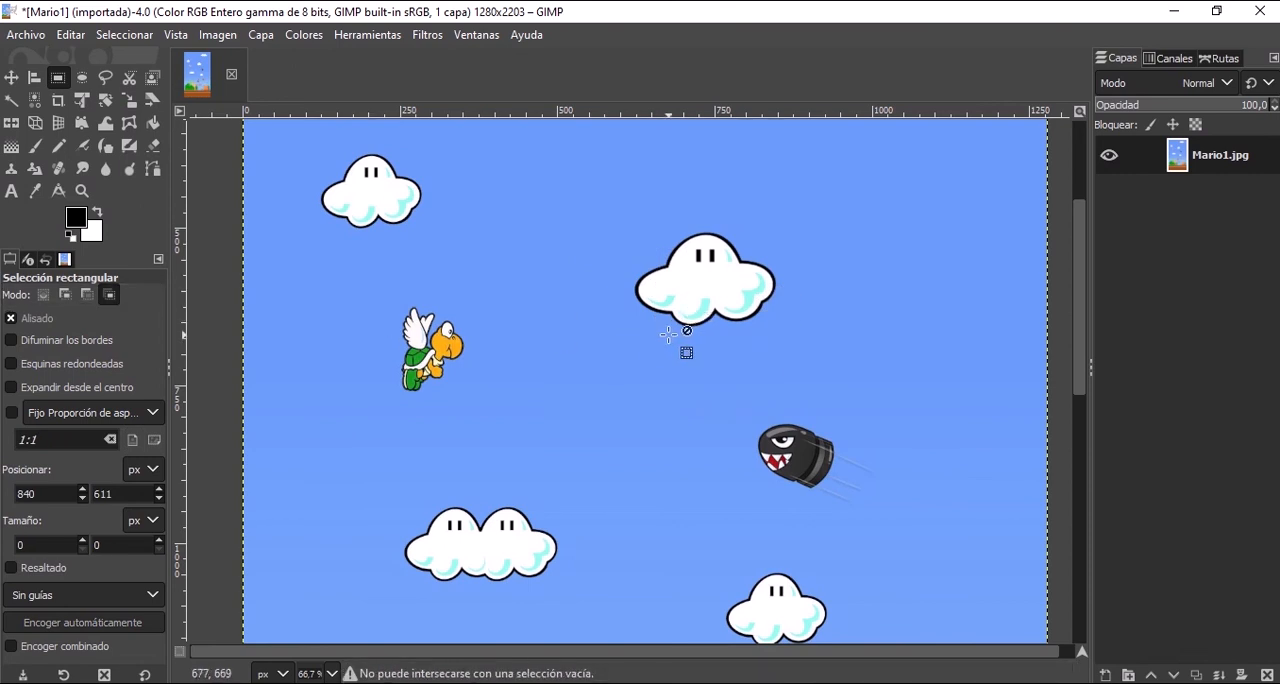
Select the upper-centre cloud in replace mode with a rectangle of about 306 × 264 px, and add a narrow 58 × 247 px rectangle extending above it.
left_click(43, 294)
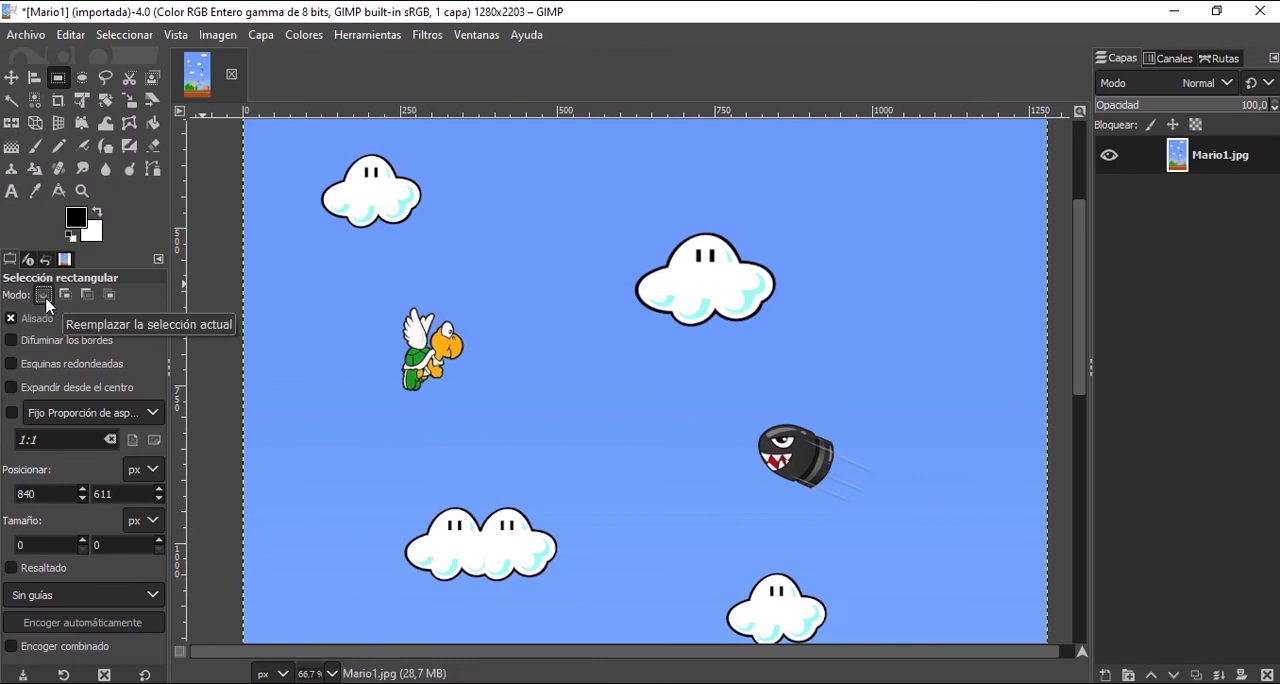
left_click_drag(614, 193, 806, 358)
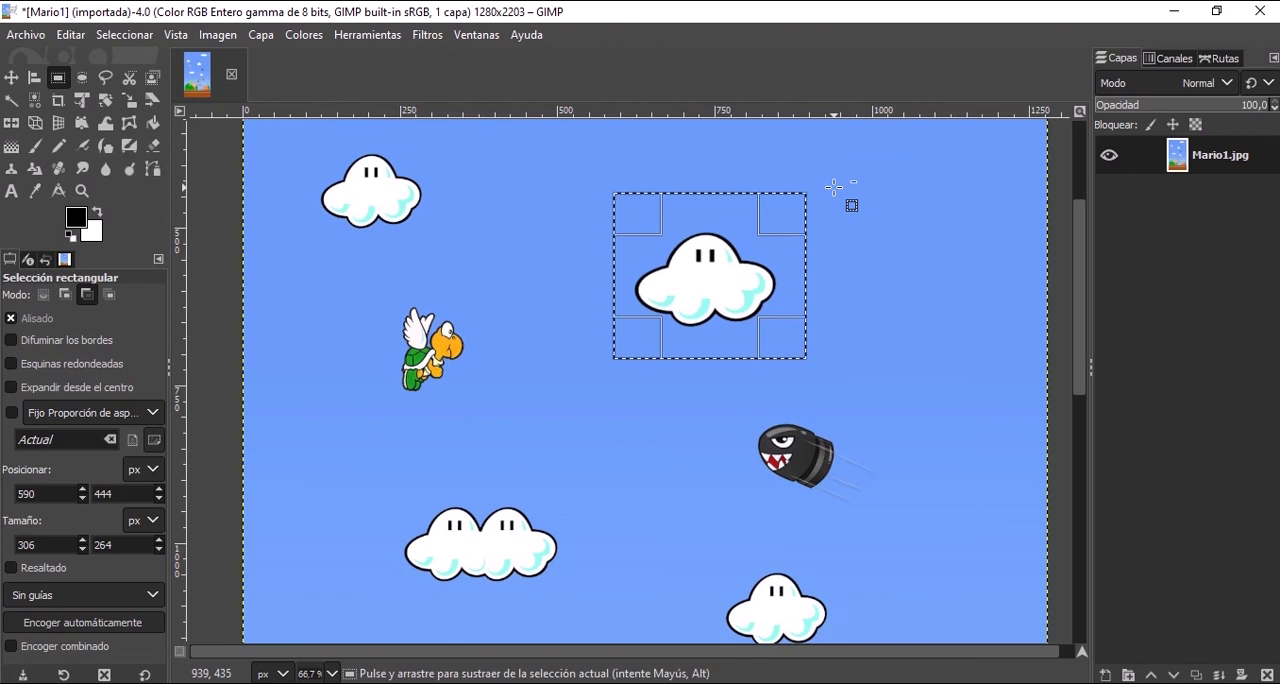
key("shift")
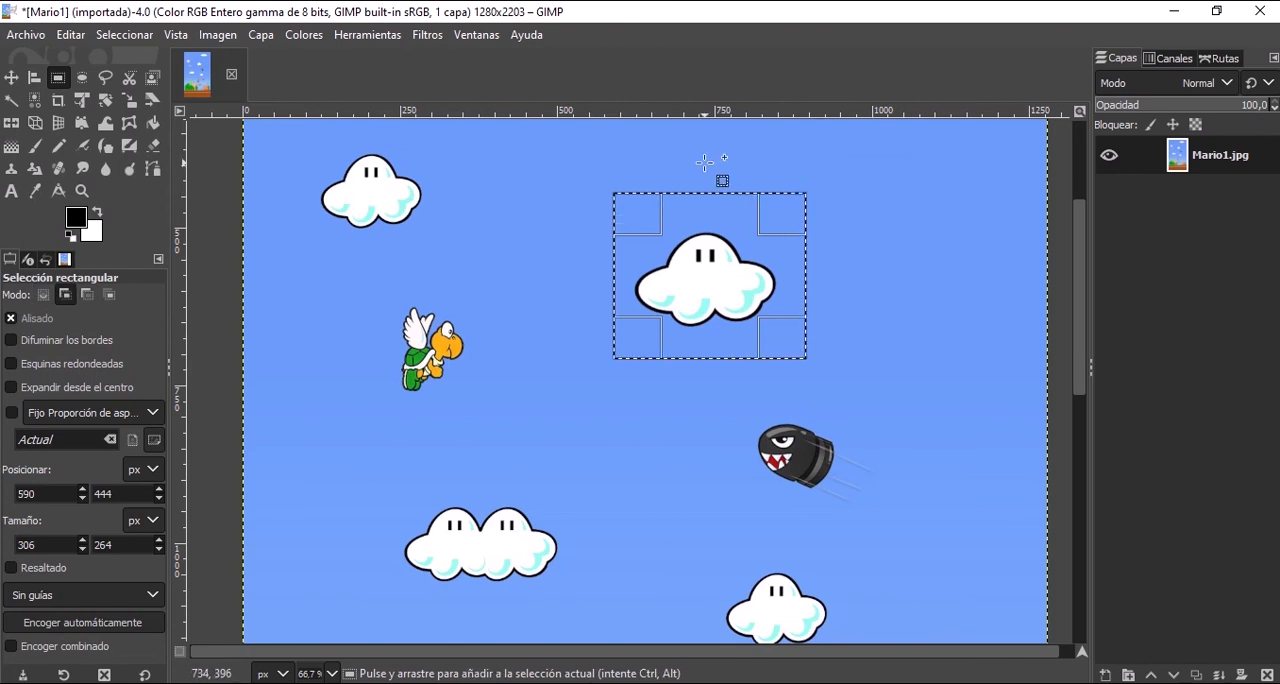
left_click_drag(695, 139, 731, 321)
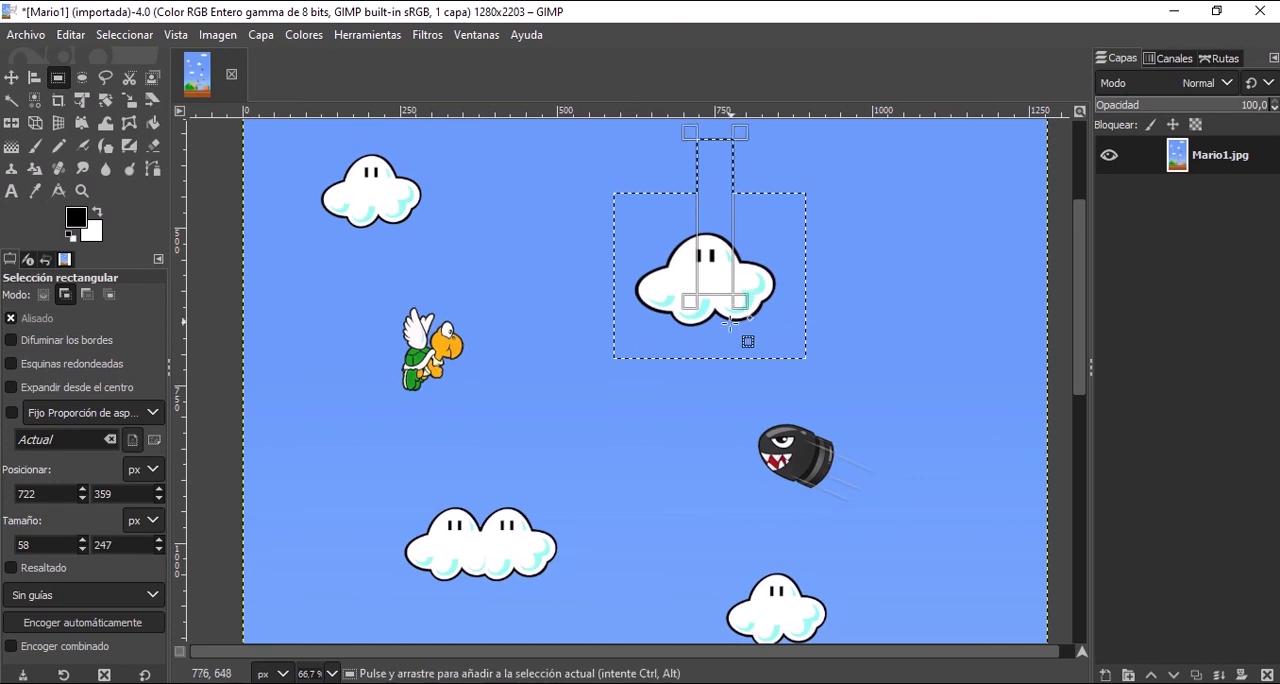
Subtract rectangles of about 238 × 131 and 148 × 111 px from the selection's lower corners, and add 220 × 90 and 116 × 167 px rectangles on its right.
left_click_drag(551, 330, 702, 410)
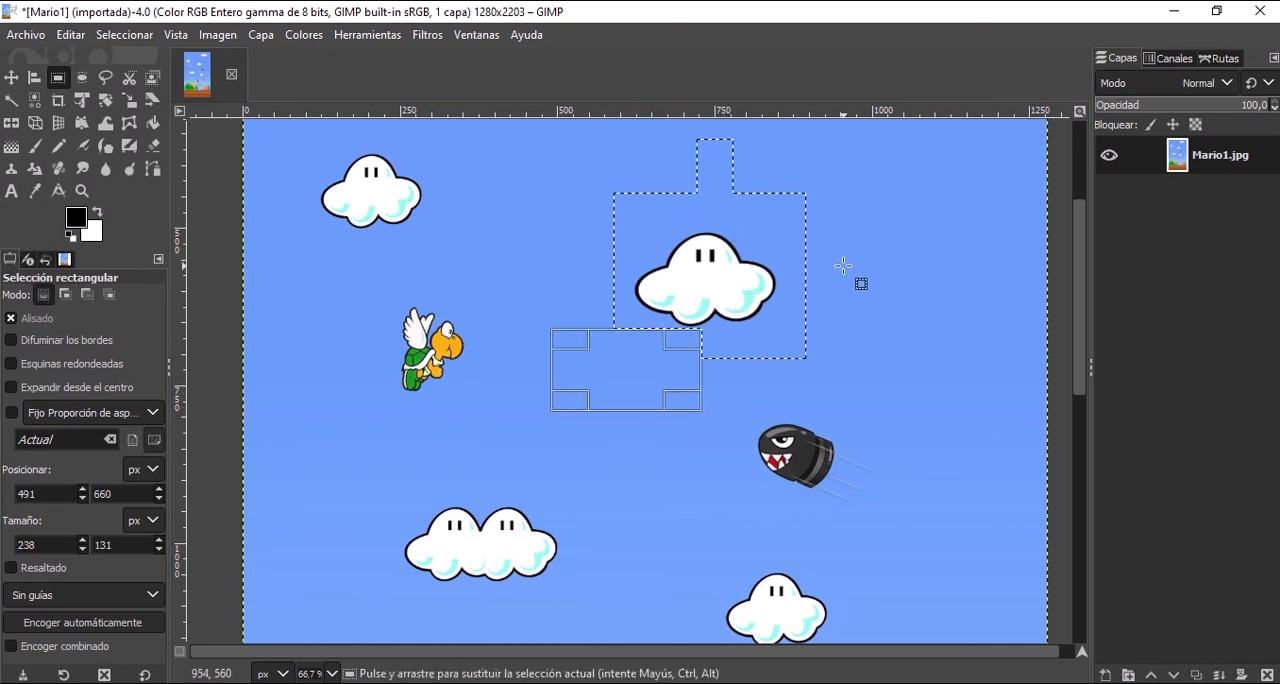
left_click_drag(847, 234, 708, 290)
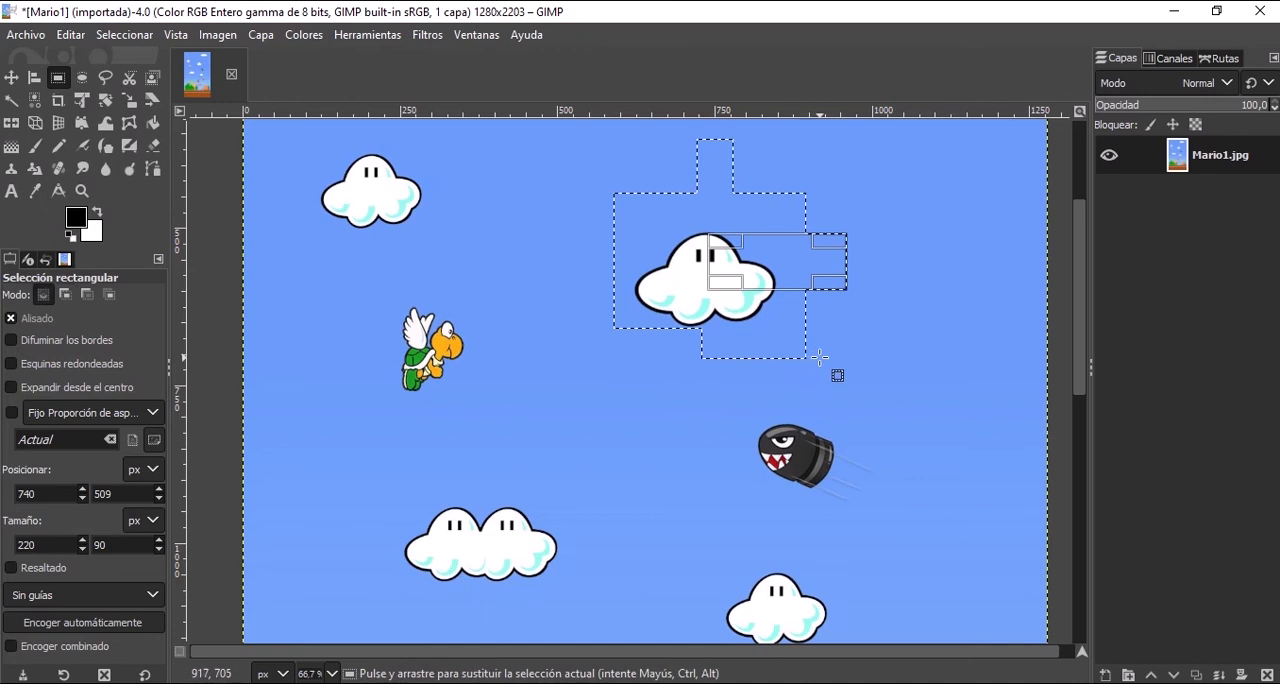
left_click_drag(833, 376, 740, 307)
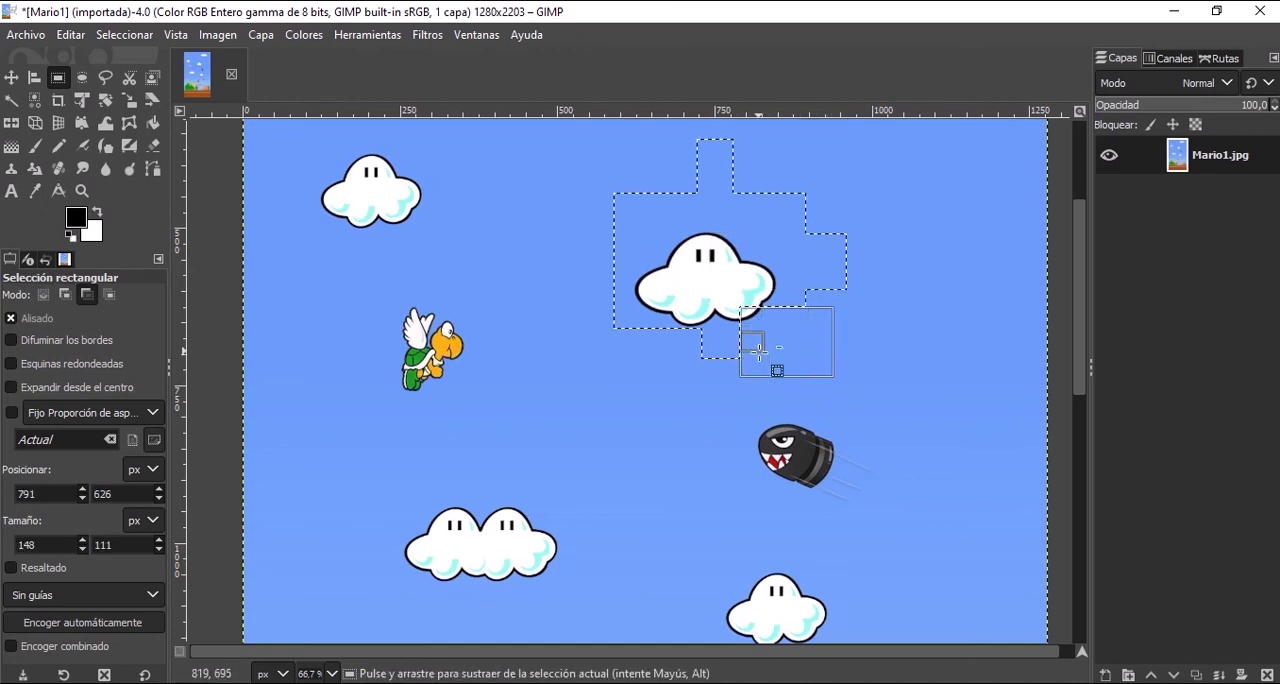
left_click_drag(745, 150, 817, 253)
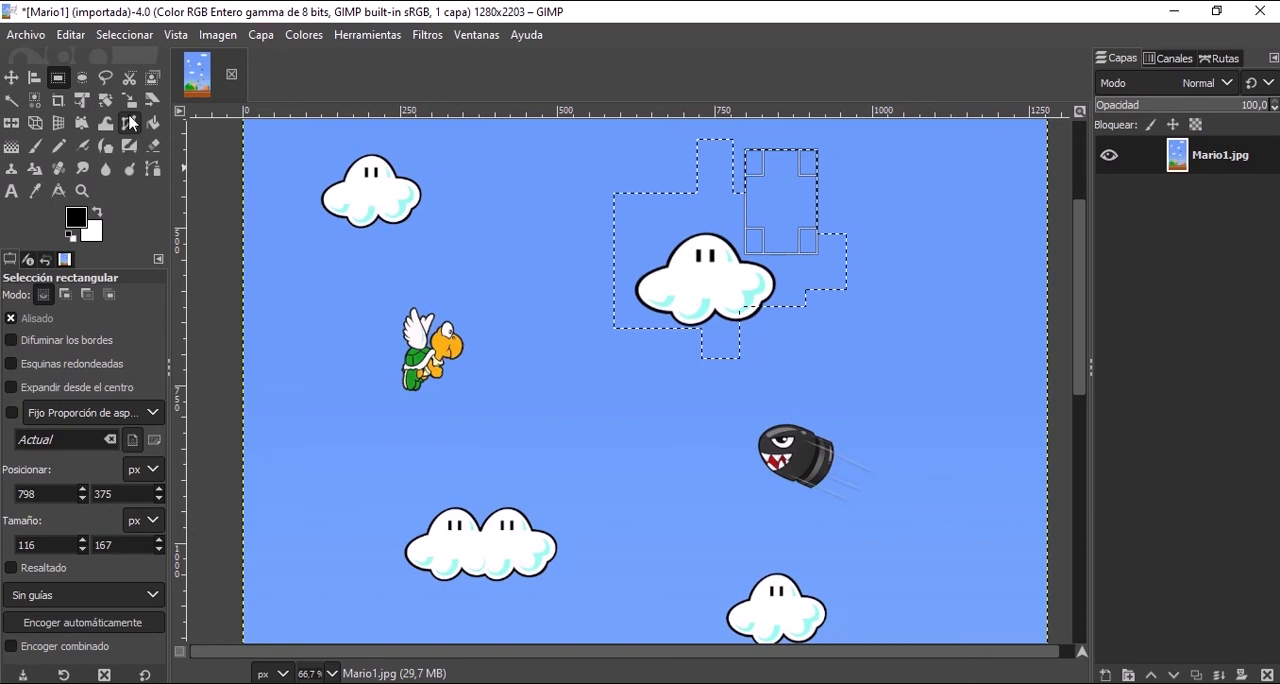
With Ellipse Select, add an ellipse of about 225 × 234 px on the selection's left and subtract one of about 286 × 216 px on its right.
left_click(84, 79)
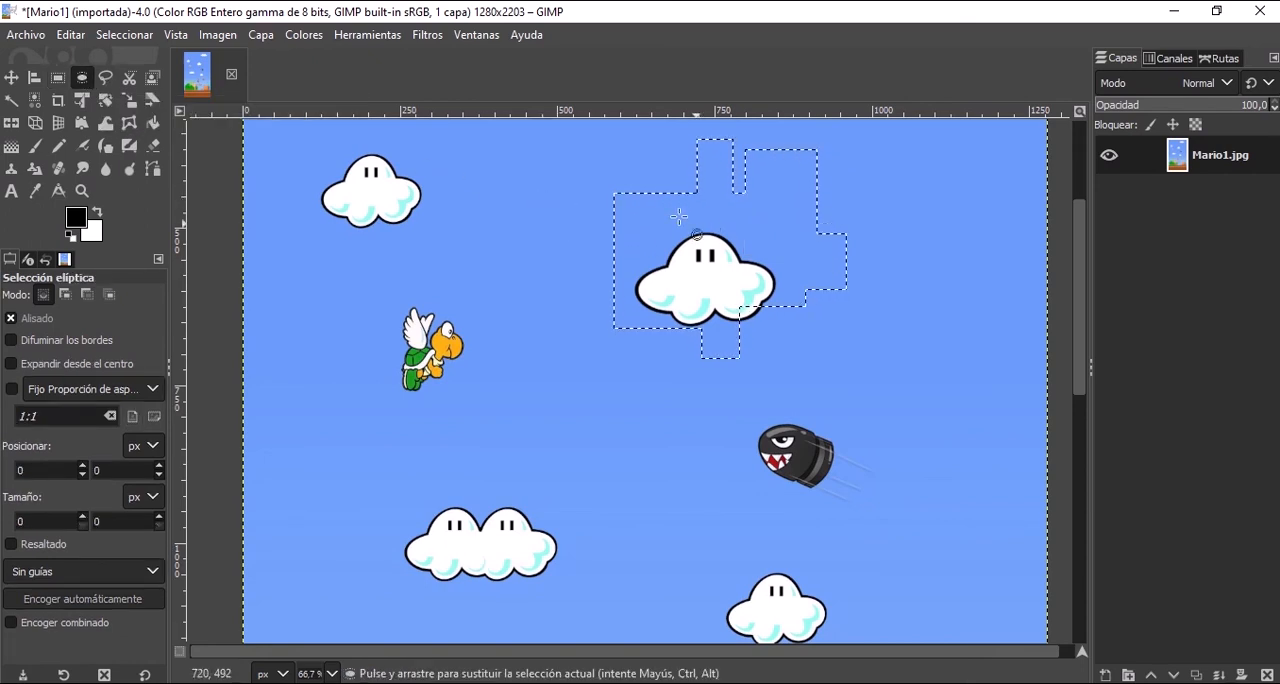
key("shift")
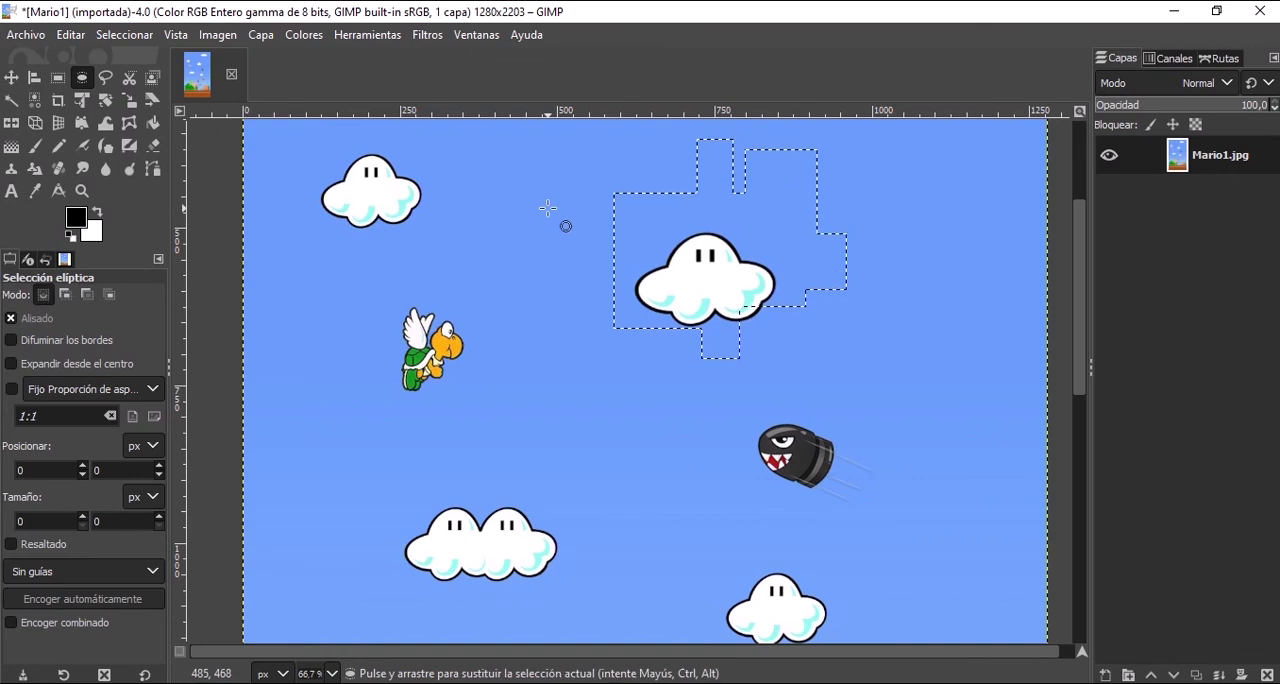
left_click_drag(547, 208, 689, 355)
key("ctrl")
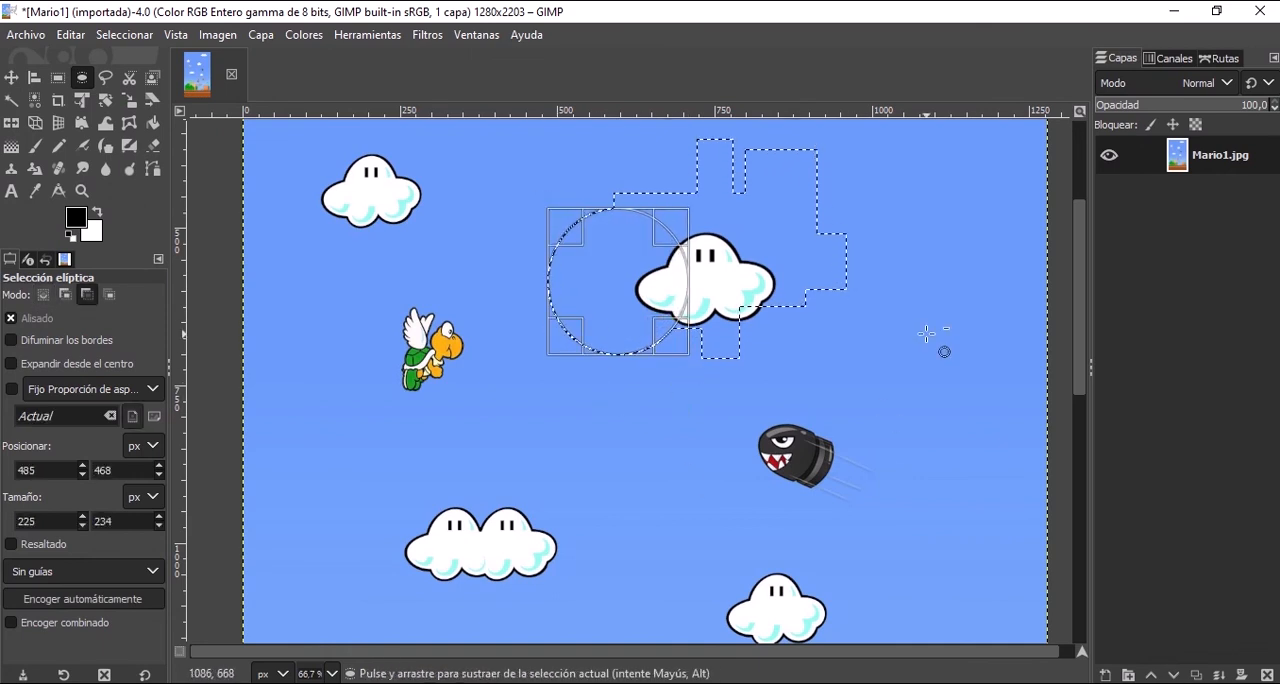
left_click_drag(926, 333, 745, 197)
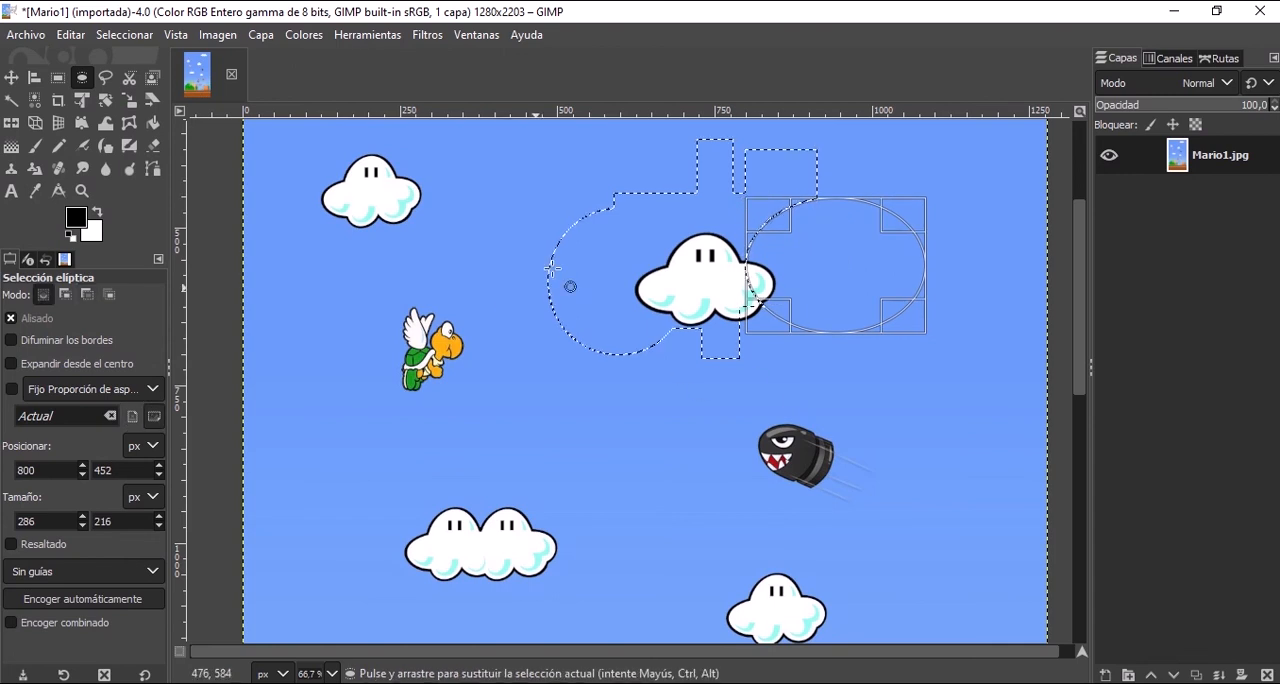
Clear the combined selection, and undo the clearing.
left_click(572, 481)
key("ctrl")
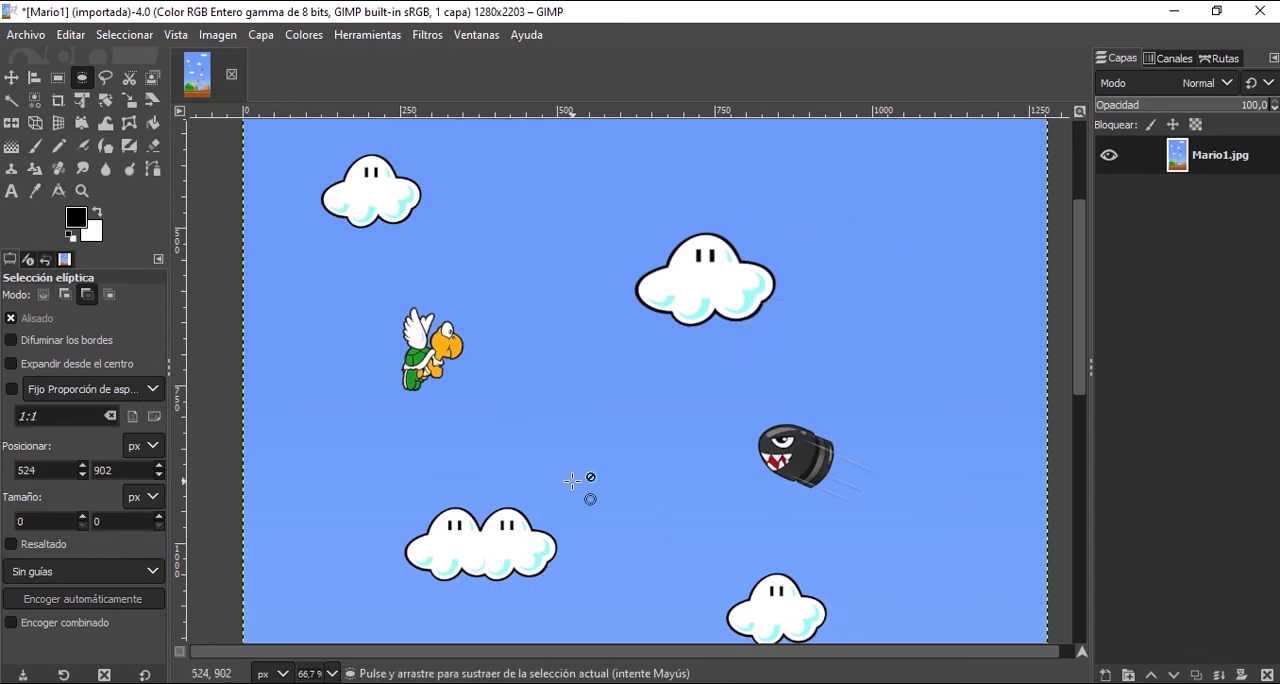
key("ctrl+z")
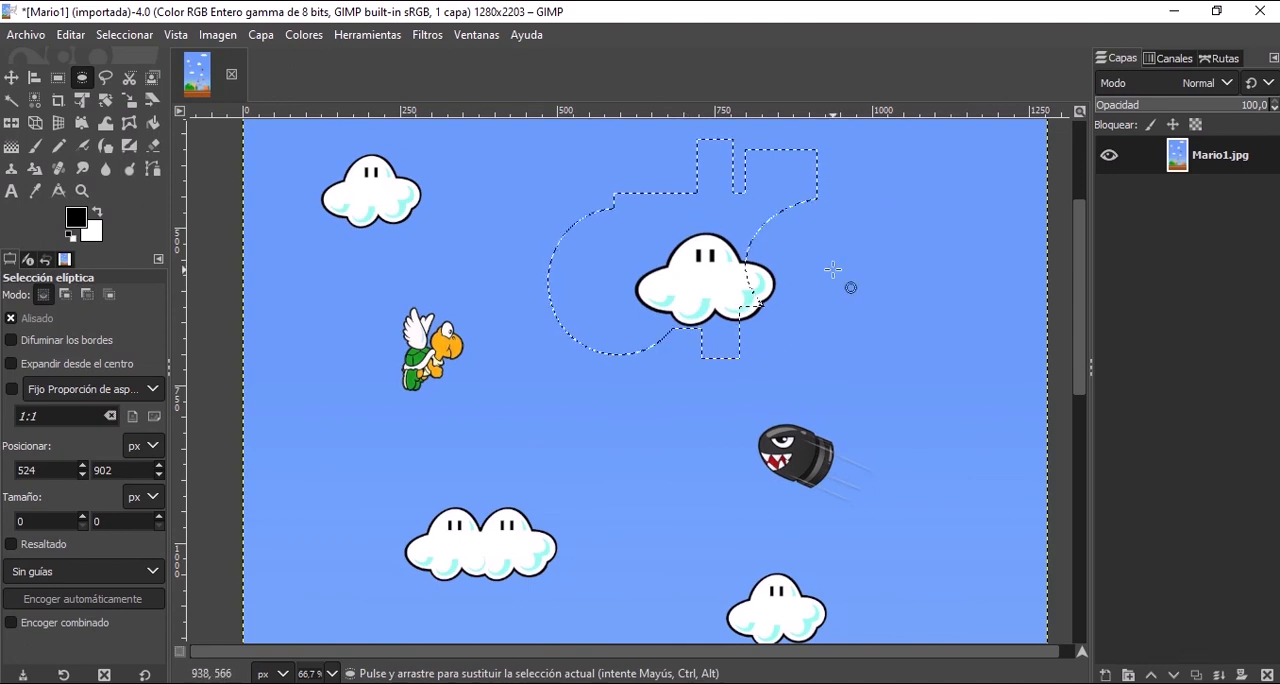
Select the upper-centre cloud with an ellipse of about 279 × 202 px, and return to the Rectangle Select tool.
key("shift")
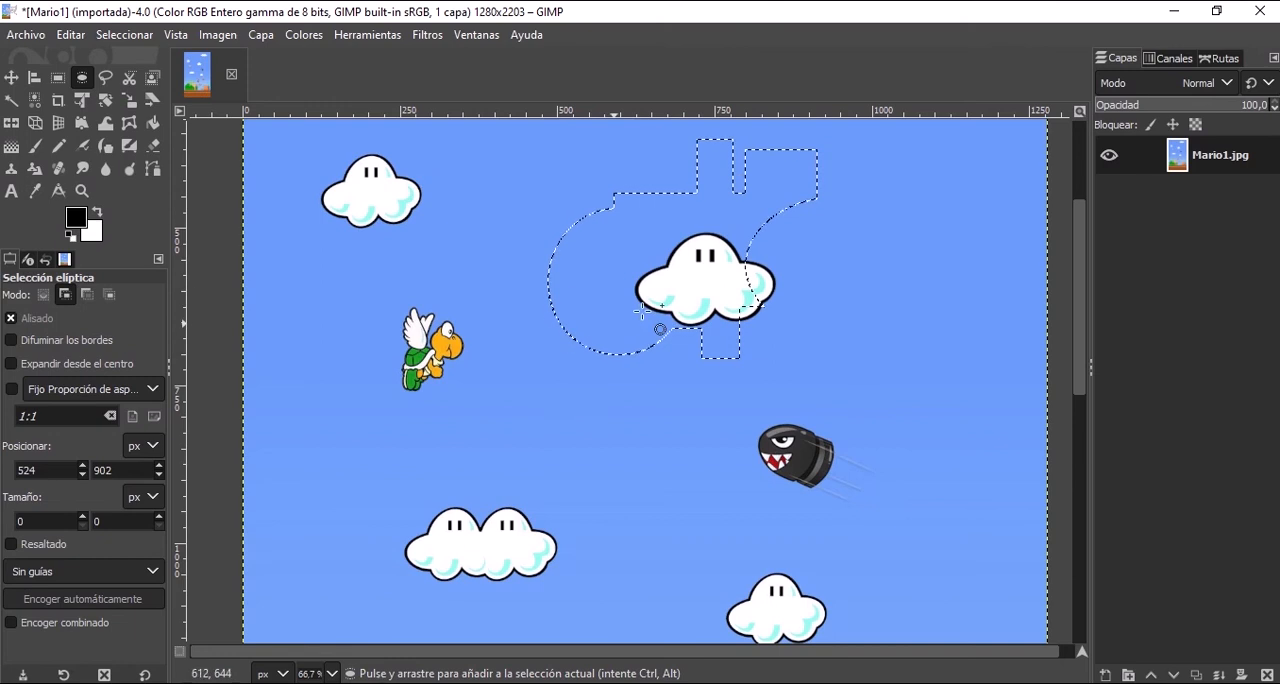
left_click_drag(610, 223, 801, 364)
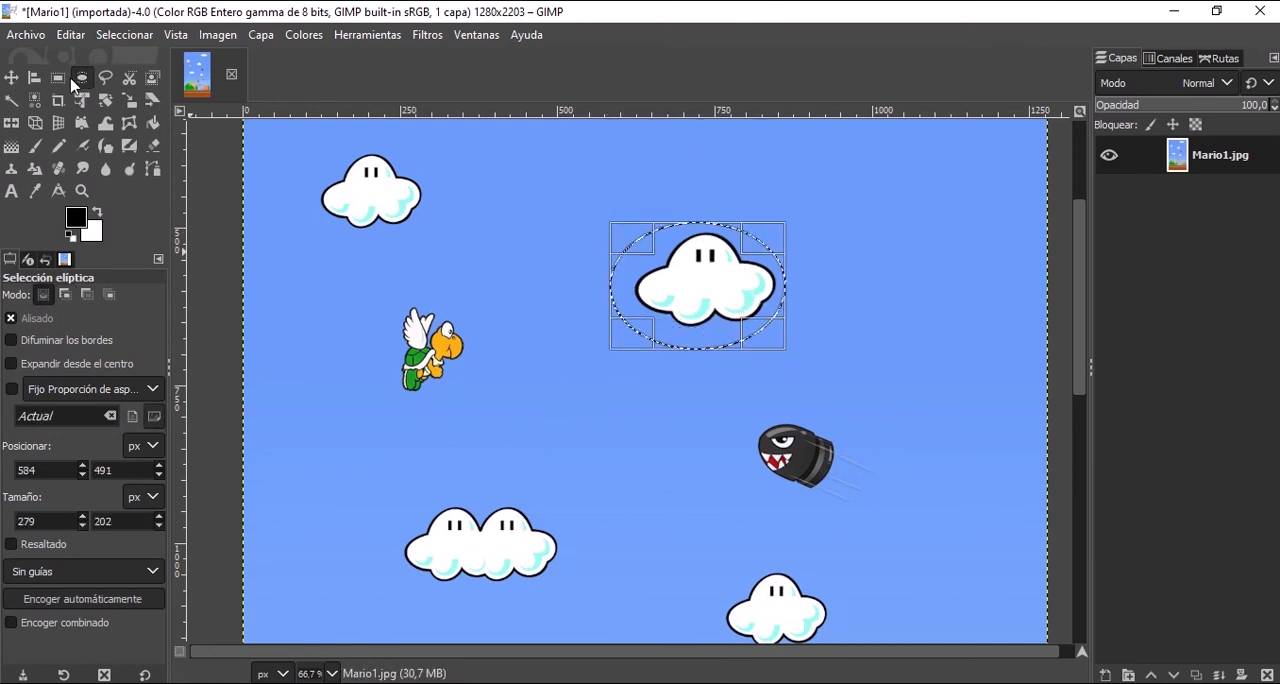
left_click(58, 77)
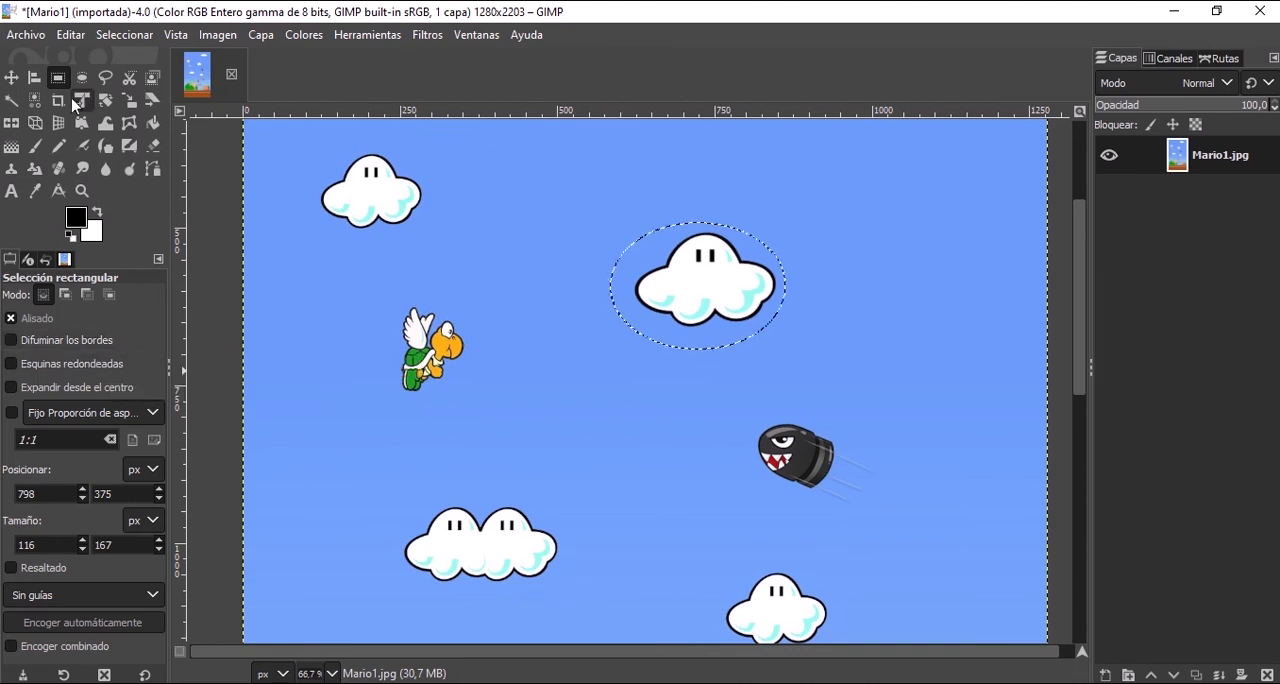
Draw a selection rectangle of about 358 × 259 px around the upper-centre cloud, and enable expanding from the centre.
left_click(620, 224)
left_click_drag(606, 204, 831, 366)
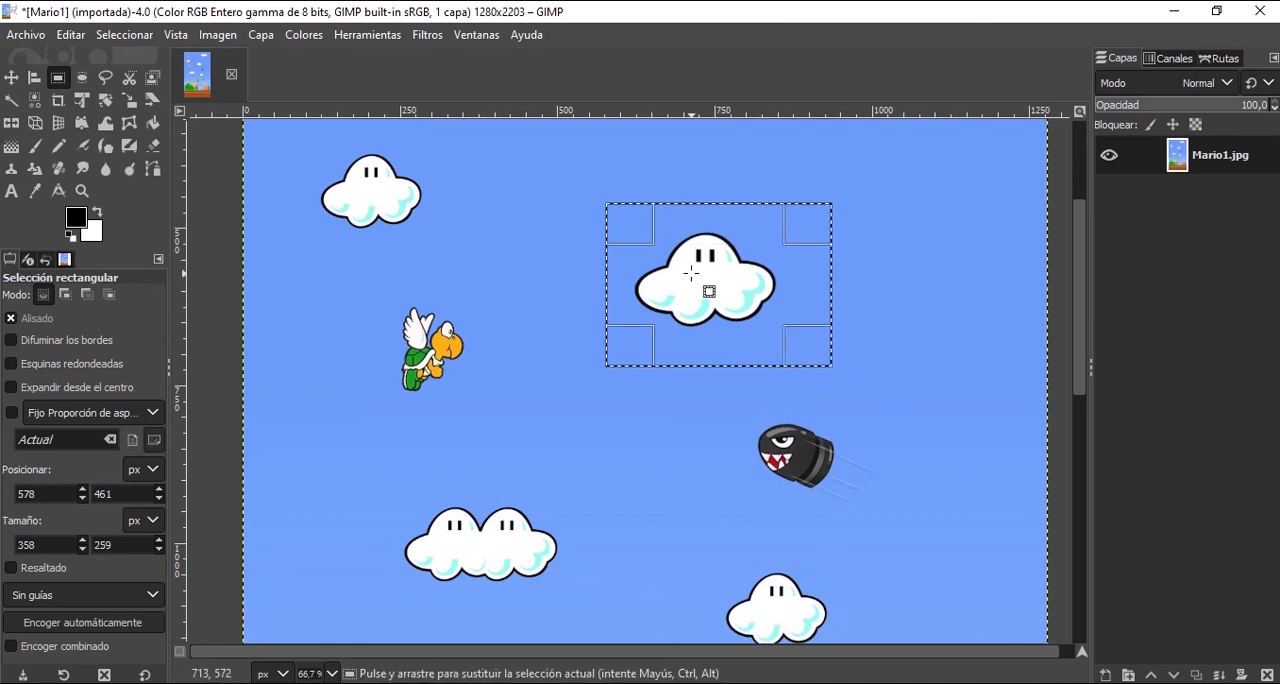
left_click(117, 392)
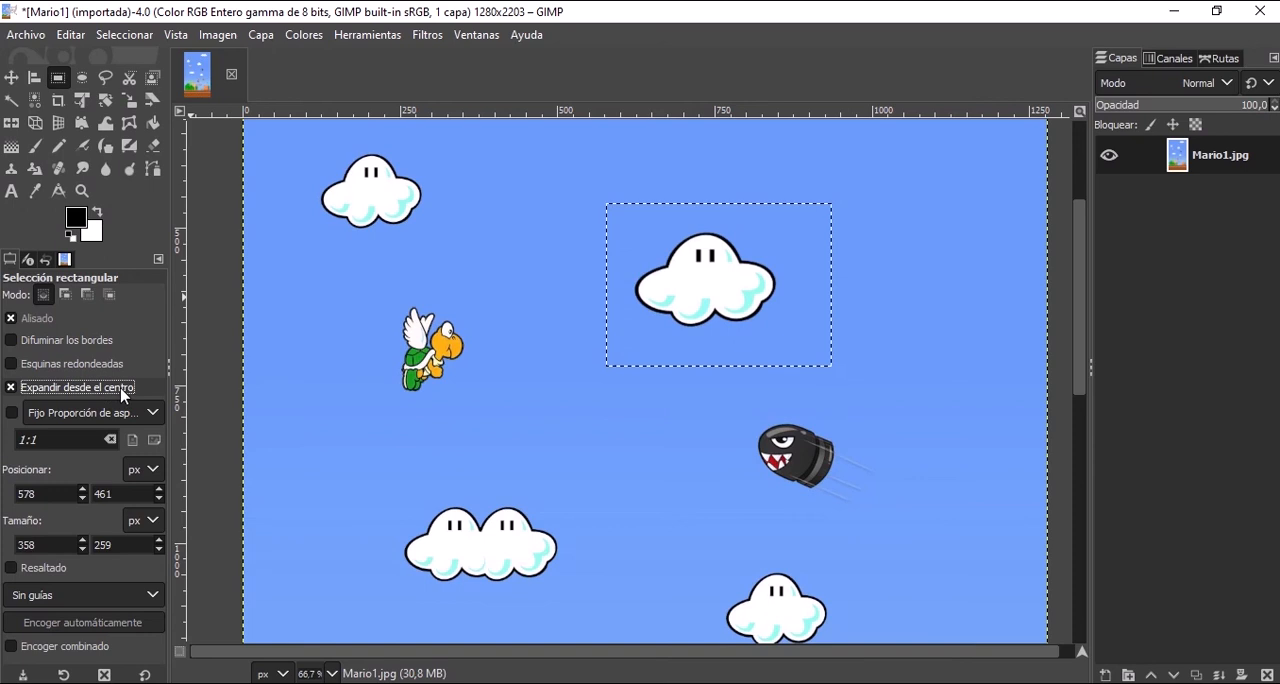
Draw centre-expanded rectangles of about 222 × 231 px in the empty sky and 255 × 207 px around the upper-centre cloud.
left_click(514, 267)
left_click_drag(527, 238, 597, 309)
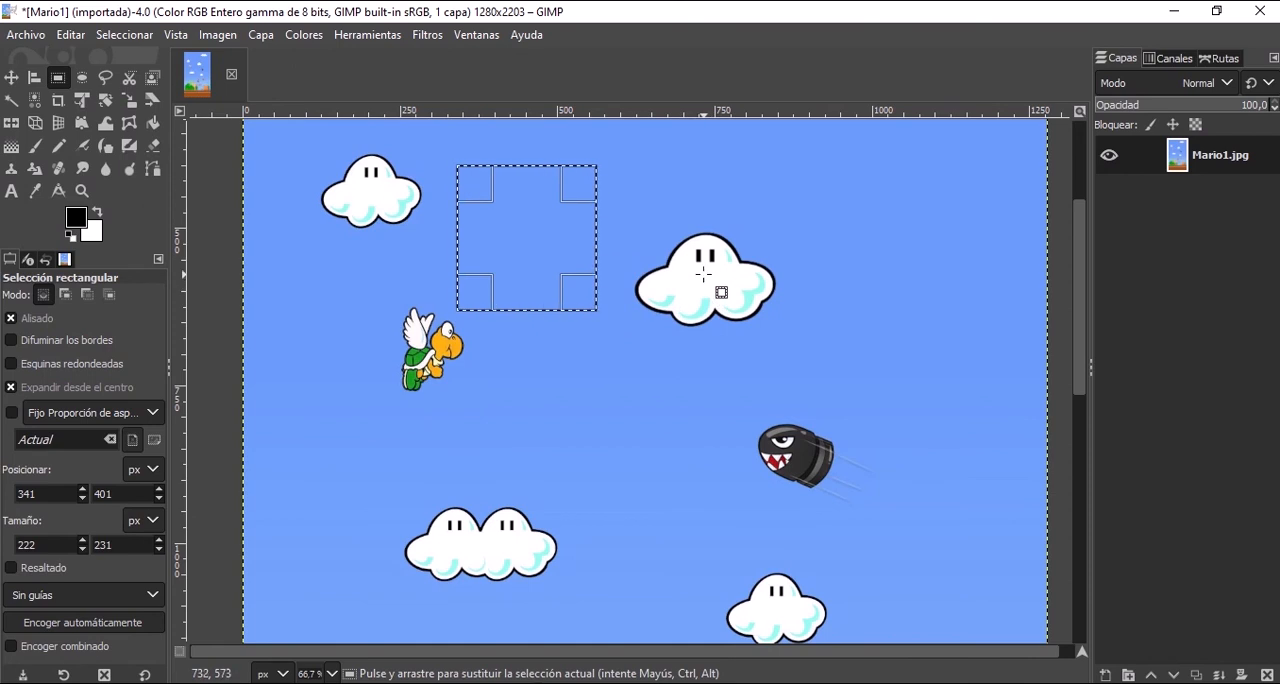
left_click_drag(705, 280, 784, 344)
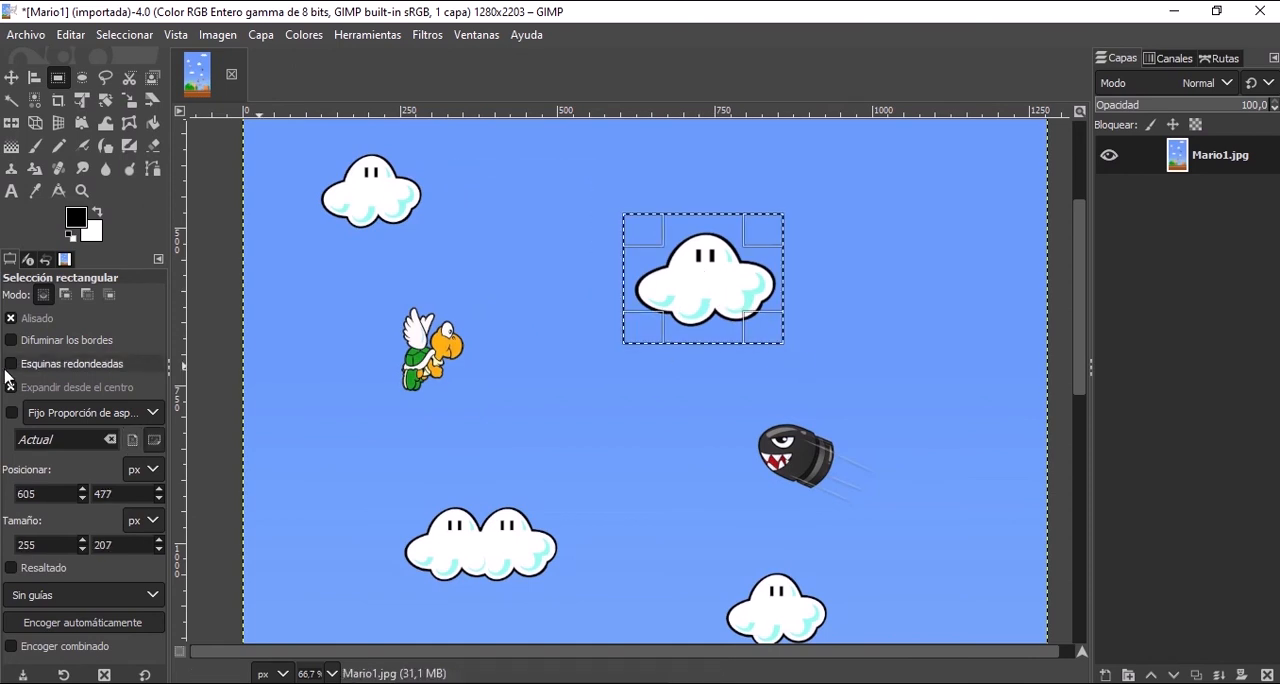
Disable expanding from the centre, draw a corner-to-corner rectangle of about 342 × 263 px around the cloud, and deselect it.
left_click(55, 388)
left_click_drag(598, 204, 814, 369)
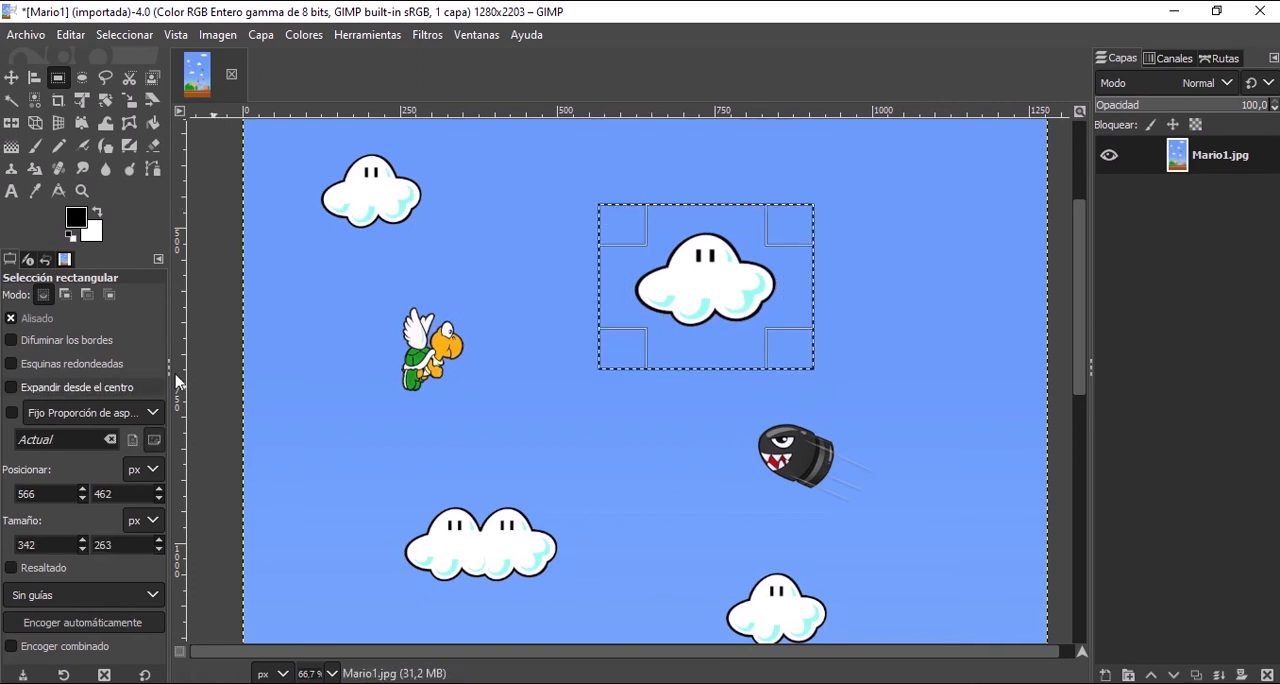
left_click(454, 242)
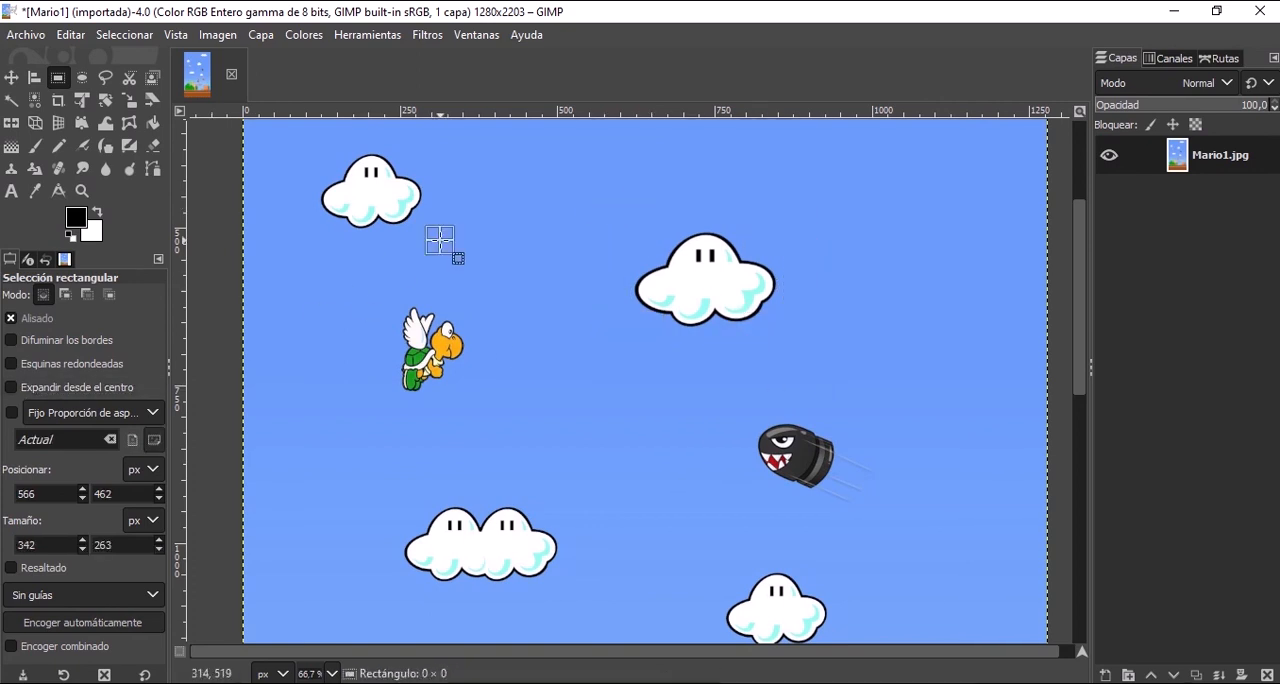
Fix the rectangle selection's size at 100x100 and place one square on the upper-centre cloud's left side, adding another on its right.
left_click(49, 423)
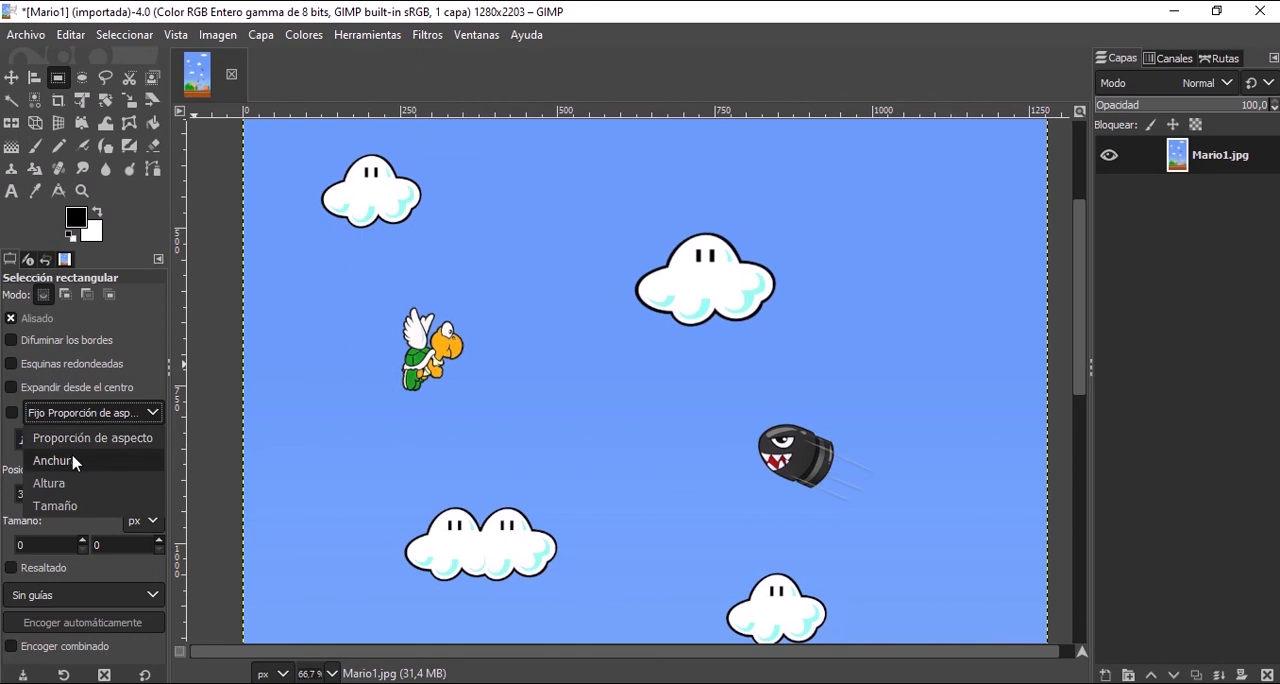
left_click(87, 508)
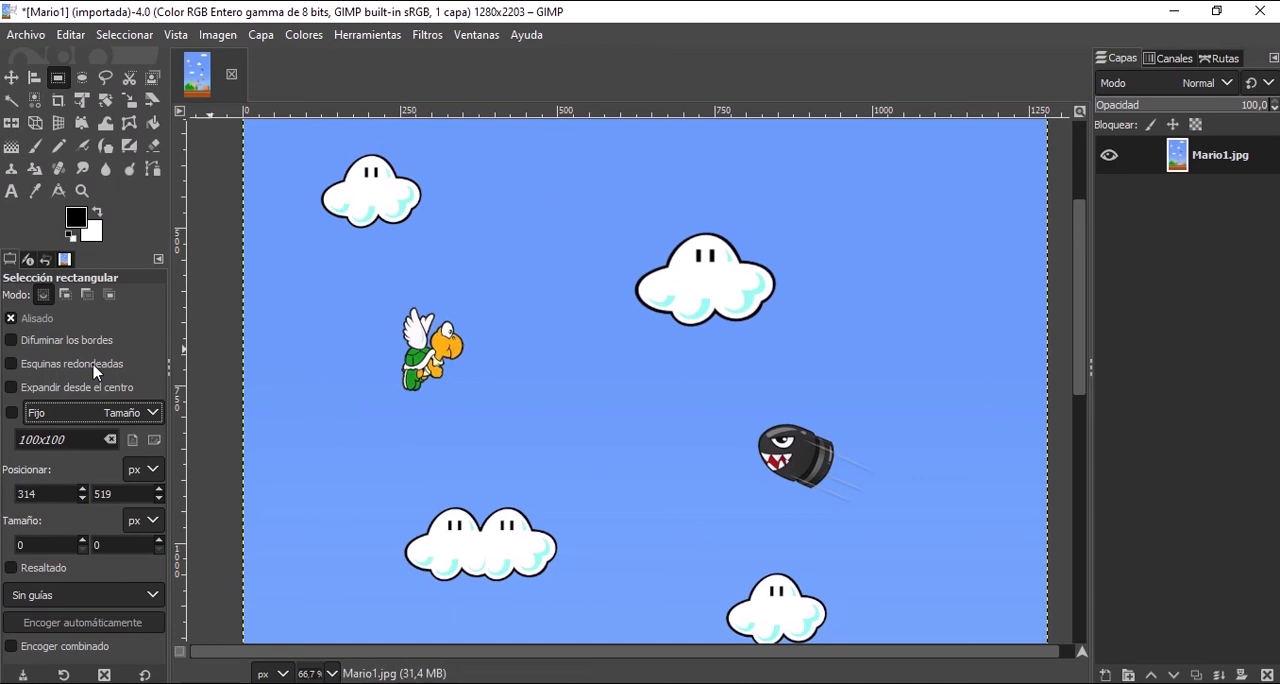
left_click(11, 412)
left_click_drag(532, 308, 649, 295)
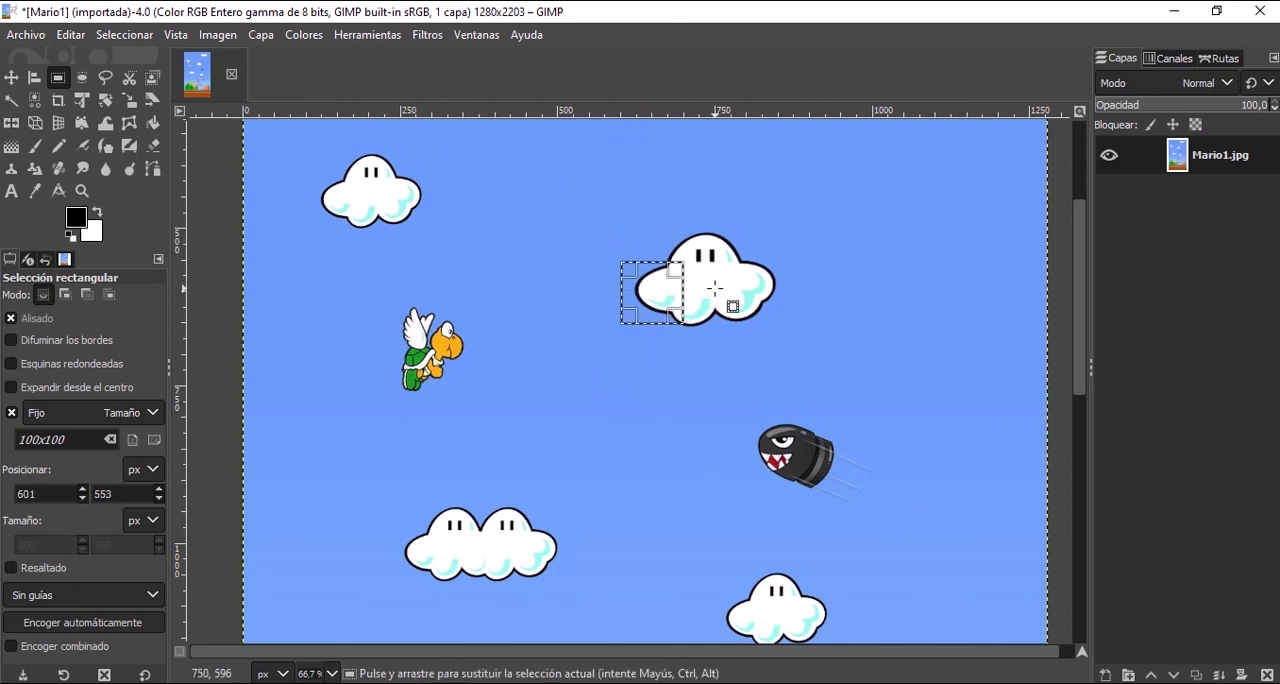
key("shift")
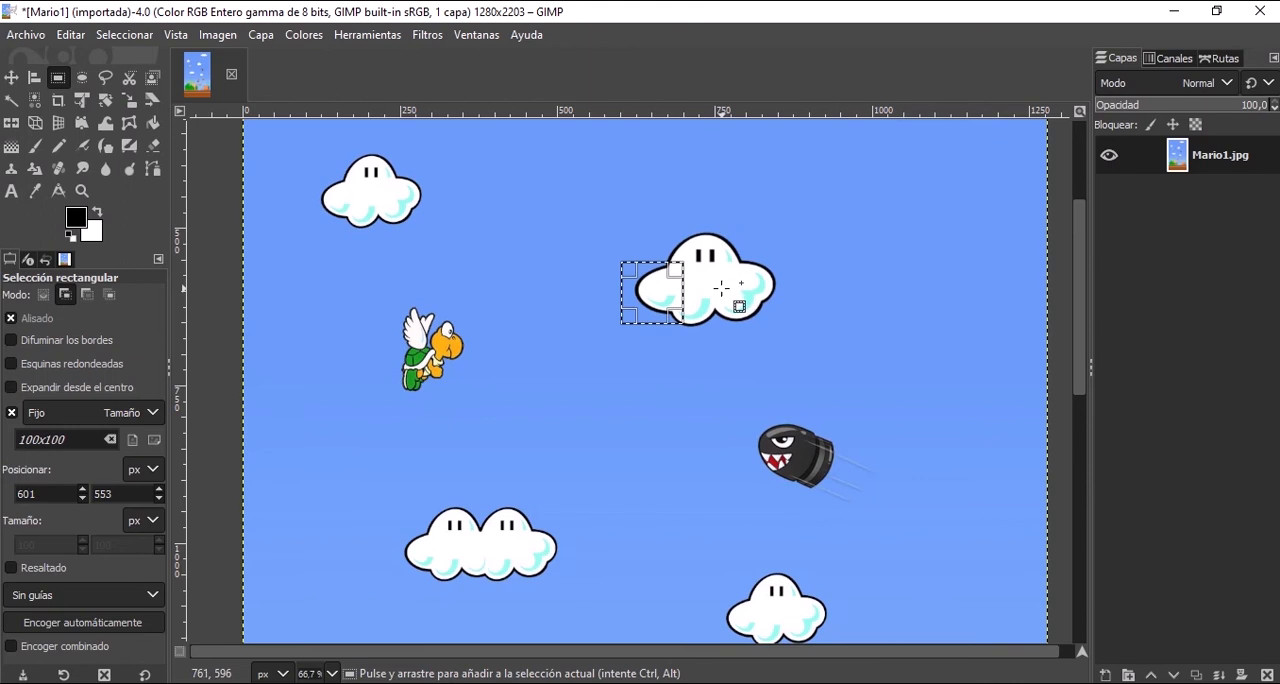
left_click_drag(734, 291, 724, 292)
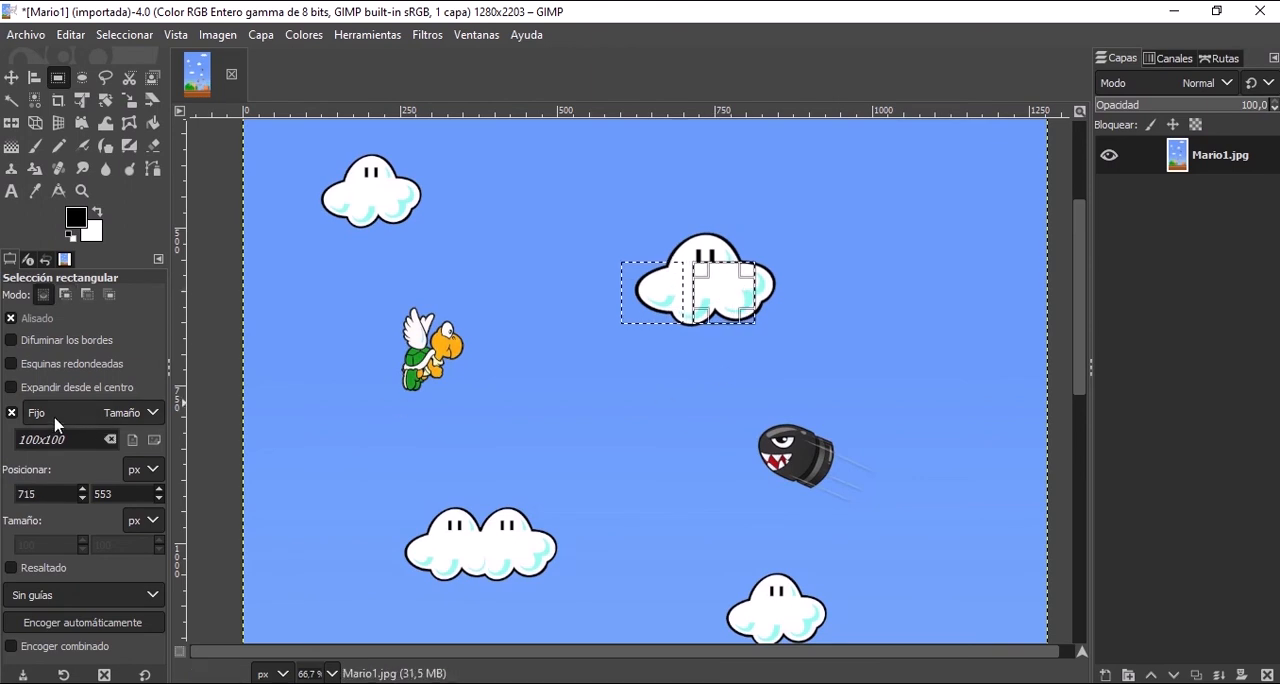
Turn off the fixed size, and toggle the selection's highlight on and off, leaving it off.
left_click(11, 413)
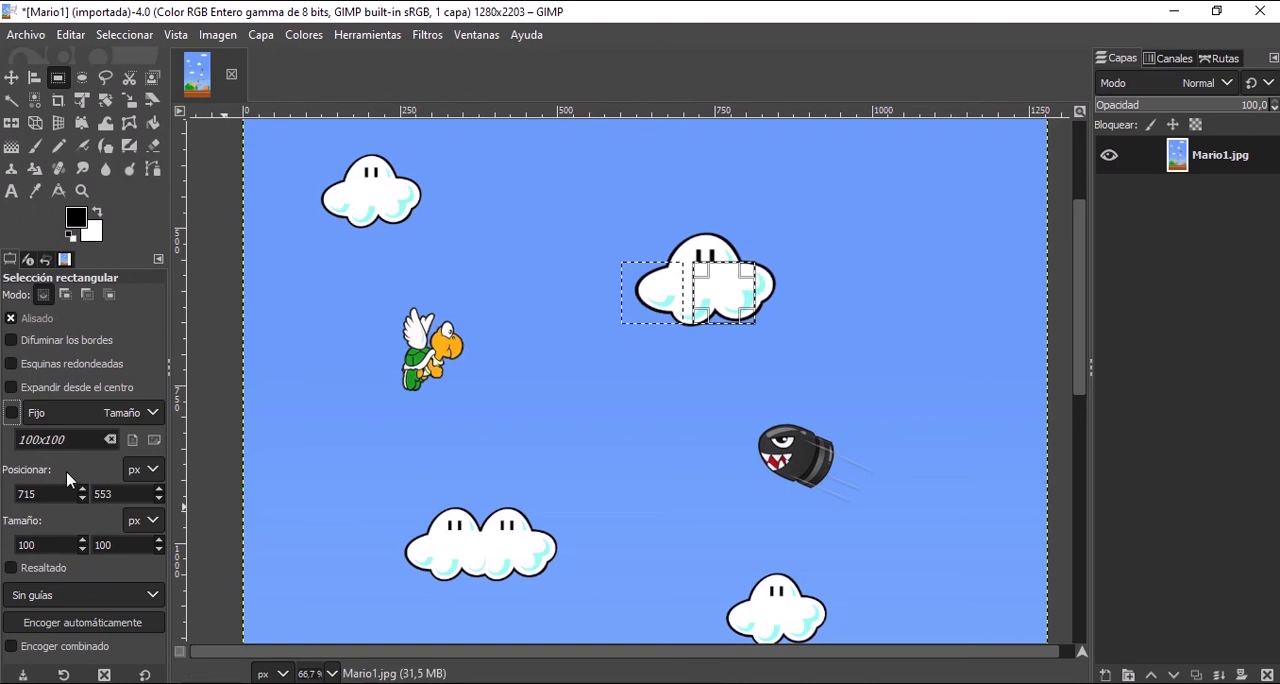
left_click(60, 568)
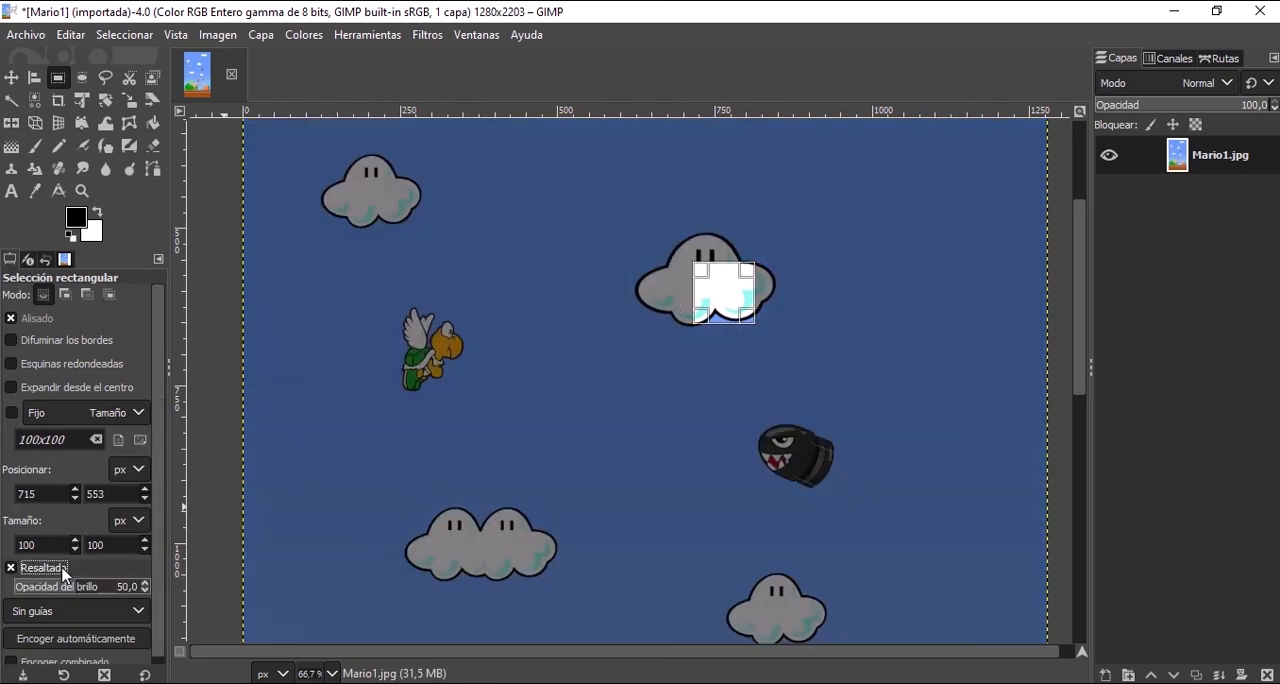
left_click(62, 568)
left_click(62, 568)
left_click(60, 567)
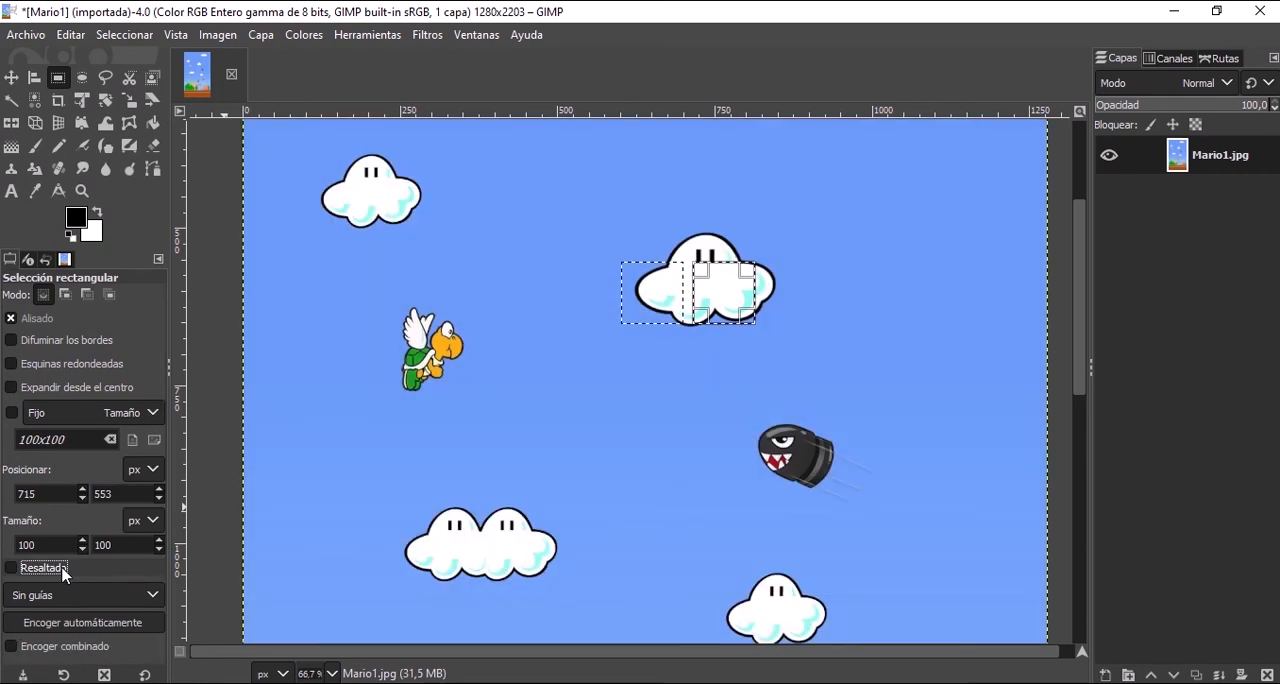
Review the composition guide options of the rectangle selection, keeping no guides.
left_click(120, 596)
left_click(118, 597)
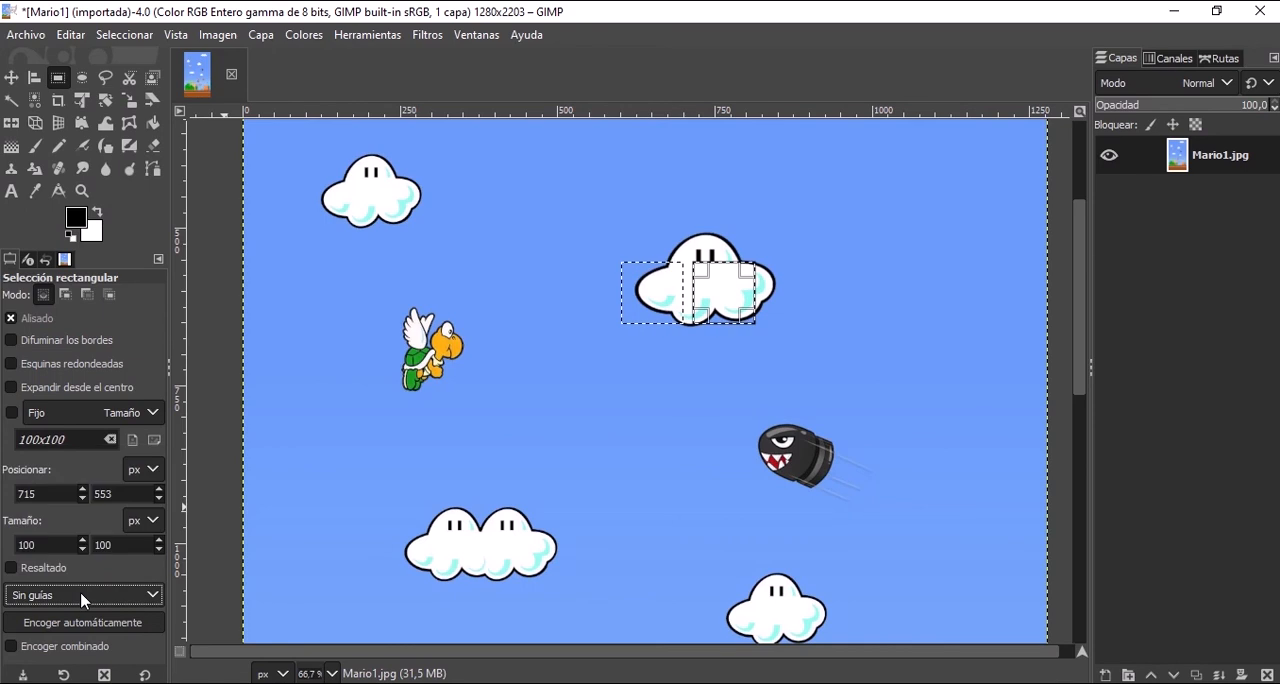
left_click(84, 596)
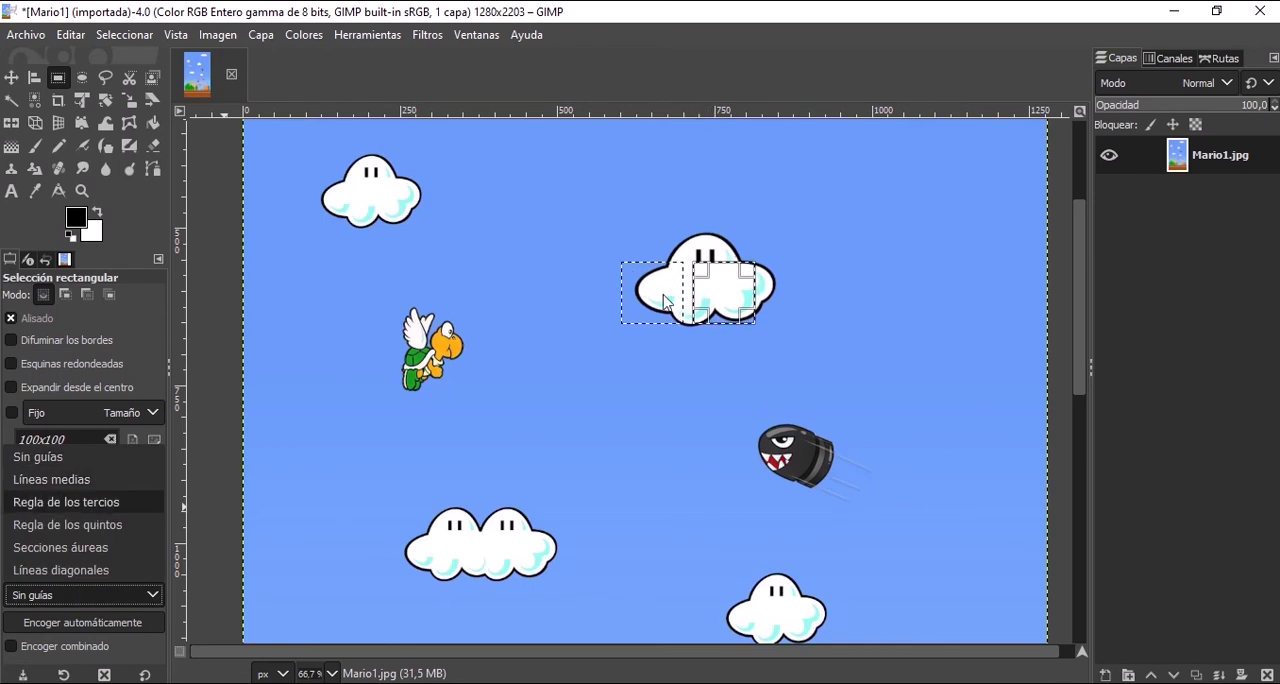
left_click(687, 378)
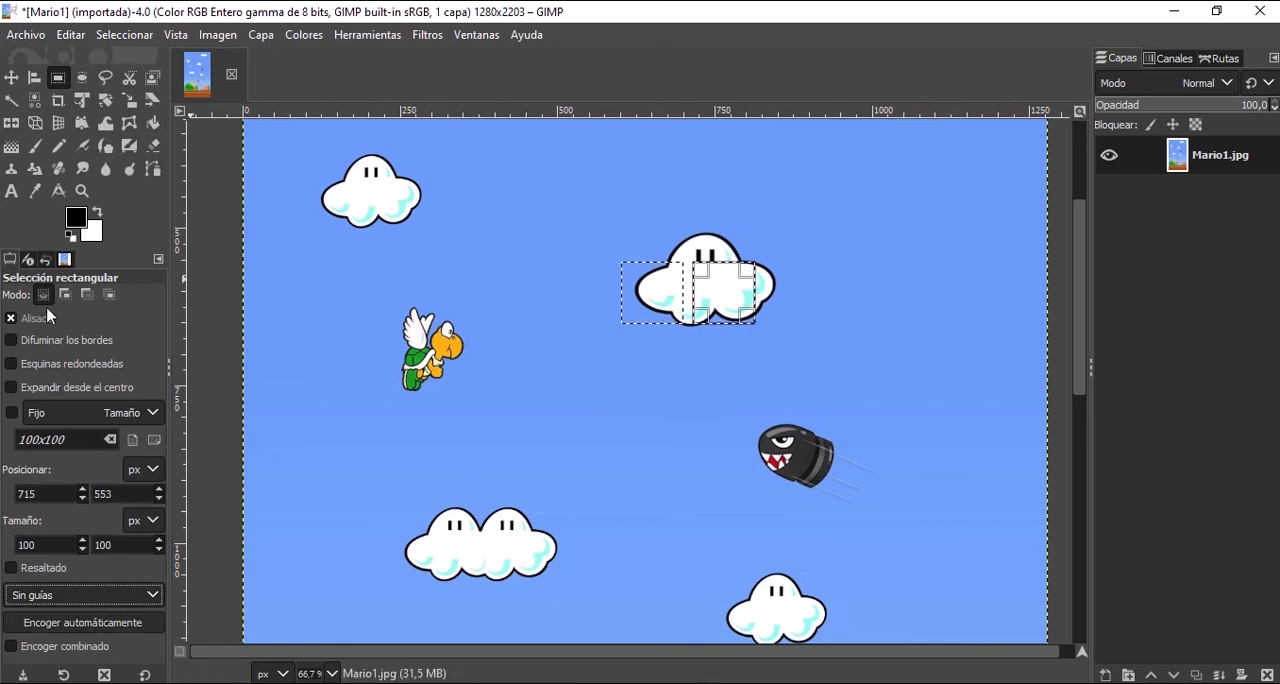
Compare the options of the Ellipse Select and Rectangle Select tools, ending on Rectangle Select.
left_click(81, 86)
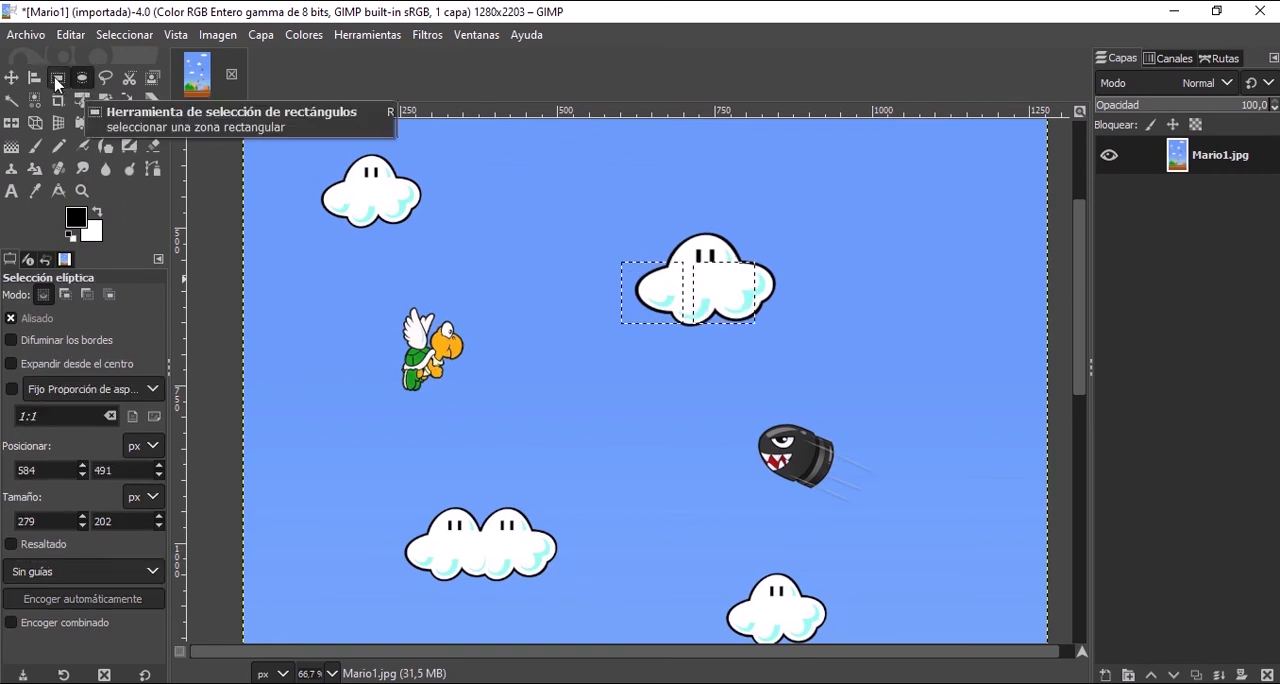
left_click(57, 84)
left_click(82, 79)
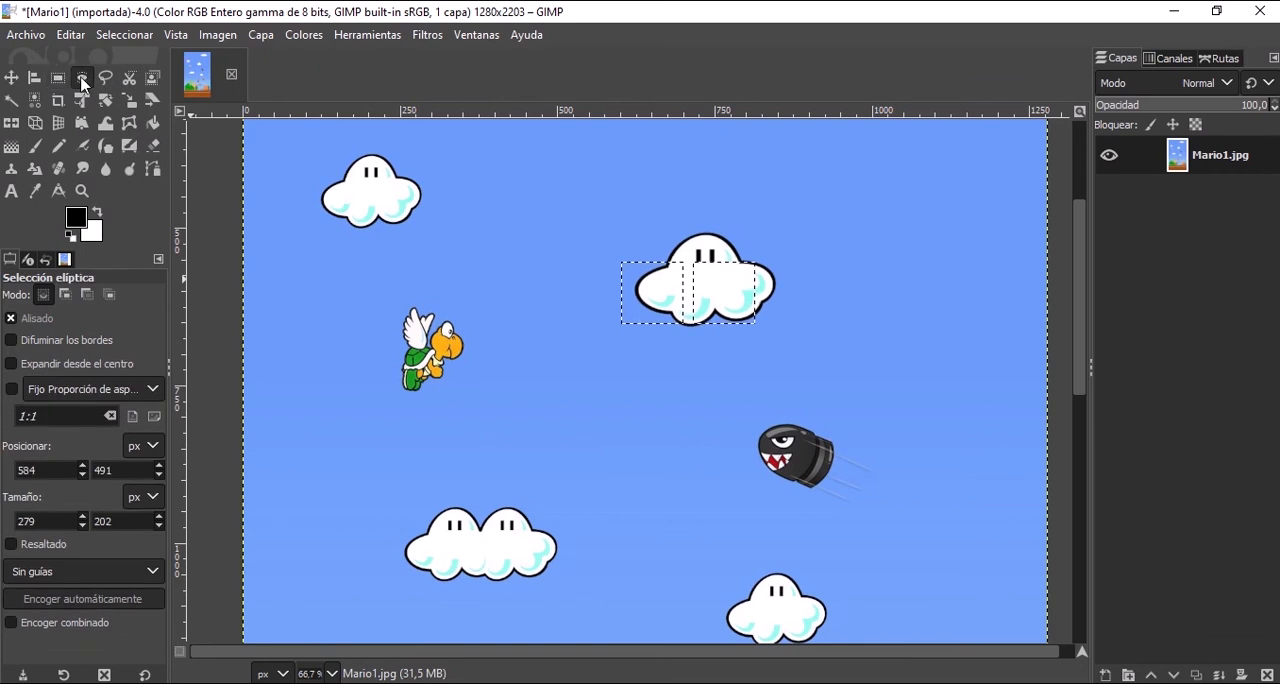
left_click(58, 80)
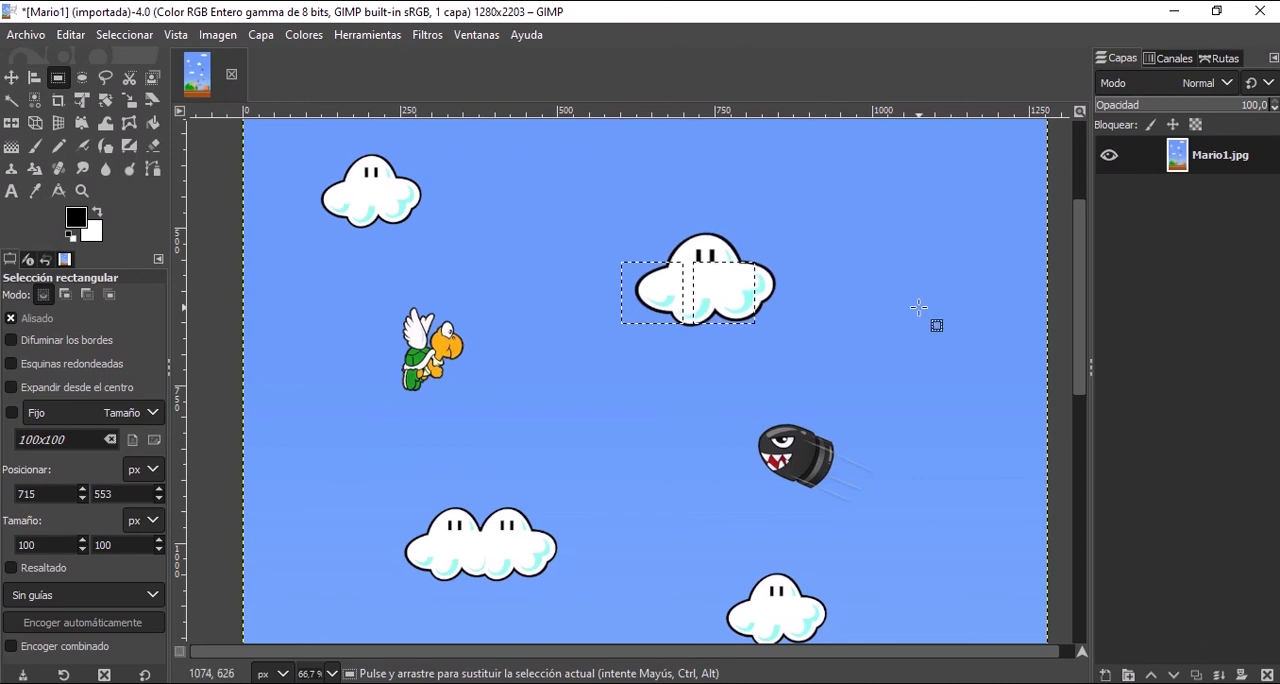
Select the winged turtle with a rectangle of about 246 × 221 px, and copy it.
mouse_move(618, 8)
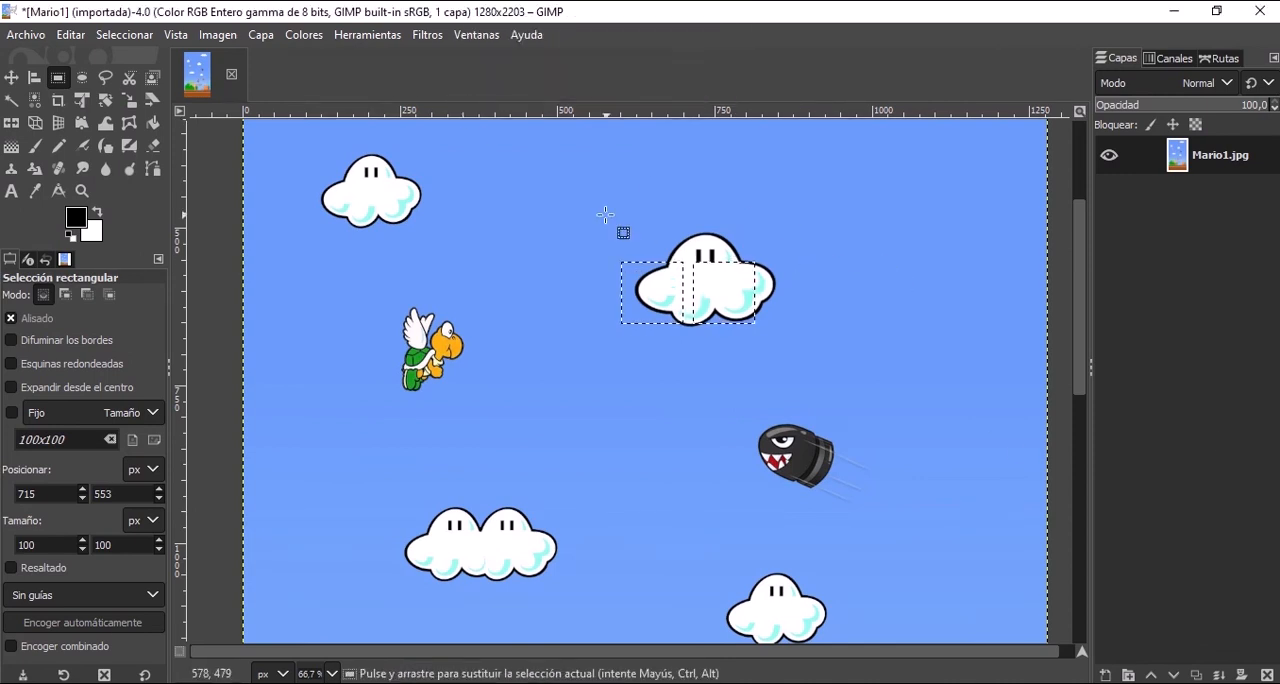
left_click_drag(355, 290, 510, 428)
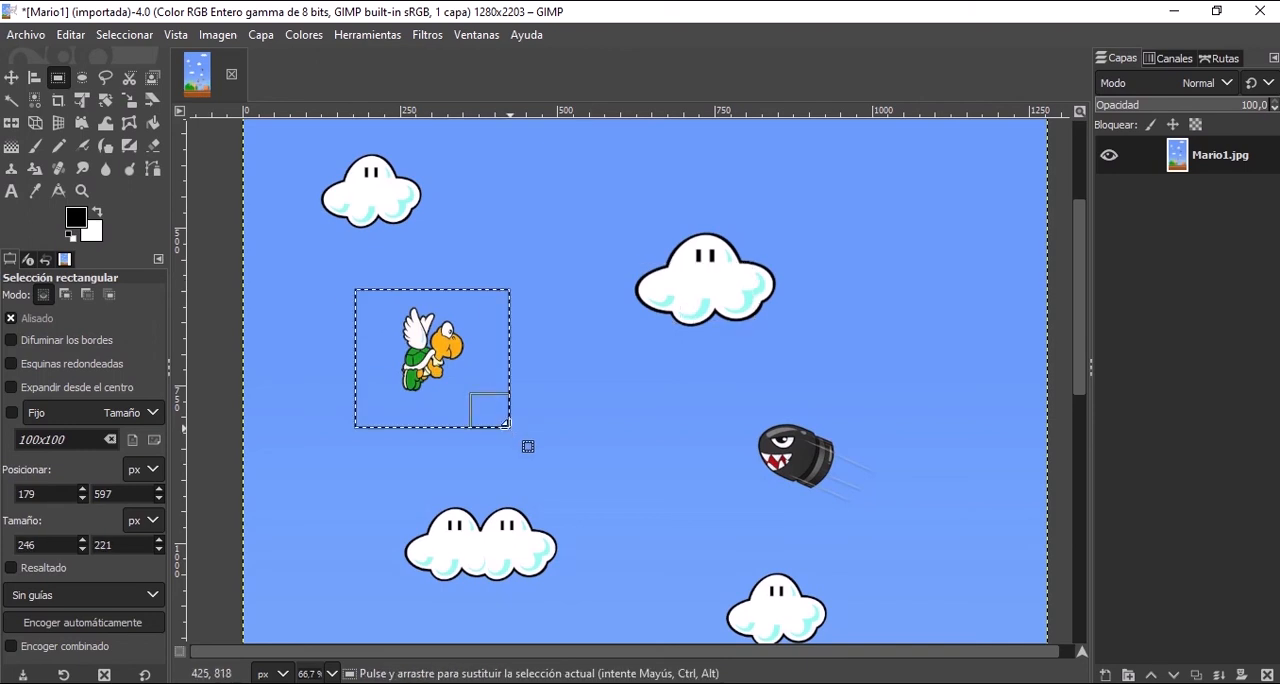
left_click(458, 372)
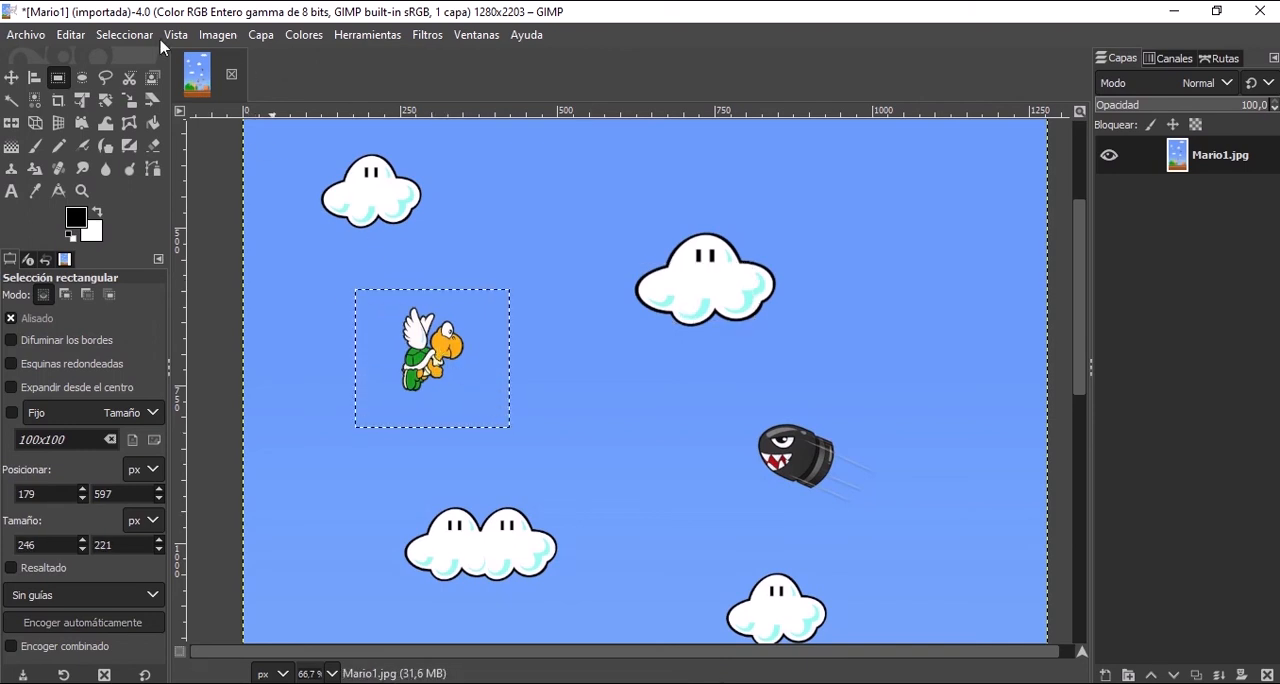
left_click(72, 35)
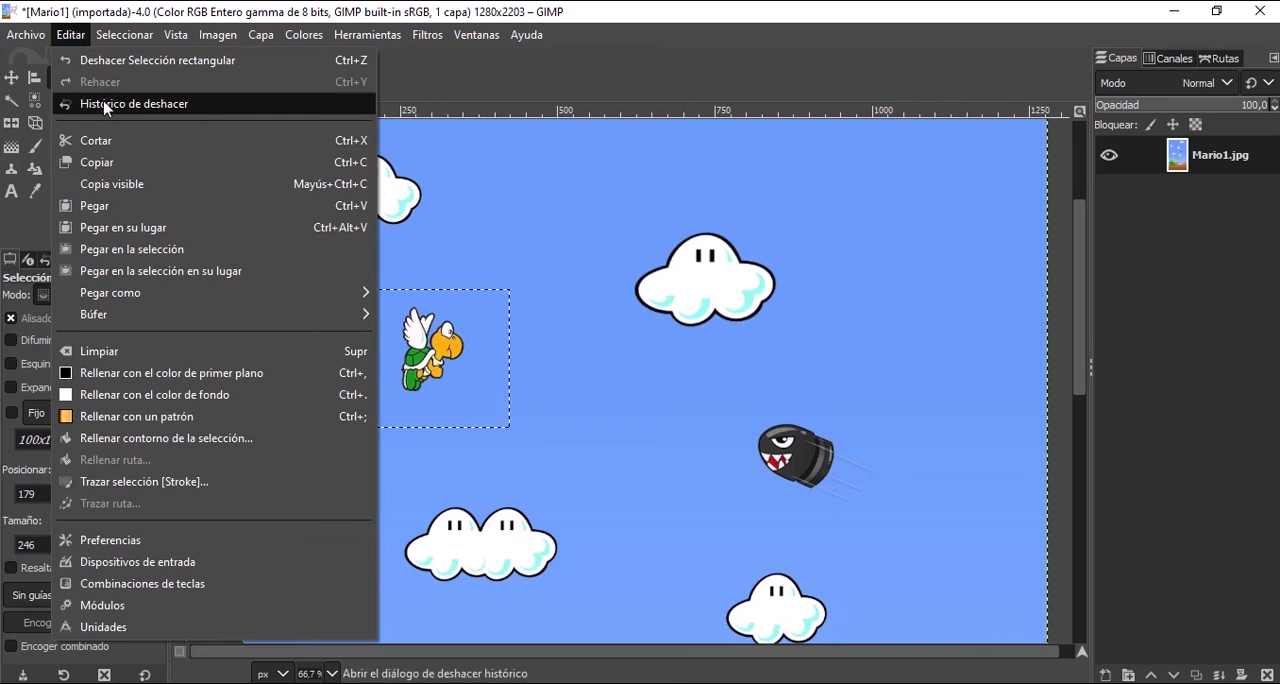
left_click(107, 168)
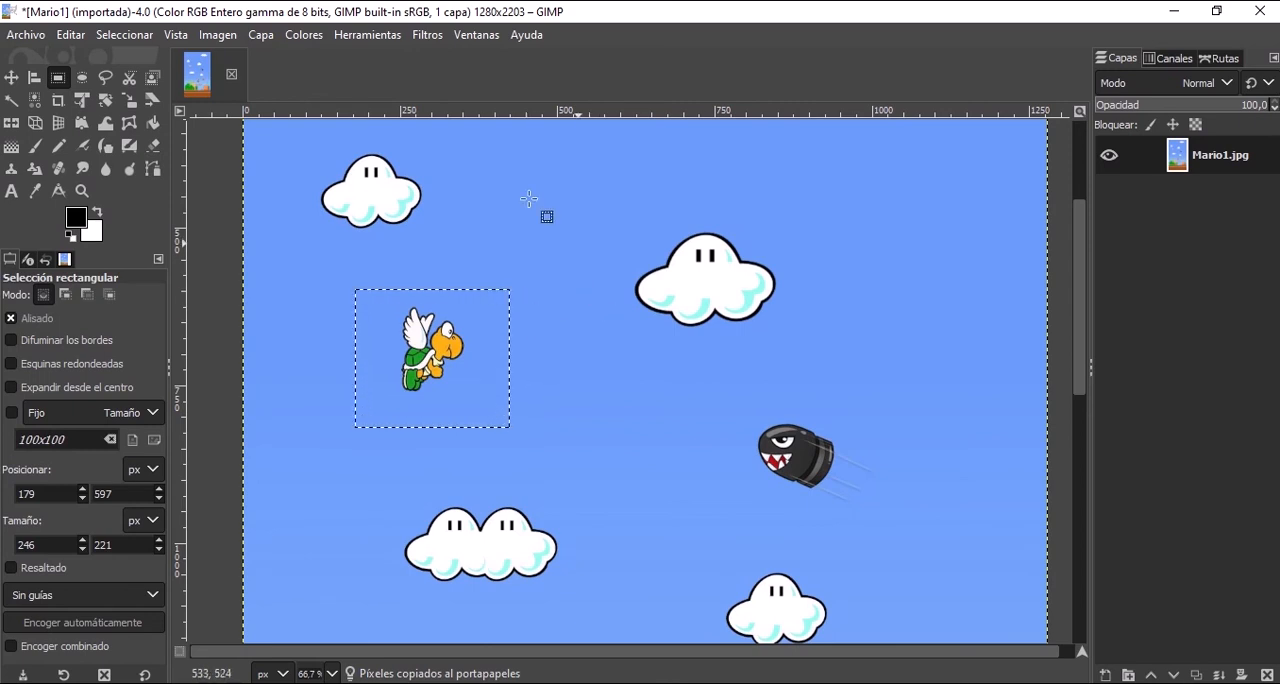
Paste the copied turtle and move it with the Move tool to the right of the upper-centre cloud.
left_click(71, 35)
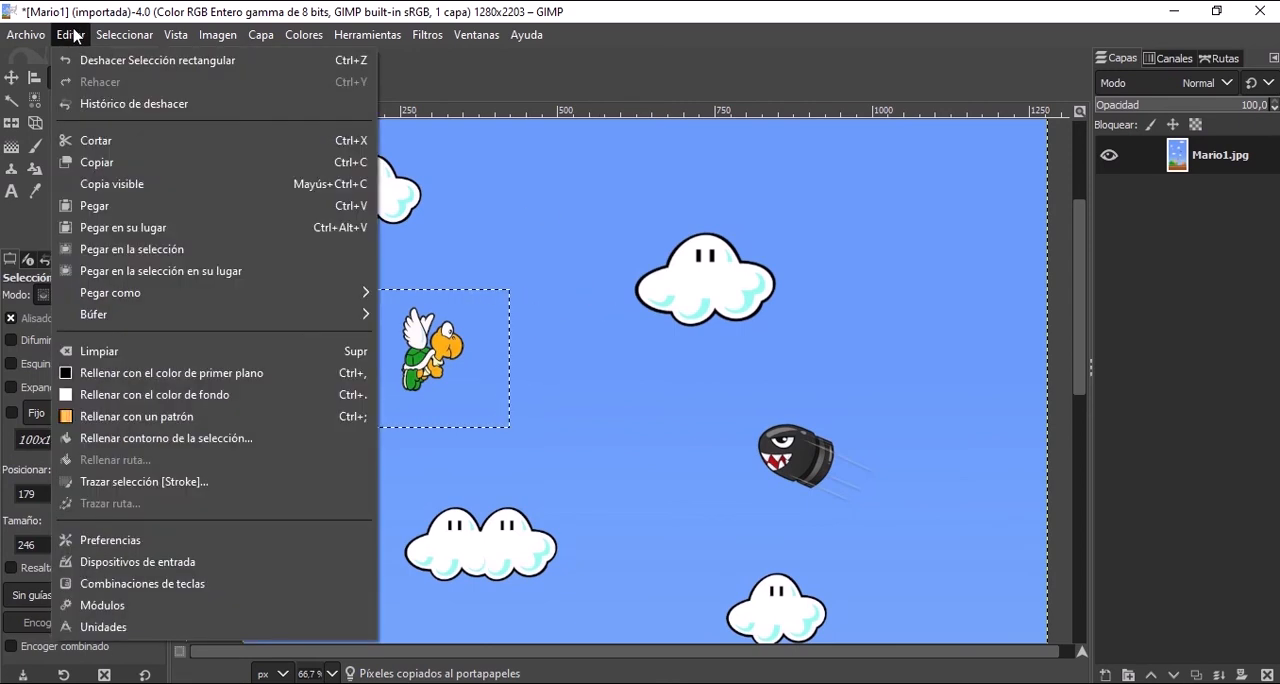
left_click(141, 210)
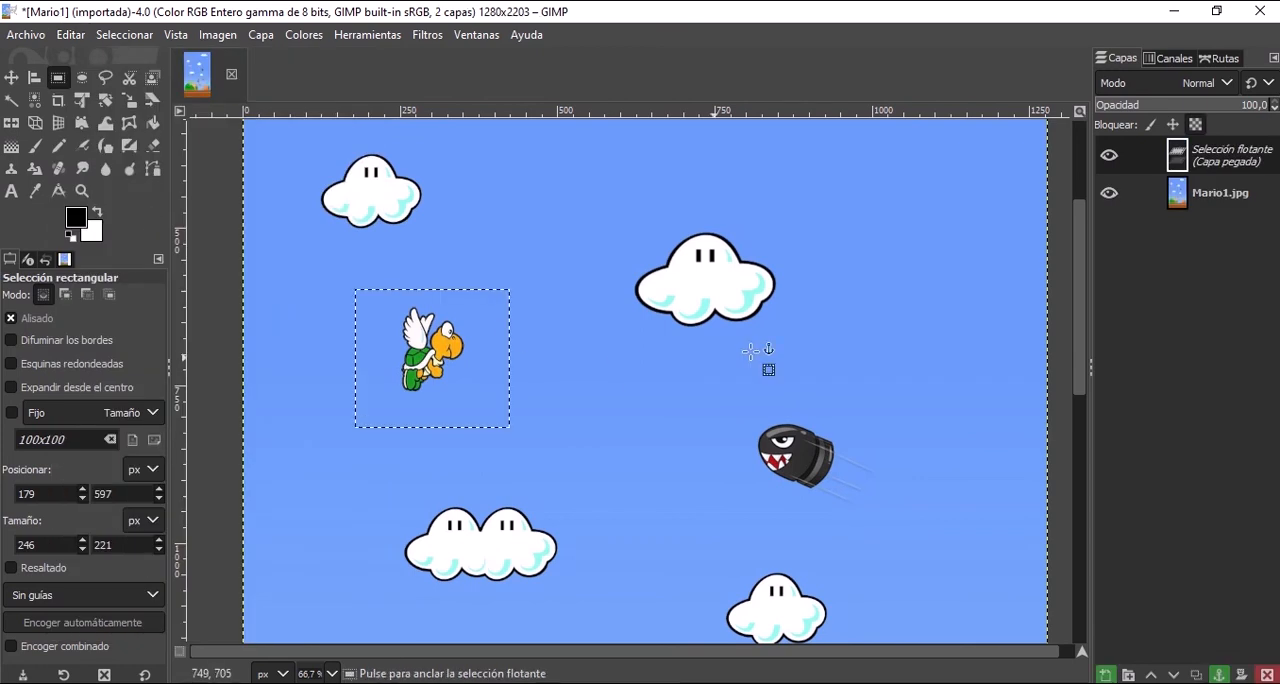
left_click(11, 79)
left_click_drag(450, 373, 871, 323)
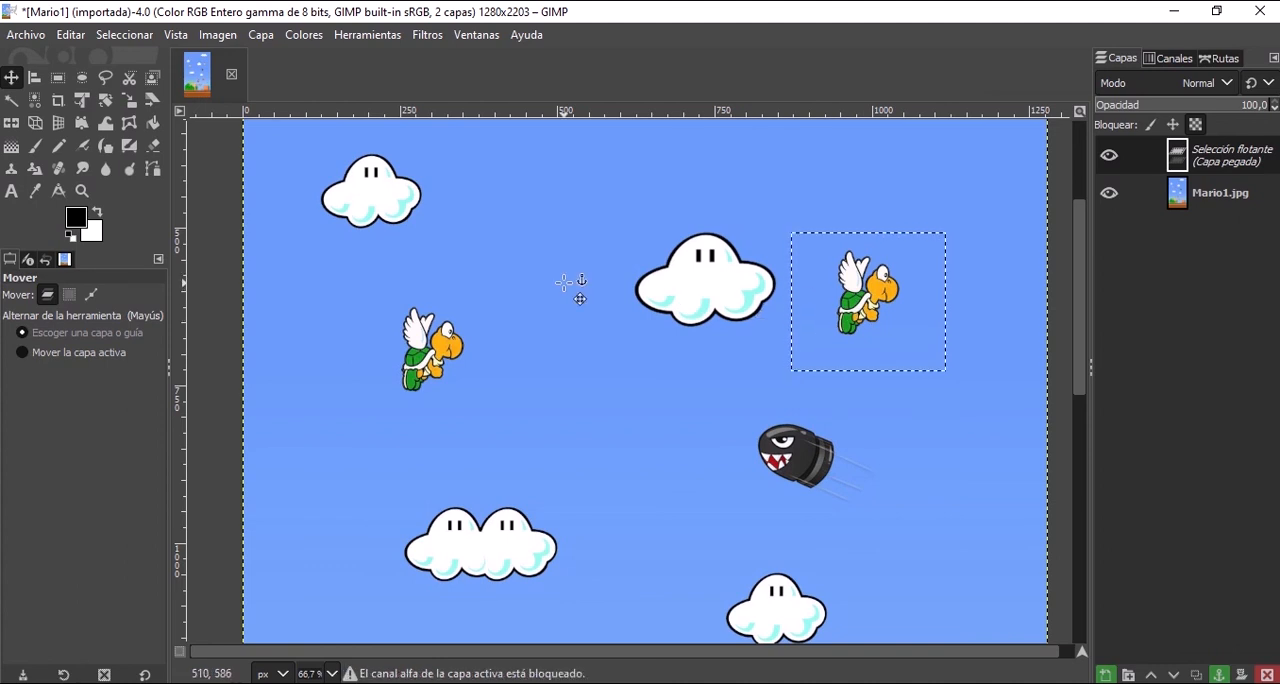
Undo the moves of the pasted turtle.
key("ctrl+z")
key("ctrl+z")
key("ctrl+z")
key("ctrl+z")
key("ctrl+z")
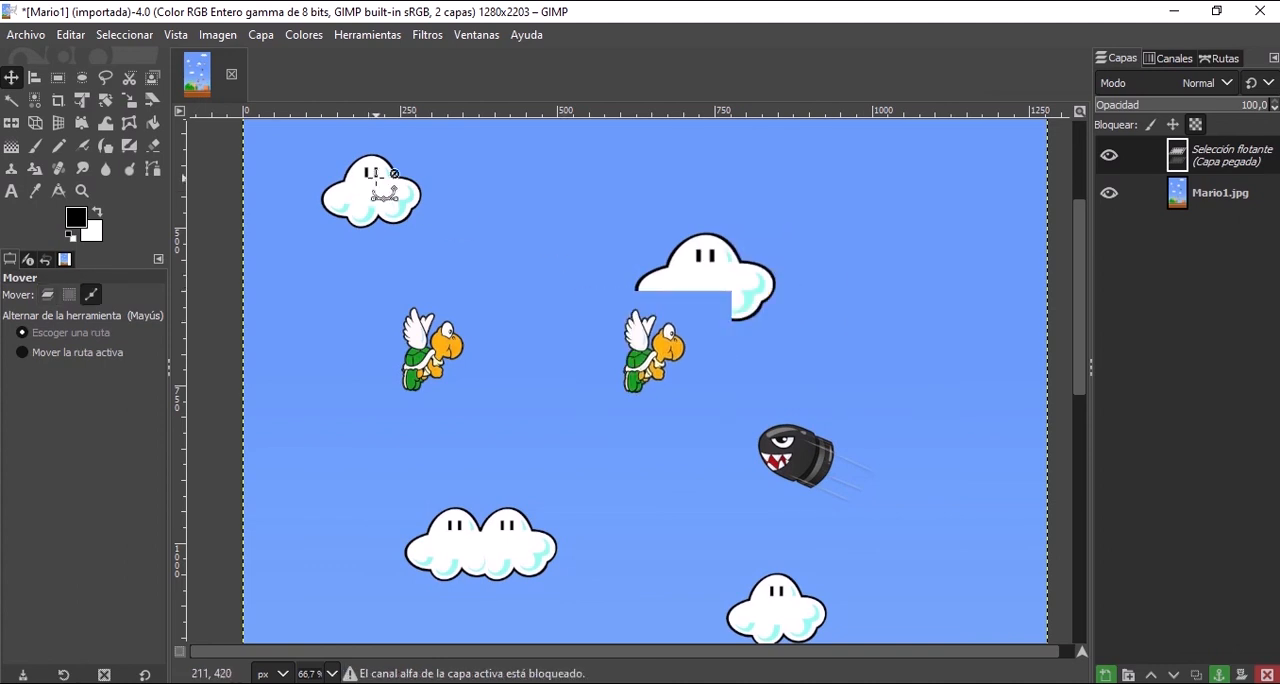
Try to cut the floating turtle copy, and undo its pasting.
left_click(70, 35)
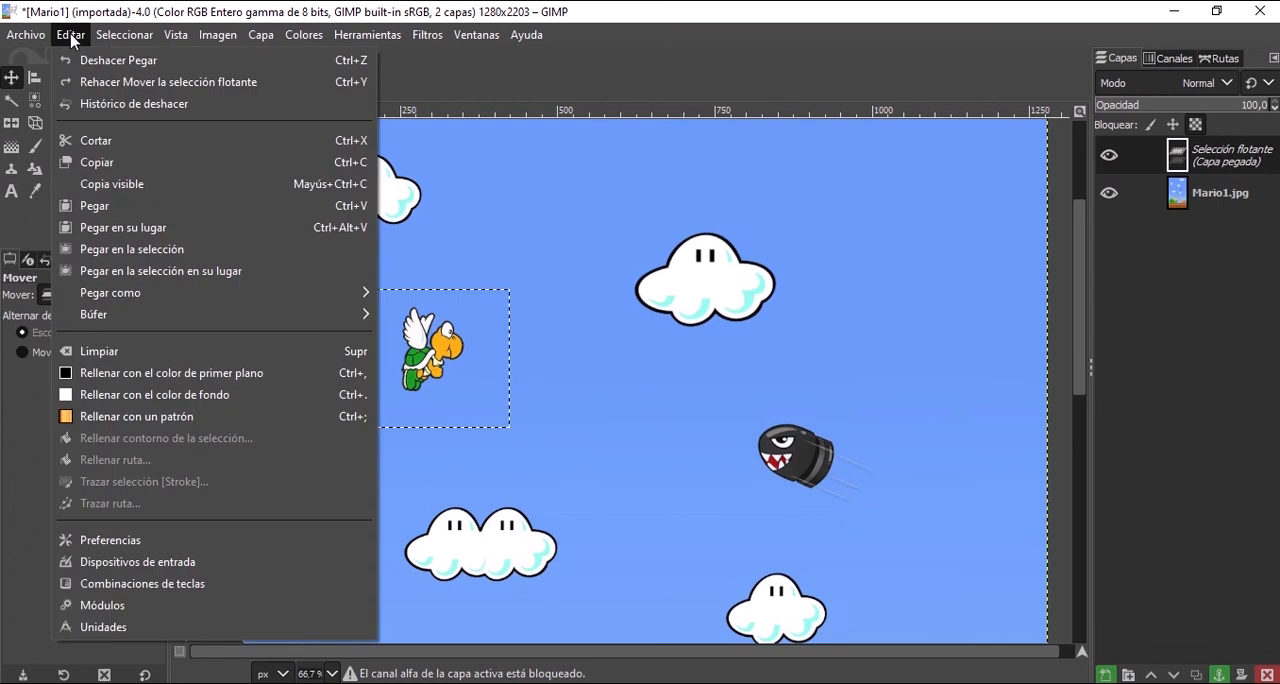
left_click(116, 142)
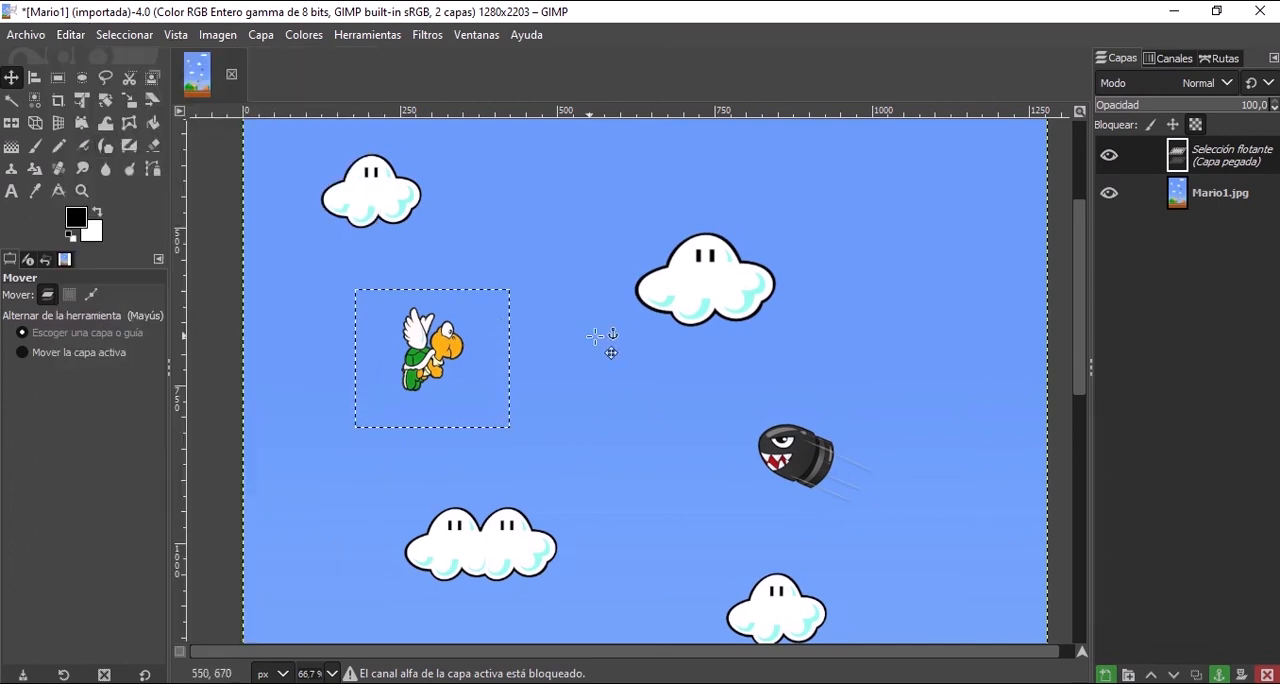
key("ctrl+z")
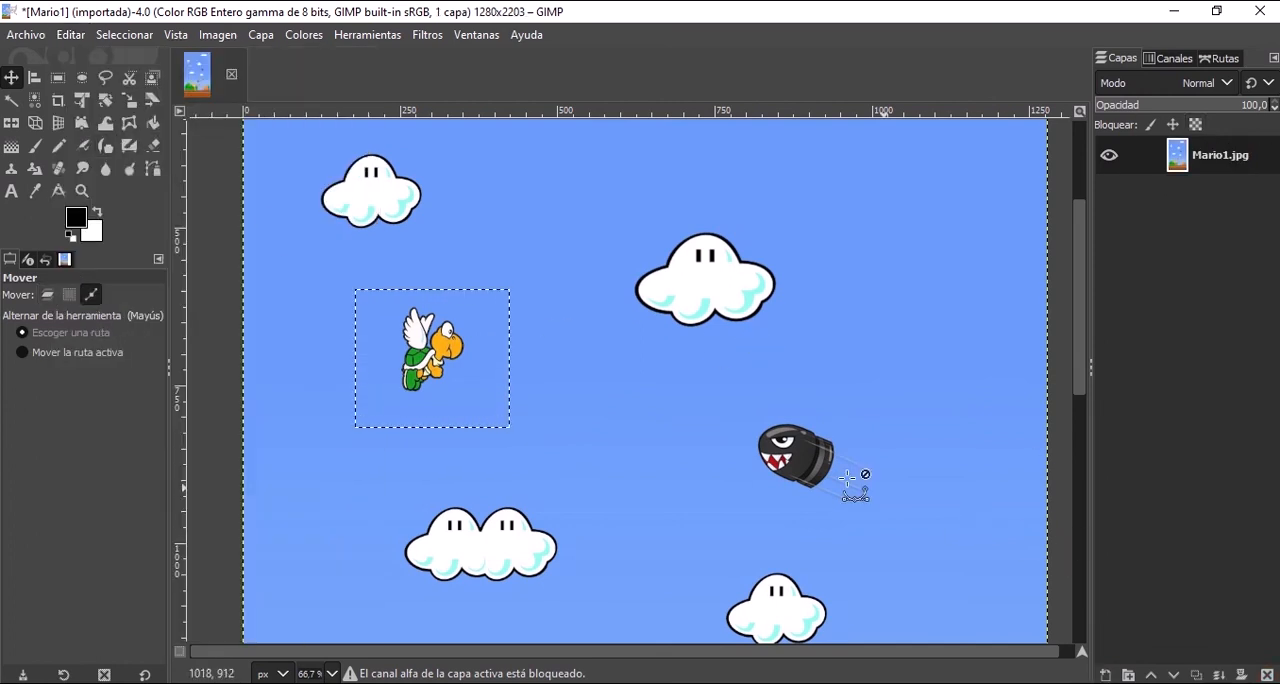
Cut the selected turtle area out of the Mario1.jpg layer, and paste it back as a floating selection.
left_click(70, 35)
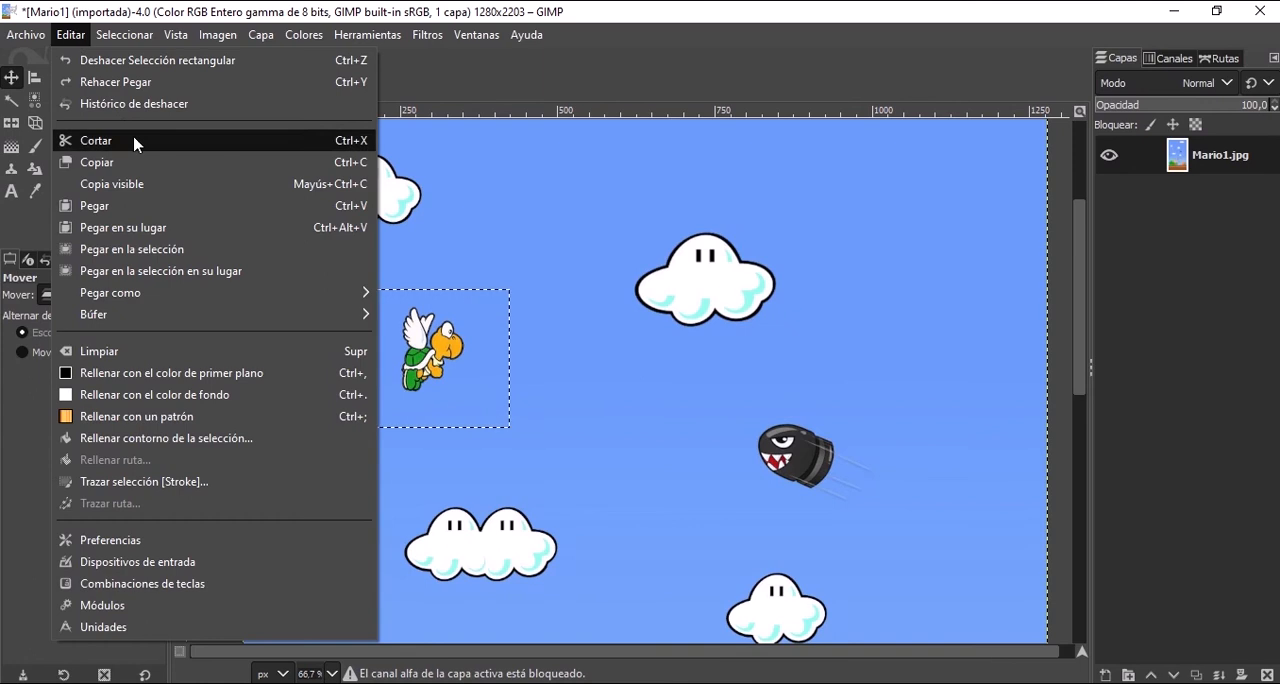
left_click(133, 142)
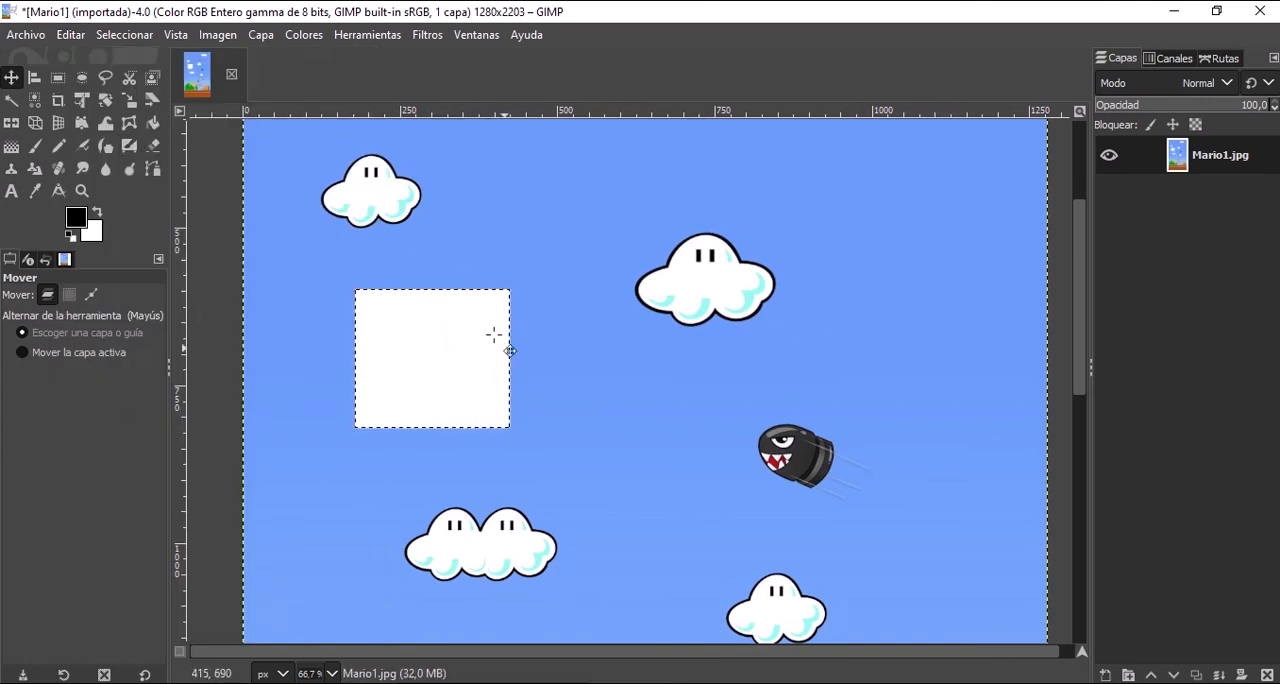
key("ctrl+v")
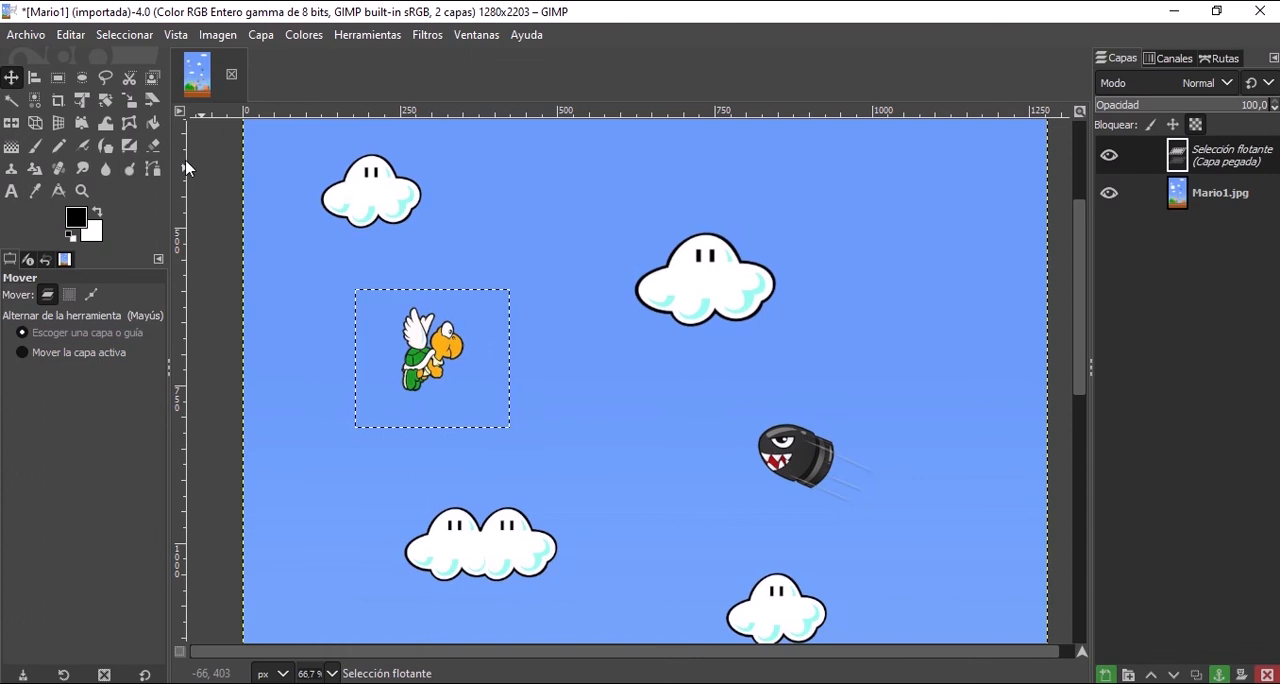
Nudge the floating turtle slightly to the right, and undo that move together with the earlier paste and cut.
mouse_move(471, 361)
left_mouse_down()
mouse_move(798, 400)
mouse_move(668, 300)
mouse_move(750, 262)
mouse_move(669, 271)
mouse_move(751, 276)
mouse_move(446, 342)
mouse_move(498, 357)
mouse_move(481, 359)
left_mouse_up()
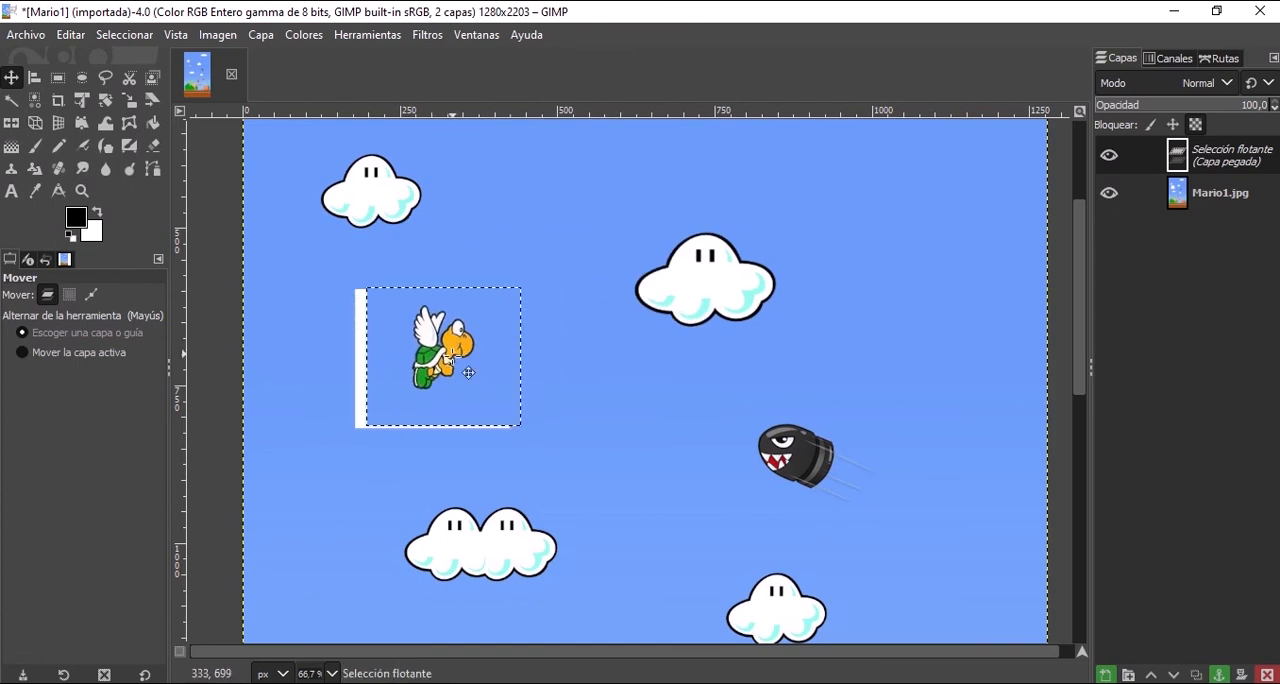
key("ctrl")
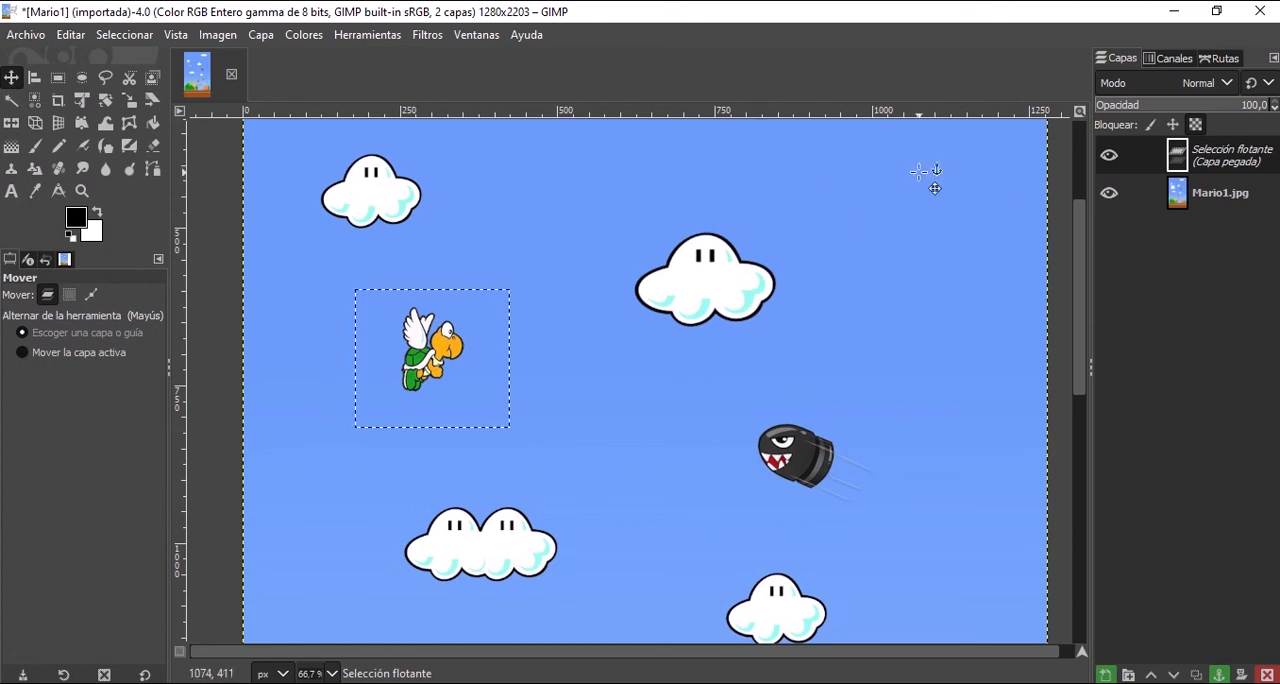
key("ctrl+h")
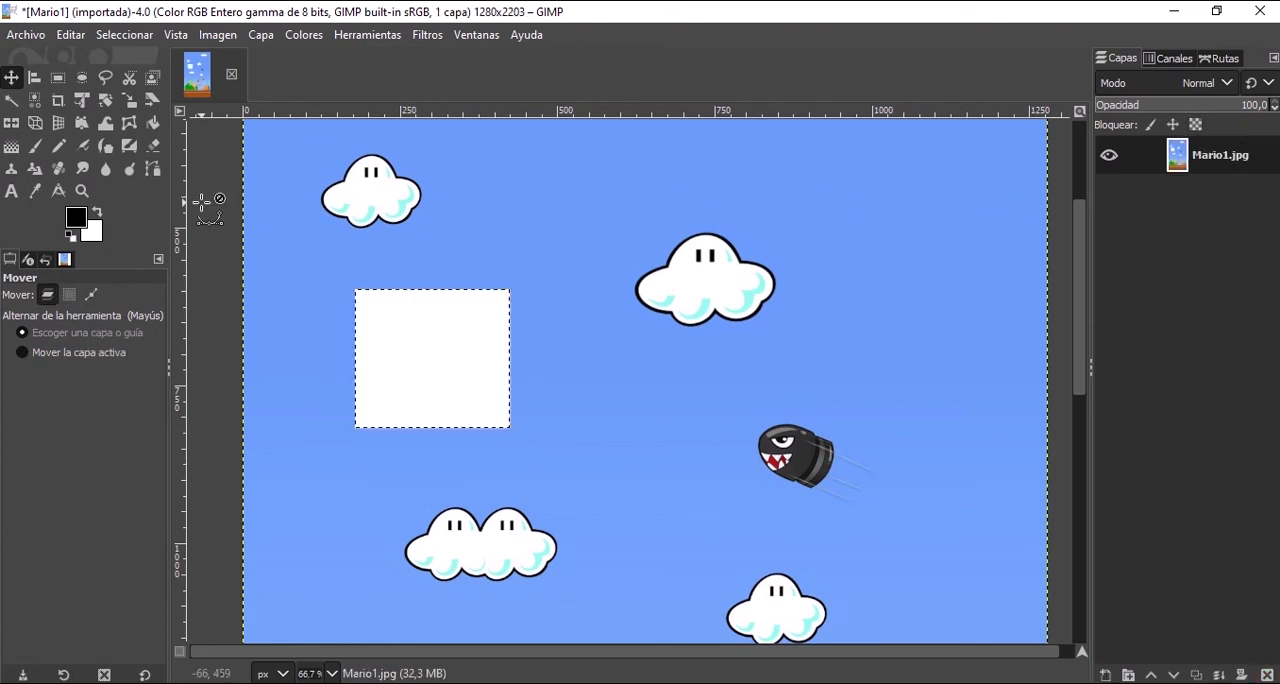
key("ctrl")
Copy the selected turtle, paste it in place, and move the copy to the right of the upper-centre cloud.
left_click(69, 36)
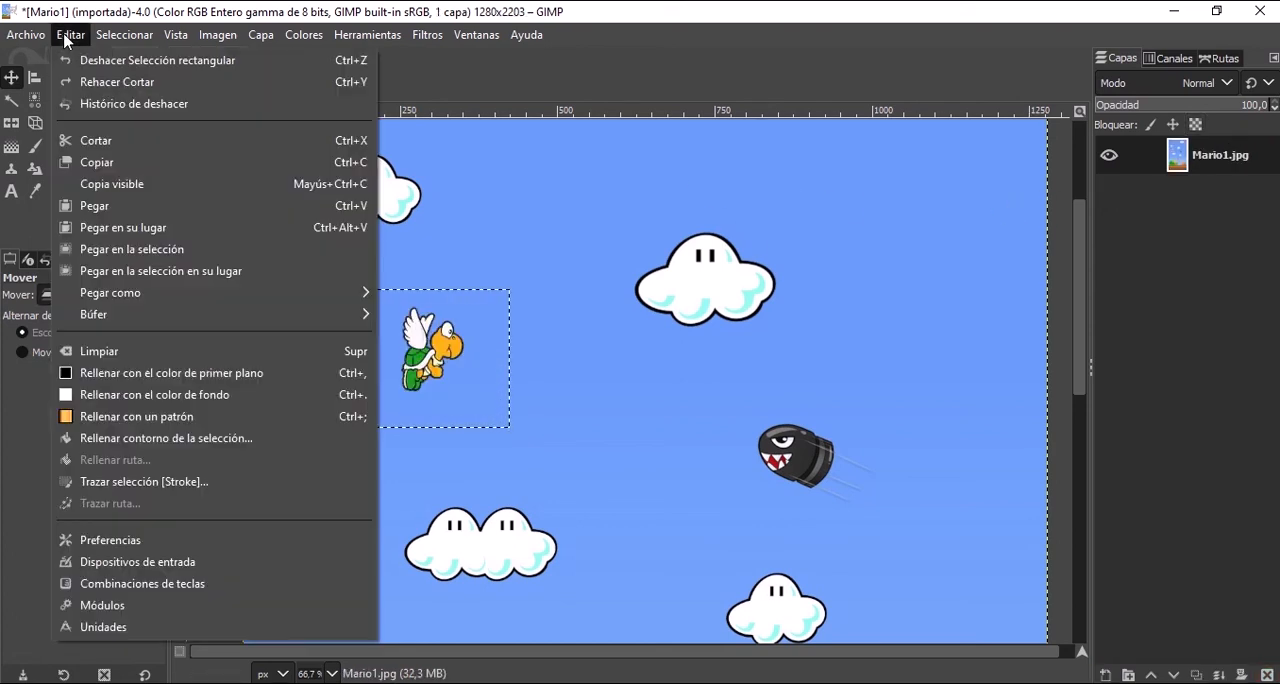
left_click(93, 165)
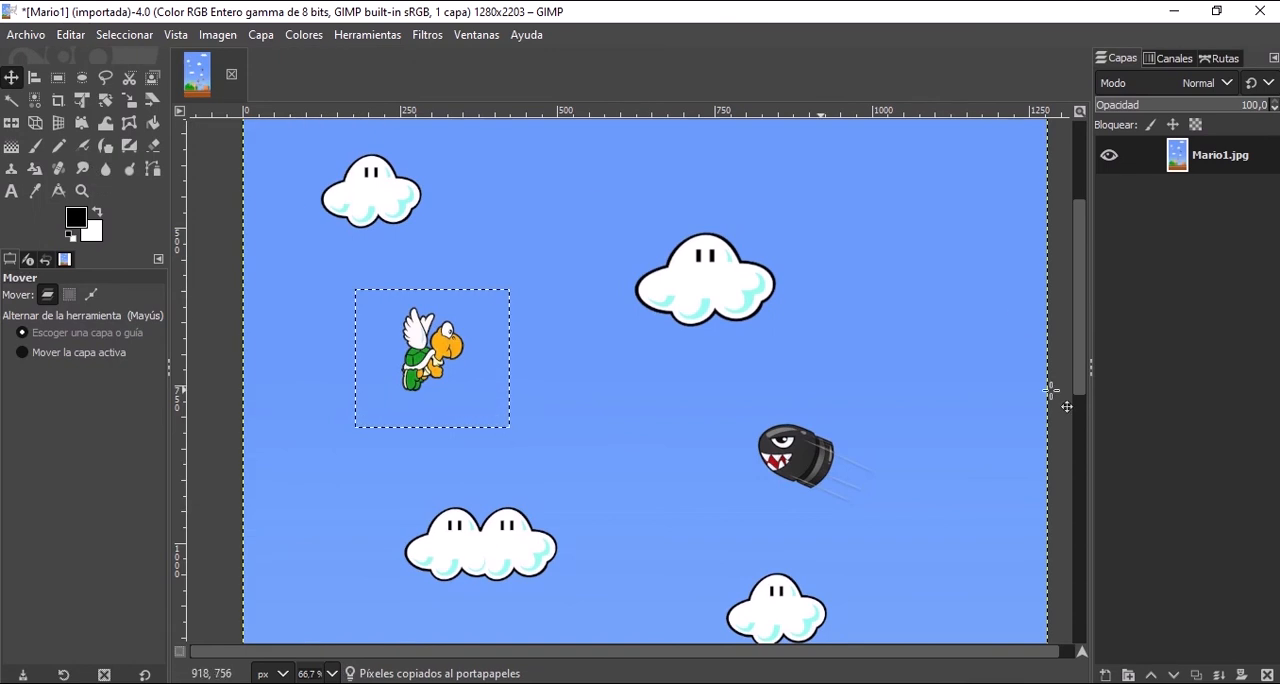
left_click(69, 35)
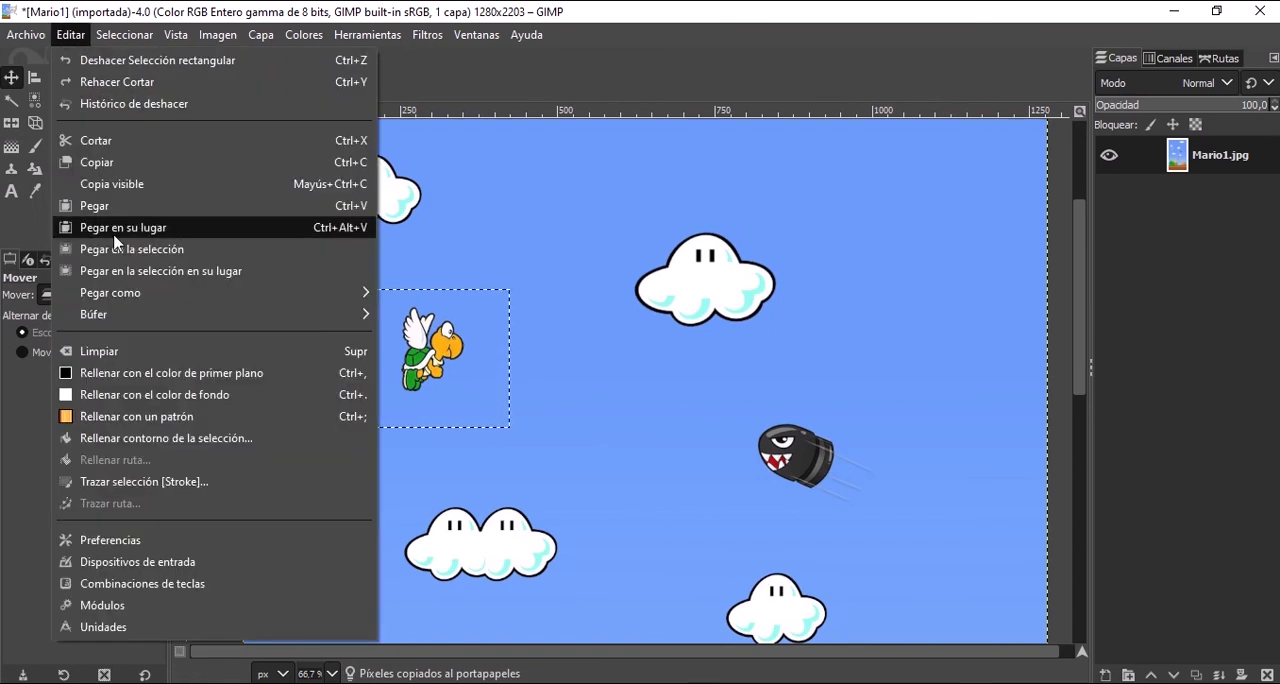
left_click(127, 228)
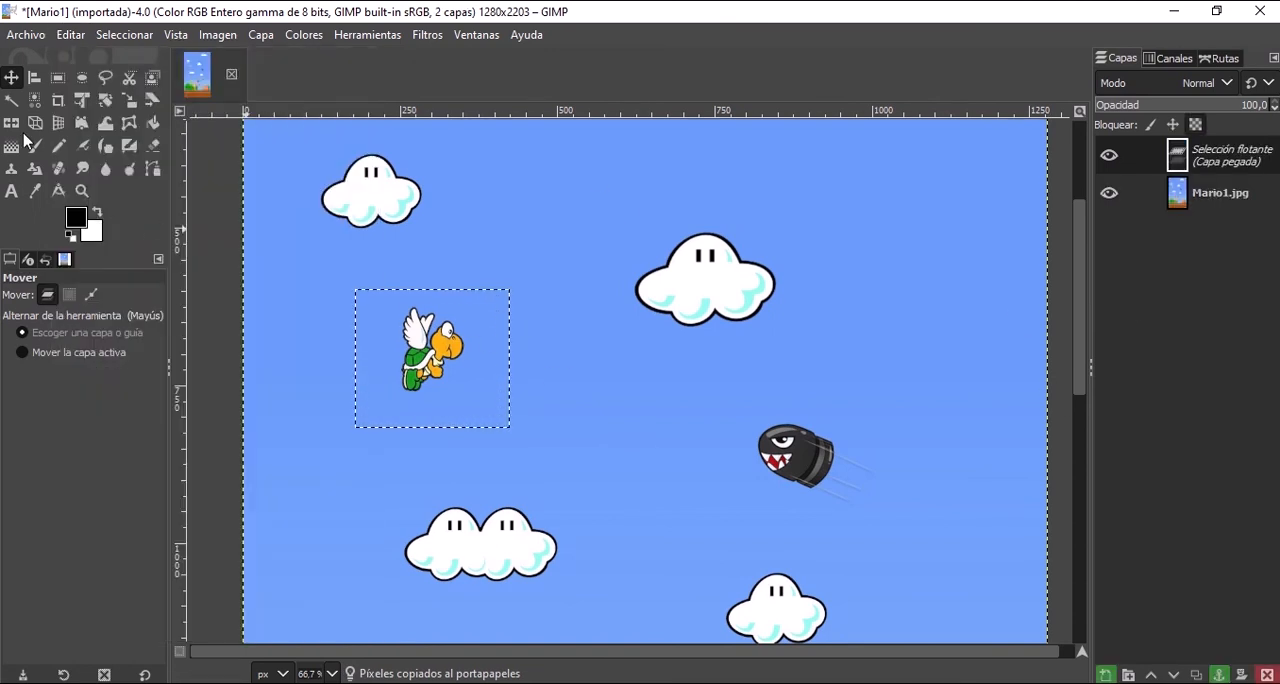
left_click_drag(451, 357, 835, 279)
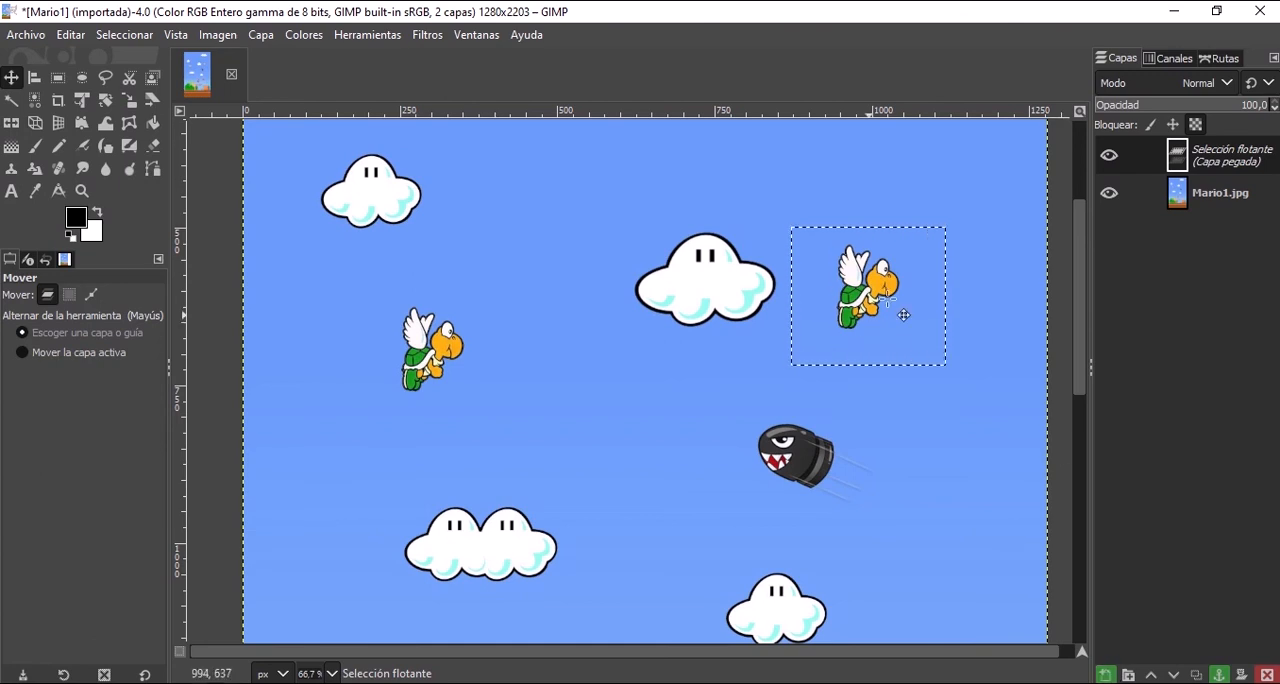
Convert the floating turtle into a new layer, and toggle the visibility of the Mario1.jpg layer off and on.
left_click(1107, 677)
left_click(1218, 200)
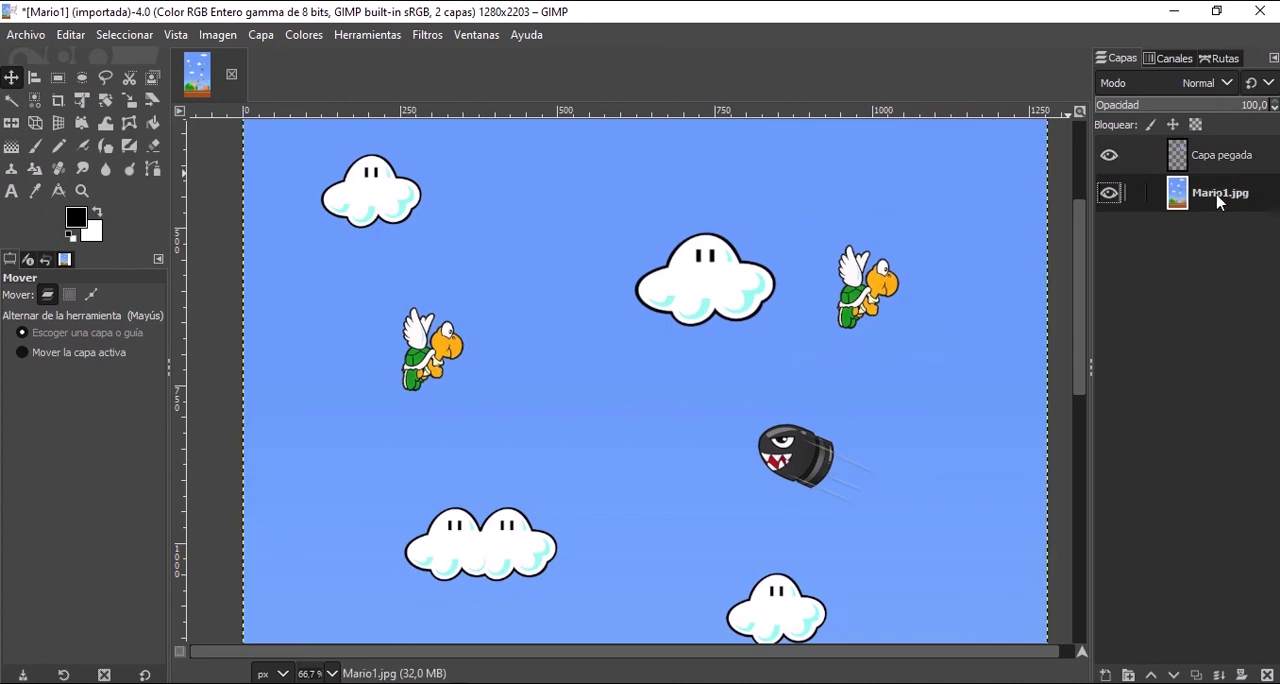
left_click(1110, 193)
left_click(1110, 193)
left_click(1210, 168)
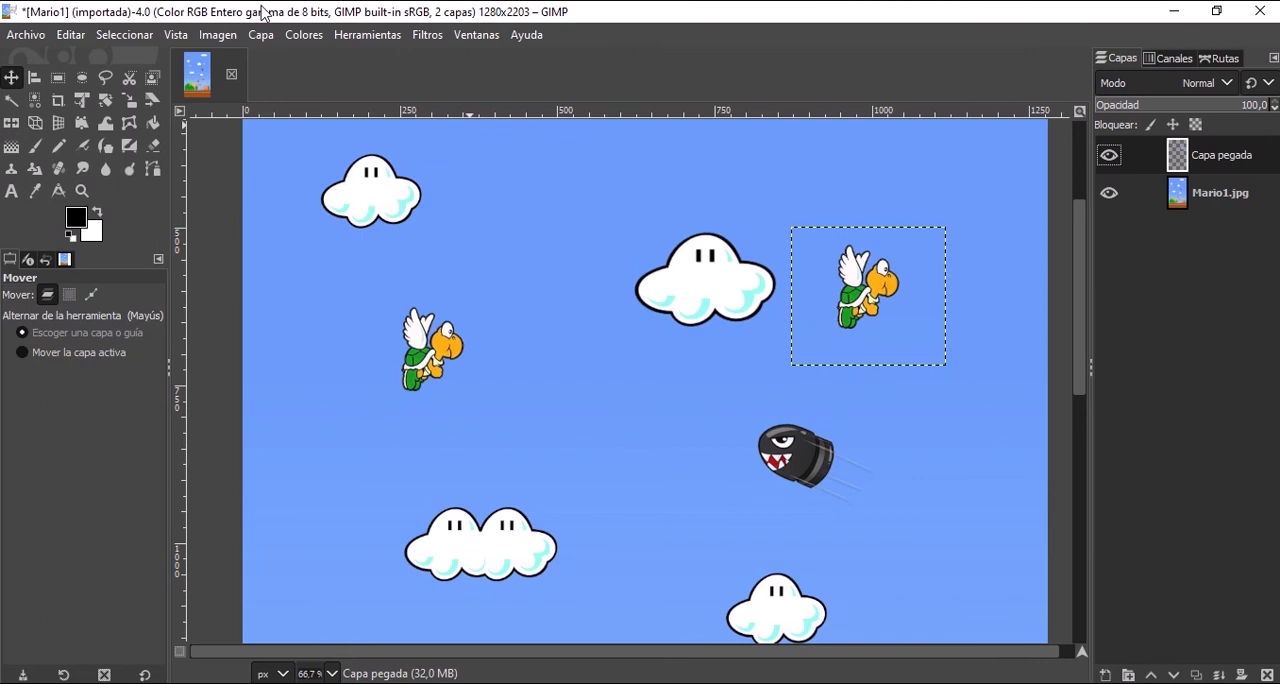
Undo the layer visibility changes and the conversion of the floating turtle into a layer.
left_click(70, 35)
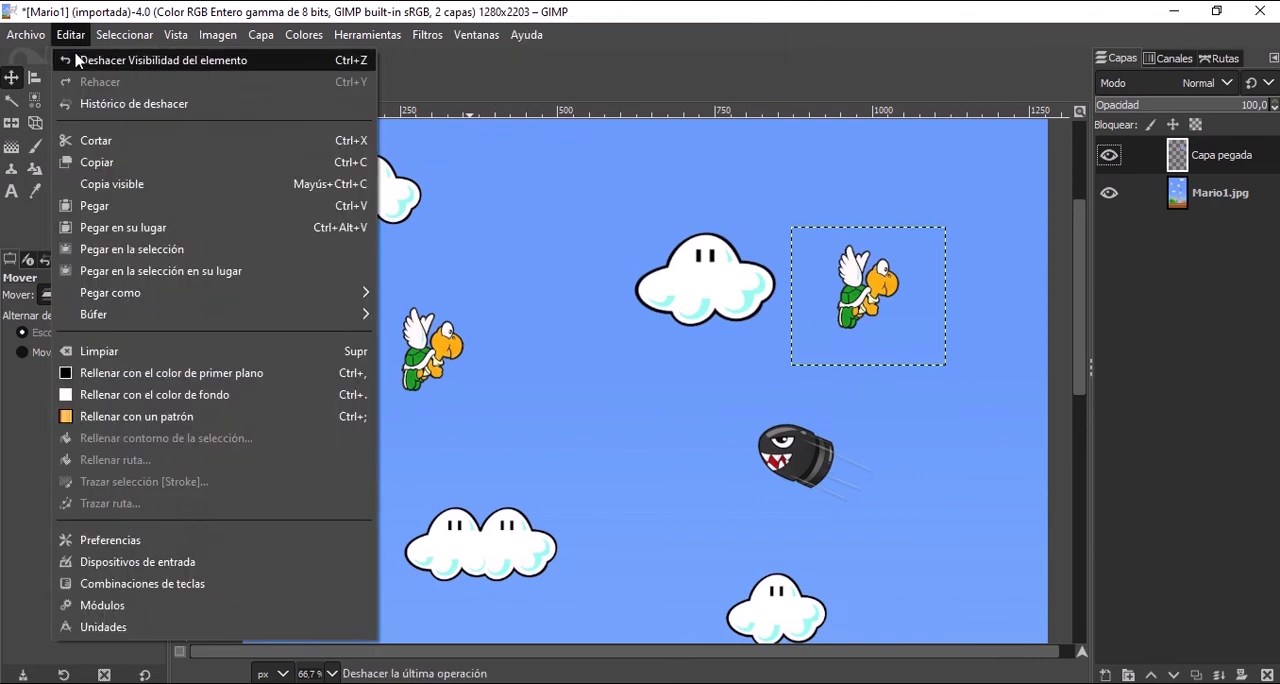
left_click(76, 57)
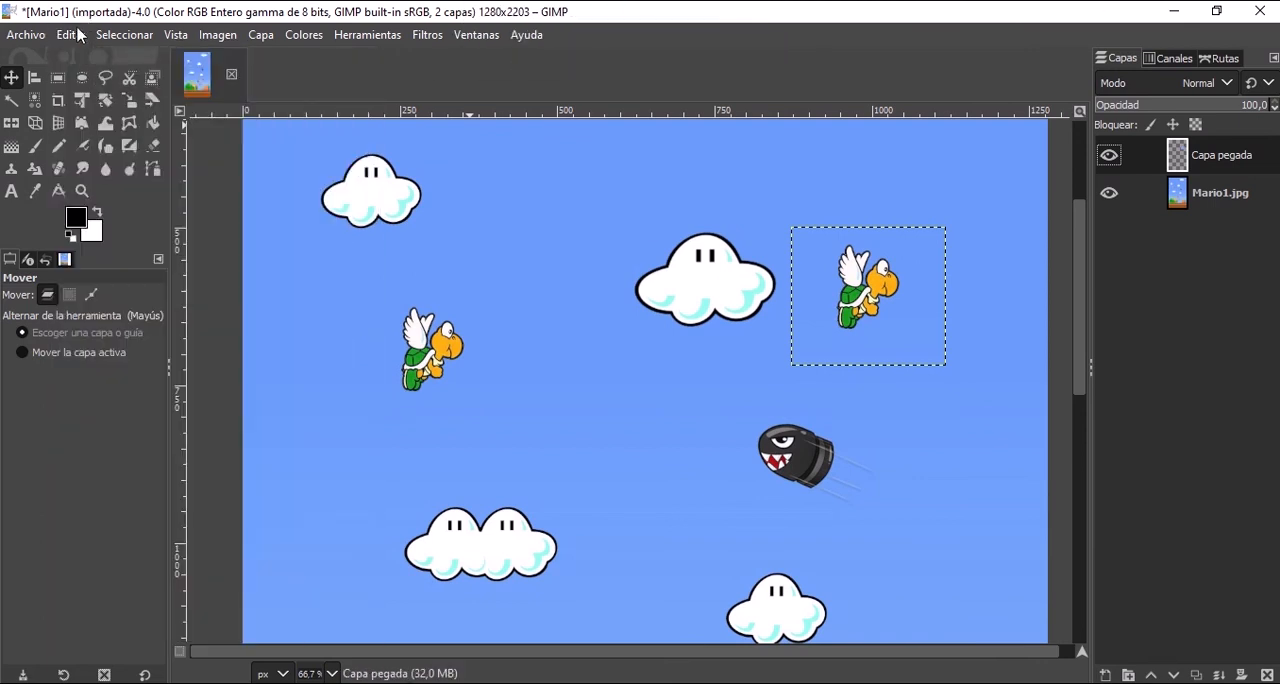
left_click(70, 35)
left_click(97, 58)
key("ctrl+z")
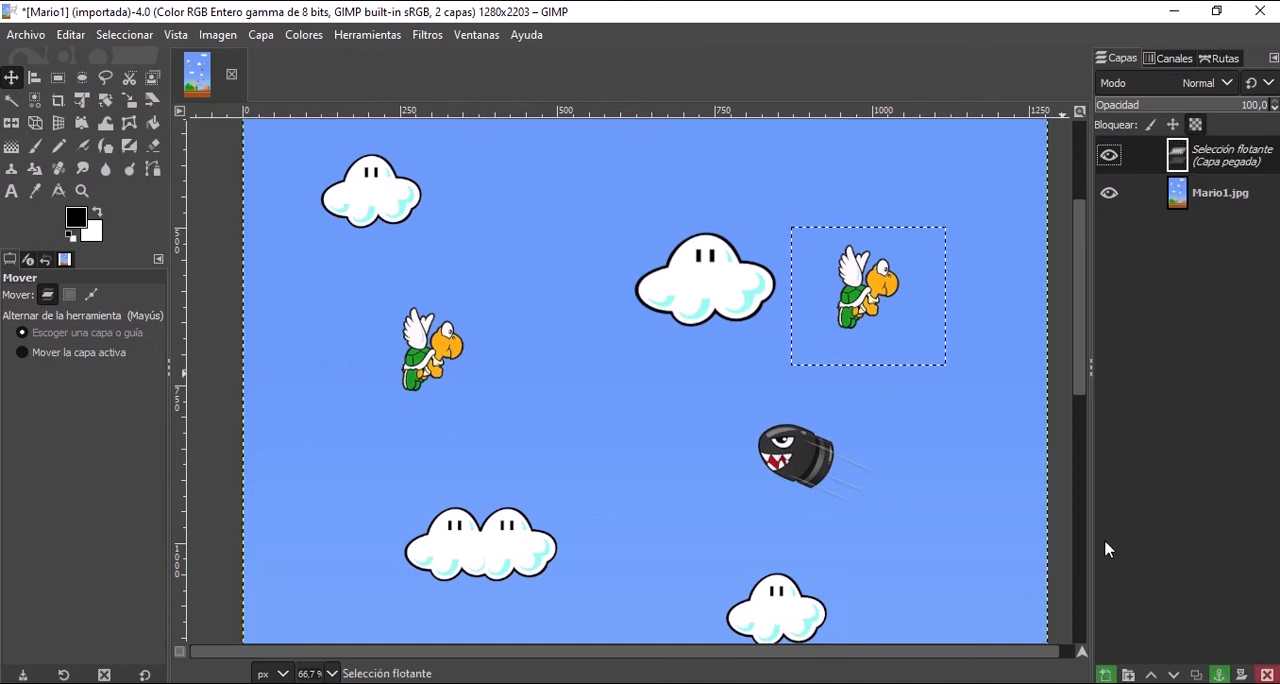
left_click(70, 35)
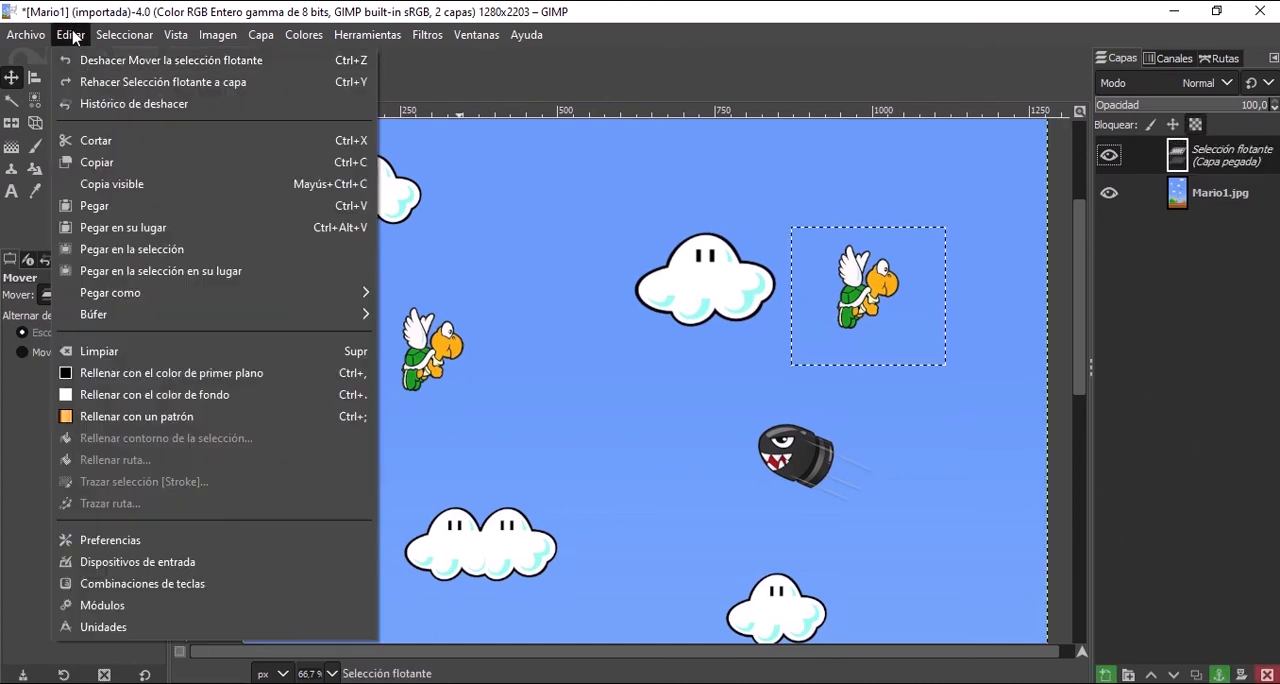
left_click(1220, 372)
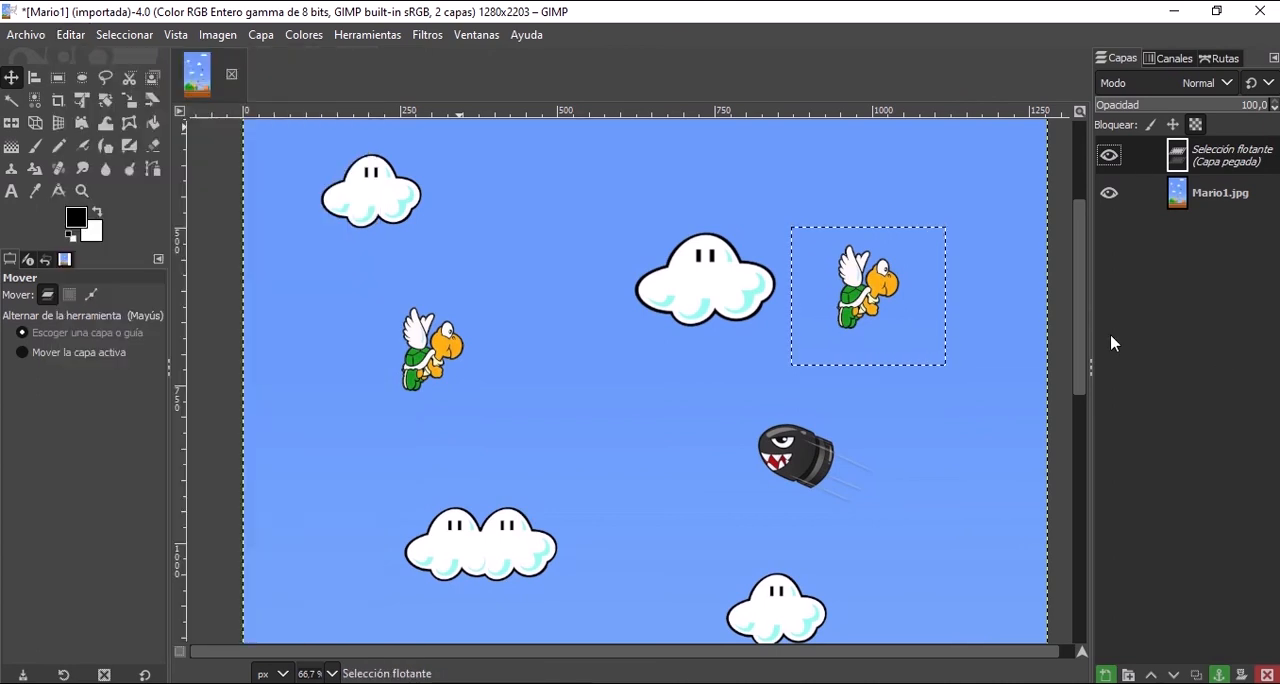
Anchor the floating turtle to the Mario1.jpg layer, try moving that layer to the right, and undo both changes.
left_click(1218, 676)
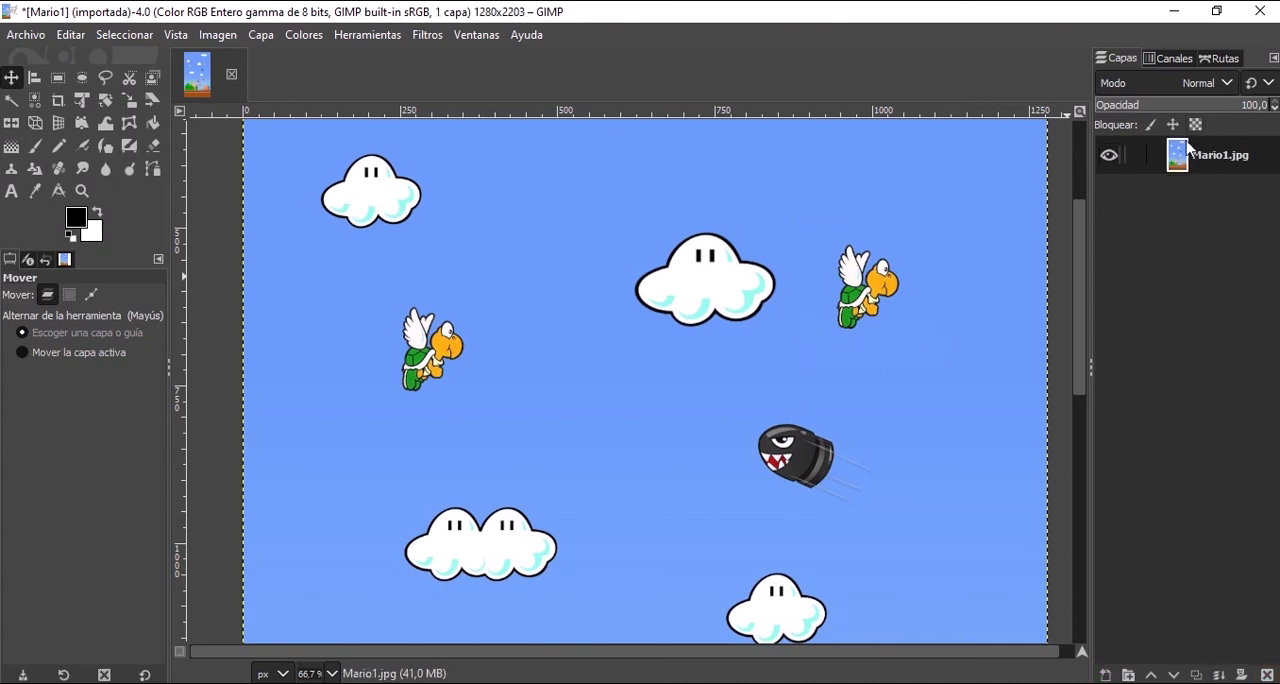
left_click_drag(505, 286, 545, 288)
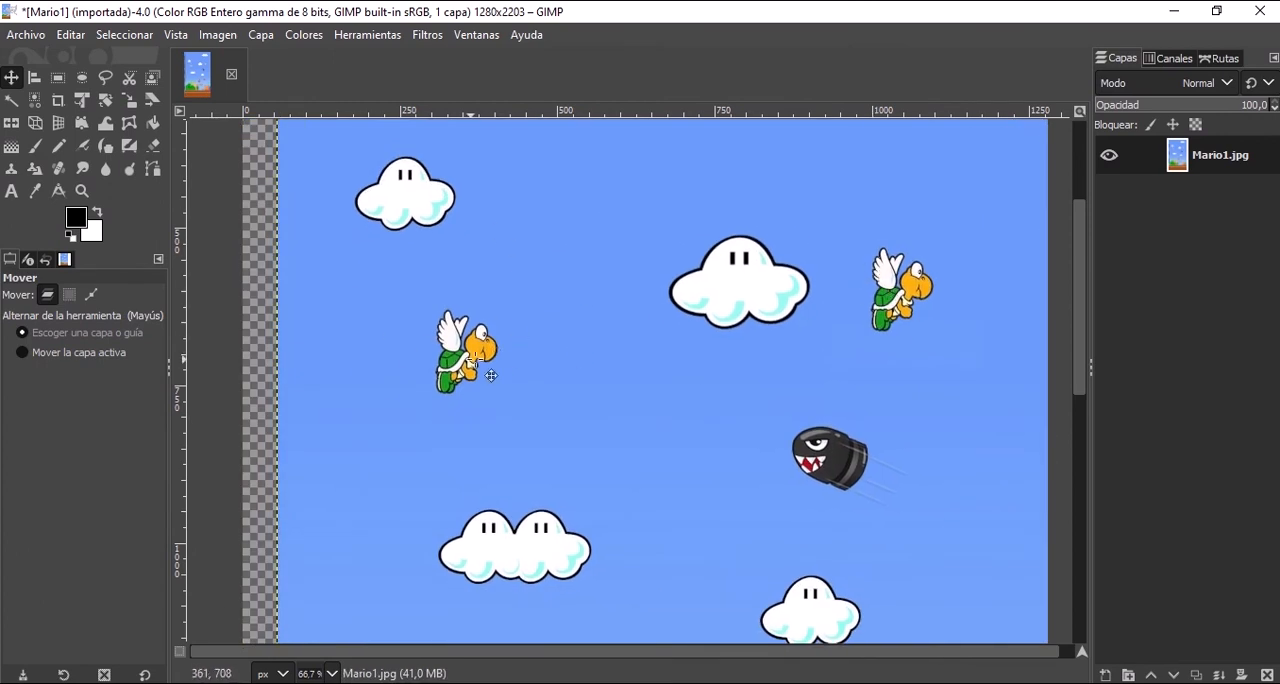
key("ctrl+z")
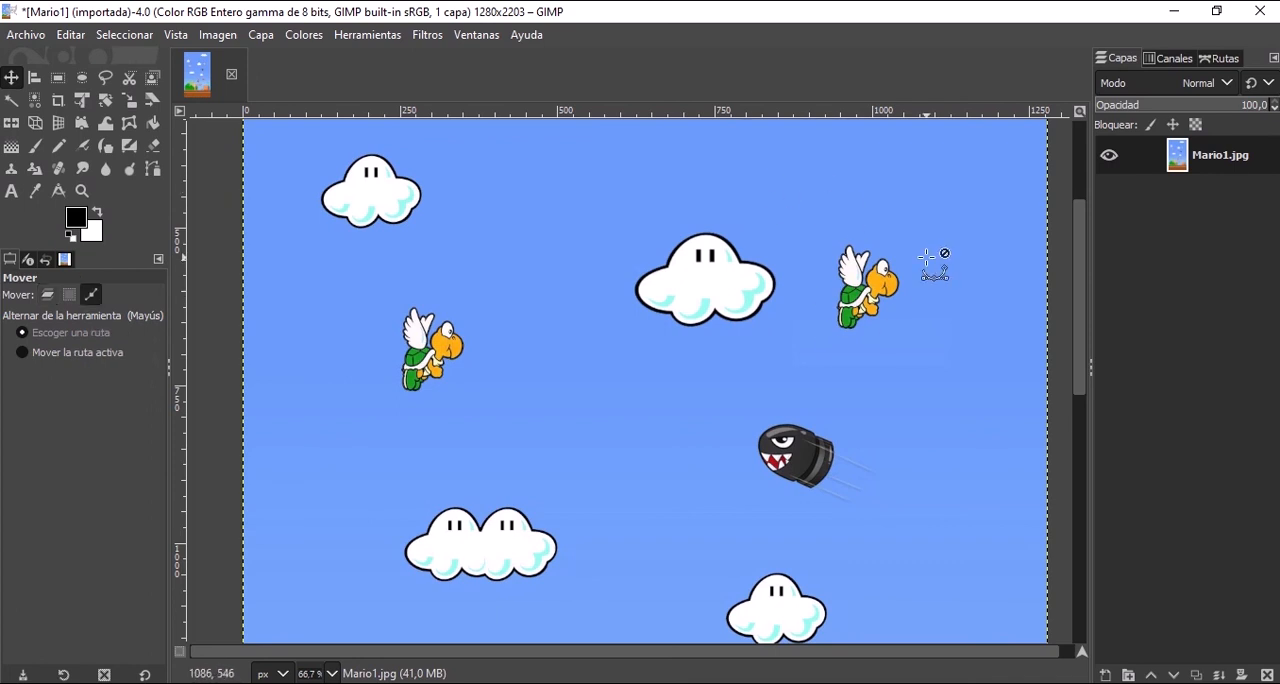
key("ctrl+v")
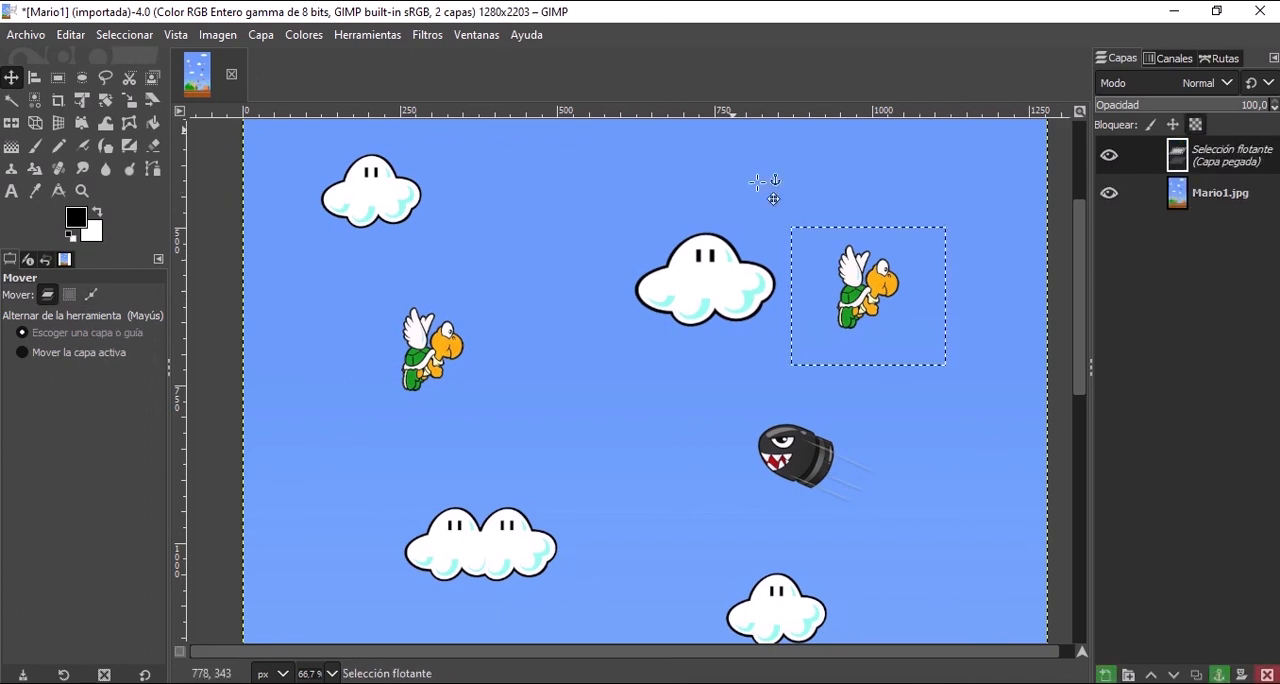
Delete the floating turtle copy, and draw a rectangular selection of about 246 × 243 px around the original turtle.
left_click(1267, 675)
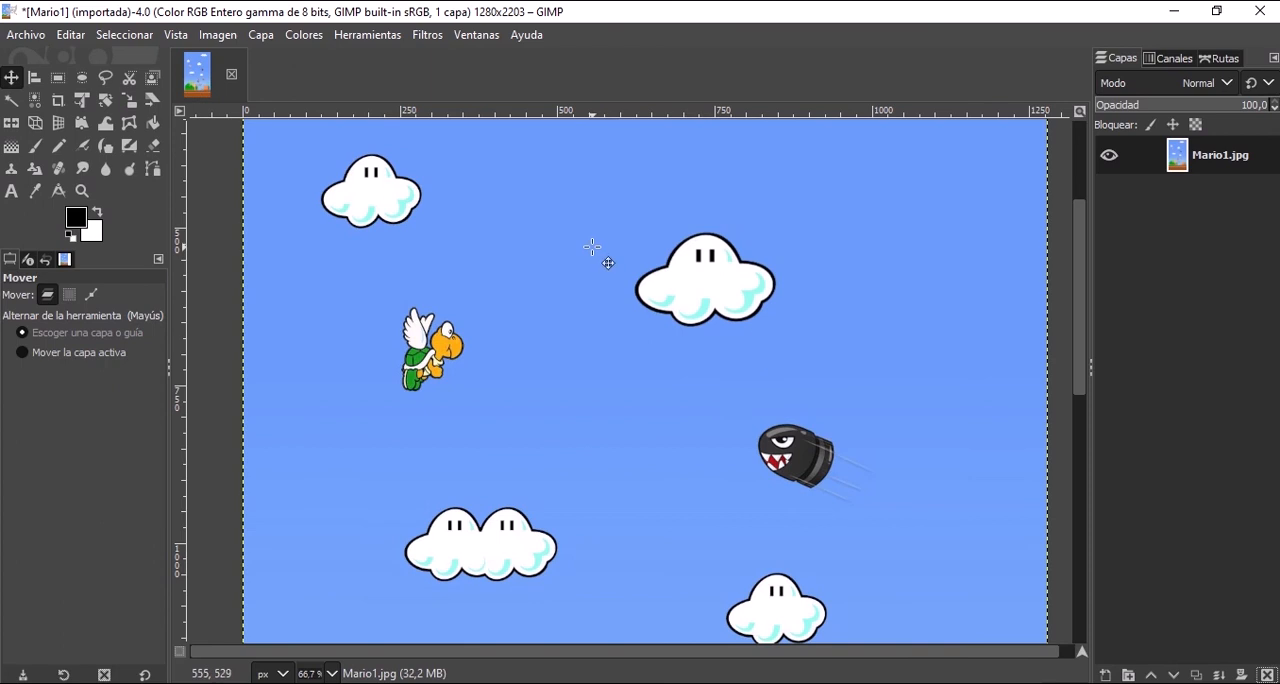
left_click(60, 78)
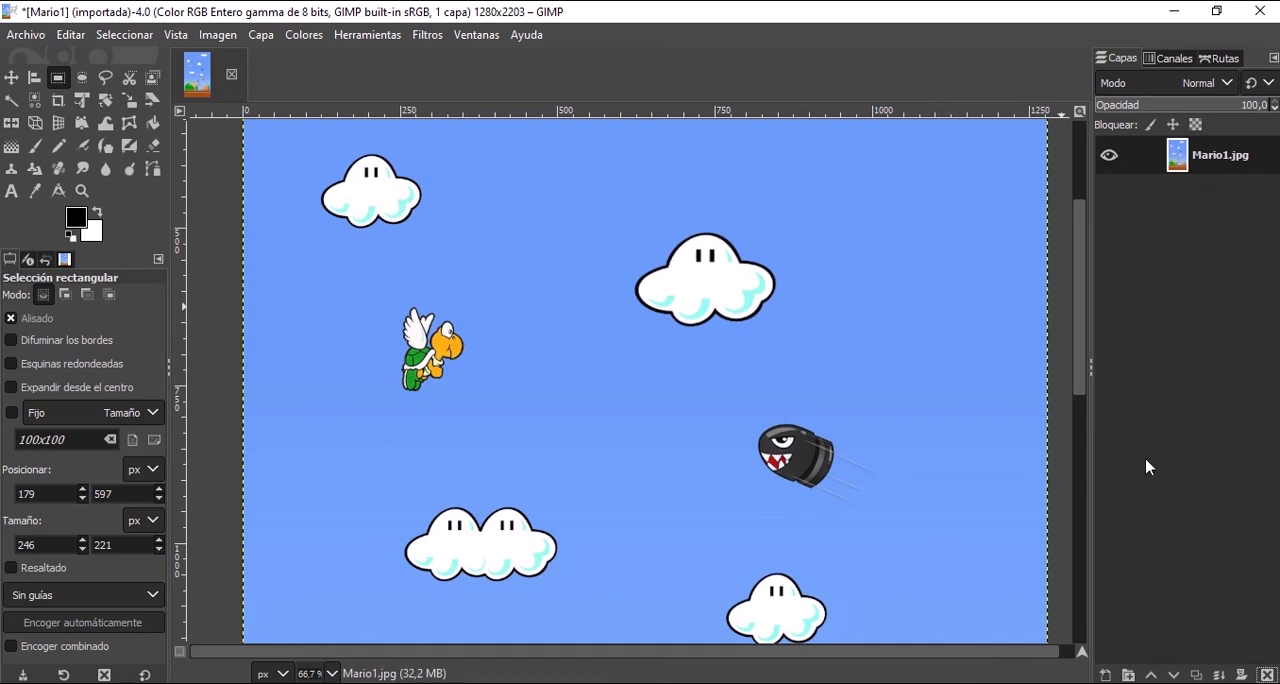
left_click_drag(357, 274, 512, 428)
left_click(429, 364)
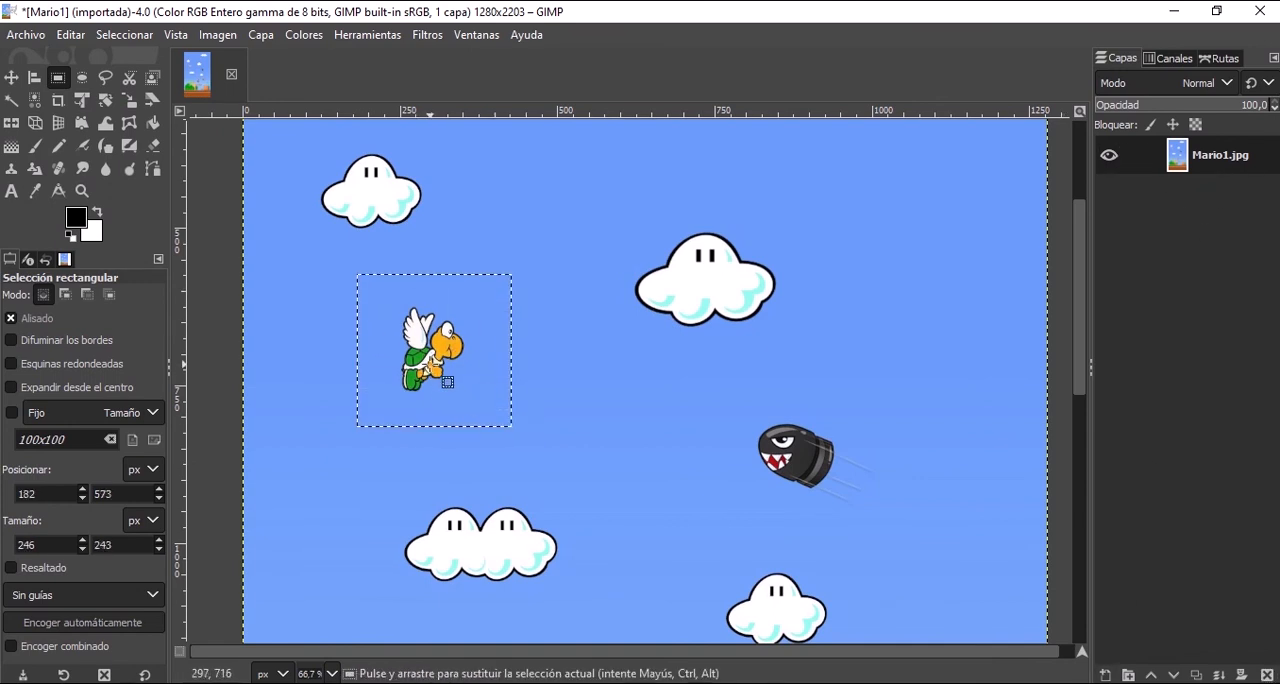
Copy and paste the selected turtle, and move the floating copy between the original turtle and the upper-centre cloud.
key("ctrl+c")
key("ctrl+v")
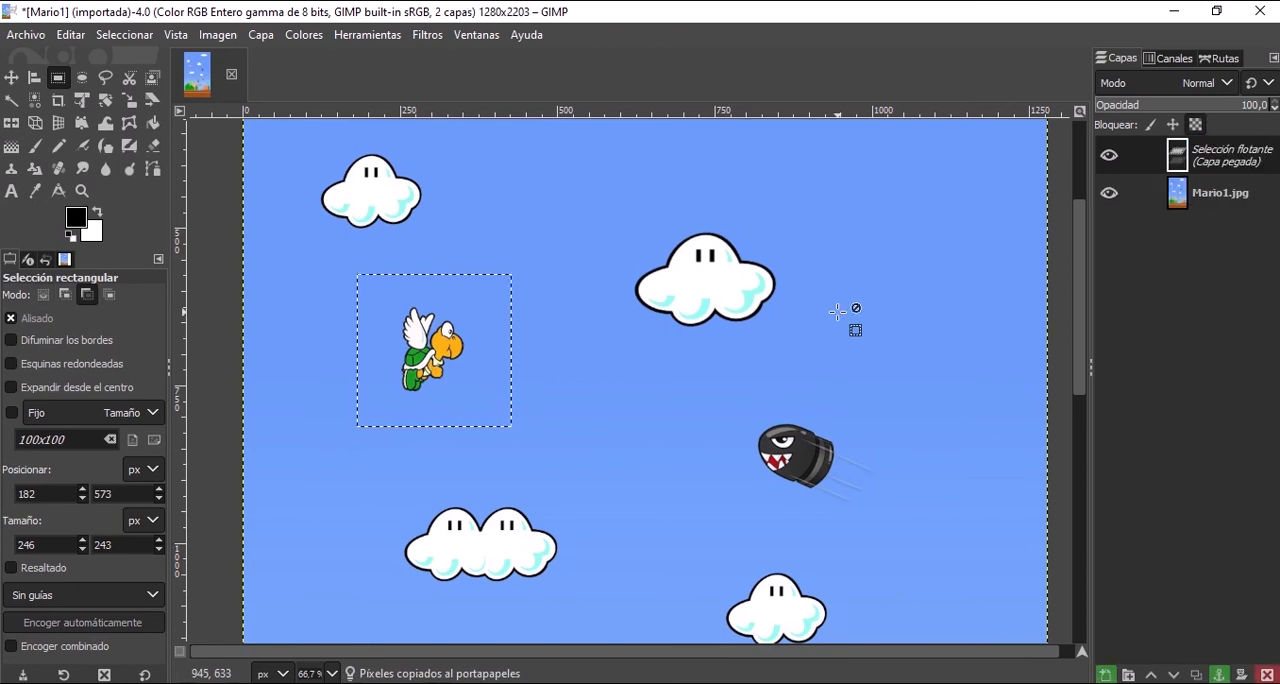
left_click_drag(420, 345, 809, 325)
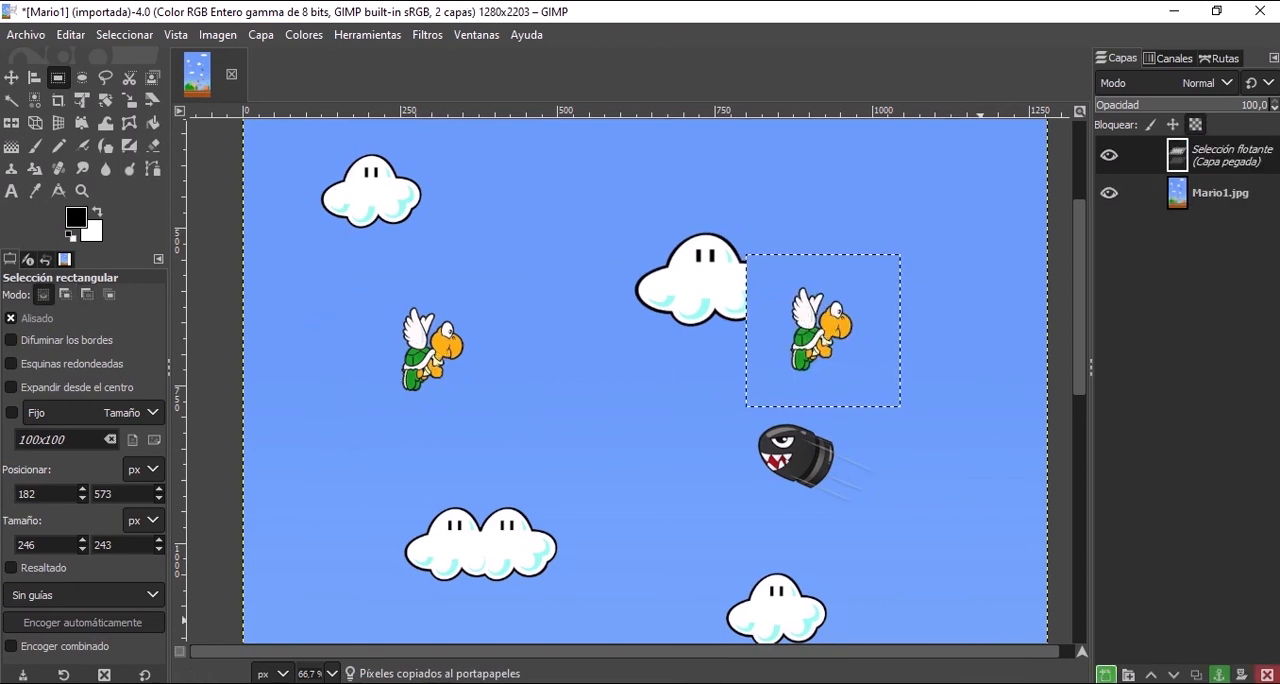
left_click(1106, 676)
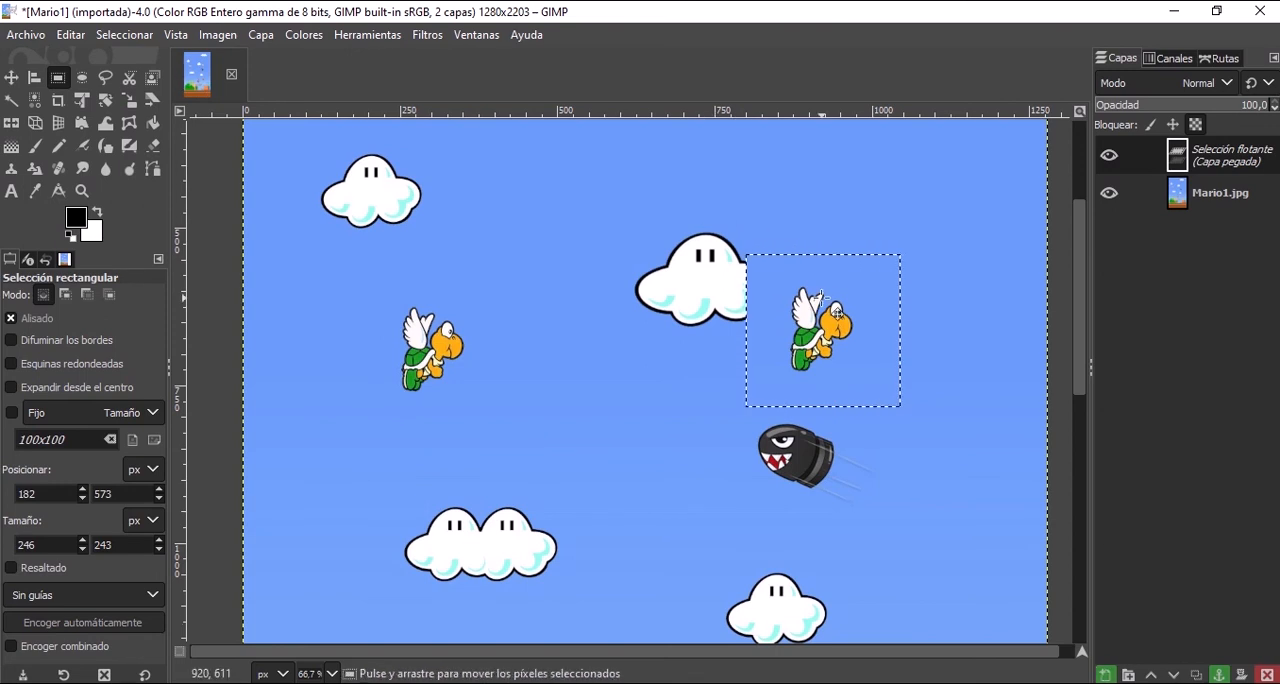
left_click_drag(822, 318, 566, 346)
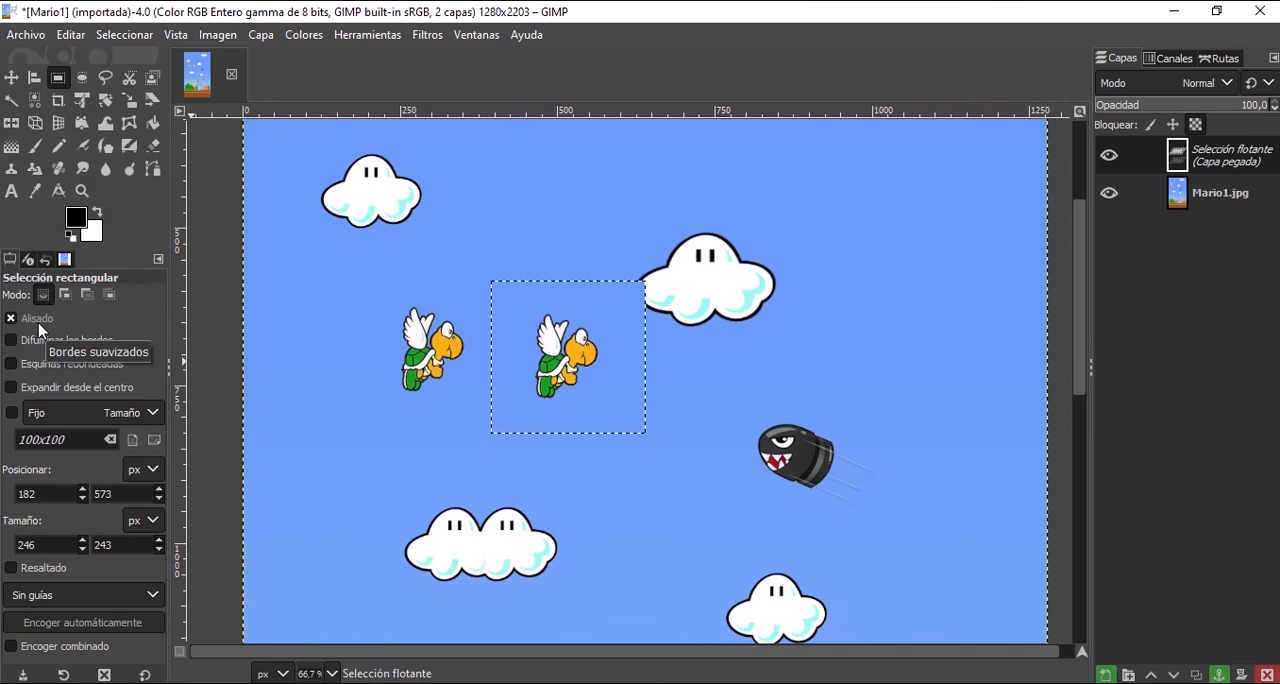
Undo the moves and pasting of the turtle copy, and clear the rectangular selection.
key("ctrl+z")
key("ctrl+z")
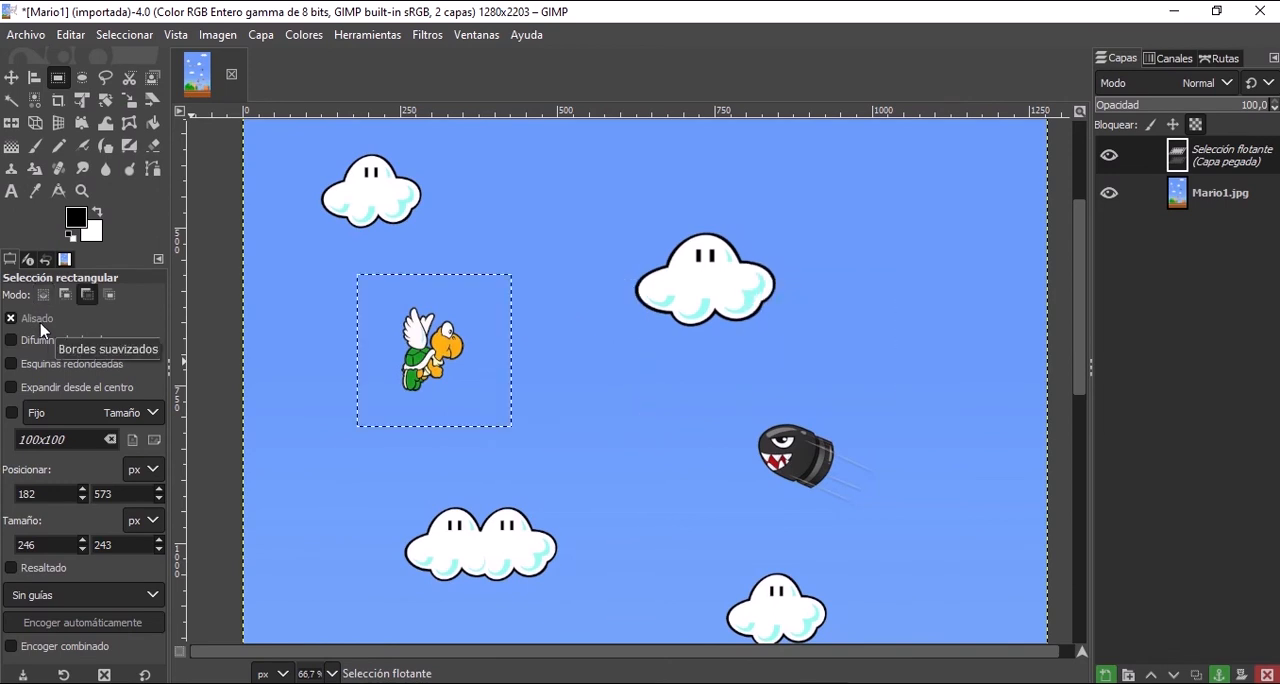
key("ctrl+z")
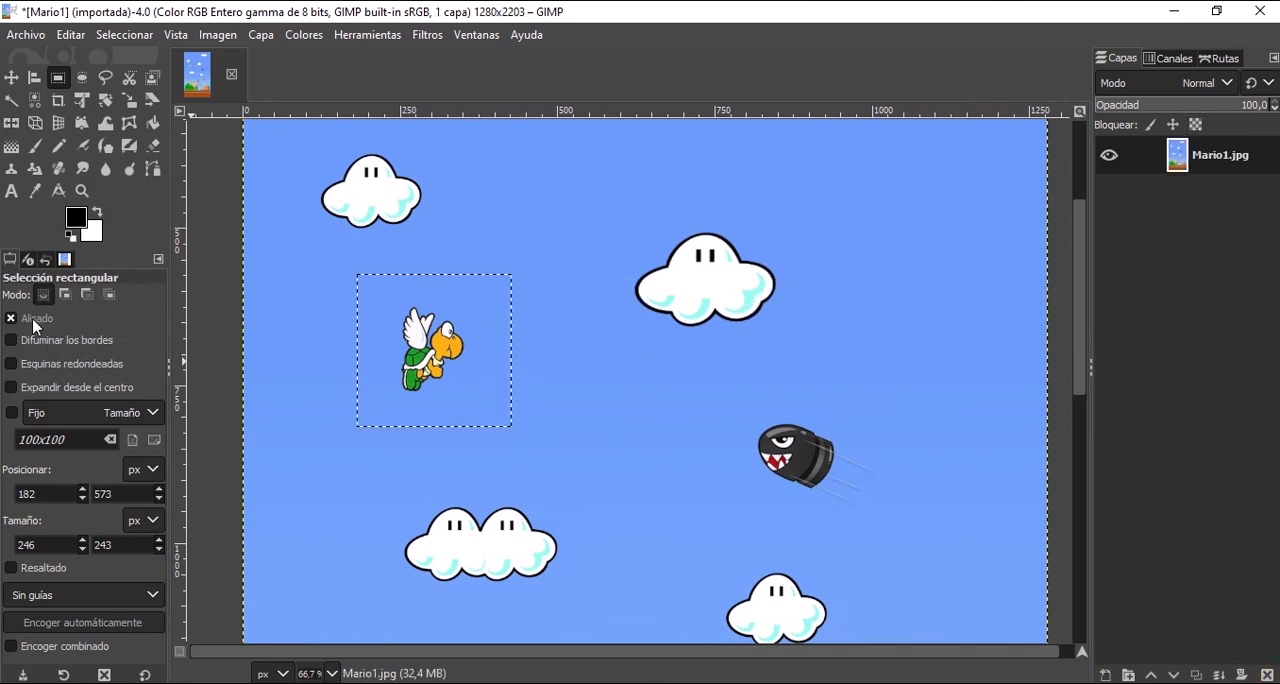
left_click(271, 313)
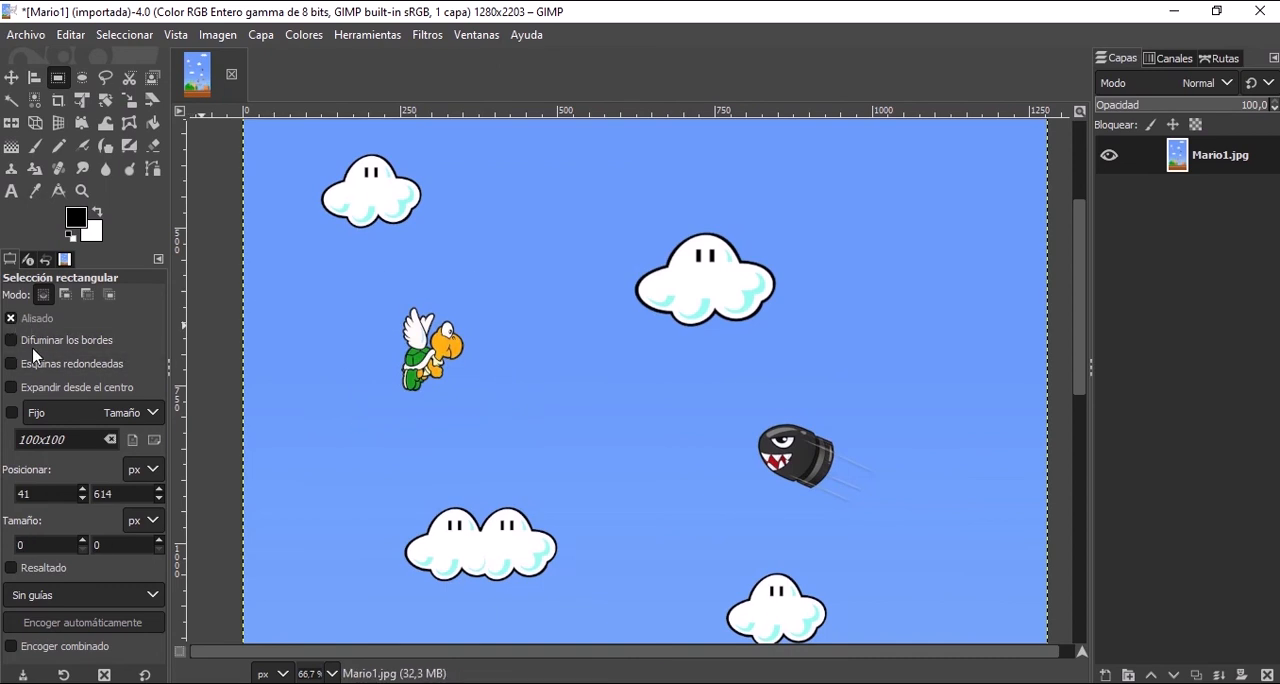
Enable Difuminar los bordes for the rectangle selection, and select an area of about 219 × 203 px around the turtle.
left_click(28, 340)
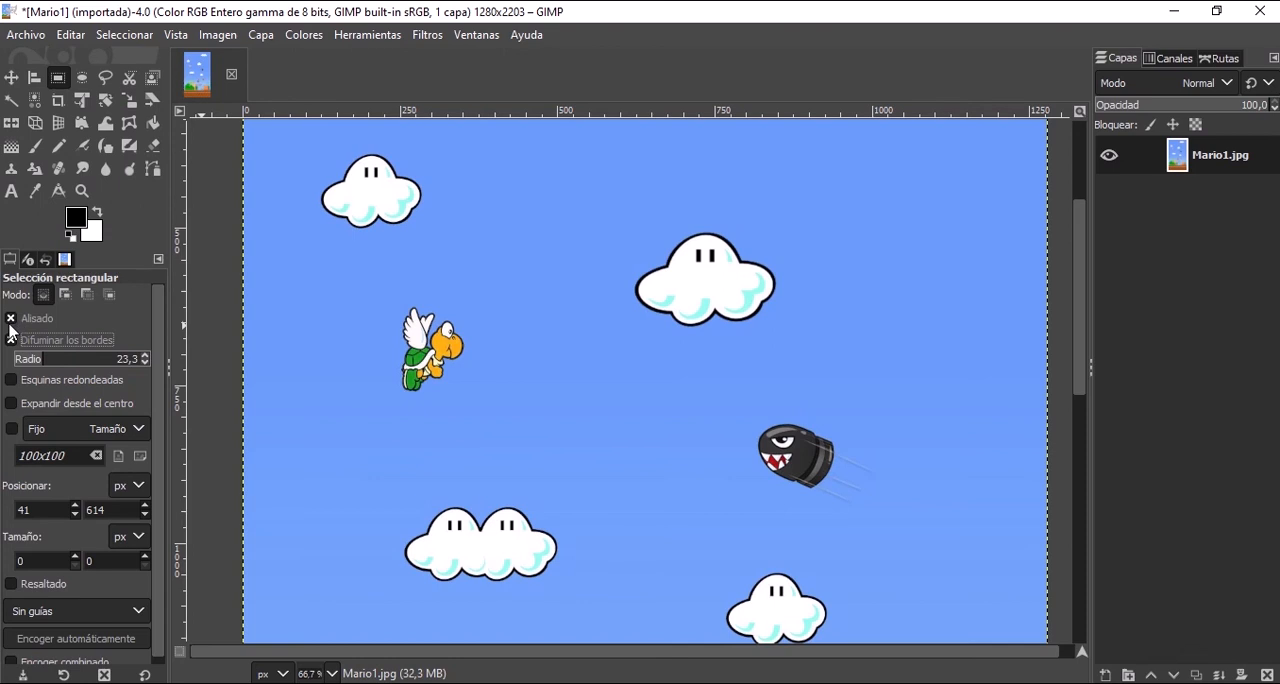
left_click(11, 338)
mouse_move(563, 6)
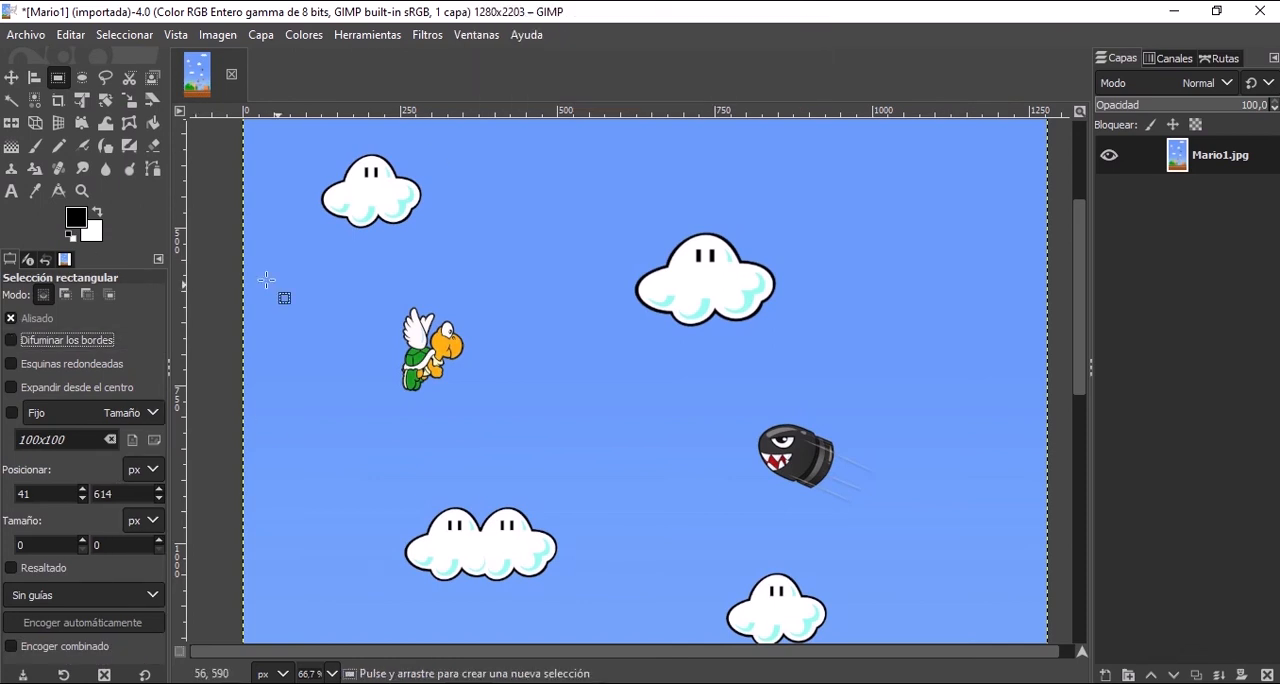
left_click(32, 344)
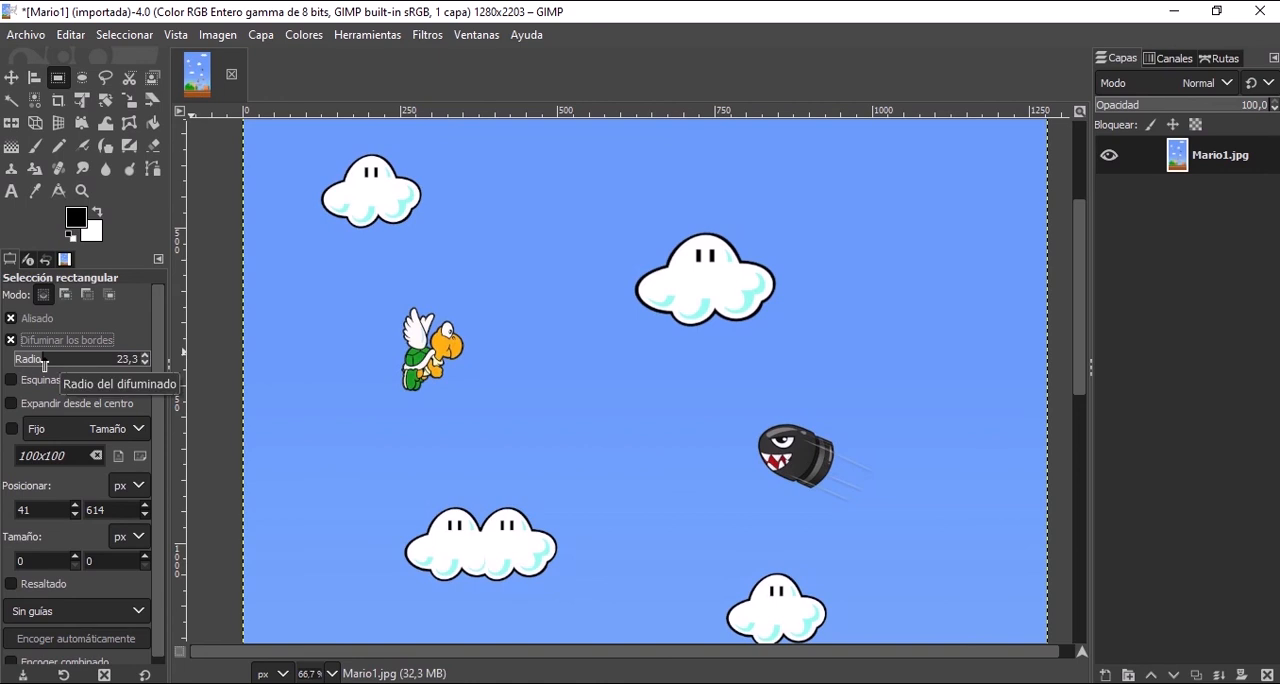
left_click_drag(359, 291, 497, 418)
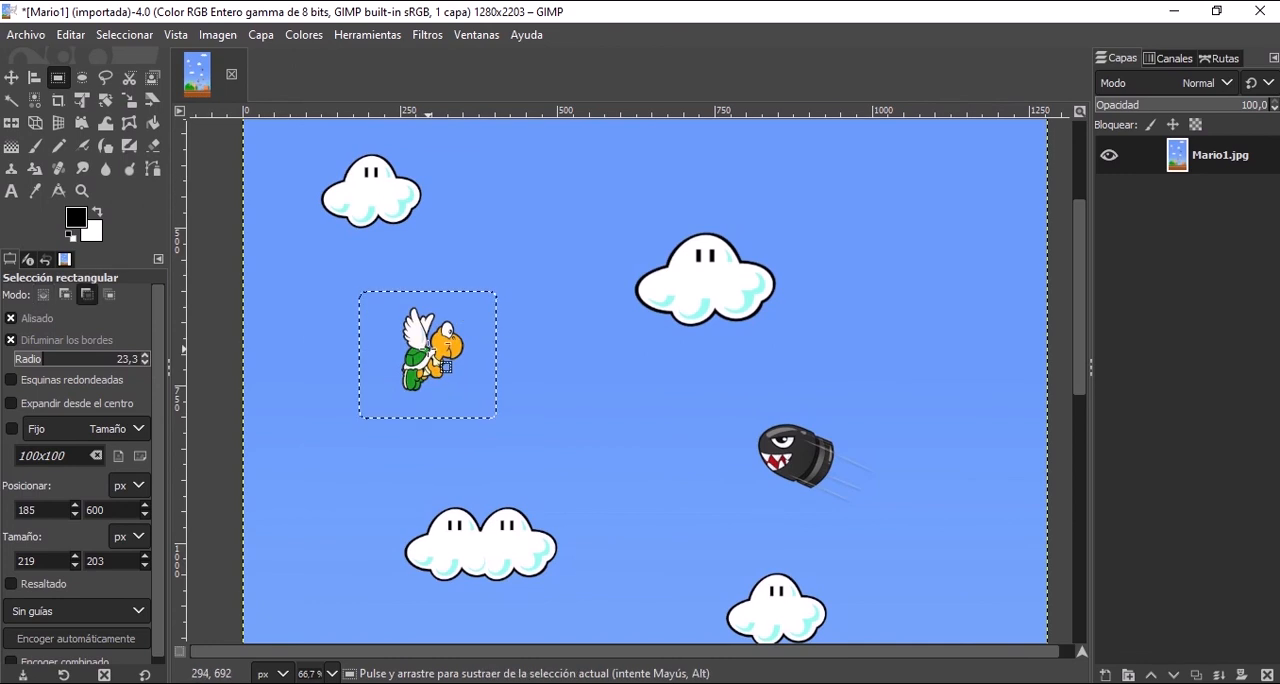
Copy and paste the feathered turtle selection, and move the copy so its edge overlaps the upper-centre cloud.
key("ctrl+c")
key("ctrl+v")
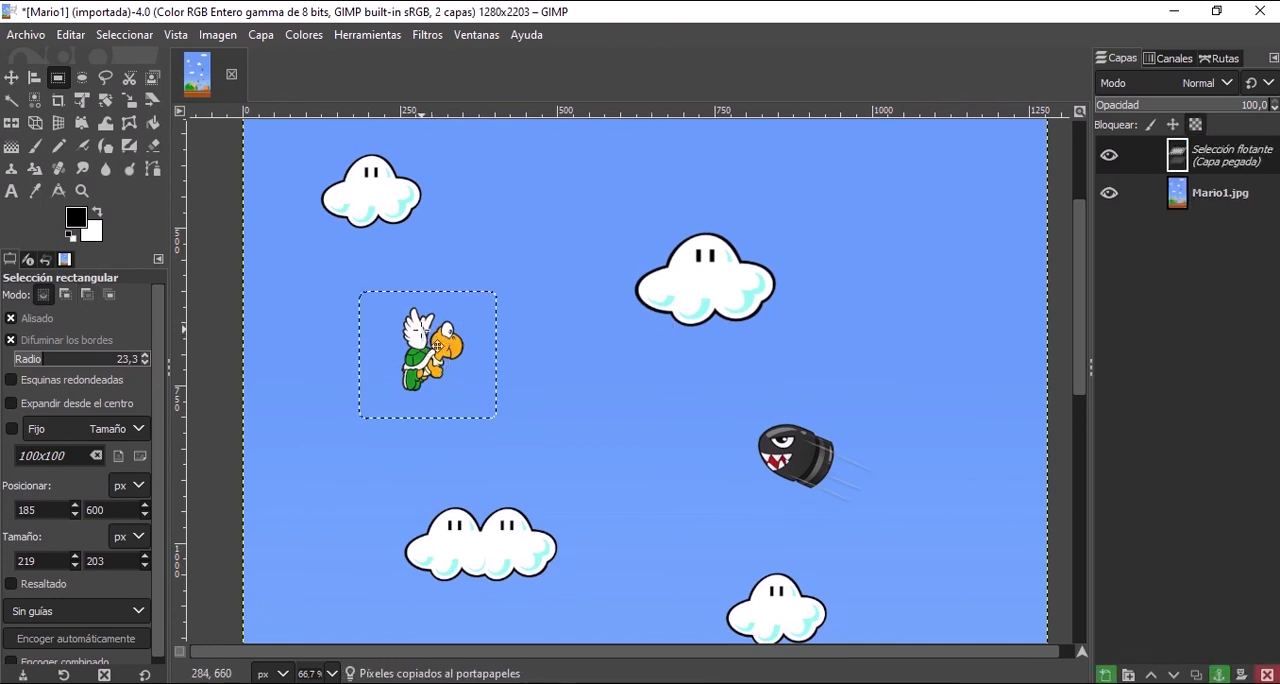
left_click_drag(436, 341, 688, 289)
scroll(718, 273, "up", 3, "ctrl")
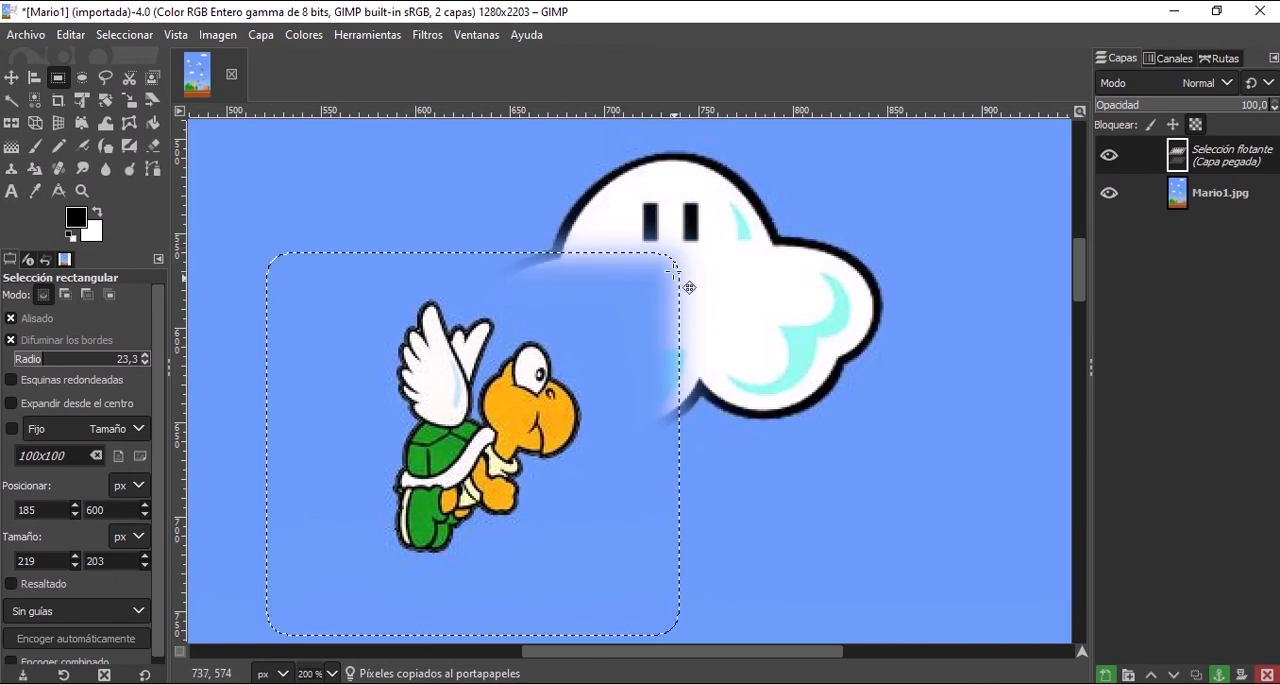
Enable Esquinas redondeadas with a radius of 113.6, and select an area of about 154 × 214 px around the original turtle.
left_click(110, 381)
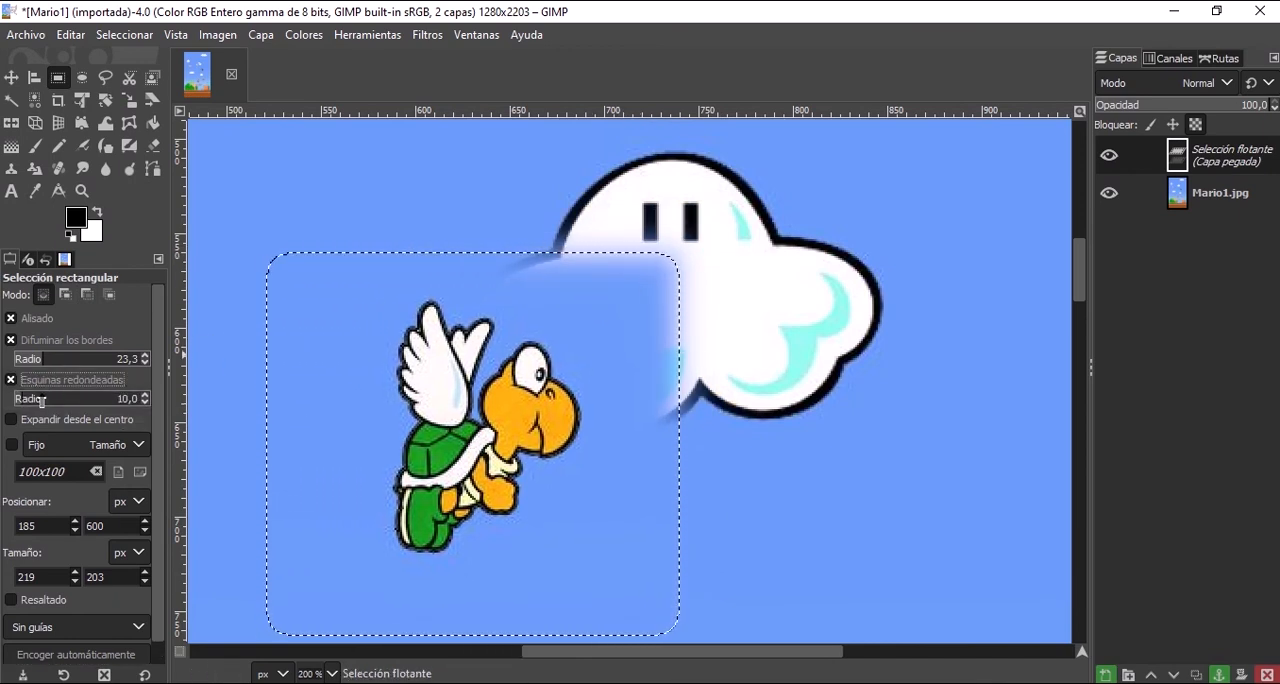
left_click_drag(48, 401, 49, 401)
scroll(243, 363, "down", 8)
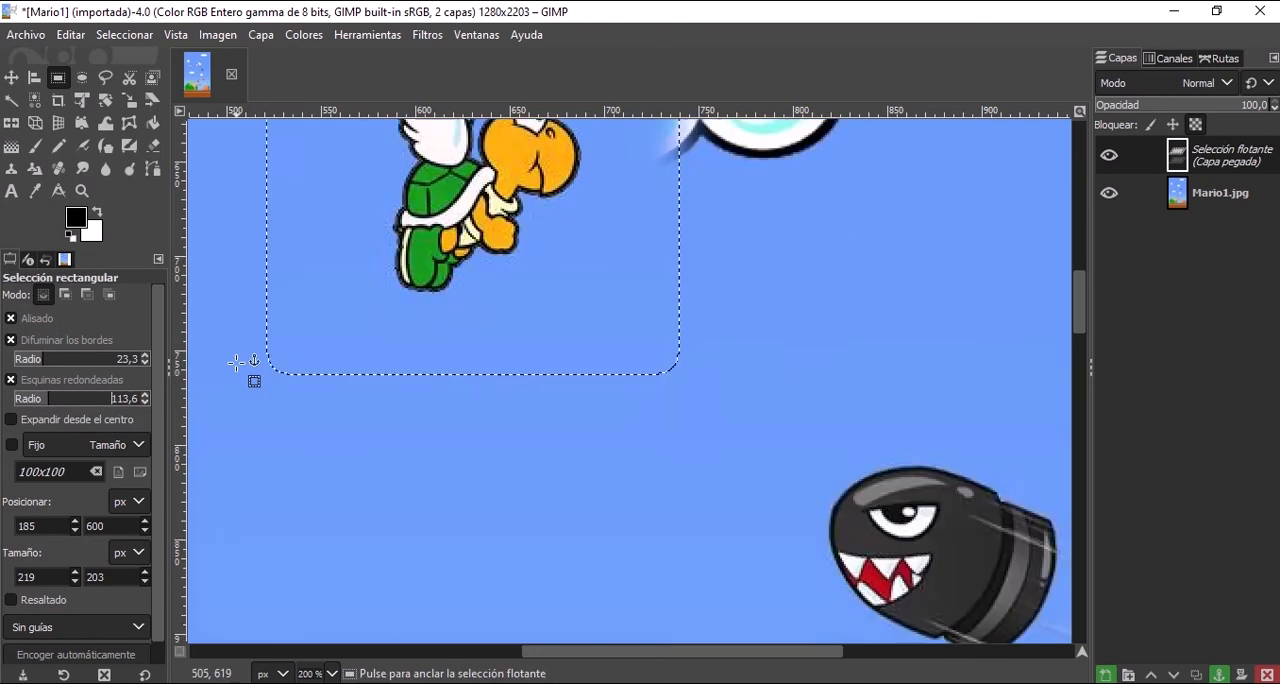
scroll(375, 350, "down", 4)
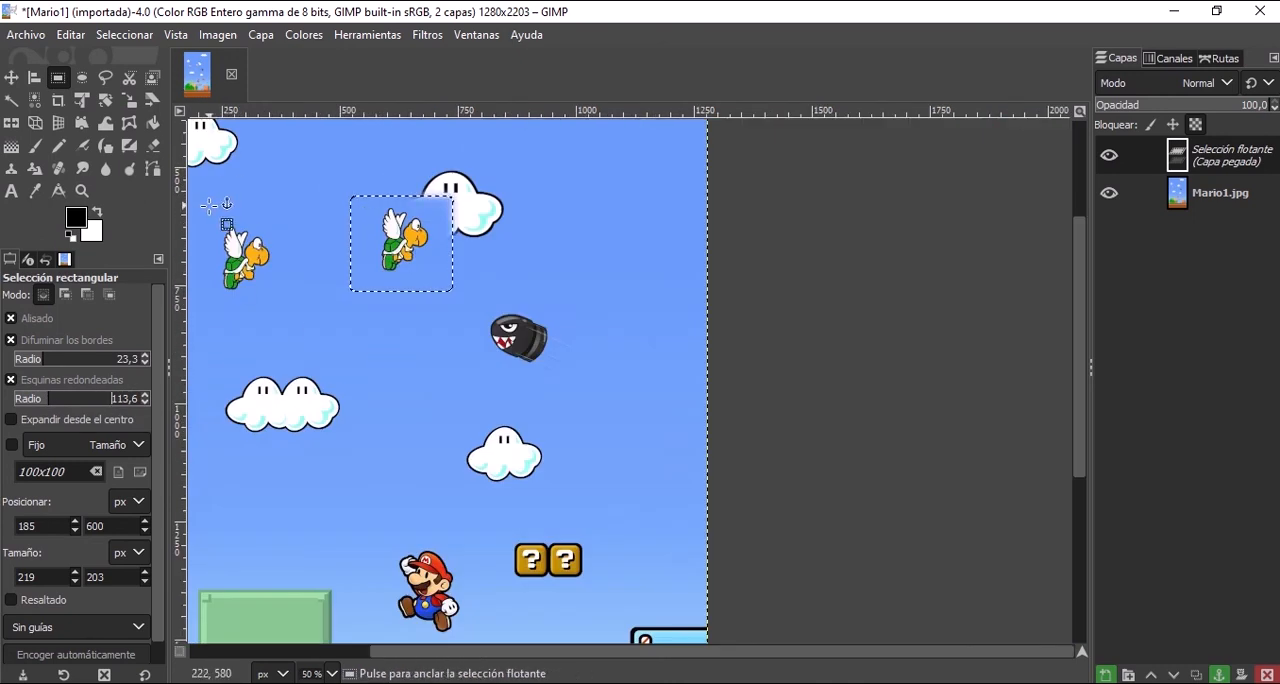
left_click_drag(208, 206, 283, 312)
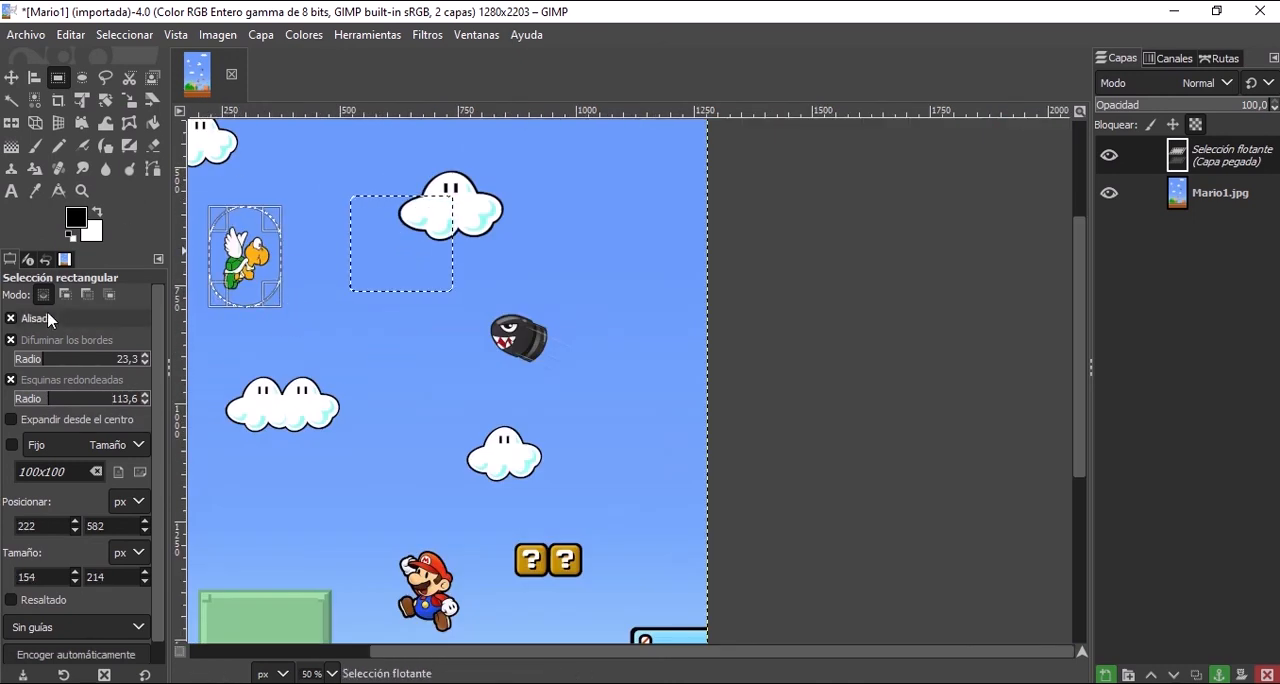
Reduce the rounded-corner radius of the turtle selection to 21.8, and inspect its corners up close.
left_click(24, 400)
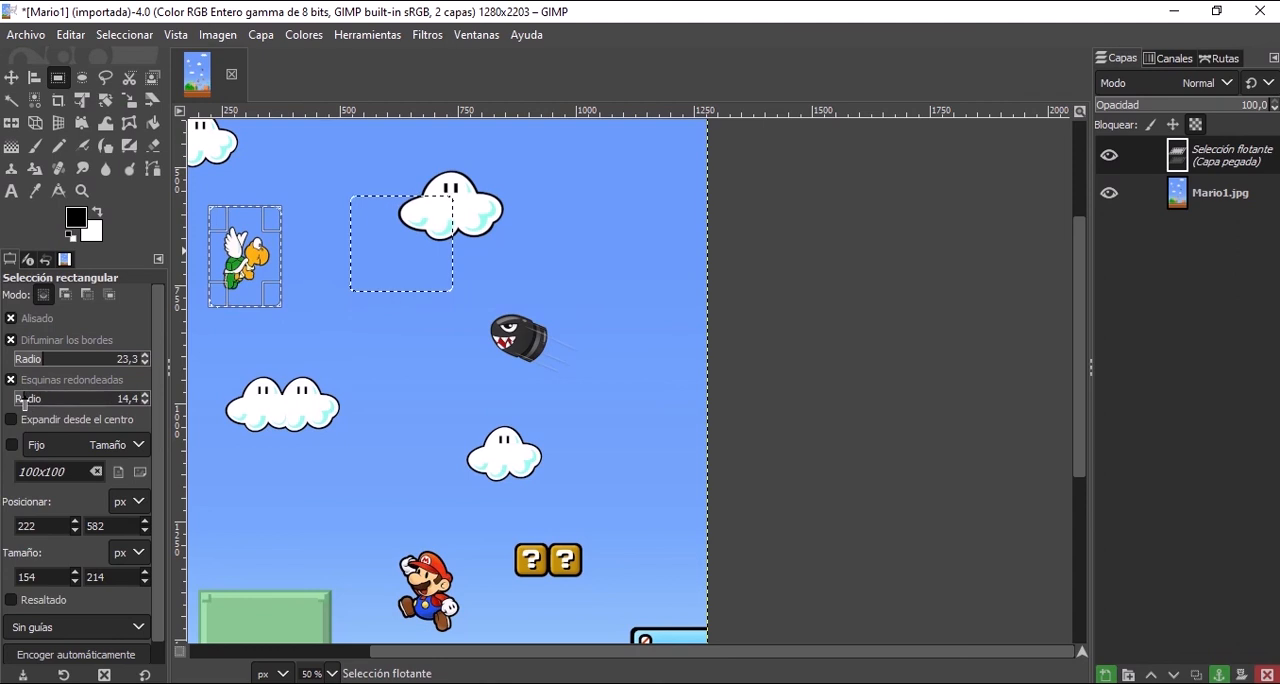
mouse_move(40, 403)
left_mouse_down()
mouse_move(52, 401)
mouse_move(27, 401)
left_mouse_up()
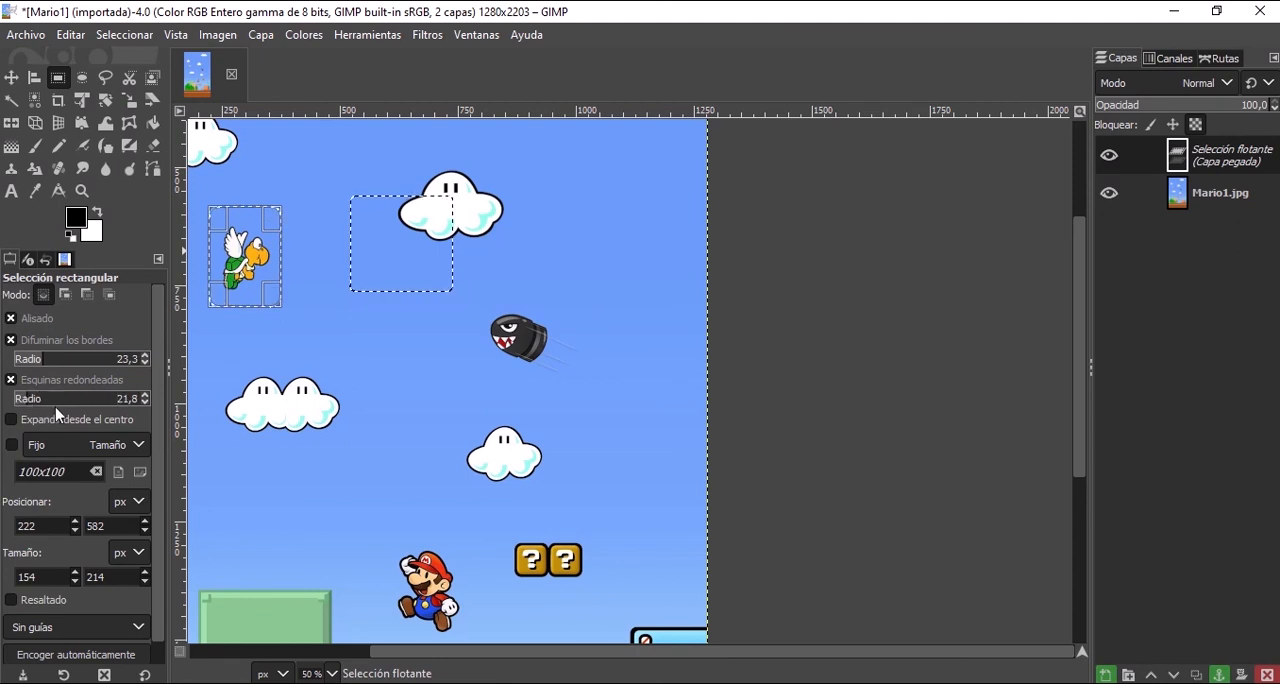
scroll(265, 214, "up", 3)
scroll(289, 204, "down", 1)
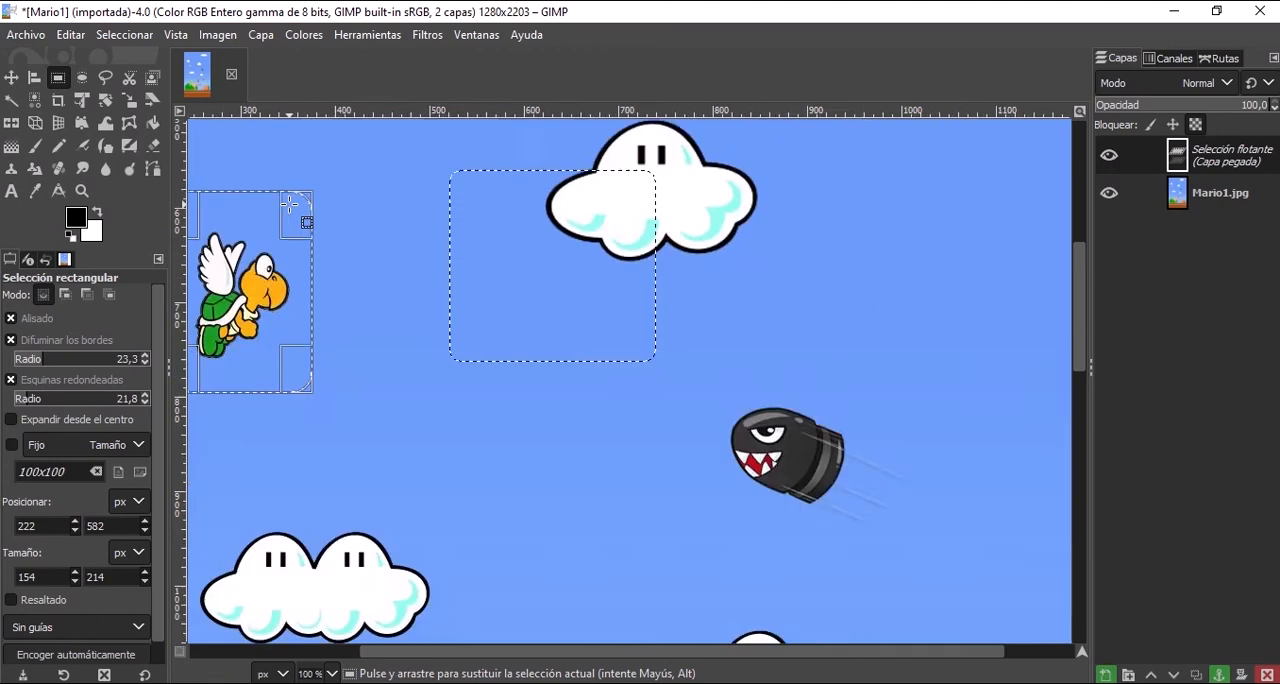
scroll(289, 204, "down", 2)
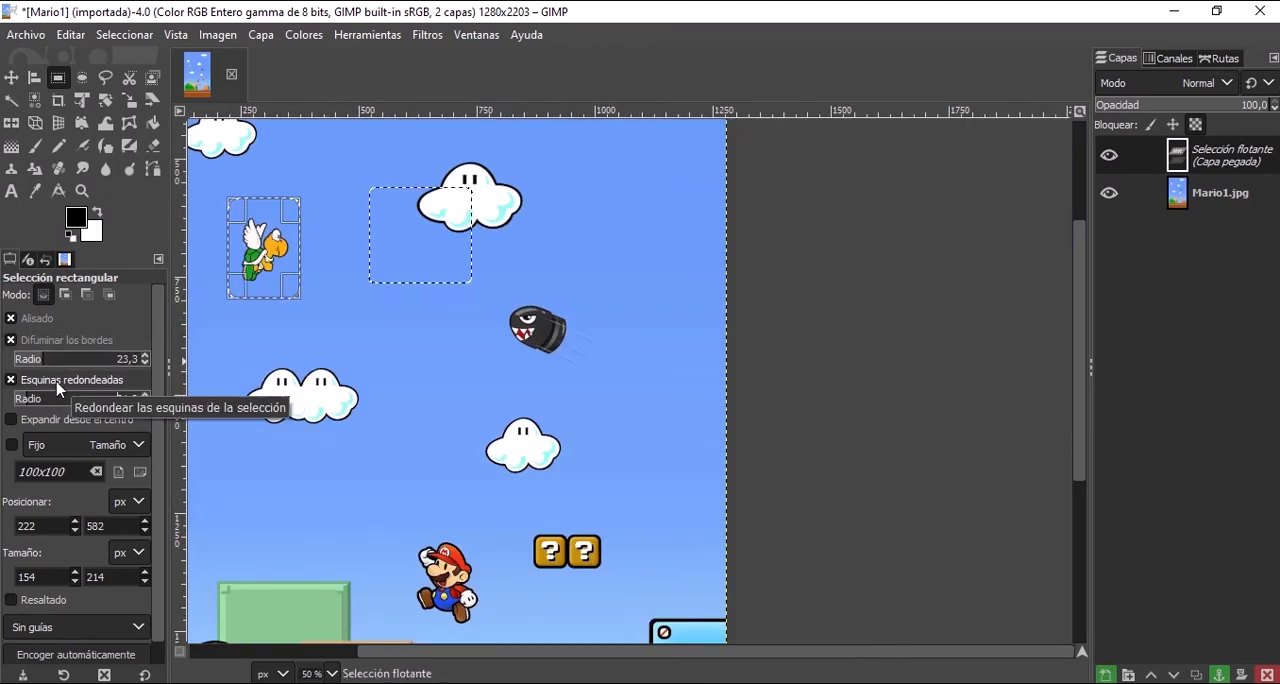
Disable Esquinas redondeadas and Difuminar los bordes for the rectangle selection, and switch to the free selection tool.
left_click(18, 384)
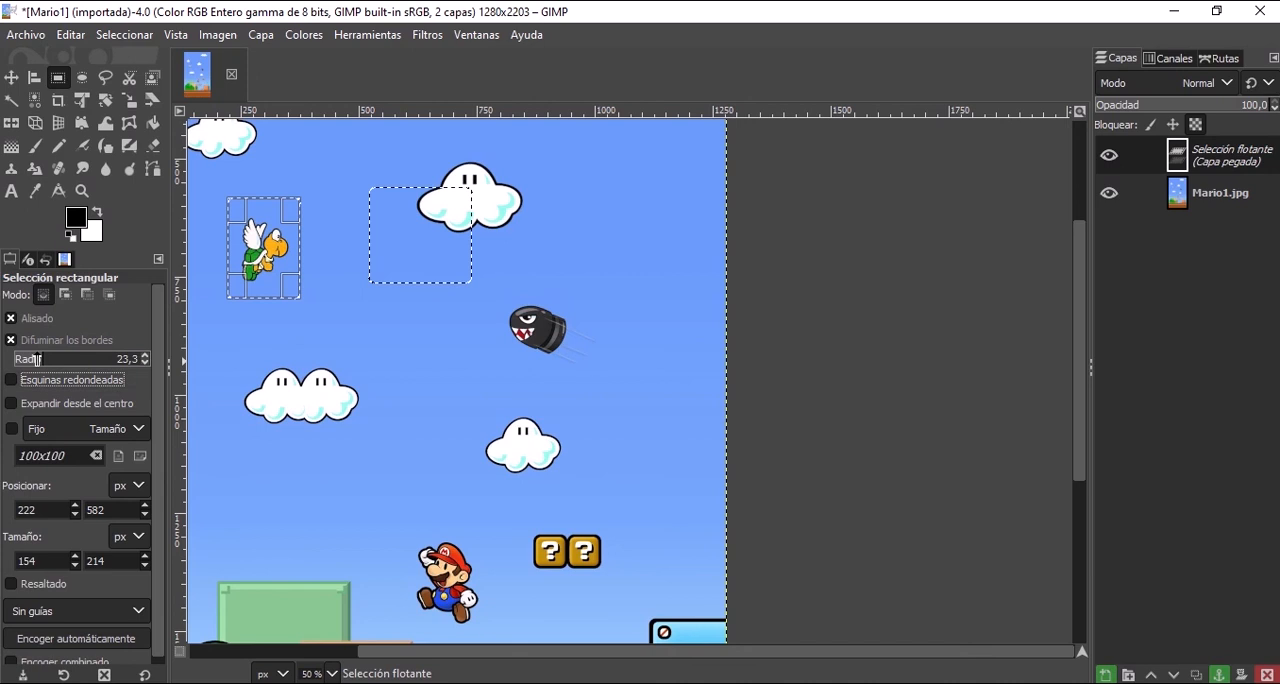
left_click(30, 339)
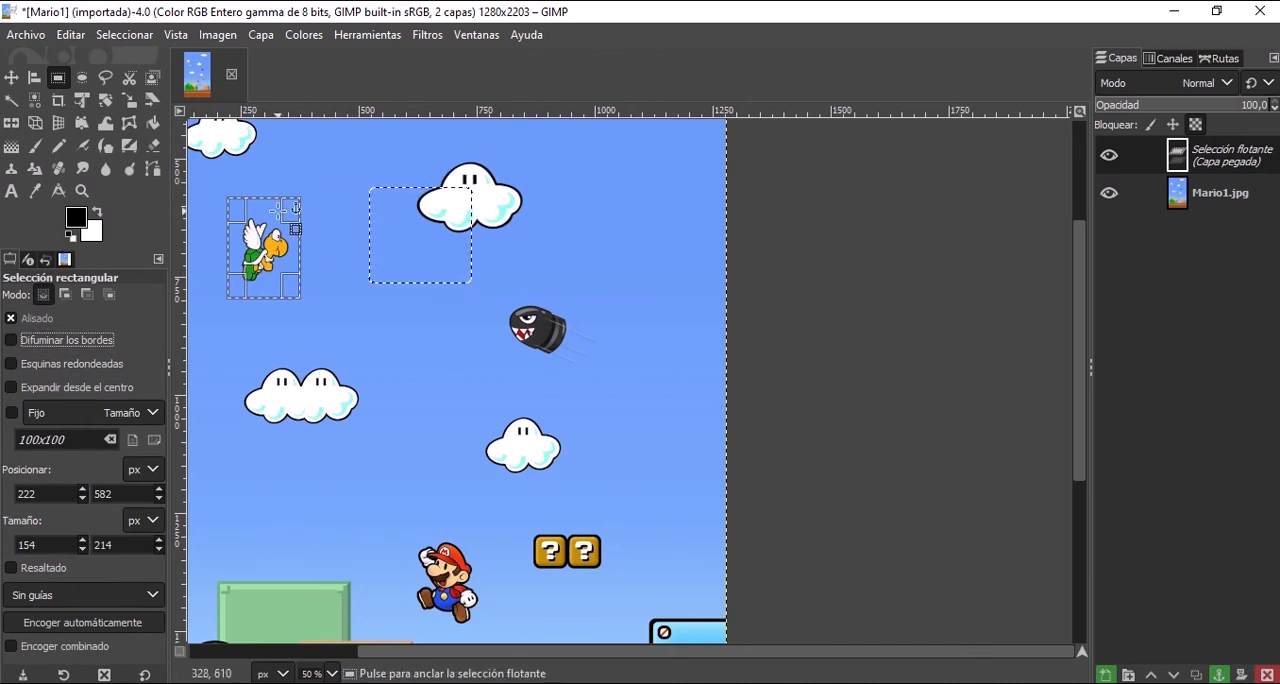
left_click(106, 80)
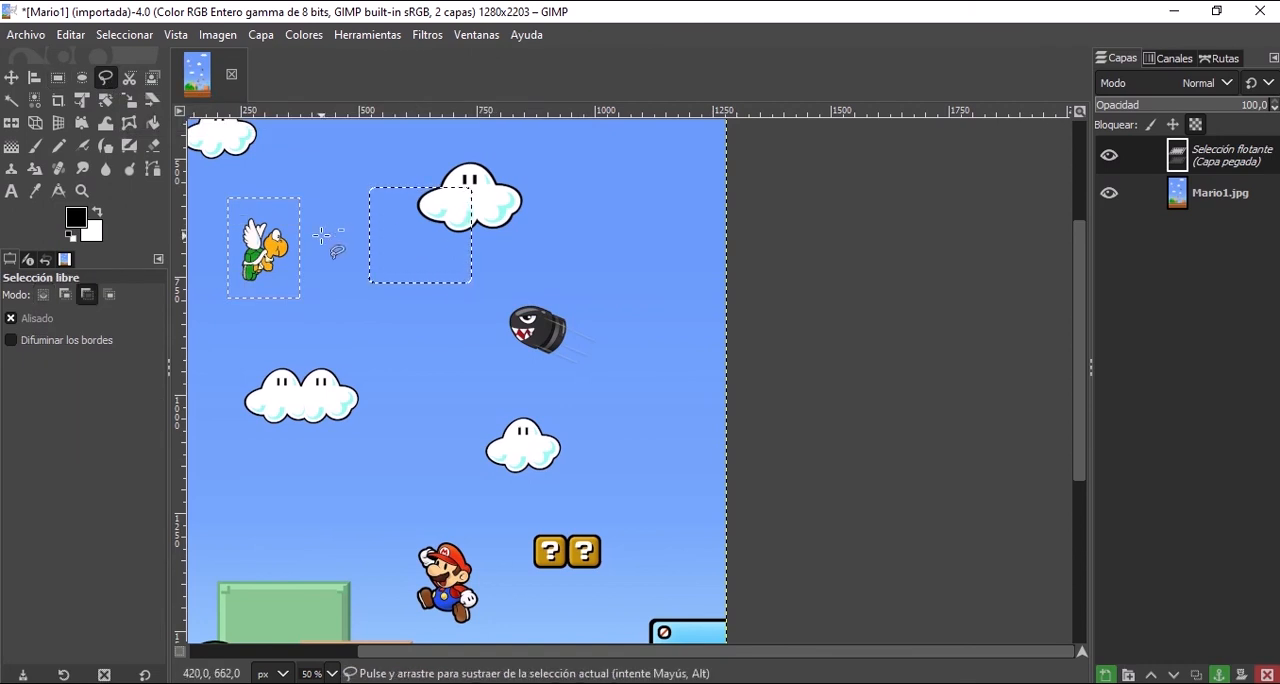
Try to clear the active selection while the pasted turtle is still floating.
left_click(215, 35)
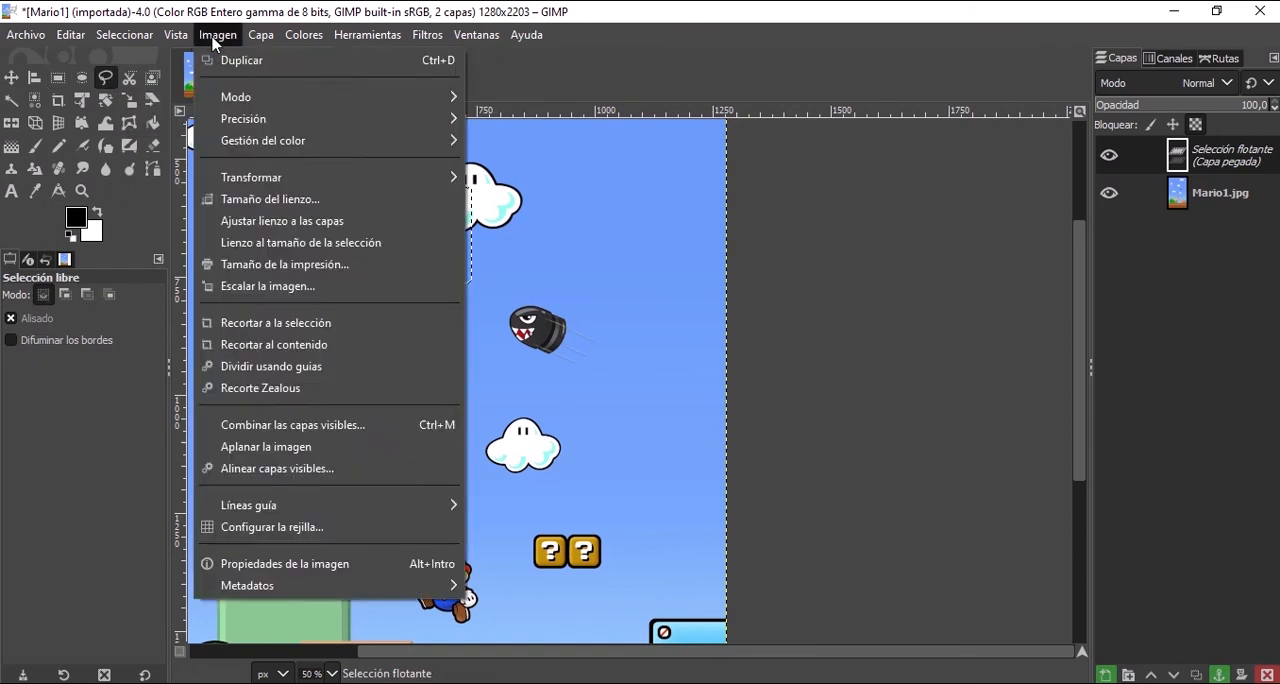
left_click(215, 35)
left_click(124, 35)
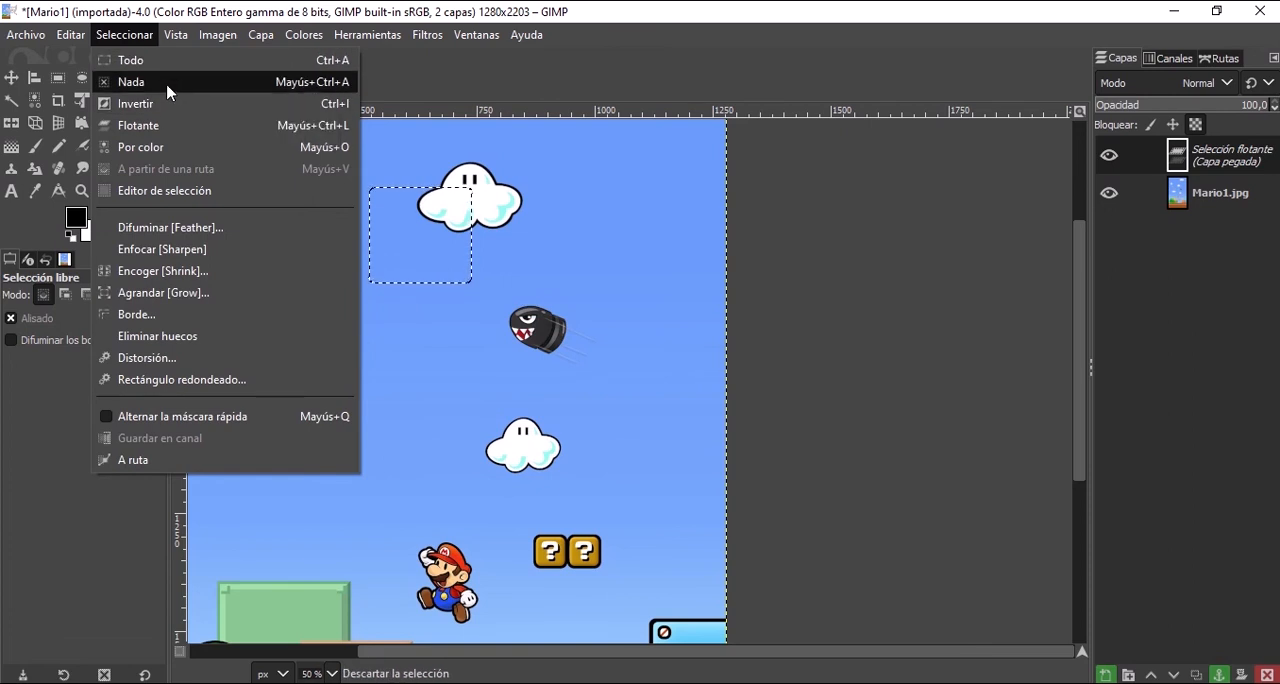
left_click(639, 268)
key("ctrl+v")
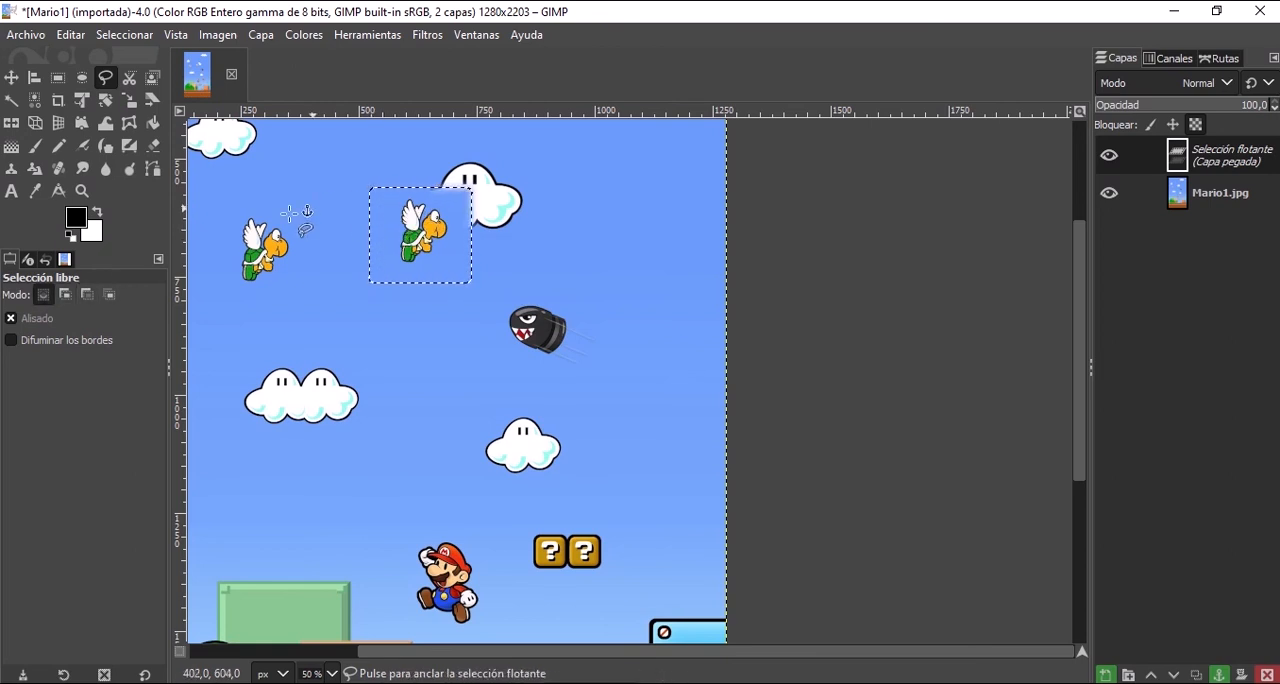
left_click(147, 40)
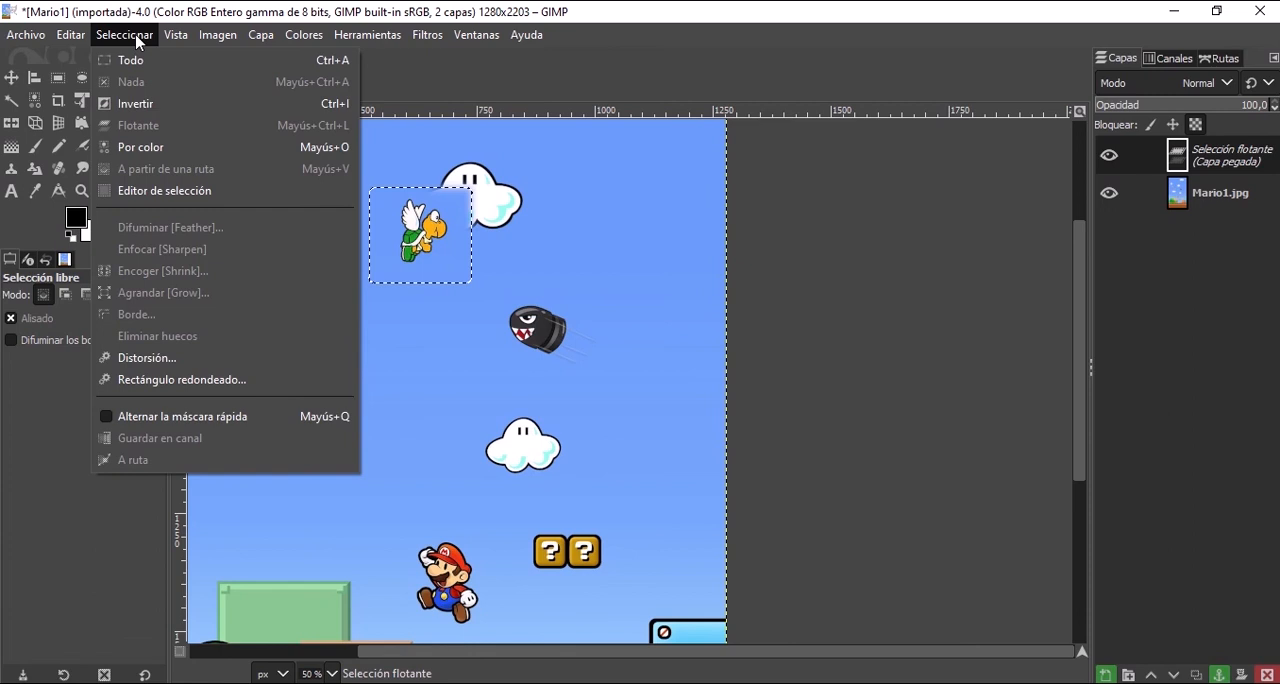
left_click(185, 45)
mouse_move(146, 38)
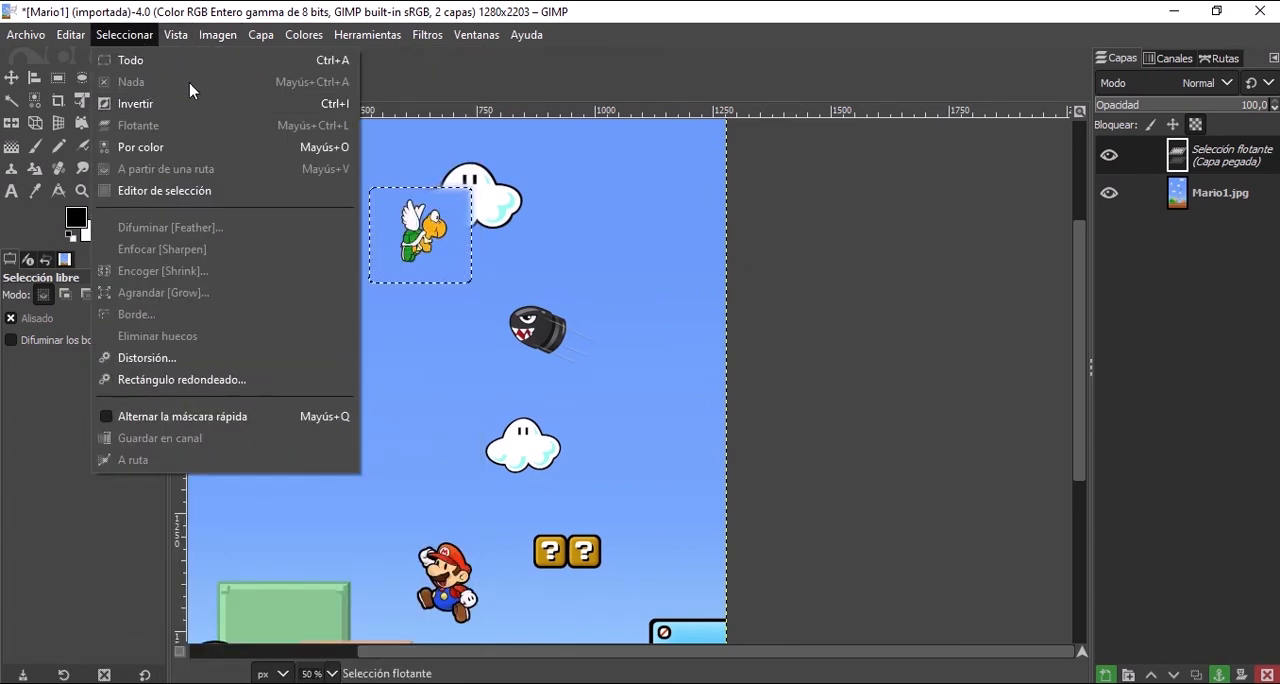
left_click(208, 62)
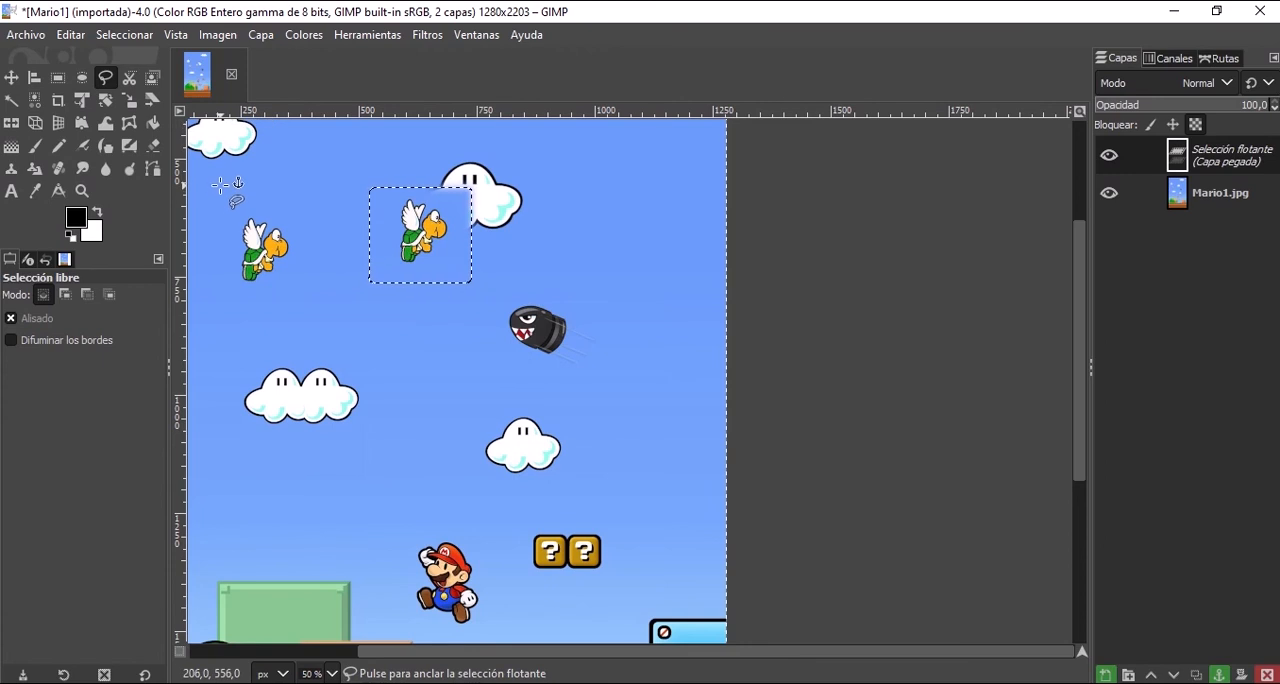
Undo the moves and pasting of the feathered turtle copy, along with the selection it was copied from.
key("ctrl")
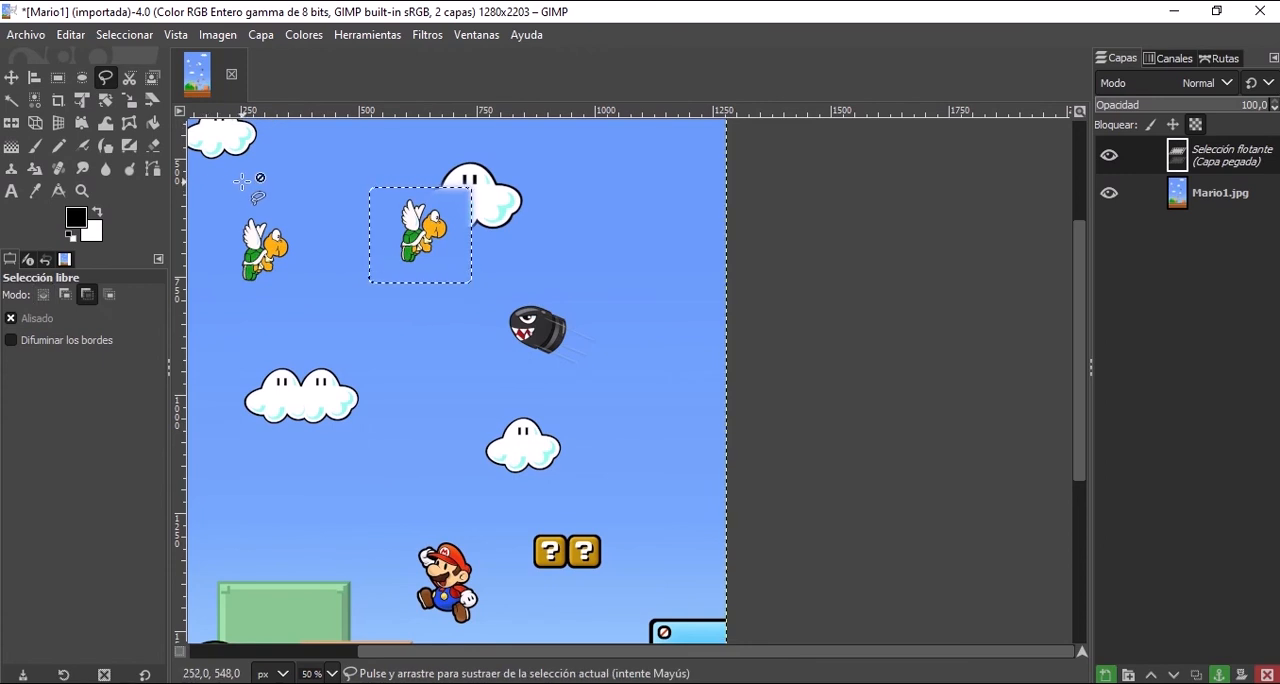
key("ctrl+z")
key("ctrl+z")
key("ctrl+z")
key("ctrl+z")
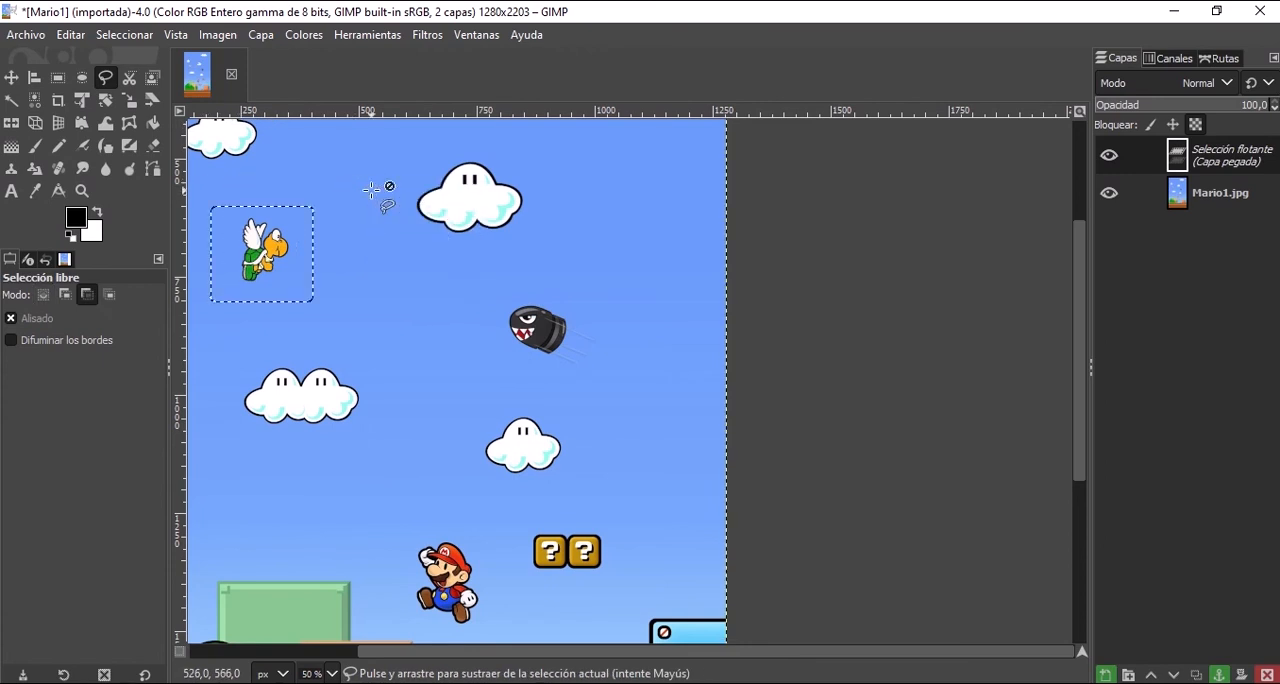
key("ctrl+z")
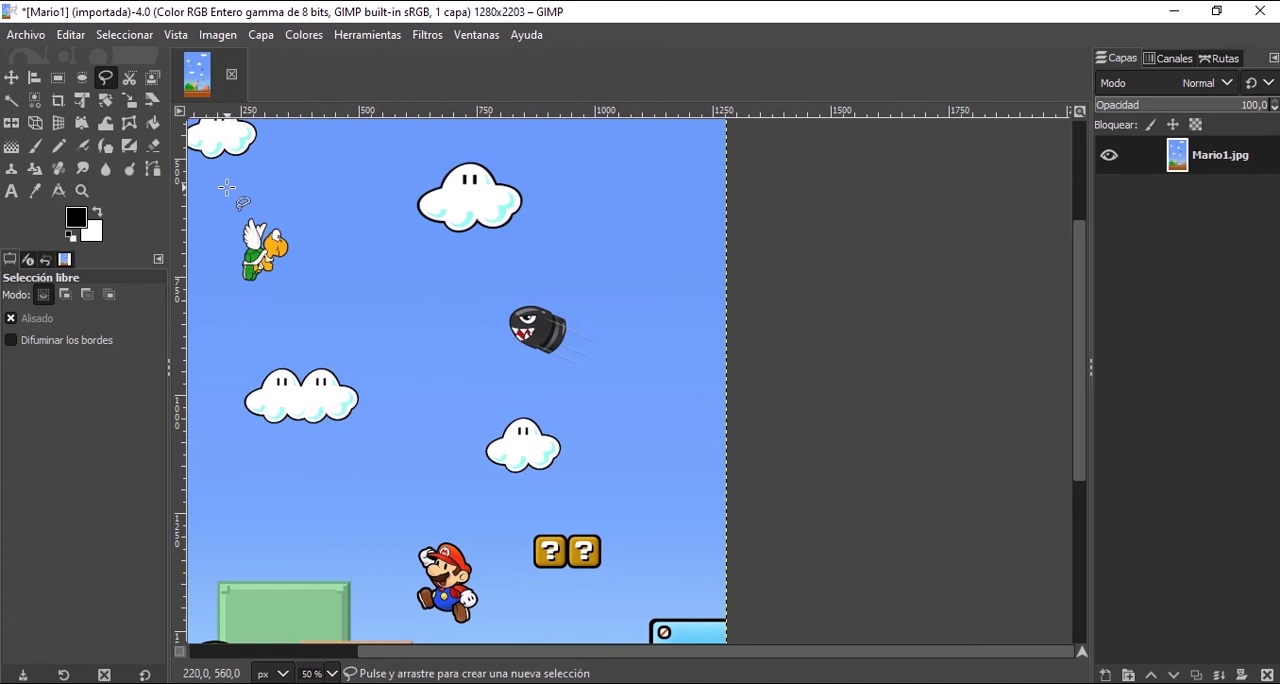
Draw an irregular freehand selection that loops around and across the turtle, apply it, and clear it.
mouse_move(226, 188)
left_mouse_down()
mouse_move(312, 226)
mouse_move(300, 292)
left_mouse_up()
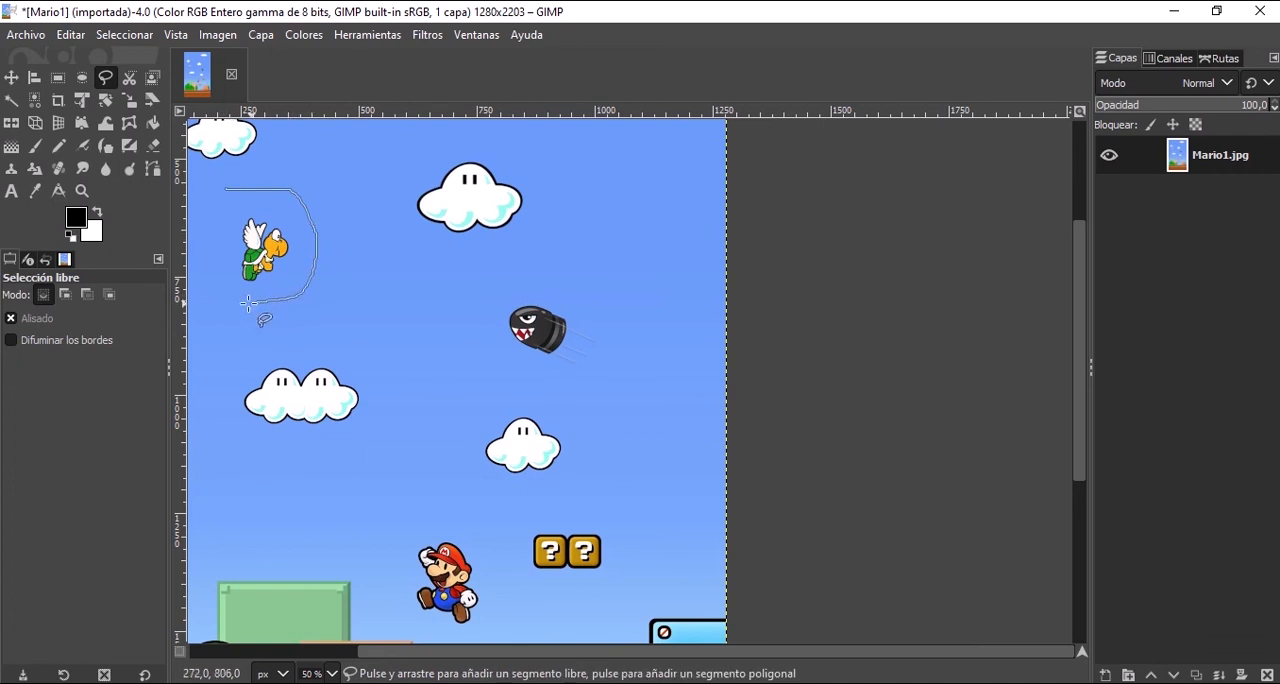
left_click_drag(260, 215, 293, 237)
left_click(226, 188)
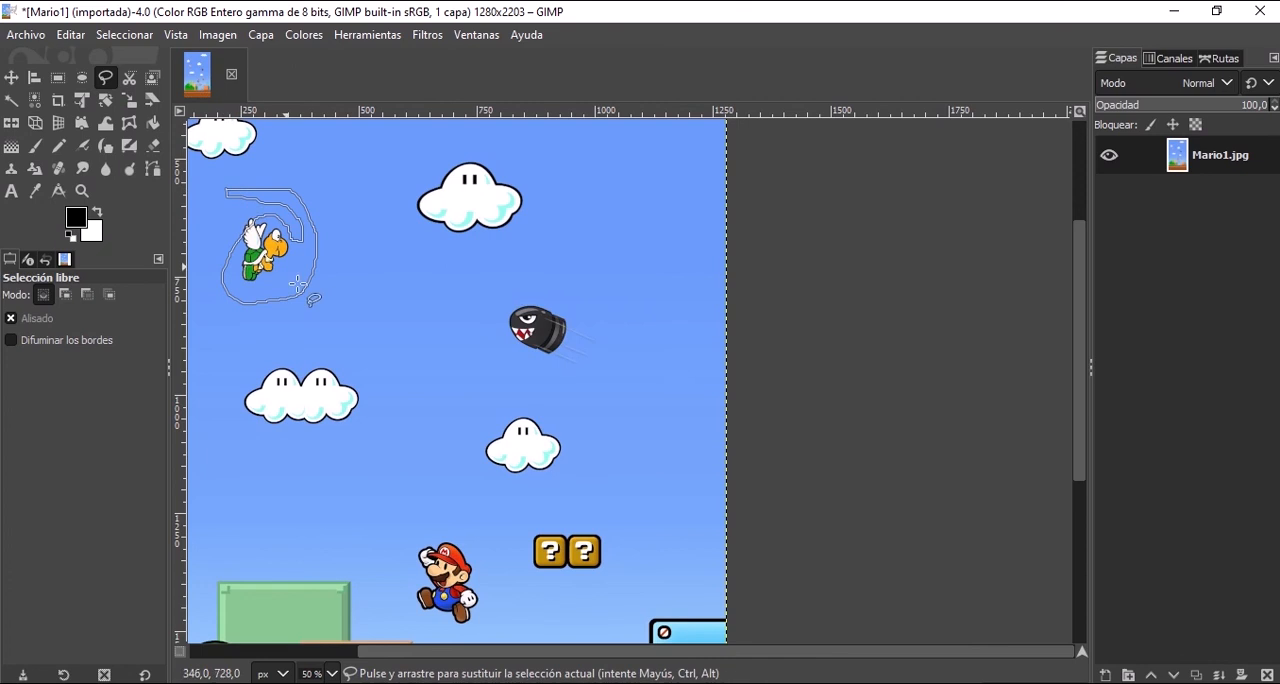
key("Return")
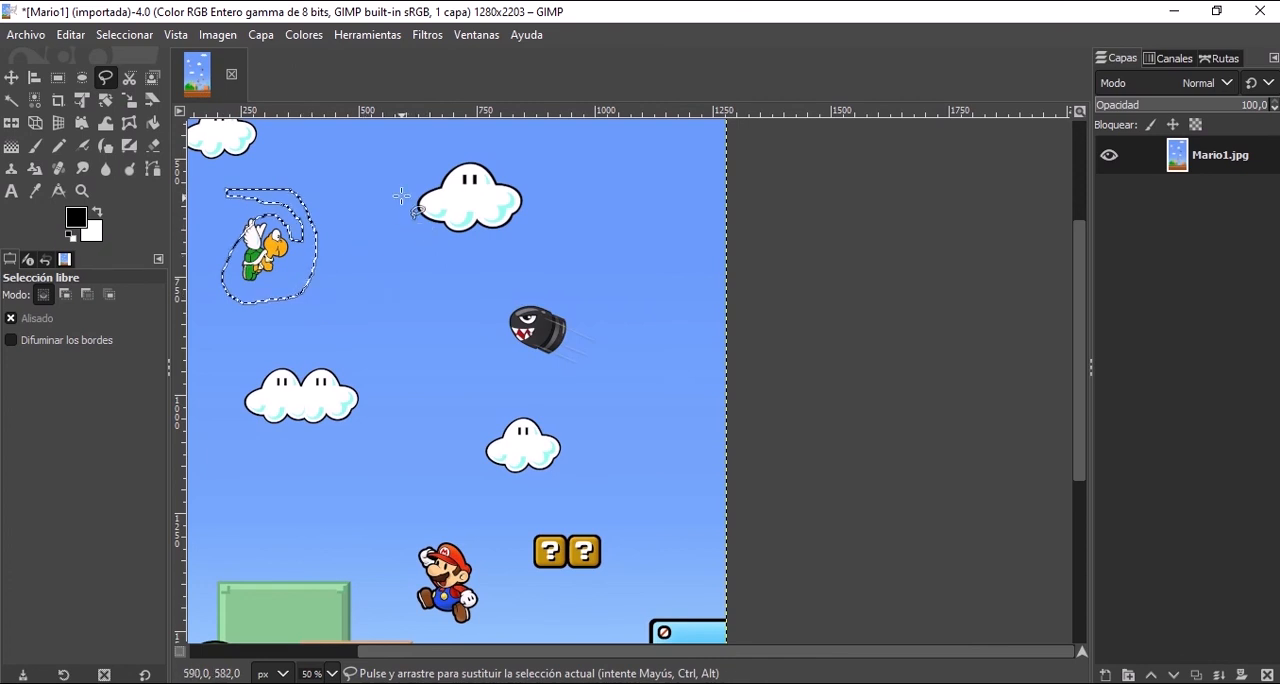
left_click(410, 190)
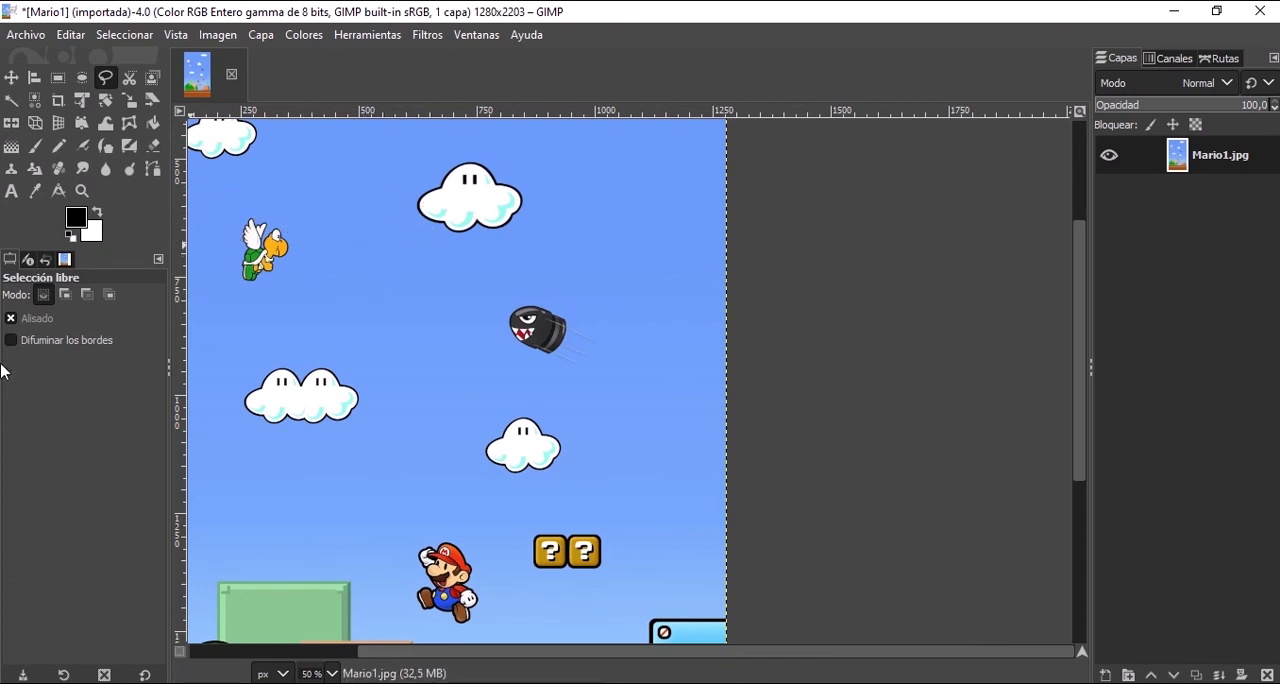
Toggle Difuminar los bordes and Alisado for the free selection, leaving feathering off and Alisado on.
left_click(52, 339)
left_click(44, 322)
left_click(40, 318)
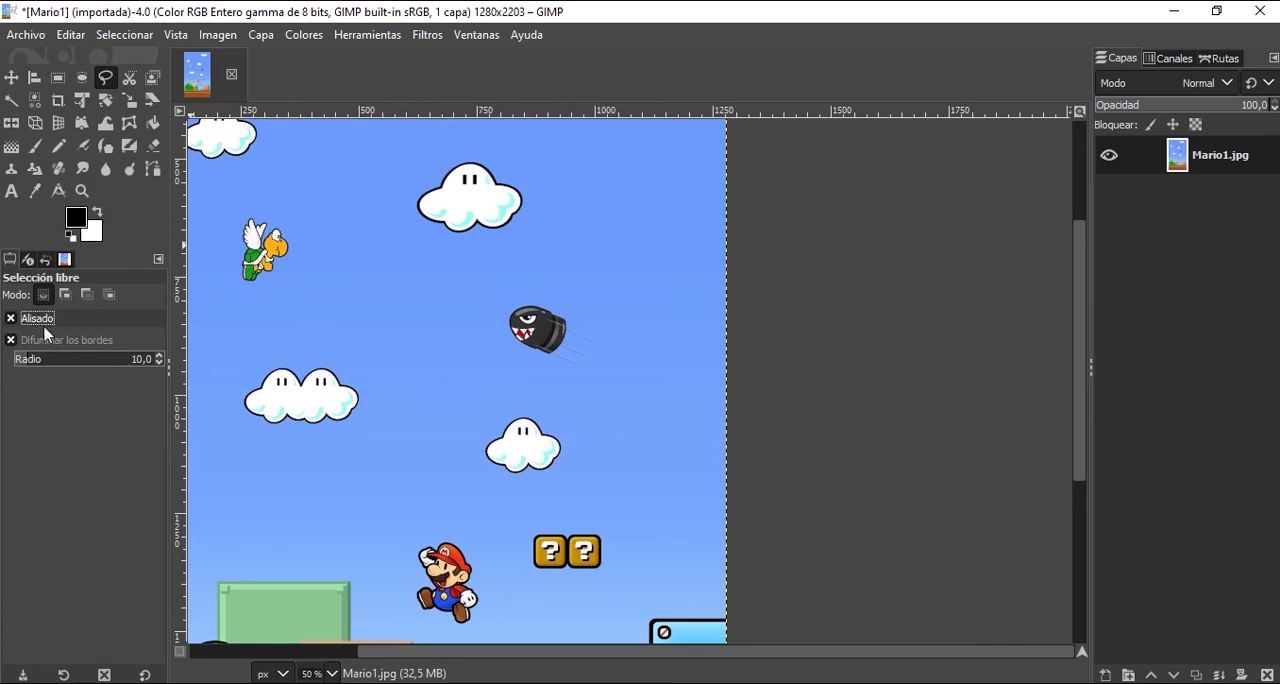
left_click(46, 340)
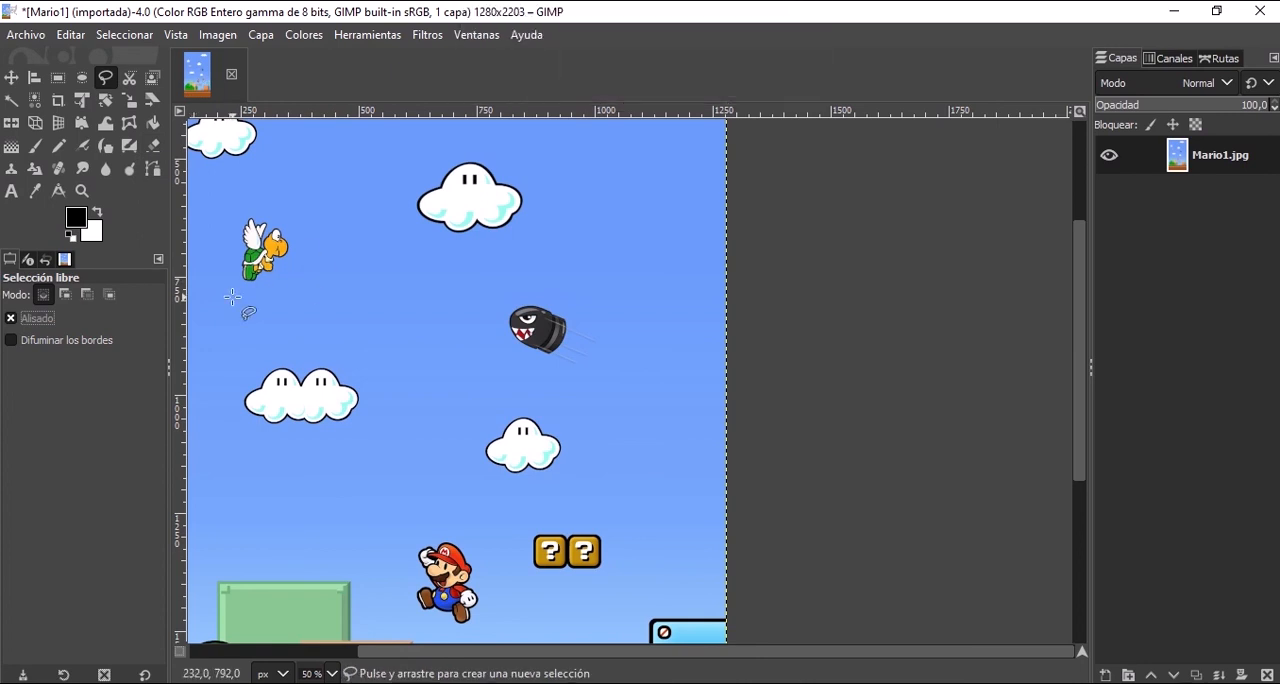
Draw a closed freehand selection around the turtle, and clear it.
mouse_move(243, 187)
left_mouse_down()
mouse_move(304, 230)
mouse_move(308, 294)
mouse_move(229, 313)
mouse_move(215, 263)
left_mouse_up()
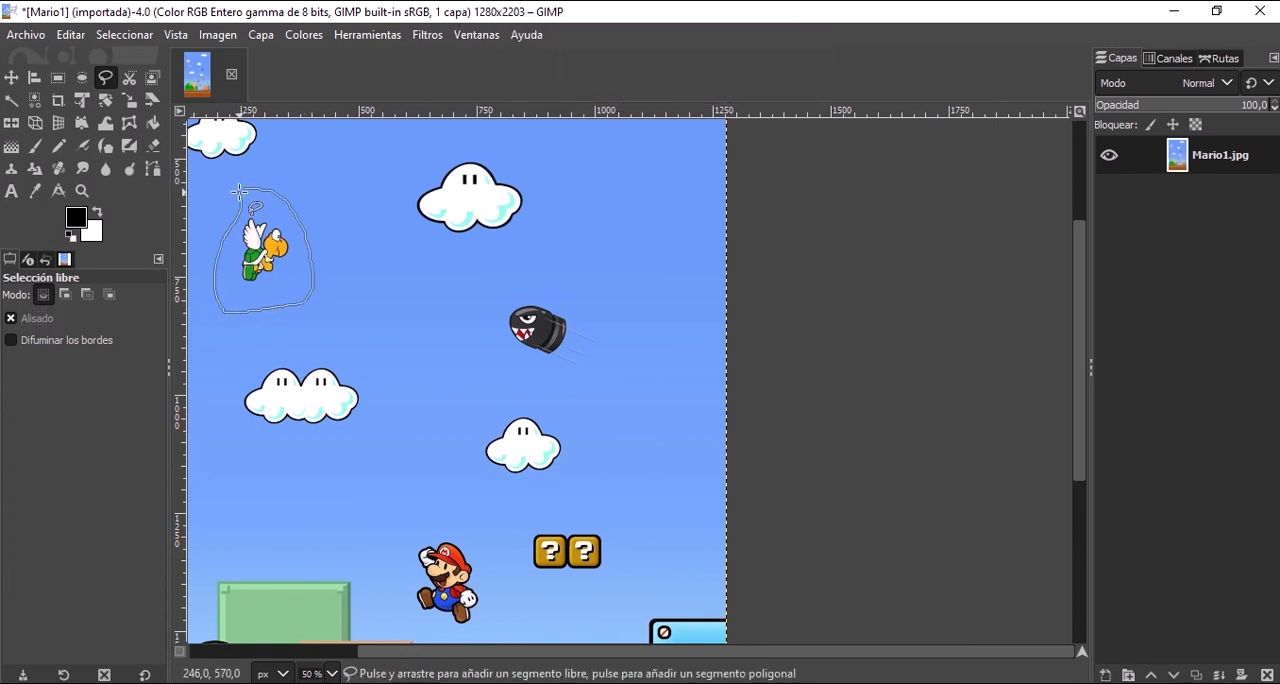
left_click_drag(244, 188, 244, 188)
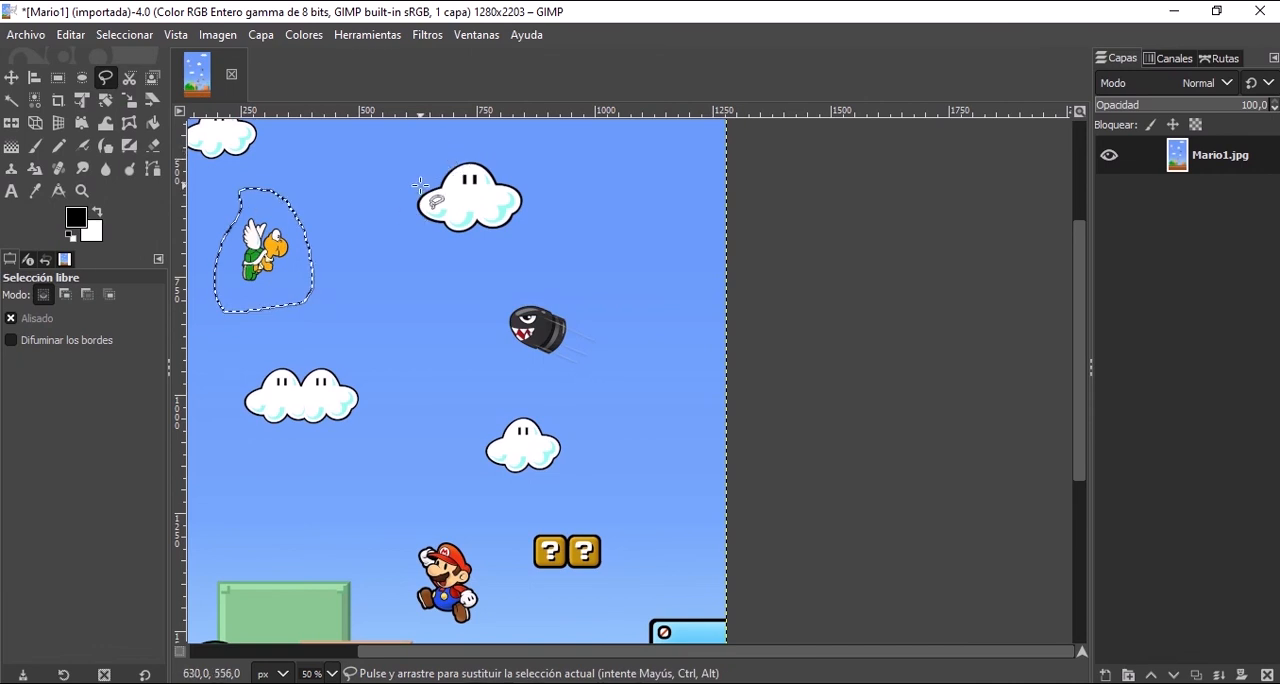
key("ctrl+shift+a")
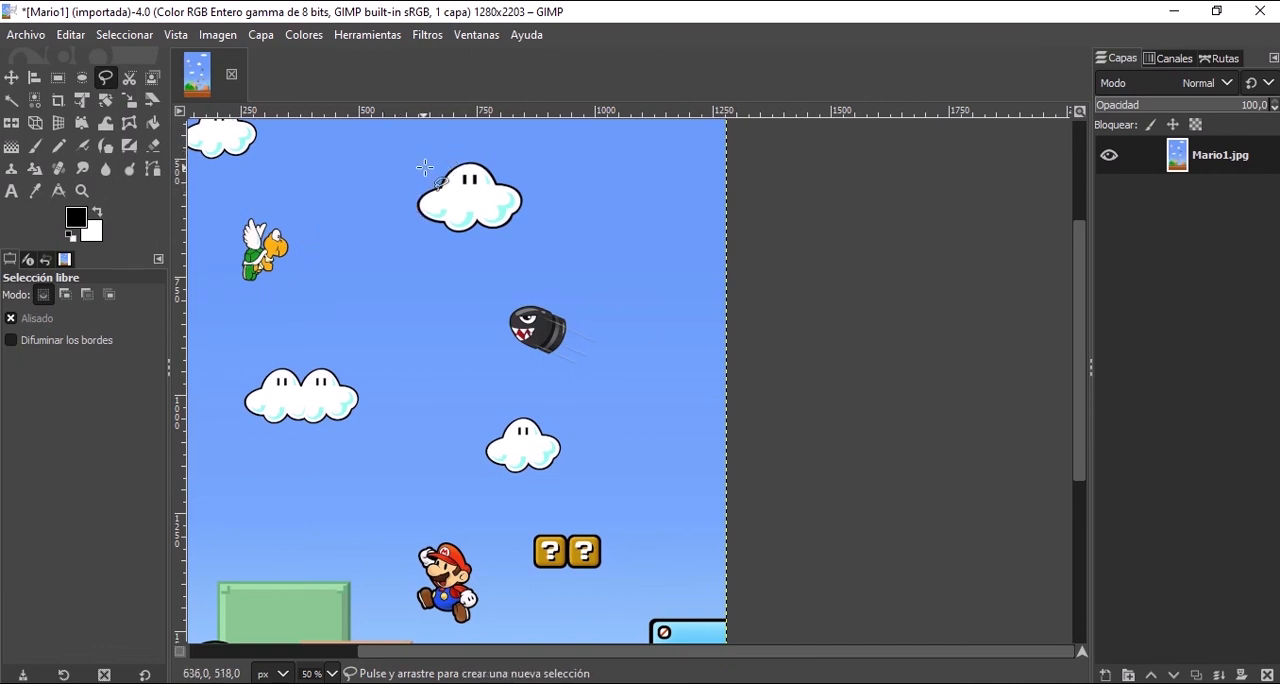
Draw a closed freehand selection around the upper-centre cloud, keeping Alisado enabled.
mouse_move(438, 163)
left_mouse_down()
mouse_move(408, 194)
mouse_move(415, 222)
left_mouse_up()
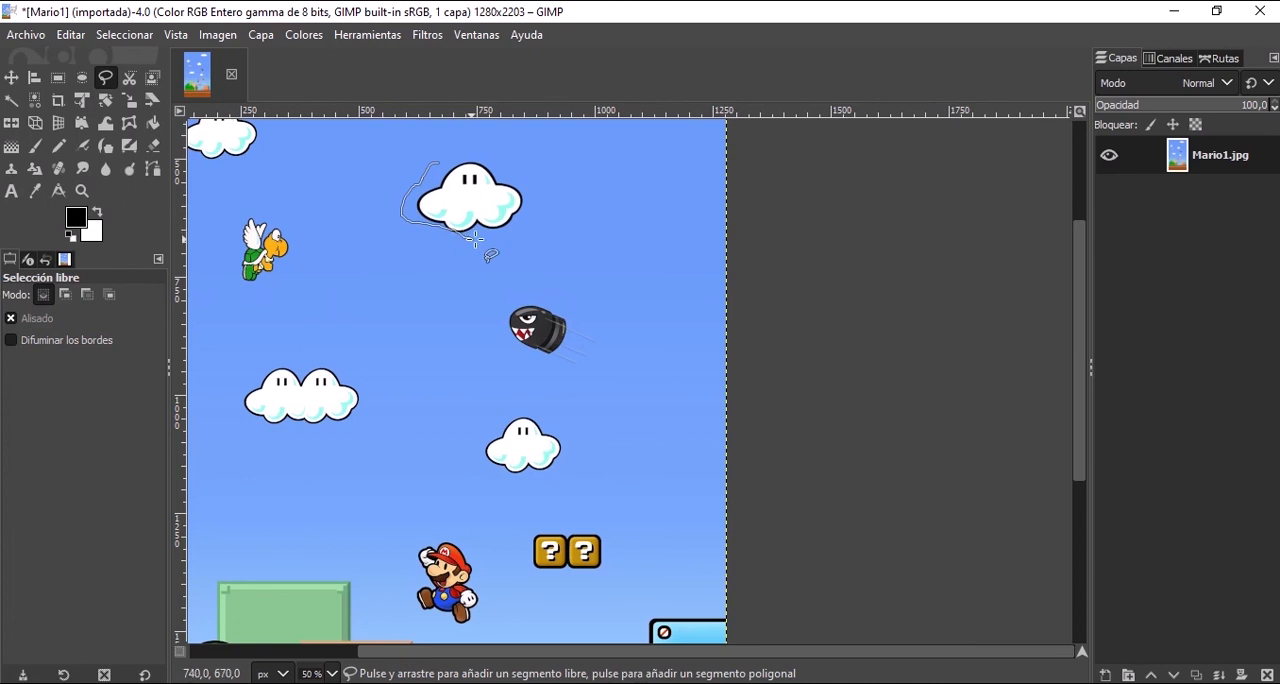
left_click_drag(525, 232, 525, 184)
left_click_drag(438, 158, 439, 160)
double_click(466, 183)
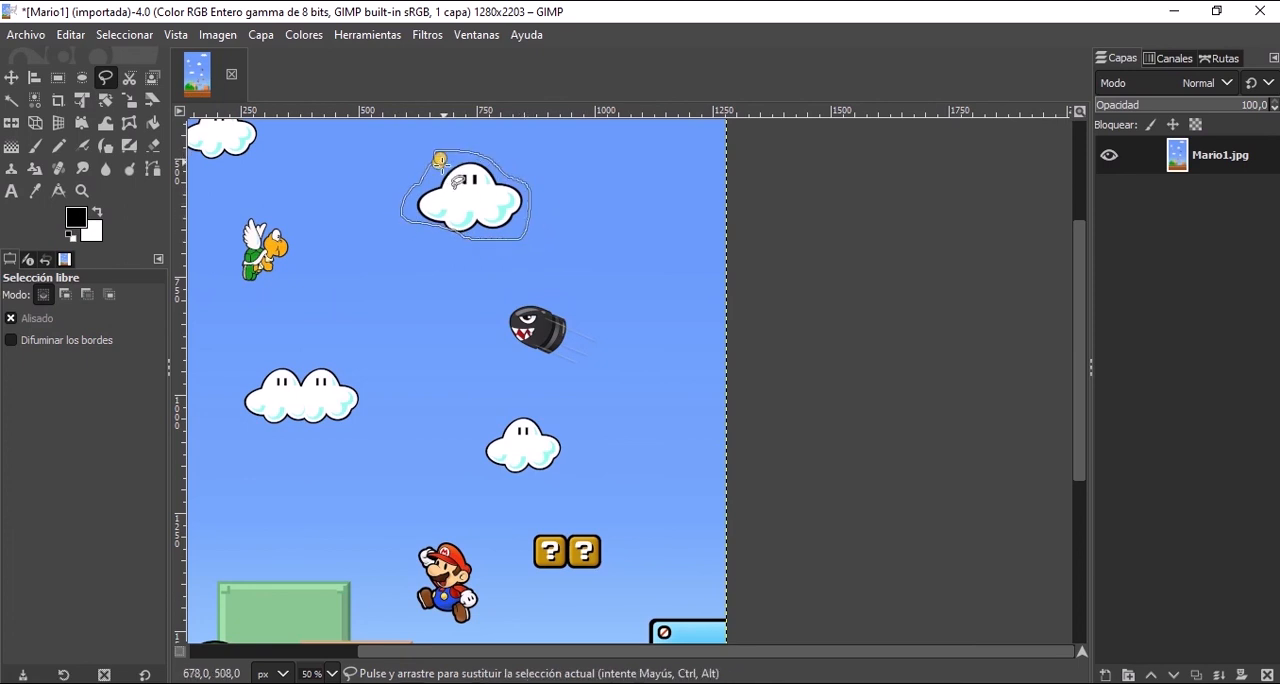
left_click(12, 318)
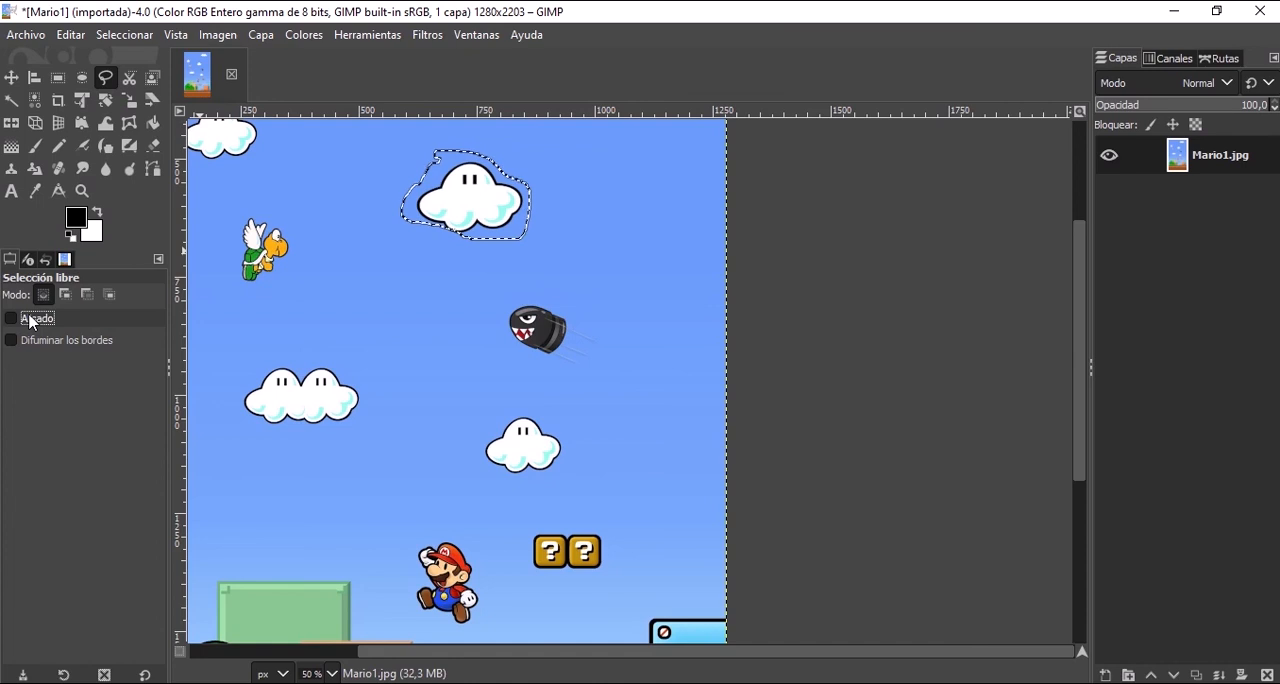
left_click(35, 318)
Copy and paste the selected cloud, move the floating copy over the double cloud's right half, and inspect its cut edge.
key("ctrl+c")
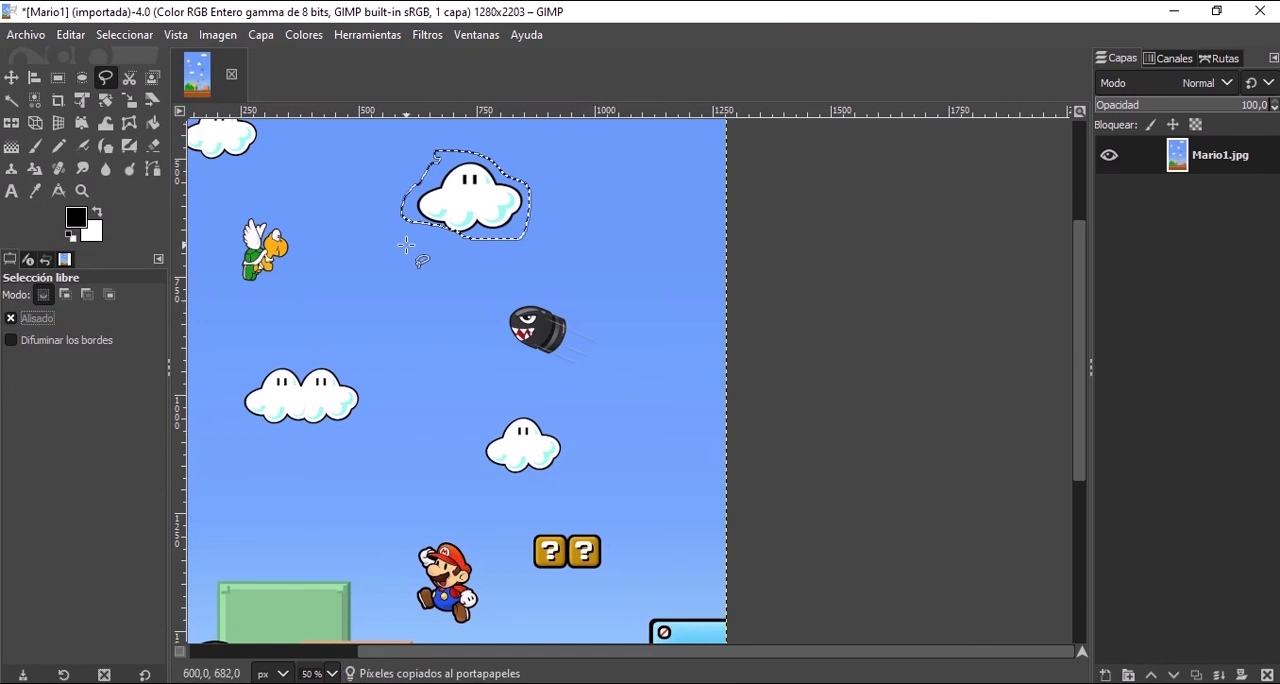
key("ctrl+v")
left_click_drag(493, 209, 372, 394)
scroll(287, 388, "up", 4, "ctrl")
scroll(287, 388, "up", 1, "ctrl")
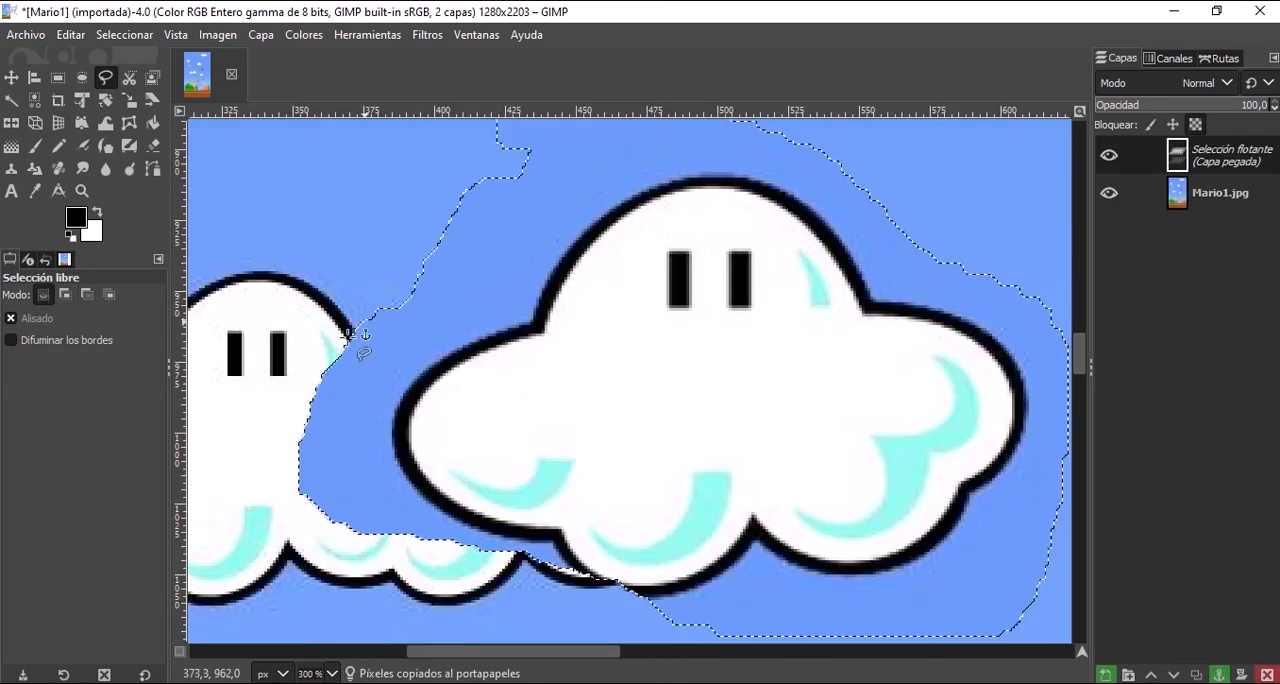
scroll(333, 387, "up", 2, "ctrl")
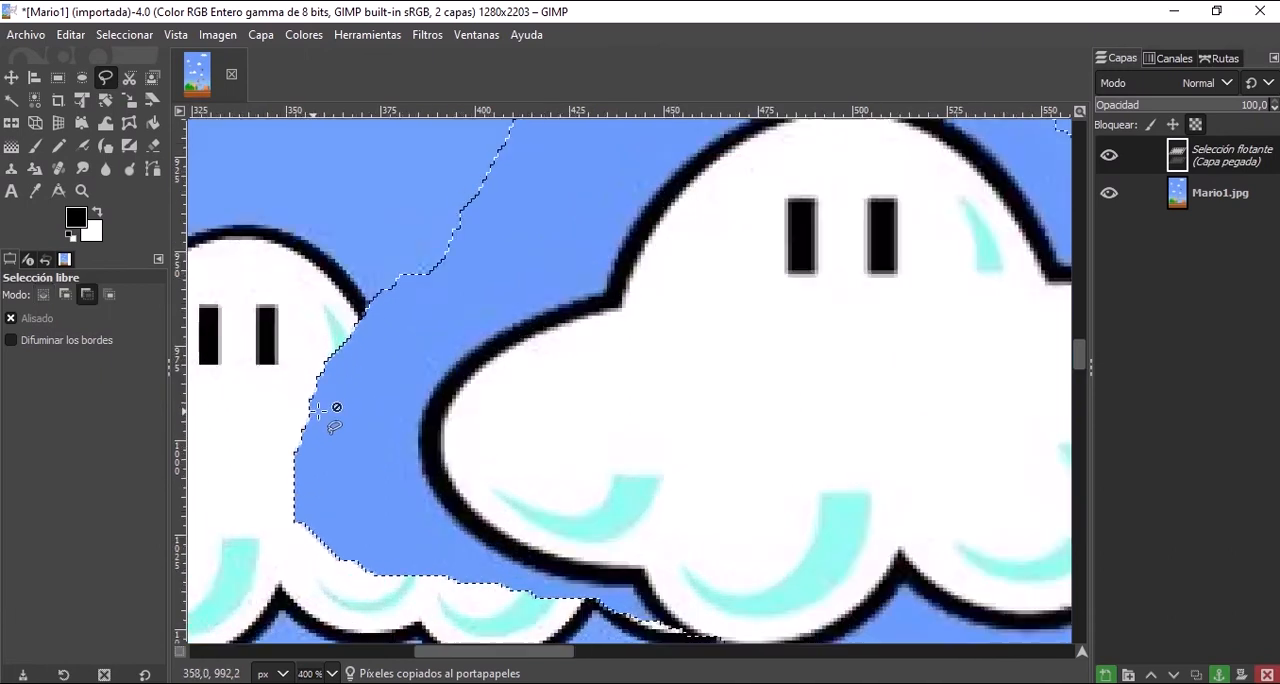
Turn off Alisado for the free selection and anchor the floating cloud onto the image.
scroll(325, 338, "down", 7, "ctrl")
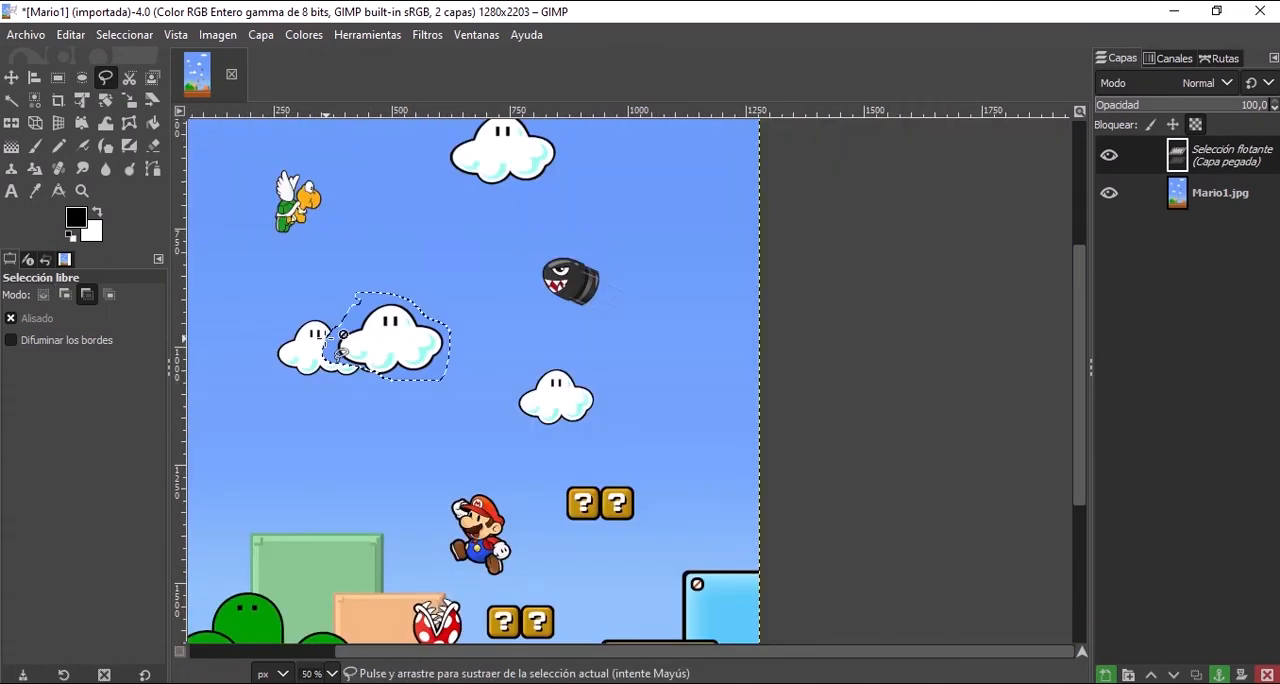
left_click(40, 318)
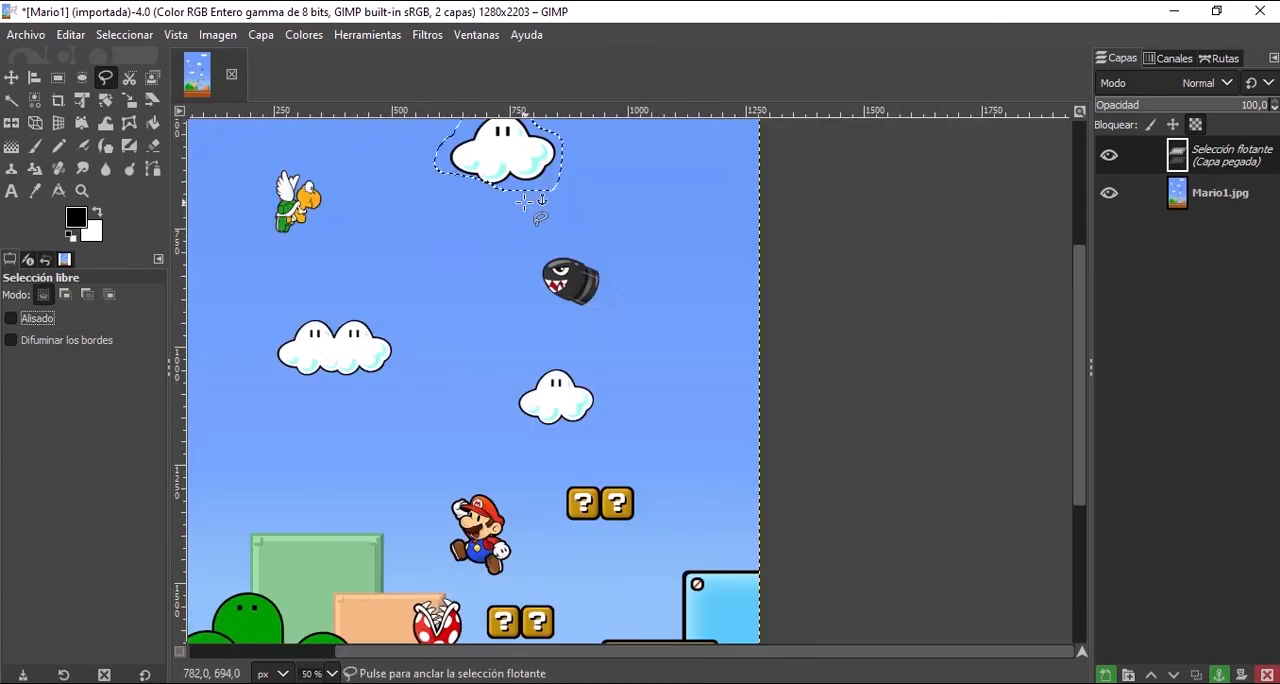
left_click(455, 237)
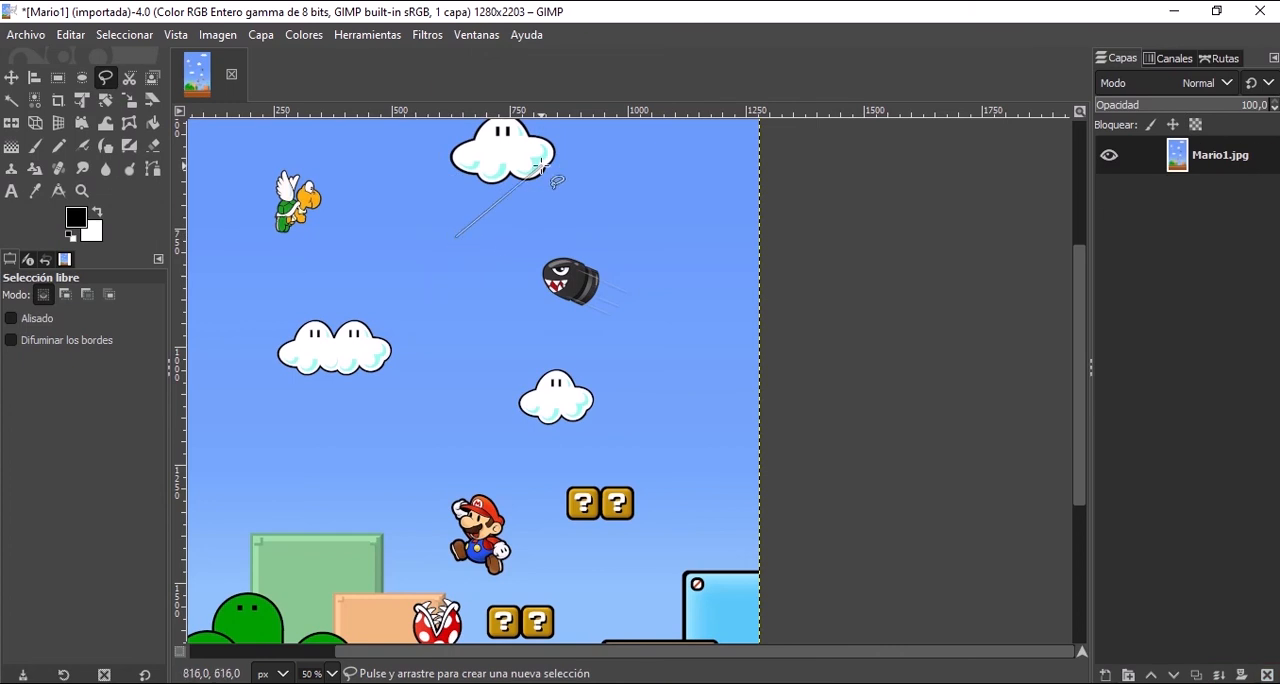
Draw a closed freehand selection around most of the upper-centre cloud, excluding its right end, with Alisado off.
mouse_move(476, 210)
left_mouse_down()
mouse_move(444, 192)
mouse_move(430, 130)
mouse_move(518, 122)
mouse_move(538, 157)
mouse_move(474, 217)
left_mouse_up()
key("Return")
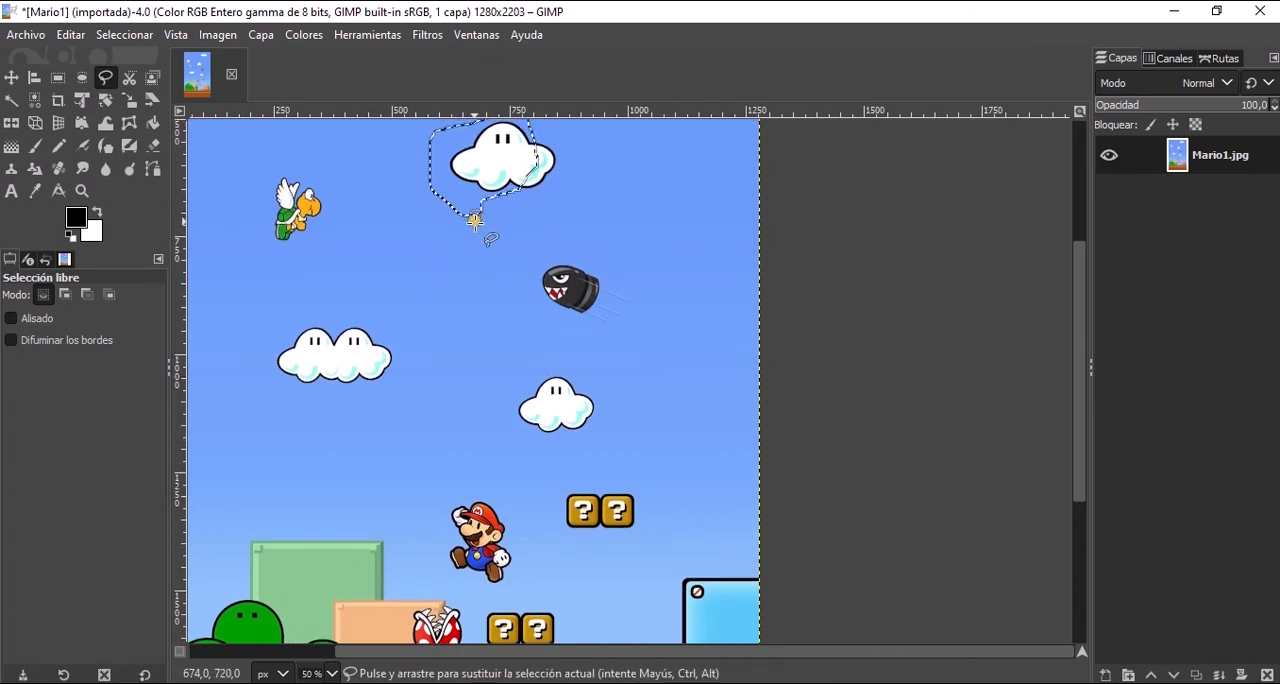
key("ctrl+x")
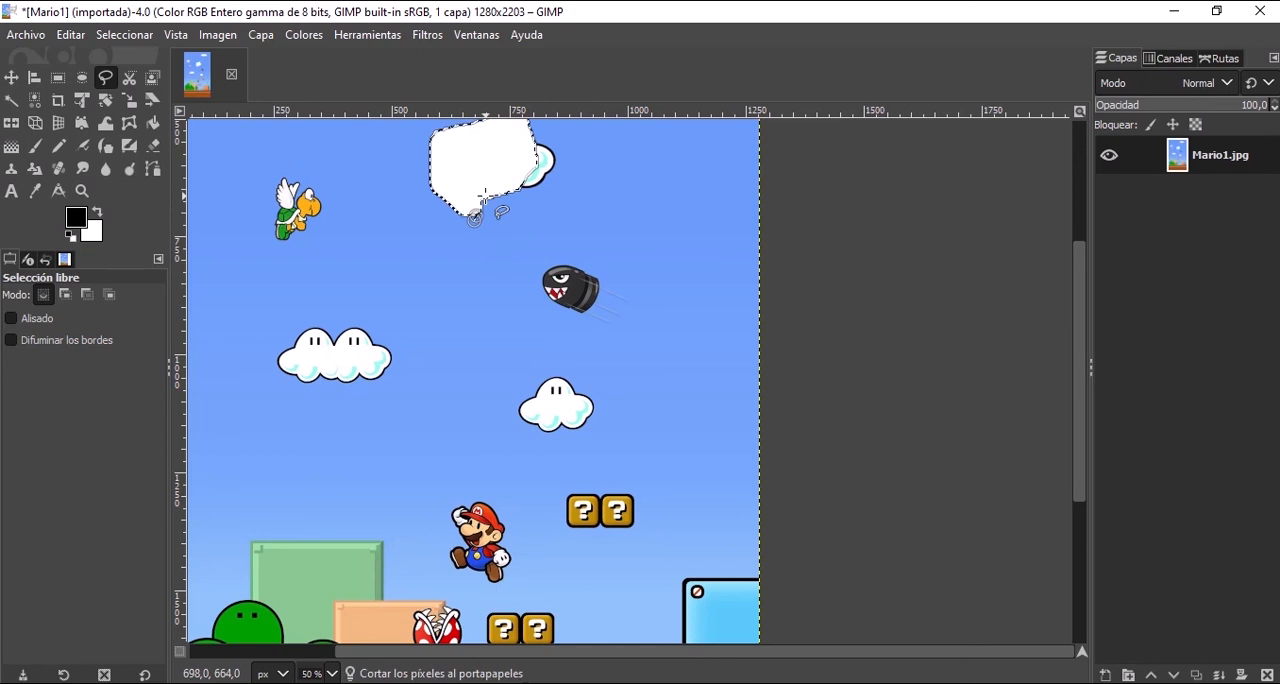
key("ctrl+c")
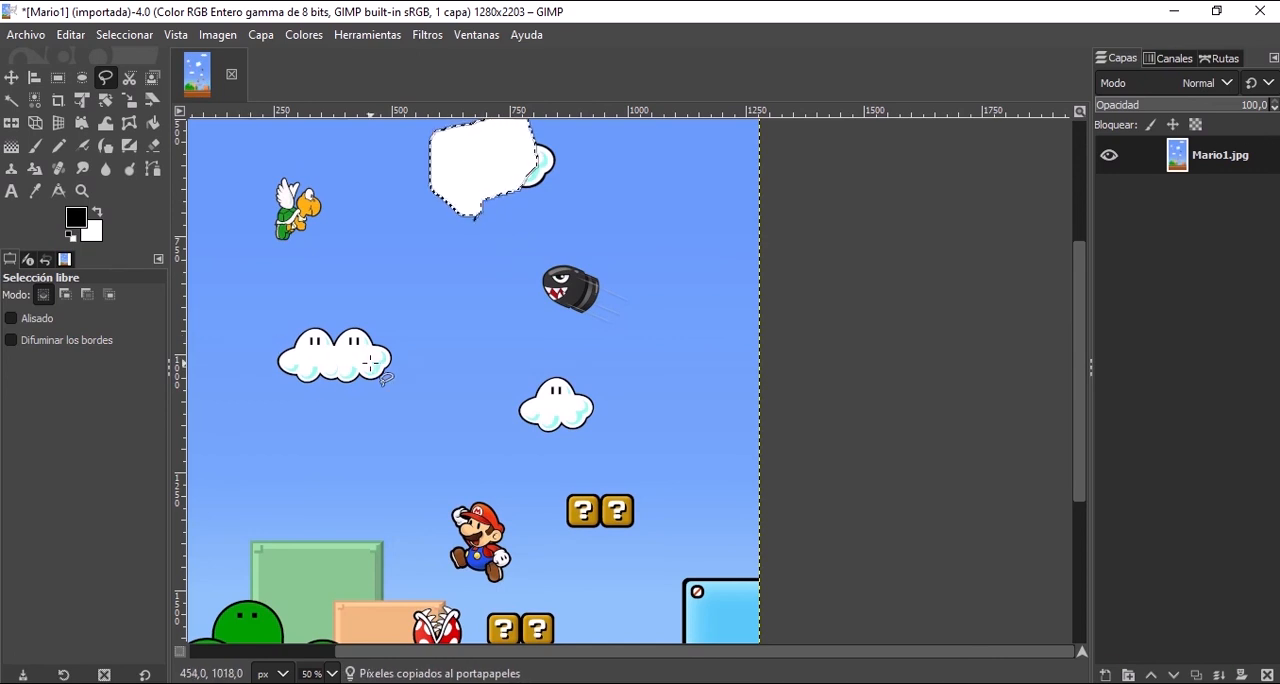
key("ctrl+v")
key("ctrl+z")
key("ctrl+z")
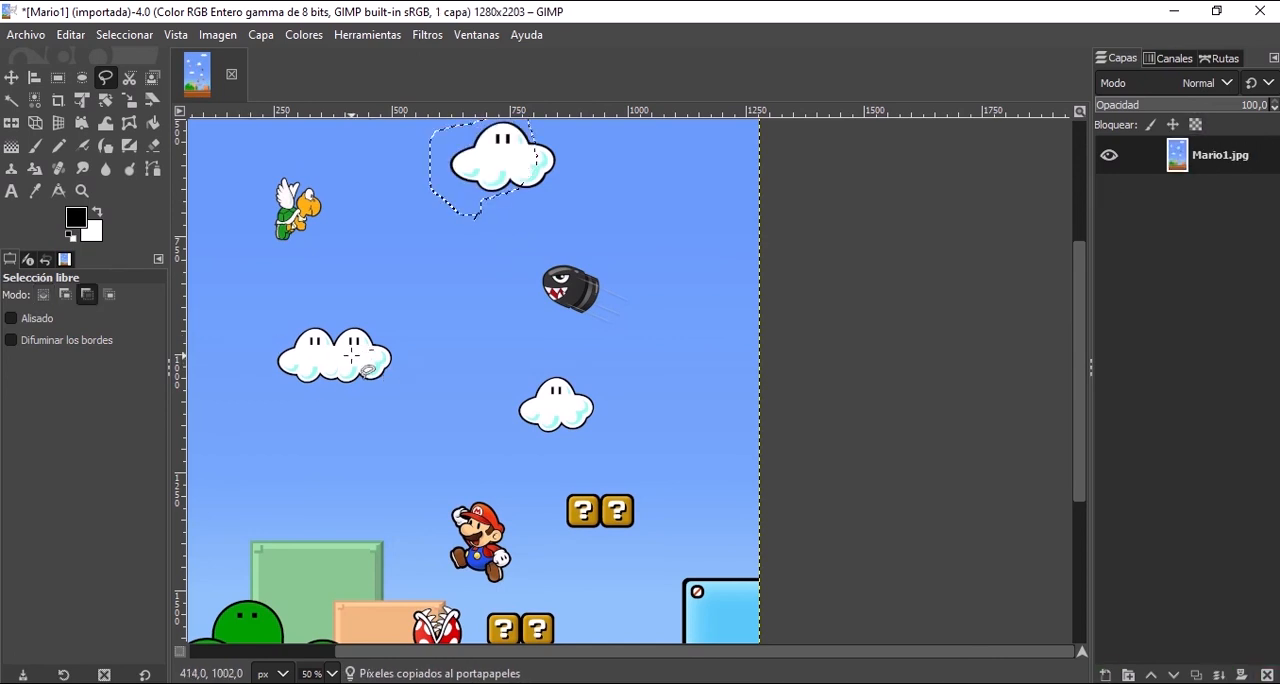
Copy and paste the selected cloud piece, move it over the double cloud's right half, and inspect its unsmoothed cut edge.
key("ctrl+v")
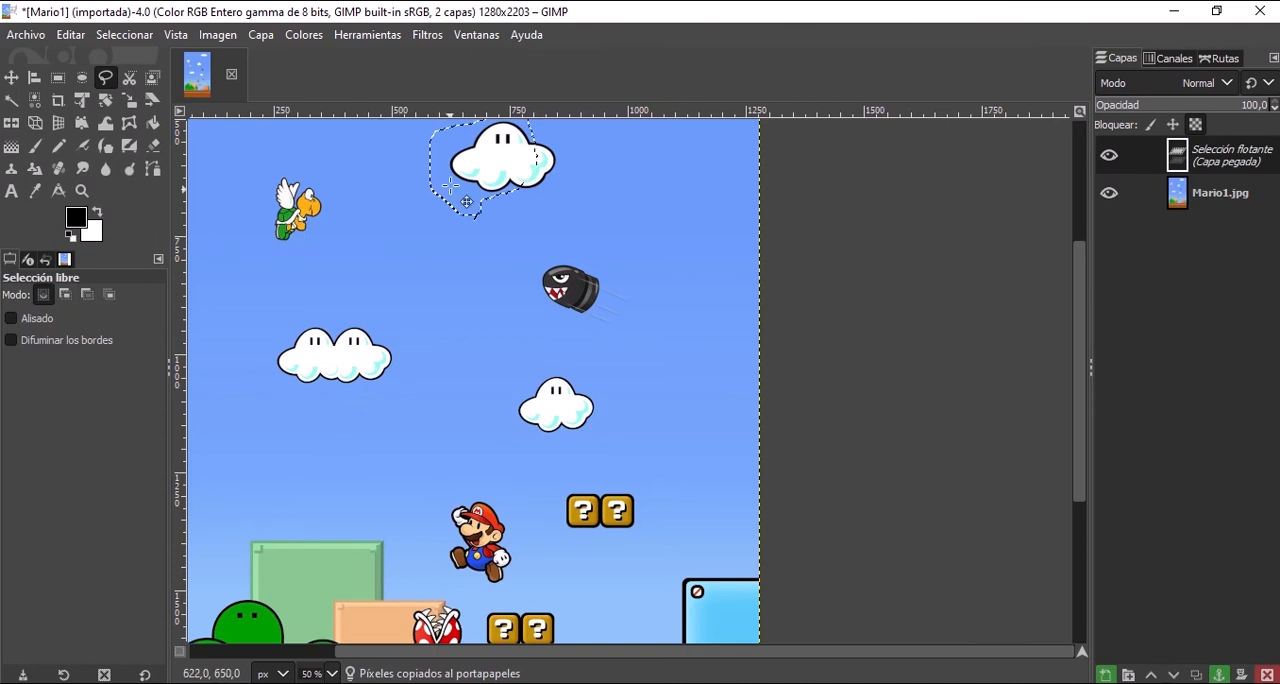
left_click_drag(467, 202, 376, 362)
scroll(320, 351, "up", 4)
scroll(228, 370, "up", 3)
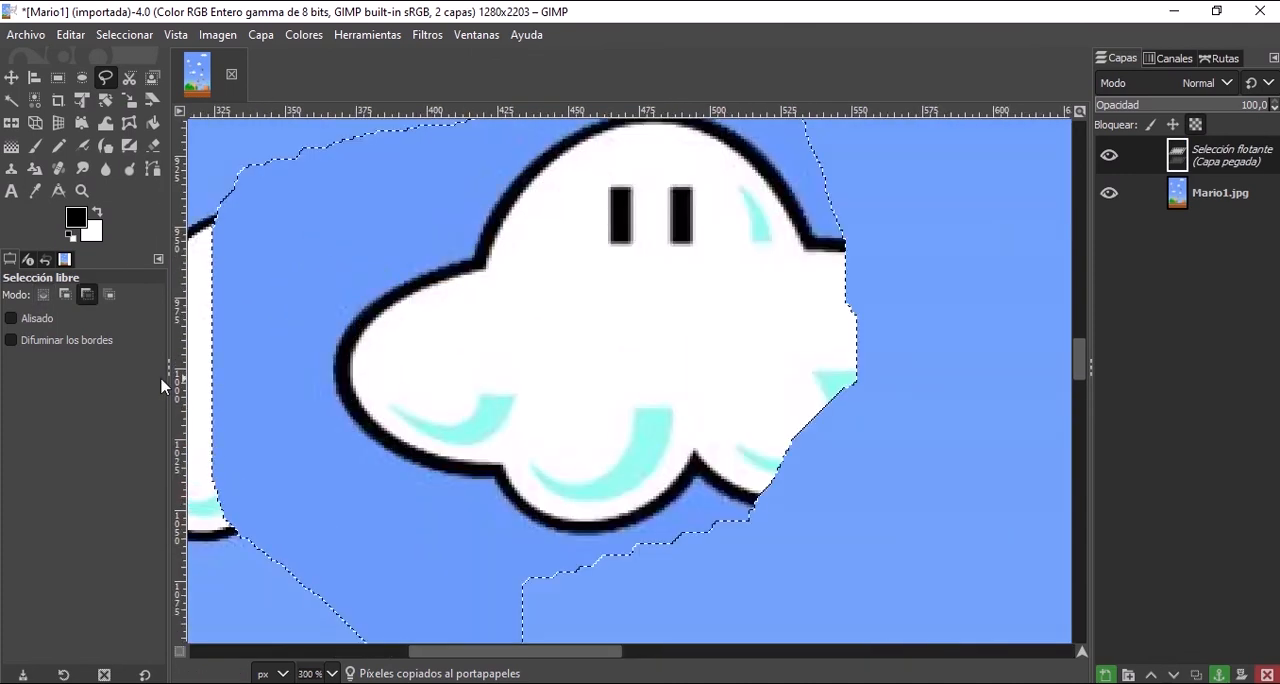
scroll(210, 371, "down", 4)
scroll(240, 245, "up", 3)
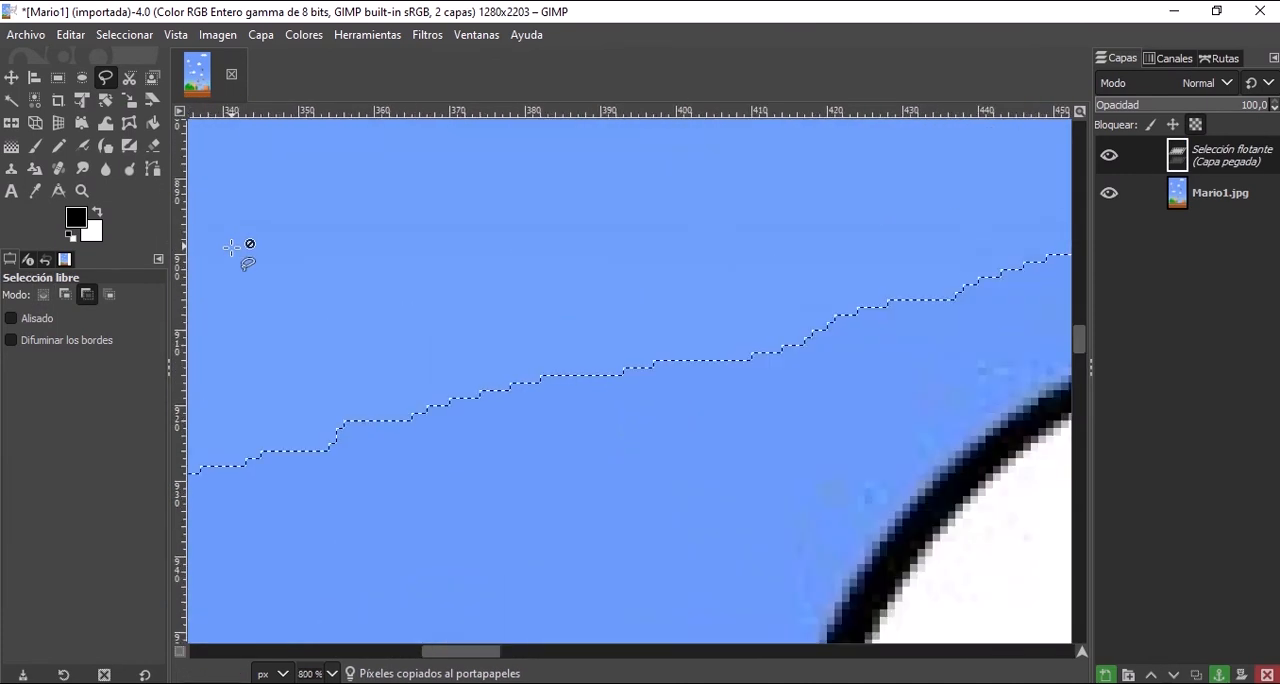
scroll(268, 295, "down", 6)
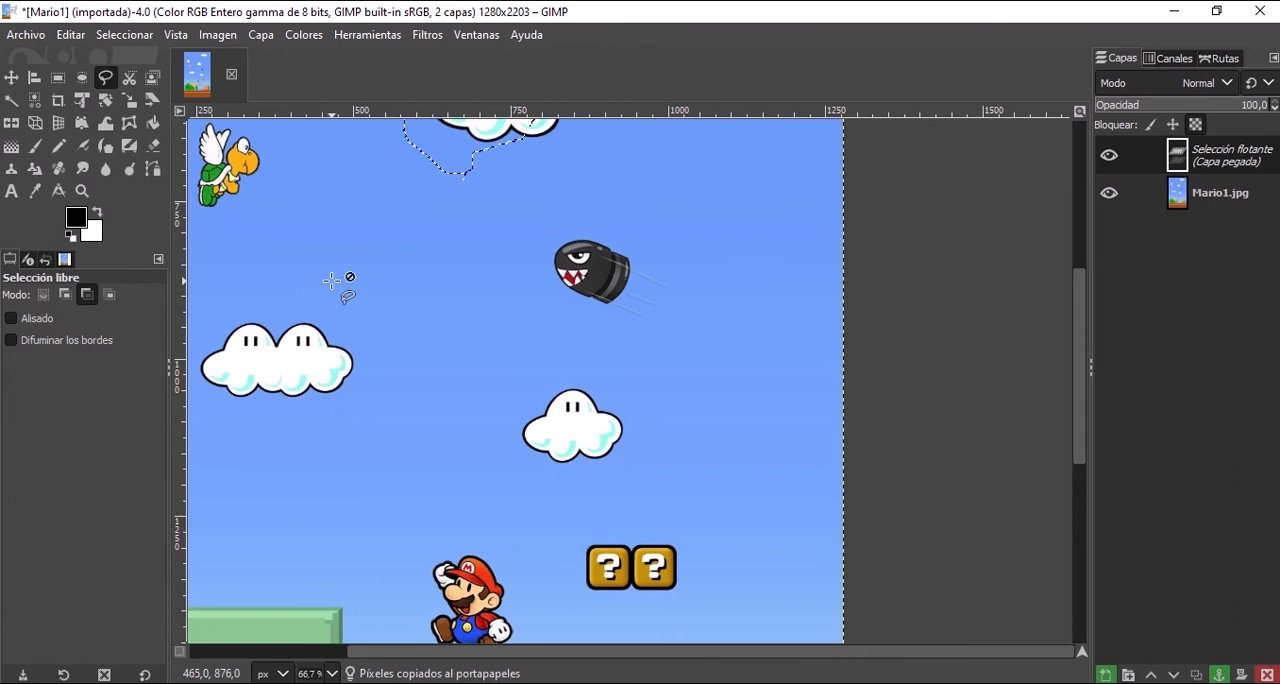
Anchor the floating cloud piece to the Mario1.jpg layer at the upper-centre cloud.
scroll(343, 286, "down", 4)
scroll(420, 286, "up", 4)
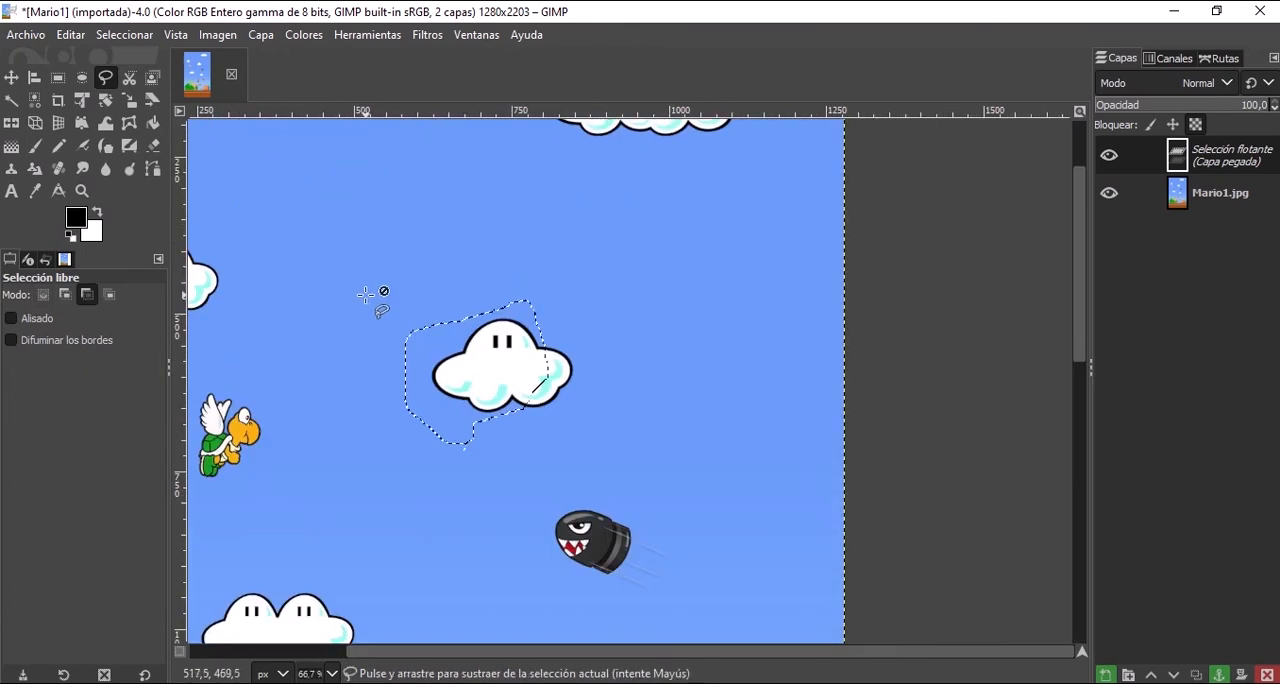
scroll(371, 294, "down", 4)
scroll(277, 386, "up", 3)
scroll(240, 222, "up", 1)
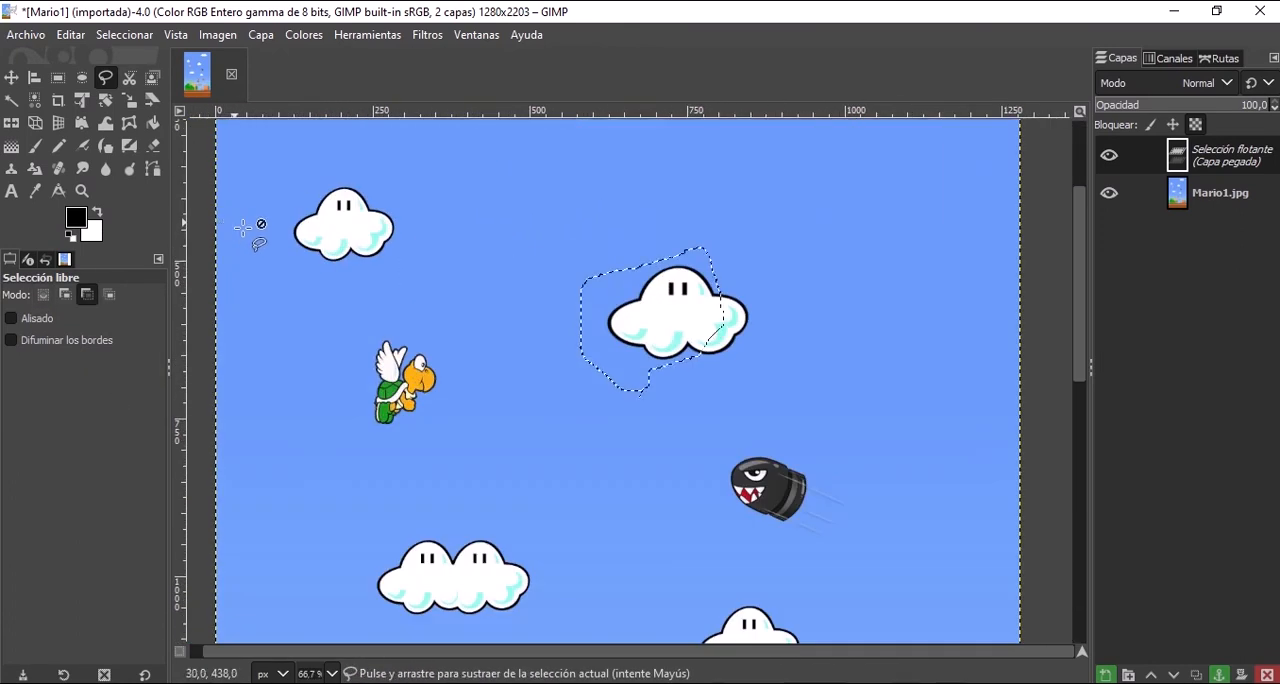
scroll(284, 372, "down", 4)
scroll(280, 386, "up", 4)
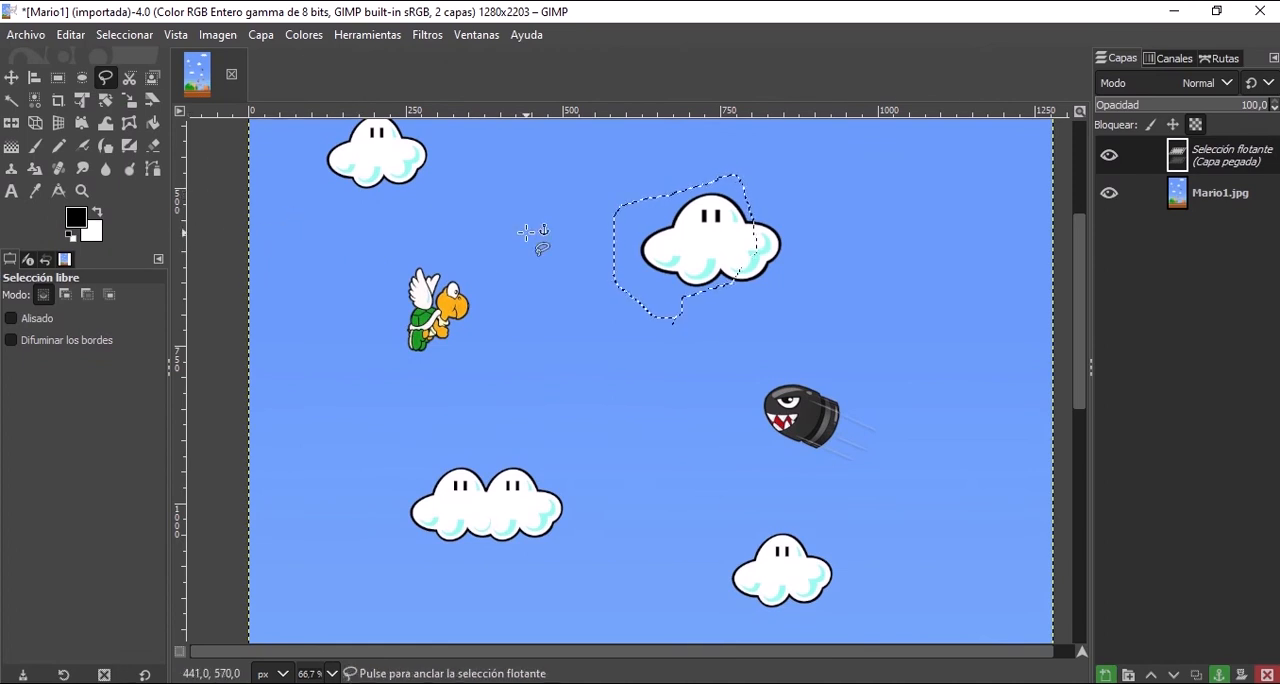
key("ctrl+h")
Draw a closed freehand selection around the winged turtle, and copy it with Alisado turned on.
scroll(537, 257, "down", 2)
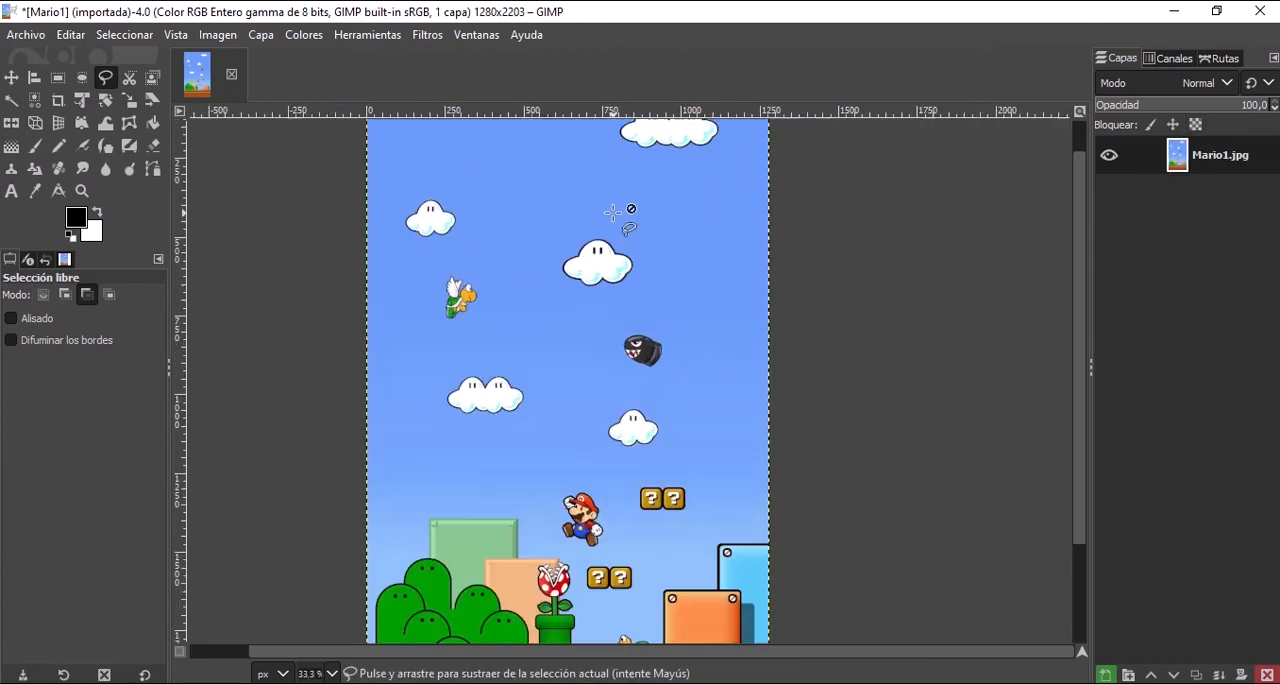
scroll(226, 300, "up", 1)
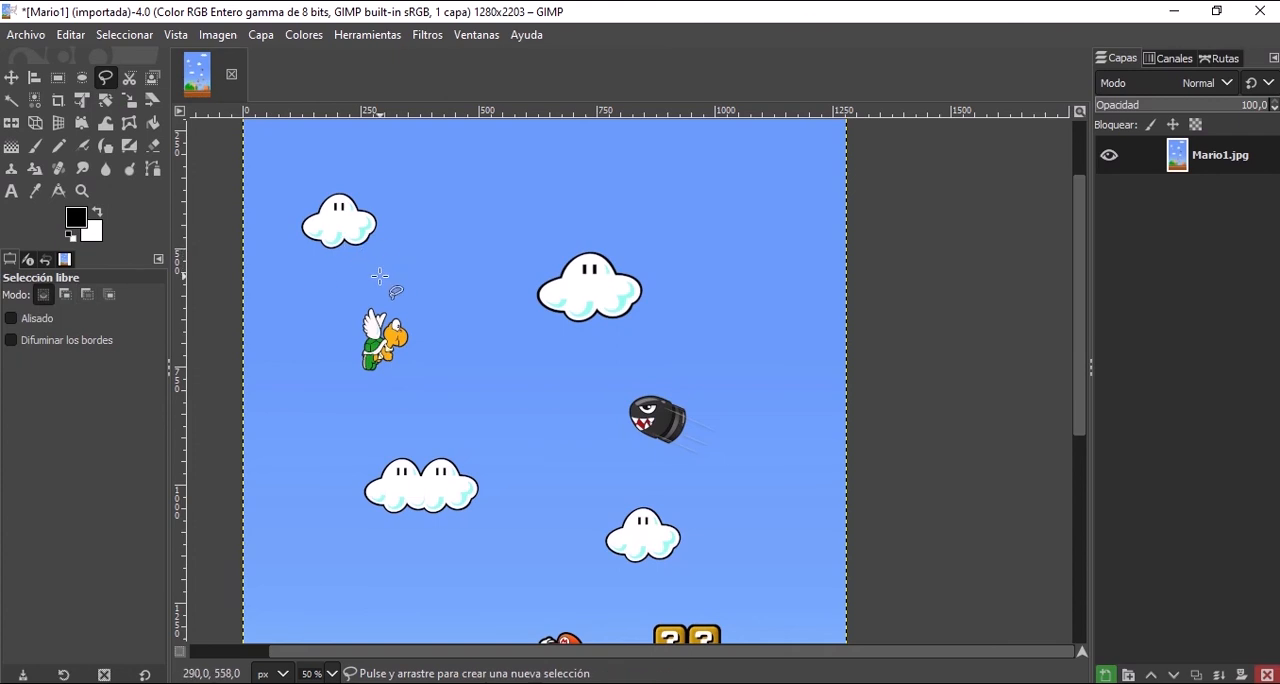
scroll(374, 278, "up", 1)
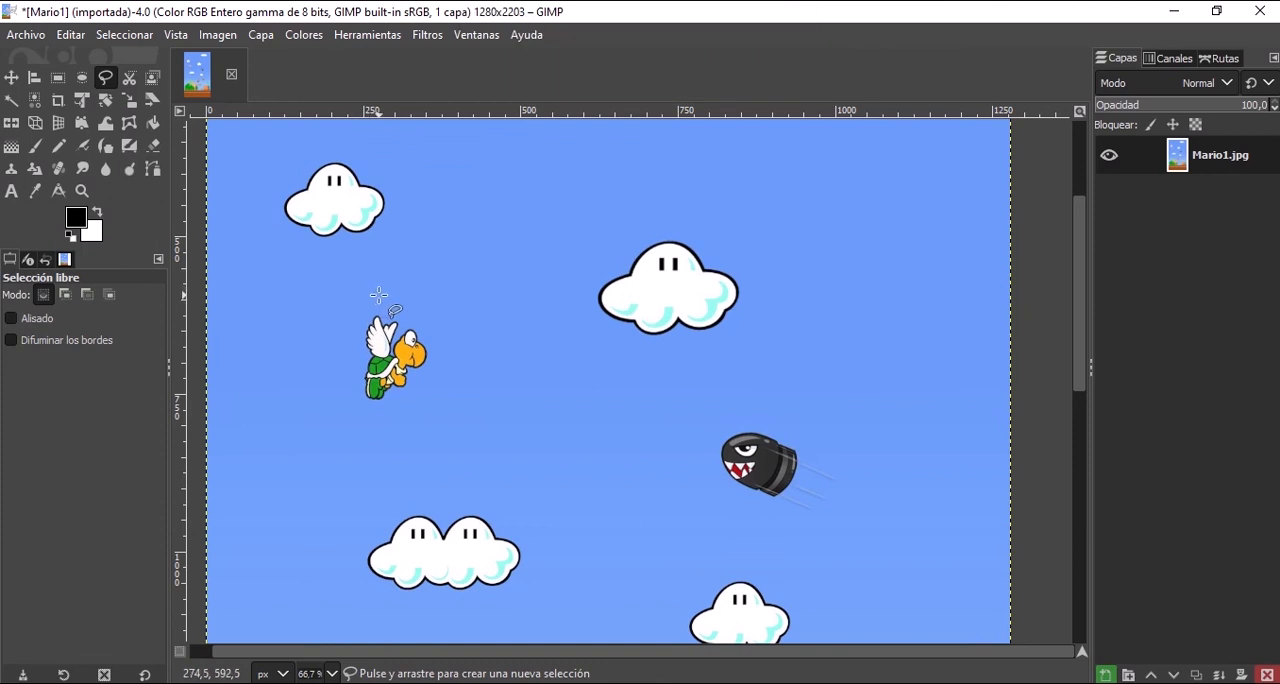
mouse_move(378, 295)
left_mouse_down()
mouse_move(433, 326)
mouse_move(446, 368)
mouse_move(416, 413)
mouse_move(360, 421)
mouse_move(340, 399)
mouse_move(376, 297)
left_mouse_up()
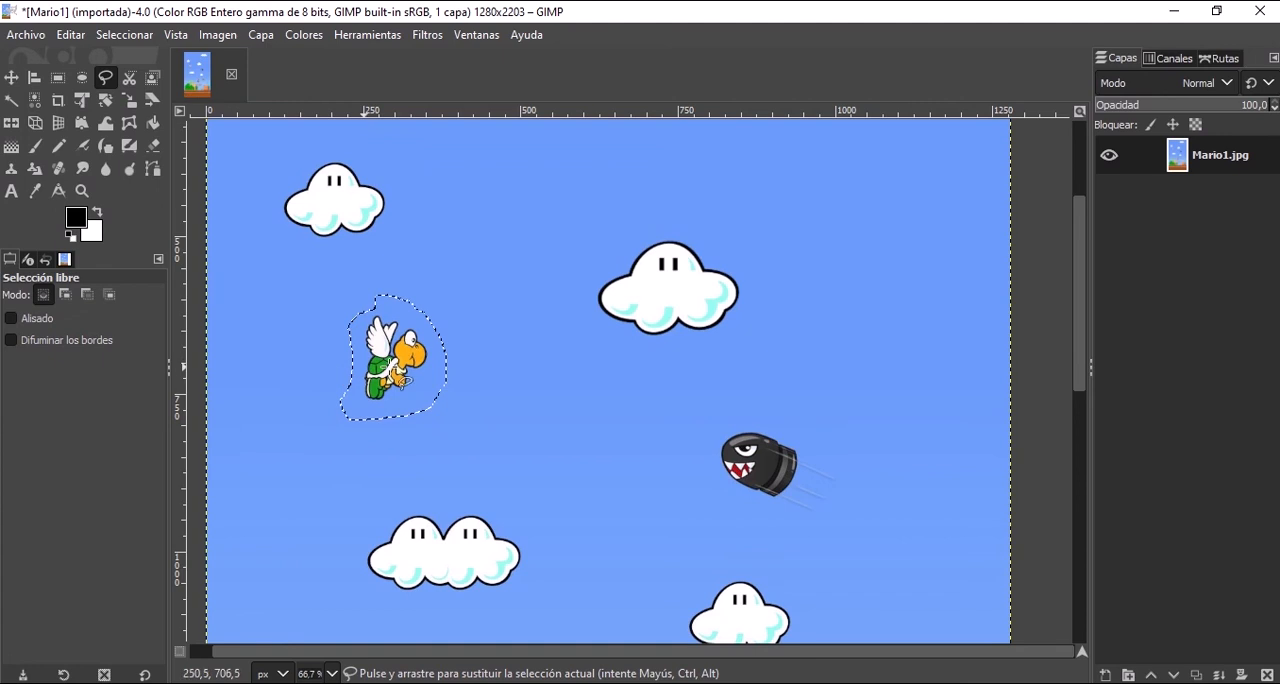
left_click(40, 320)
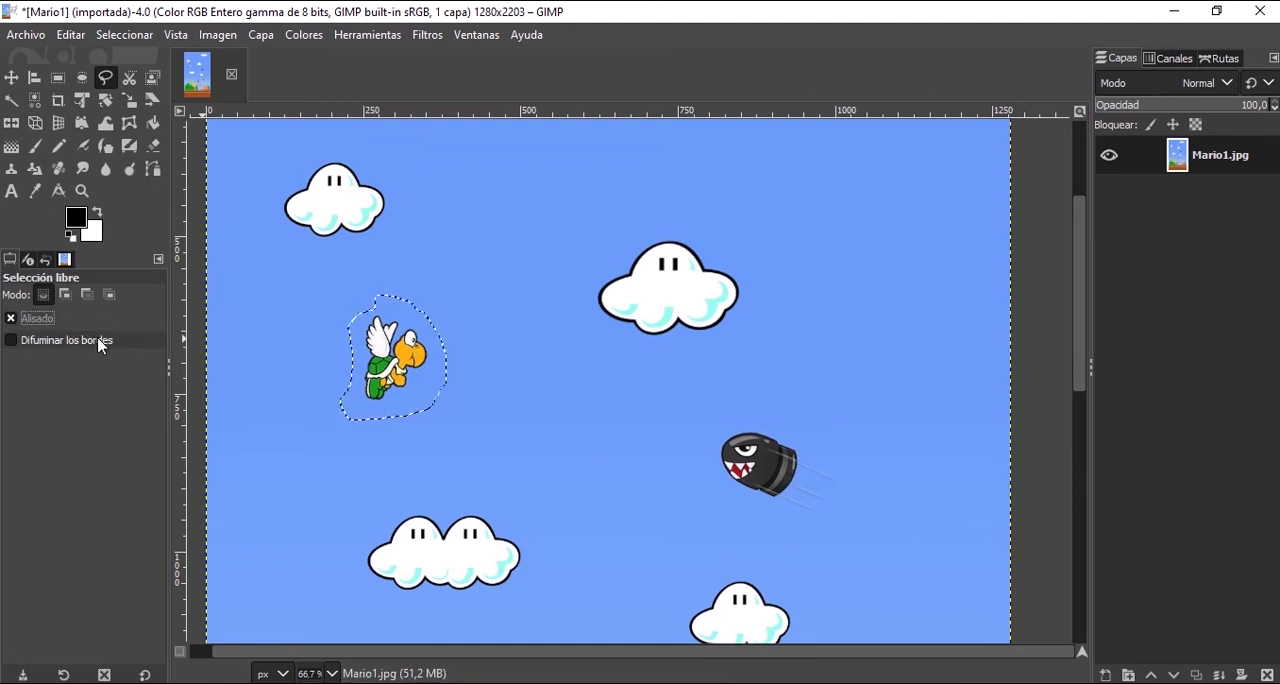
key("ctrl+c")
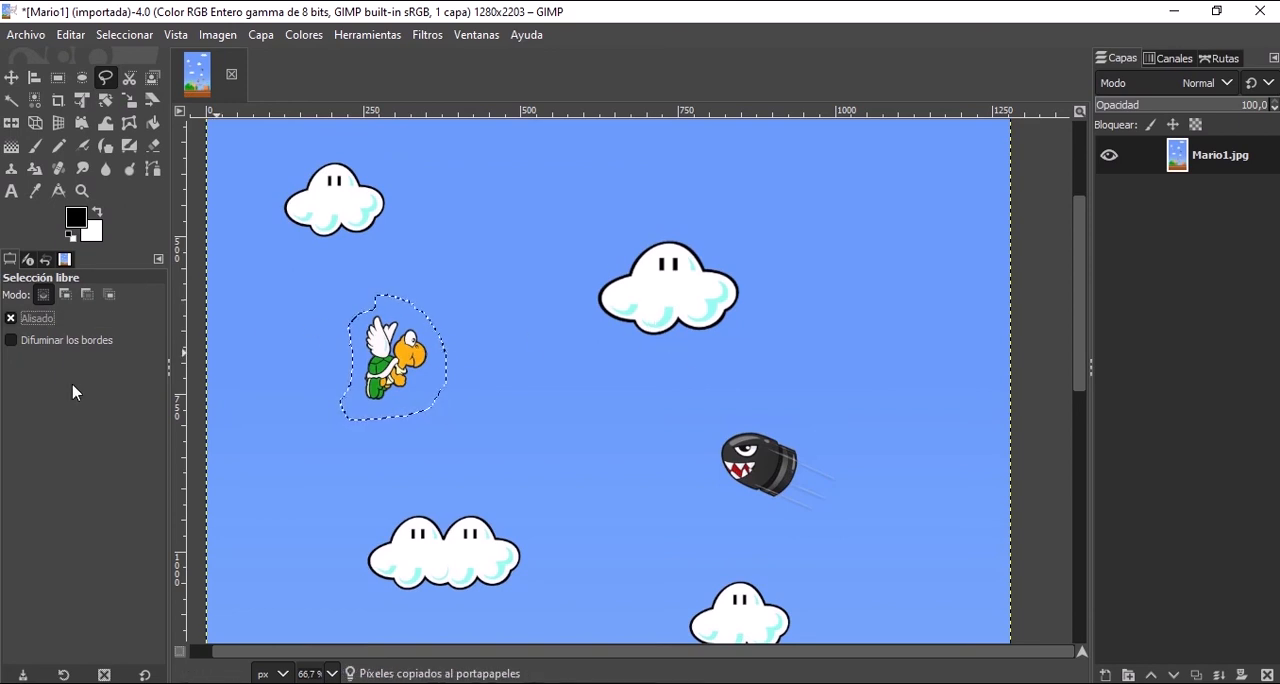
With Difuminar los bordes enabled, add a closed freehand selection around the upper-centre cloud, and set the feather radius to 30.4.
left_click(66, 342)
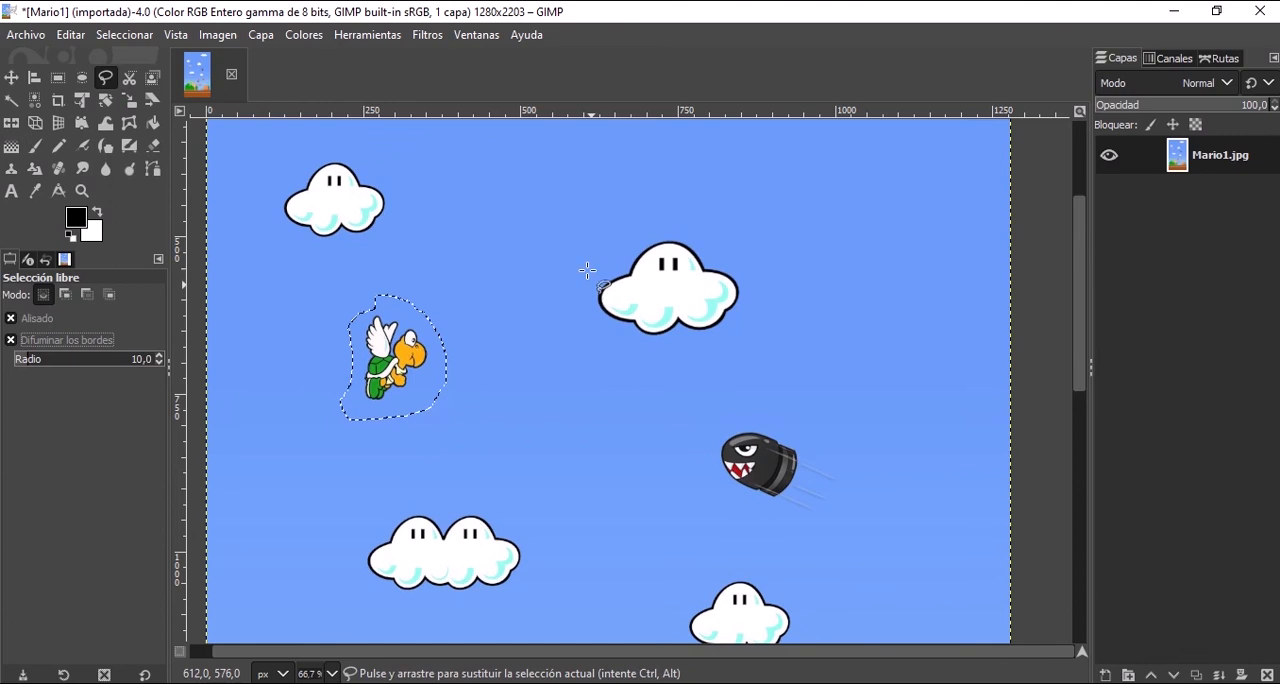
mouse_move(580, 252)
left_mouse_down()
mouse_move(610, 313)
mouse_move(636, 331)
mouse_move(724, 323)
mouse_move(741, 245)
mouse_move(583, 214)
mouse_move(590, 265)
left_mouse_up()
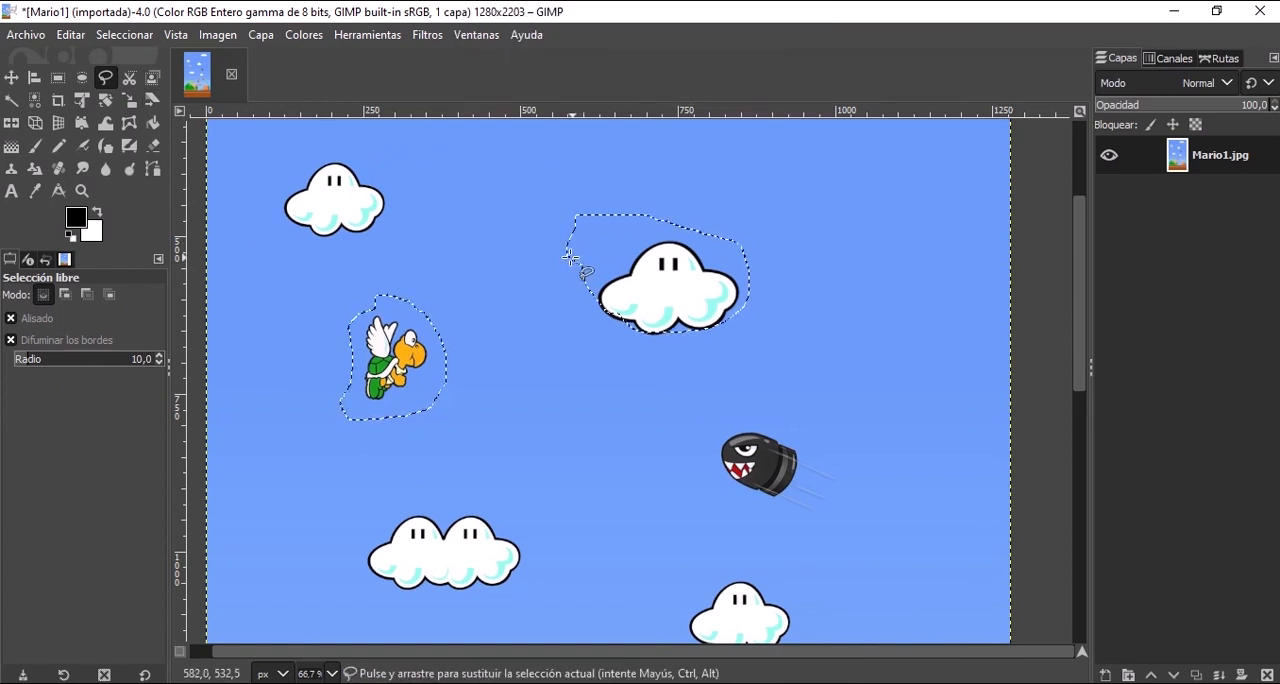
left_click(58, 364)
mouse_move(57, 364)
left_mouse_down()
mouse_move(41, 366)
mouse_move(57, 364)
left_mouse_up()
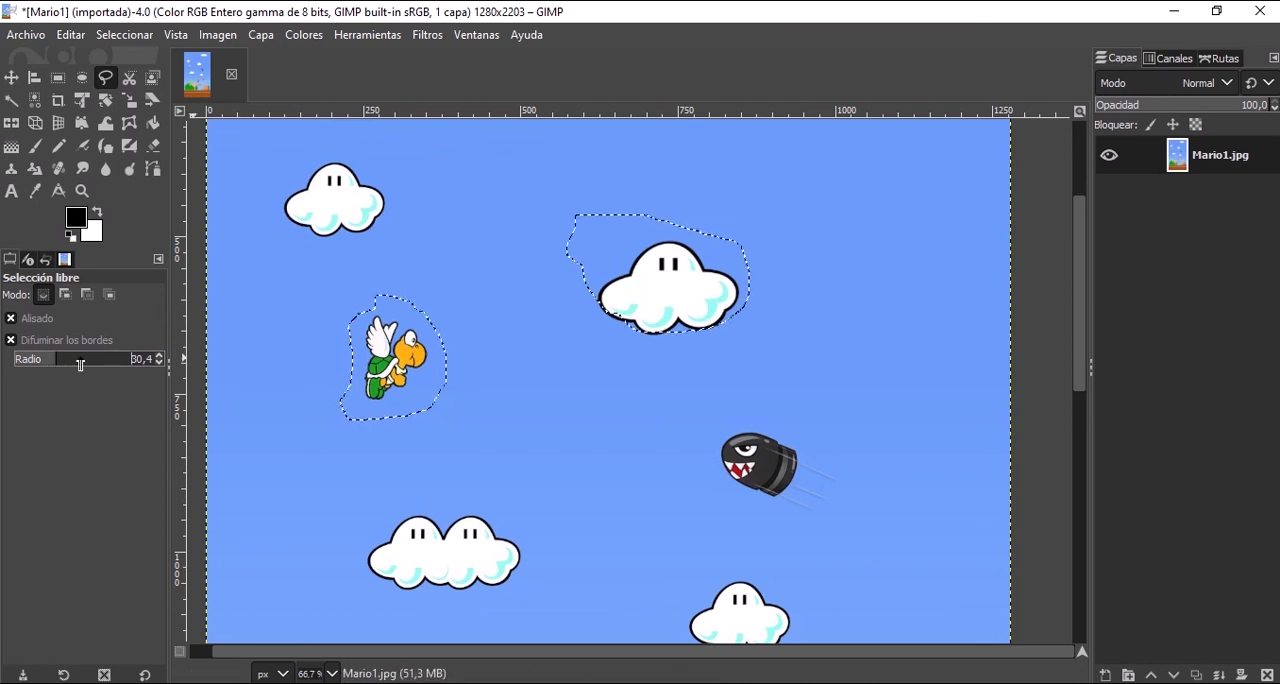
Reset the options of both the free selection and rectangular selection tools to their default values.
left_click(144, 676)
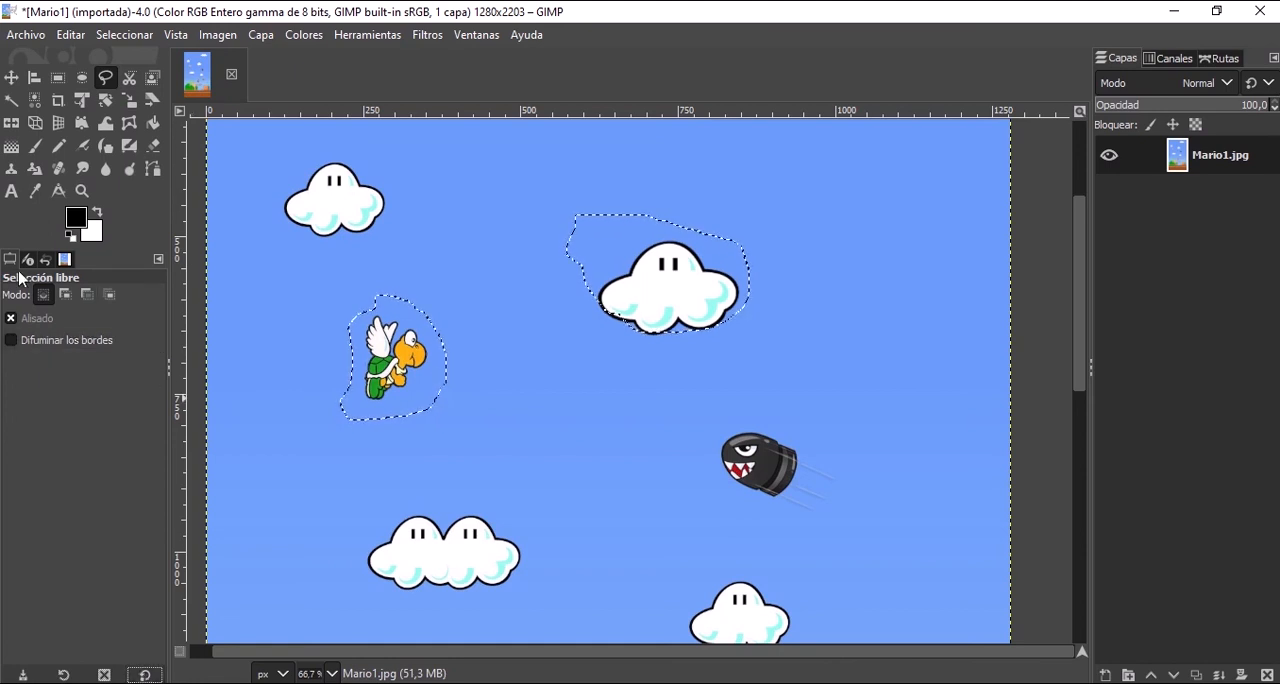
left_click(58, 77)
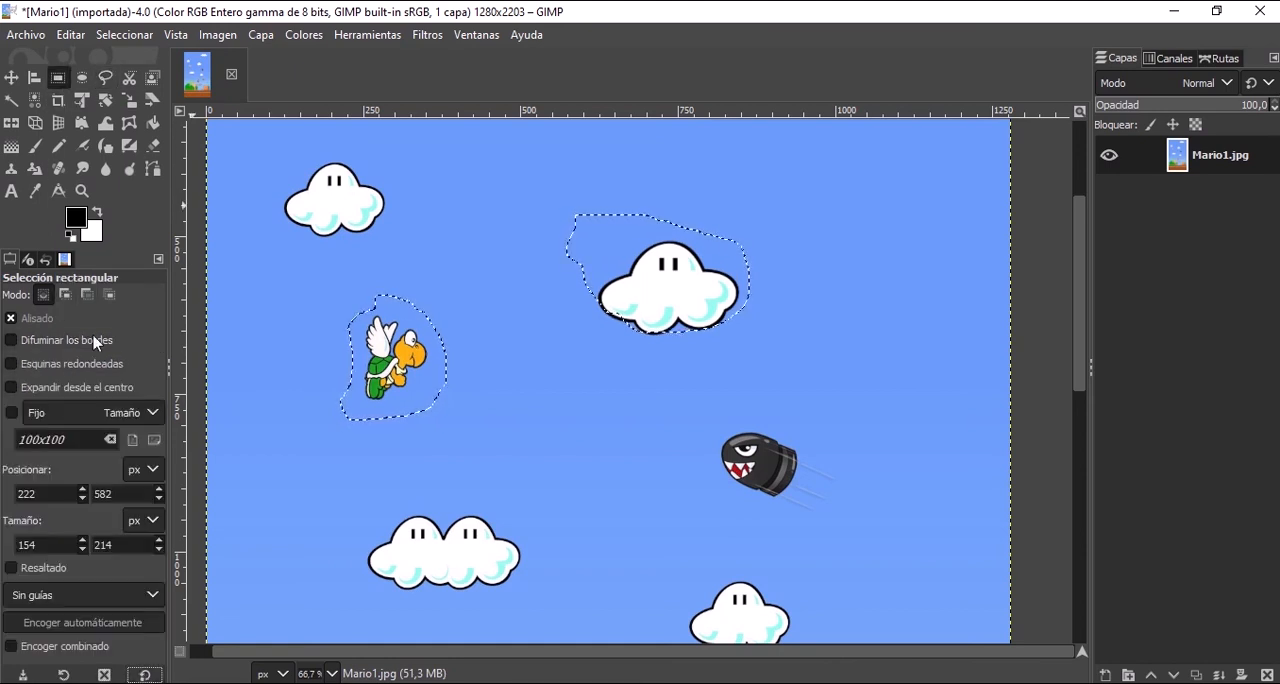
left_click(145, 675)
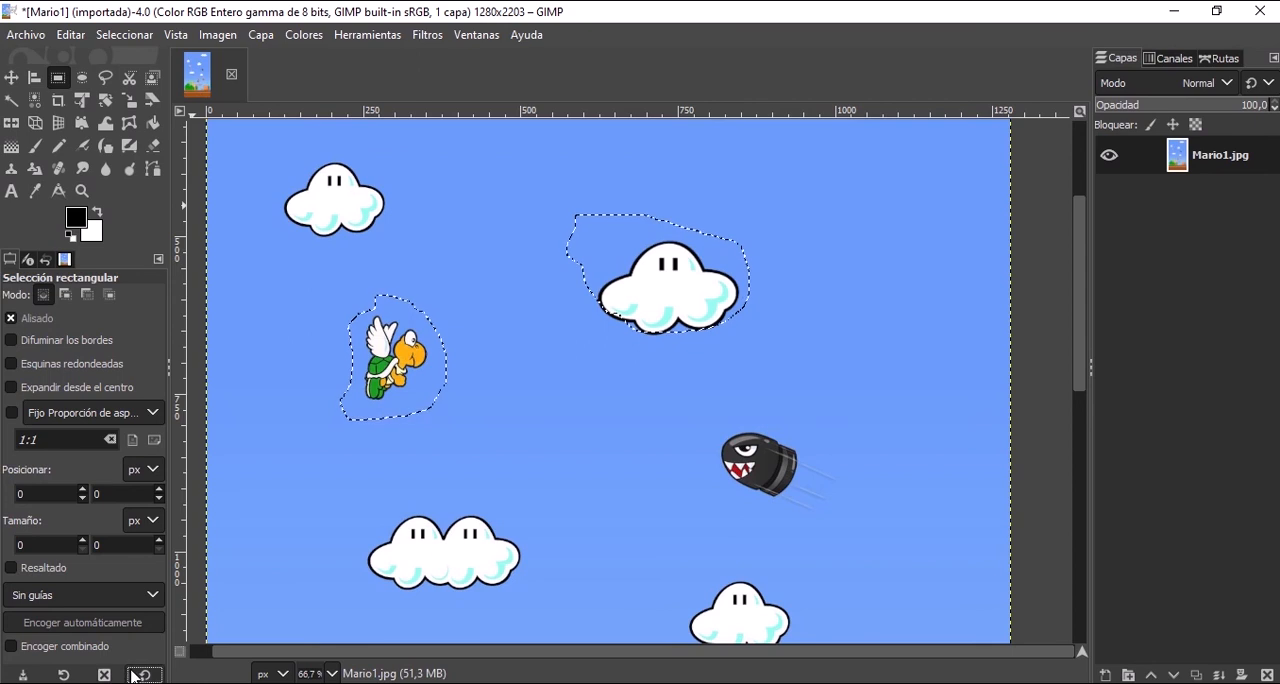
View the saved presets for the rectangular selection tool, and reset its options to the defaults again.
left_click(63, 677)
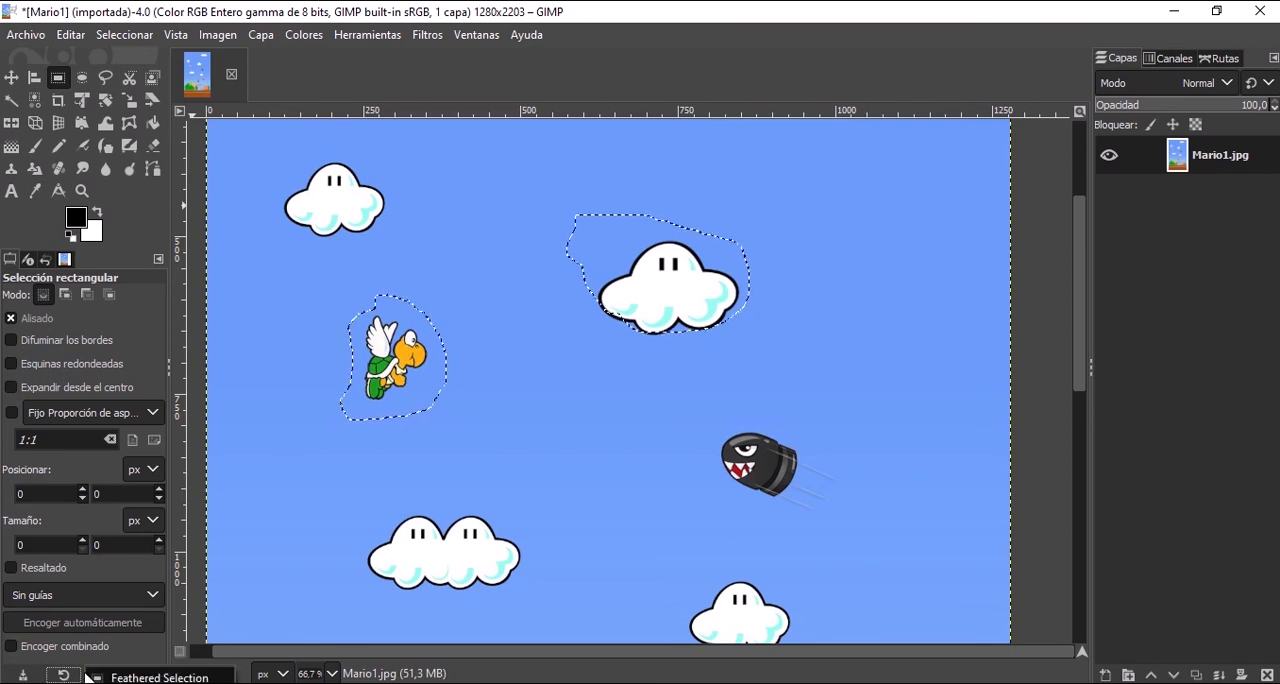
left_click(60, 678)
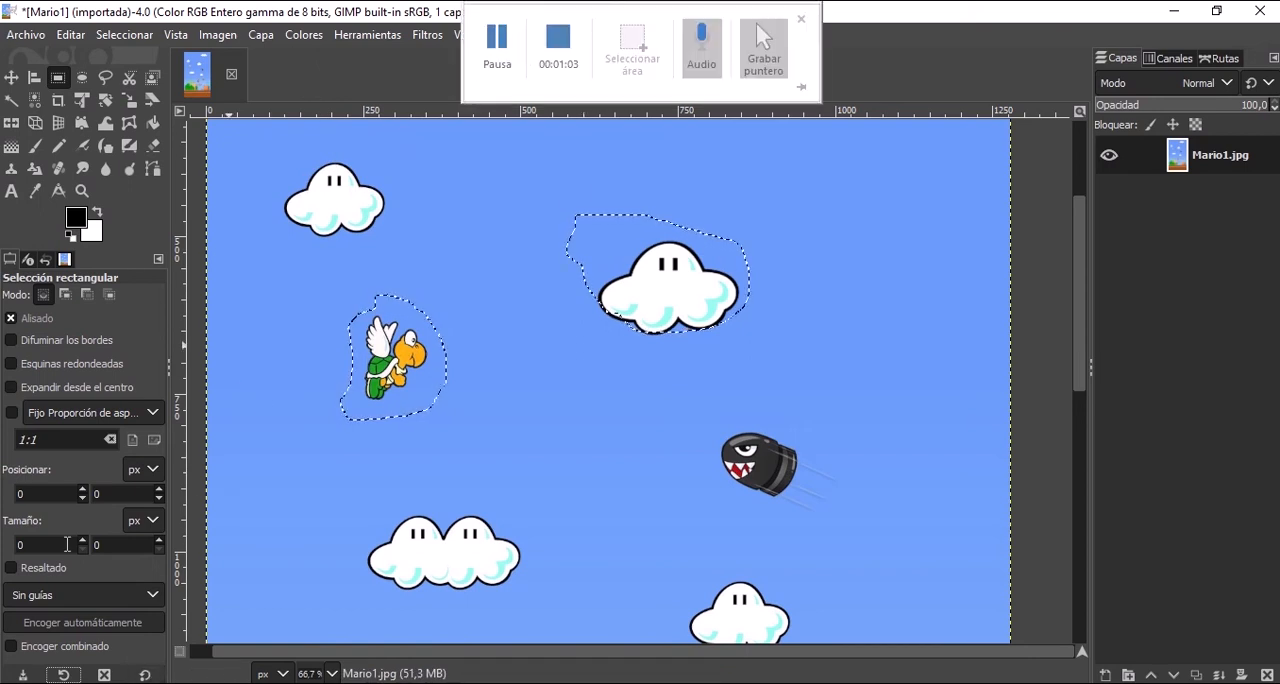
left_click(146, 675)
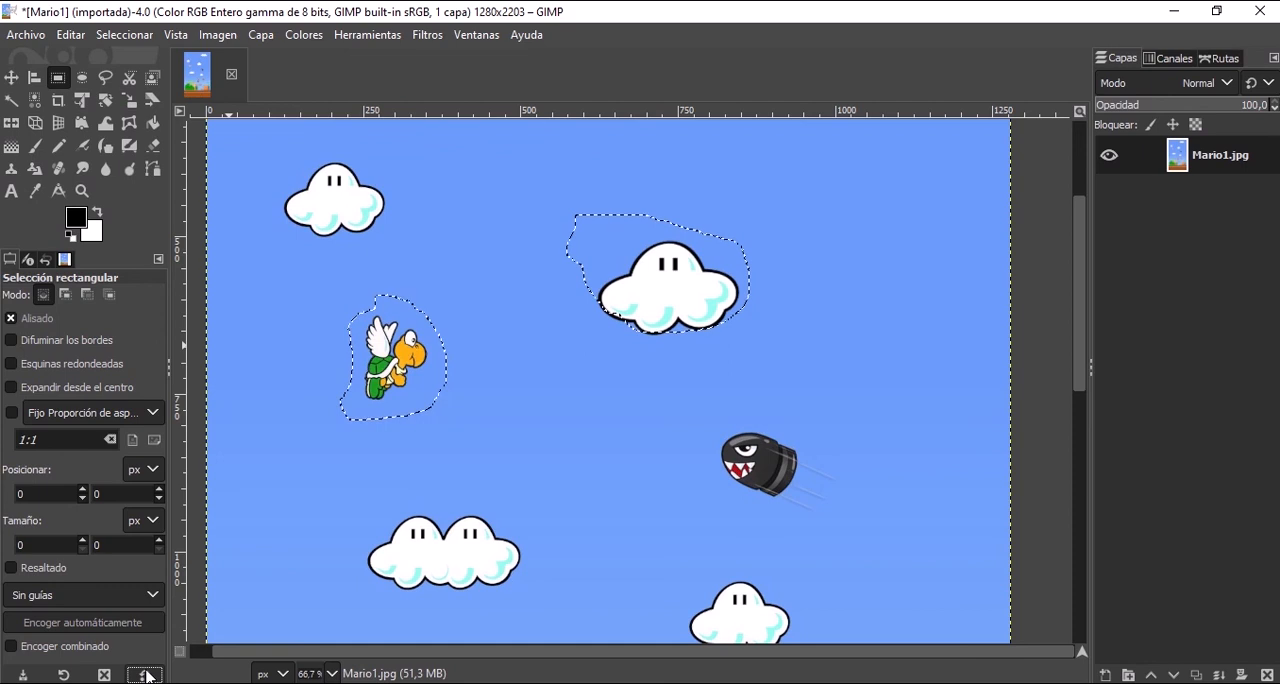
Start a scissors selection on the upper-left cloud, placing points over its dome and along the top of its right lobe.
left_click(130, 78)
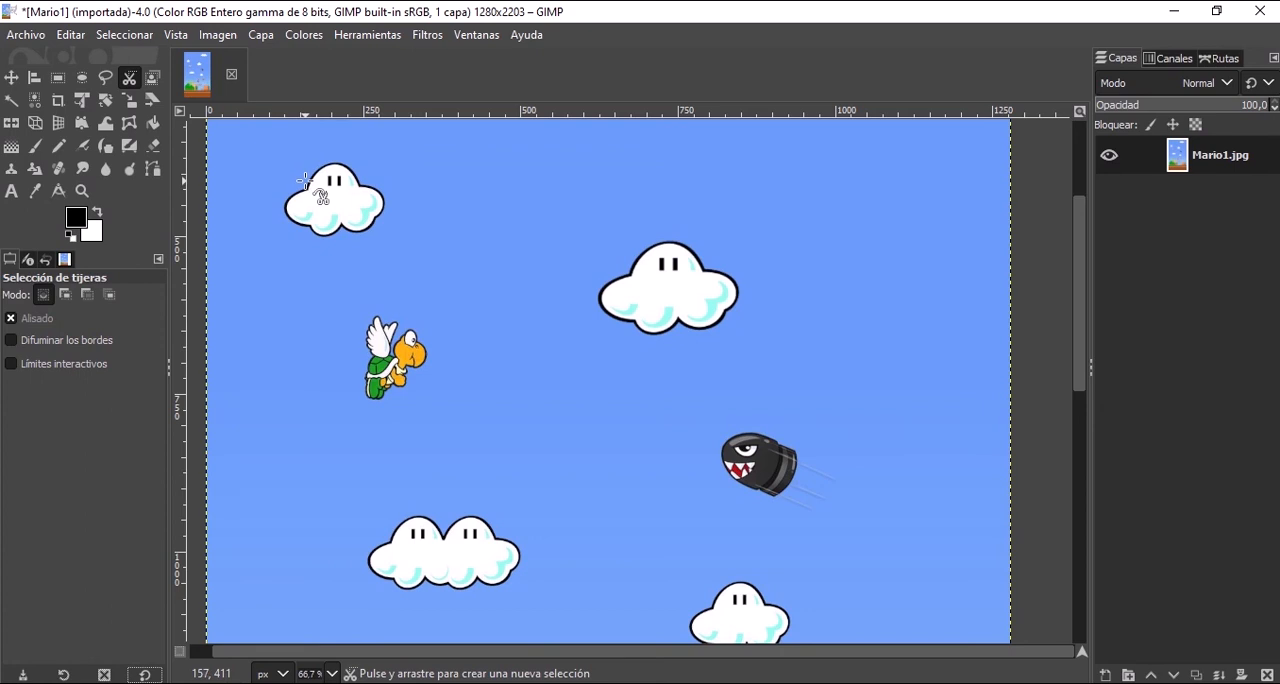
left_click(310, 178)
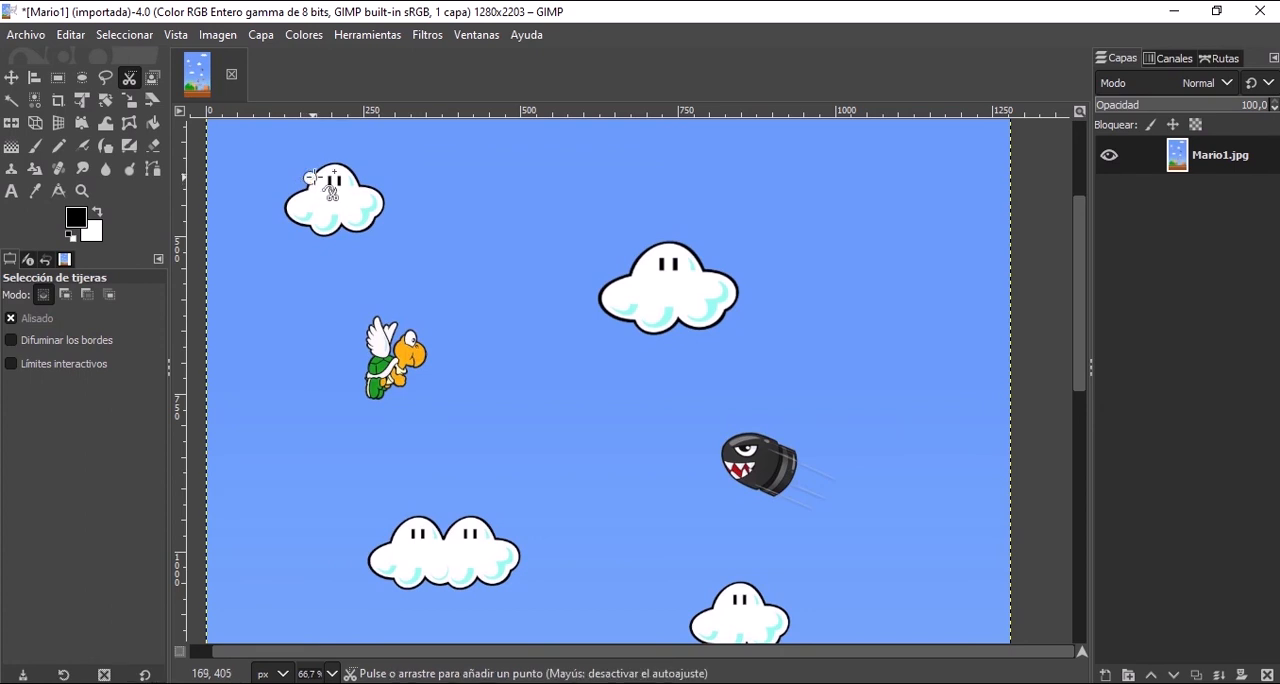
left_click(332, 161)
left_click(349, 169)
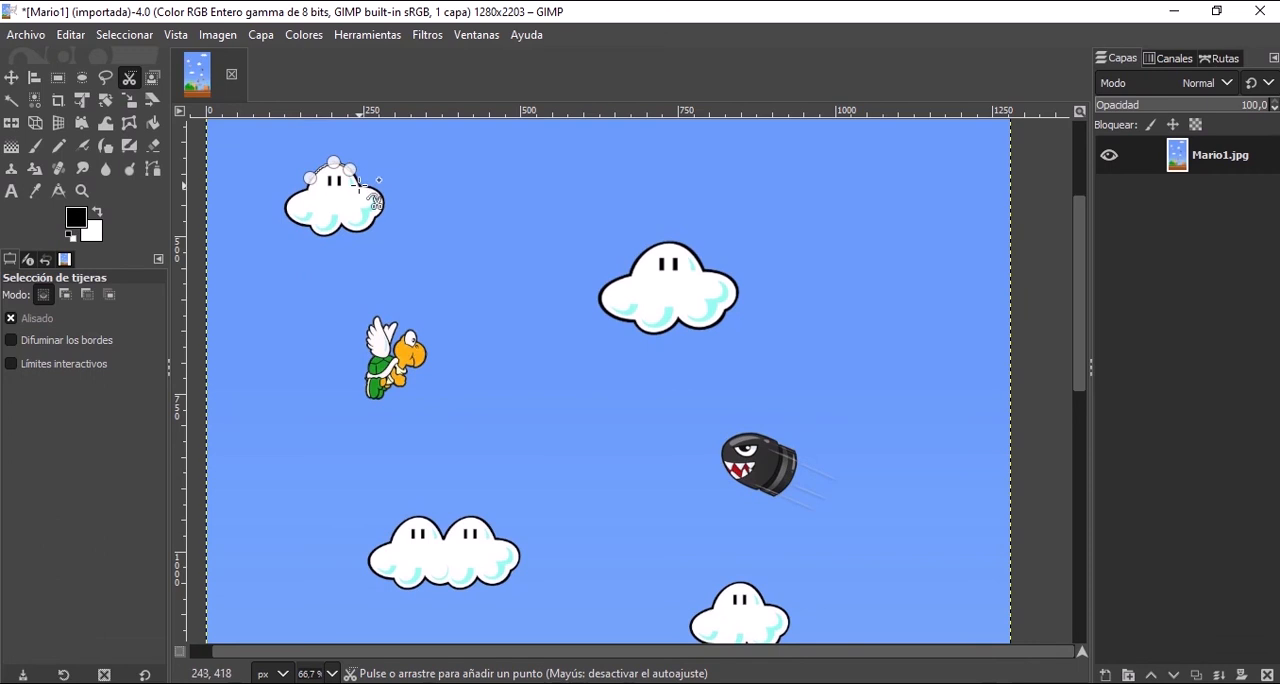
left_click(359, 185)
left_click(370, 188)
left_click(382, 191)
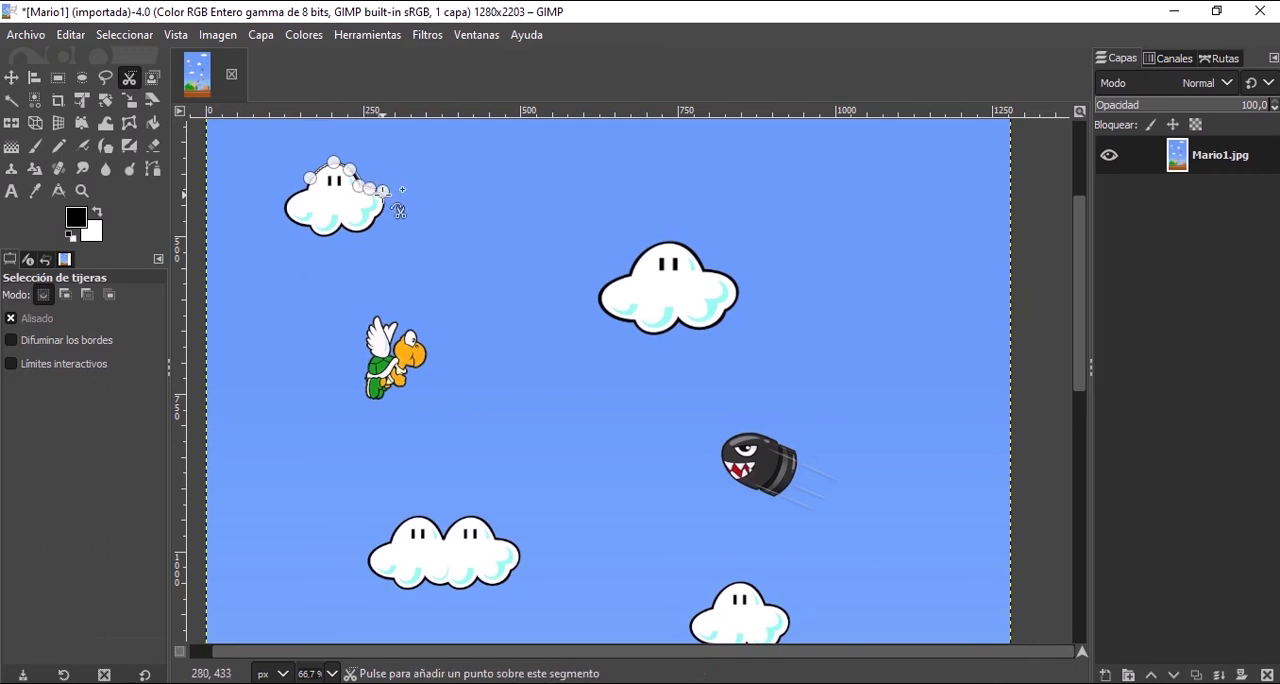
Continue the scissors path down the cloud's right side and along its lower lobes, following the black outline.
scroll(360, 200, "up", 3, "ctrl")
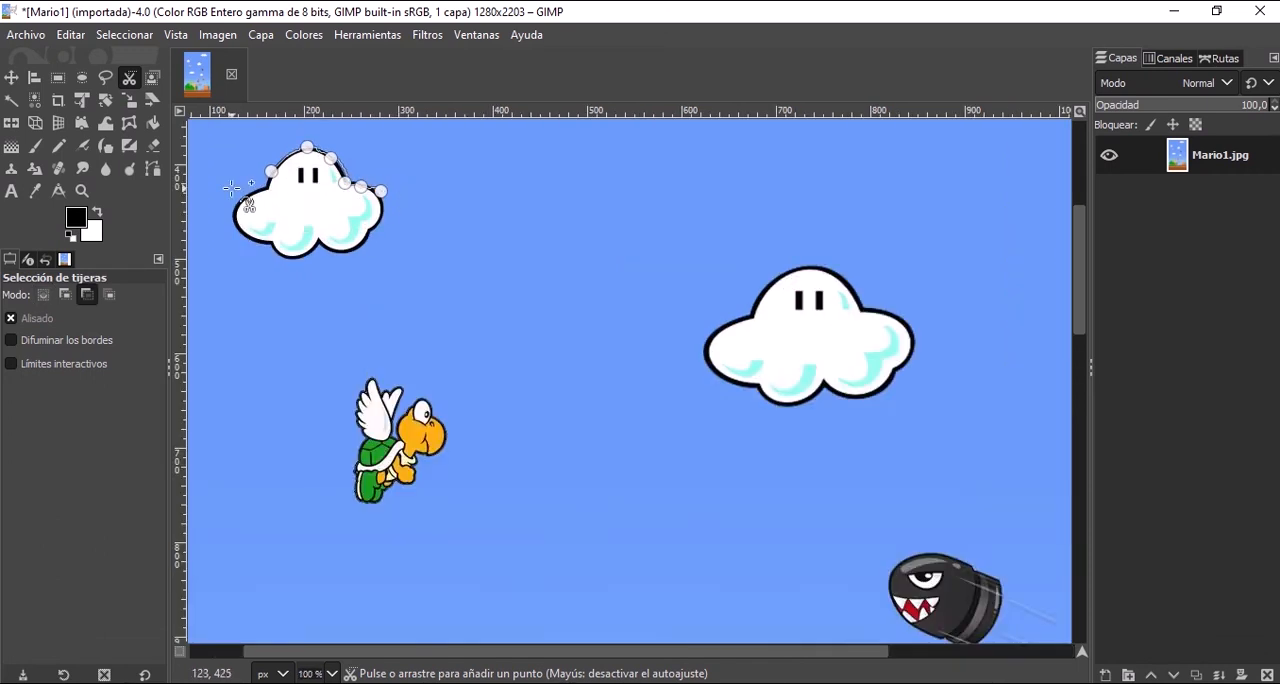
scroll(335, 162, "up", 3)
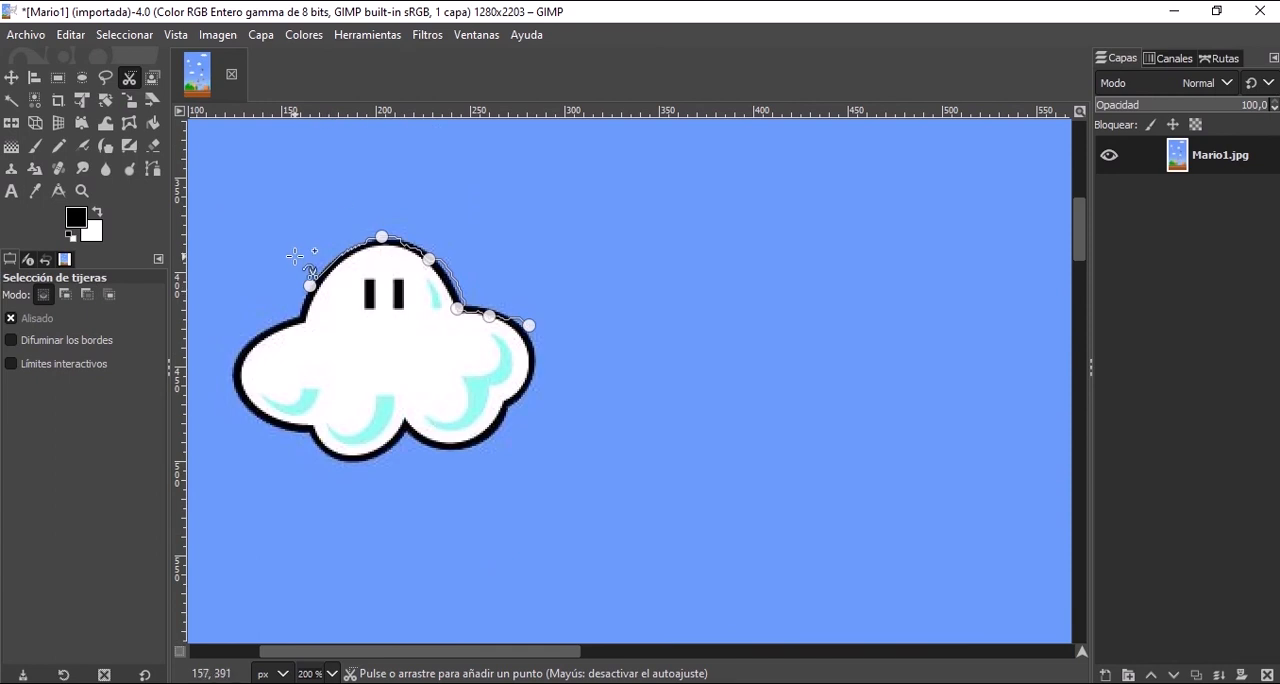
scroll(290, 252, "up", 1, "ctrl")
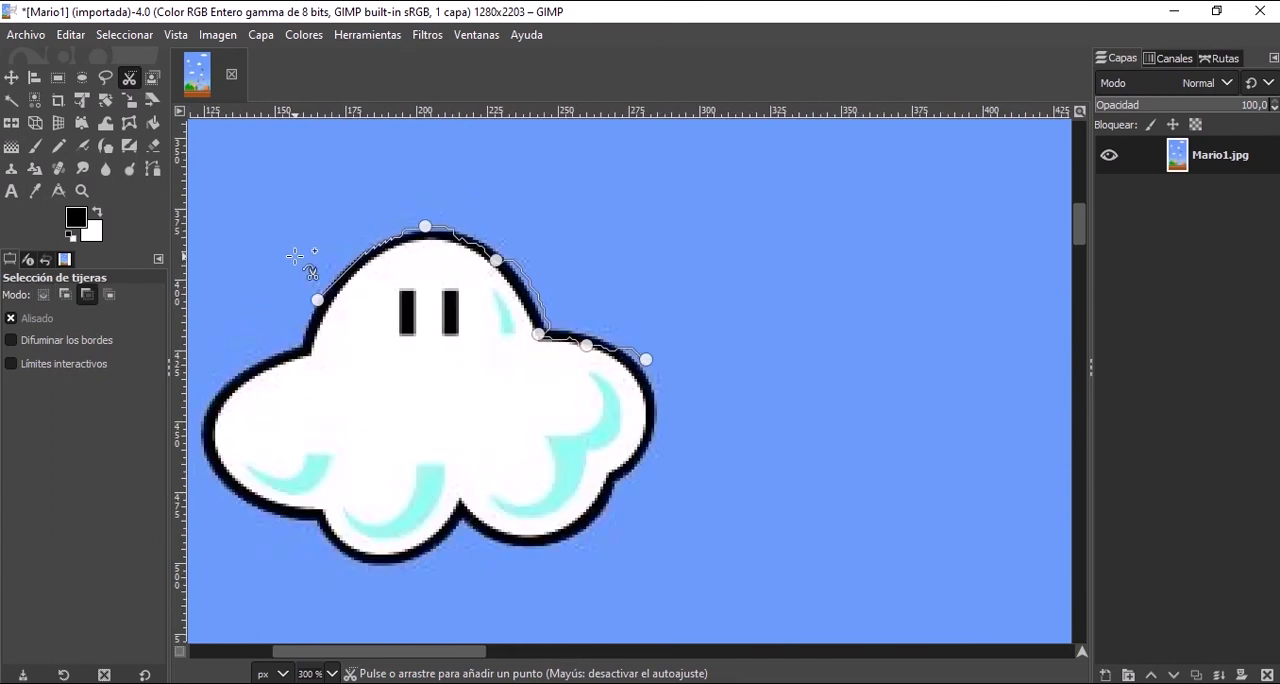
left_click(646, 453)
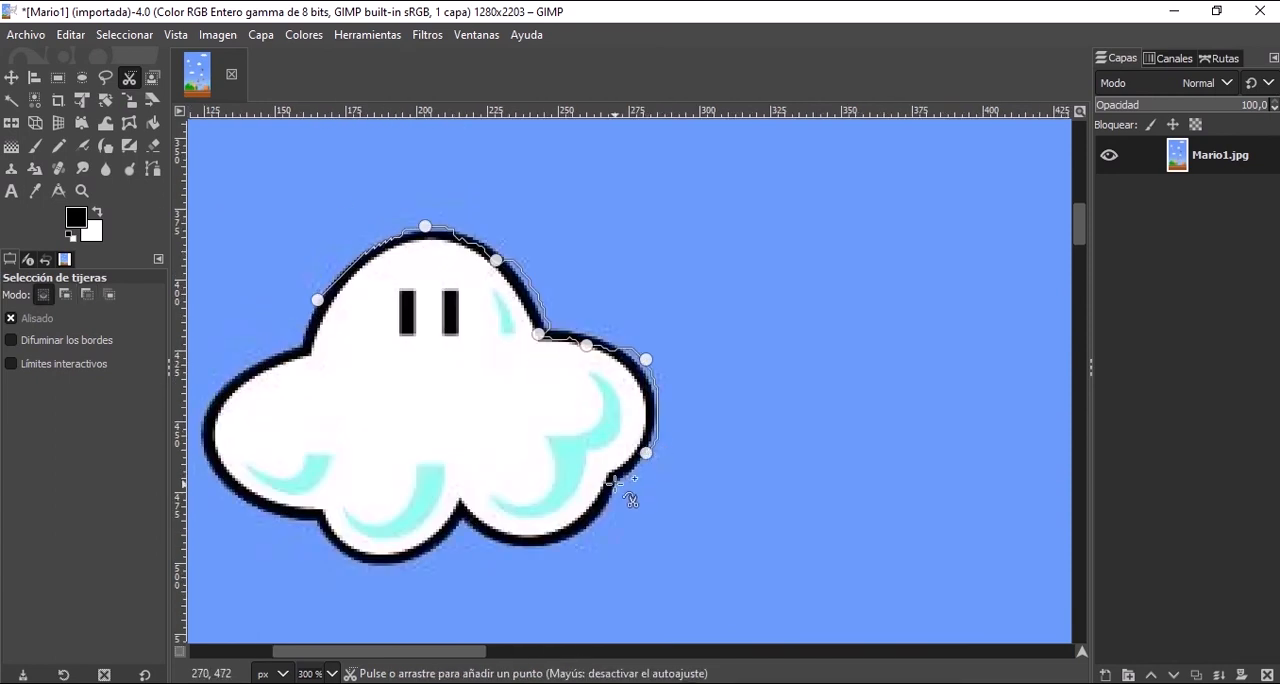
left_click(618, 484)
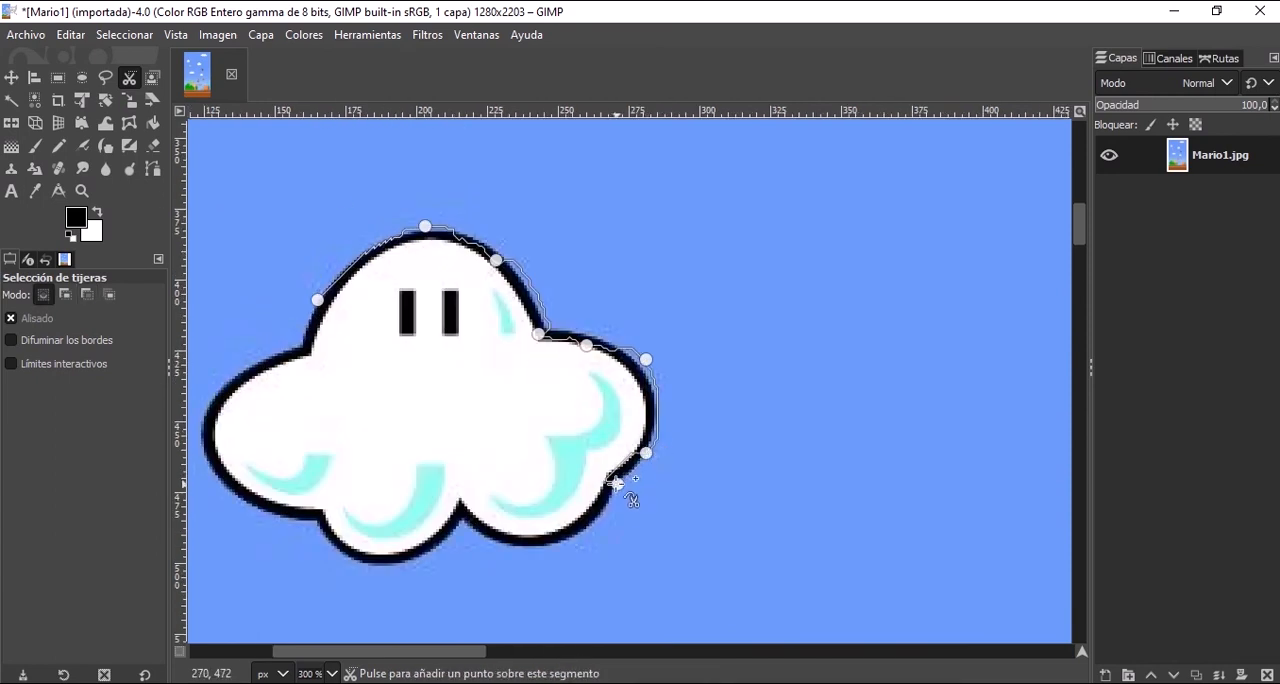
left_click(514, 548)
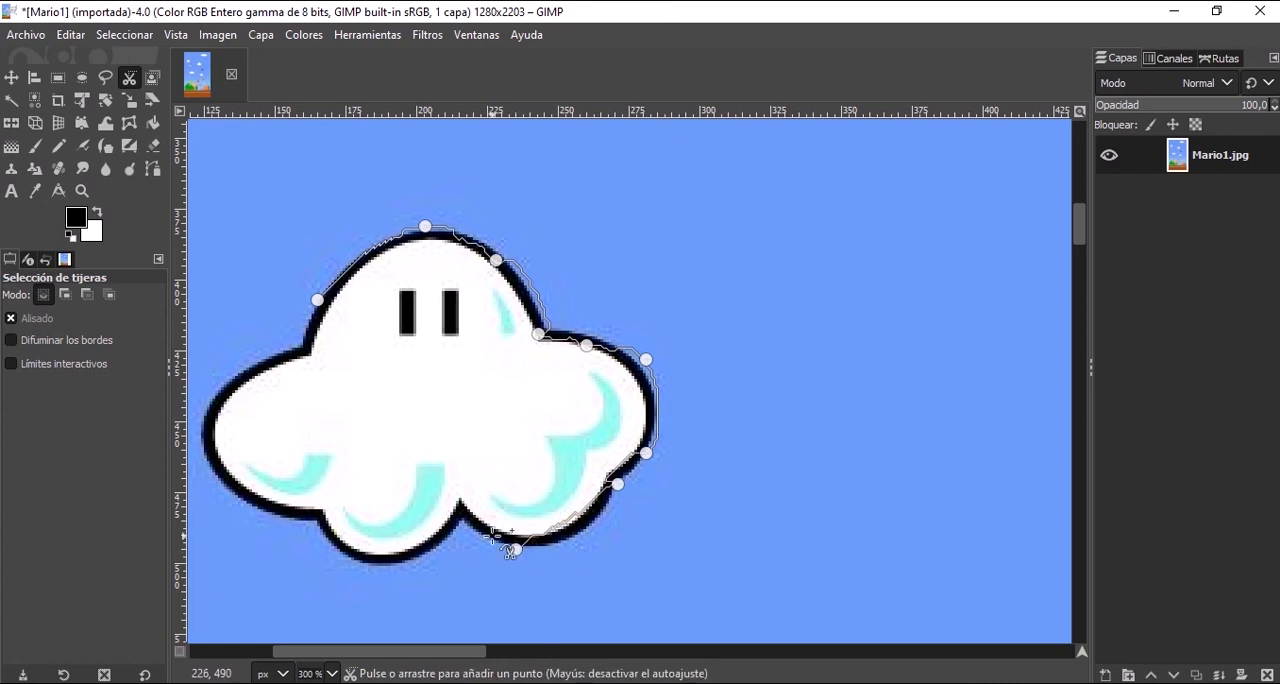
left_click(462, 518)
left_click(416, 551)
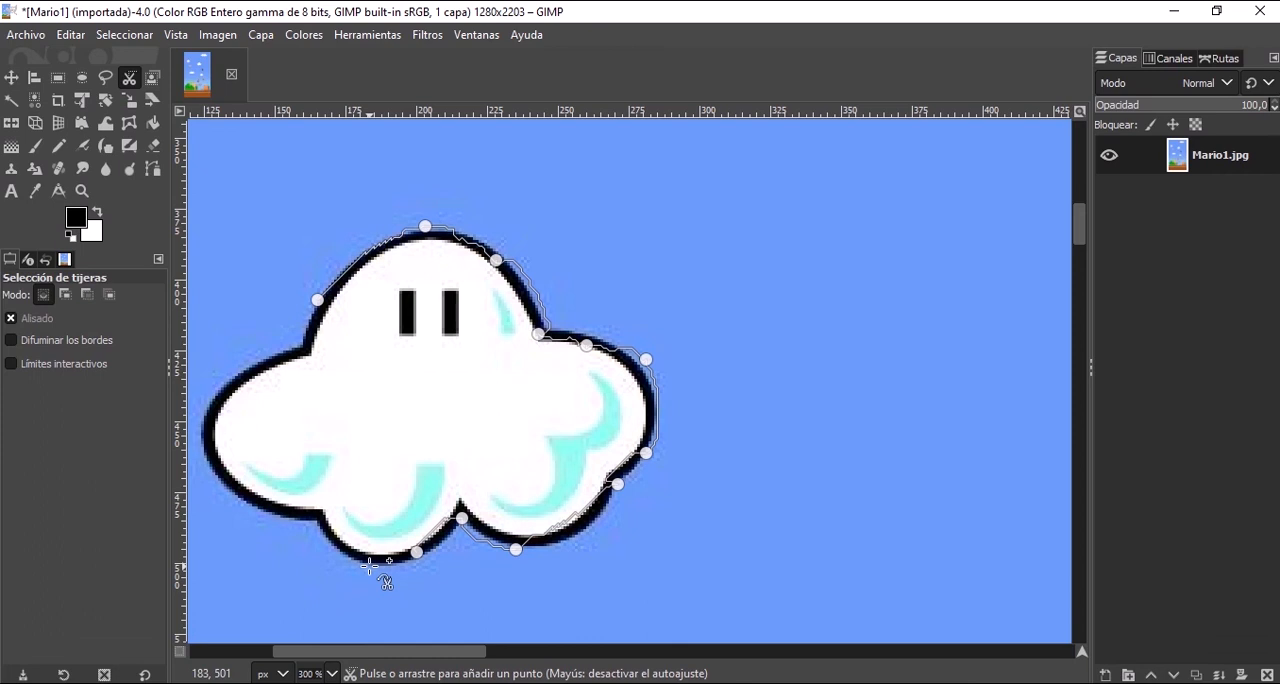
left_click(368, 566)
left_click(317, 524)
Complete the scissors path around the cloud's left lobe, close it at the dome, and convert it to a selection.
scroll(436, 544, "up", 2)
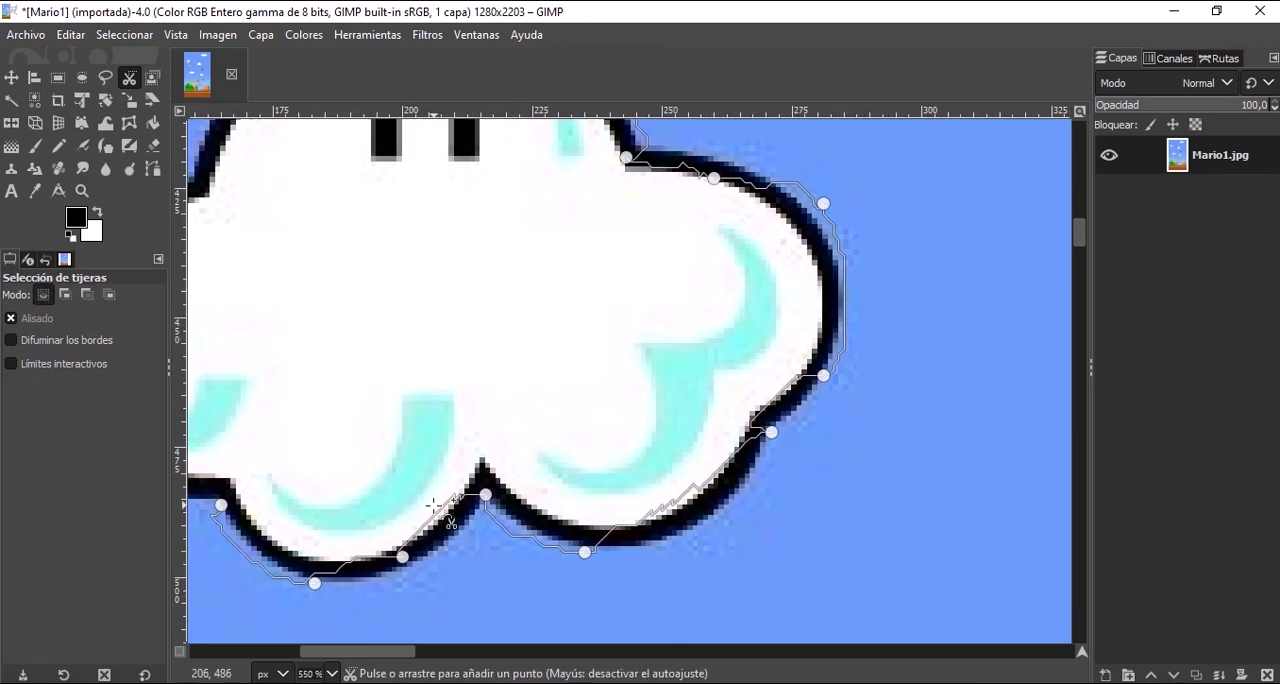
scroll(457, 509, "down", 4)
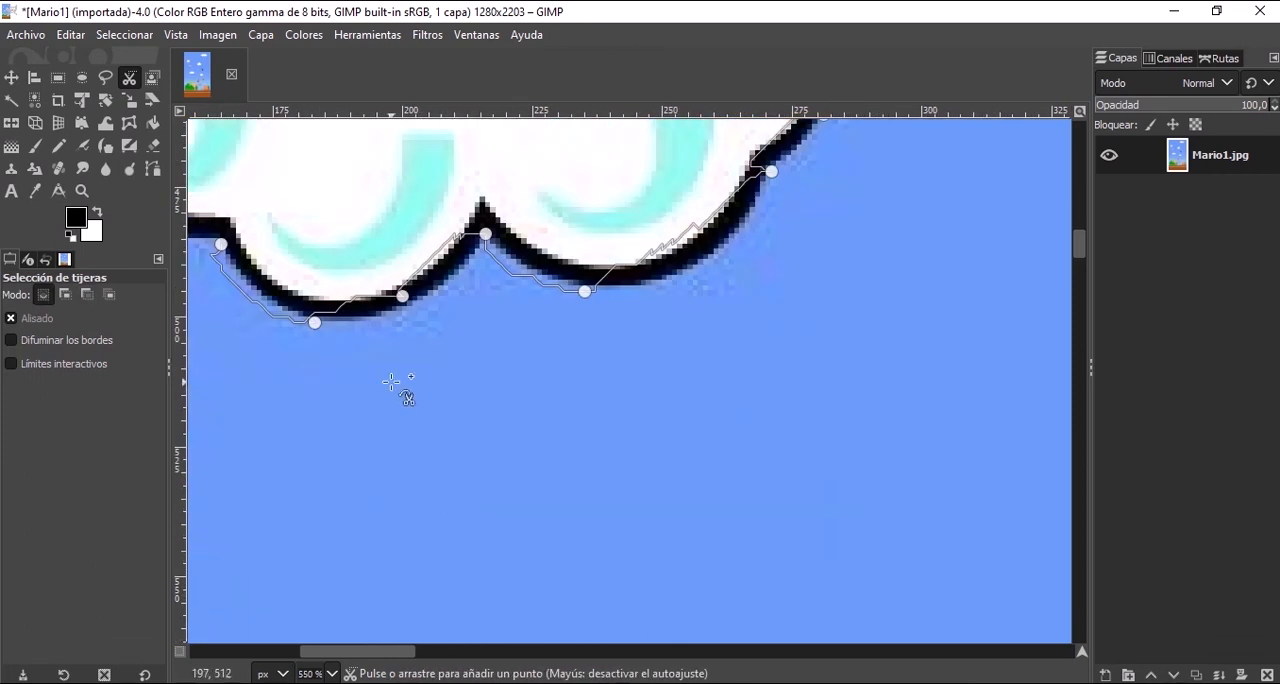
scroll(369, 343, "down", 3)
scroll(333, 300, "up", 1)
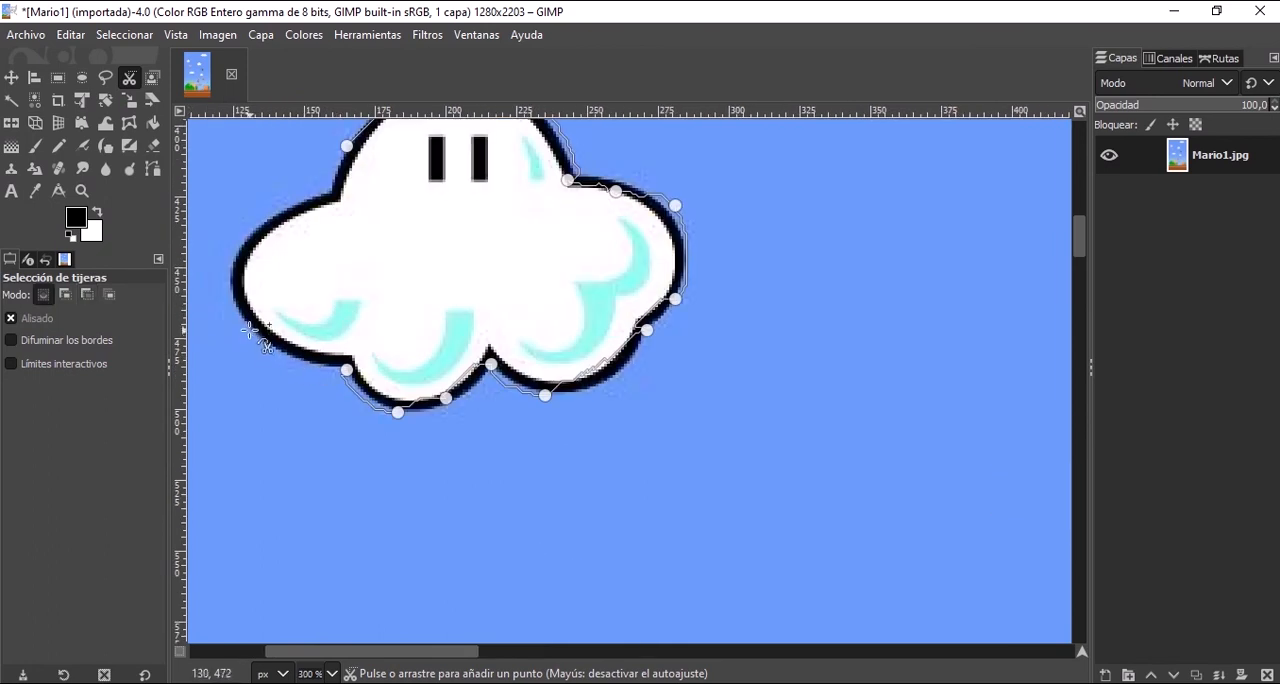
left_click(238, 248)
left_click(279, 213)
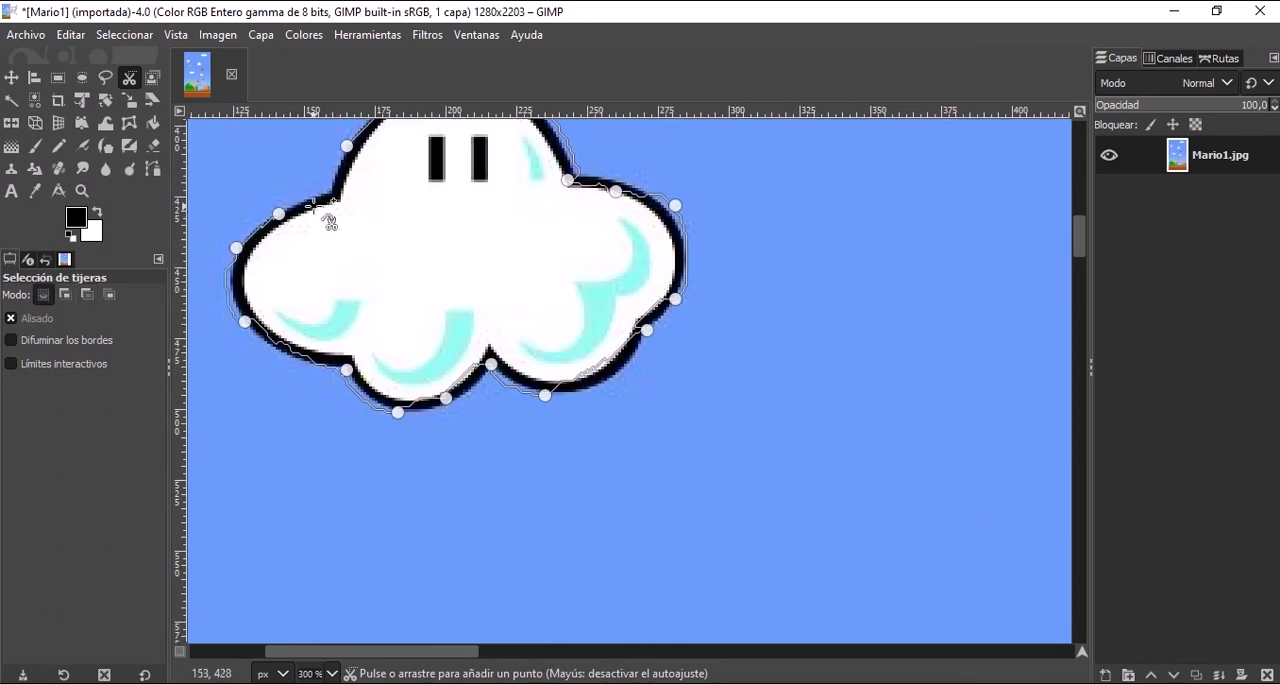
left_click(325, 193)
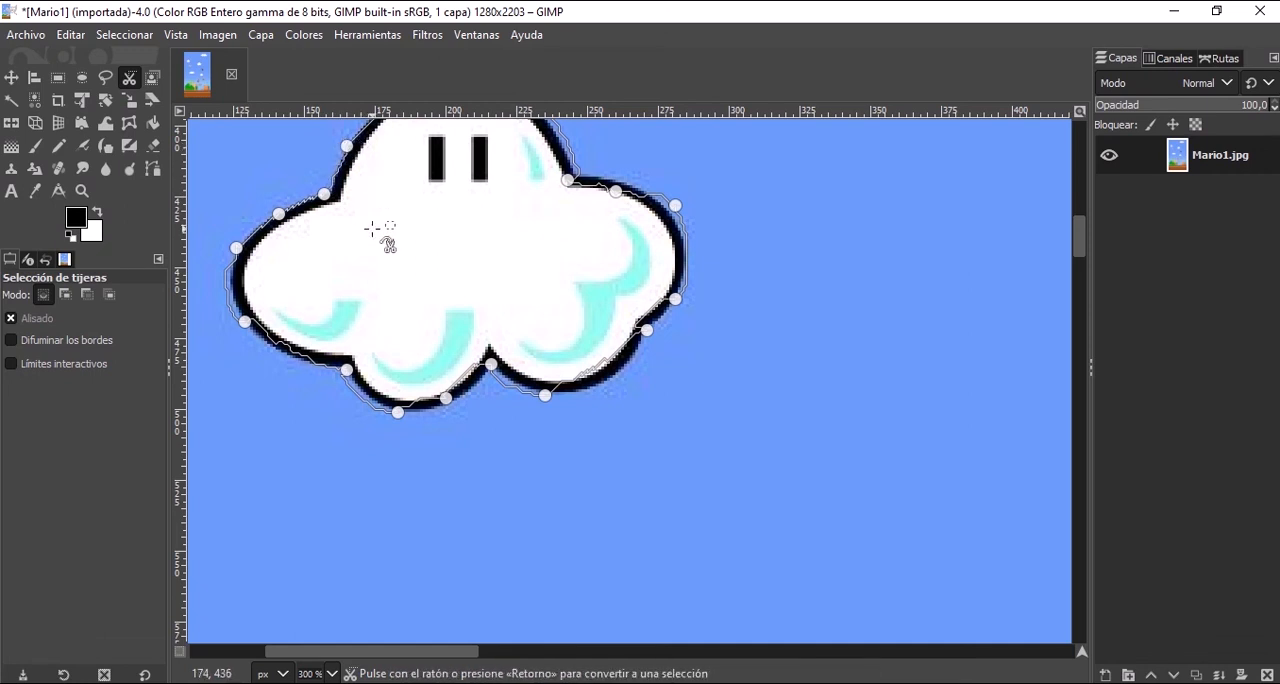
scroll(377, 229, "up", 4)
scroll(380, 240, "down", 2)
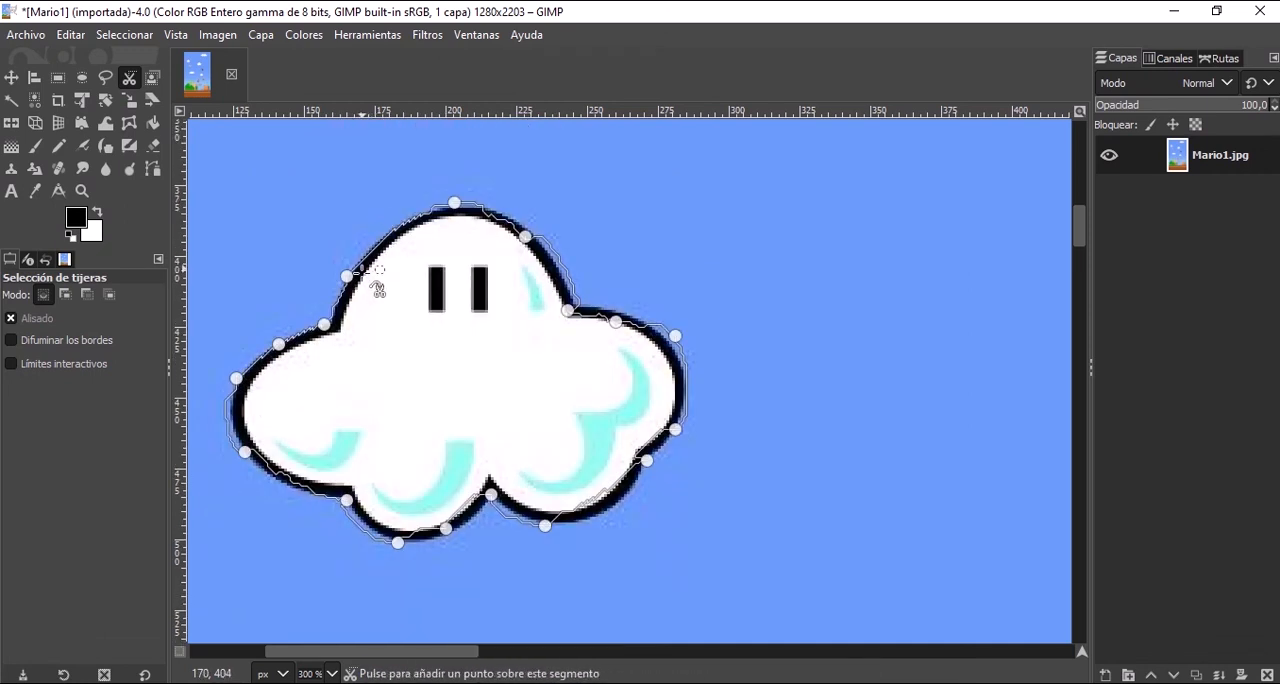
left_click(362, 338)
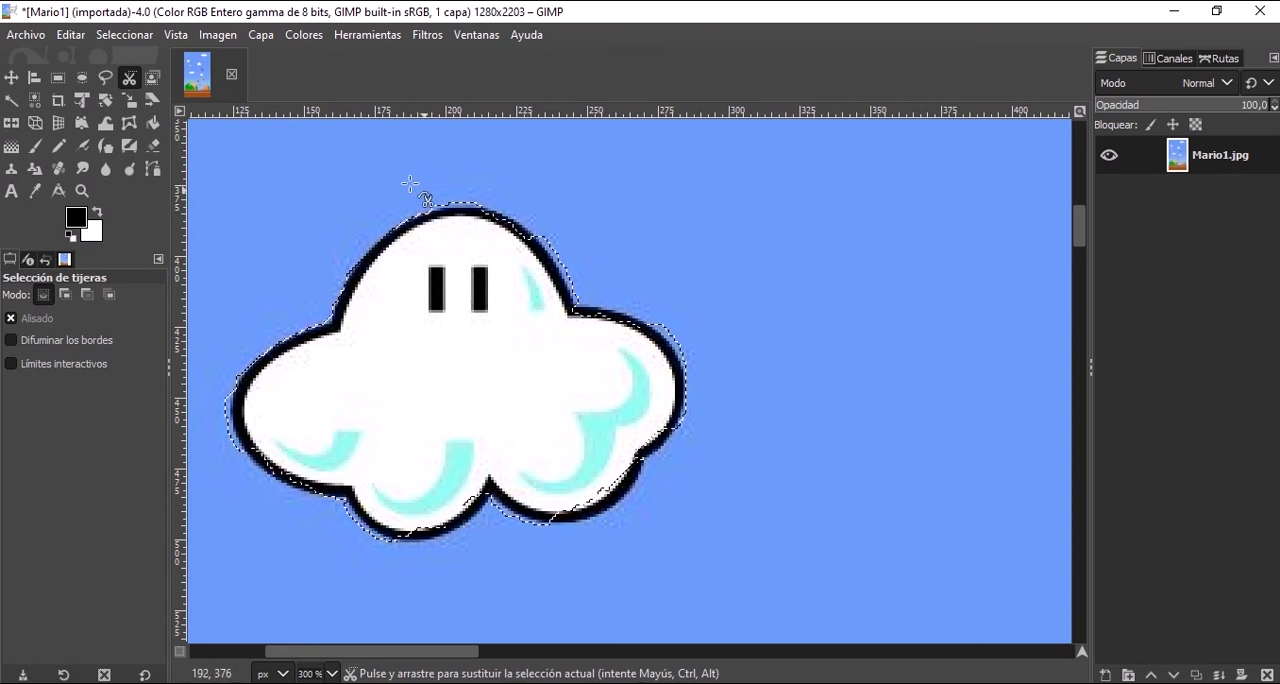
Add the missed outline of the cloud's lower-right lobe to the selection with a freehand area.
left_click(106, 79)
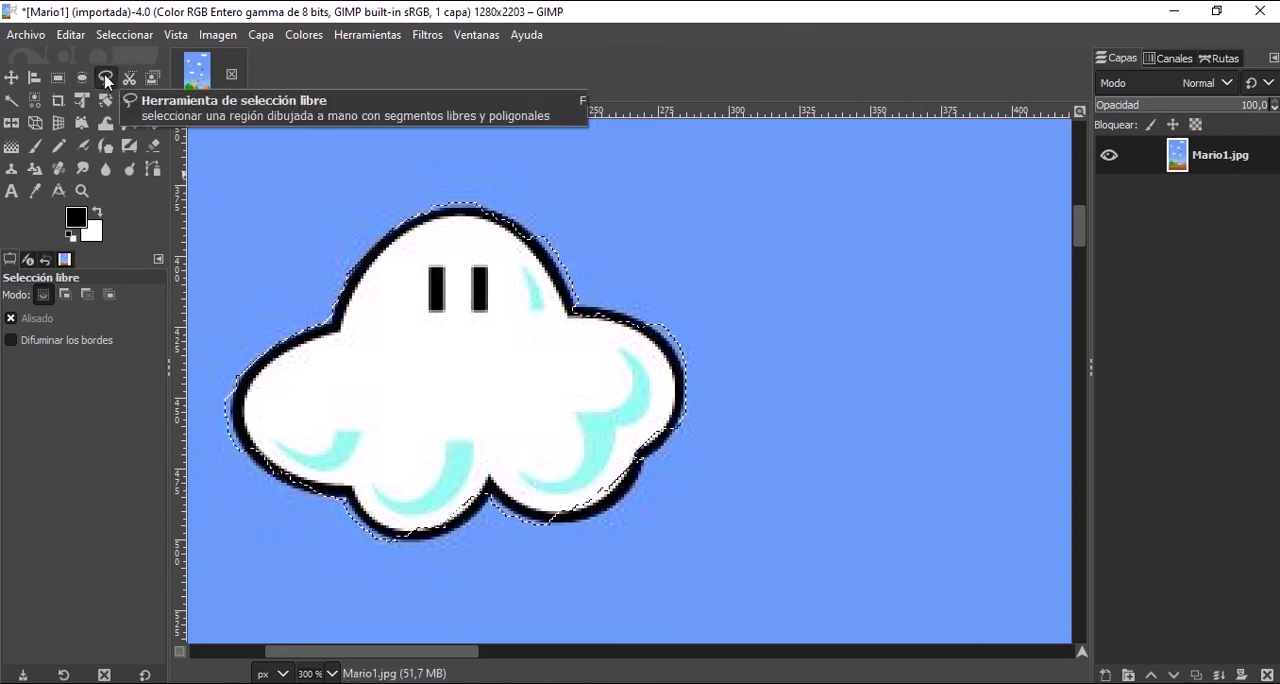
left_click(551, 464, "shift")
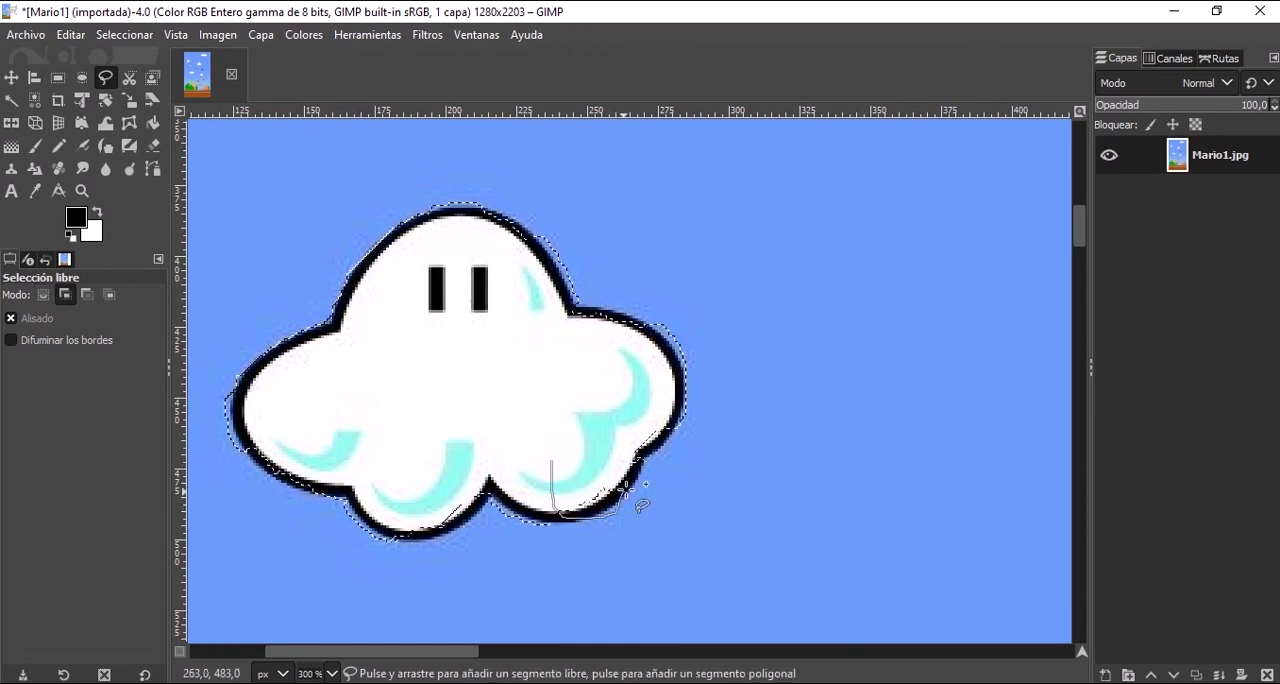
left_click_drag(590, 447, 551, 463)
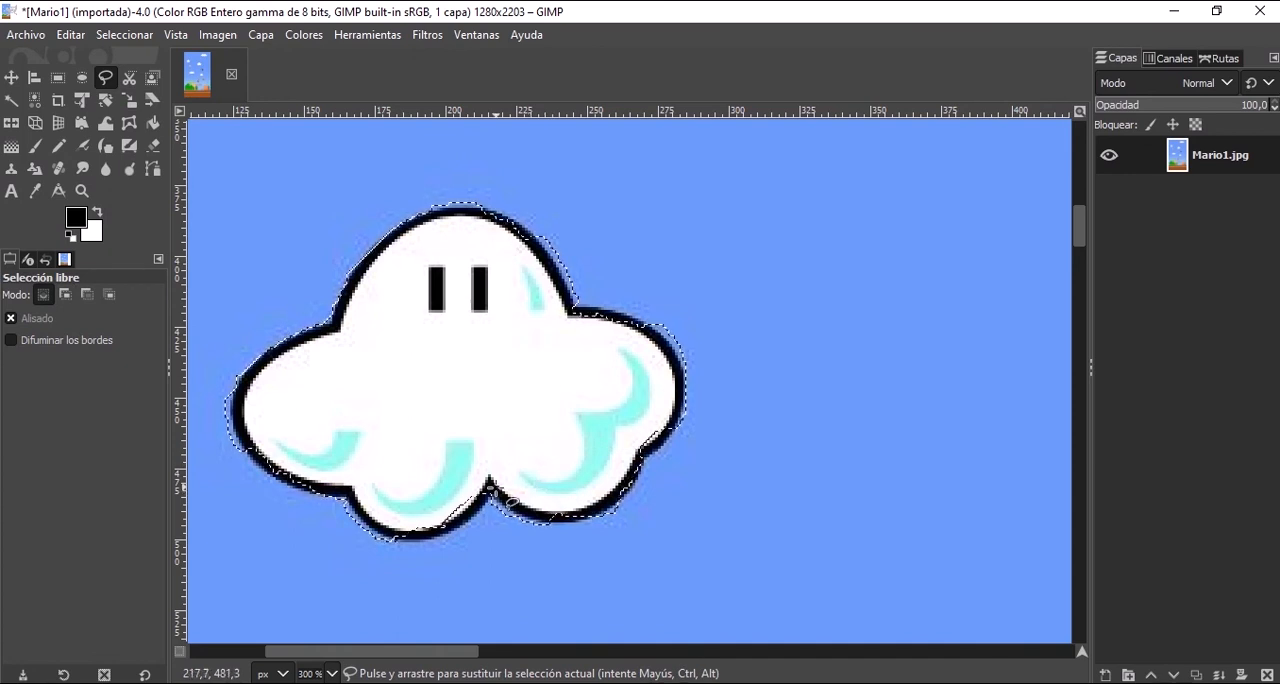
key("ctrl")
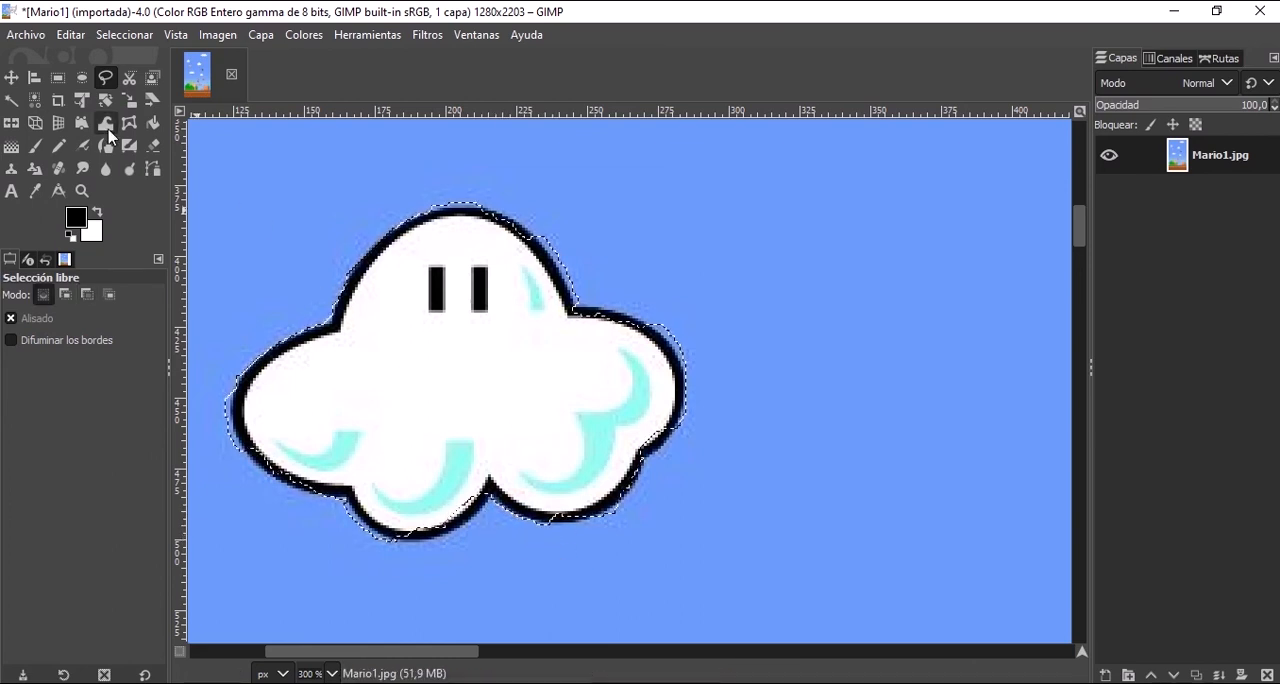
Refine the cloud selection with small ellipses, one about 22 × 27 px at the lower cusp and one about 8 × 18 px at the right edge.
left_click(82, 79)
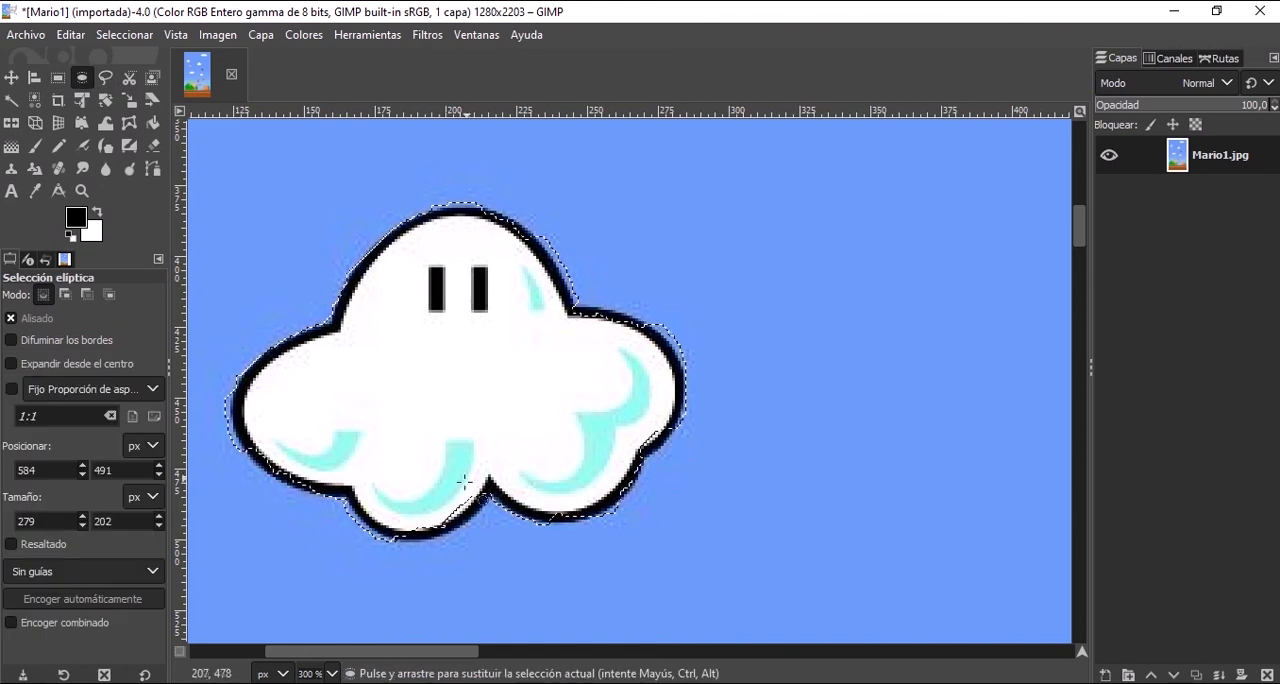
left_click_drag(366, 480, 474, 537)
left_click_drag(429, 437, 489, 513)
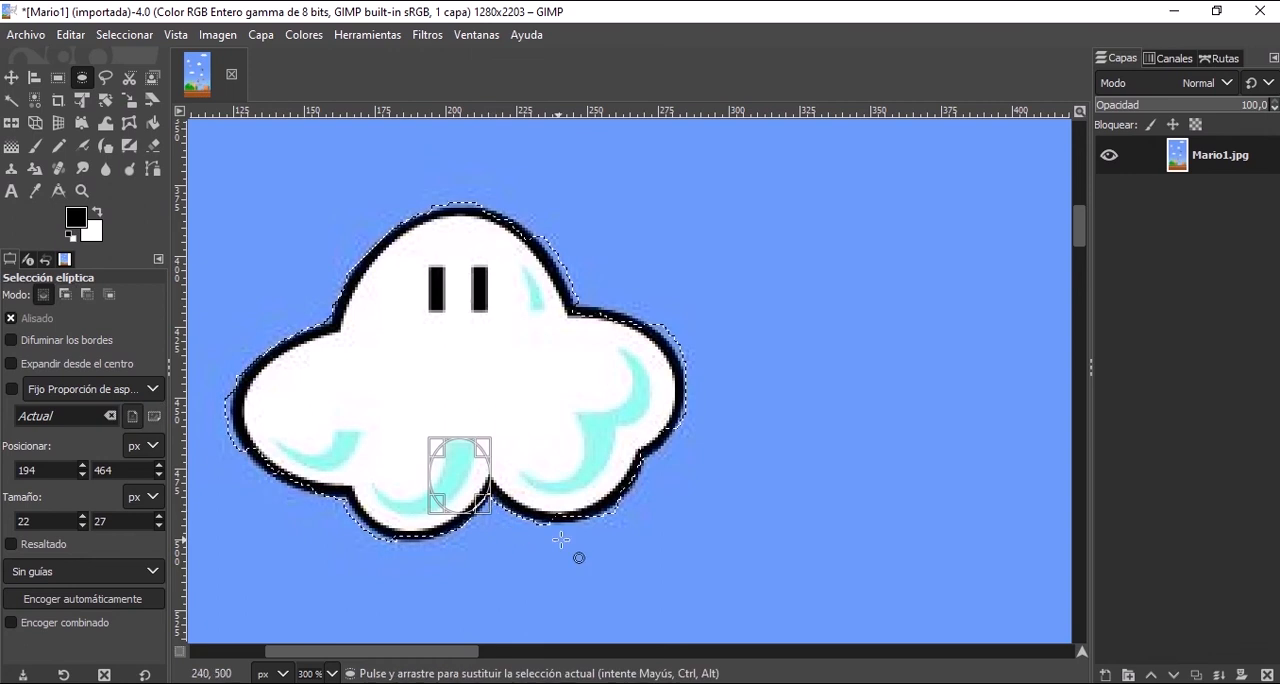
left_click_drag(635, 272, 677, 318)
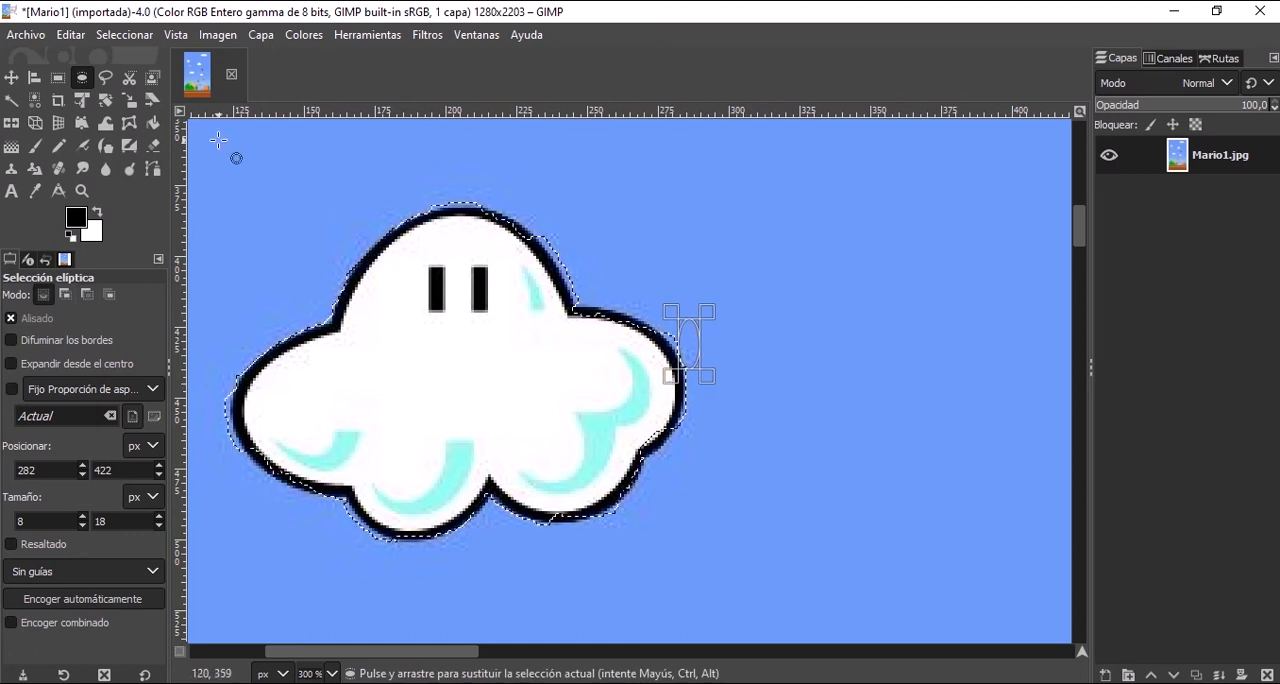
Switch to the foreground selection tool (Selección del primer plano) for extracting the winged turtle.
left_click(129, 79)
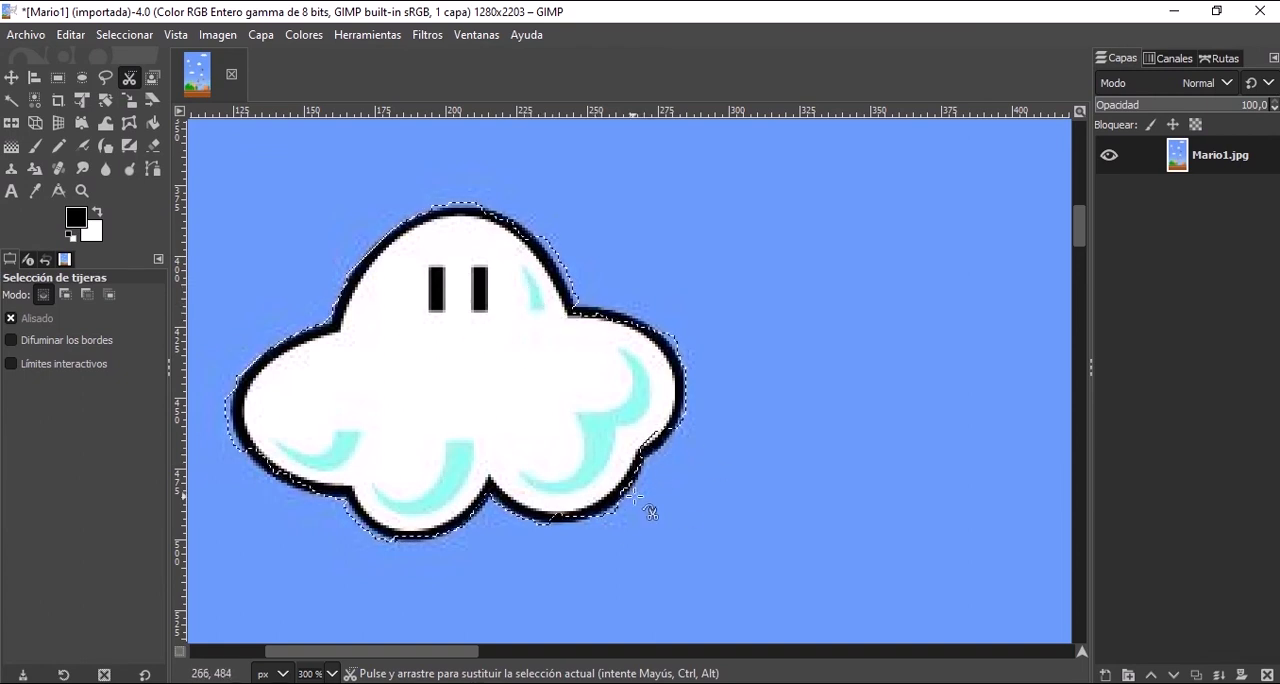
left_click(152, 78)
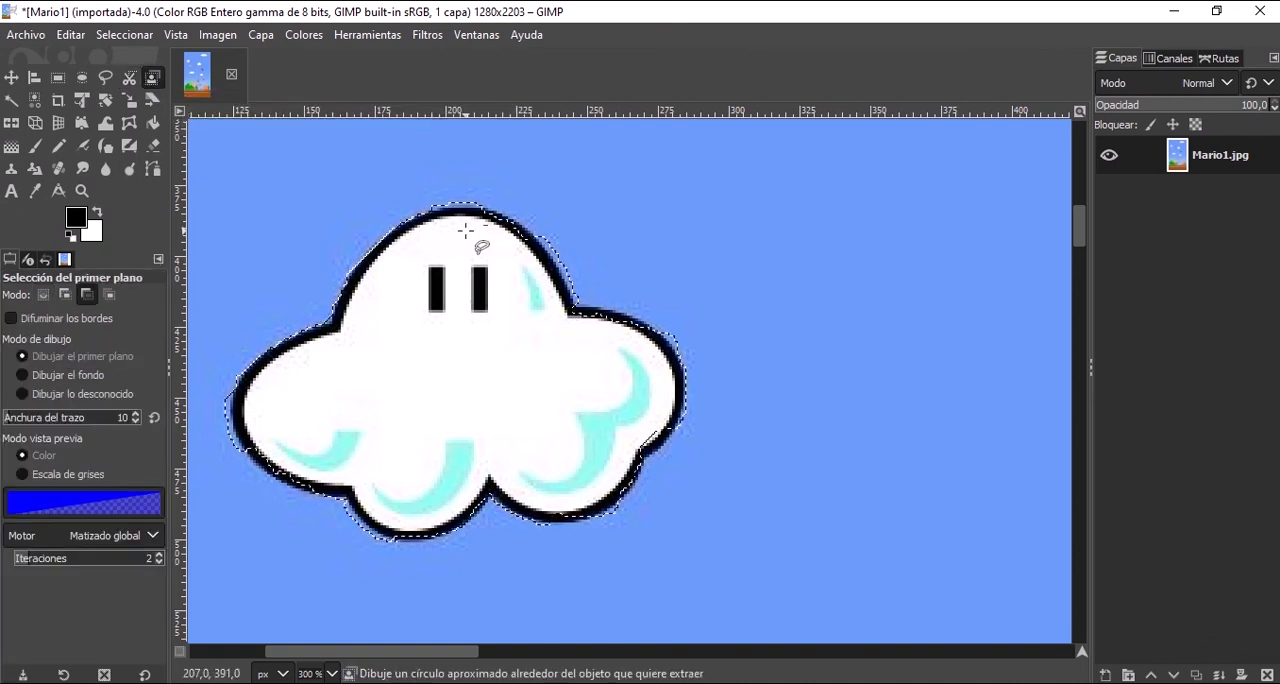
scroll(450, 252, "down", 5)
scroll(497, 411, "up", 4)
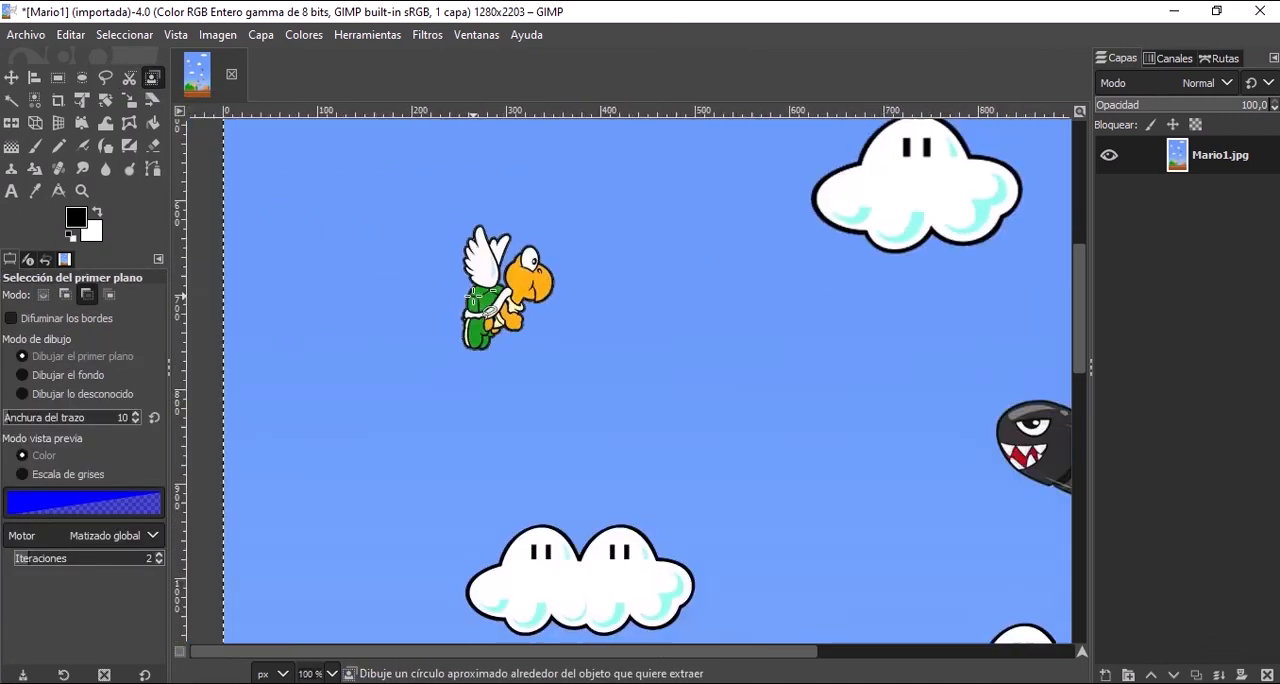
scroll(520, 510, "up", 1)
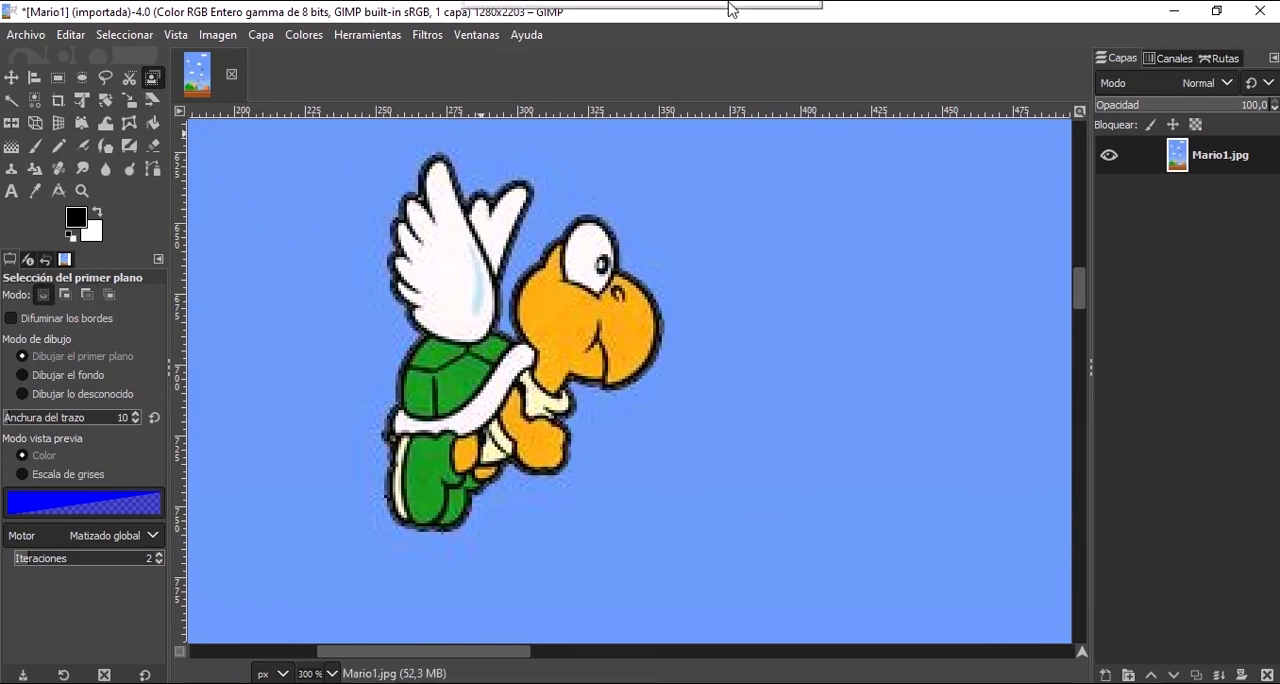
mouse_move(590, 58)
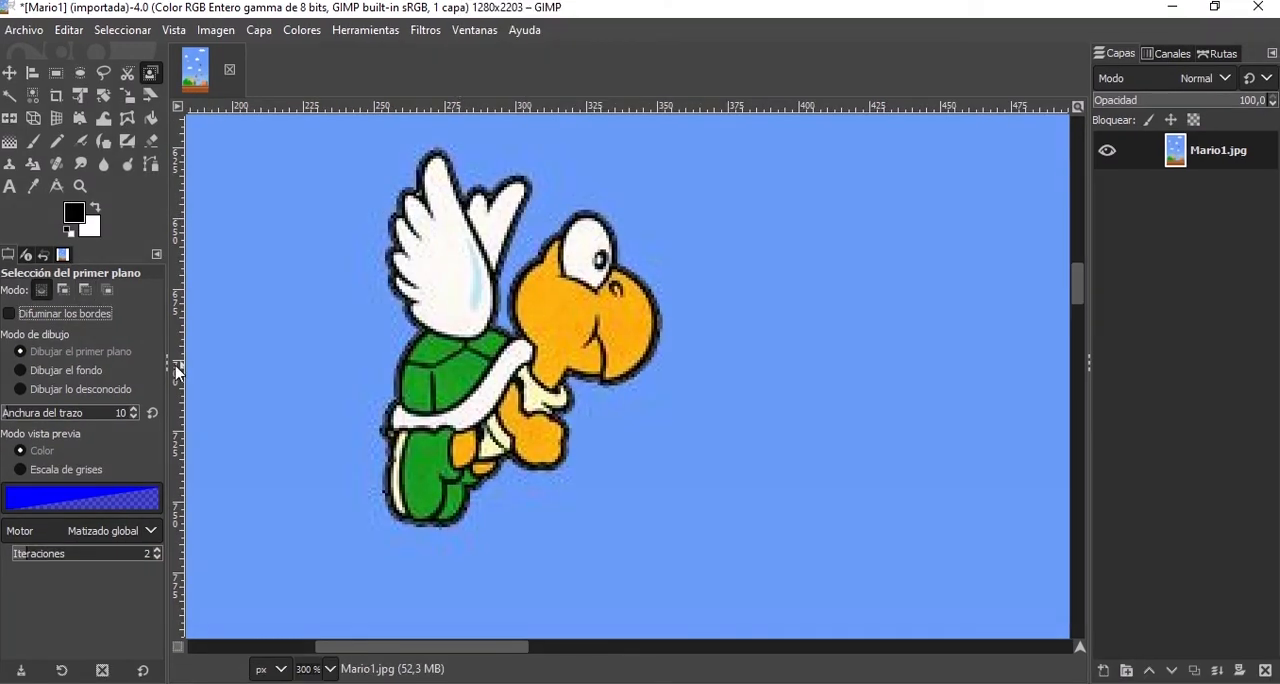
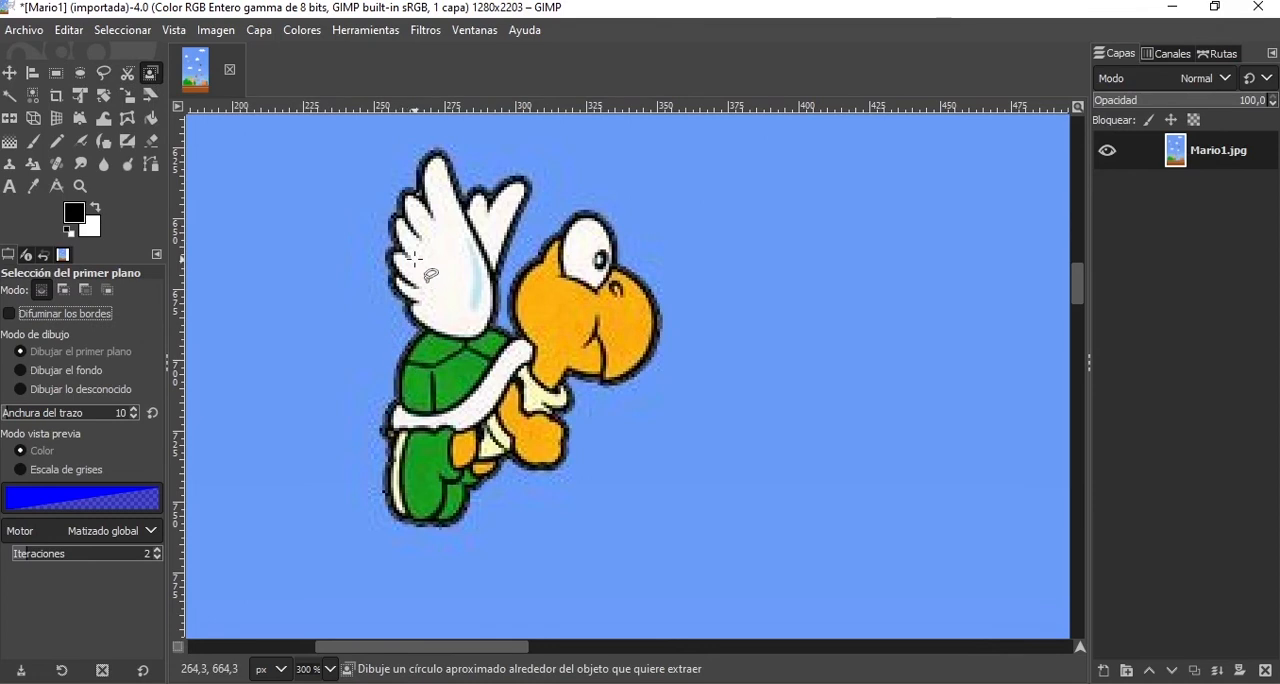
Trace a rough freehand outline closely around the whole winged turtle and accept it as the foreground extraction area.
scroll(415, 260, "up", 1)
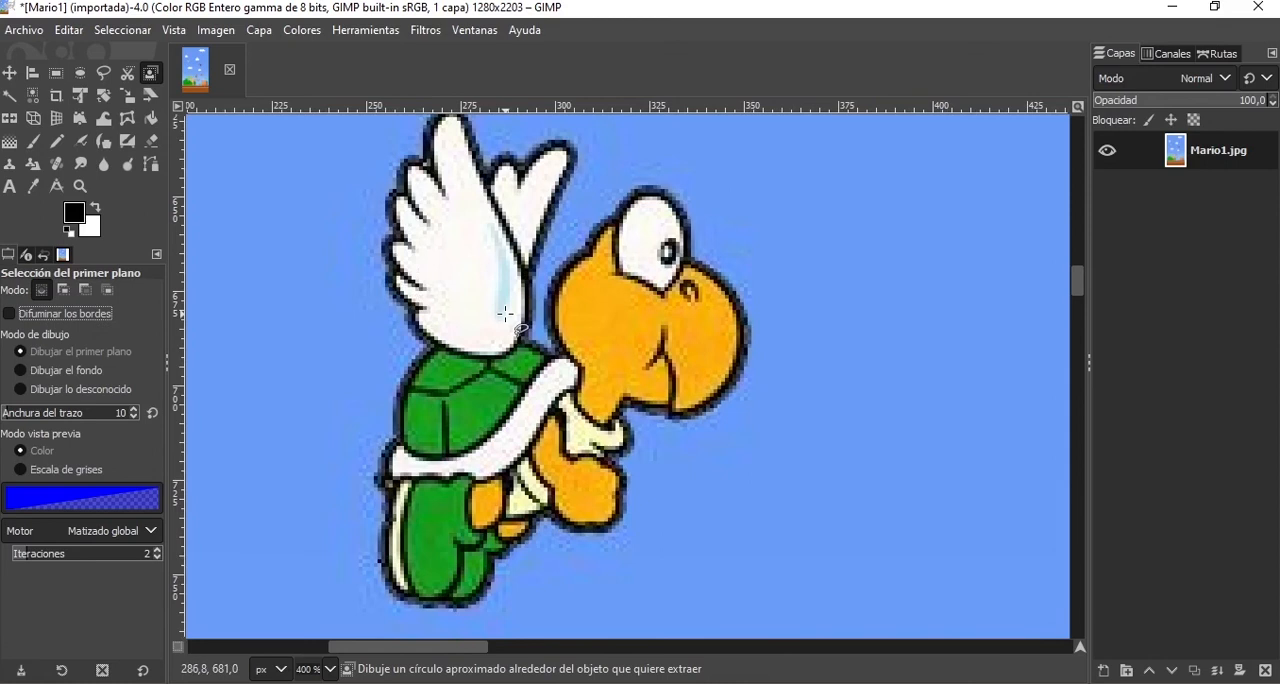
scroll(505, 314, "up", 3)
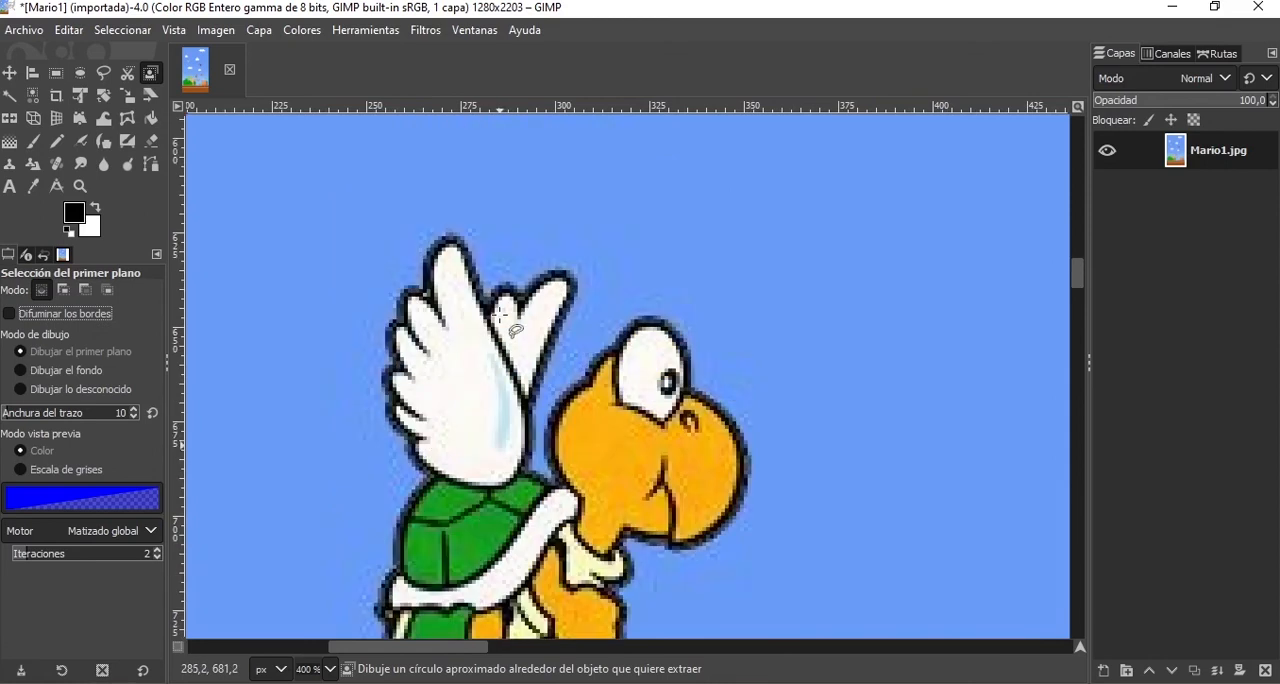
scroll(354, 299, "down", 3)
scroll(354, 299, "up", 3)
scroll(354, 299, "down", 3)
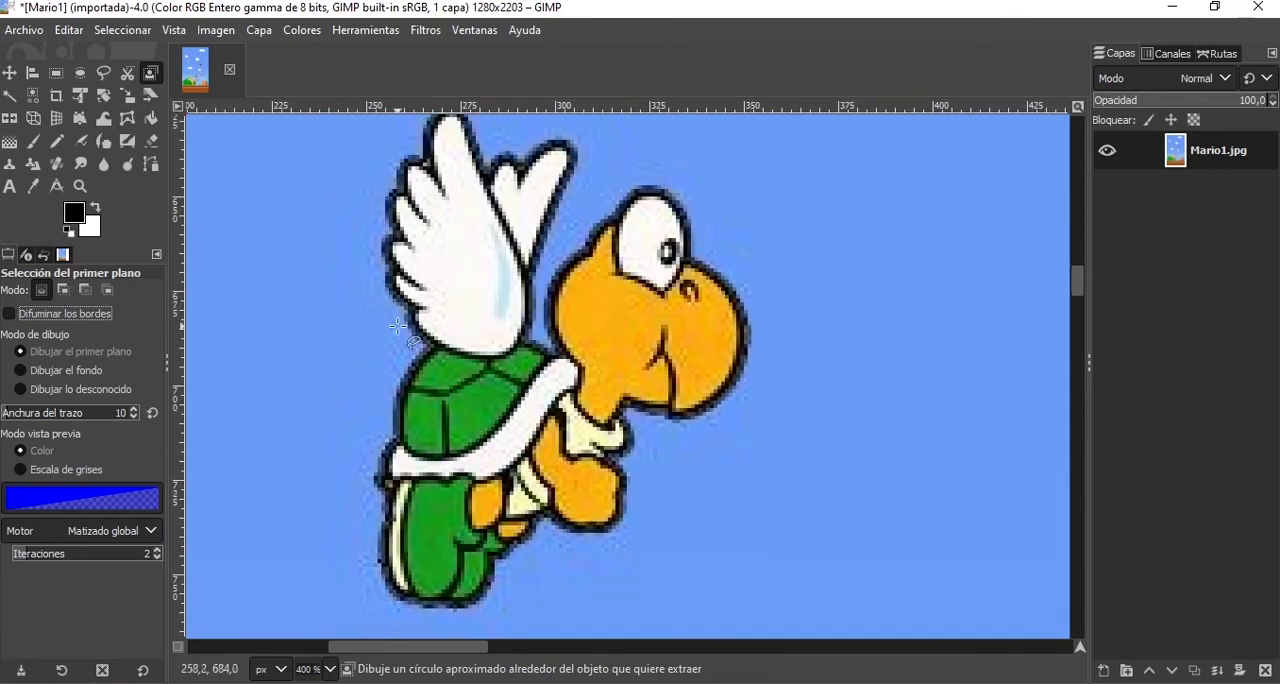
scroll(398, 322, "up", 3)
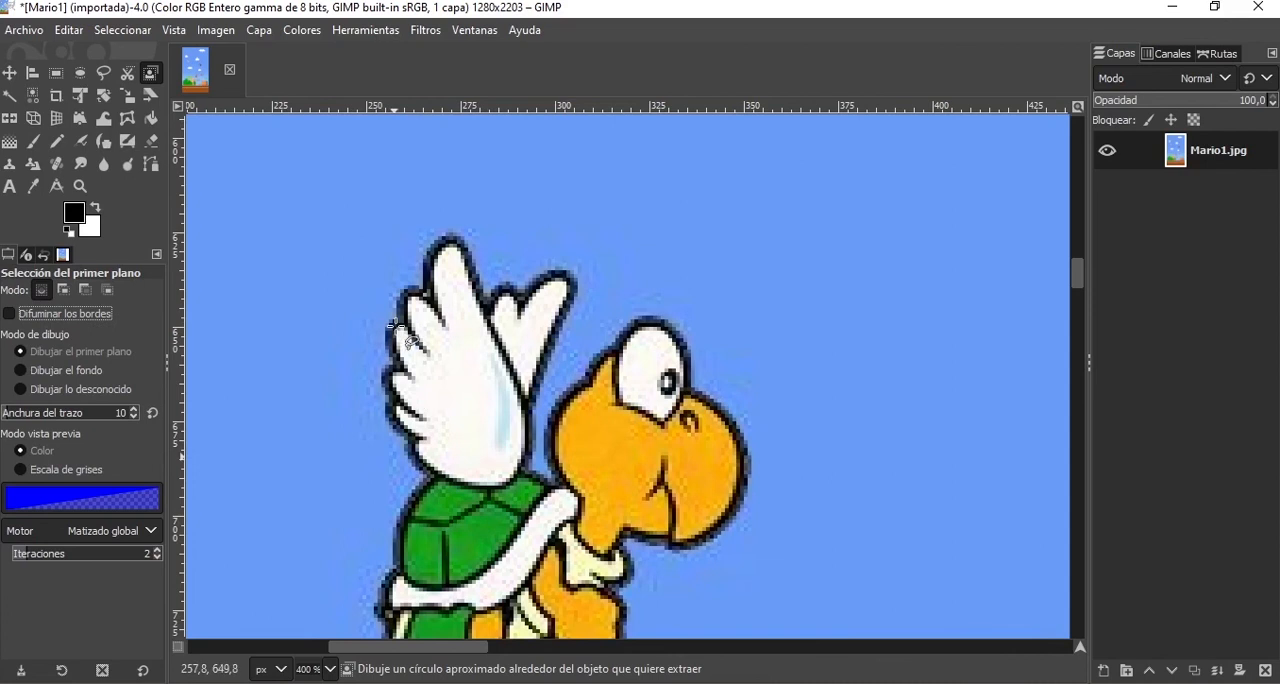
left_click(410, 462)
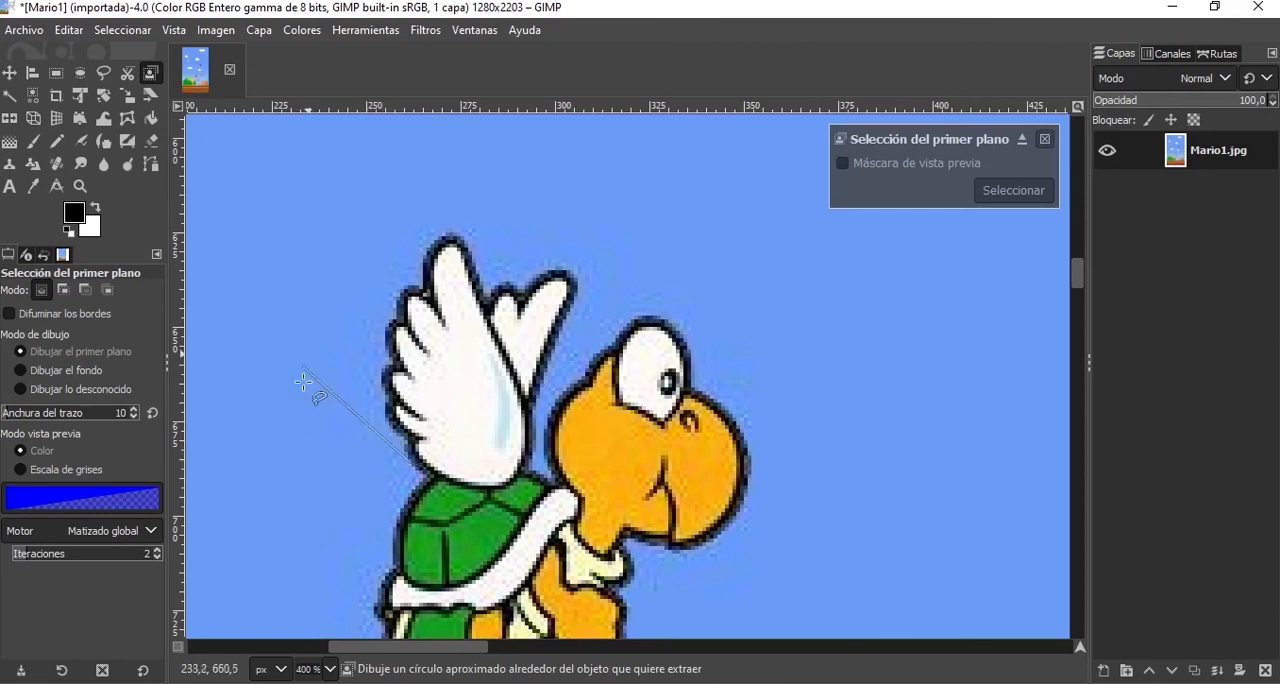
left_click(406, 448)
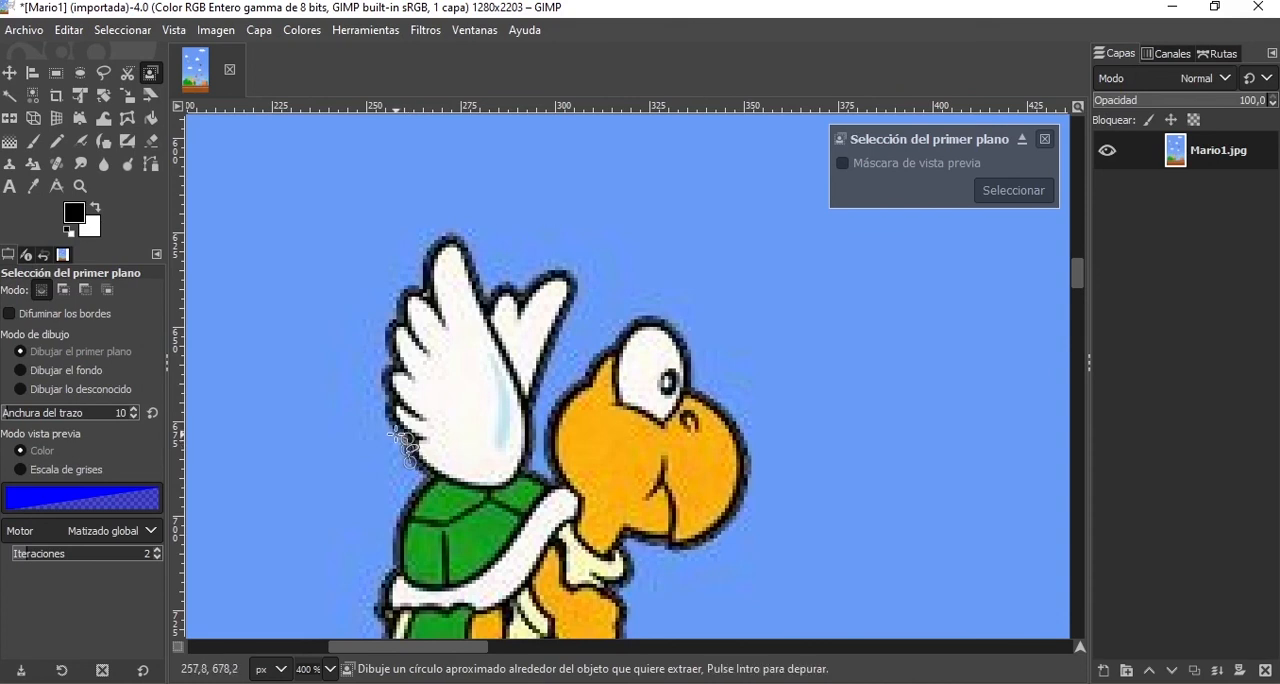
mouse_move(395, 435)
left_mouse_down()
mouse_move(391, 316)
mouse_move(416, 280)
mouse_move(424, 291)
mouse_move(435, 240)
mouse_move(464, 231)
mouse_move(490, 289)
mouse_move(504, 280)
mouse_move(523, 294)
mouse_move(535, 272)
mouse_move(577, 269)
mouse_move(533, 417)
mouse_move(533, 465)
mouse_move(557, 481)
mouse_move(545, 436)
mouse_move(565, 395)
mouse_move(622, 330)
mouse_move(658, 316)
mouse_move(746, 450)
mouse_move(752, 482)
mouse_move(735, 528)
mouse_move(688, 551)
mouse_move(628, 537)
left_mouse_up()
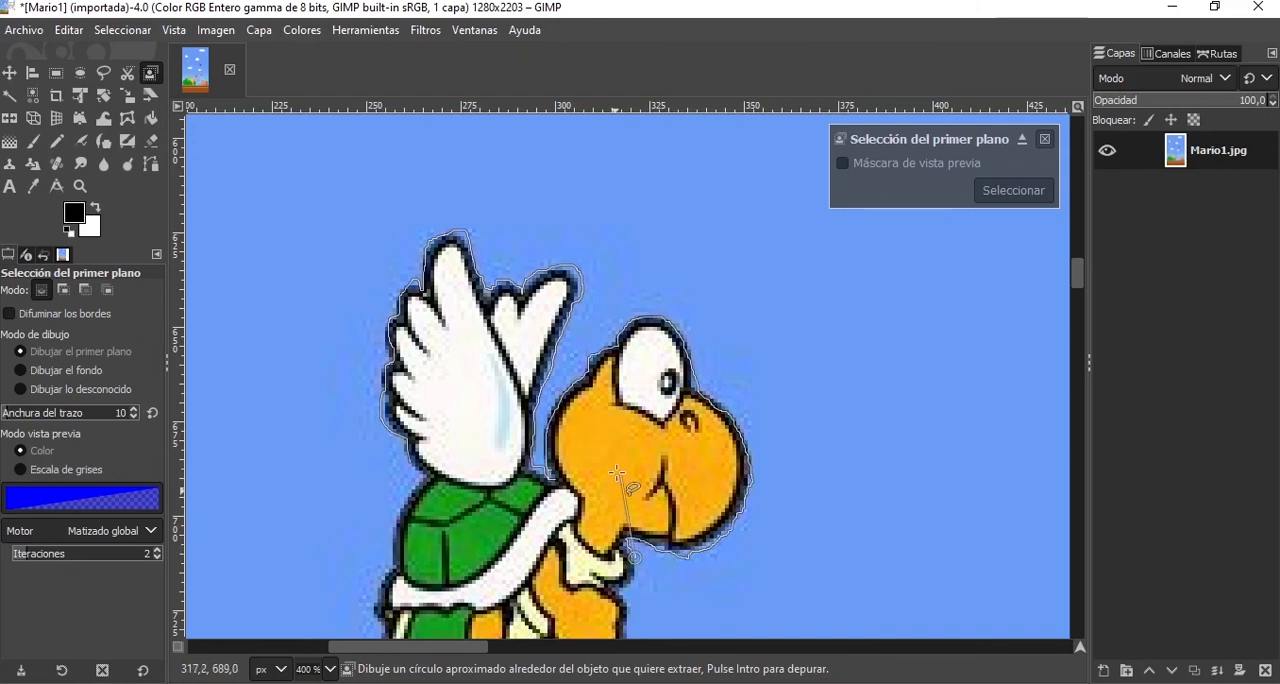
scroll(617, 472, "down", 3)
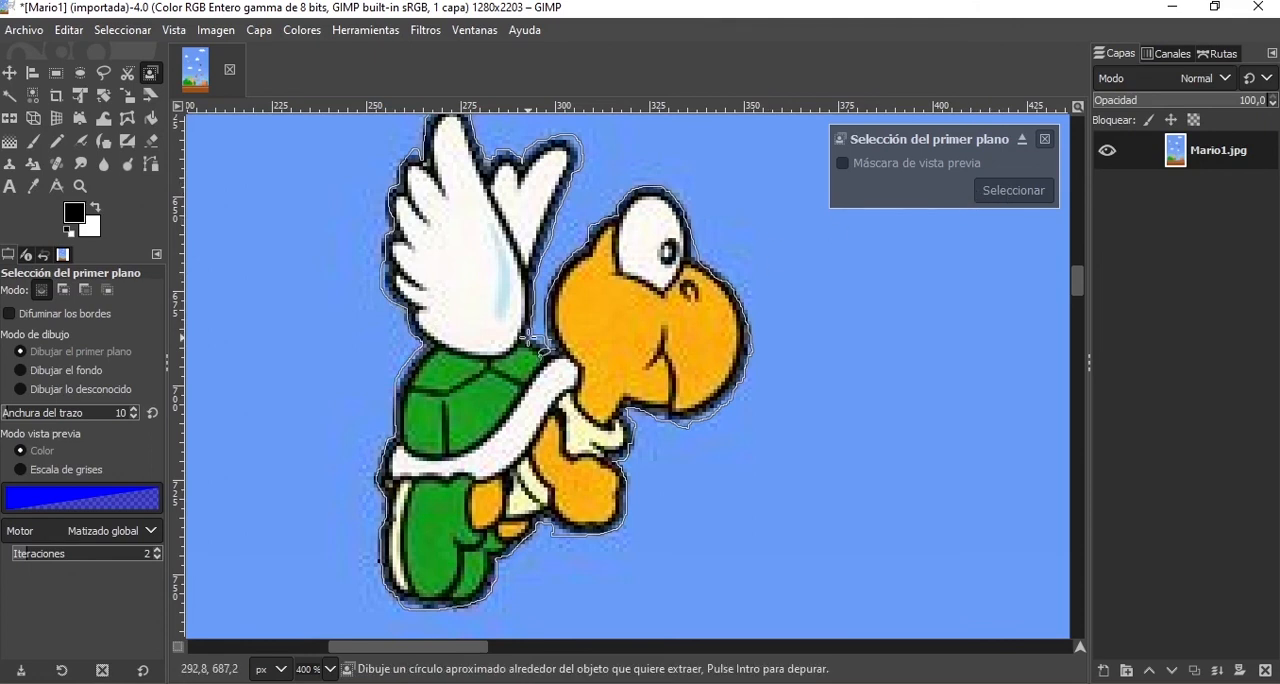
key("Return")
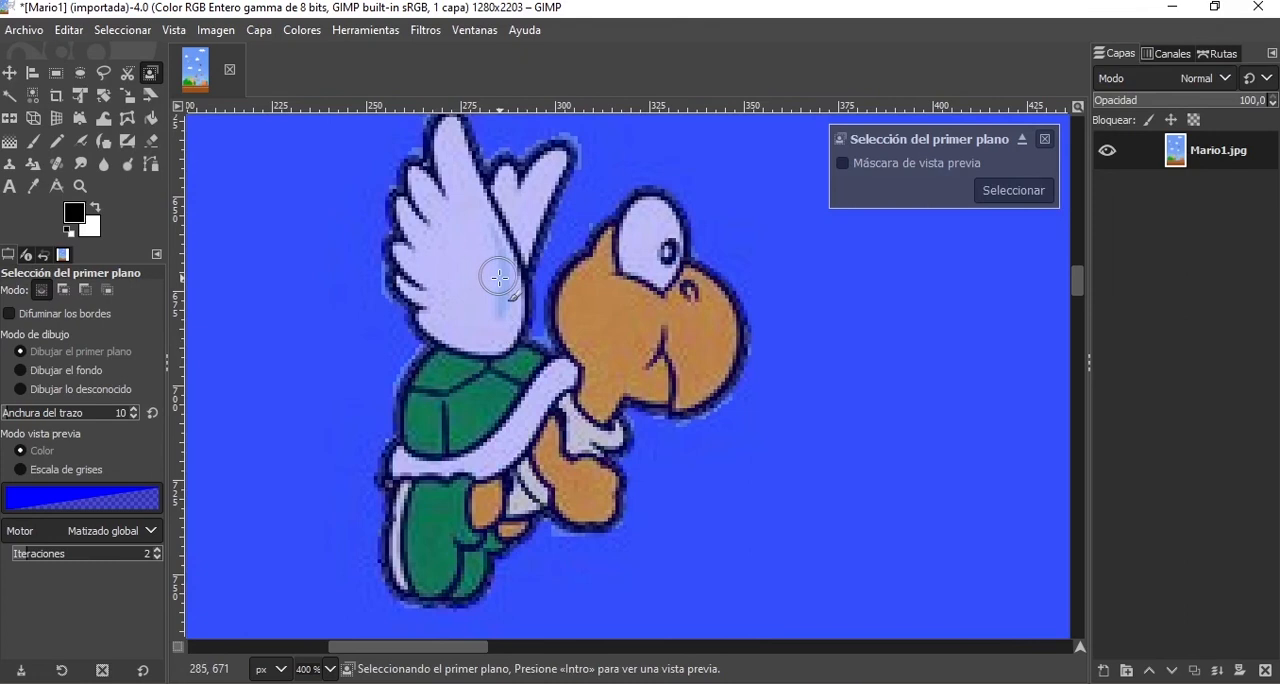
Change the preview mask colour of the foreground selection to red, f61729.
scroll(500, 380, "down", 7)
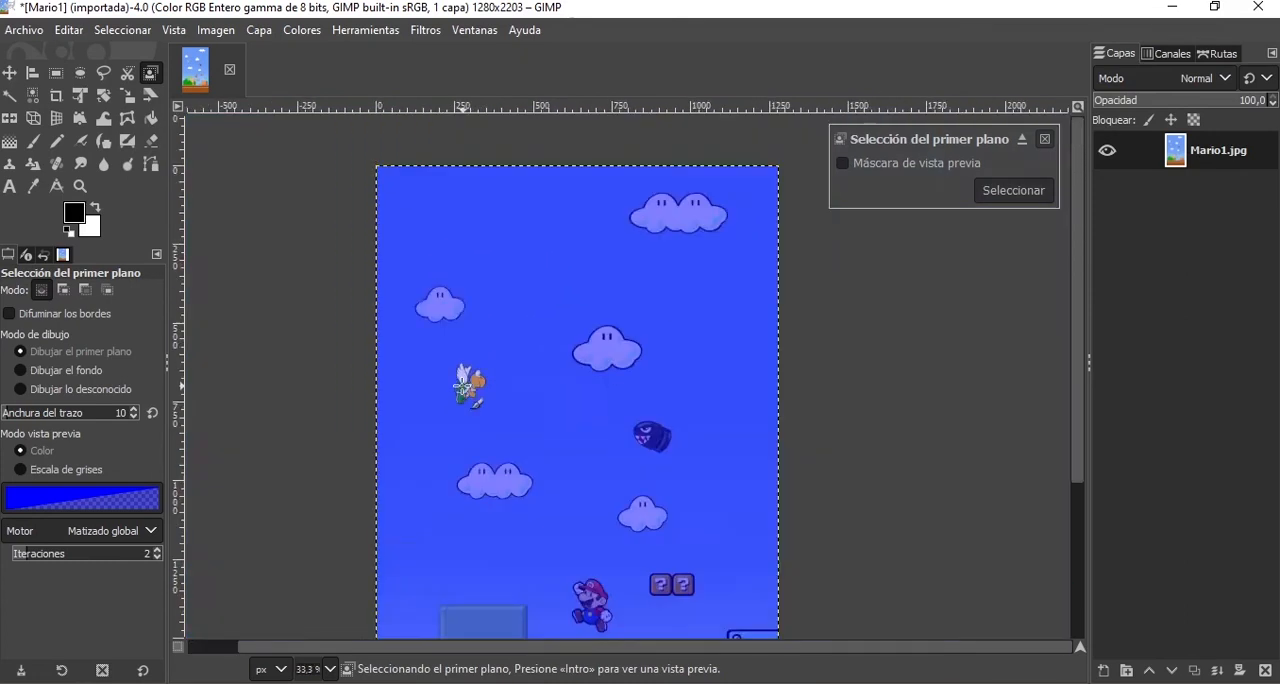
scroll(490, 380, "up", 2)
scroll(430, 260, "up", 3)
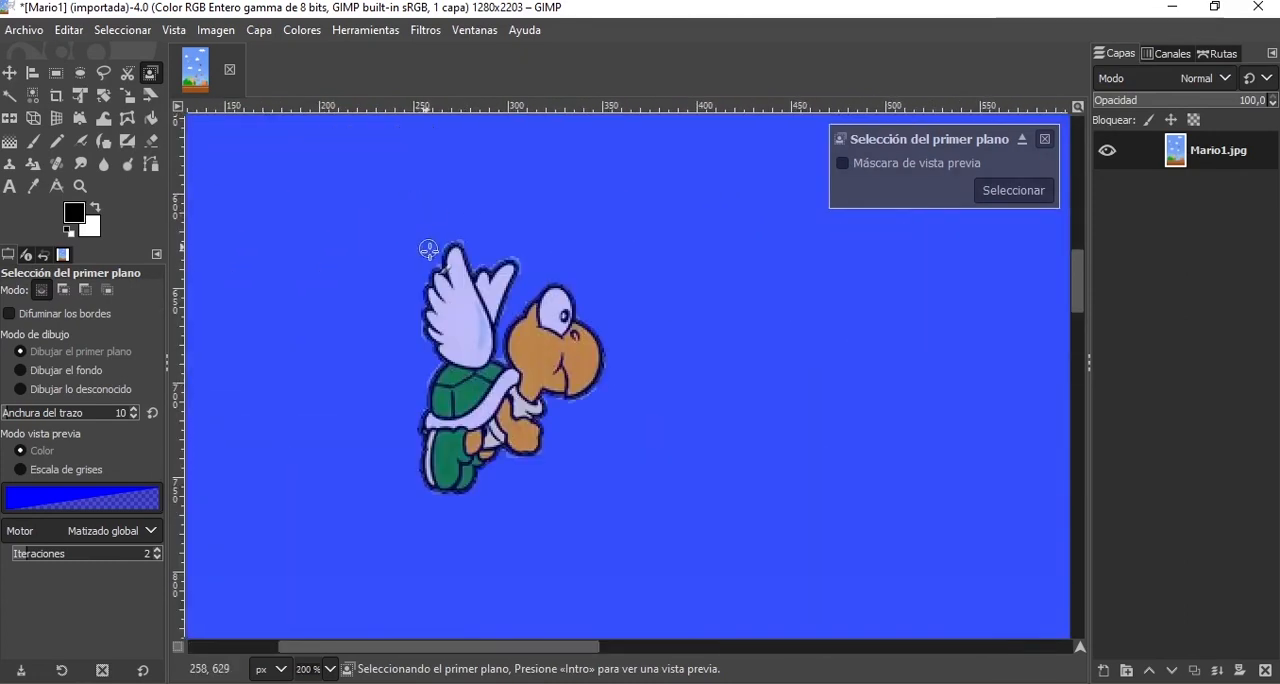
scroll(430, 262, "down", 2)
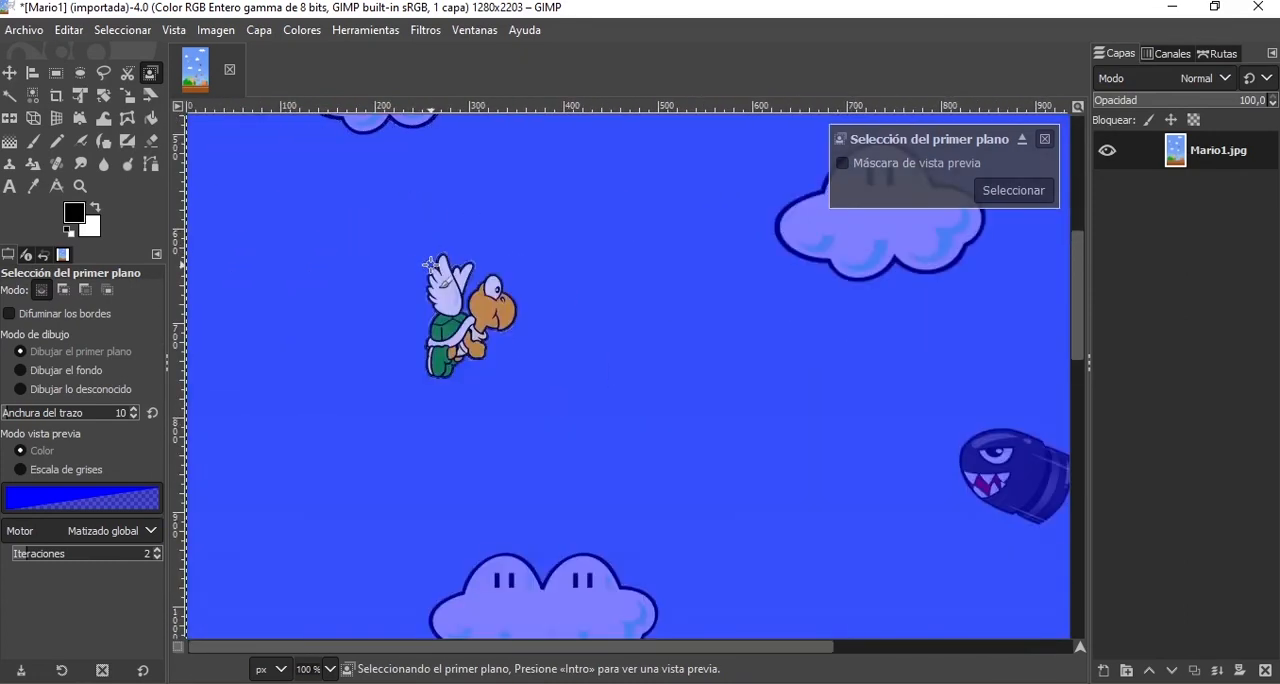
scroll(460, 340, "up", 2)
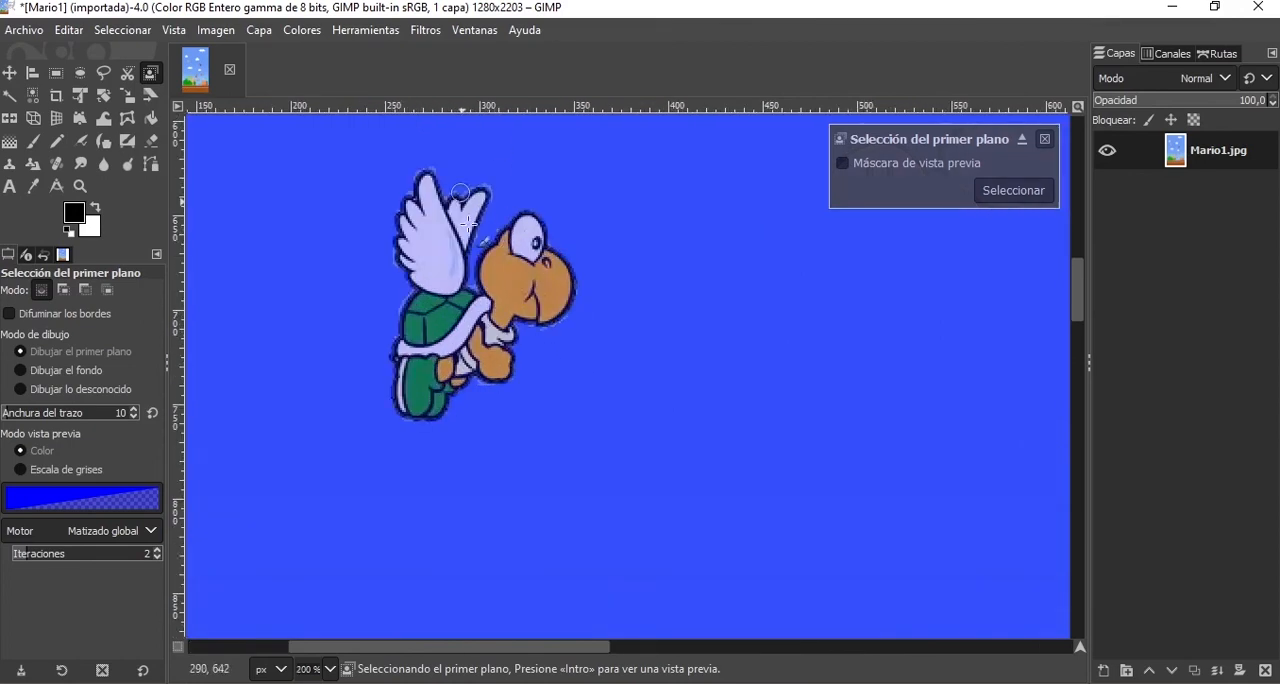
scroll(493, 258, "up", 1)
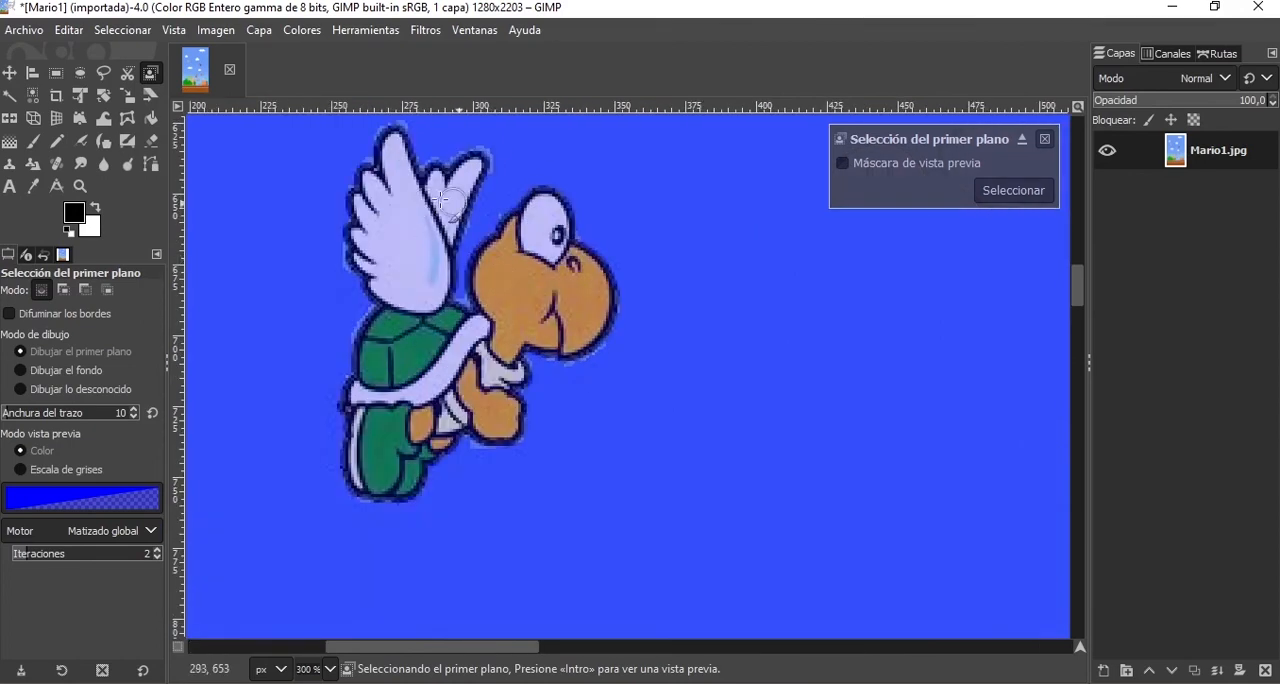
left_click(134, 502)
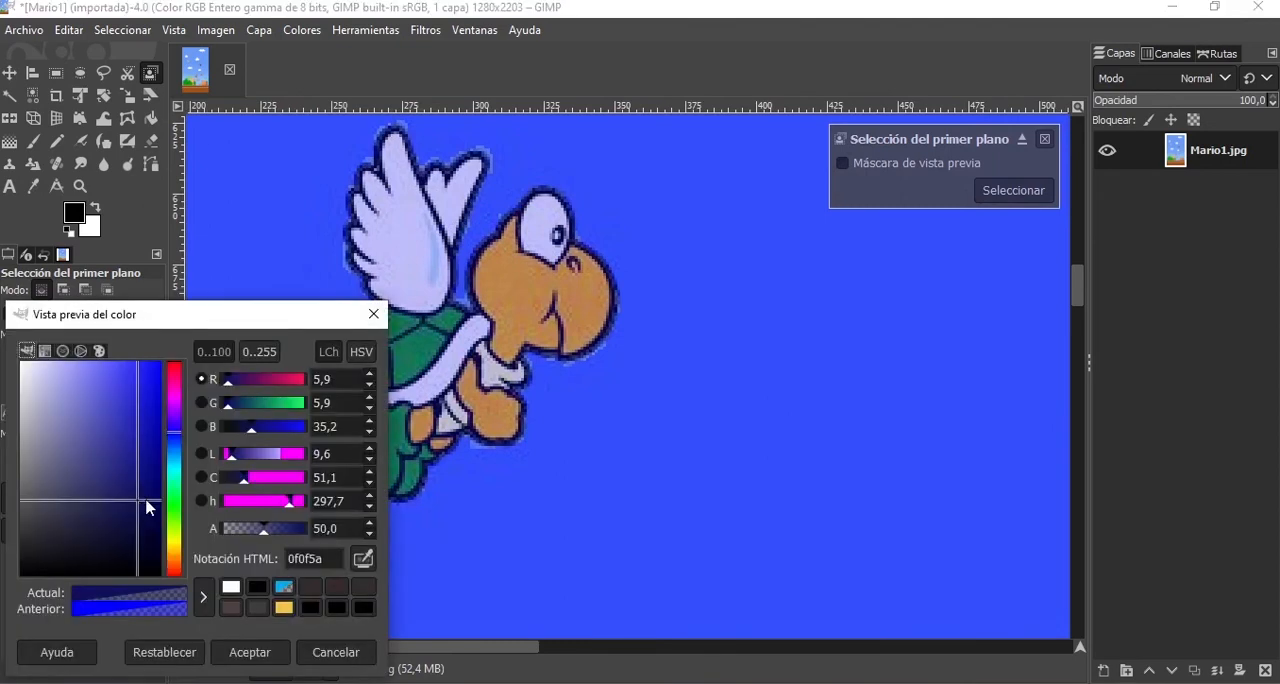
left_click_drag(148, 497, 149, 369)
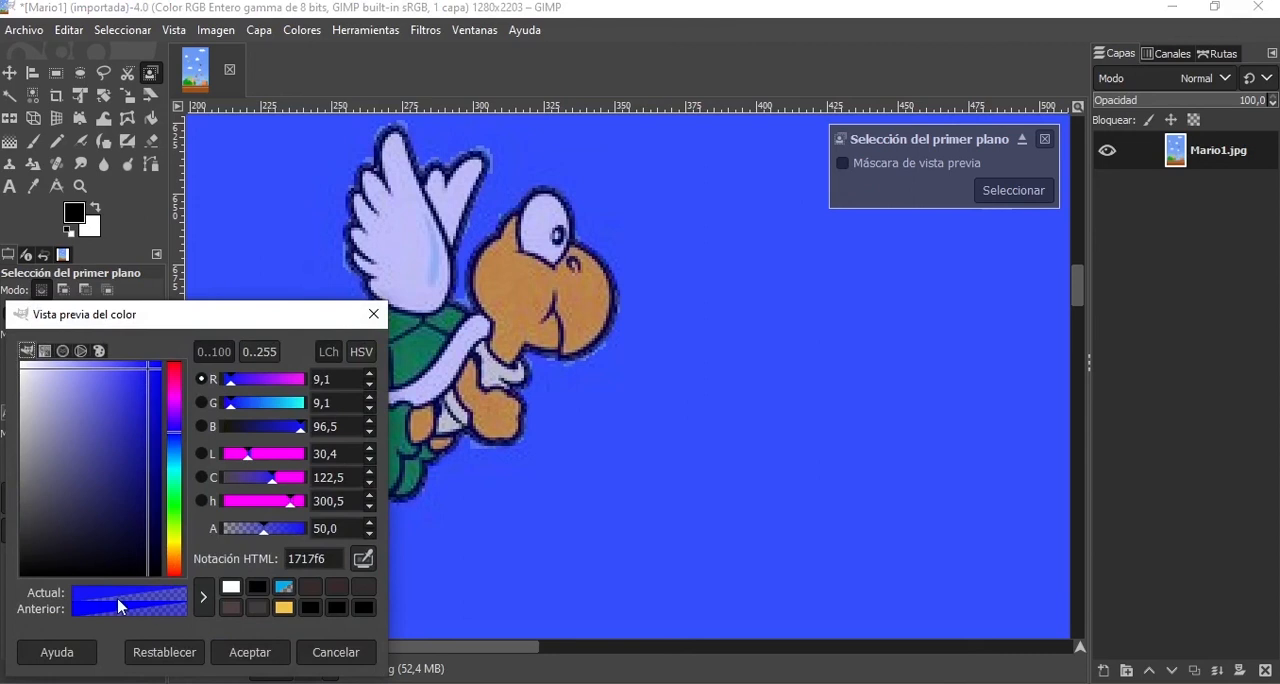
left_click(174, 369)
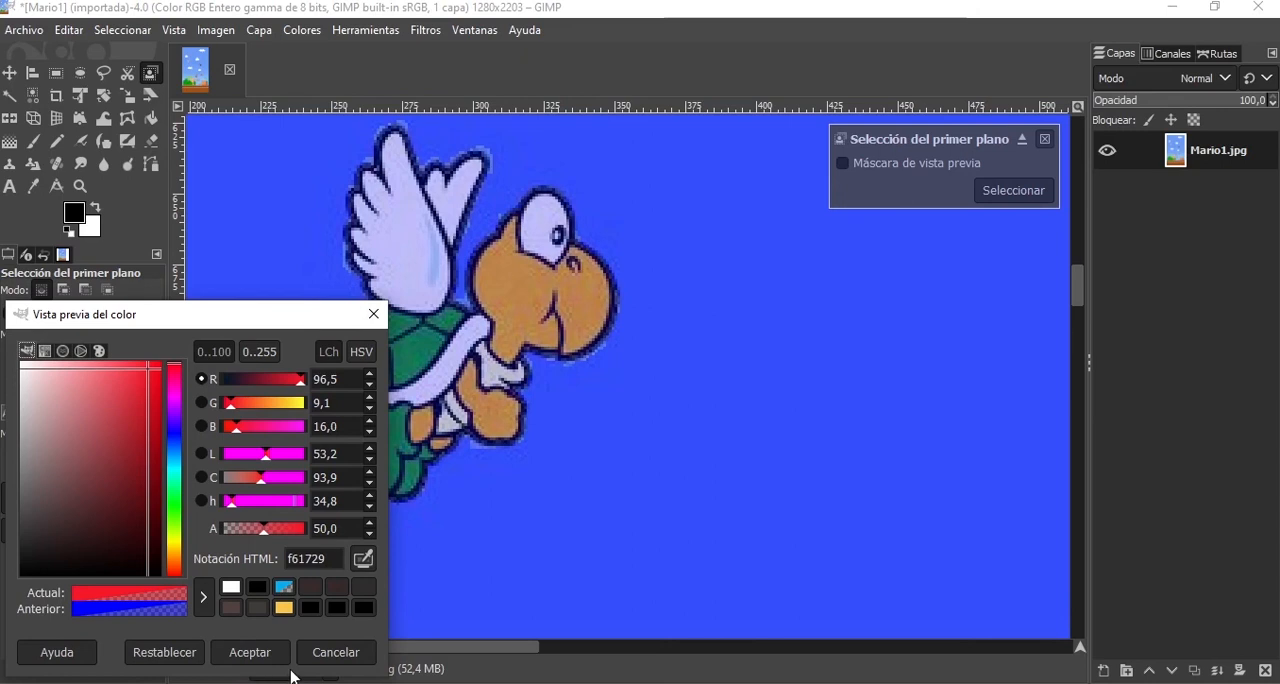
left_click(250, 652)
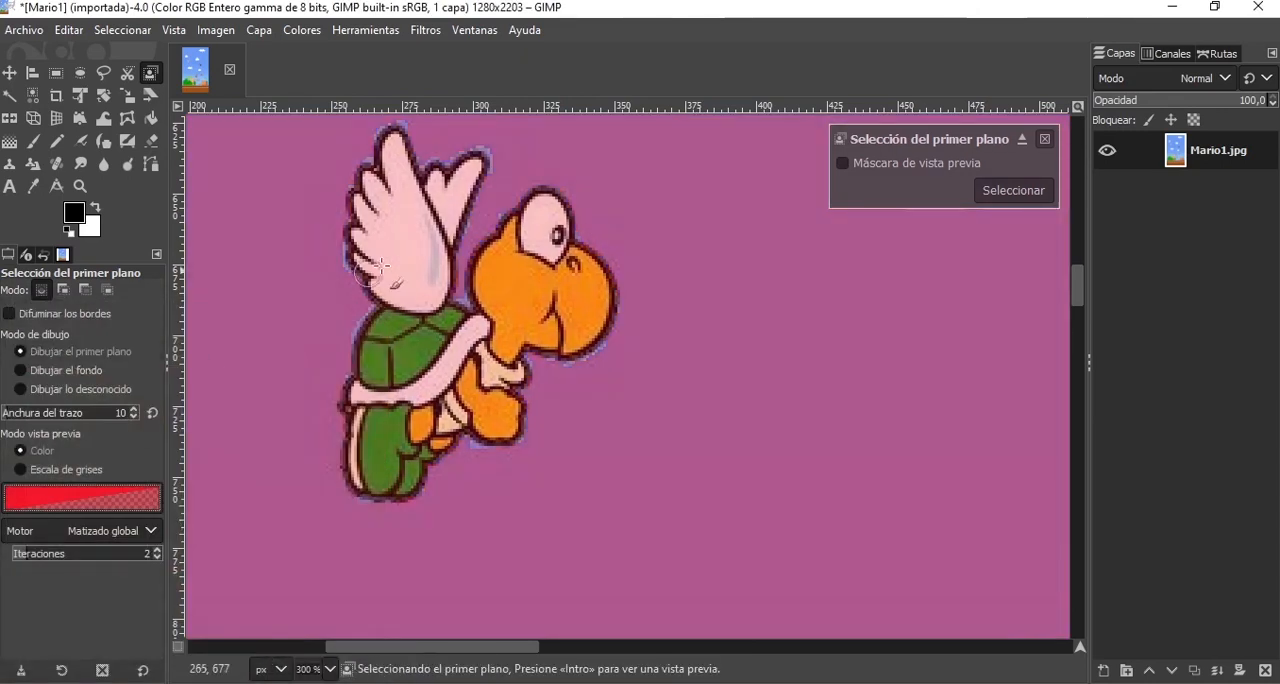
Paint foreground strokes over the front wing's feathers, part of the rear wing and the upper part of the shell and its rim.
left_click_drag(386, 252, 425, 355)
left_click_drag(396, 220, 436, 334)
mouse_move(396, 215)
left_mouse_down()
mouse_move(408, 325)
mouse_move(361, 252)
mouse_move(398, 163)
left_mouse_up()
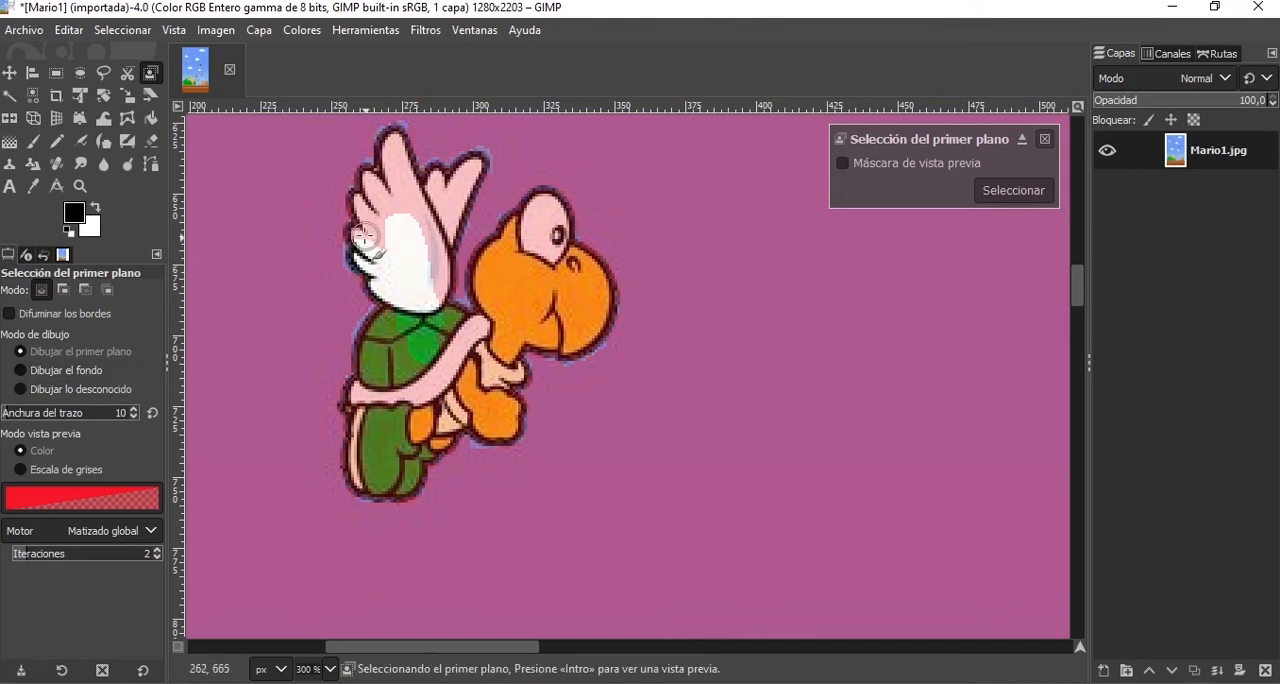
mouse_move(366, 213)
left_mouse_down()
mouse_move(384, 257)
mouse_move(368, 178)
left_mouse_up()
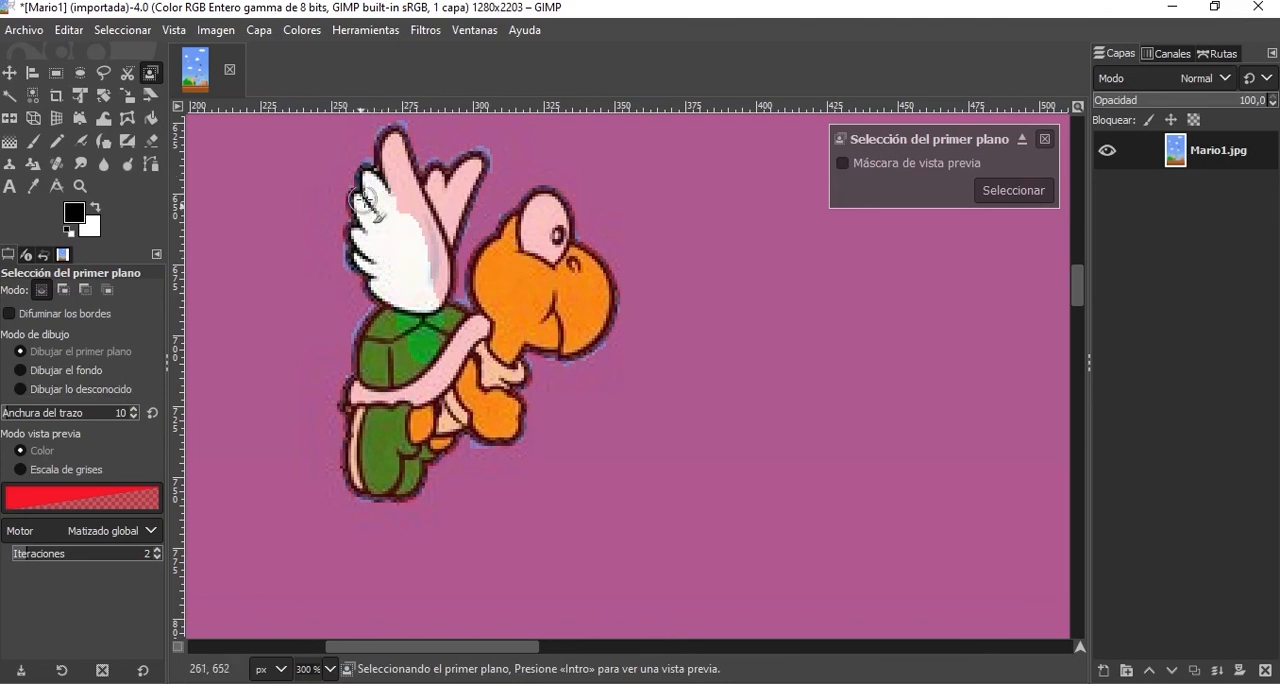
mouse_move(397, 206)
left_mouse_down()
mouse_move(419, 228)
mouse_move(437, 304)
mouse_move(419, 284)
mouse_move(432, 225)
left_mouse_up()
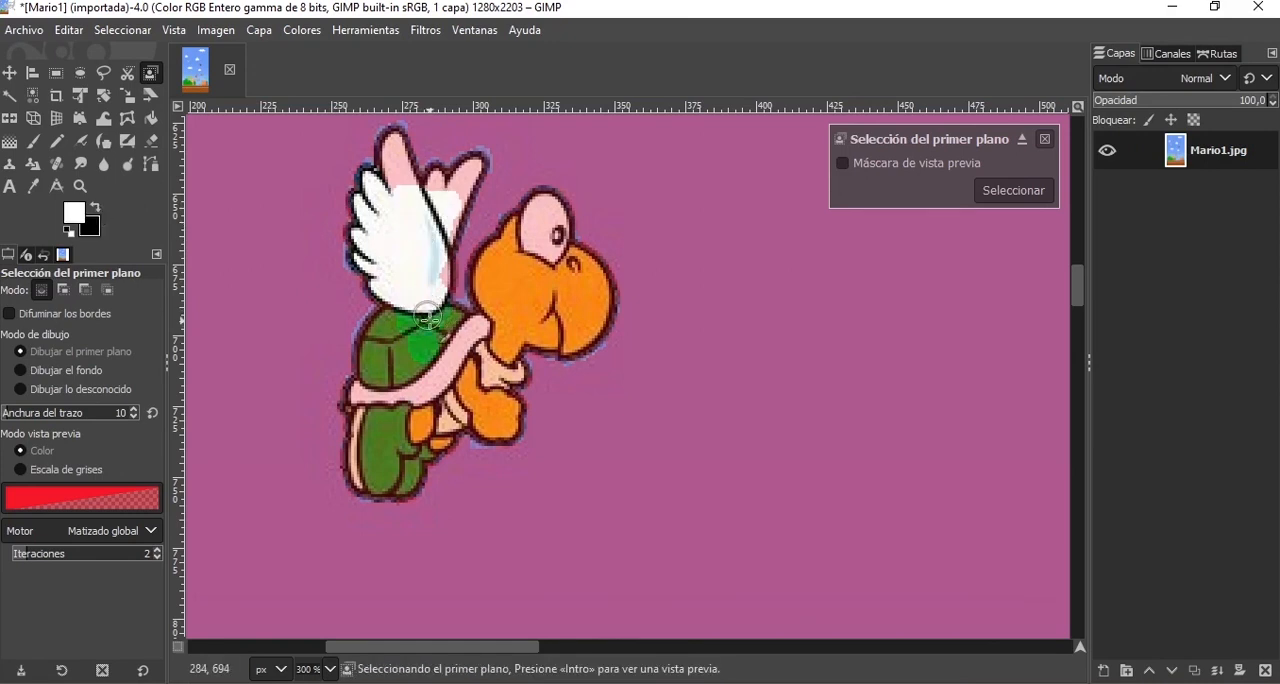
mouse_move(427, 318)
left_mouse_down()
mouse_move(505, 335)
mouse_move(452, 372)
mouse_move(428, 362)
left_mouse_up()
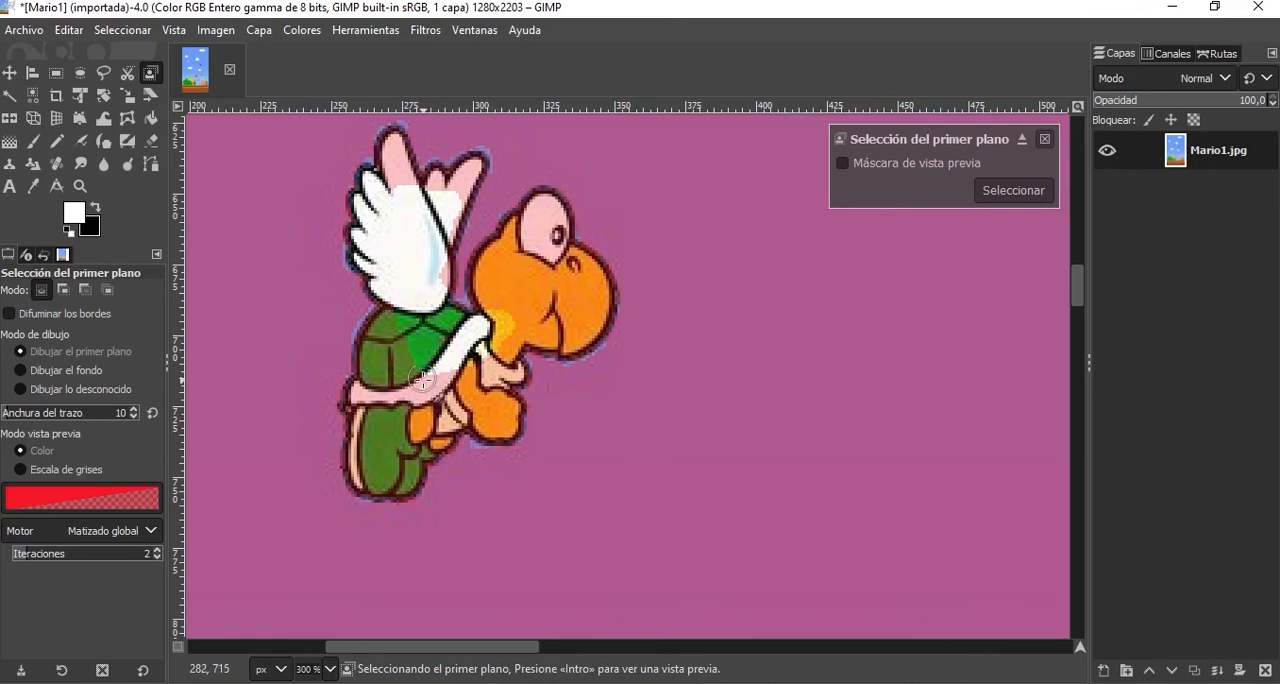
Mark the remaining wing areas as foreground, covering both wing tips, the rear wing's edge and the front wing's lower edge.
scroll(431, 188, "up", 4)
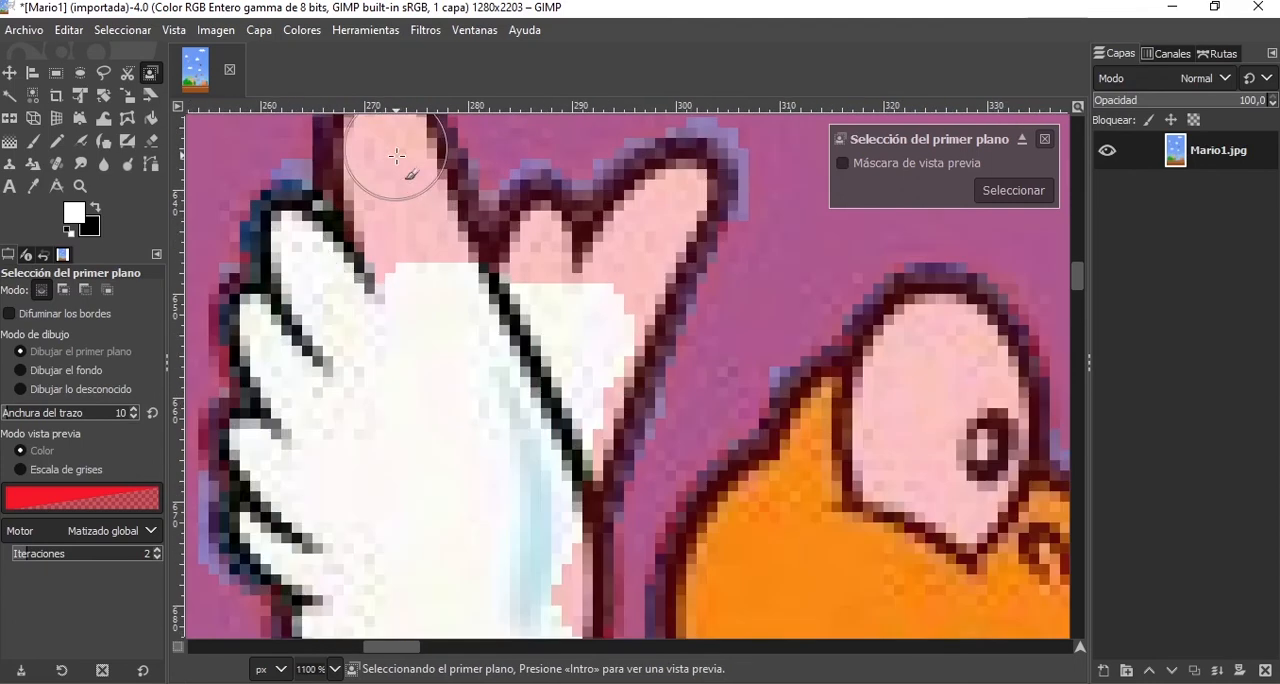
scroll(373, 200, "up", 3)
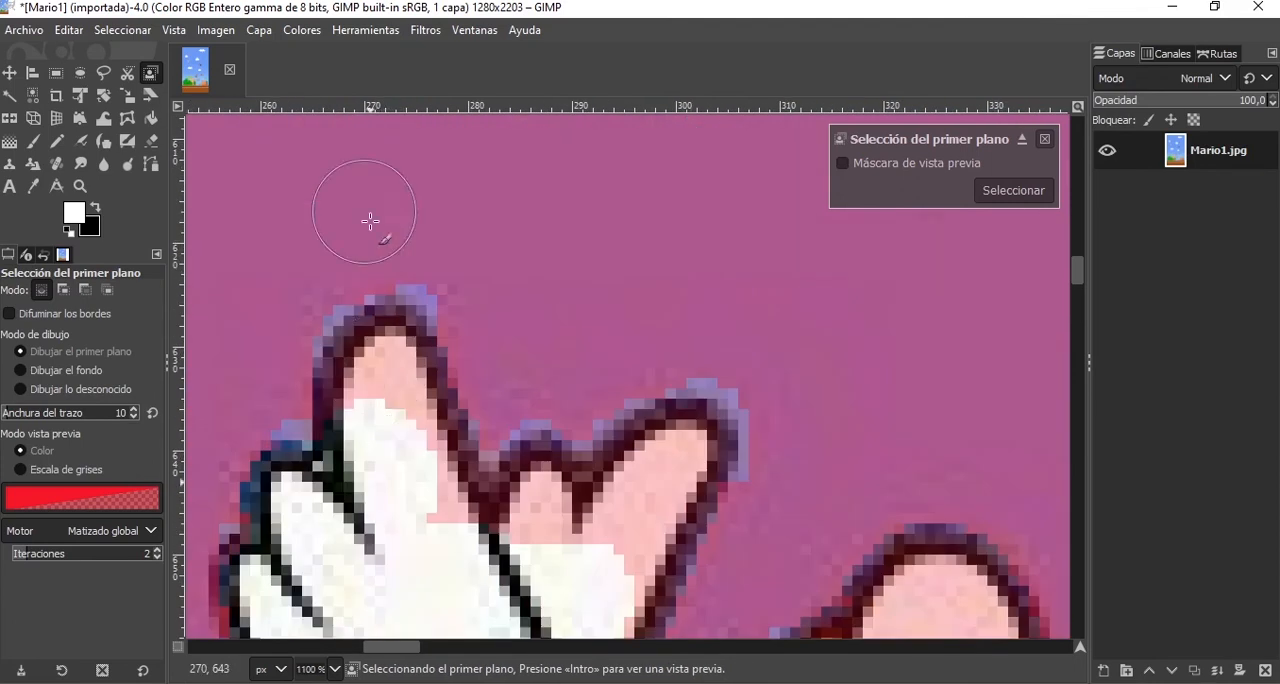
mouse_move(375, 411)
left_mouse_down()
mouse_move(393, 359)
mouse_move(393, 431)
mouse_move(389, 417)
mouse_move(440, 500)
mouse_move(405, 396)
mouse_move(417, 487)
mouse_move(449, 551)
mouse_move(534, 537)
mouse_move(551, 521)
mouse_move(540, 498)
mouse_move(564, 517)
mouse_move(627, 517)
mouse_move(685, 451)
left_mouse_up()
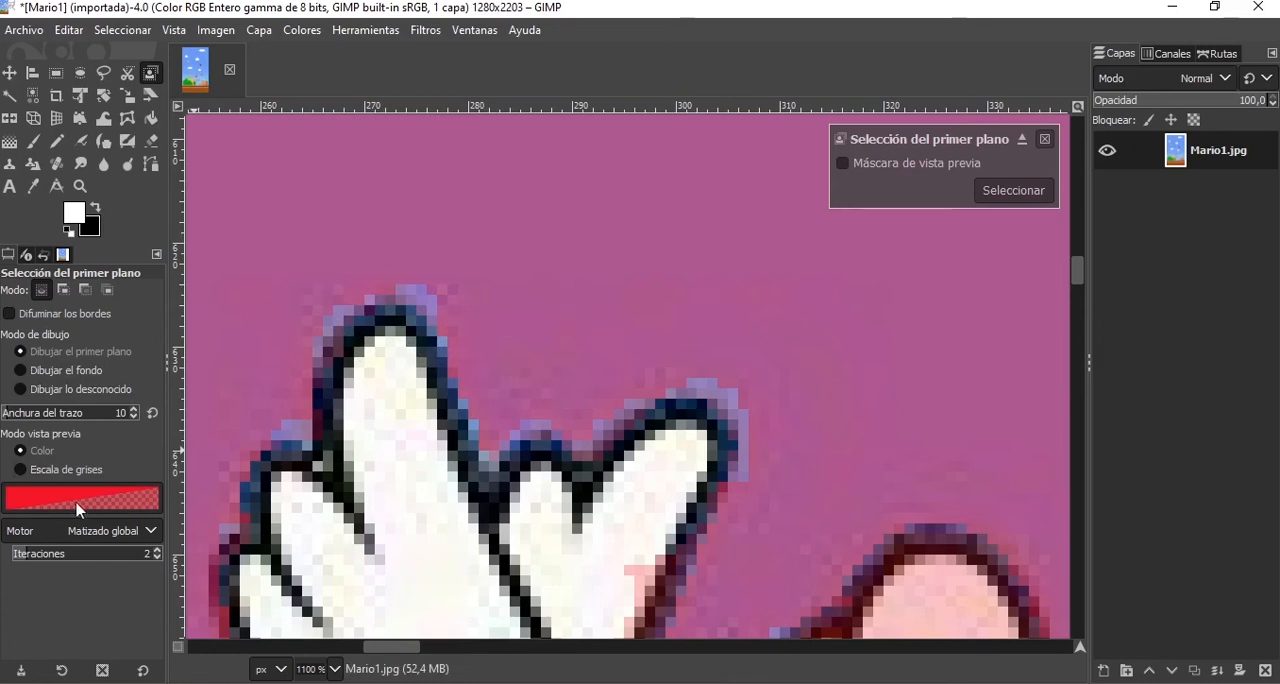
scroll(514, 406, "down", 5)
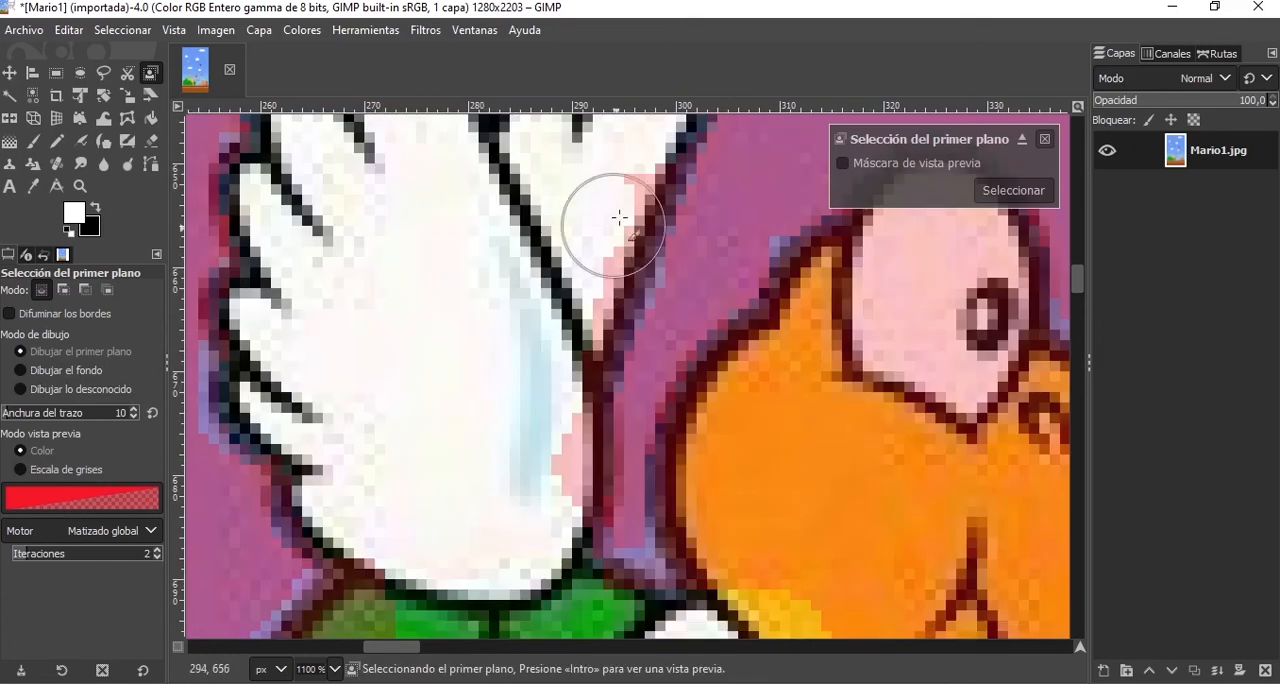
scroll(529, 440, "down", 7)
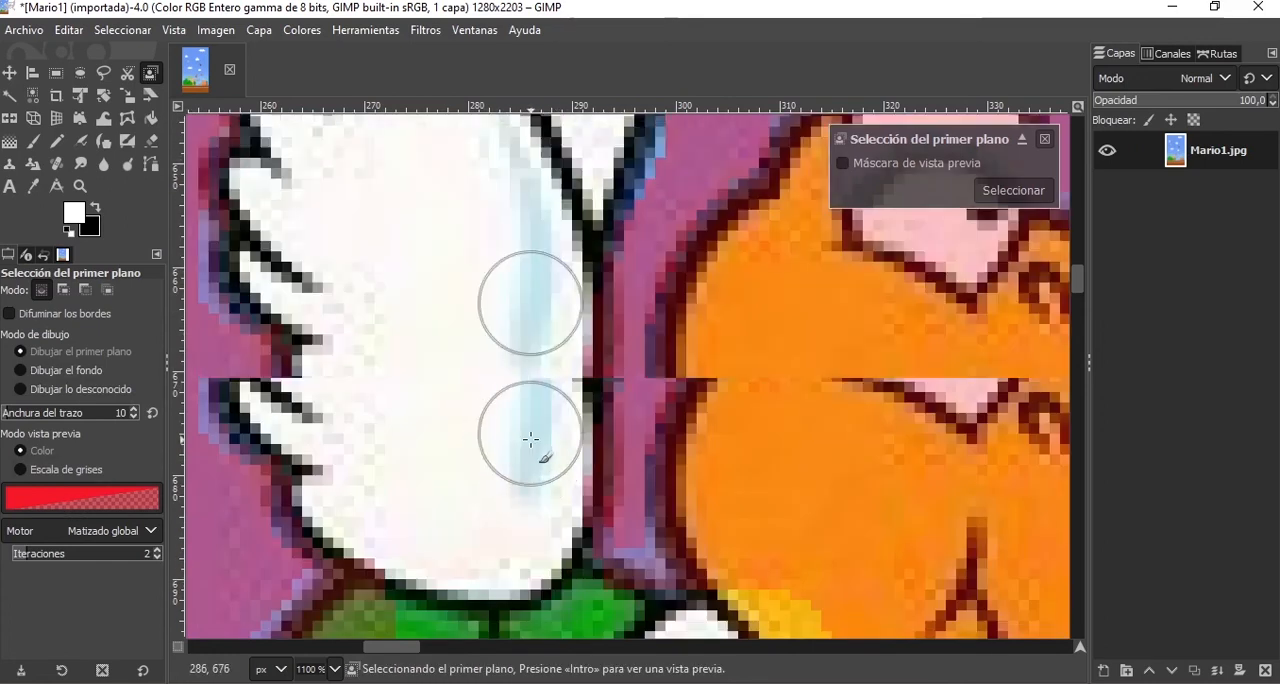
scroll(531, 438, "down", 3)
mouse_move(531, 438)
left_mouse_down()
mouse_move(497, 356)
mouse_move(461, 363)
mouse_move(449, 423)
mouse_move(507, 378)
left_mouse_up()
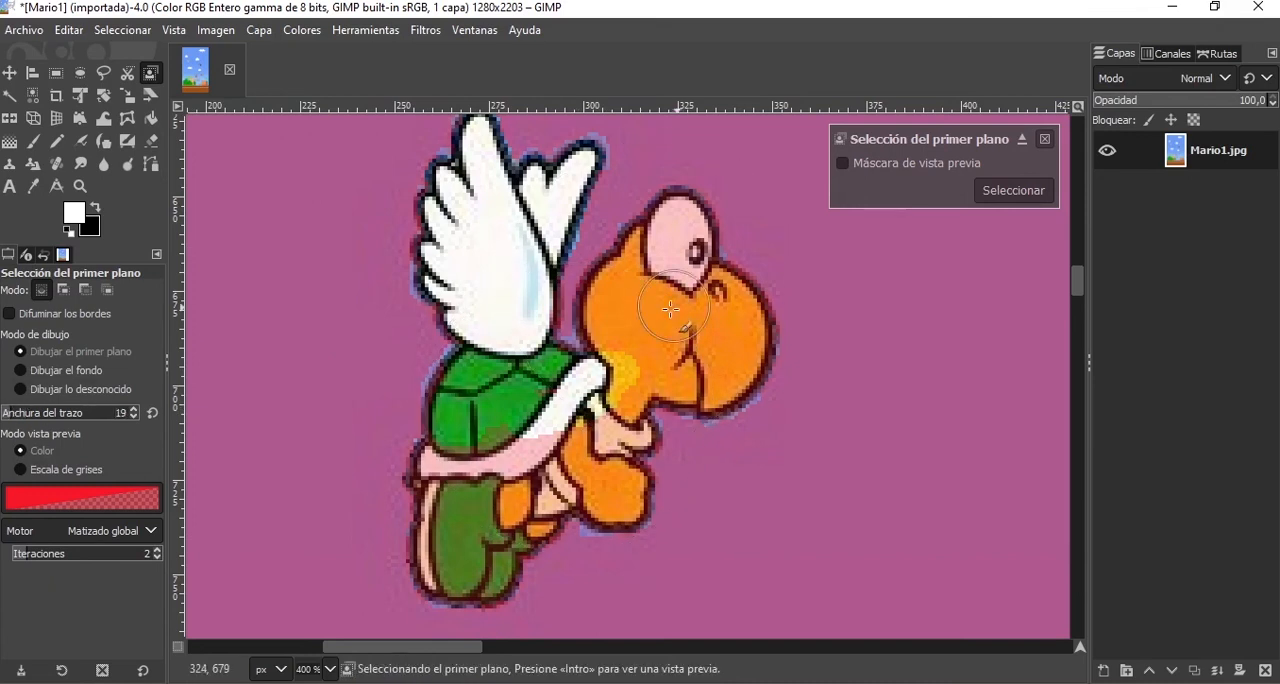
Mark the turtle's head, eye, arms, legs and the rest of the shell rim as foreground with a stroke width of 19.
mouse_move(658, 308)
left_mouse_down()
mouse_move(618, 334)
mouse_move(612, 305)
mouse_move(657, 246)
left_mouse_up()
mouse_move(680, 215)
left_mouse_down()
mouse_move(686, 277)
mouse_move(707, 294)
left_mouse_up()
mouse_move(732, 268)
left_mouse_down()
mouse_move(729, 371)
mouse_move(708, 382)
mouse_move(655, 370)
mouse_move(602, 414)
mouse_move(597, 474)
mouse_move(616, 497)
mouse_move(543, 480)
mouse_move(530, 505)
left_mouse_up()
mouse_move(524, 507)
left_mouse_down()
mouse_move(484, 563)
mouse_move(454, 564)
mouse_move(458, 508)
left_mouse_up()
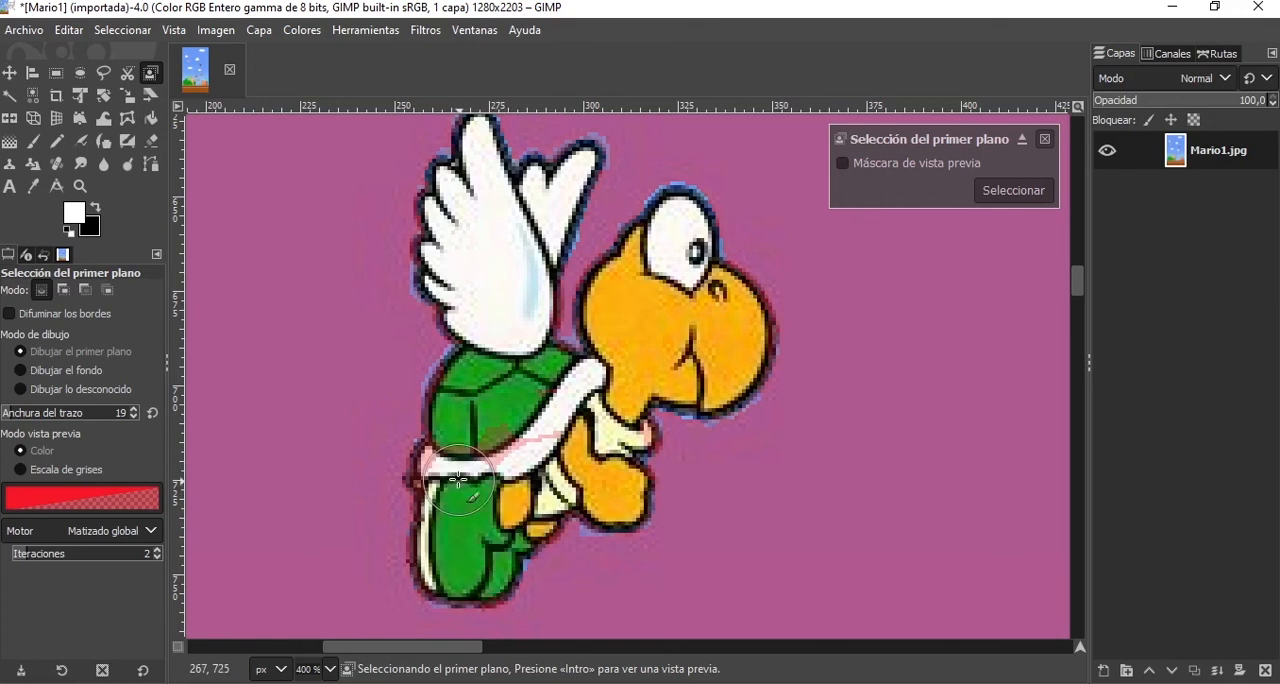
mouse_move(478, 466)
left_mouse_down()
mouse_move(450, 468)
mouse_move(528, 438)
left_mouse_up()
left_click_drag(531, 434, 542, 427)
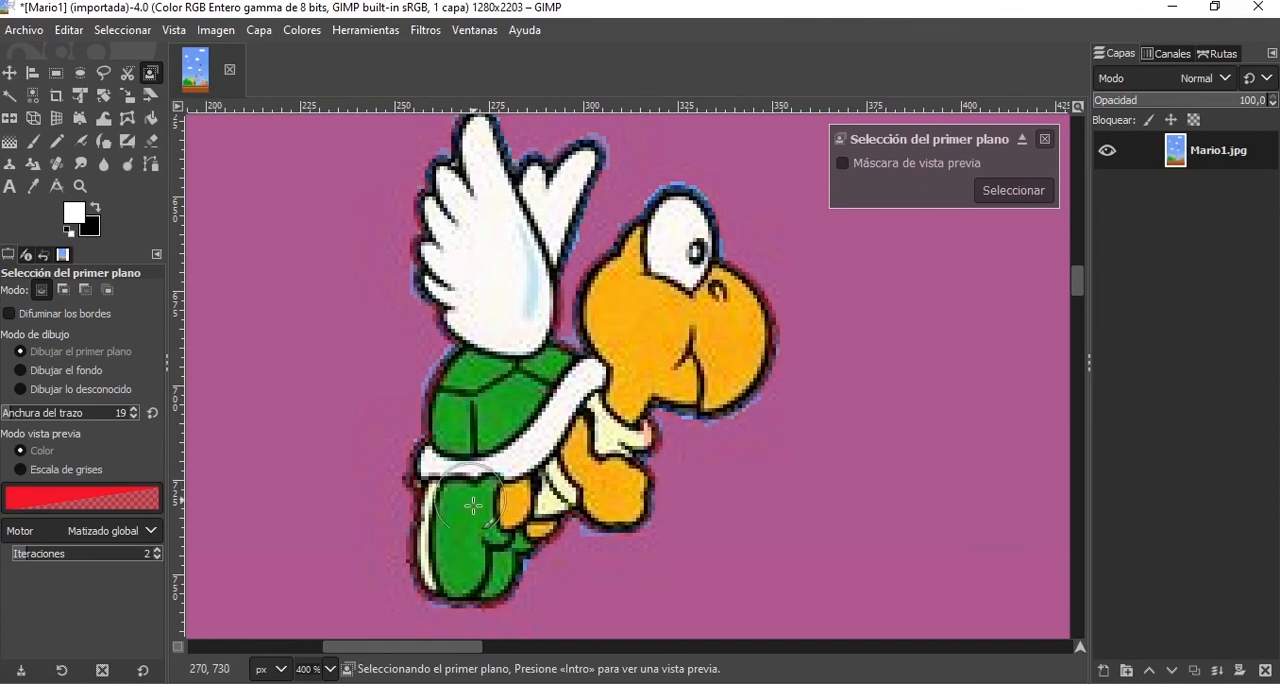
Mark a patch outside the shell's back edge as foreground, switch to background drawing (Dibujar el fondo) and paint that patch over.
left_click_drag(450, 441, 390, 440)
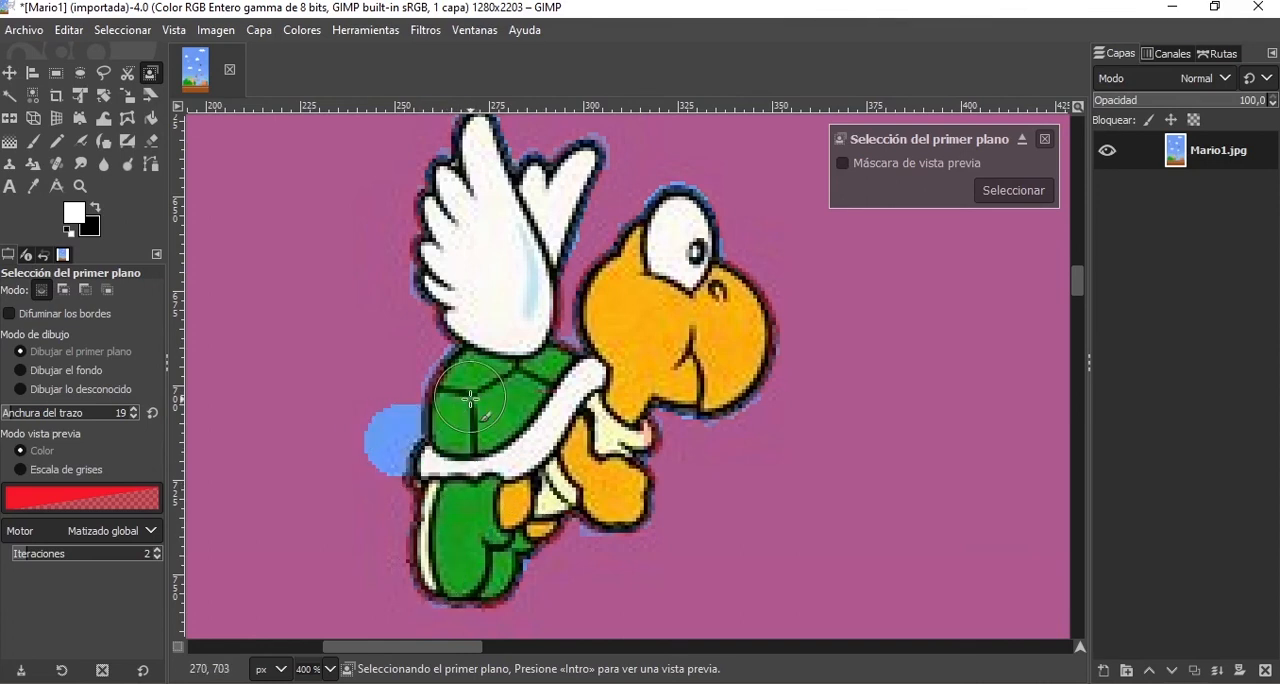
left_click(51, 374)
key("Up")
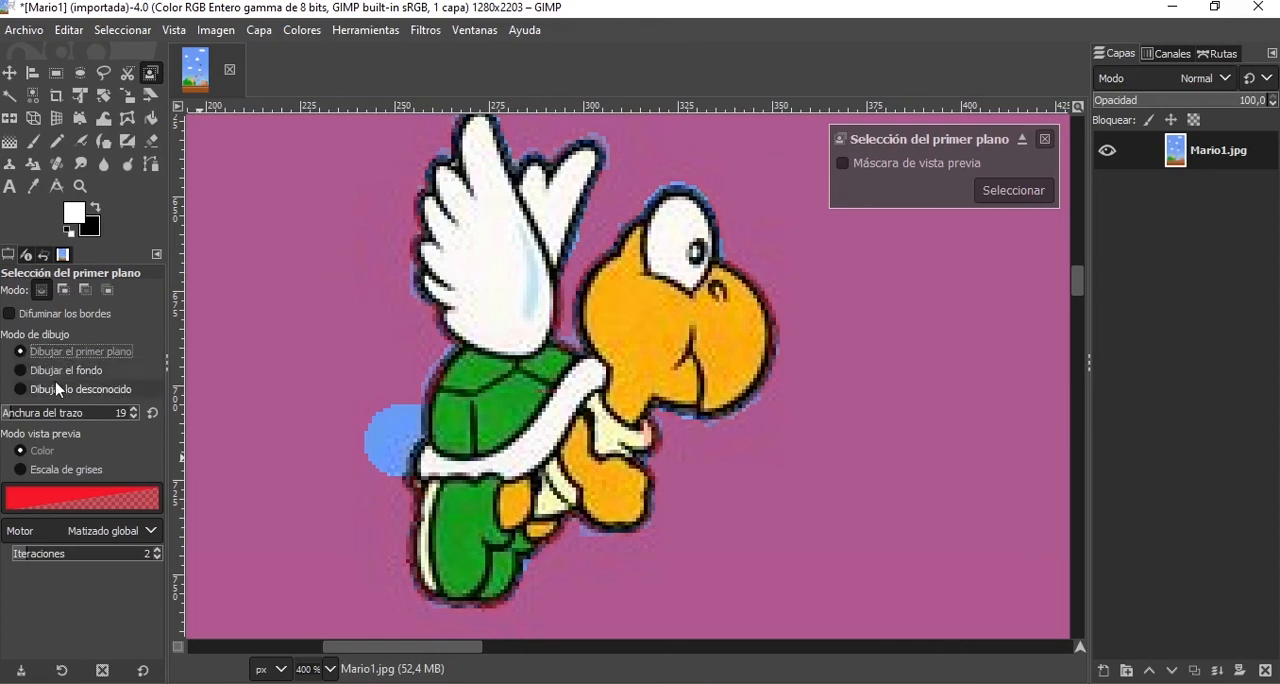
key("Up")
scroll(420, 440, "up", 2, "ctrl")
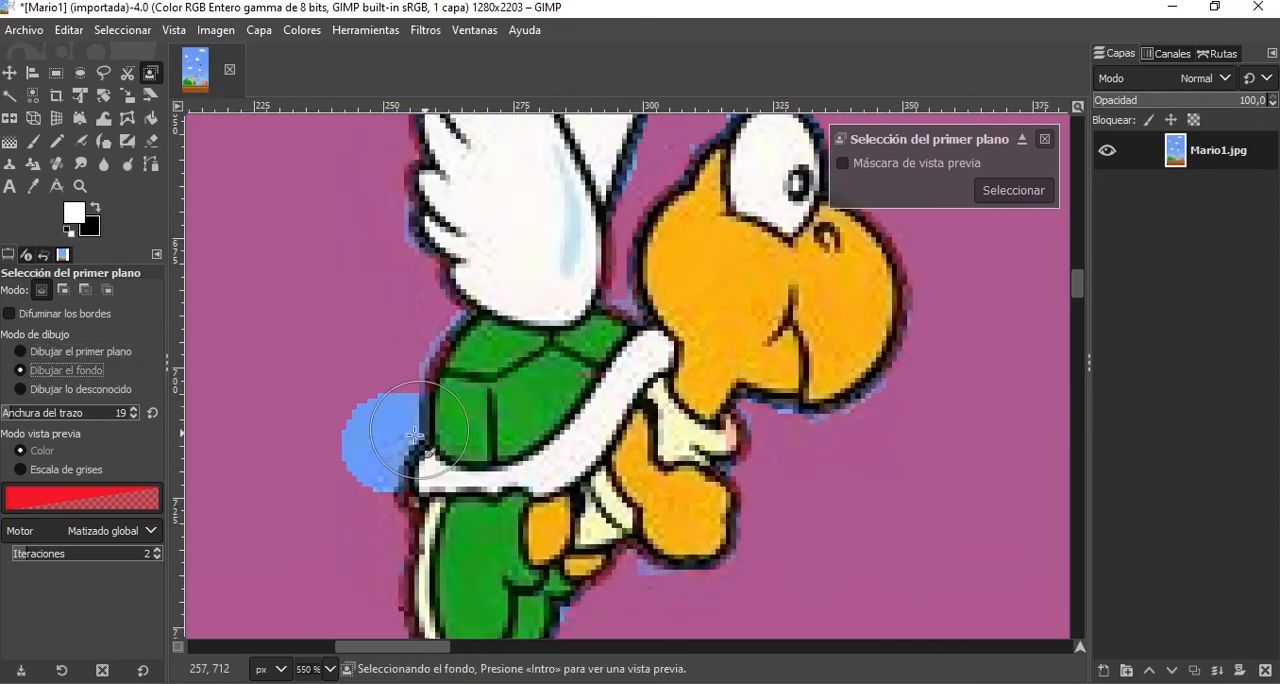
left_click_drag(322, 400, 354, 409)
left_click(345, 437)
left_click(333, 490)
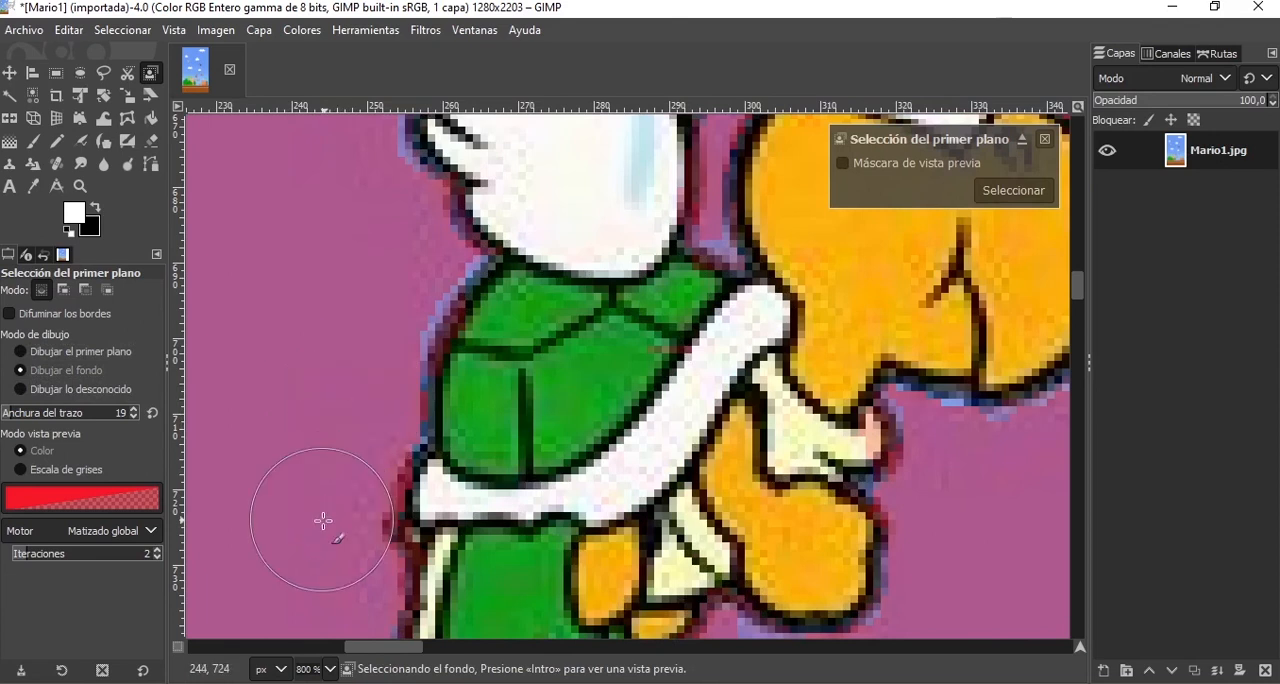
Paint background strokes along the outer edge of the shell's back up to the base of the wing.
left_click(372, 402)
left_click(386, 406)
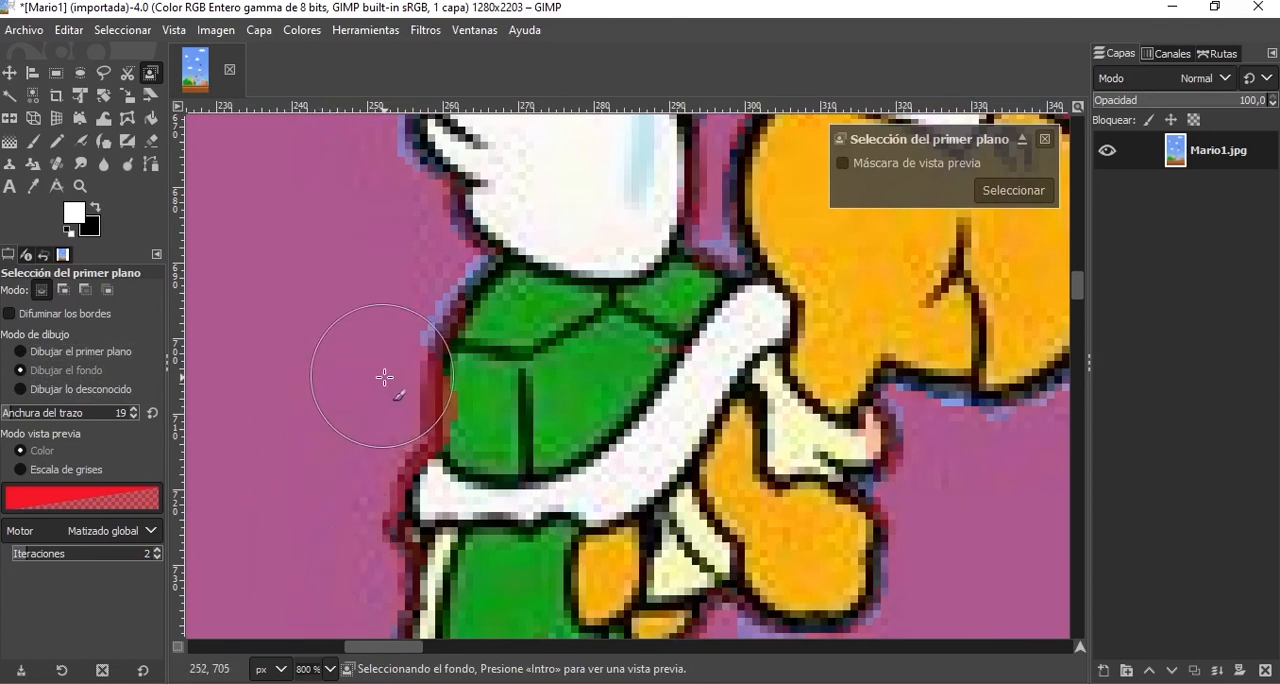
left_click_drag(364, 337, 408, 290)
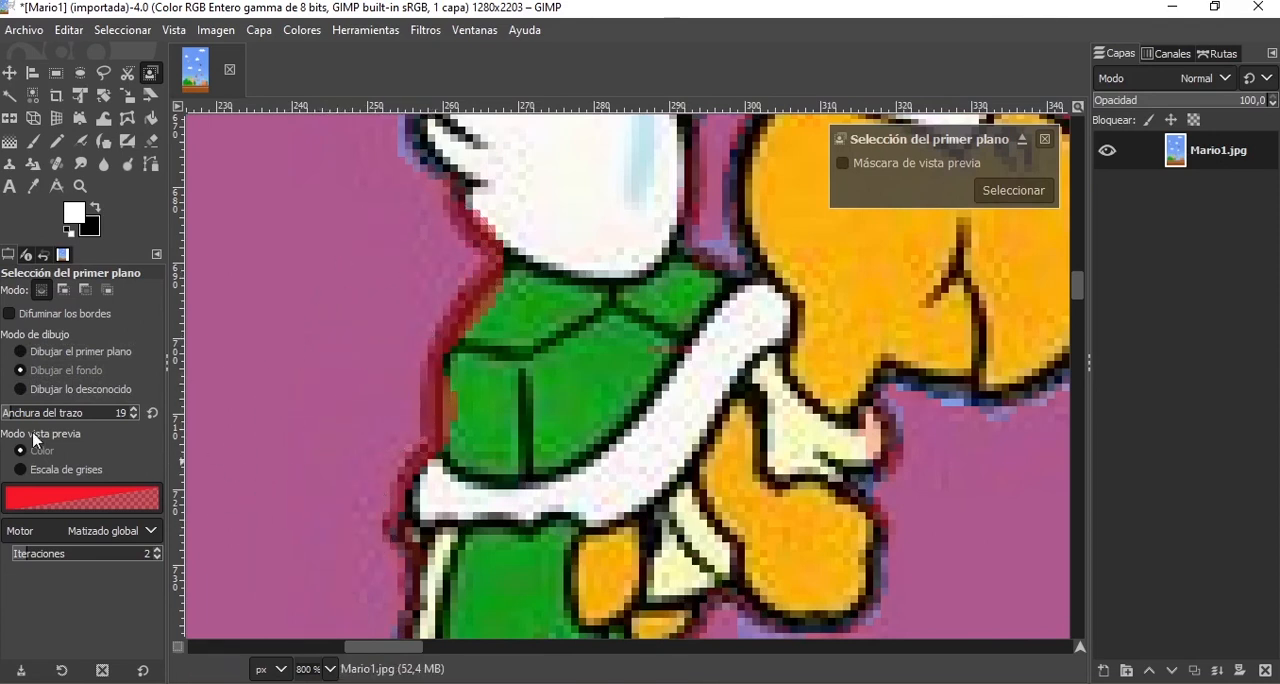
Switch to foreground drawing (Dibujar el primer plano) and repaint the outer edge of the shell's back as foreground.
left_click(71, 353)
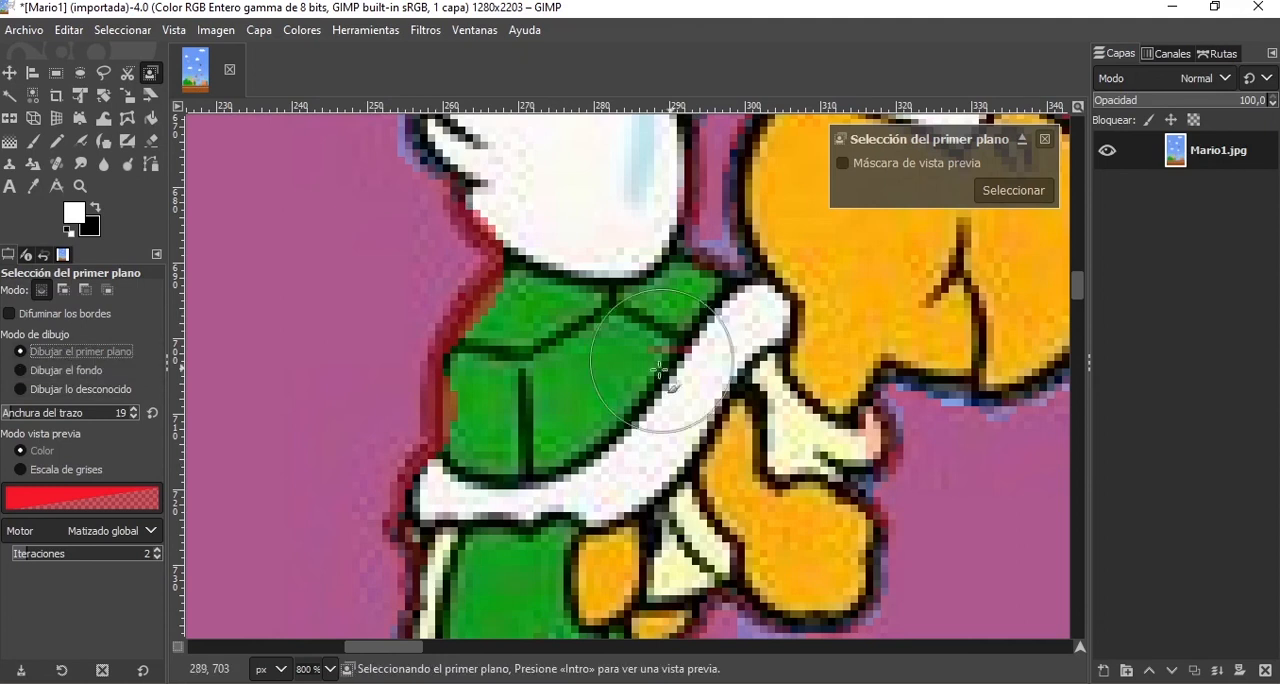
mouse_move(495, 405)
left_mouse_down()
mouse_move(498, 368)
mouse_move(536, 320)
left_mouse_up()
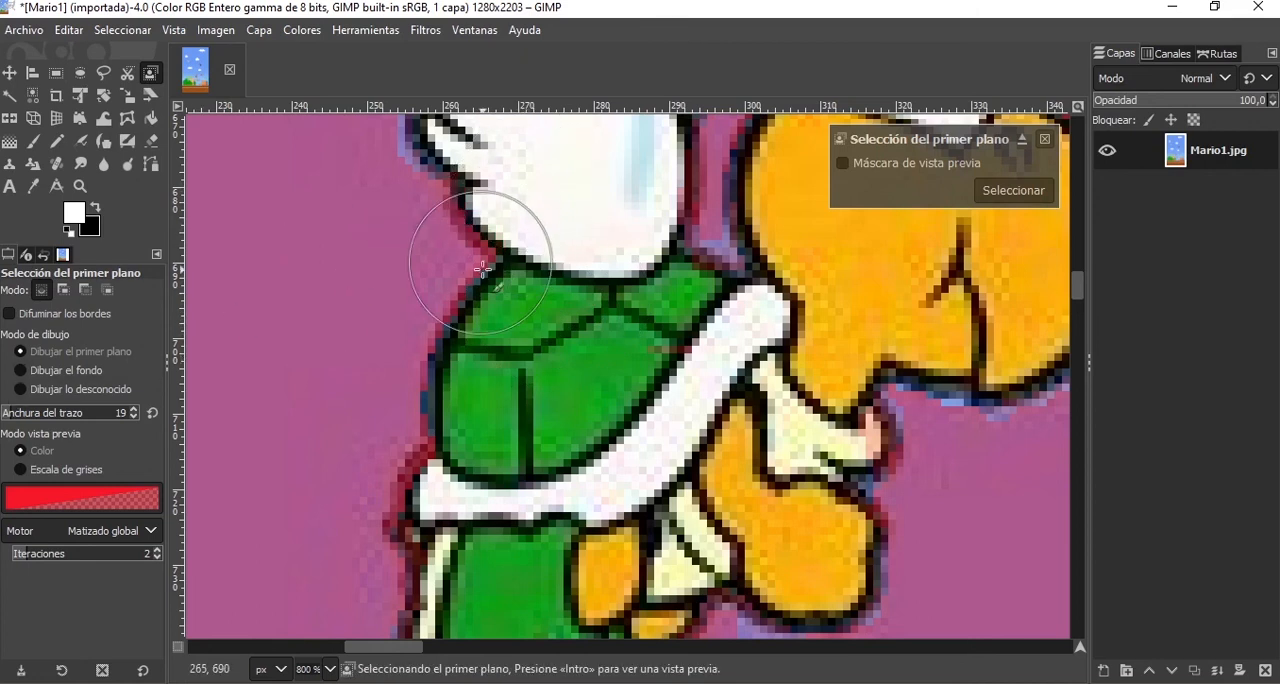
Switch to background drawing (Dibujar el fondo) and paint along the front wing's outer edge, both wing tips and the gap between them.
scroll(481, 270, "up", 3)
left_click(42, 372)
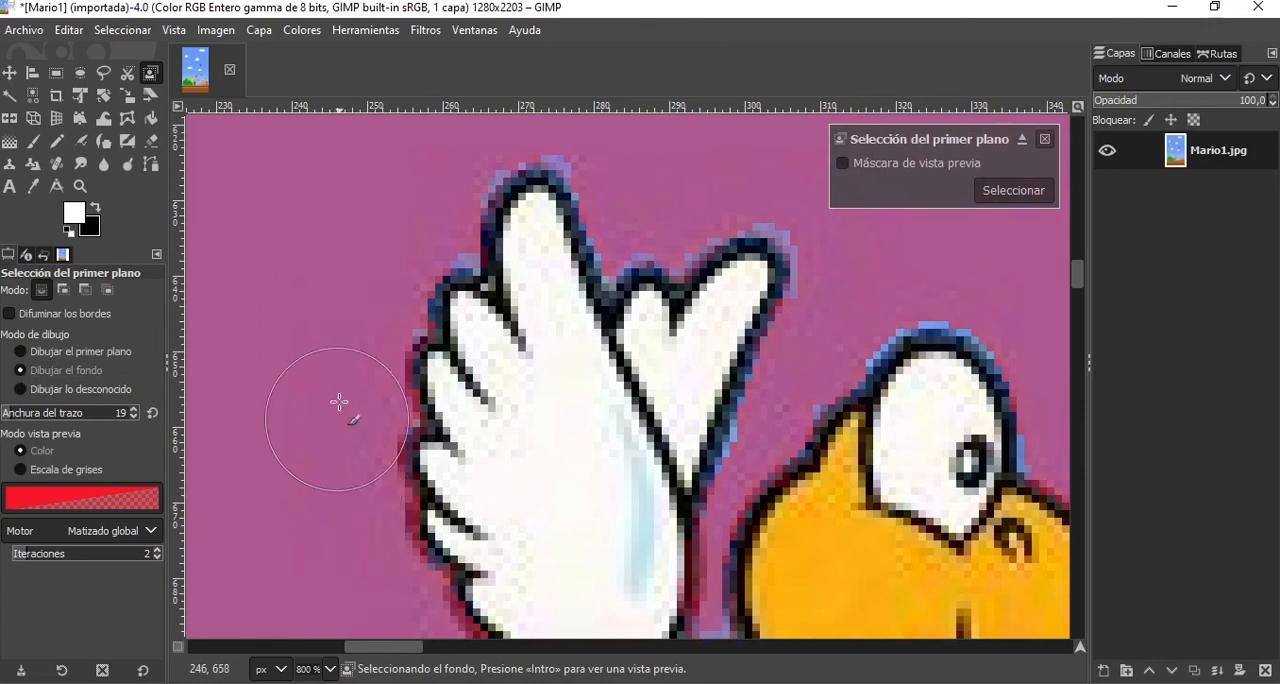
mouse_move(383, 256)
left_mouse_down()
mouse_move(422, 229)
mouse_move(440, 157)
mouse_move(506, 131)
left_mouse_up()
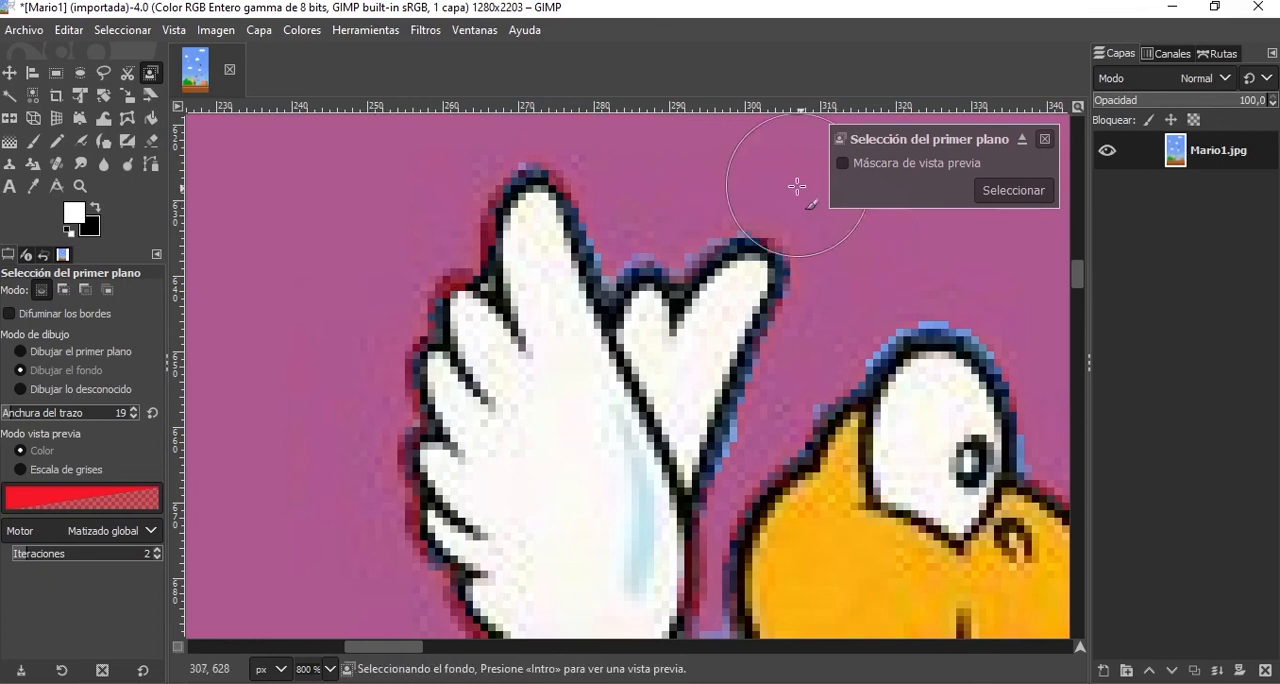
left_click_drag(655, 205, 651, 204)
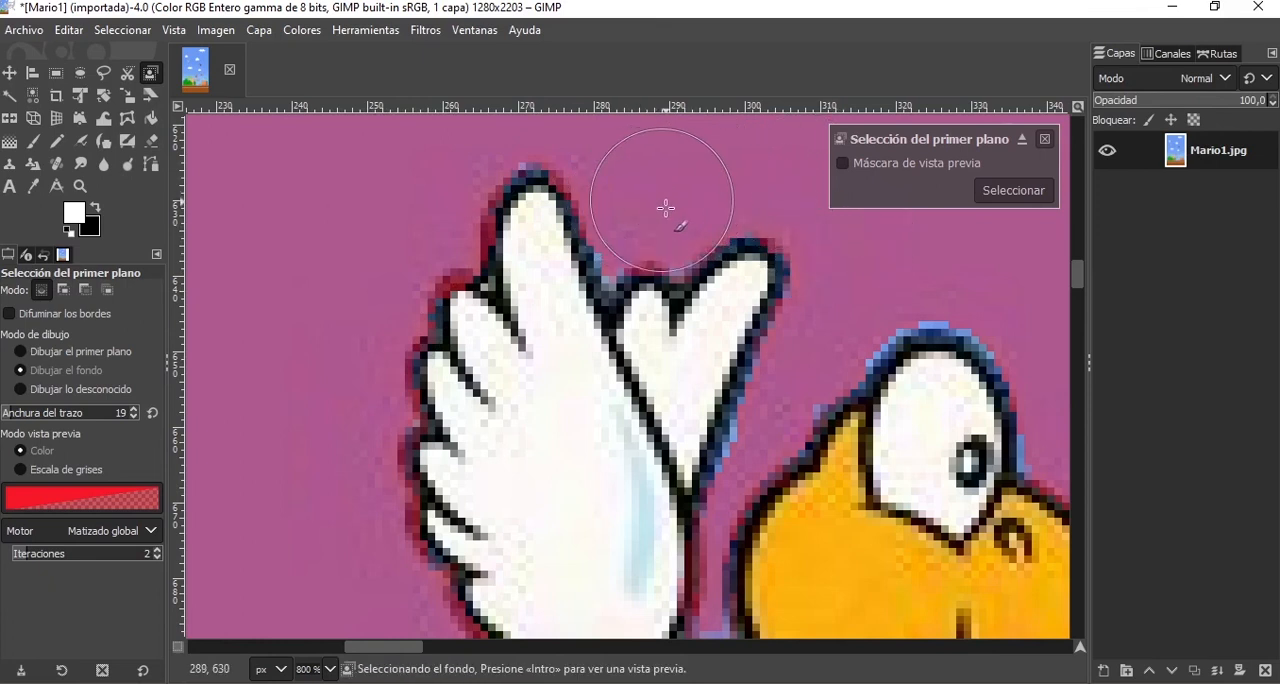
Paint background strokes beneath the turtle's mouth and chin and around the outer outline of the head.
scroll(700, 286, "down", 5)
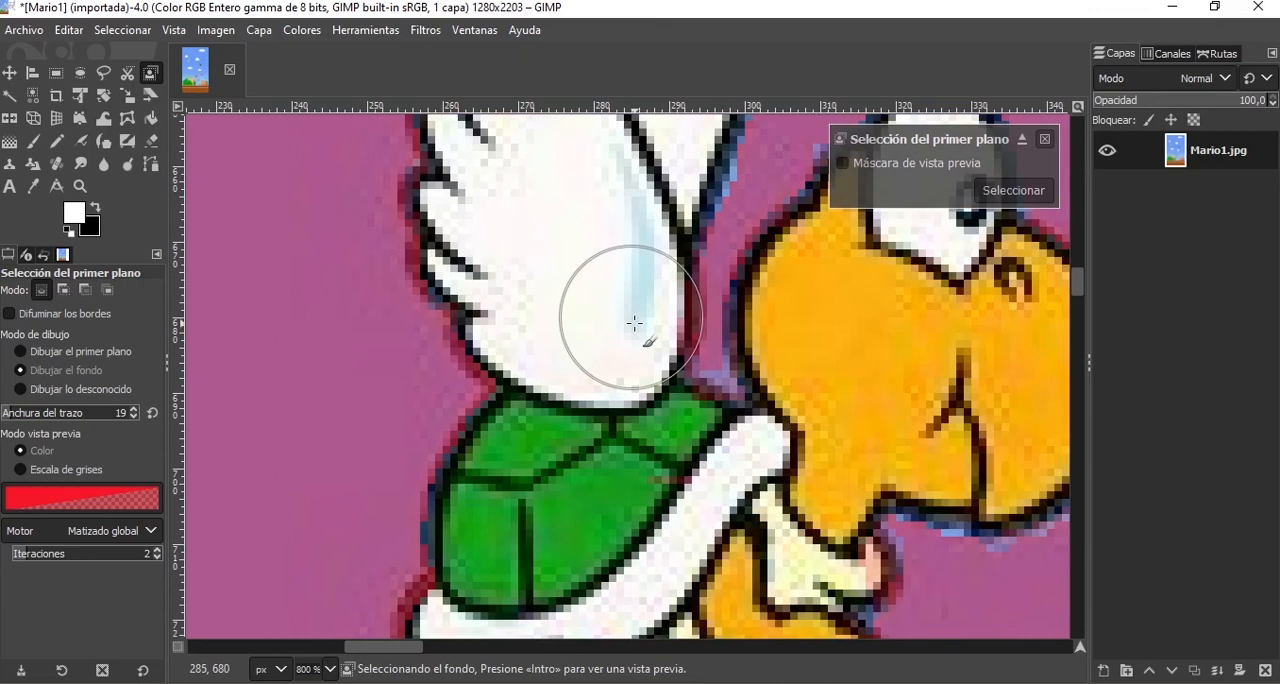
scroll(614, 314, "down", 4)
scroll(692, 375, "up", 2)
scroll(746, 264, "up", 4, "ctrl")
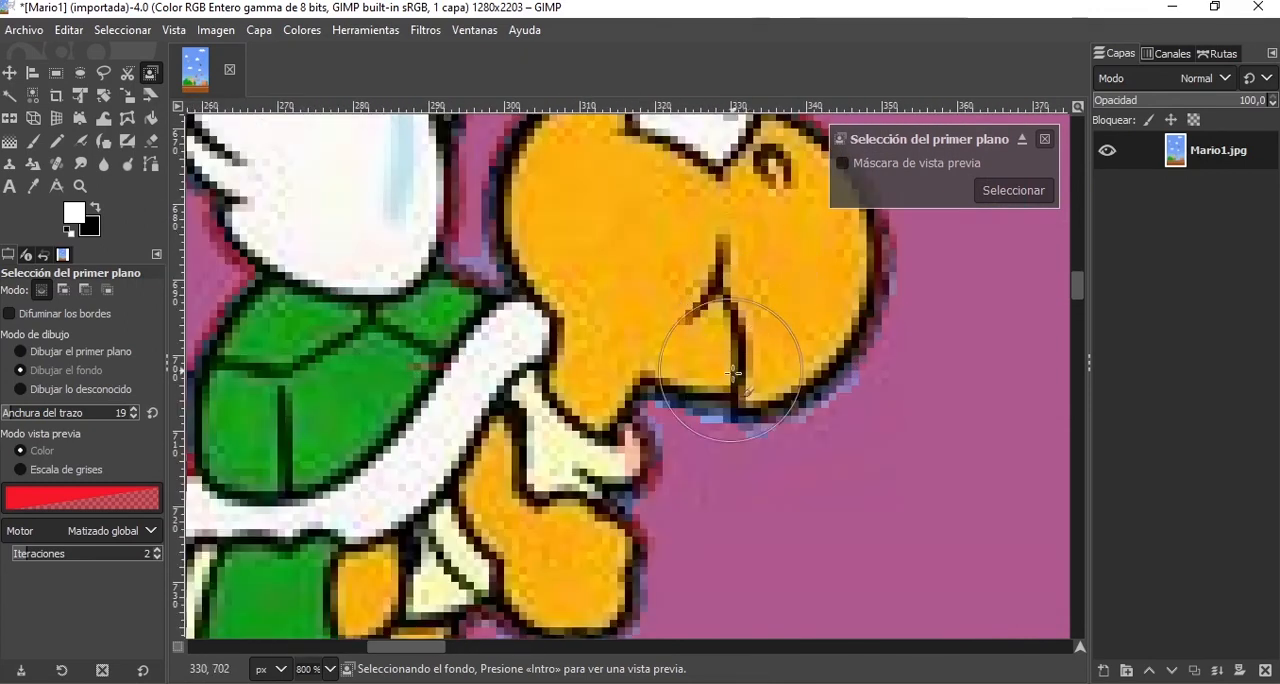
left_click(706, 483)
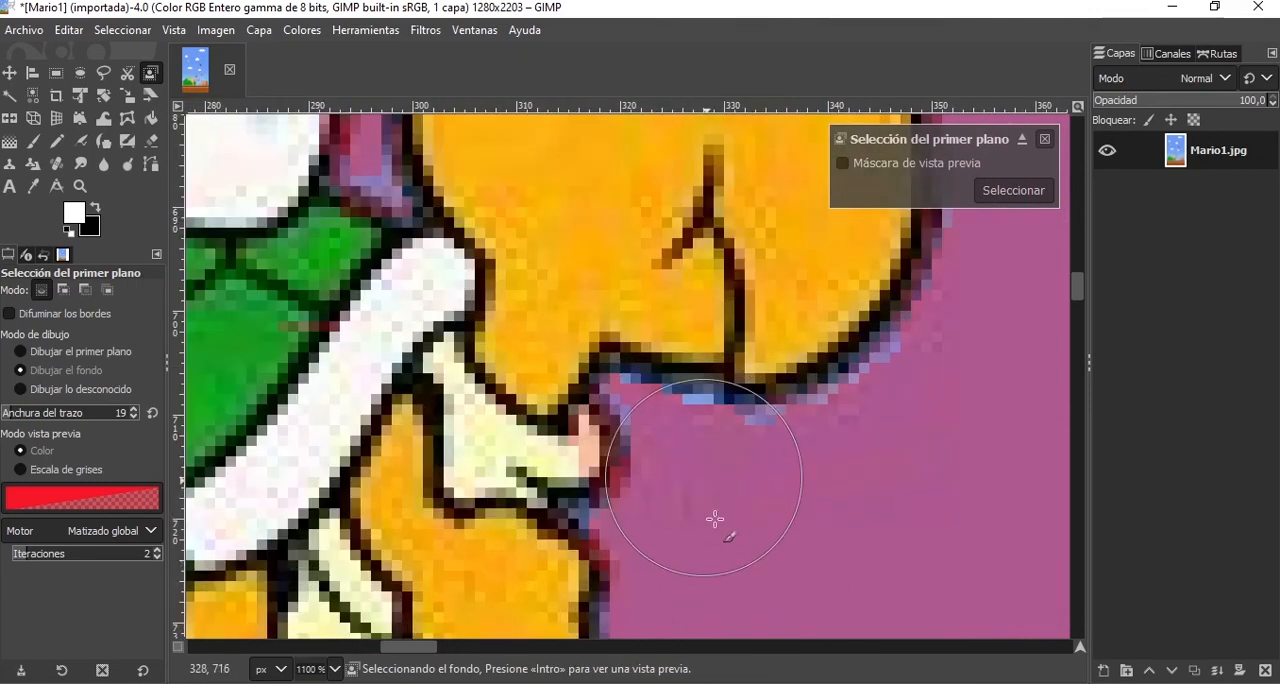
left_click(830, 482)
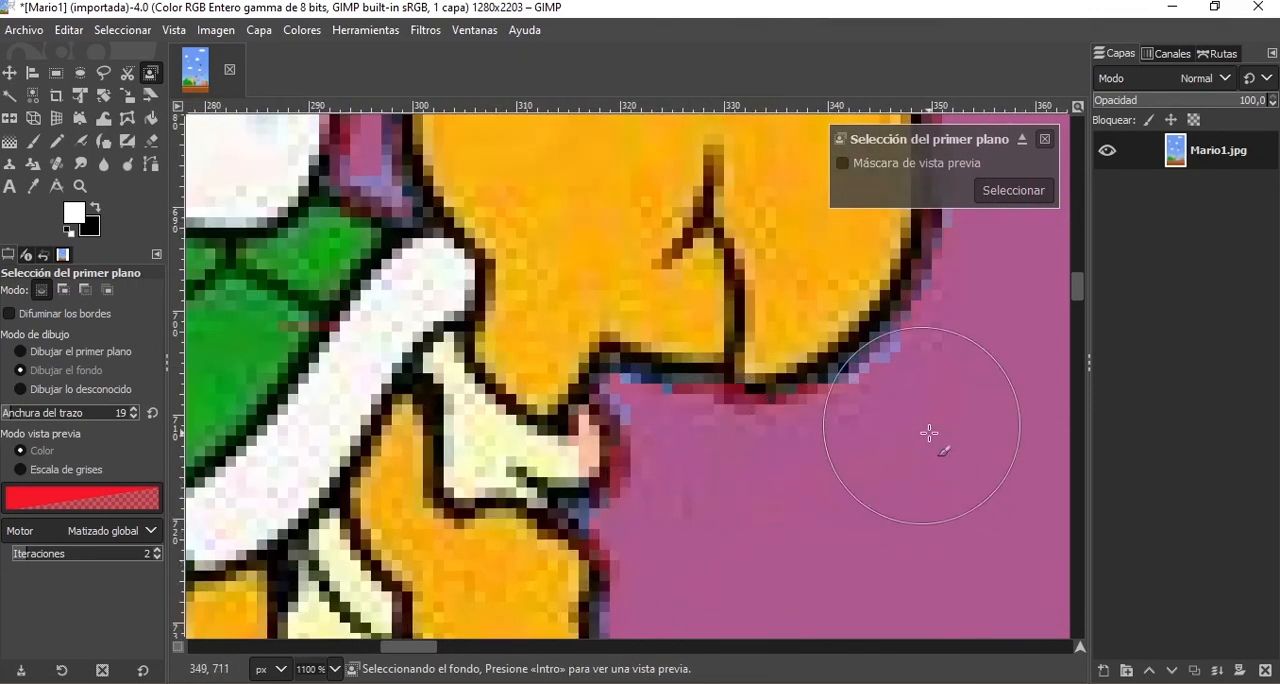
scroll(802, 540, "down", 4, "ctrl")
scroll(804, 420, "up", 2, "ctrl")
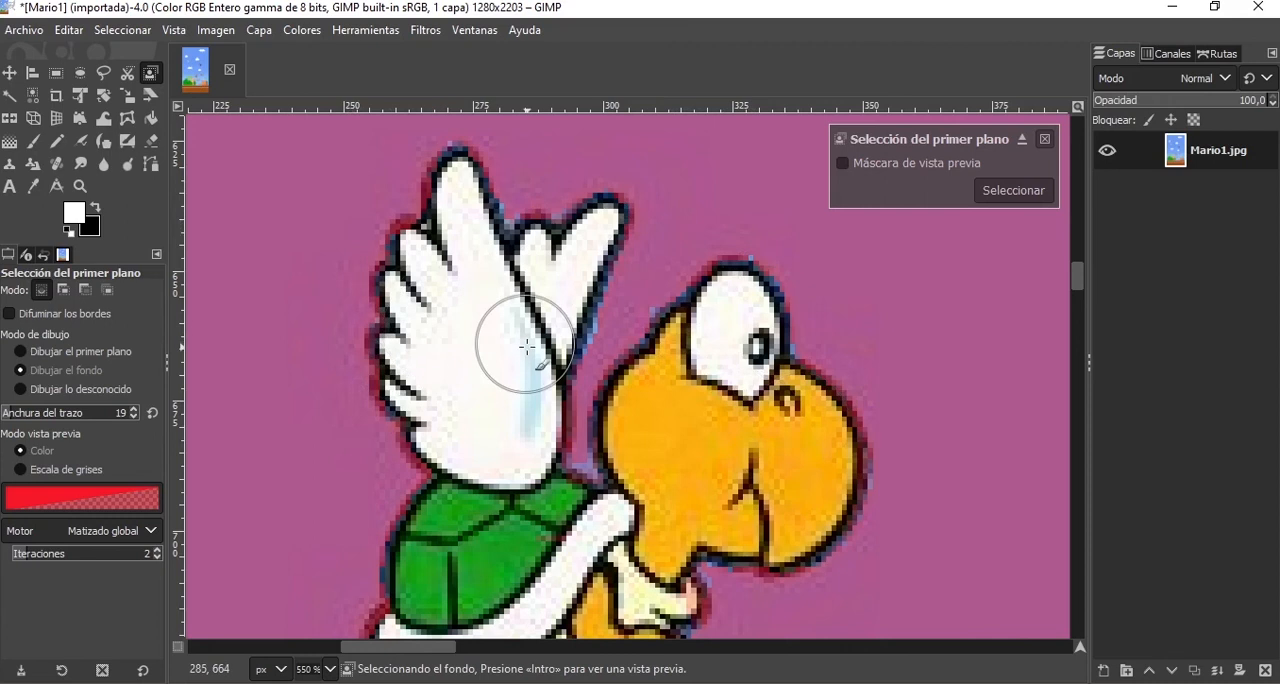
Create the foreground selection of the winged turtle from the painted marks.
scroll(527, 349, "down", 4)
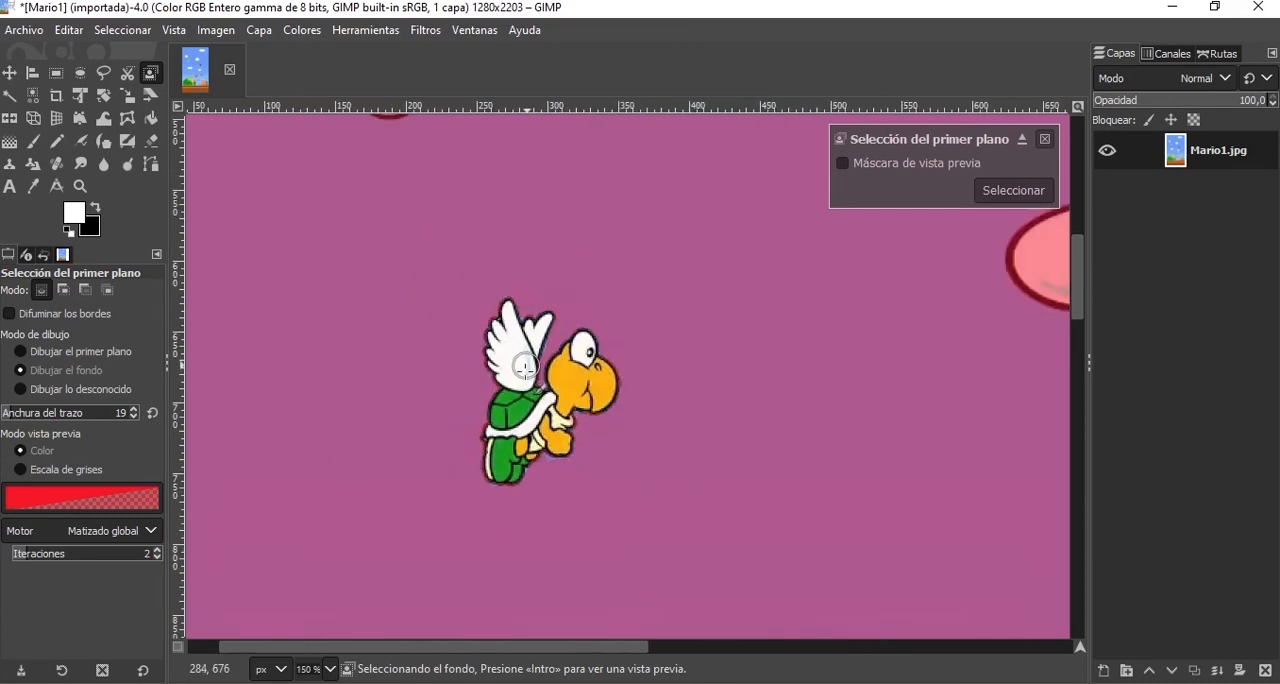
scroll(450, 441, "up", 1)
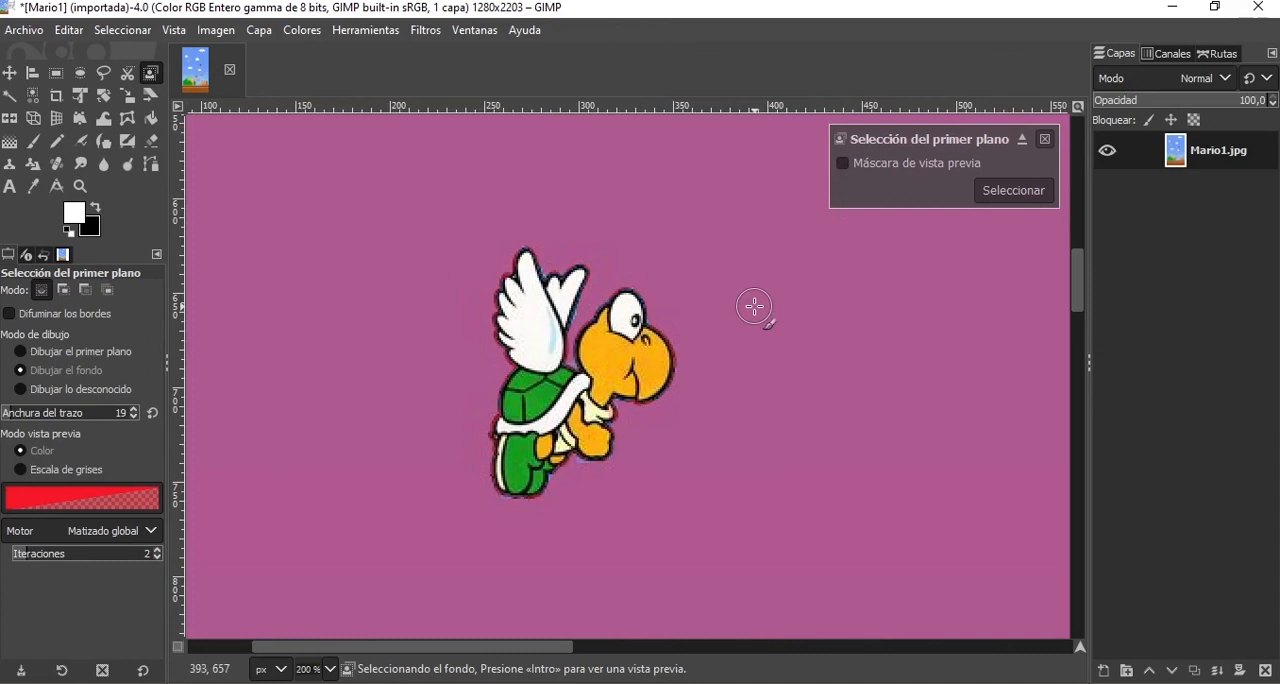
left_click(1008, 194)
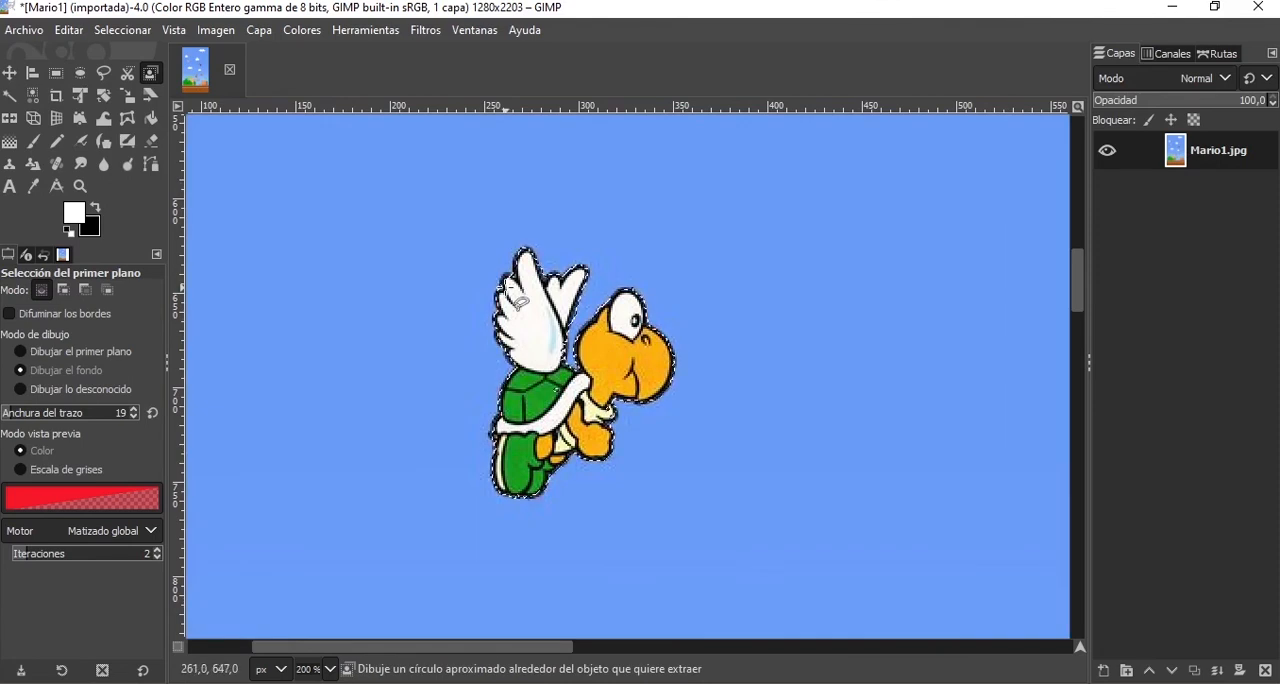
Add a small ellipse of about 7 × 4 px over the upper outline of the turtle's eye to the selection.
scroll(550, 393, "up", 2, "ctrl")
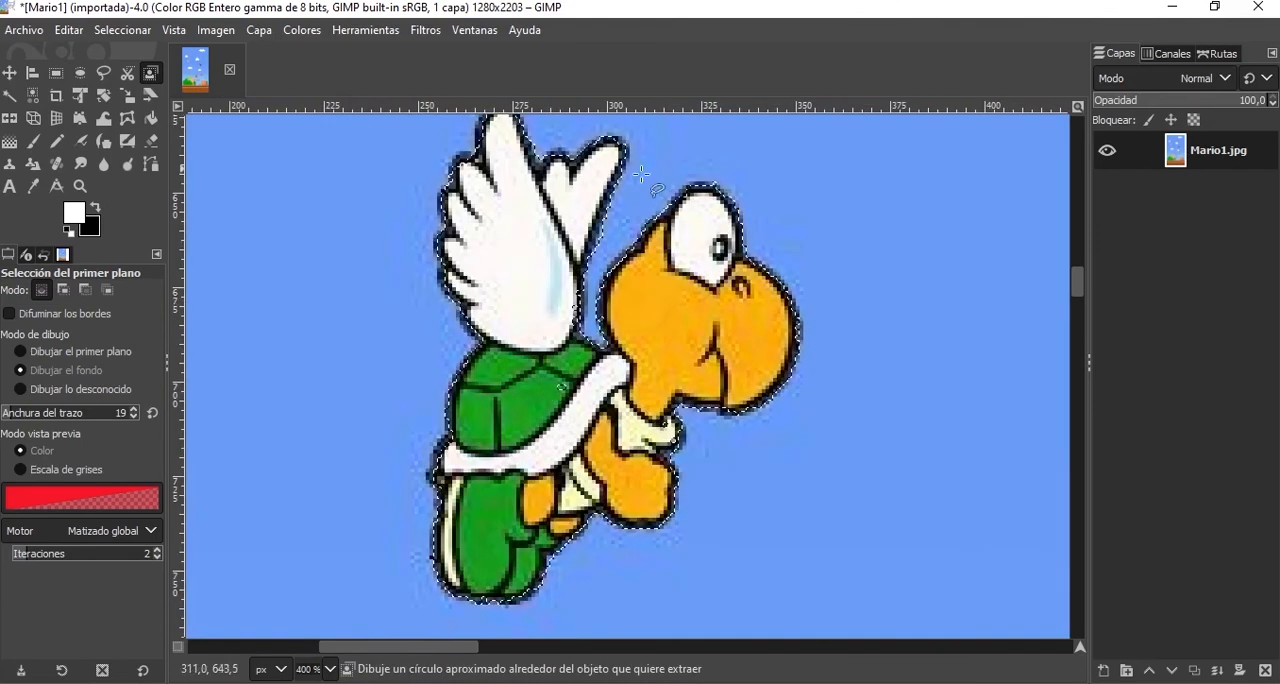
scroll(503, 165, "up", 2, "ctrl")
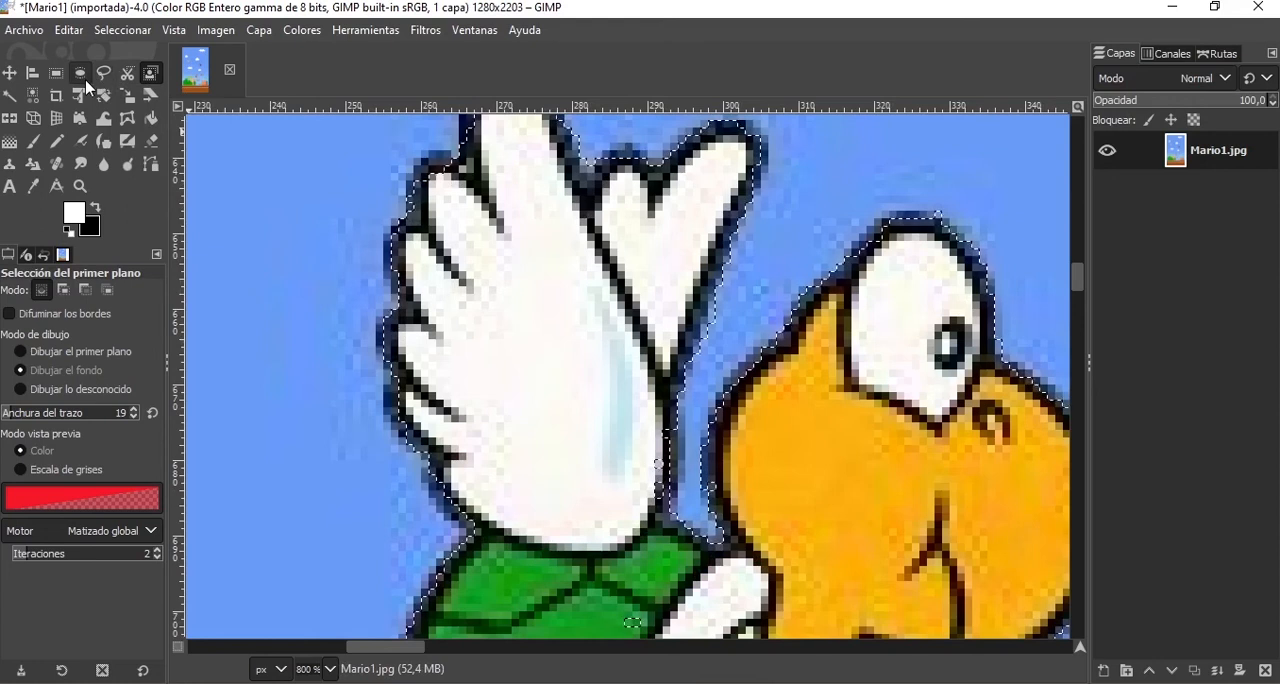
left_click(81, 75)
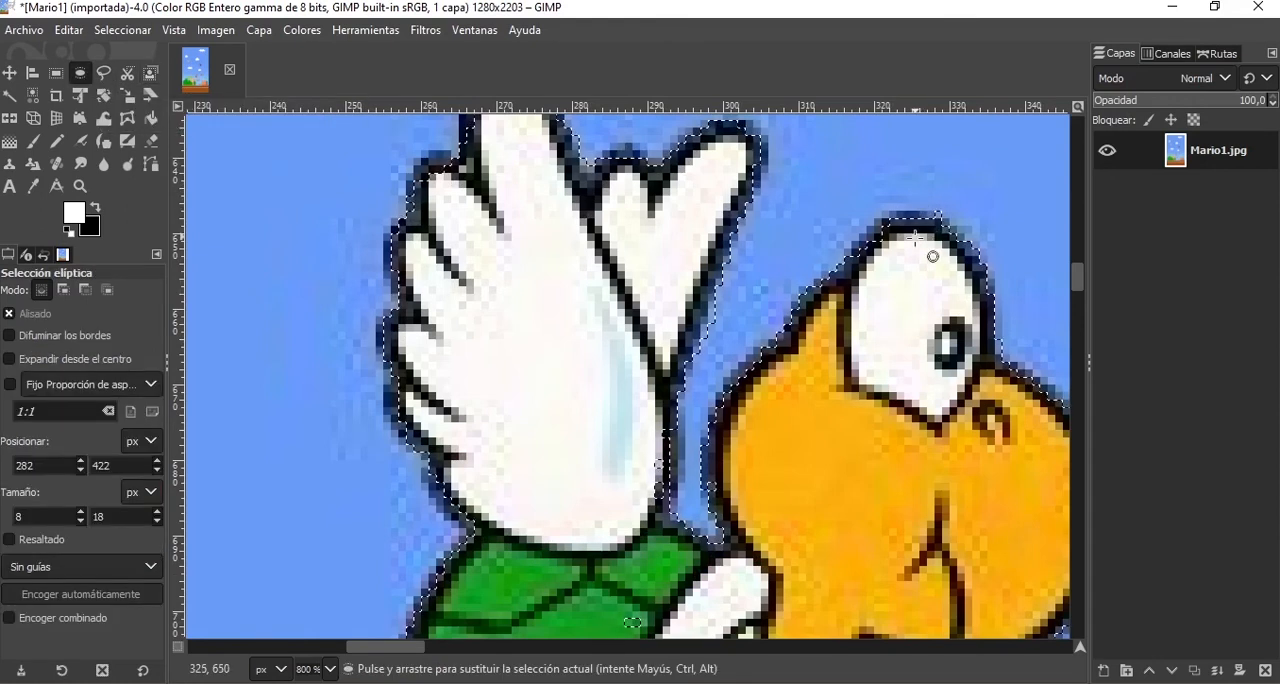
left_click(940, 241, "shift")
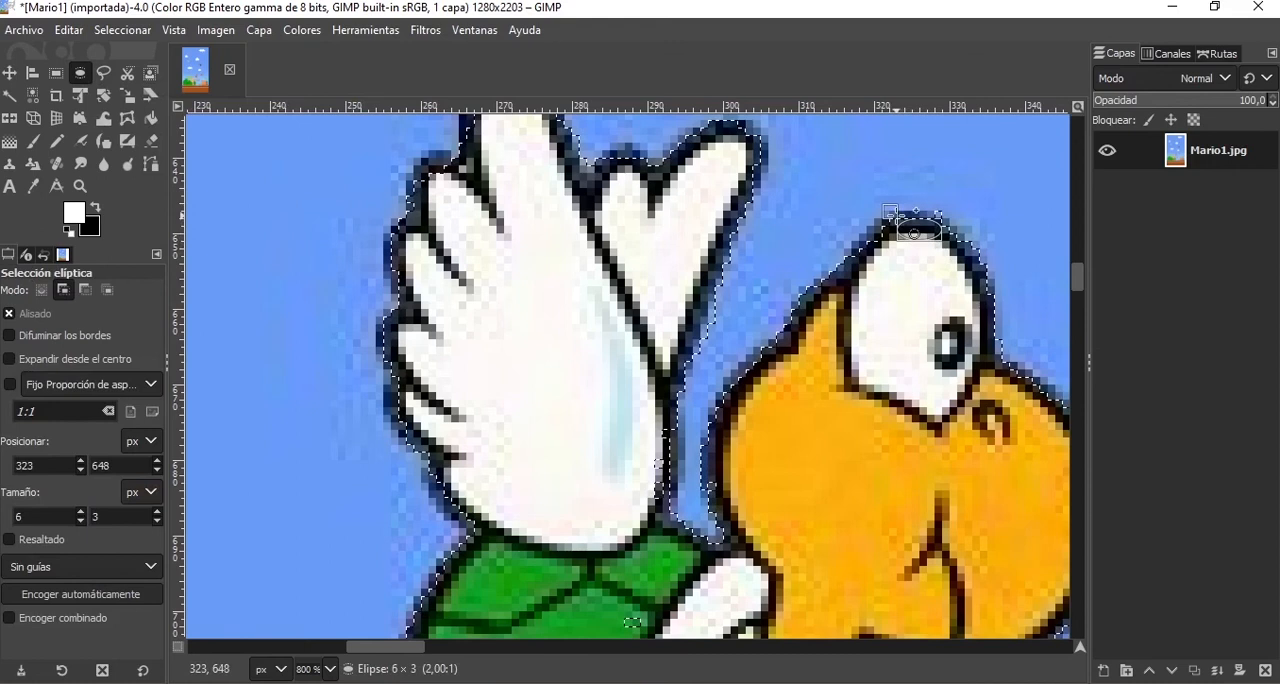
left_click_drag(884, 206, 884, 206)
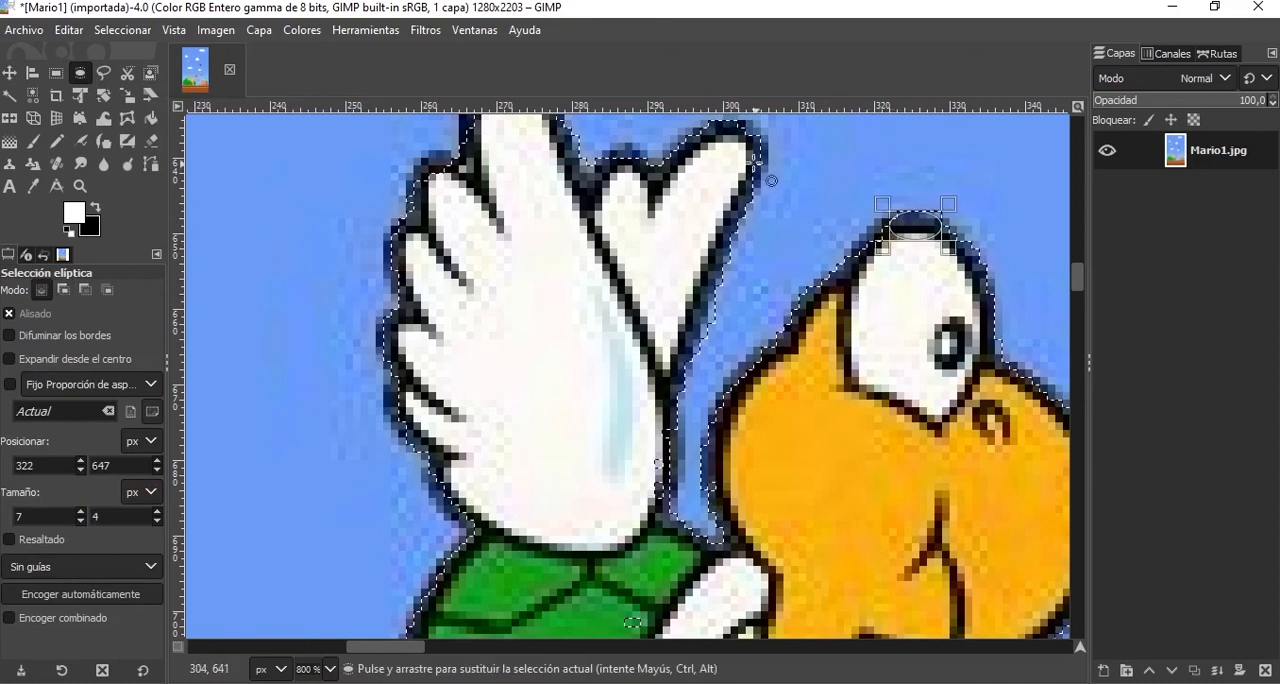
Add ellipses of about 1 × 7 px at the rear wing's tip and 4 × 6 px on the front wing's outer edge to the selection.
left_click_drag(748, 142, 773, 166)
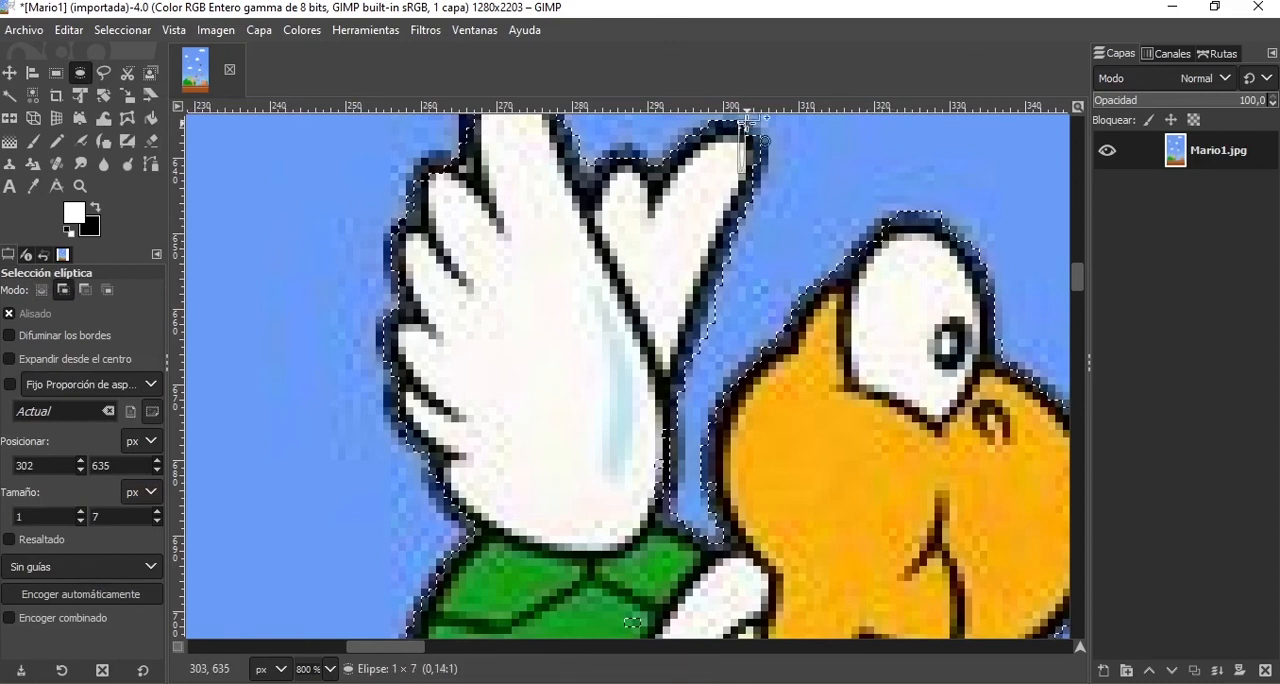
left_click_drag(746, 120, 746, 120)
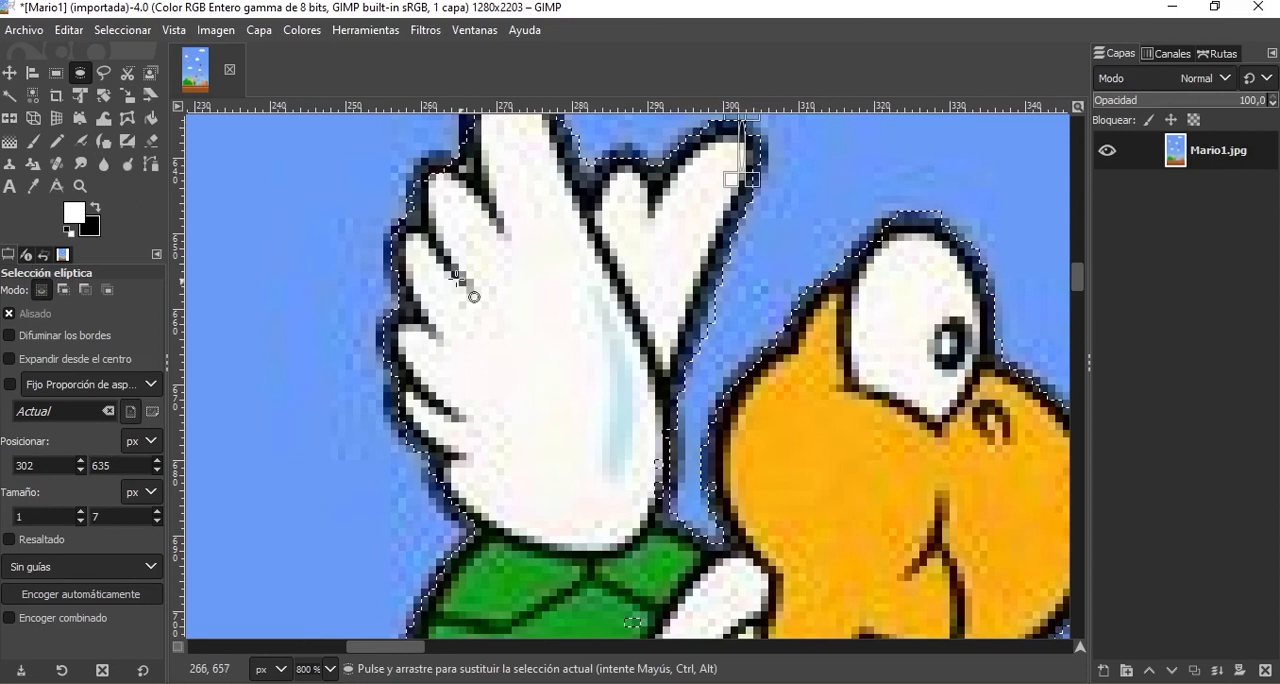
left_click_drag(415, 279, 410, 280)
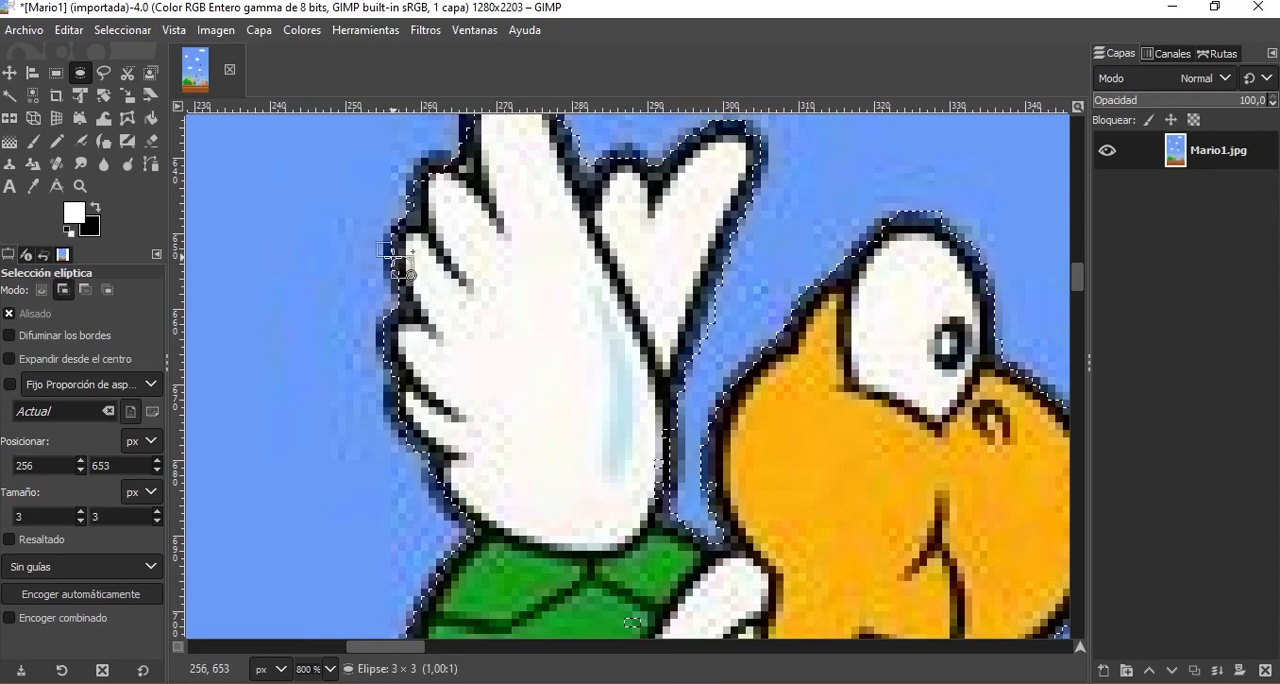
left_click_drag(402, 249, 402, 249)
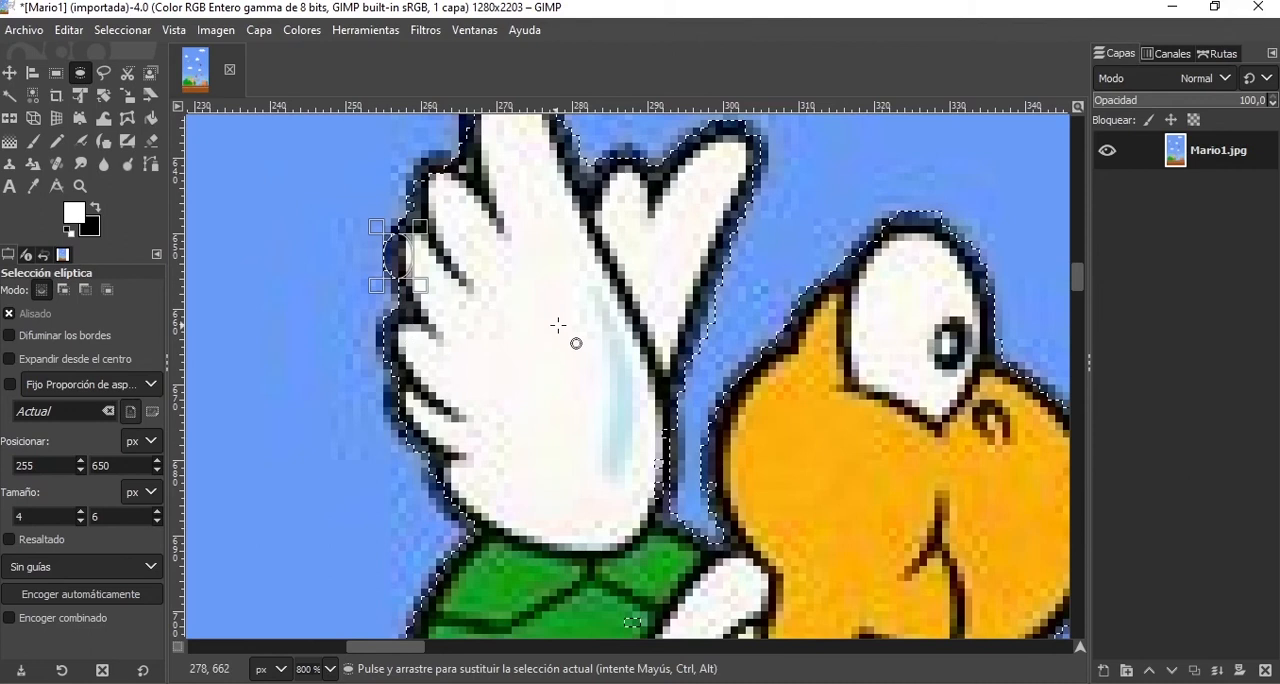
Copy the selected turtle, paste it into the image and move the copy up toward the cloud with the Move tool.
scroll(558, 325, "down", 10)
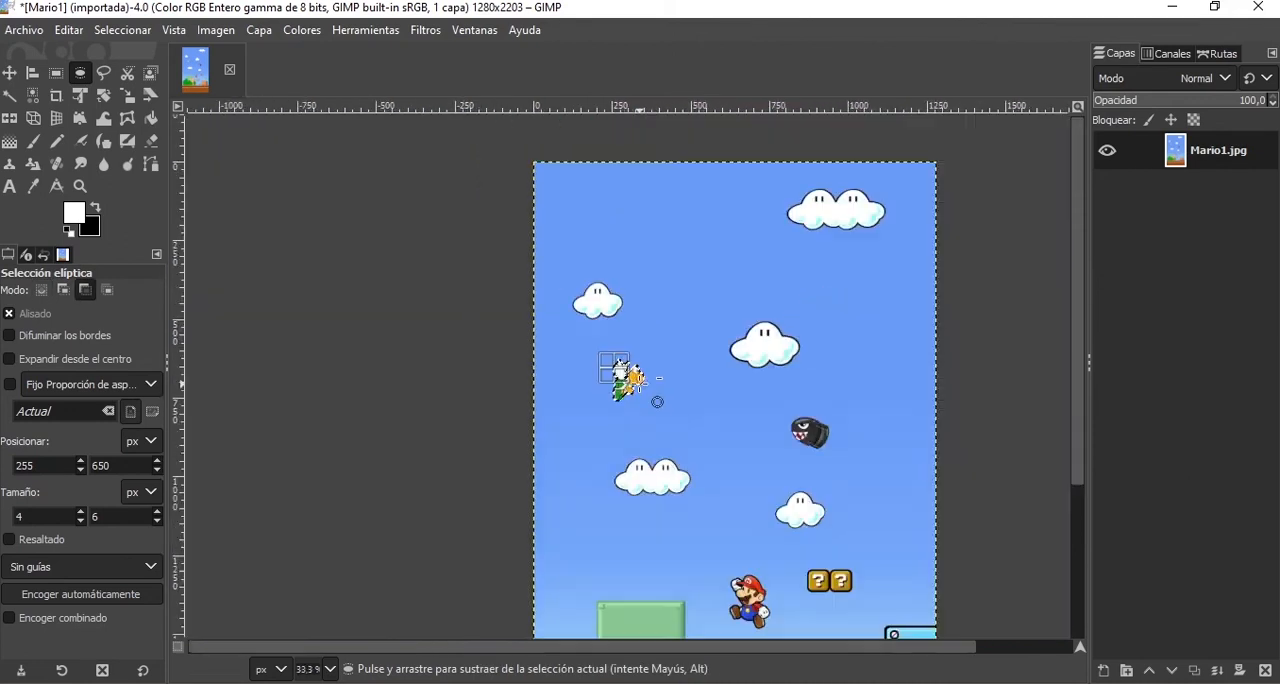
scroll(634, 378, "up", 4)
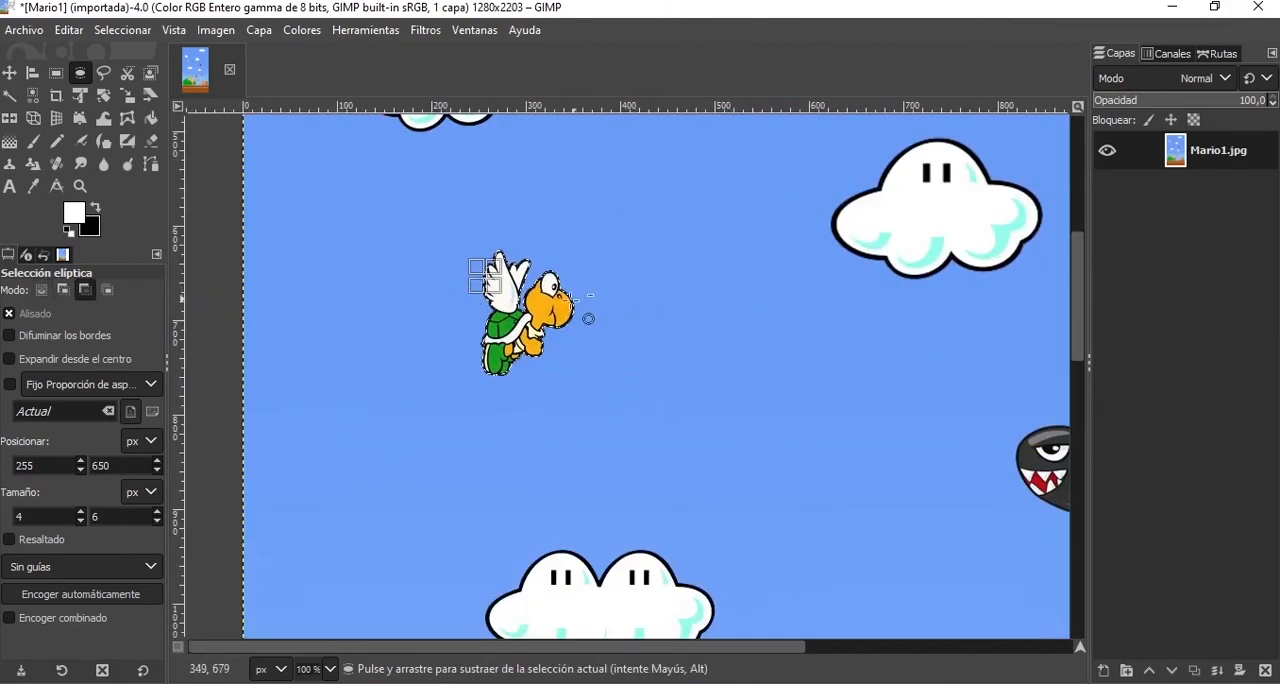
left_click(60, 31)
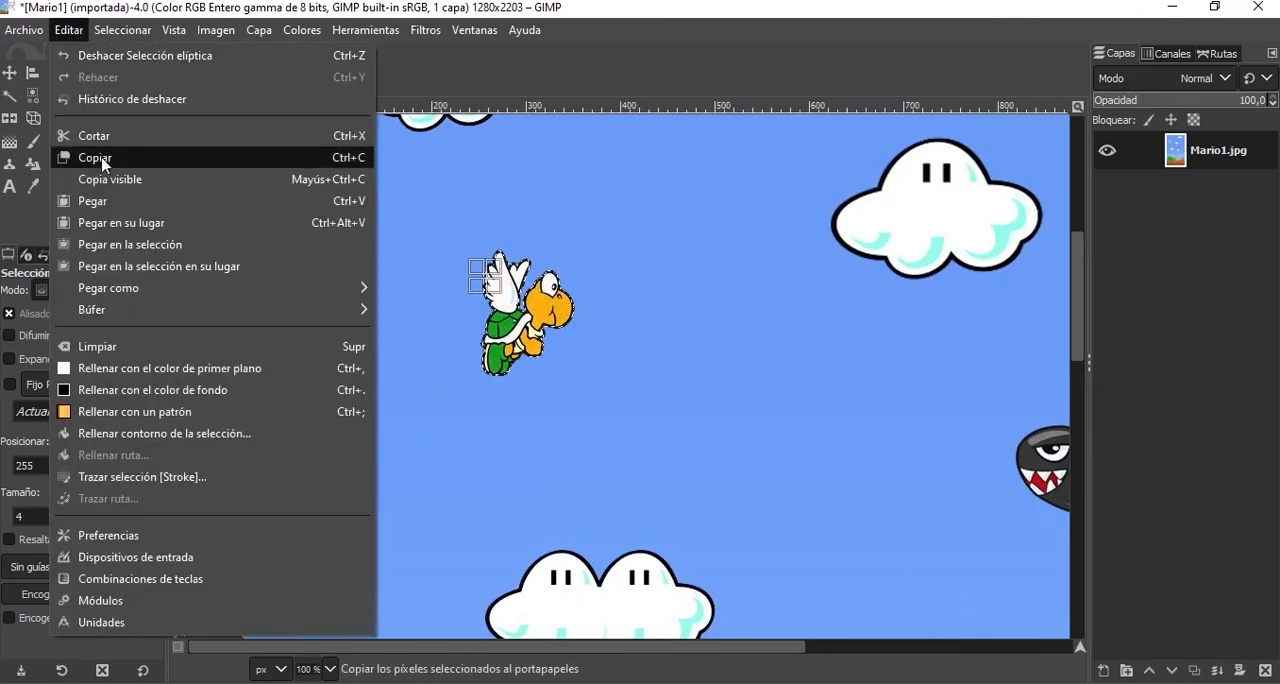
left_click(82, 160)
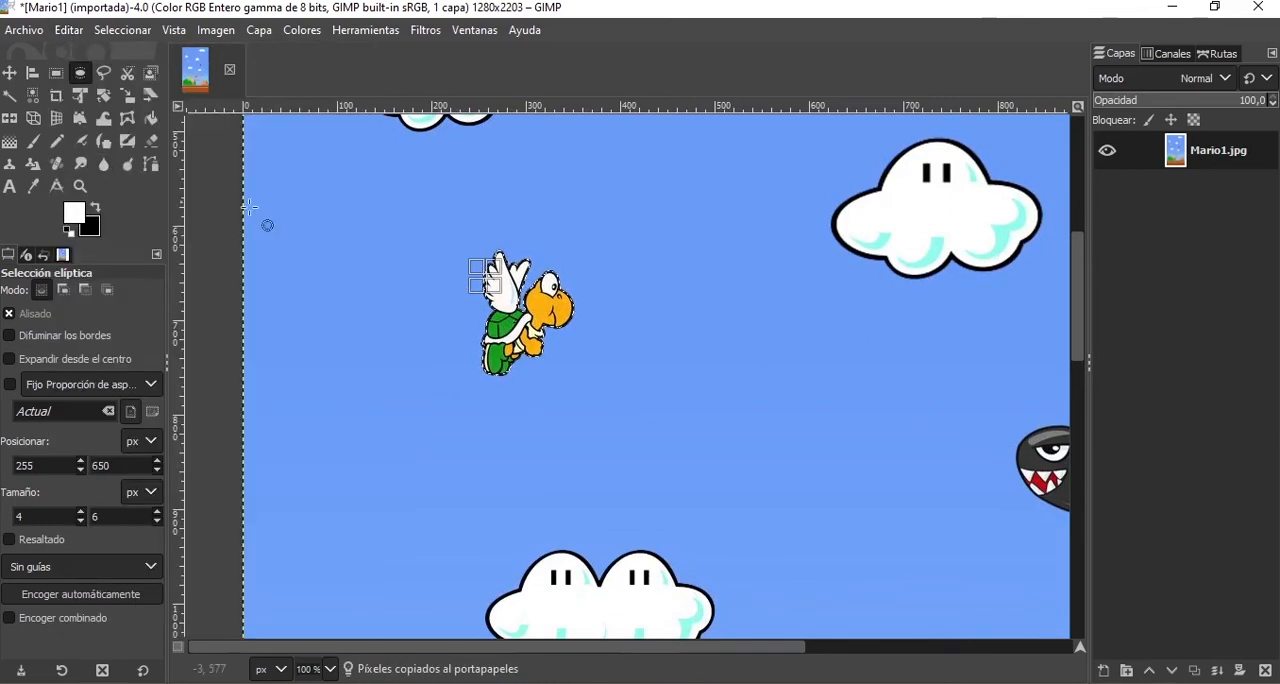
left_click(68, 30)
left_click(122, 206)
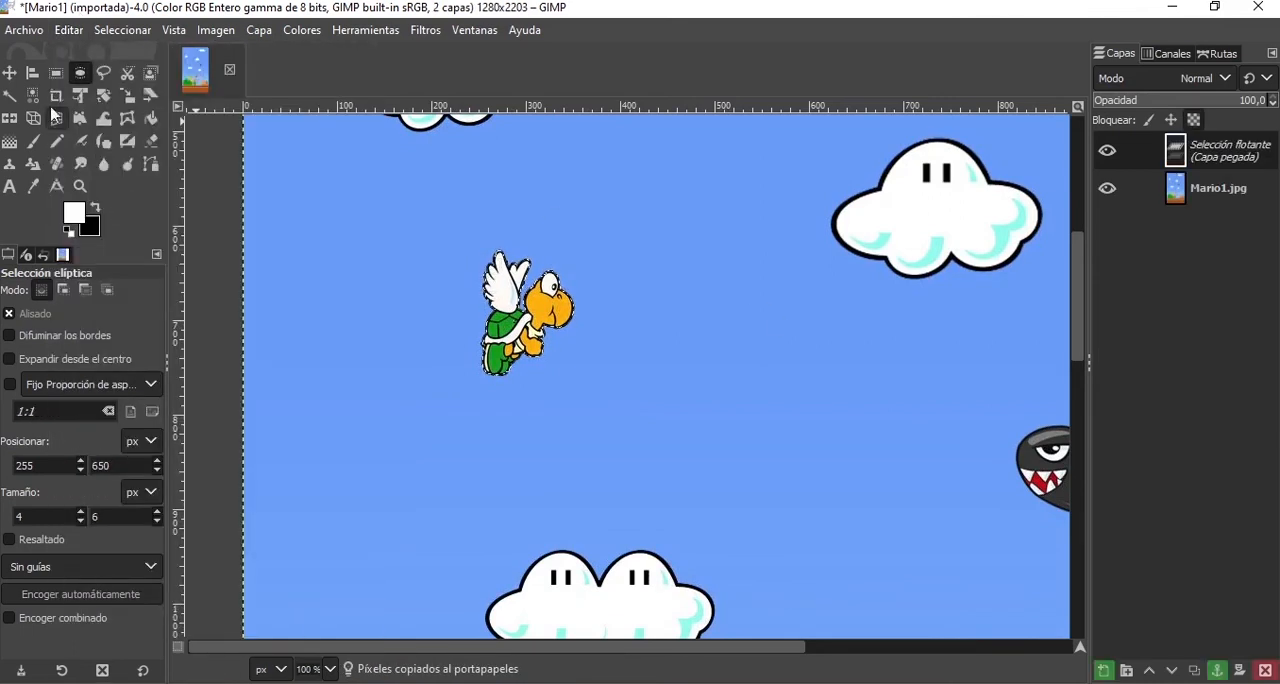
left_click(9, 73)
left_click_drag(577, 337, 723, 218)
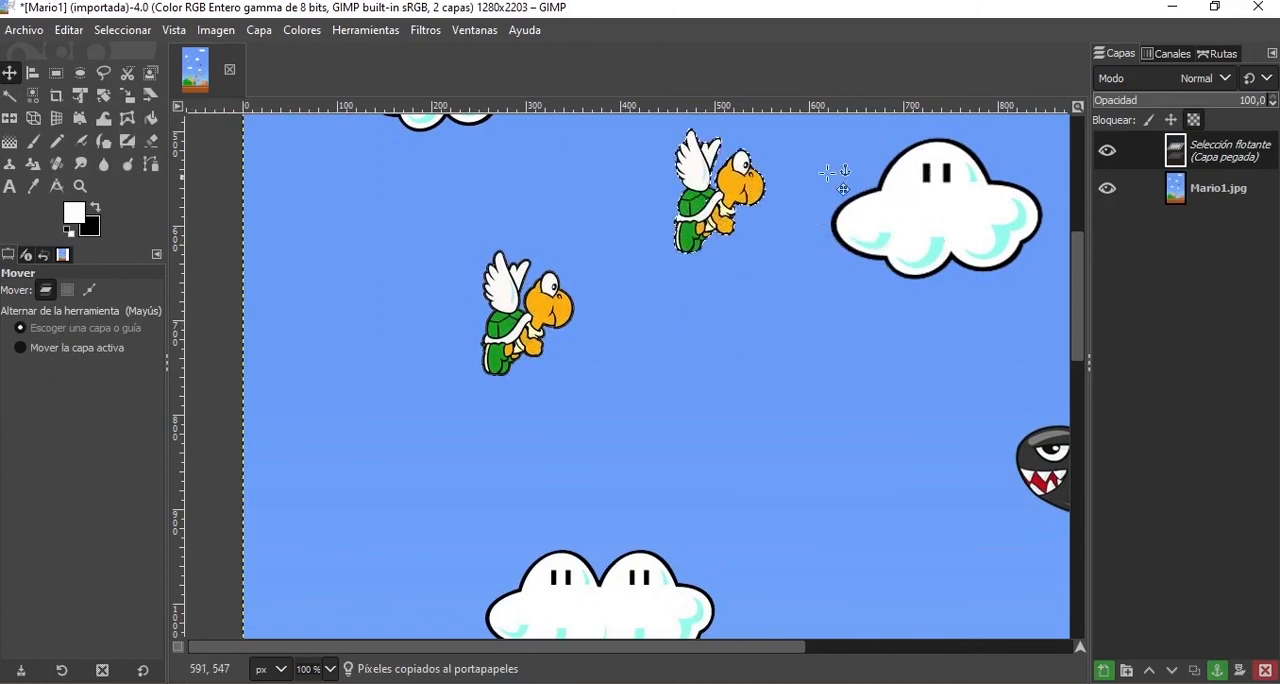
Try moving the pasted turtle slightly lower in the sky, and undo the moves.
scroll(720, 217, "down", 4)
scroll(720, 217, "up", 5)
left_click_drag(662, 303, 645, 376)
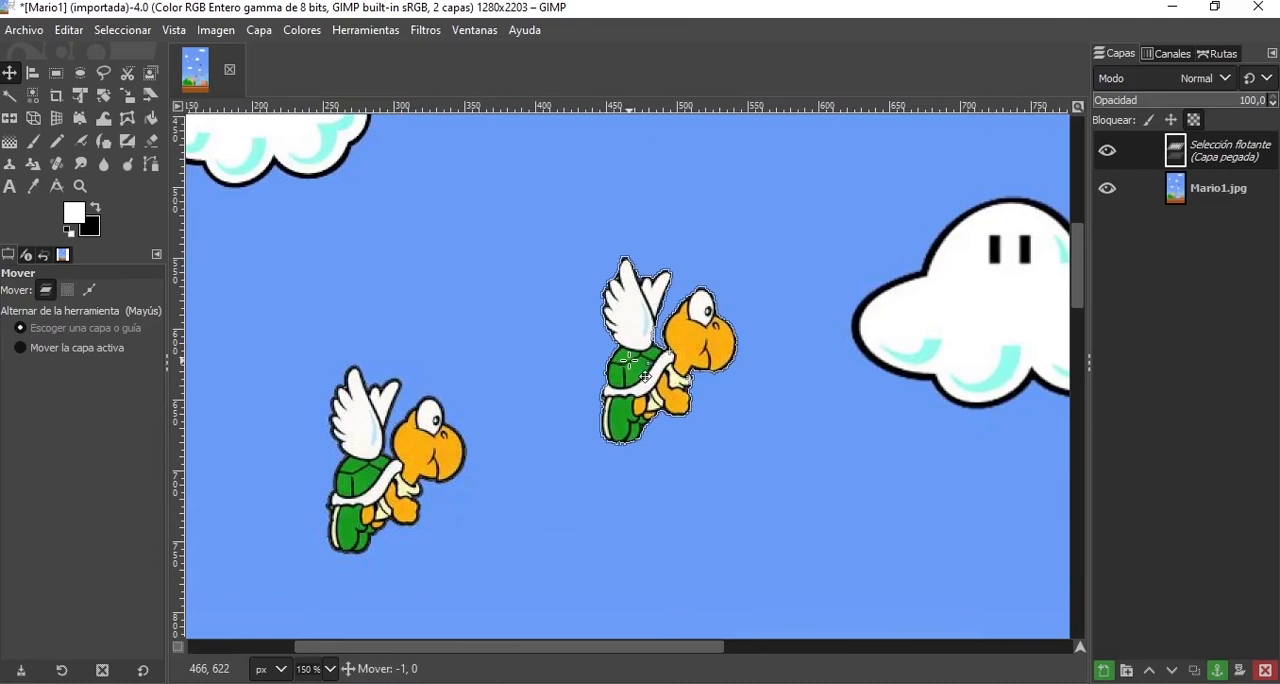
key("ctrl+z")
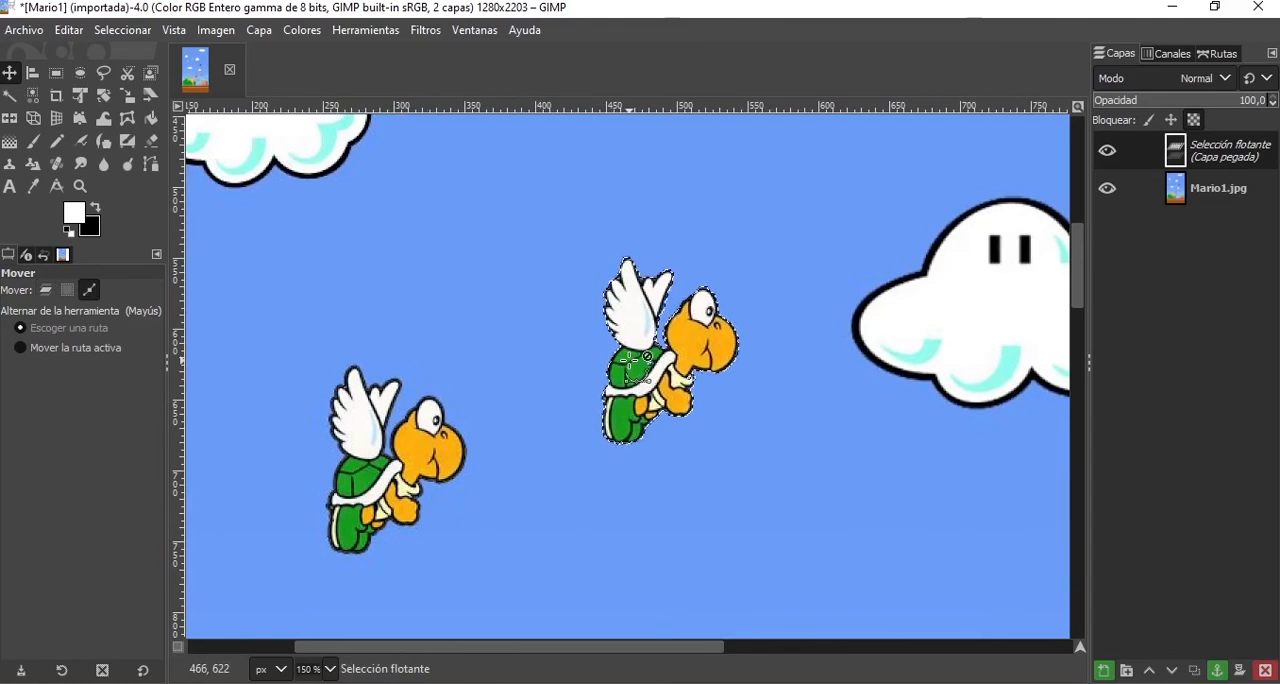
key("ctrl+z")
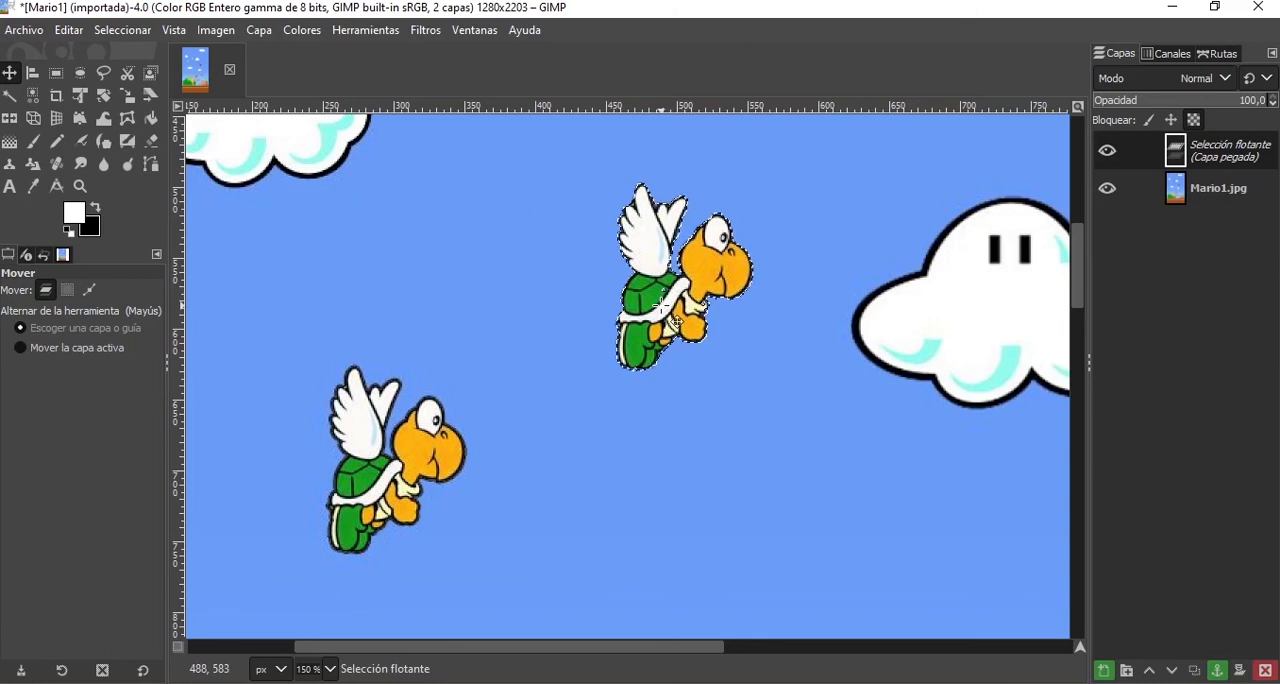
Convert the floating pasted turtle into its own new layer.
scroll(677, 322, "down", 4)
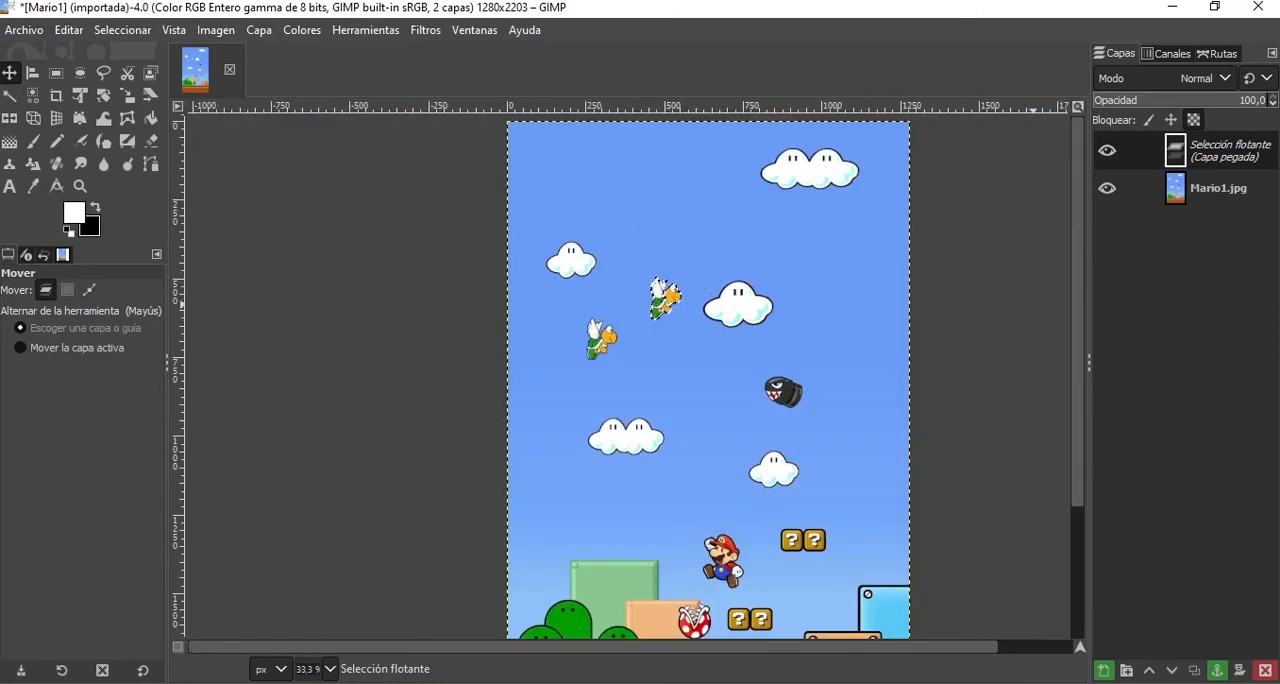
left_click(1110, 675)
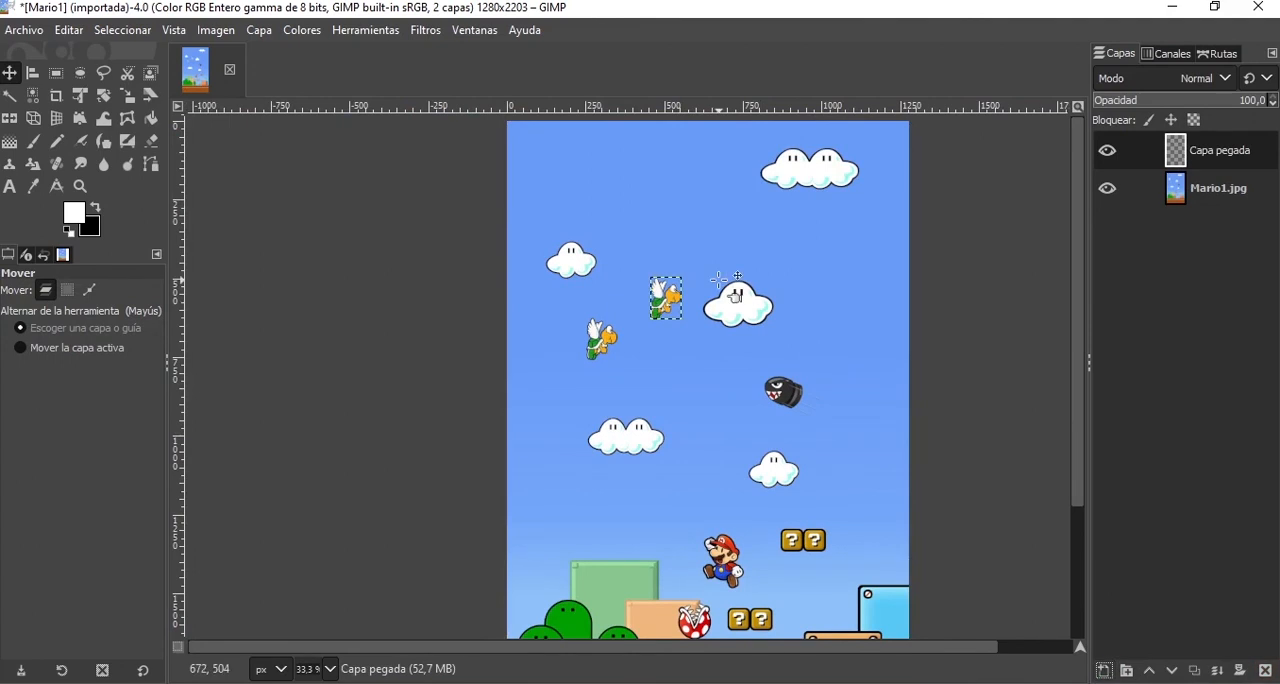
Paste a second turtle copy, place it below the original beside the lower double cloud, and convert it into a new layer.
key("ctrl+v")
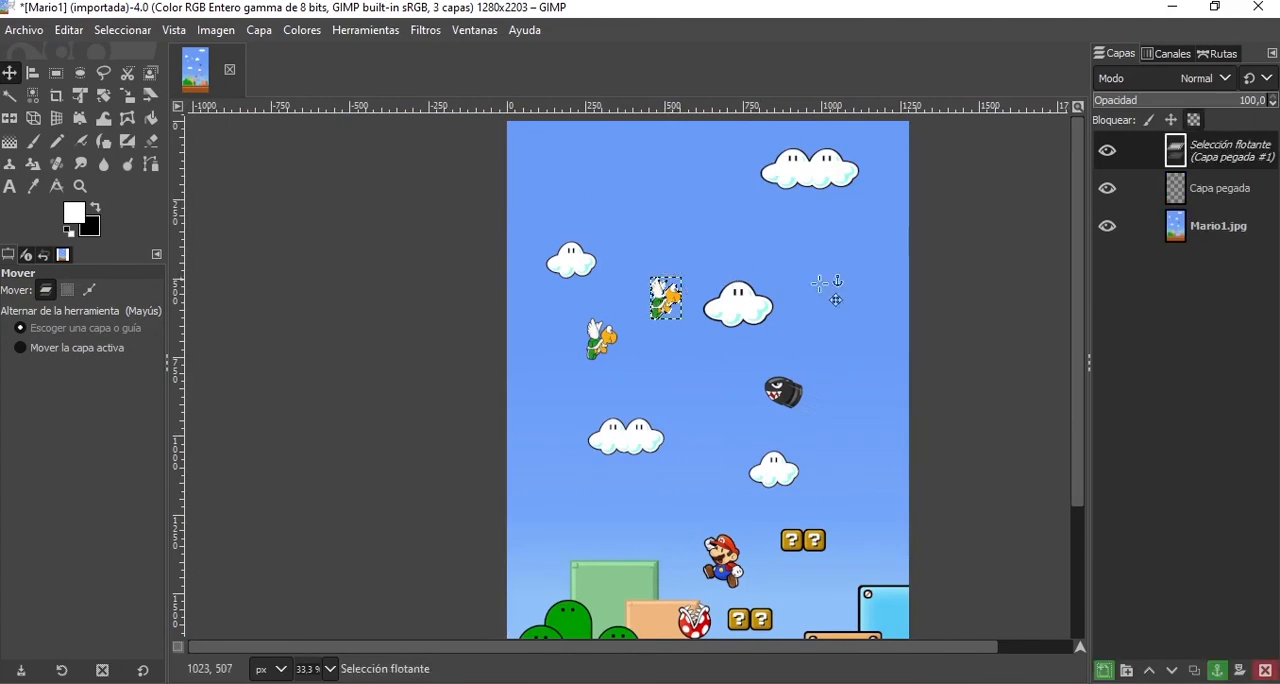
left_click_drag(670, 316, 553, 430)
left_click(1104, 670)
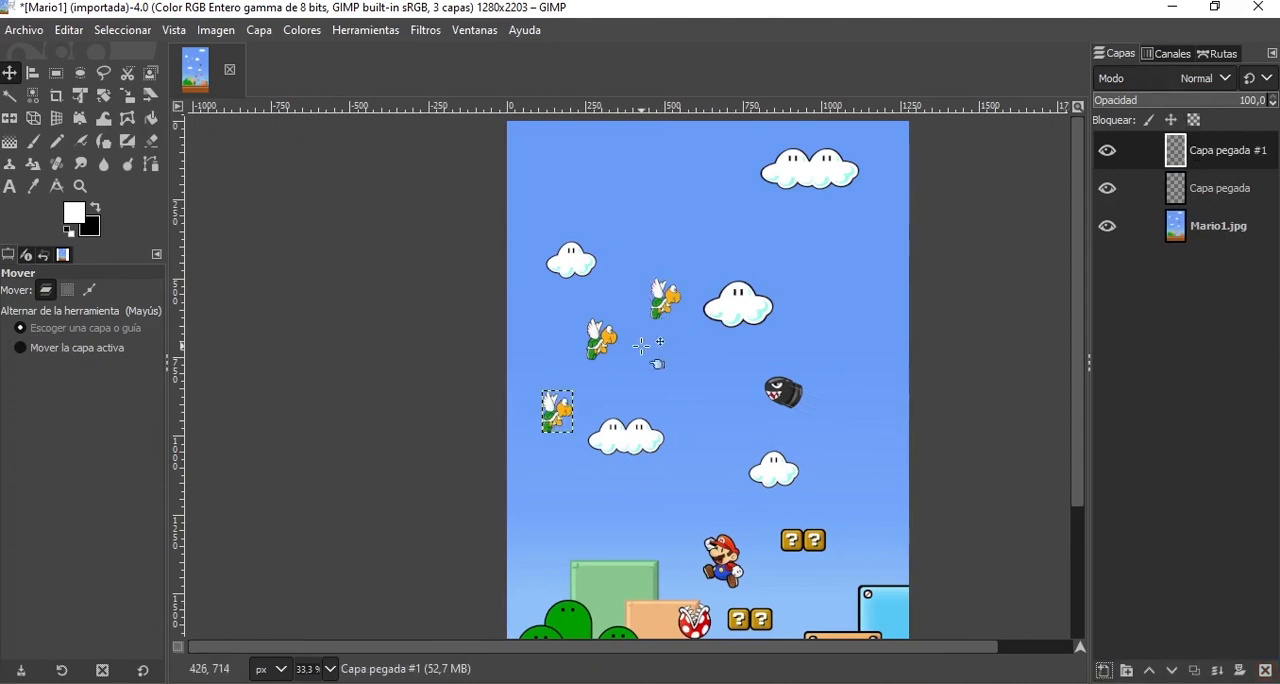
Try repositioning the upper turtle copies in the sky with the Move tool.
left_click_drag(754, 355, 695, 368)
mouse_move(671, 302)
left_mouse_down()
mouse_move(659, 271)
mouse_move(657, 303)
left_mouse_up()
mouse_move(659, 299)
left_mouse_down()
mouse_move(671, 266)
mouse_move(660, 275)
left_mouse_up()
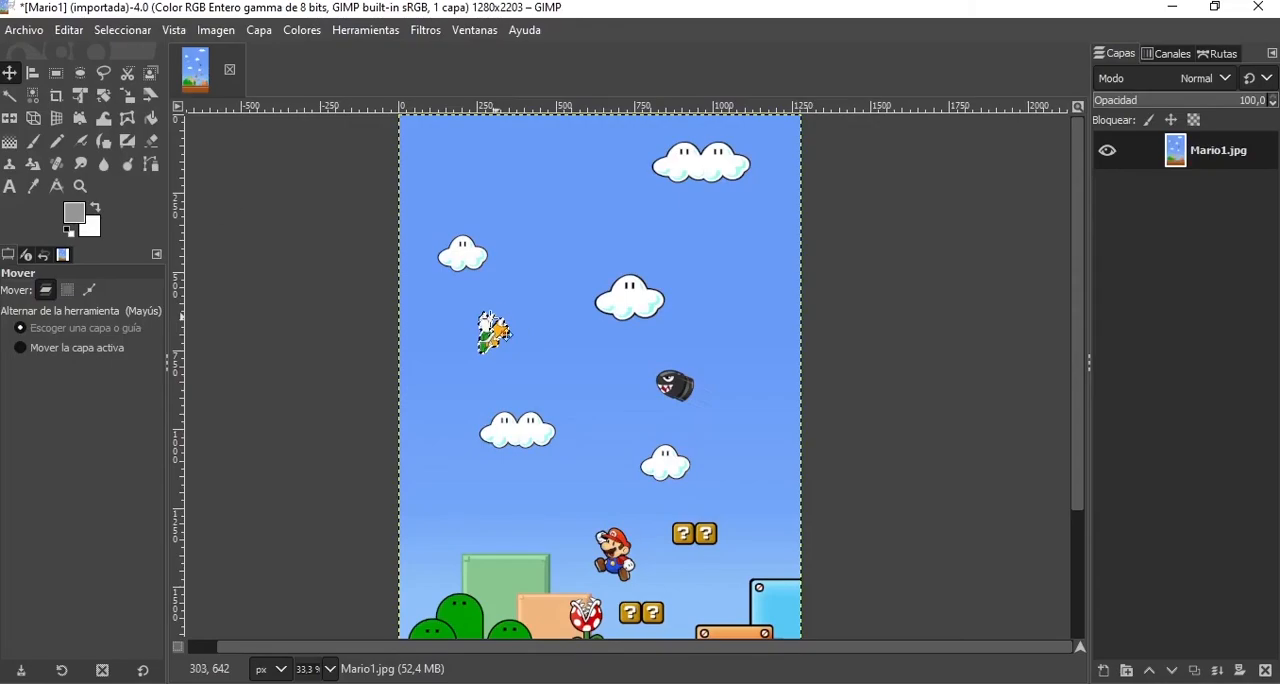
Open the recent photo IMG-20200913-WA0040.jpg and activate the Foreground Select tool for work at the child's shoulder.
left_click(24, 30)
mouse_move(89, 167)
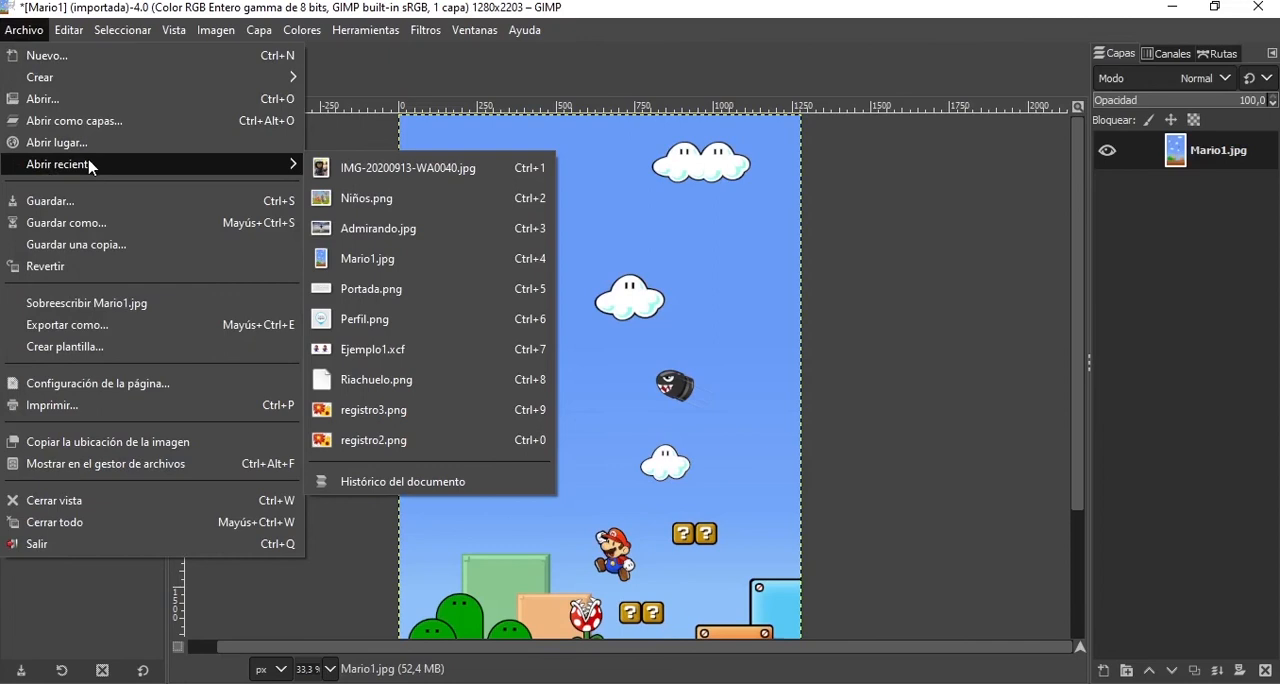
left_click(380, 176)
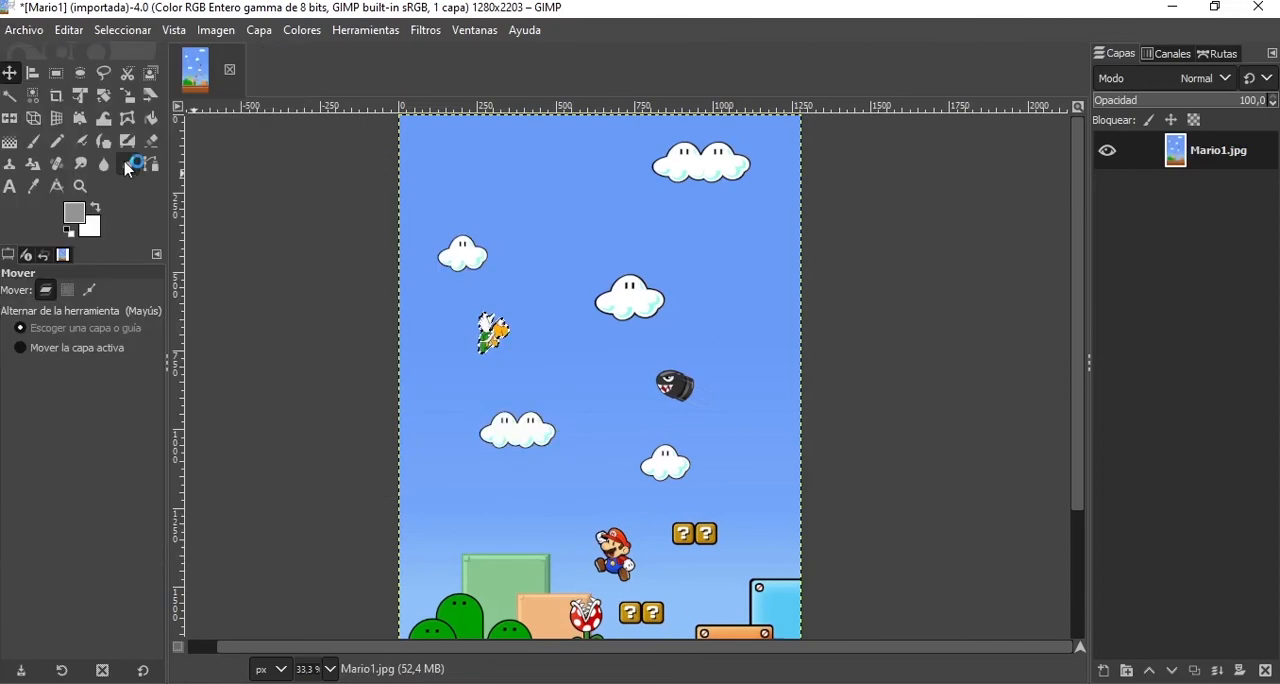
left_click(150, 73)
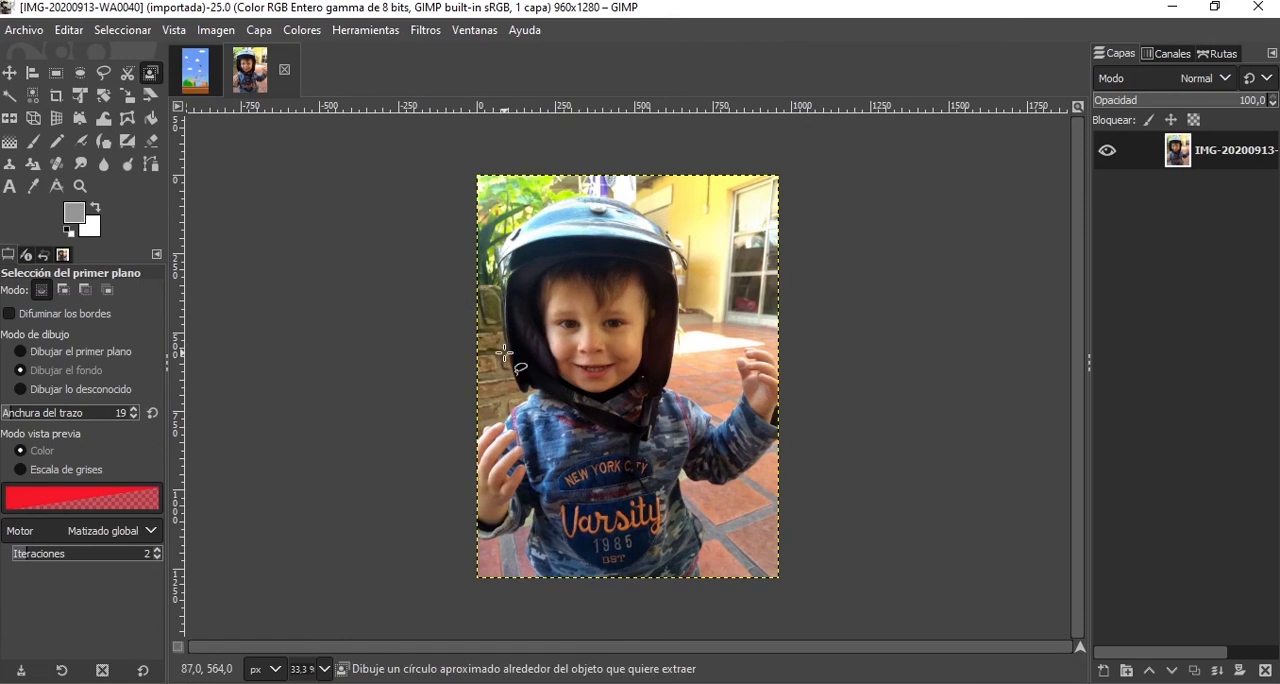
scroll(508, 348, "up", 3)
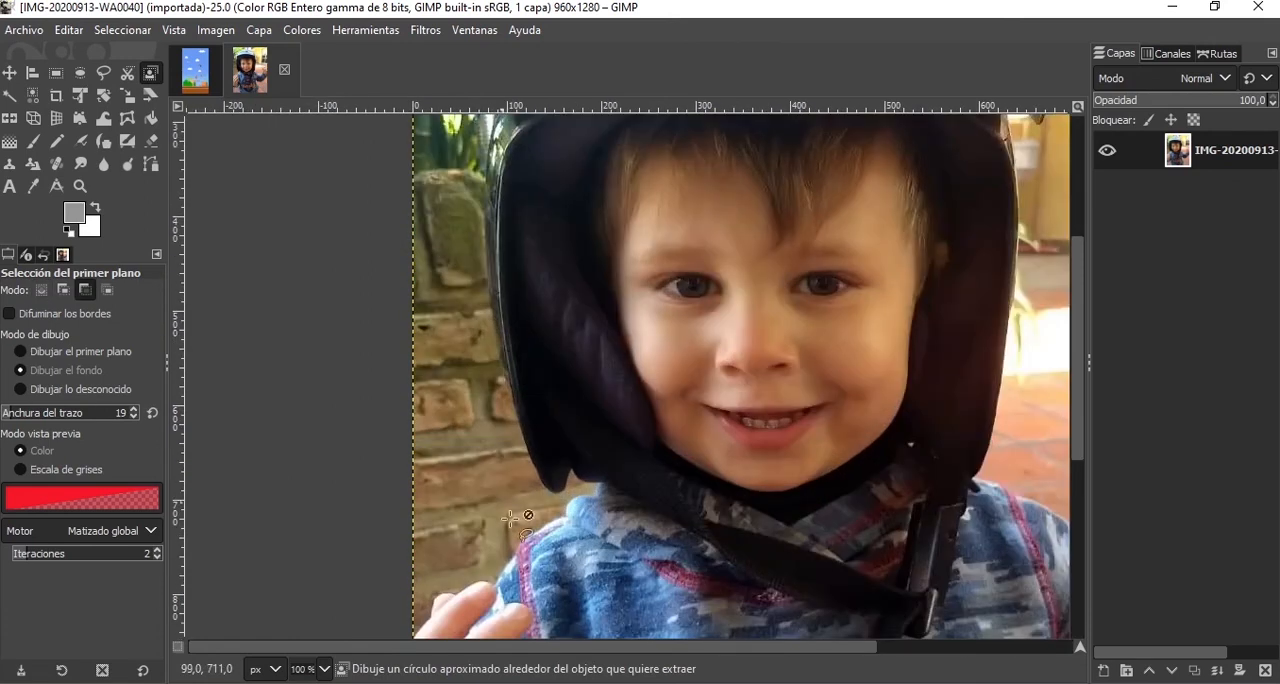
scroll(510, 518, "up", 2)
scroll(522, 425, "down", 5)
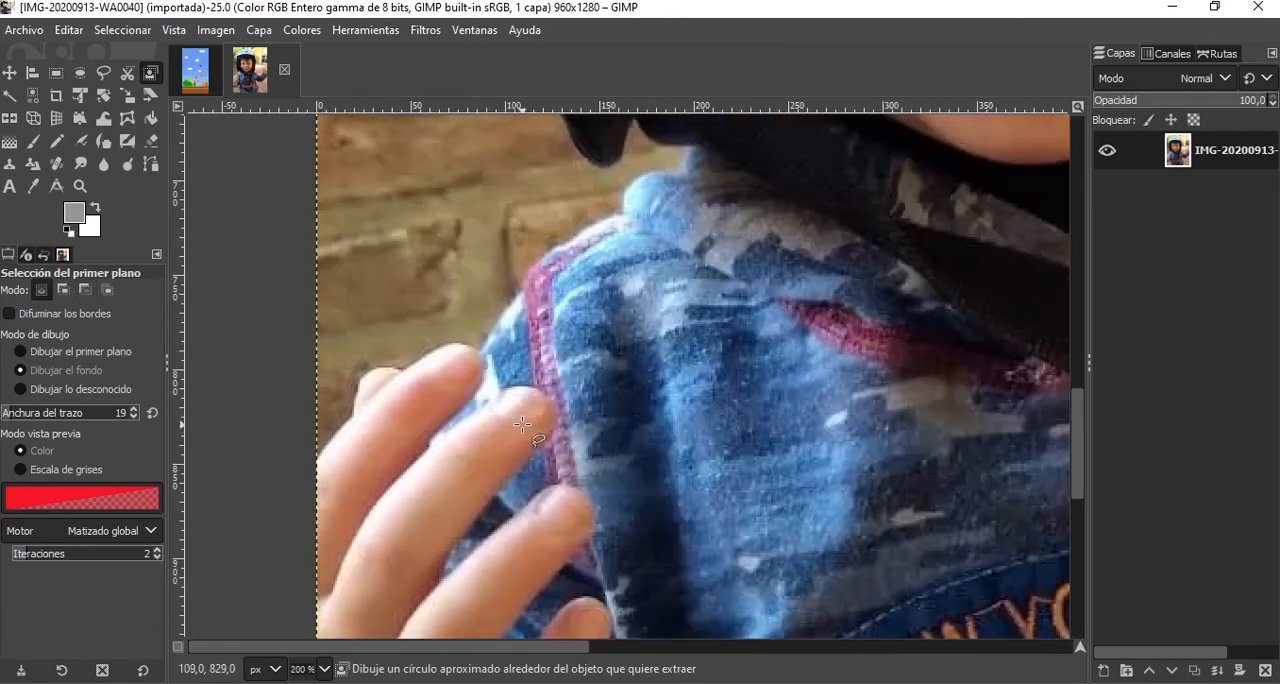
scroll(522, 425, "up", 3)
scroll(512, 440, "down", 1)
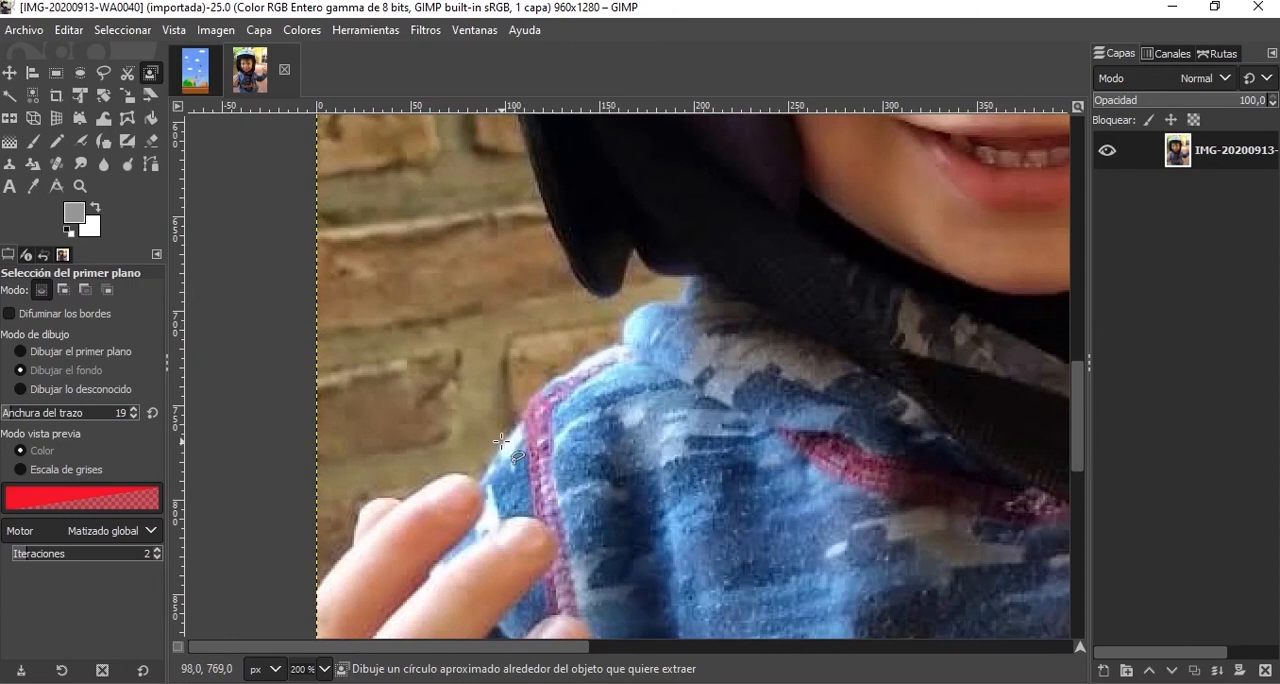
Try outlining the shoulder and helmet tip with freehand and straight segments into a small closed loop, and cancel it.
mouse_move(501, 441)
left_mouse_down()
mouse_move(534, 392)
mouse_move(628, 341)
mouse_move(624, 320)
mouse_move(638, 310)
mouse_move(670, 303)
mouse_move(683, 283)
mouse_move(644, 262)
left_mouse_up()
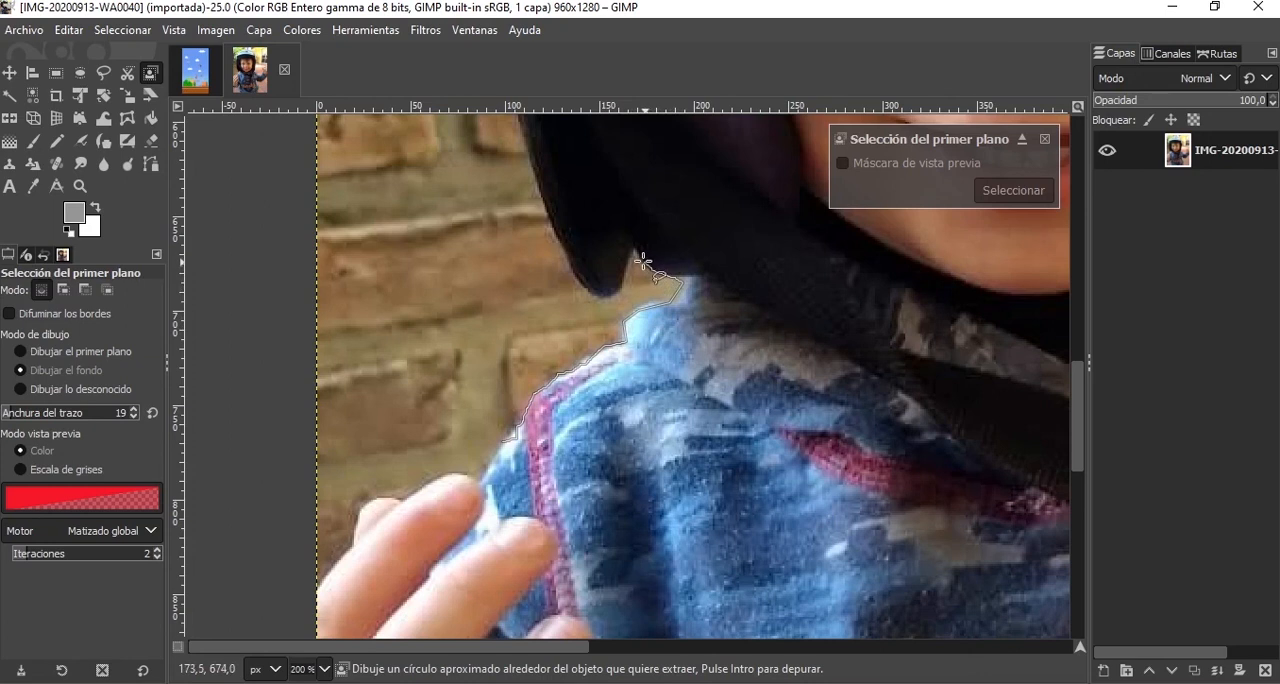
left_click(630, 228)
left_click(626, 178)
key("BackSpace")
left_click(655, 271)
left_click(638, 250)
left_click(620, 280)
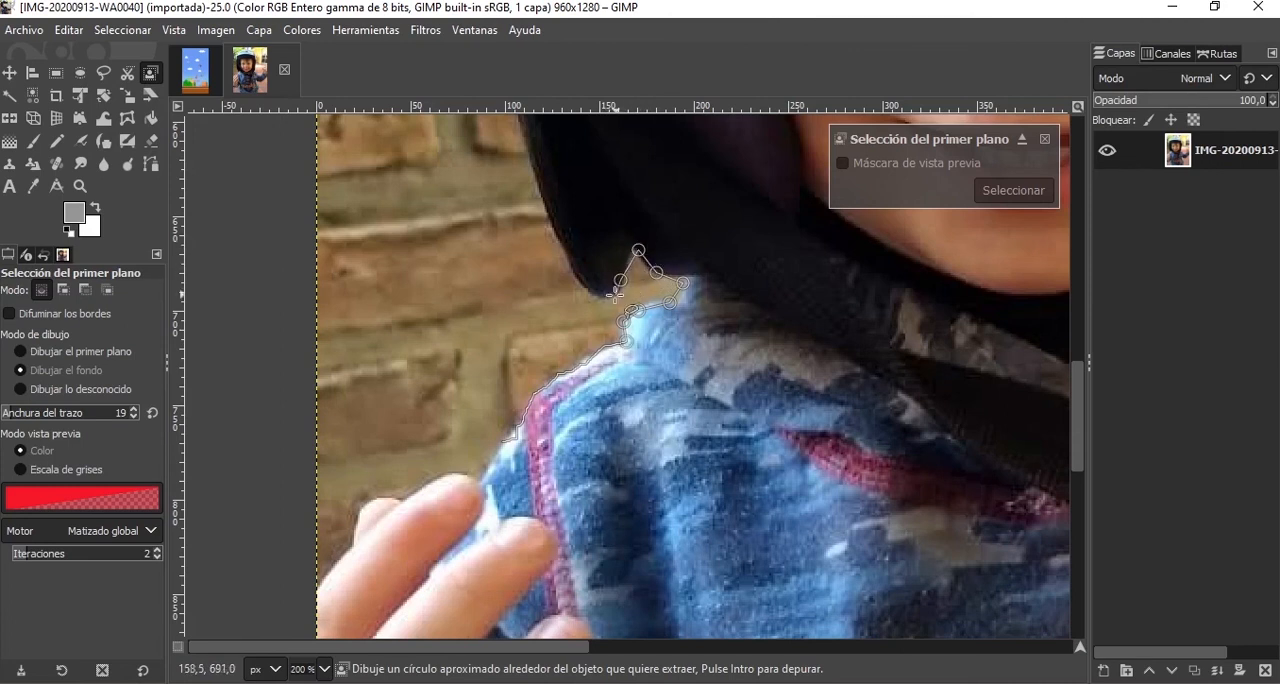
left_click(558, 295)
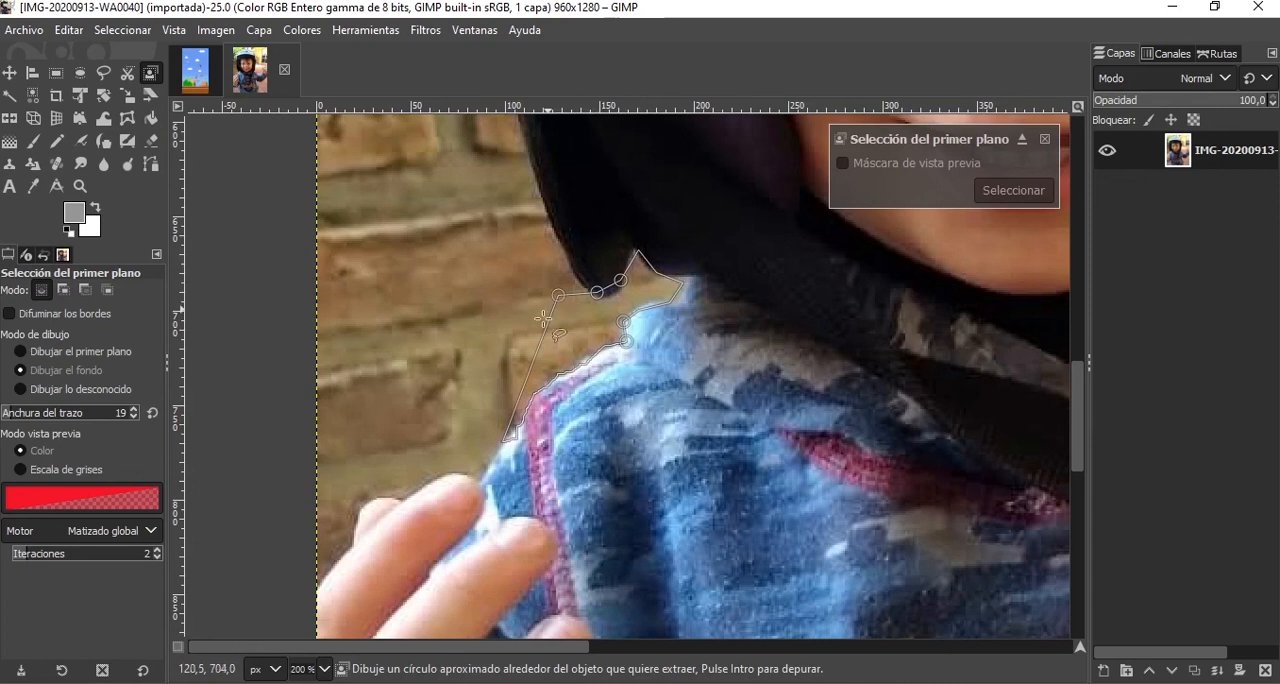
left_click(504, 440)
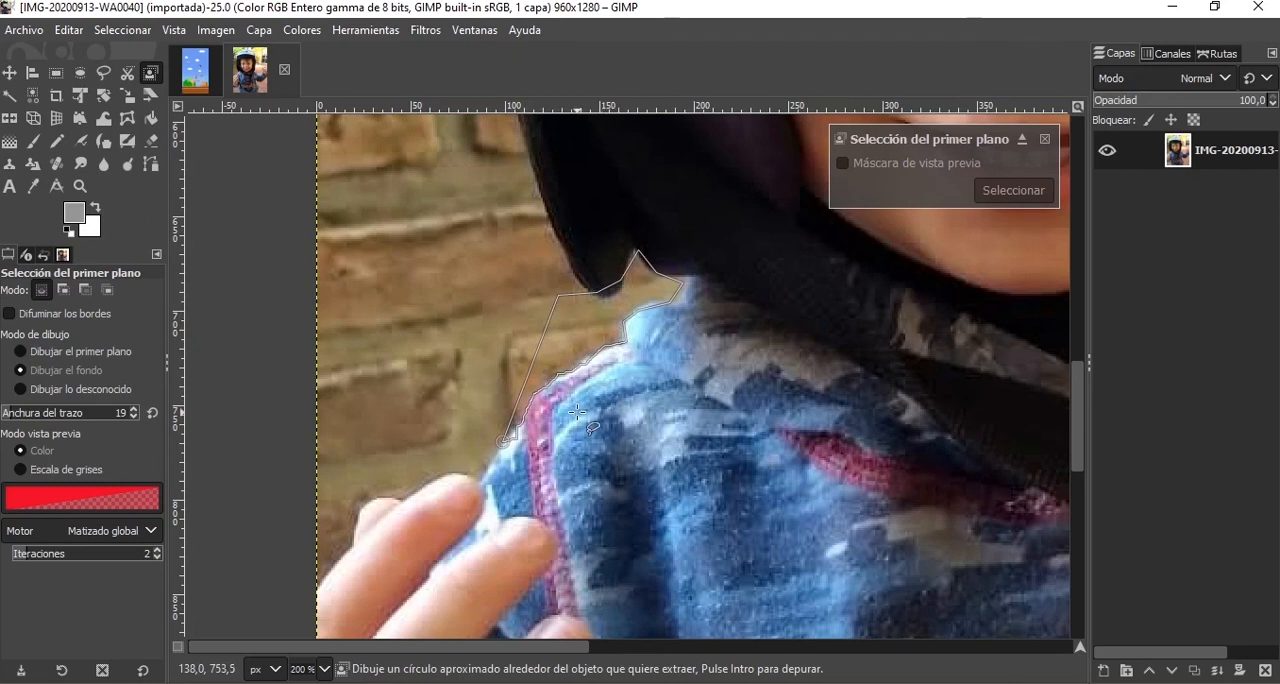
key("Escape")
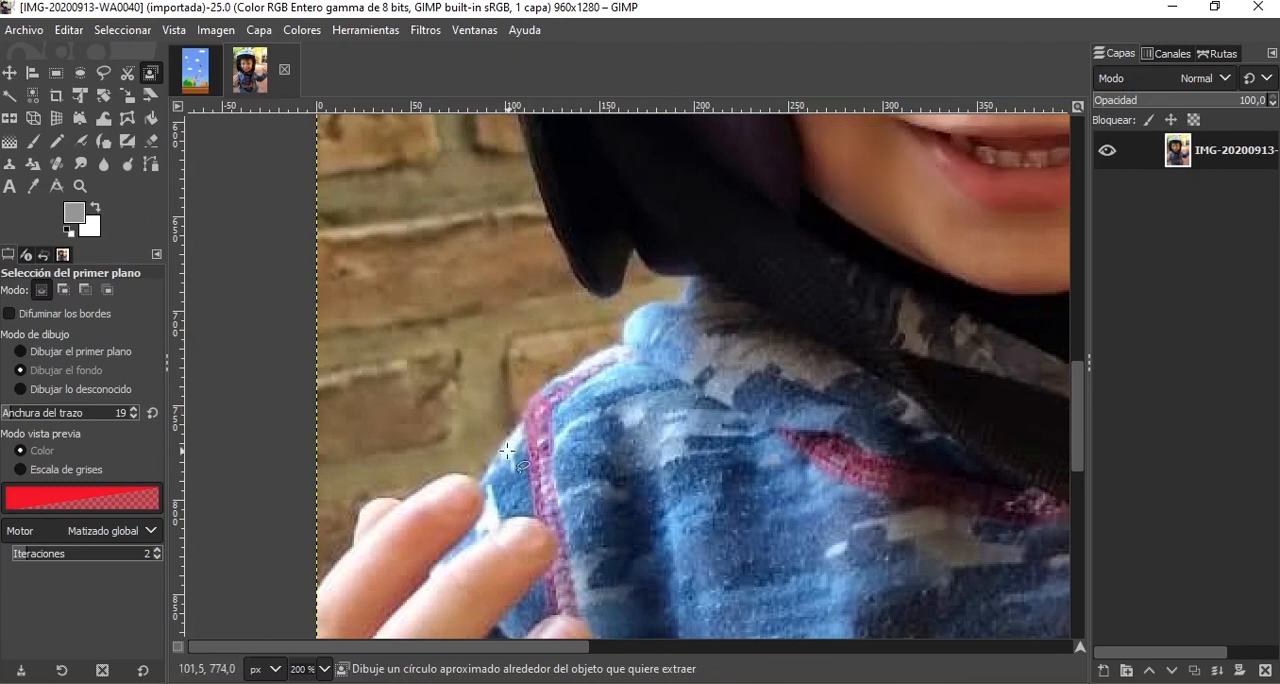
left_click(497, 453)
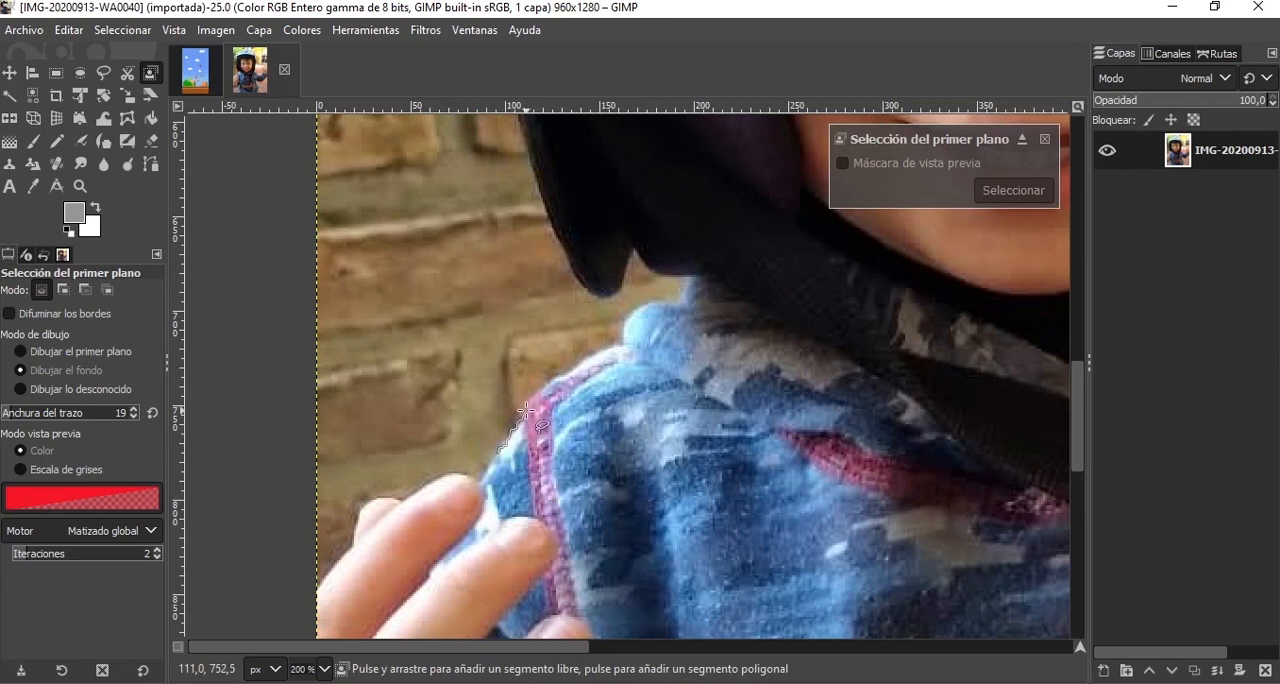
left_click_drag(541, 386, 563, 377)
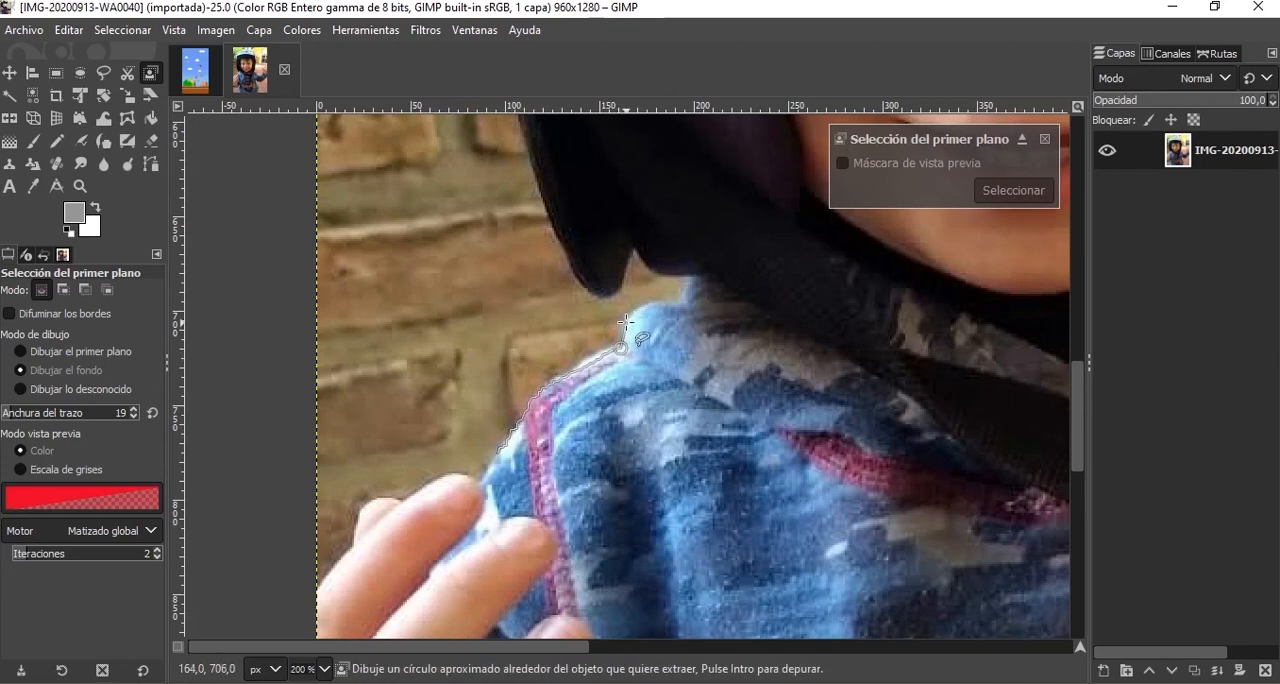
left_click_drag(626, 322, 629, 317)
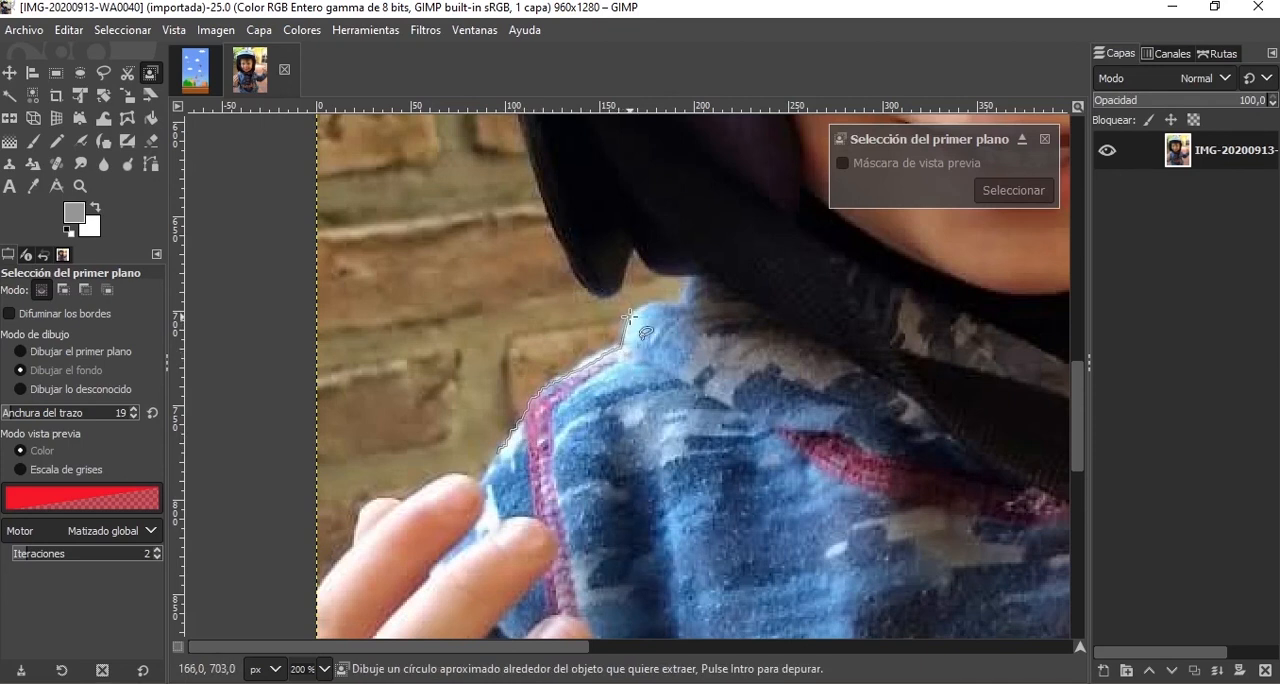
left_click(689, 277)
left_click(656, 272)
key("Escape")
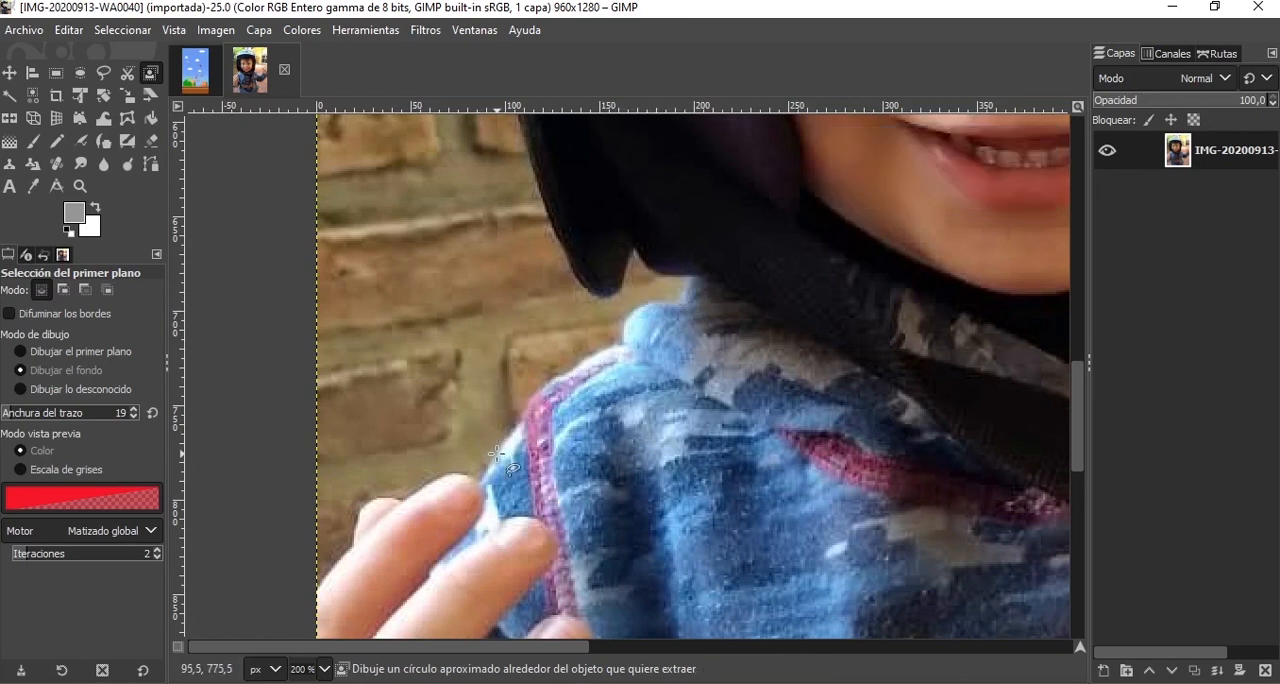
Start the foreground outline at the shoulder above the raised fingers and trace around the helmet's lower tip and up its left side.
left_click_drag(497, 454, 521, 417)
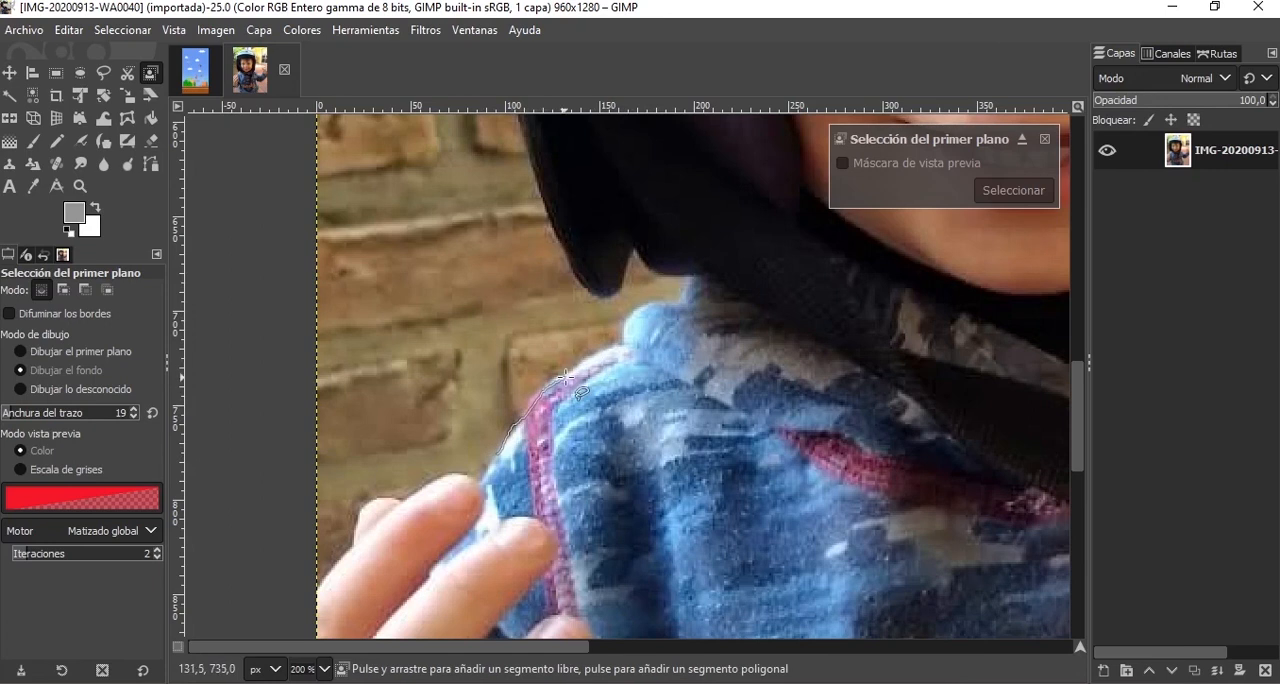
left_click_drag(566, 377, 606, 358)
left_click(634, 246)
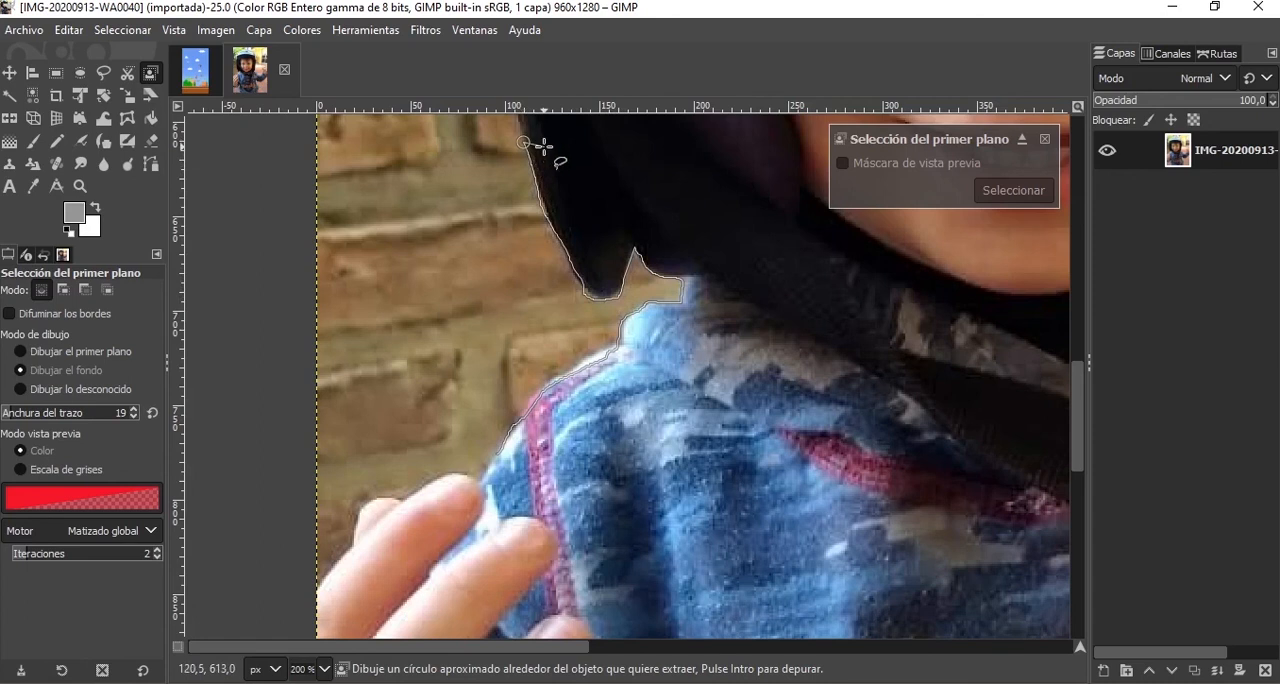
scroll(544, 146, "down", 4)
scroll(544, 146, "up", 4)
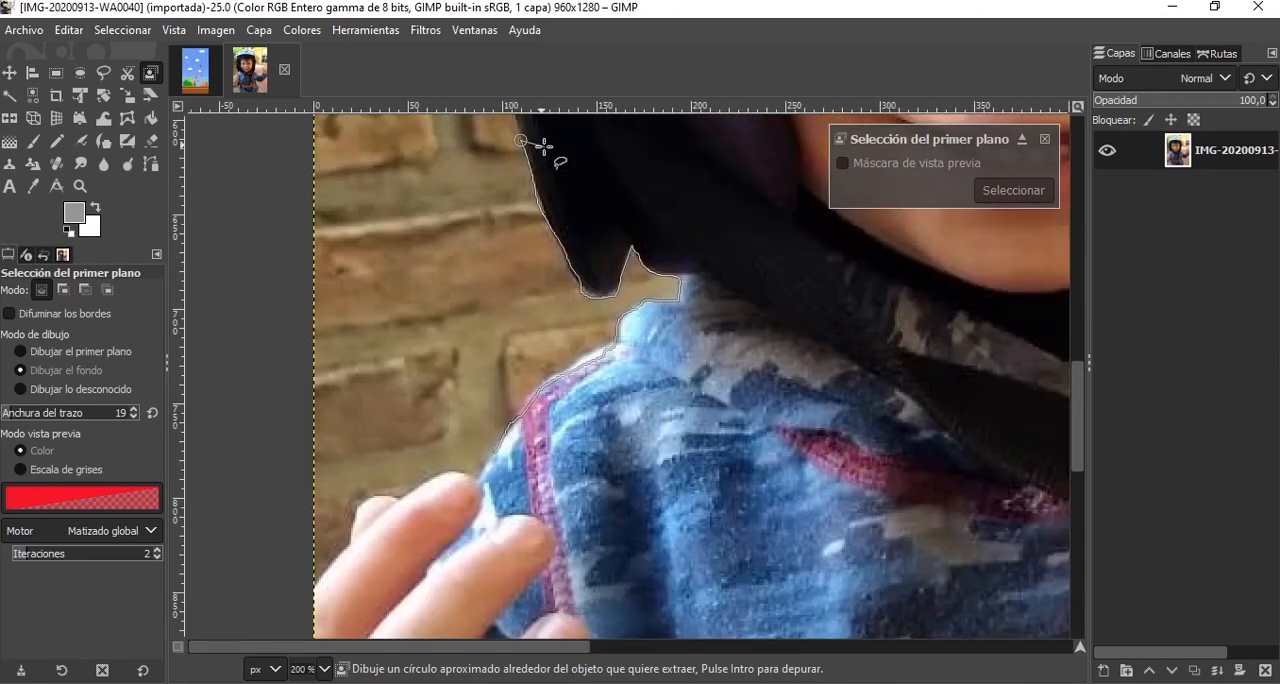
mouse_move(571, 143)
left_mouse_down()
mouse_move(583, 229)
mouse_move(558, 304)
mouse_move(573, 354)
mouse_move(566, 451)
mouse_move(584, 490)
left_mouse_up()
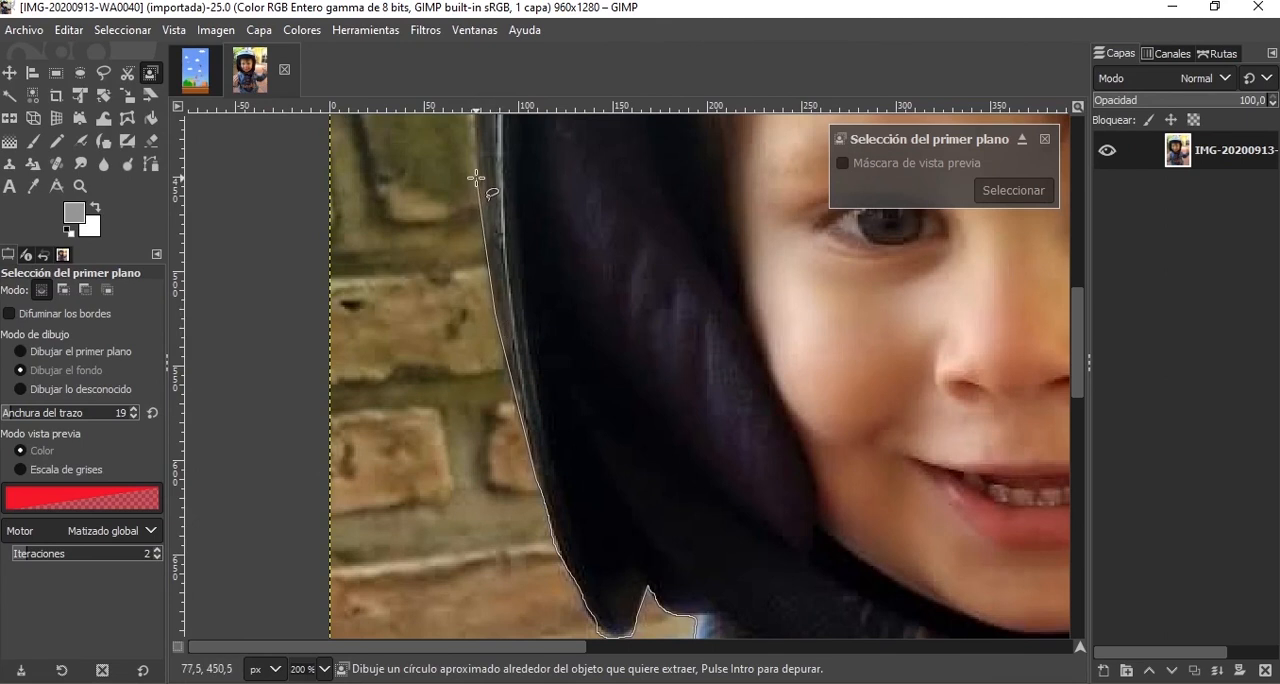
left_click_drag(515, 166, 563, 453)
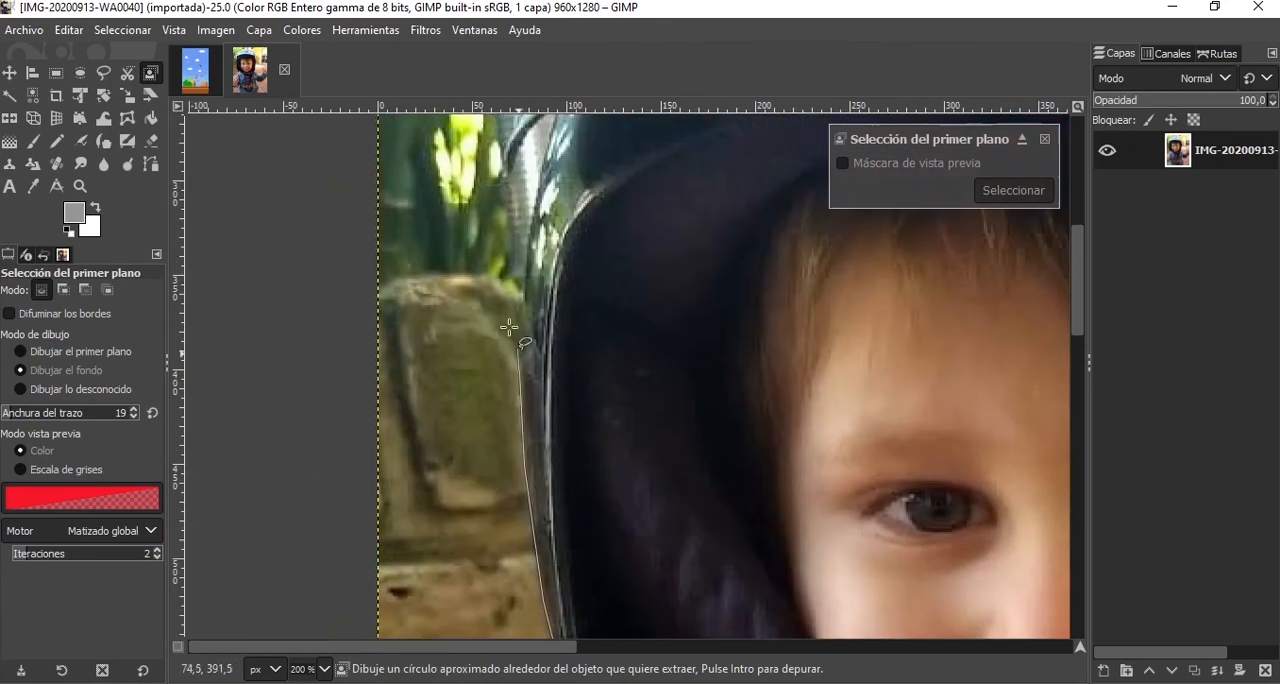
Continue the outline along the helmet's upper left edge toward the crown, beside the green plants.
left_click(523, 289)
mouse_move(567, 125)
left_mouse_down()
mouse_move(530, 386)
mouse_move(485, 395)
mouse_move(469, 437)
left_mouse_up()
left_click(521, 253)
left_click(579, 190)
left_click(632, 161)
left_click_drag(672, 130, 554, 348)
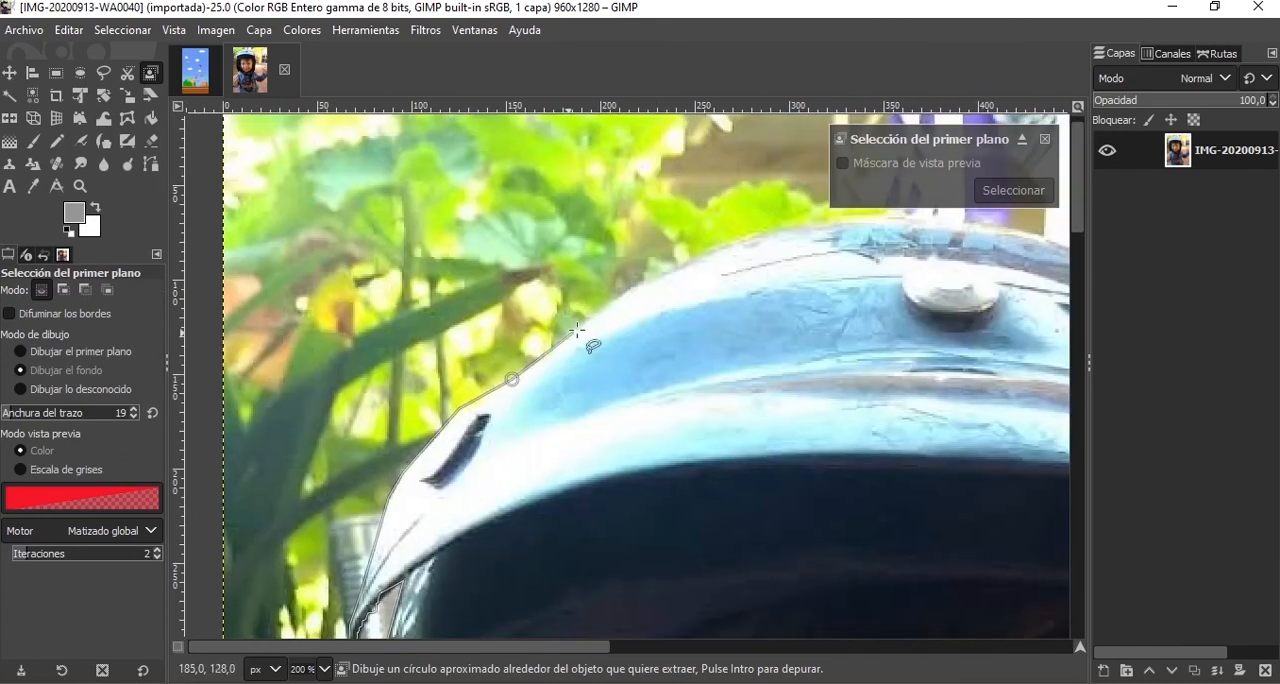
Trace the outline over the top of the helmet, past the round metal button, with straight segments.
left_click(615, 296)
left_click(728, 247)
left_click(824, 220)
left_click(962, 219)
left_click_drag(995, 228, 536, 236)
left_click(645, 260)
left_click(724, 308)
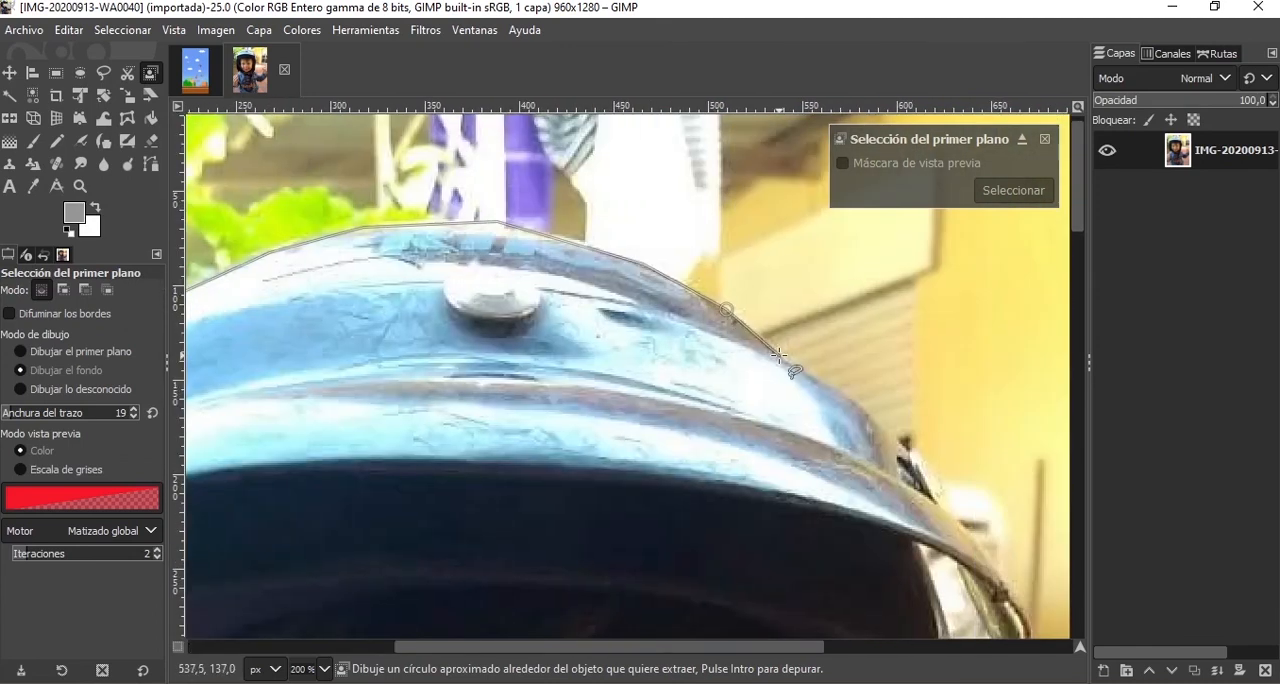
Continue the outline down the helmet's upper right edge and around the end of the visor.
left_click(781, 357)
left_click(845, 401)
left_click_drag(872, 432, 598, 306)
left_click(651, 343)
left_click(740, 470)
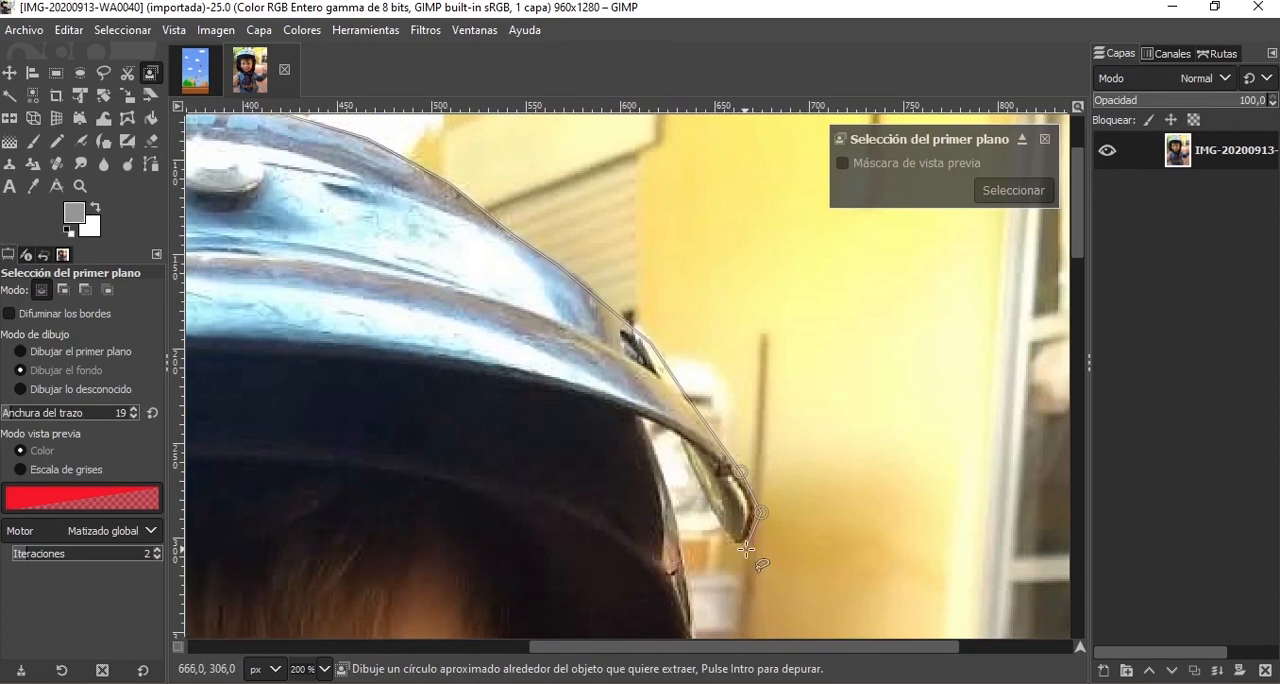
left_click(727, 537)
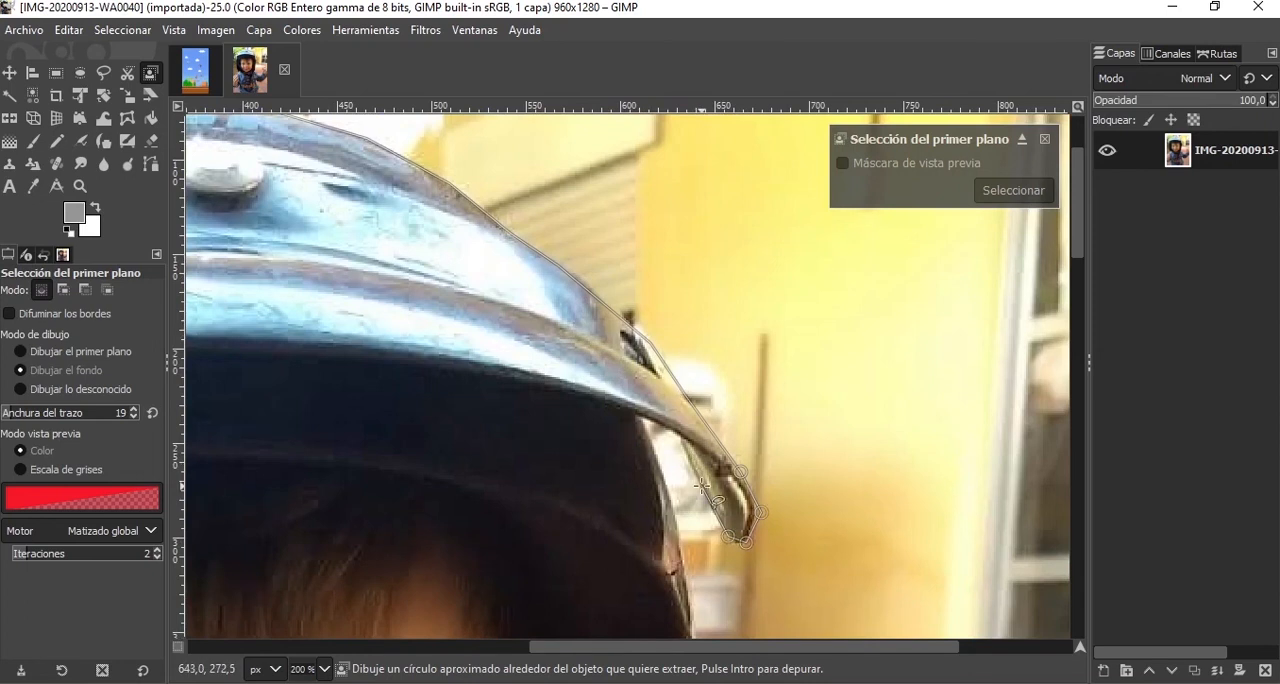
Trace the outline down the helmet's right side to where it meets the sweater's shoulder.
scroll(686, 370, "down", 5)
left_click(687, 355)
left_click(689, 578)
left_click_drag(687, 600, 706, 290)
left_click(701, 356)
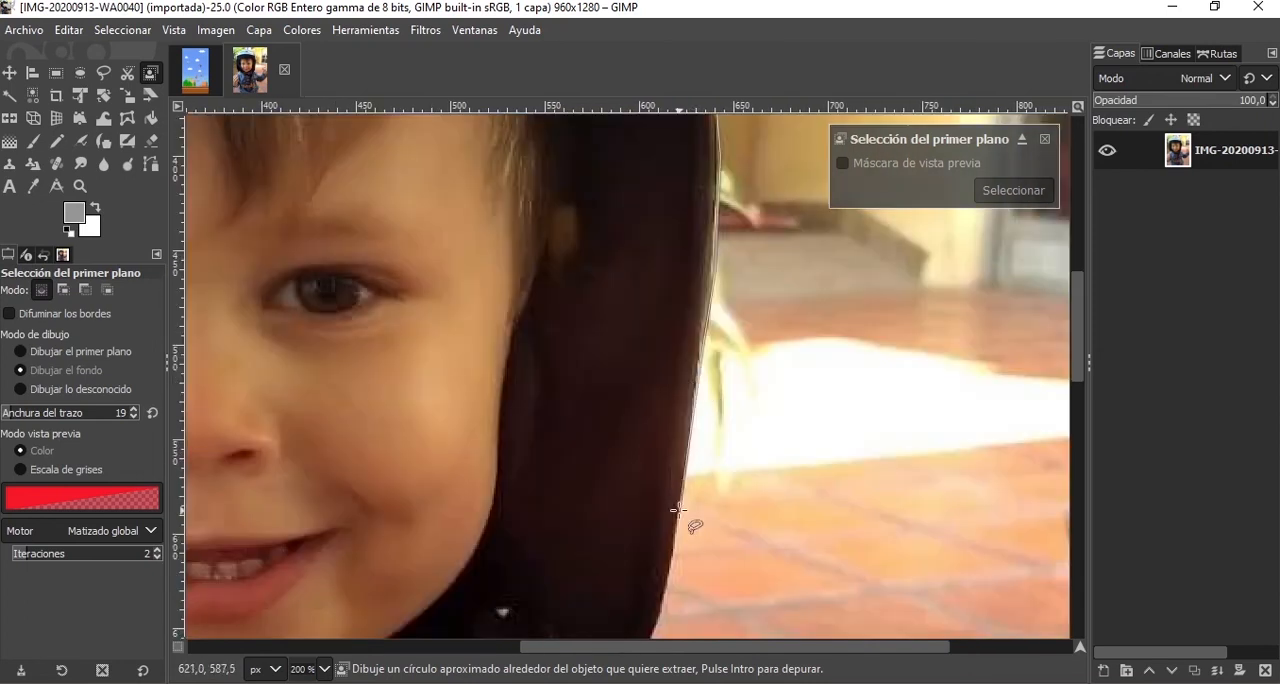
left_click(680, 514)
mouse_move(668, 525)
left_mouse_down()
mouse_move(679, 356)
mouse_move(708, 268)
left_mouse_up()
left_click(704, 365)
left_click(669, 431)
Follow the sweater's right shoulder and raised forearm with the outline, up to the side of the thumb.
left_click(825, 490)
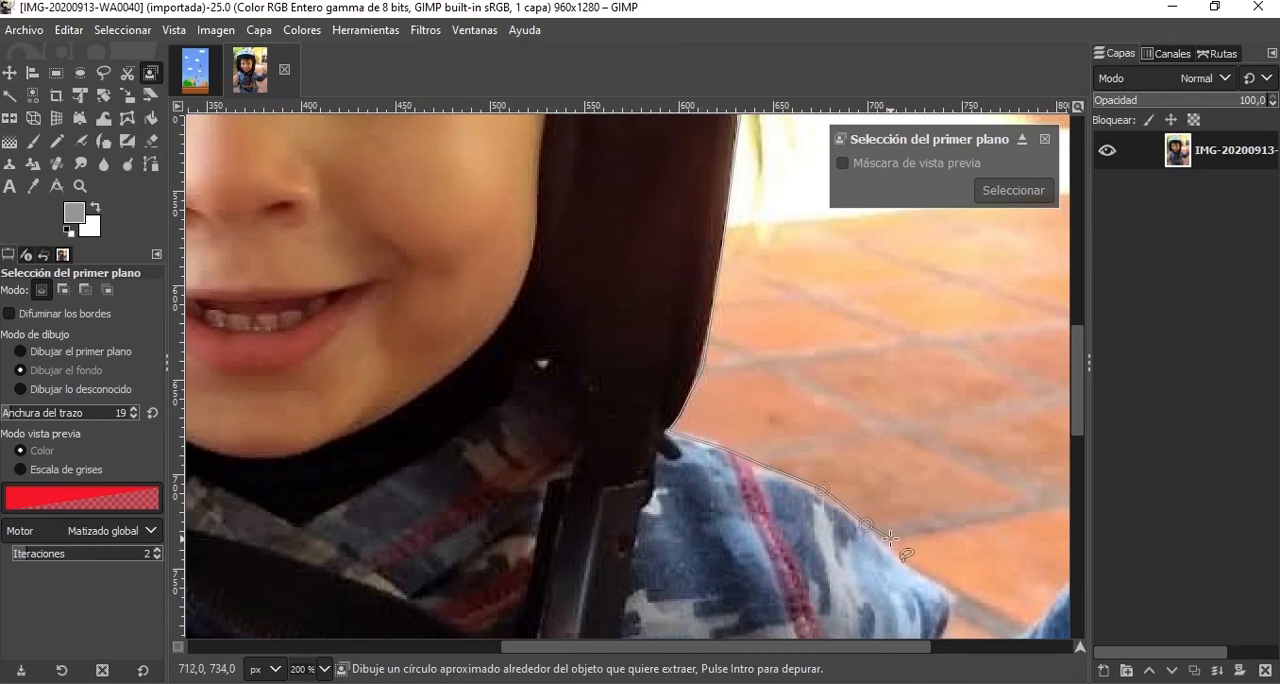
left_click(907, 563)
mouse_move(951, 589)
left_mouse_down()
mouse_move(809, 328)
mouse_move(797, 334)
left_mouse_up()
left_click_drag(797, 334, 840, 411)
mouse_move(840, 411)
left_mouse_down()
mouse_move(890, 366)
mouse_move(968, 235)
left_mouse_up()
mouse_move(968, 235)
left_mouse_down()
mouse_move(777, 499)
mouse_move(709, 474)
left_mouse_up()
mouse_move(709, 474)
left_mouse_down()
mouse_move(732, 431)
mouse_move(699, 295)
left_mouse_up()
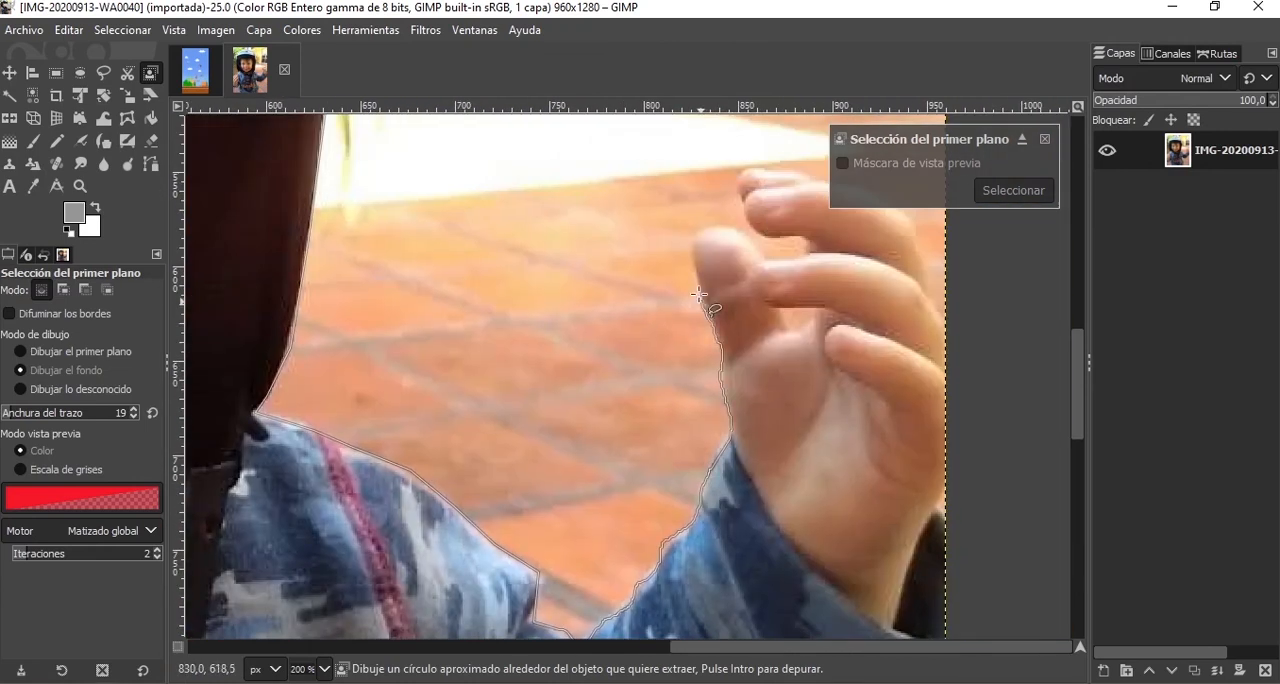
Trace the outline around the thumb and fingers of the raised right-side hand to the photo's right border.
left_click(744, 207)
left_click_drag(740, 171, 746, 172)
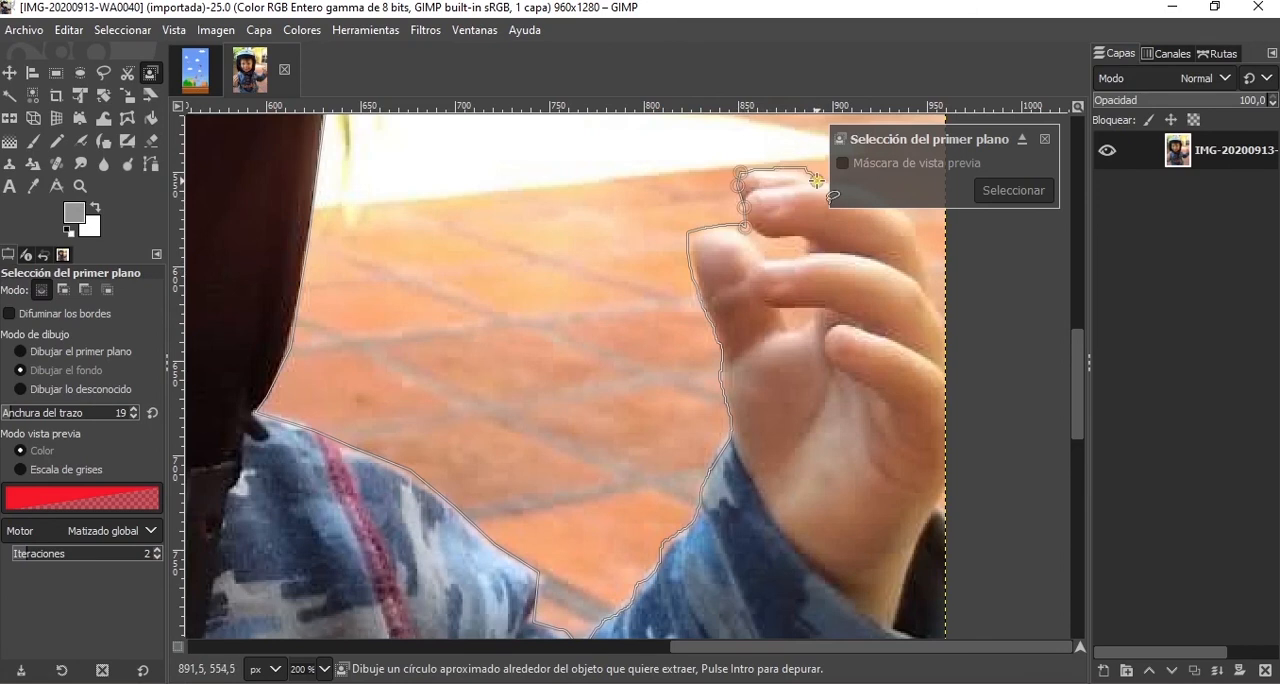
left_click_drag(868, 259, 707, 366)
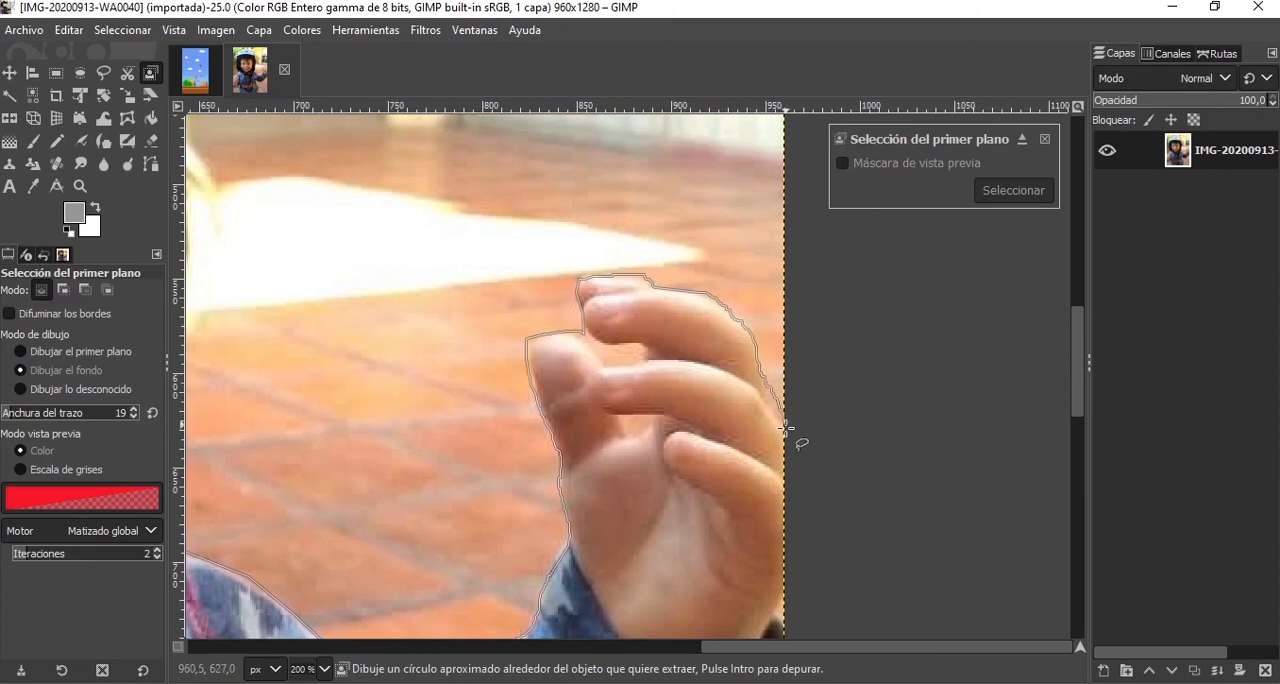
Route the outline outside the photo, down past its lower edge and back up to the left border beside the other hand.
mouse_move(786, 560)
left_mouse_down()
mouse_move(822, 262)
mouse_move(794, 388)
mouse_move(803, 348)
left_mouse_up()
left_click(820, 525)
mouse_move(817, 342)
left_mouse_down()
mouse_move(704, 468)
mouse_move(530, 582)
mouse_move(447, 590)
mouse_move(374, 566)
left_mouse_up()
key("BackSpace")
mouse_move(792, 376)
left_mouse_down()
mouse_move(732, 449)
mouse_move(565, 563)
mouse_move(424, 565)
mouse_move(303, 526)
mouse_move(277, 491)
mouse_move(466, 164)
left_mouse_up()
mouse_move(440, 217)
left_mouse_down()
mouse_move(462, 345)
mouse_move(566, 482)
mouse_move(666, 508)
mouse_move(628, 340)
mouse_move(634, 507)
left_mouse_up()
key("space")
mouse_move(288, 434)
left_mouse_down()
mouse_move(286, 377)
mouse_move(265, 350)
mouse_move(265, 168)
left_mouse_up()
key("space")
mouse_move(437, 456)
left_mouse_down()
mouse_move(457, 347)
mouse_move(420, 353)
mouse_move(299, 453)
mouse_move(252, 462)
left_mouse_up()
key("space")
key("space")
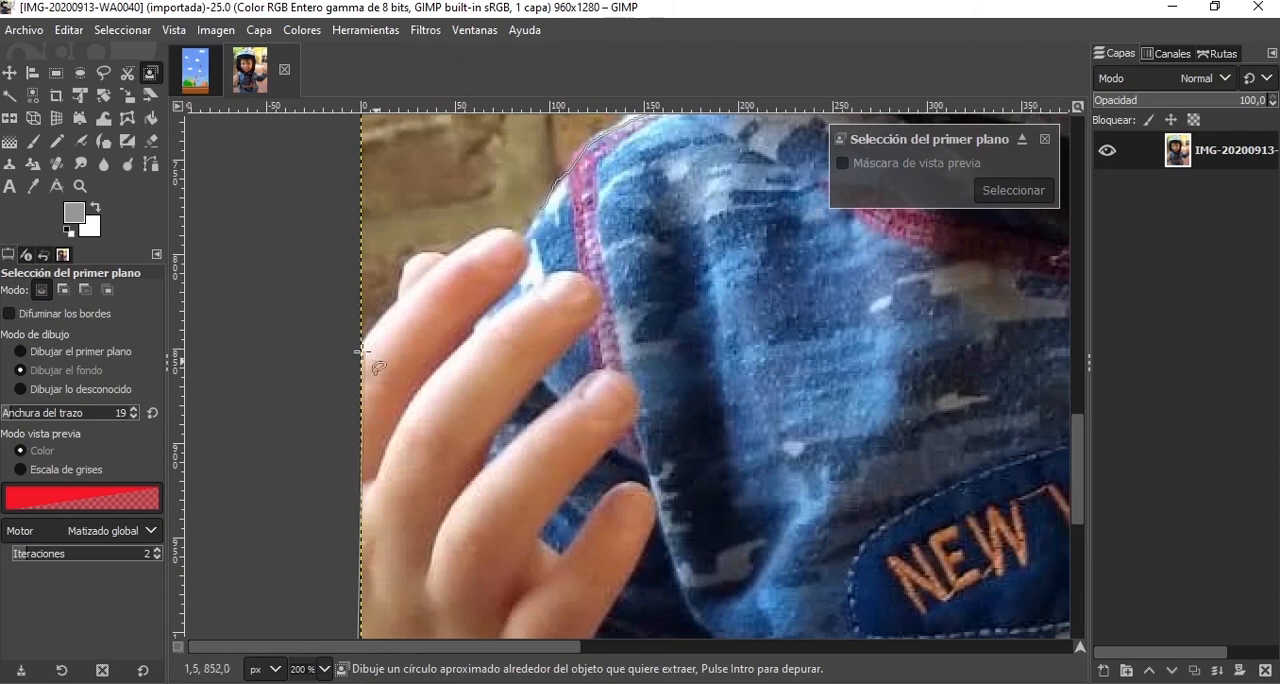
Trace around the left-side hand's fingers to close the outline at the shoulder, and confirm the rough foreground area.
mouse_move(363, 348)
left_mouse_down()
mouse_move(393, 309)
mouse_move(403, 258)
mouse_move(457, 246)
left_mouse_up()
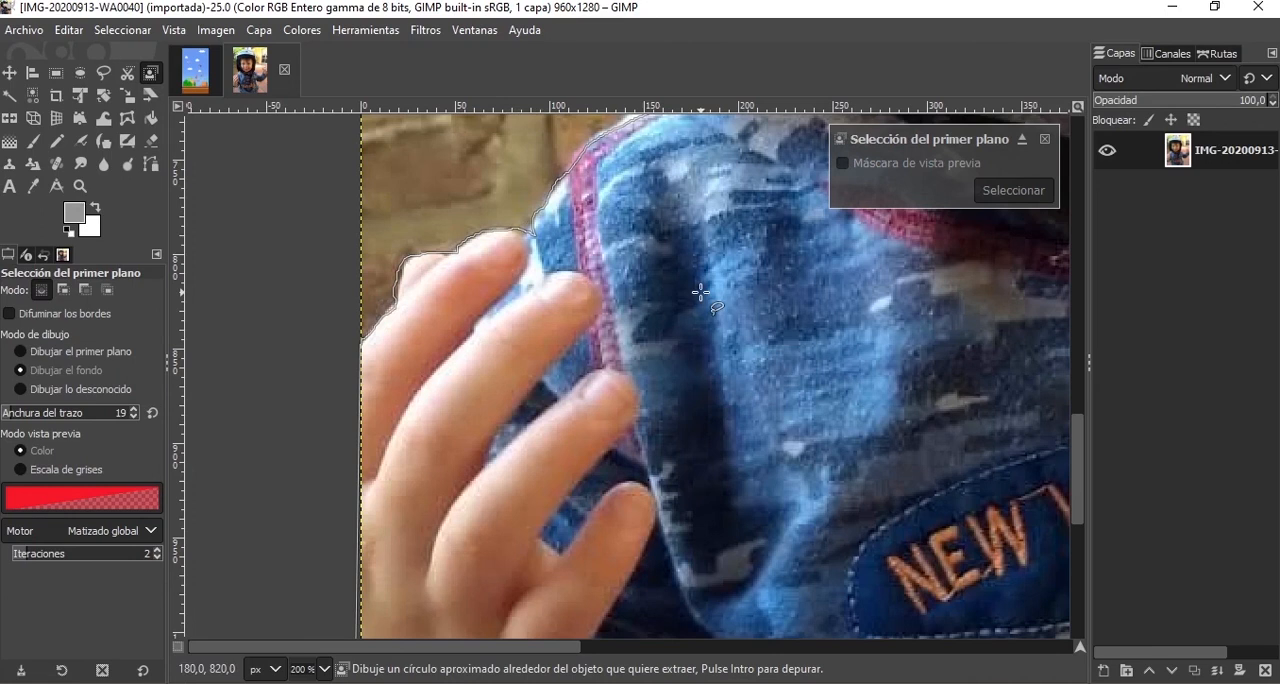
key("Return")
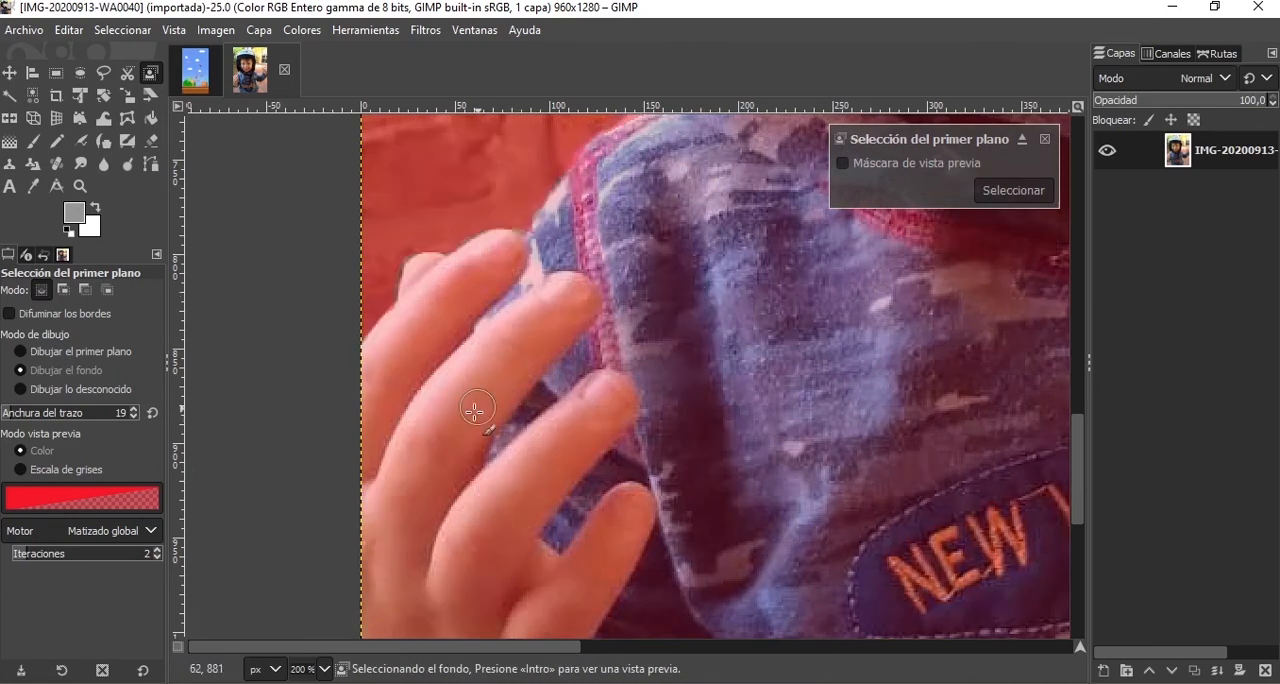
scroll(780, 273, "down", 9)
scroll(850, 256, "up", 3)
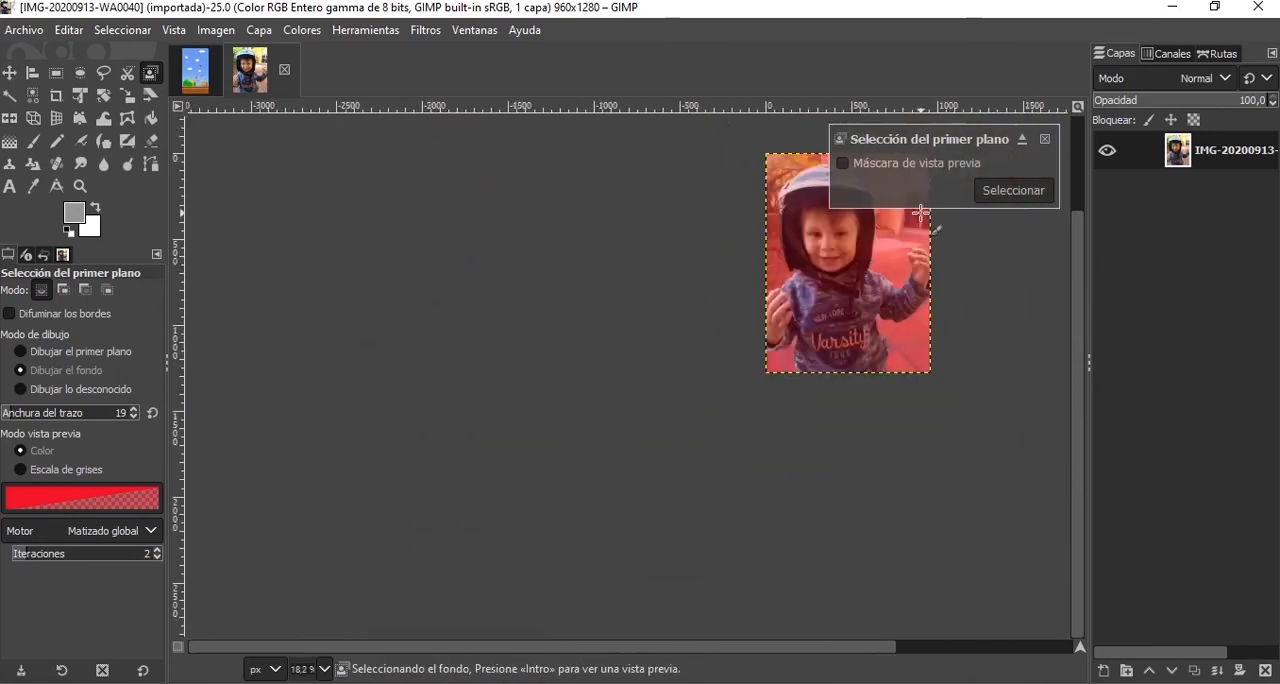
scroll(850, 256, "up", 2)
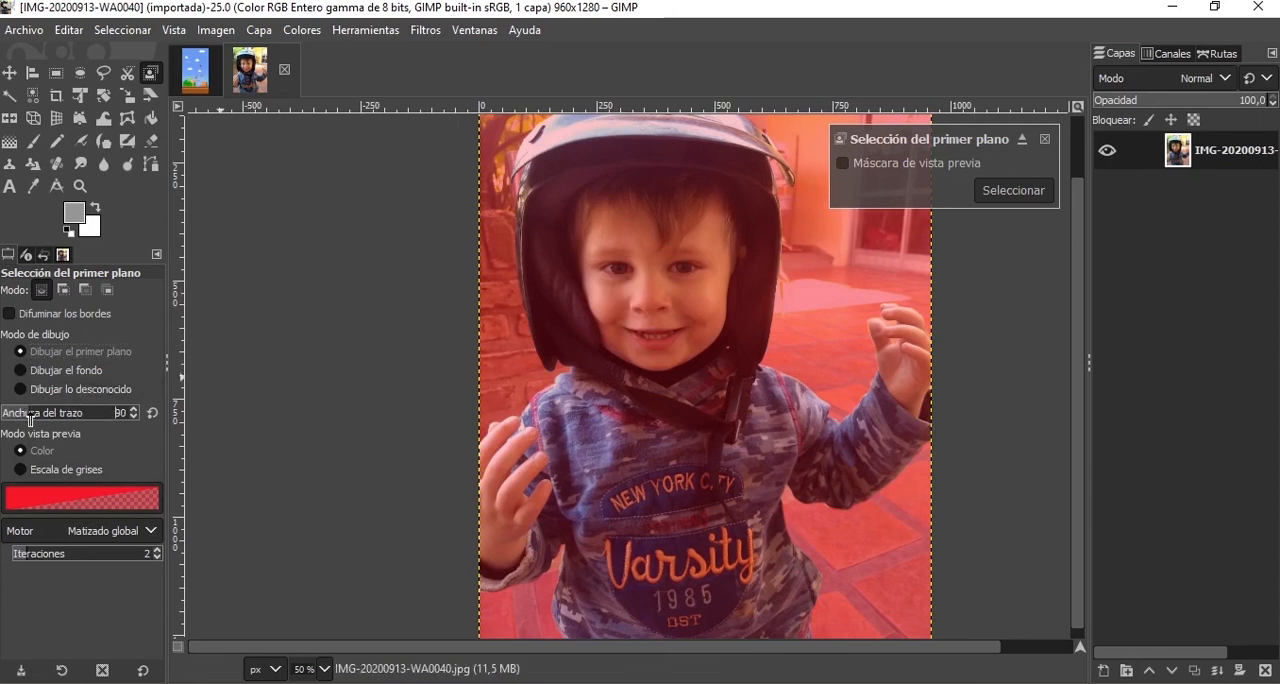
Set the stroke width to 377 and paint the face, helmet centre and front of the sweater as foreground.
left_click_drag(30, 418, 77, 416)
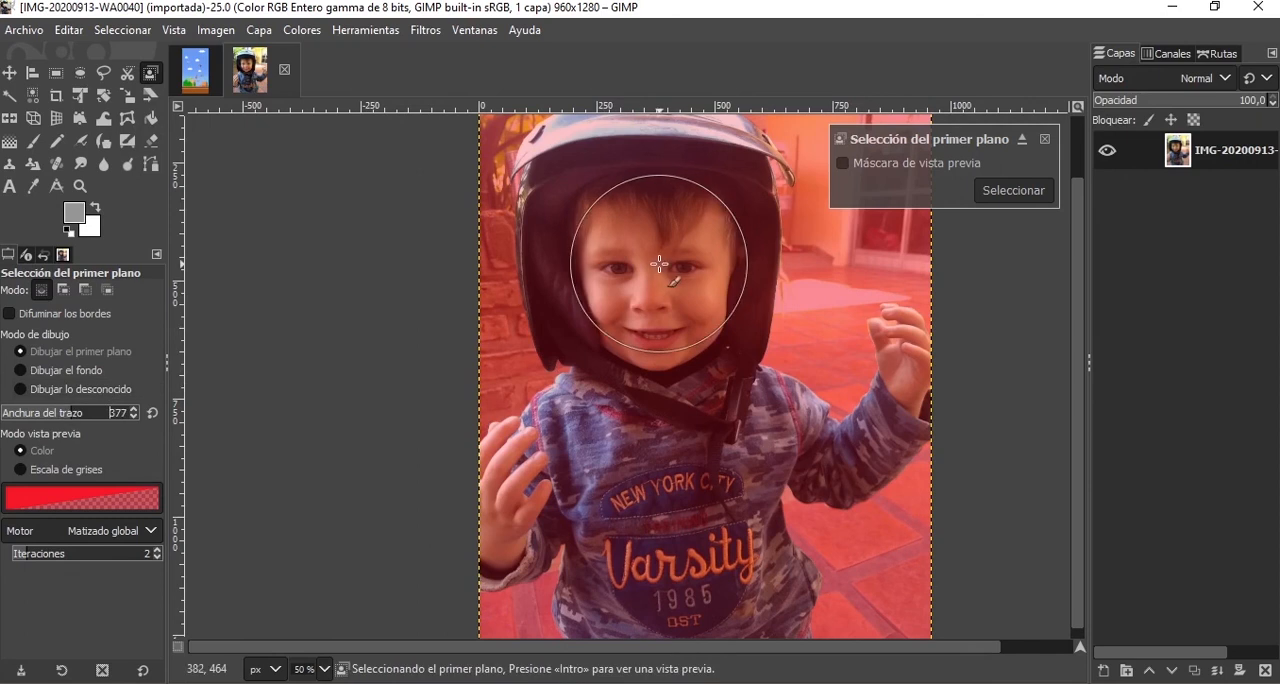
left_click_drag(655, 262, 645, 480)
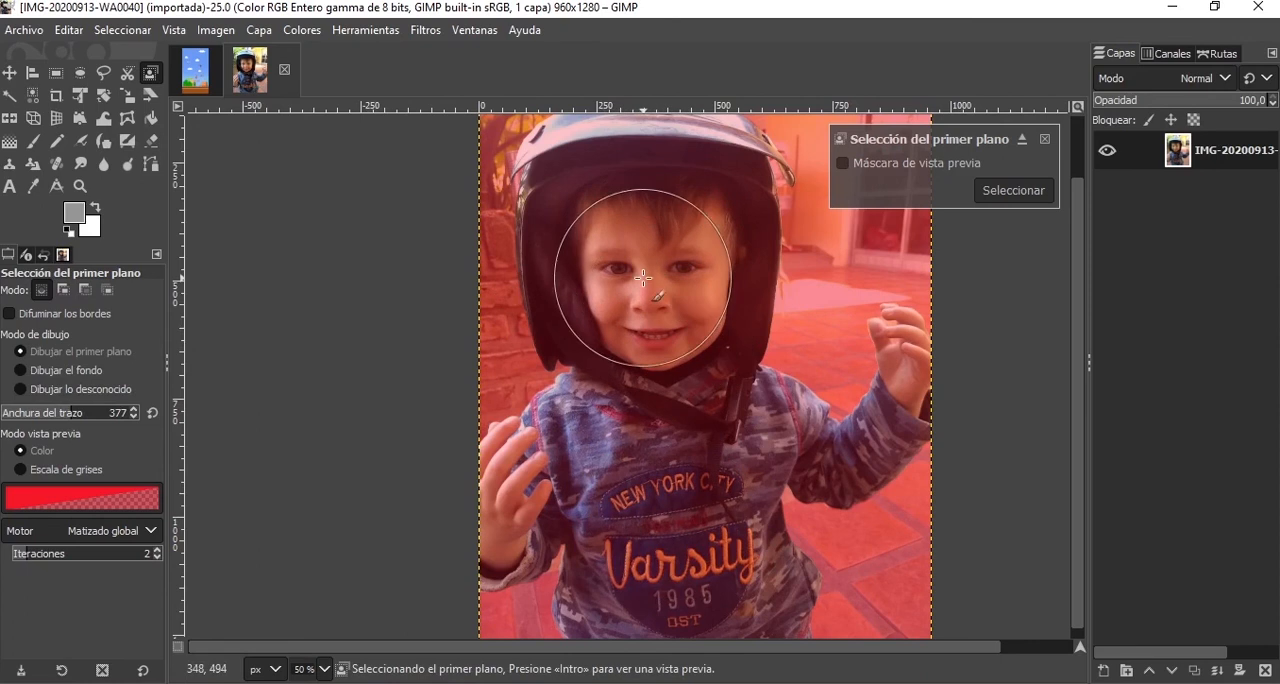
mouse_move(646, 229)
left_mouse_down()
mouse_move(680, 548)
mouse_move(672, 520)
left_mouse_up()
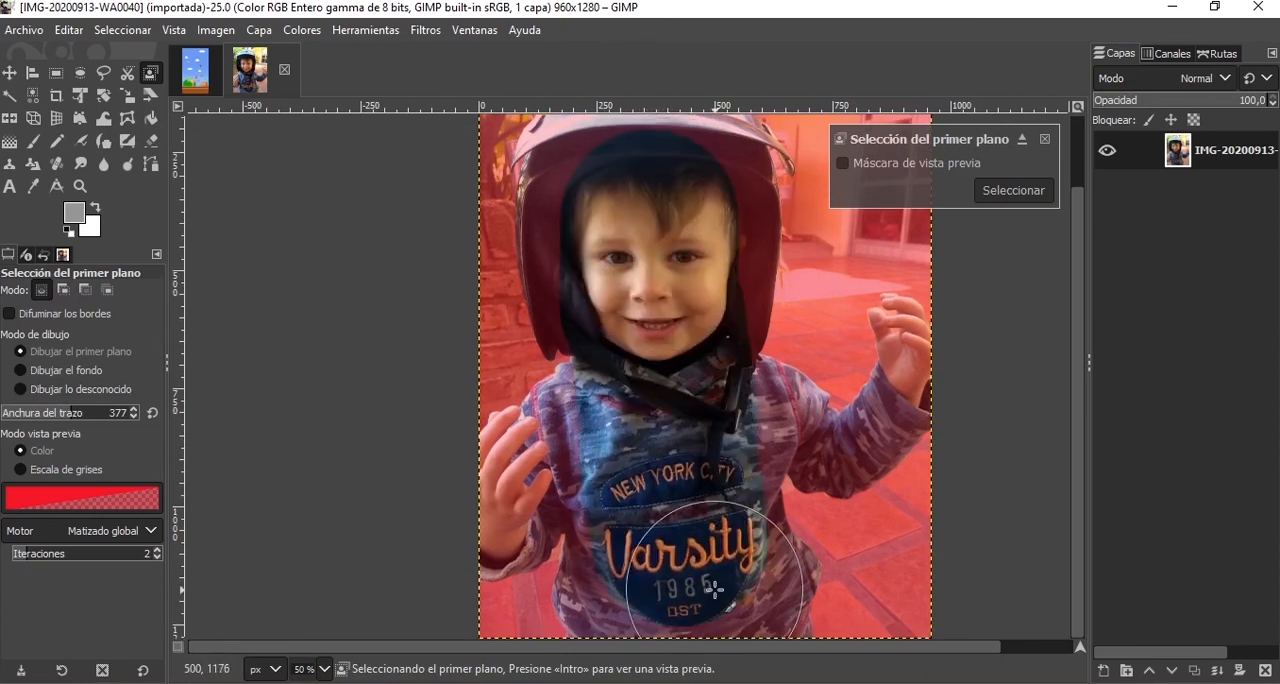
scroll(695, 437, "up", 2)
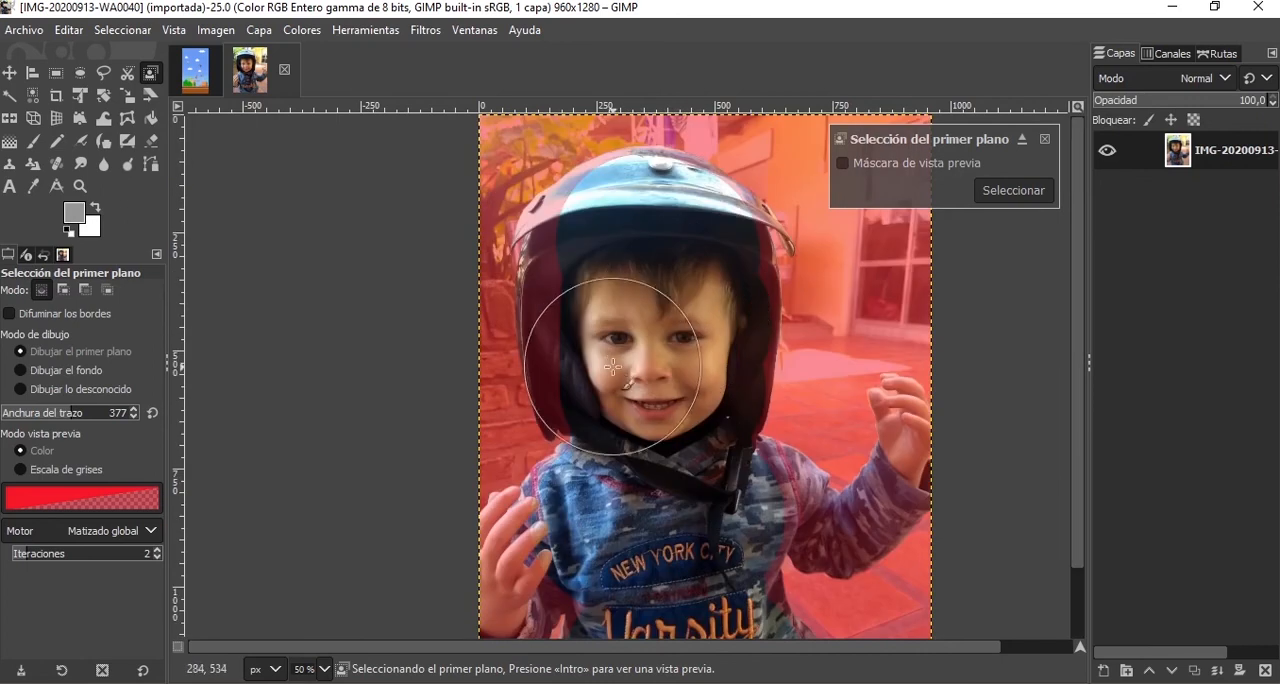
Reduce the stroke width to 104 and mark the helmet's sides, the sleeves and the left-side wrist as foreground.
left_click(35, 413)
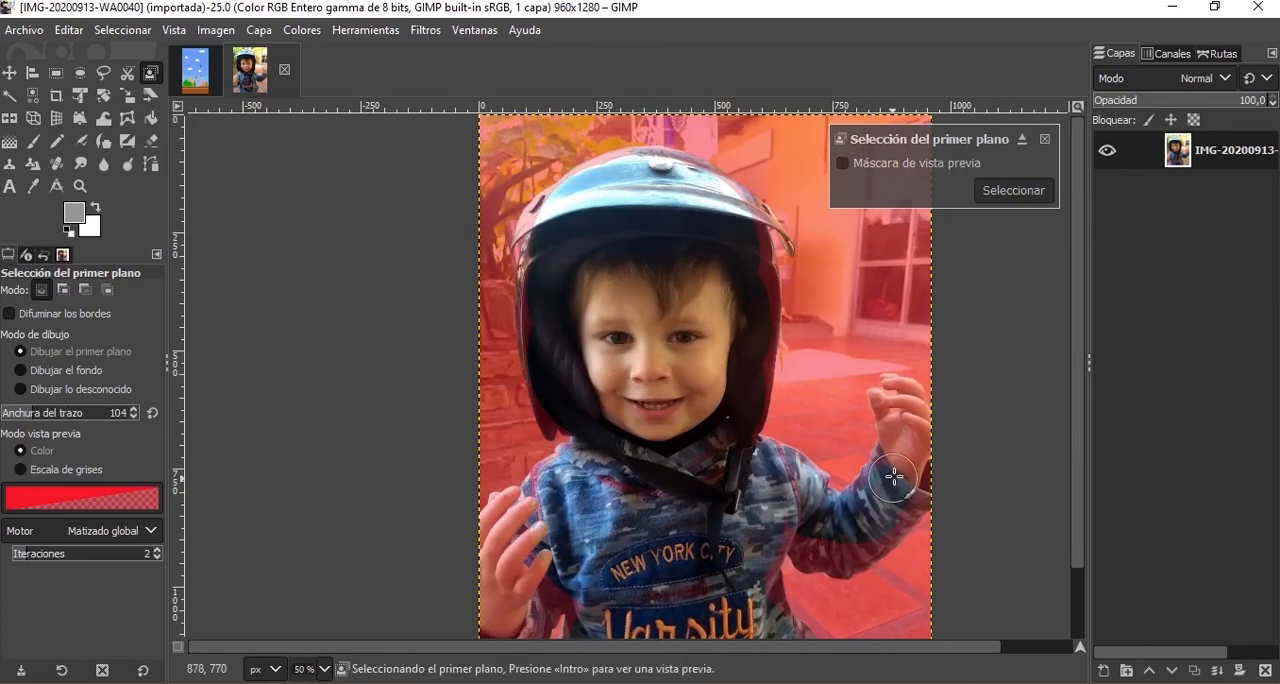
scroll(540, 578, "down", 2)
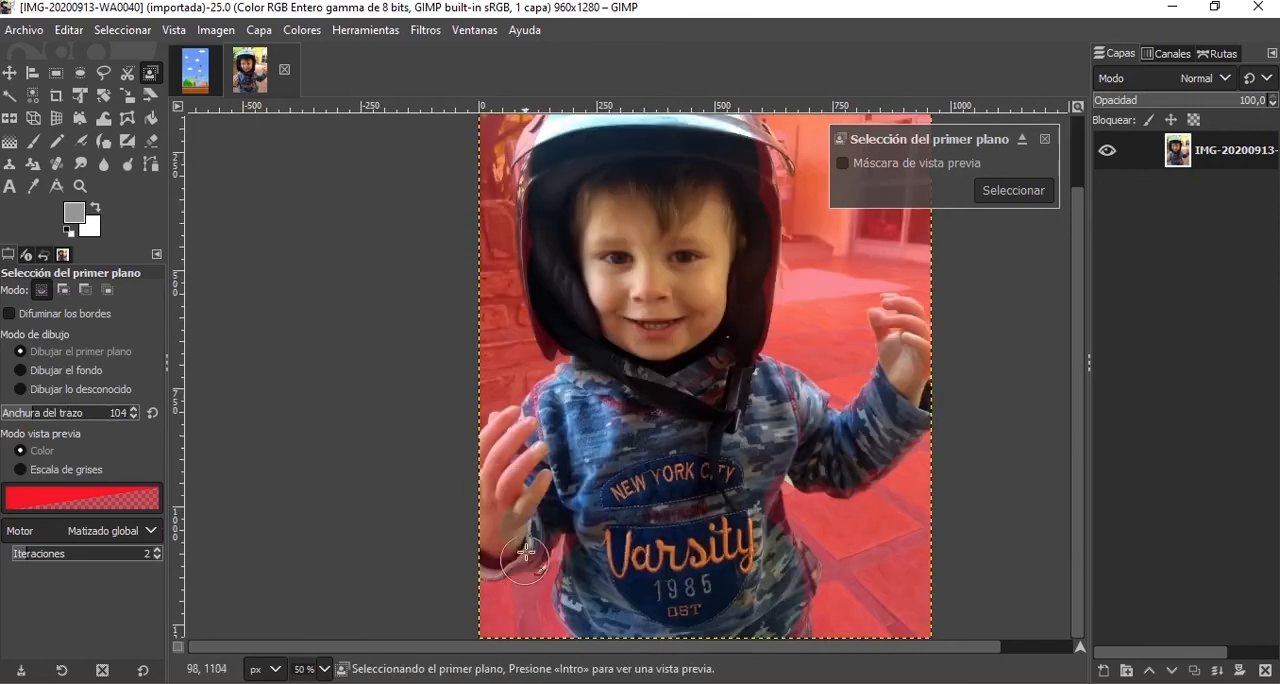
left_click(521, 437)
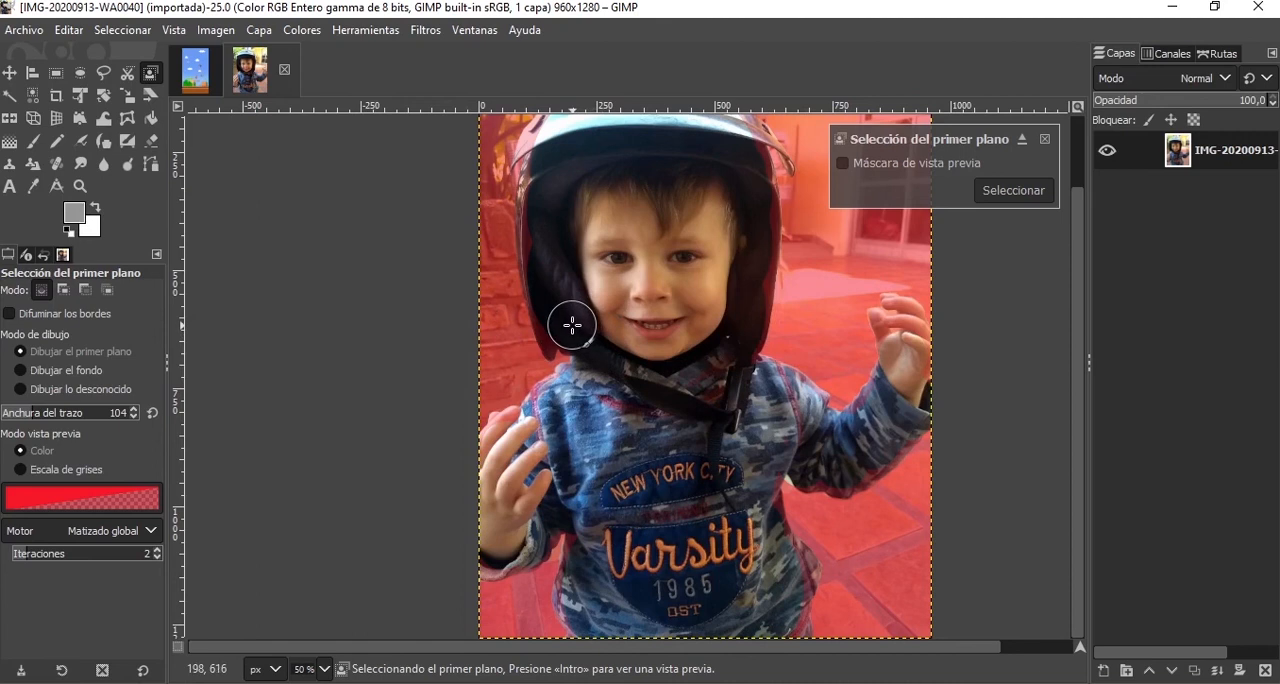
With a stroke width of 27, paint the helmet's left edge as foreground, from its lower flap up toward the visor.
scroll(572, 325, "up", 4, "ctrl")
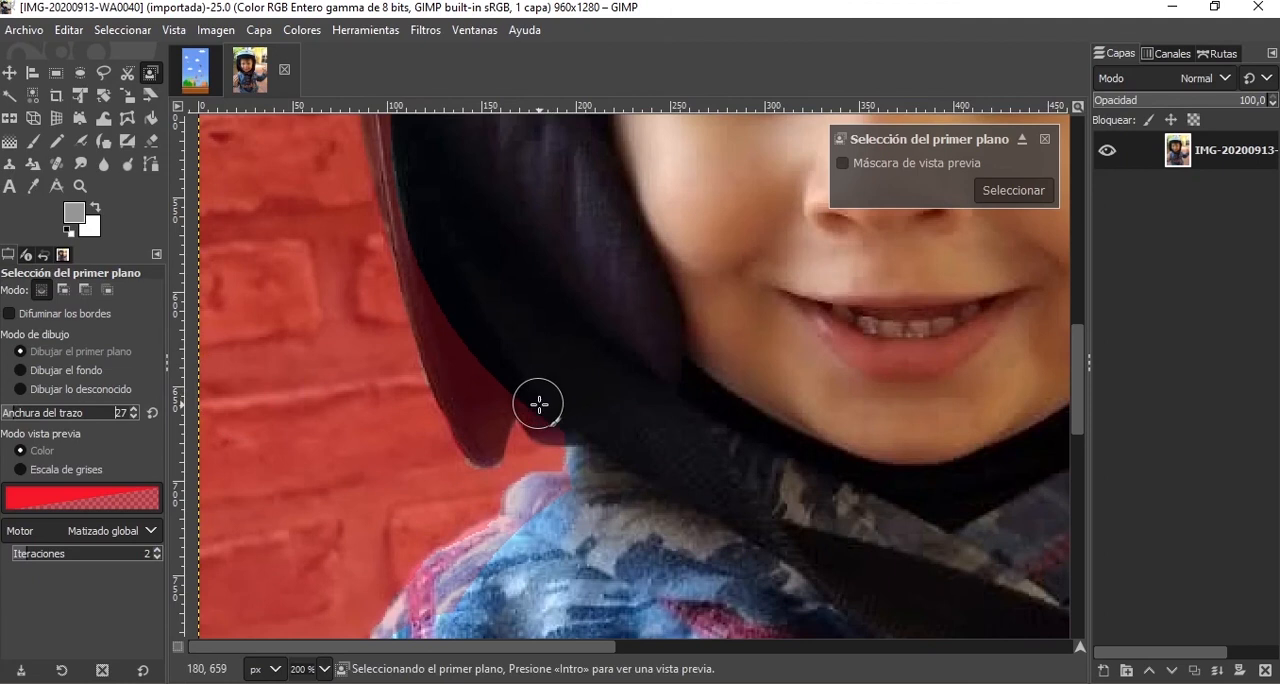
scroll(453, 278, "up", 4)
scroll(463, 431, "down", 2)
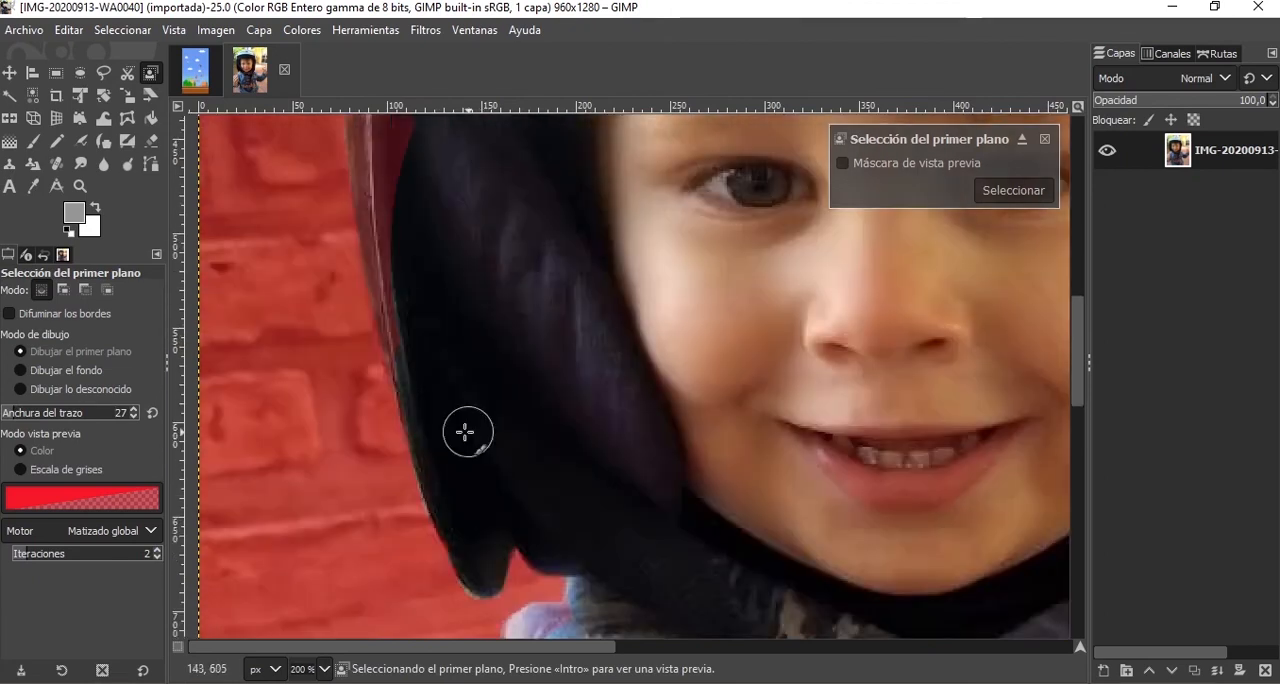
scroll(463, 431, "up", 2)
left_click_drag(414, 474, 371, 269)
scroll(426, 332, "up", 2)
left_click_drag(377, 373, 372, 247)
scroll(420, 300, "up", 4)
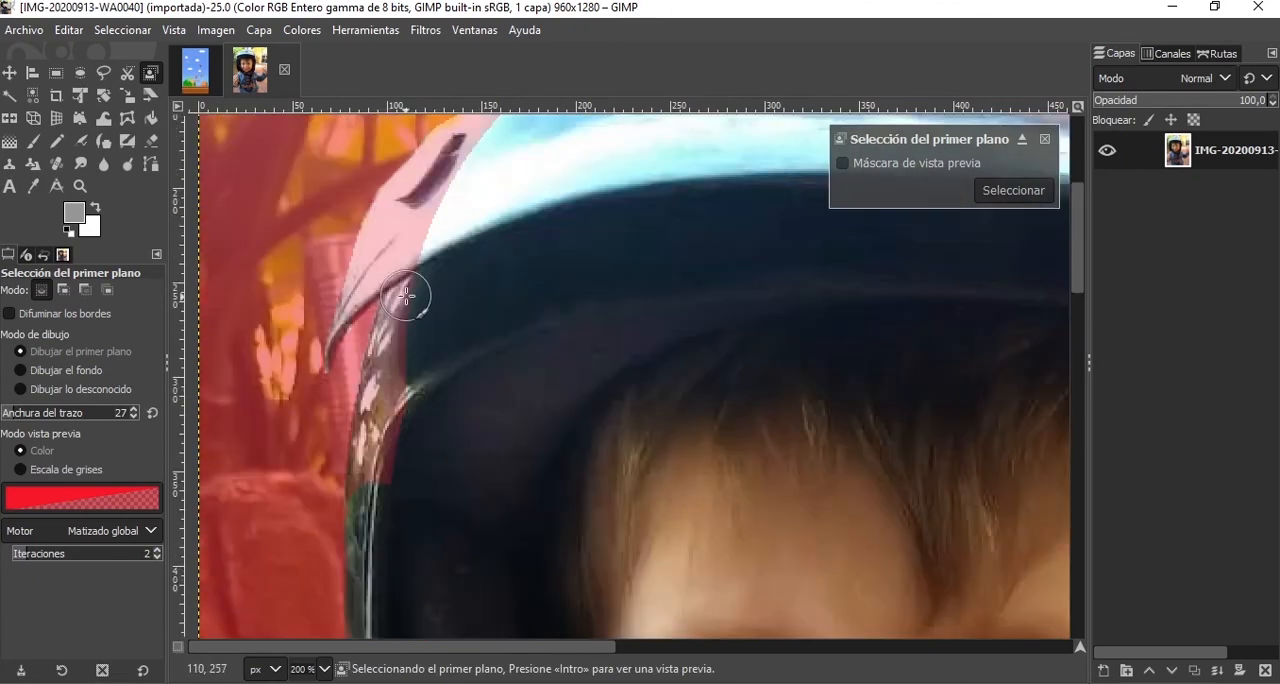
left_click_drag(414, 286, 408, 405)
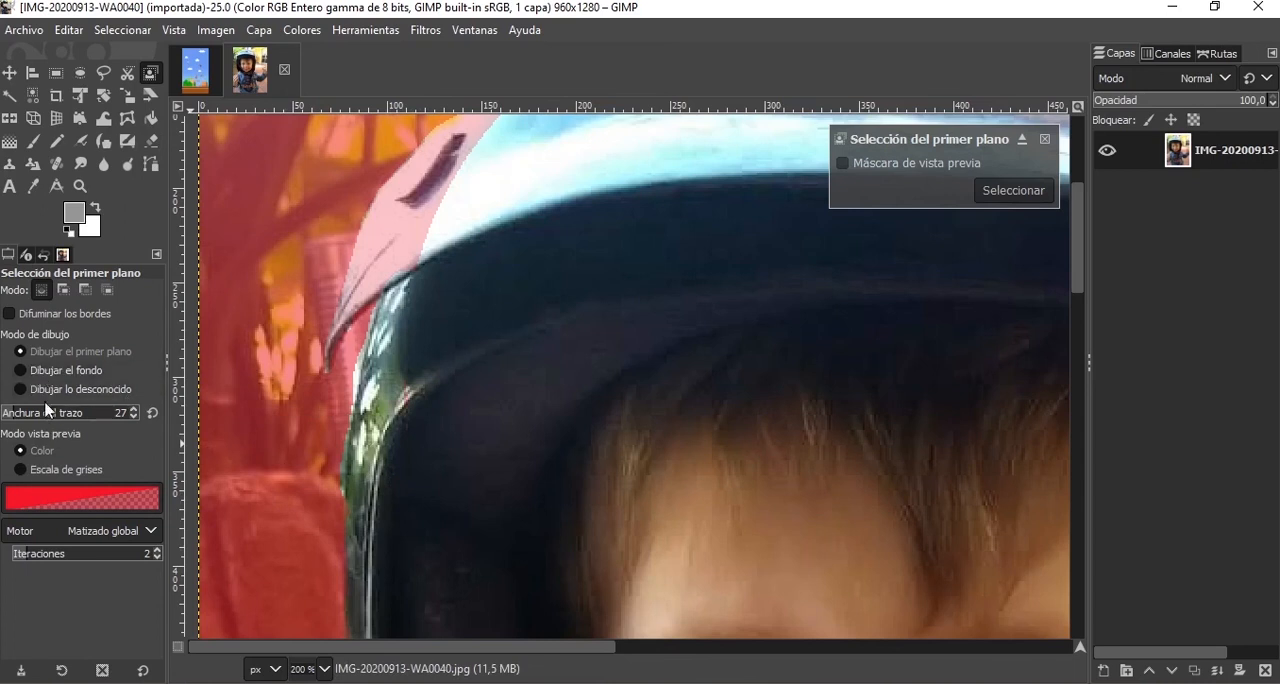
left_click(62, 378)
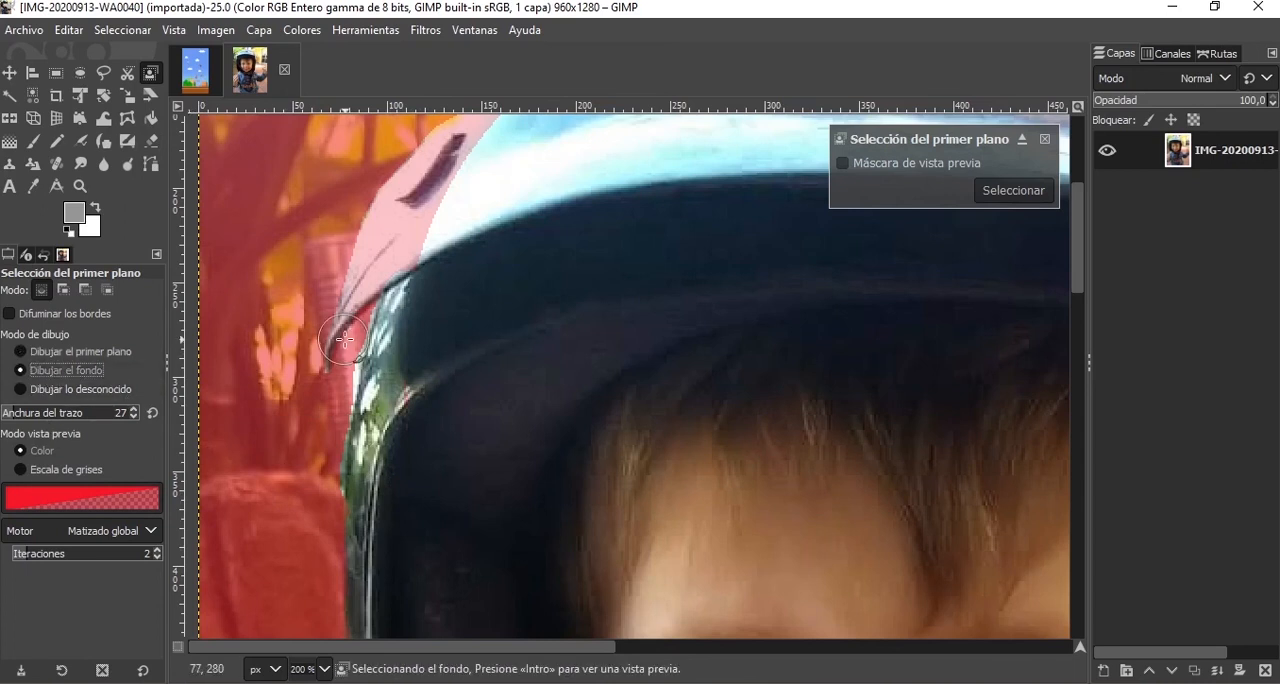
mouse_move(343, 330)
left_mouse_down()
mouse_move(327, 428)
mouse_move(290, 435)
left_mouse_up()
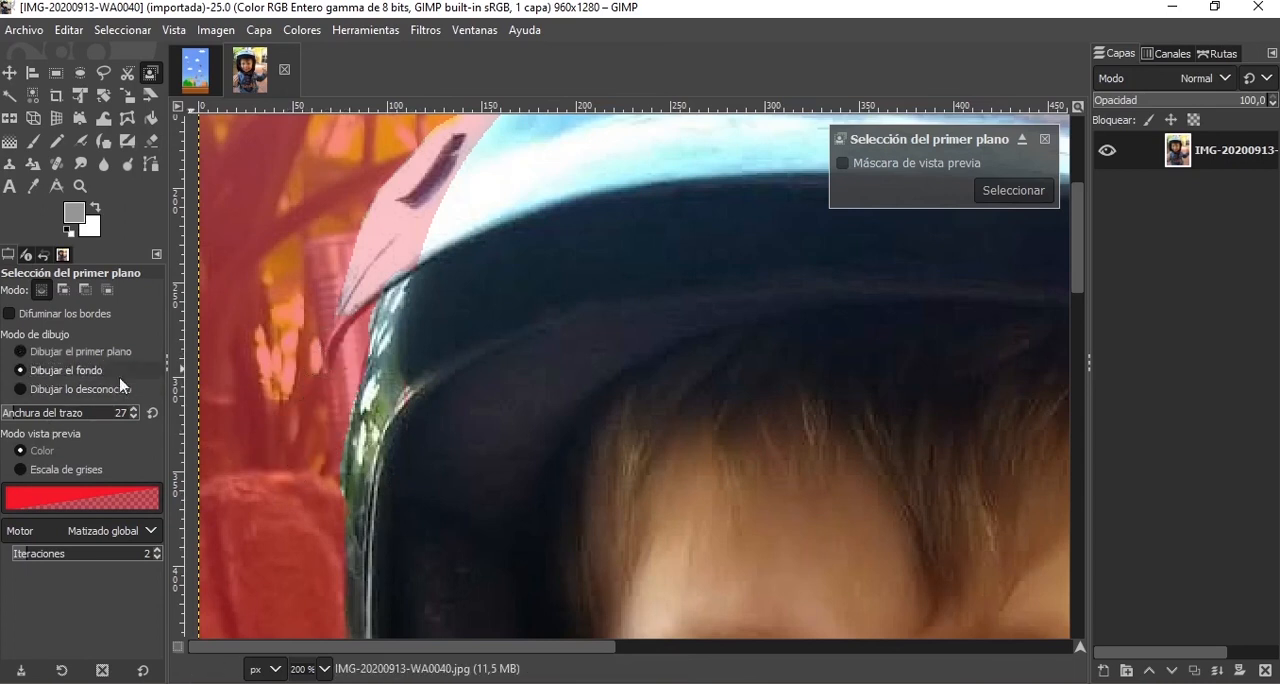
left_click(20, 351)
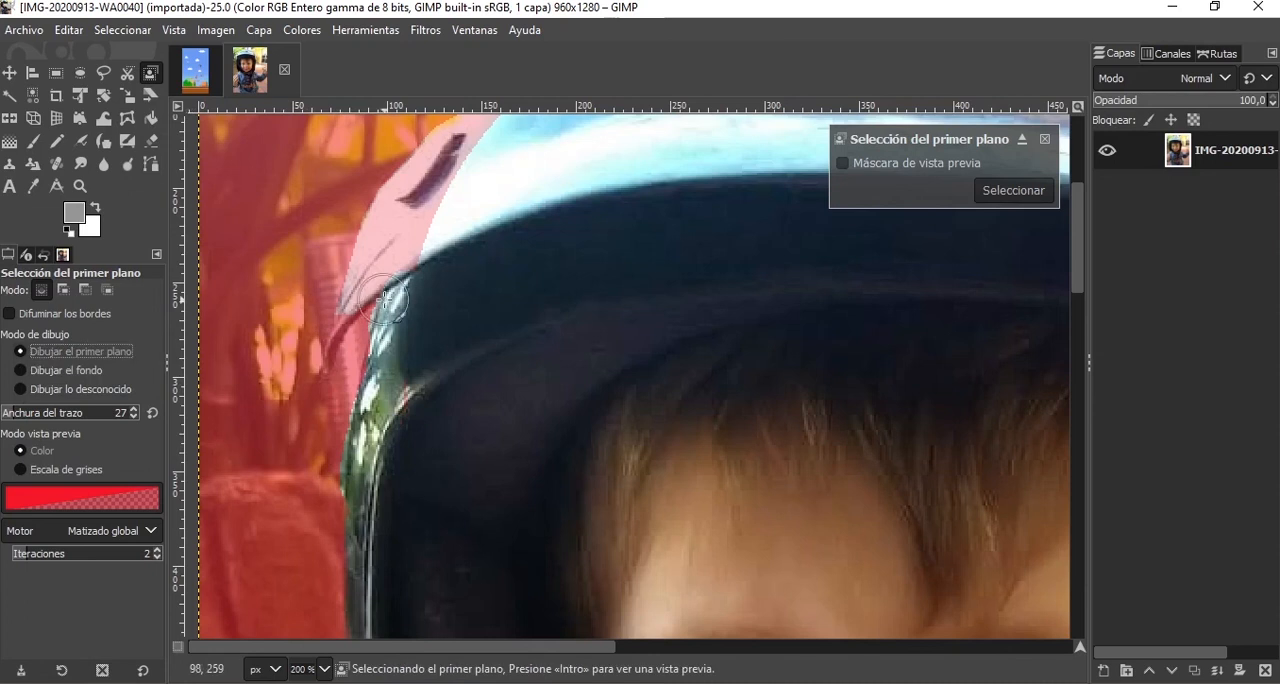
mouse_move(409, 279)
left_mouse_down()
mouse_move(398, 236)
mouse_move(454, 167)
left_mouse_up()
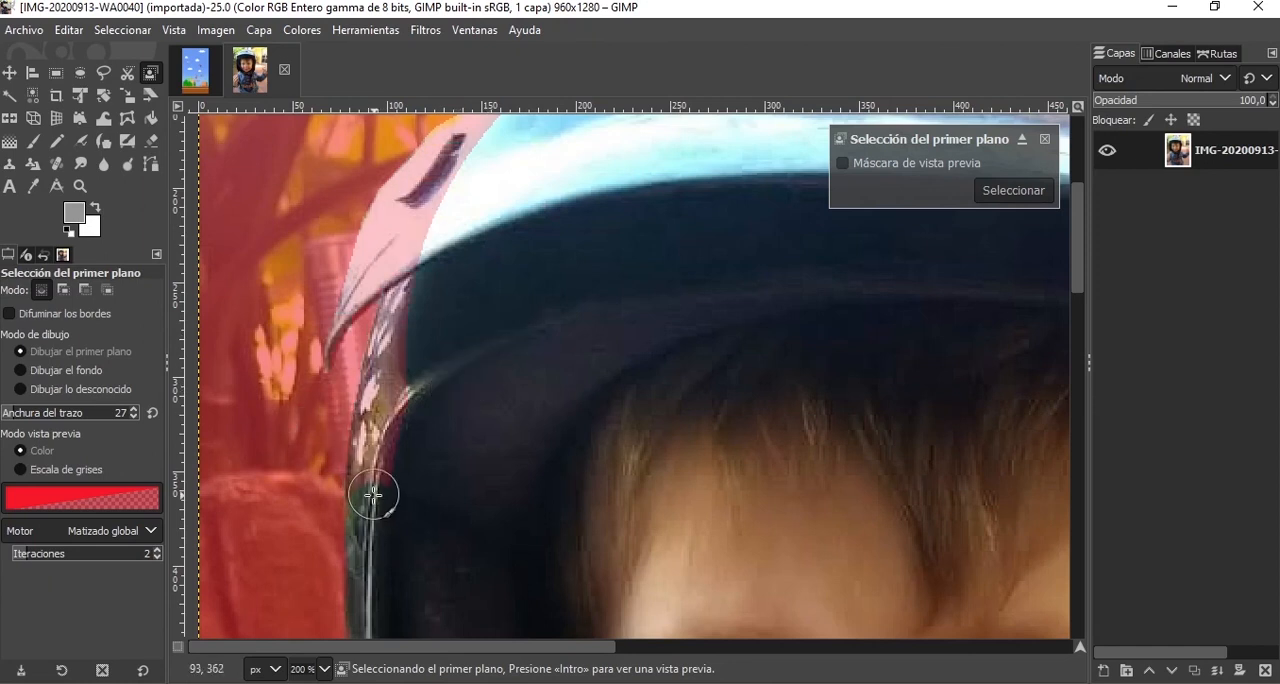
Mark the helmet strip below the visor as foreground, and fill the visor's thin left tip with stroke width 3.
left_click_drag(372, 489, 418, 255)
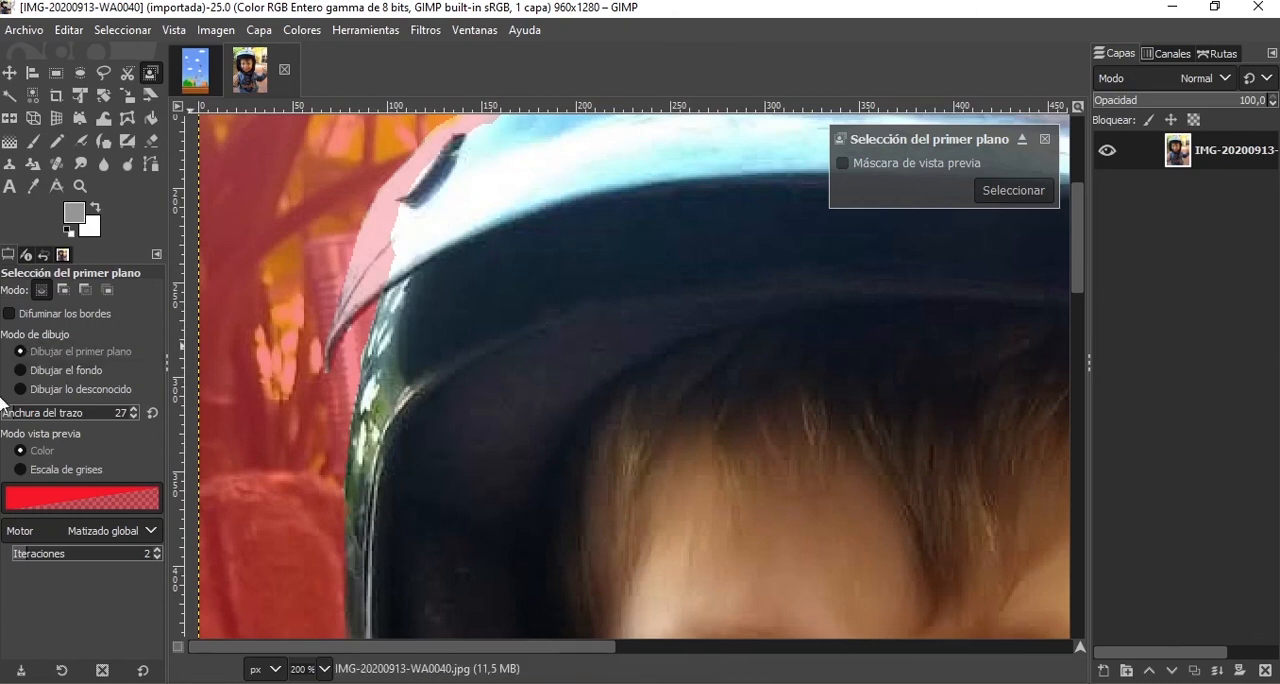
scroll(306, 332, "up", 3)
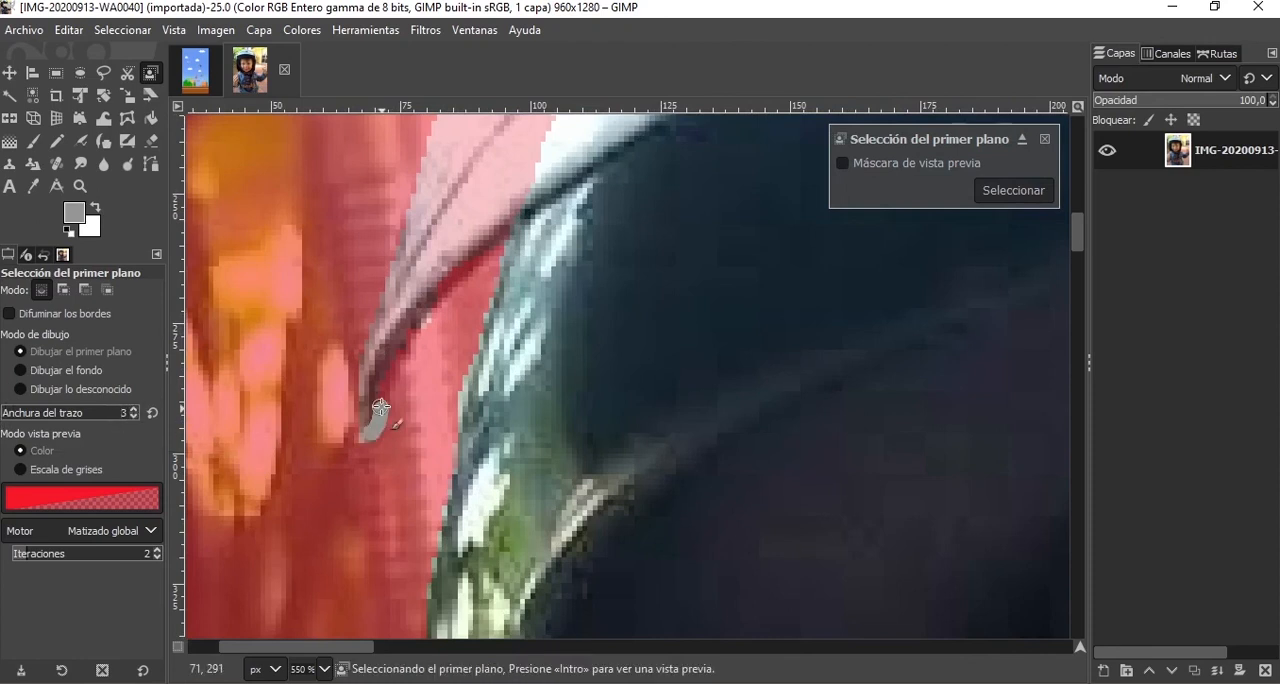
mouse_move(380, 407)
left_mouse_down()
mouse_move(424, 313)
mouse_move(511, 227)
left_mouse_up()
mouse_move(371, 421)
left_mouse_down()
mouse_move(378, 368)
mouse_move(418, 305)
mouse_move(503, 225)
left_mouse_up()
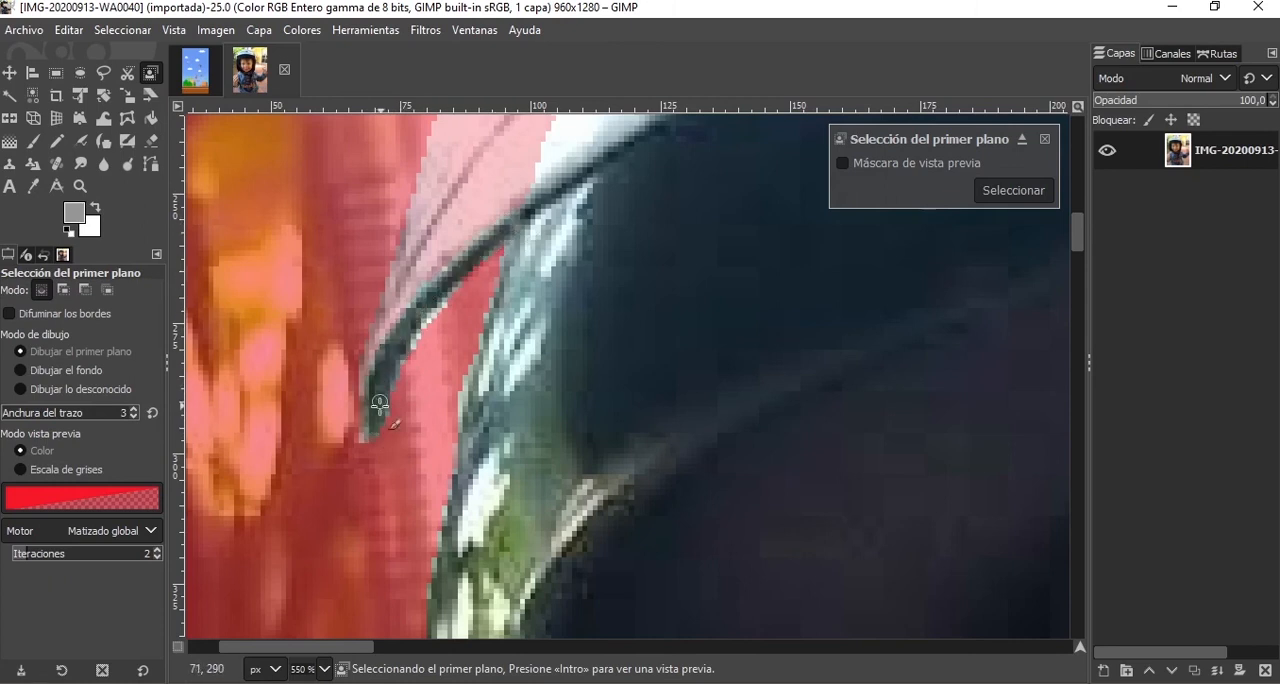
left_click_drag(373, 408, 377, 361)
mouse_move(391, 314)
left_mouse_down()
mouse_move(468, 232)
mouse_move(527, 199)
left_mouse_up()
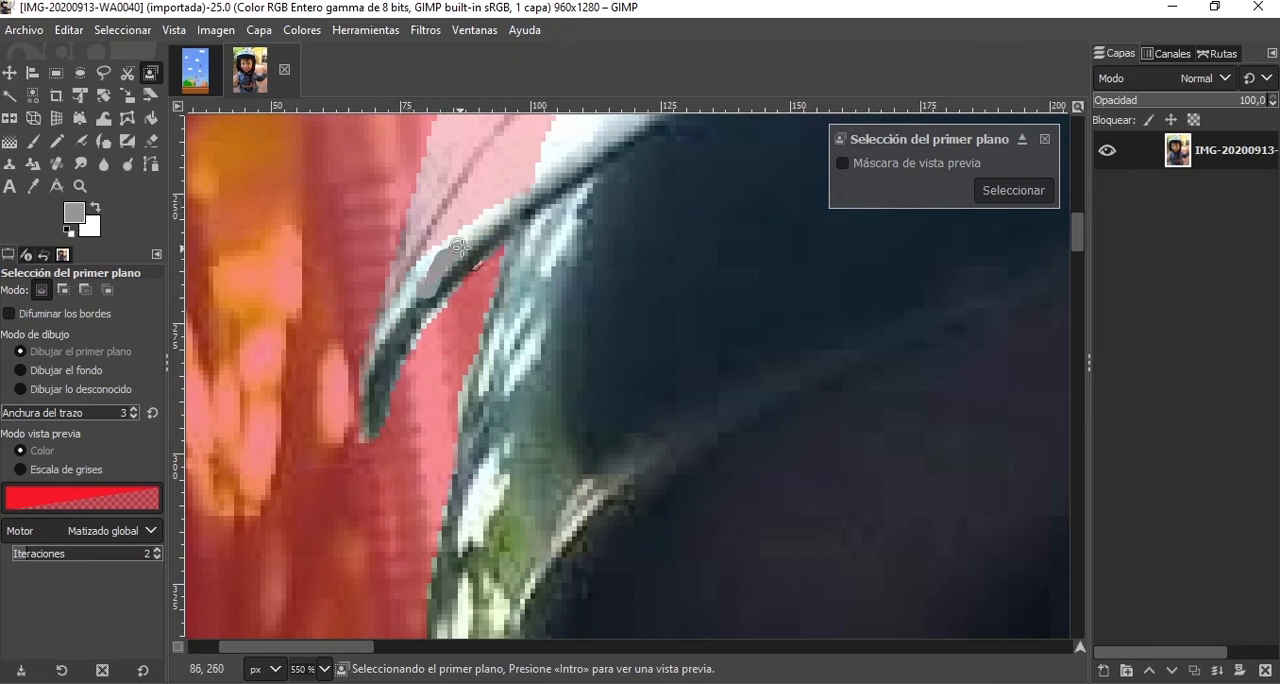
Increase the stroke width to 5 and paint the visor's outer left edge above its tip as foreground.
scroll(480, 243, "up", 3)
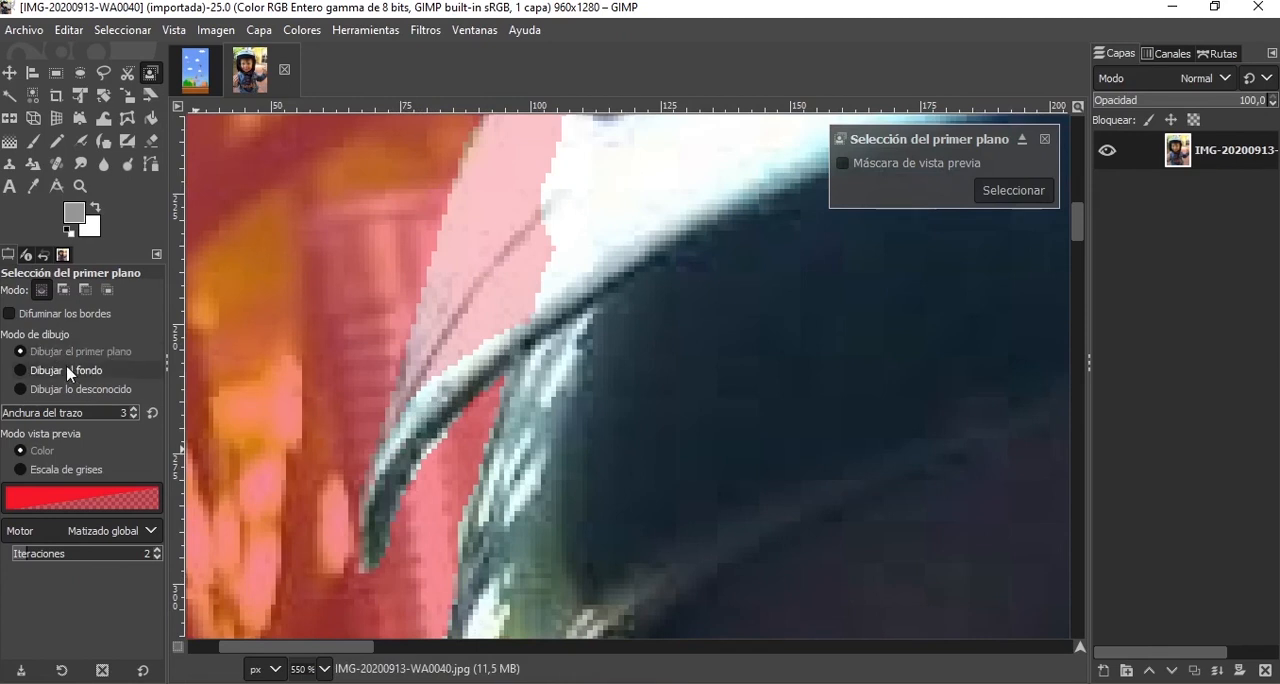
key("bracketright")
key("bracketright")
key("bracketright")
key("bracketright")
key("bracketright")
key("bracketright")
key("bracketright")
key("bracketright")
key("bracketright")
key("bracketright")
key("bracketright")
key("bracketright")
key("bracketright")
key("bracketright")
left_click_drag(541, 280, 535, 257)
mouse_move(450, 304)
left_mouse_down()
mouse_move(442, 372)
mouse_move(403, 421)
left_mouse_up()
left_click(4, 412)
Set the stroke width to 53 and paint the whole top rim of the helmet as foreground.
scroll(611, 428, "down", 3)
scroll(801, 135, "up", 2)
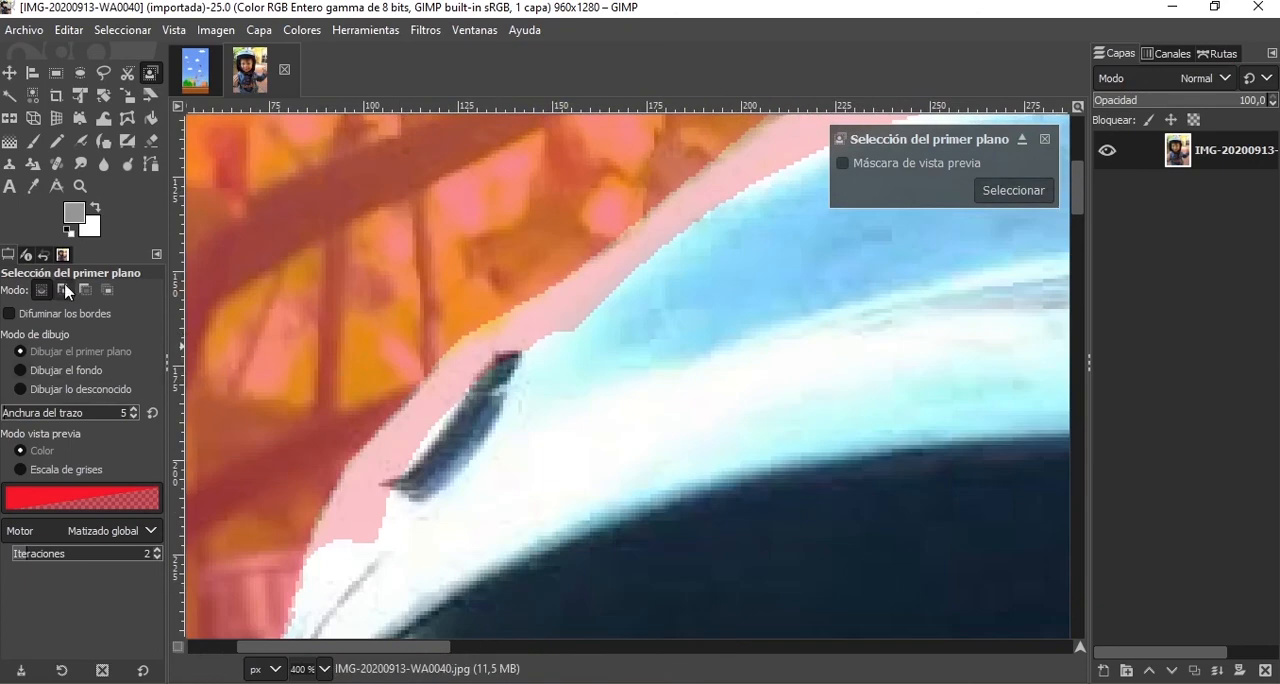
scroll(486, 480, "down", 2)
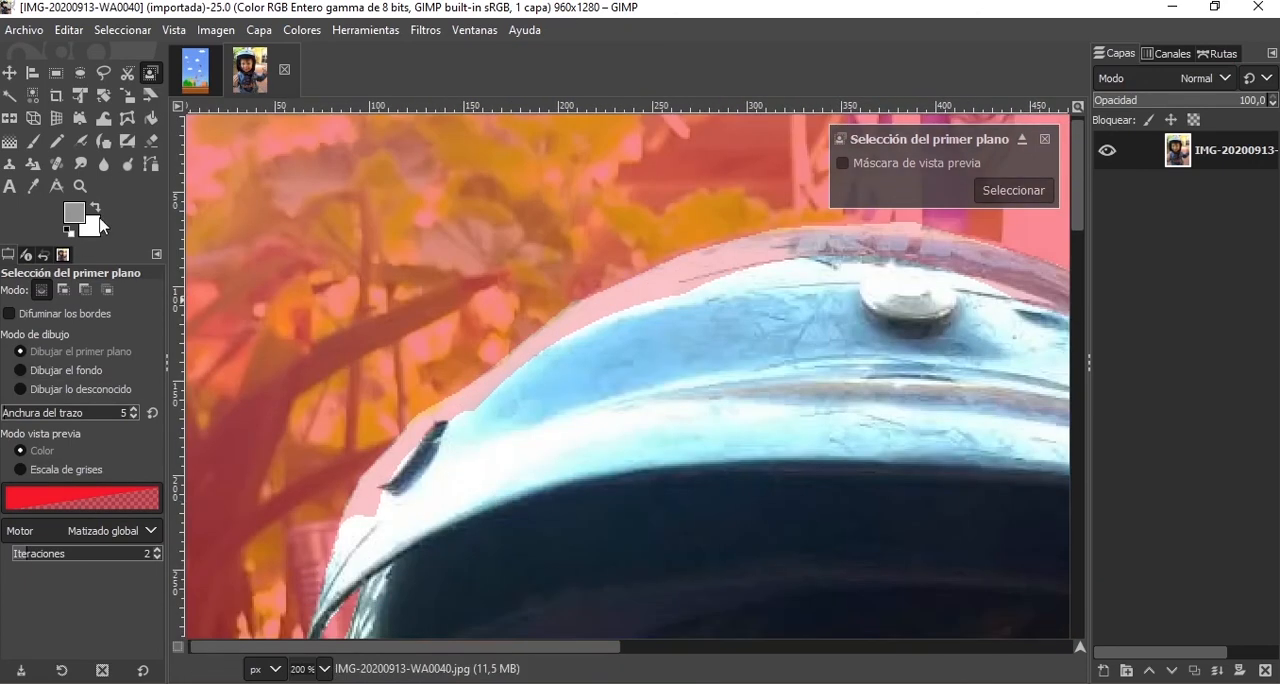
left_click(16, 412)
mouse_move(396, 521)
left_mouse_down()
mouse_move(425, 474)
mouse_move(536, 423)
mouse_move(488, 434)
mouse_move(576, 368)
mouse_move(545, 393)
mouse_move(659, 324)
mouse_move(849, 277)
left_mouse_up()
mouse_move(940, 284)
left_mouse_down()
mouse_move(563, 316)
mouse_move(643, 337)
mouse_move(756, 401)
mouse_move(934, 540)
left_mouse_up()
Mark the background beside the helmet's right side, and paint the visor's right tip as foreground with stroke width 12.
left_click(66, 370)
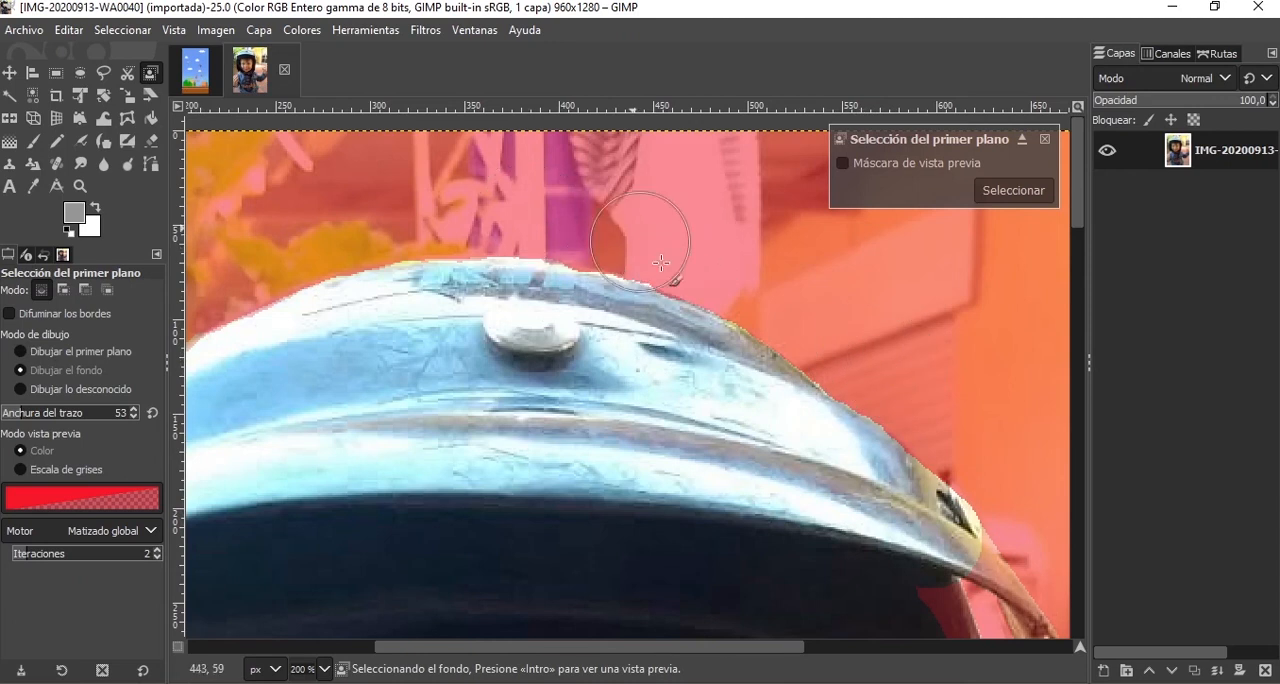
scroll(628, 243, "down", 1)
left_click_drag(910, 530, 623, 408)
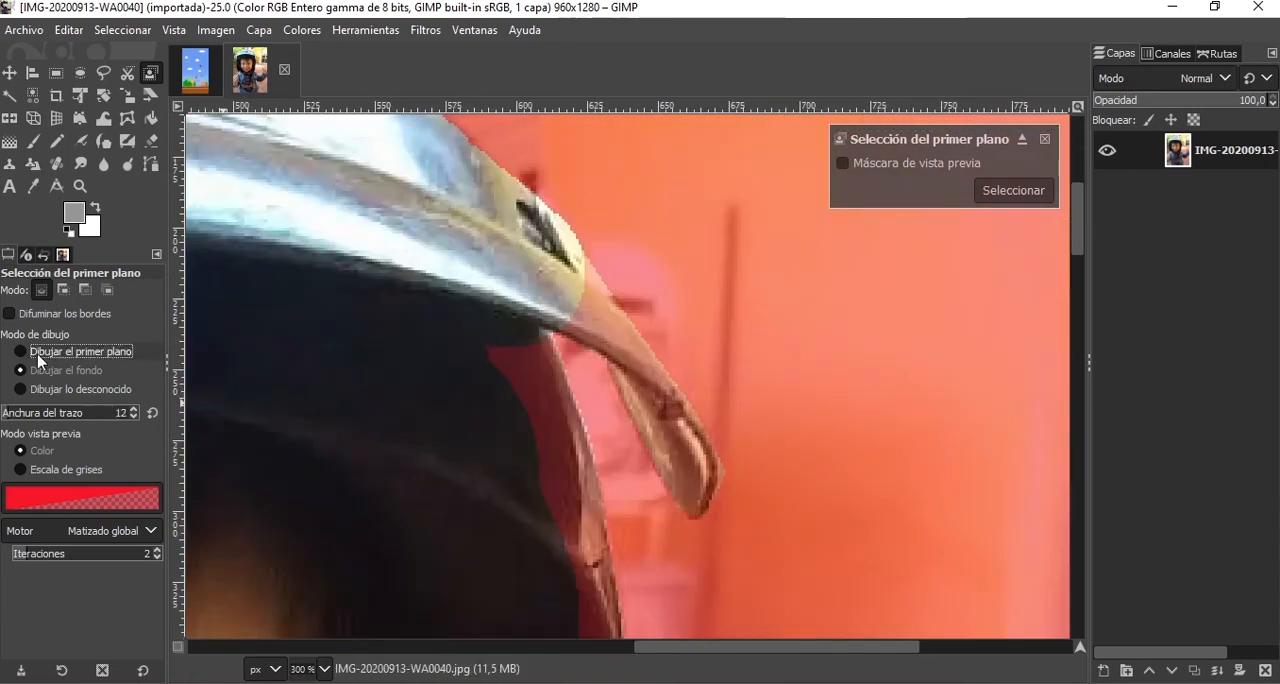
left_click(41, 356)
mouse_move(689, 475)
left_mouse_down()
mouse_move(679, 430)
mouse_move(686, 465)
mouse_move(661, 443)
mouse_move(675, 470)
mouse_move(662, 454)
mouse_move(641, 390)
left_mouse_up()
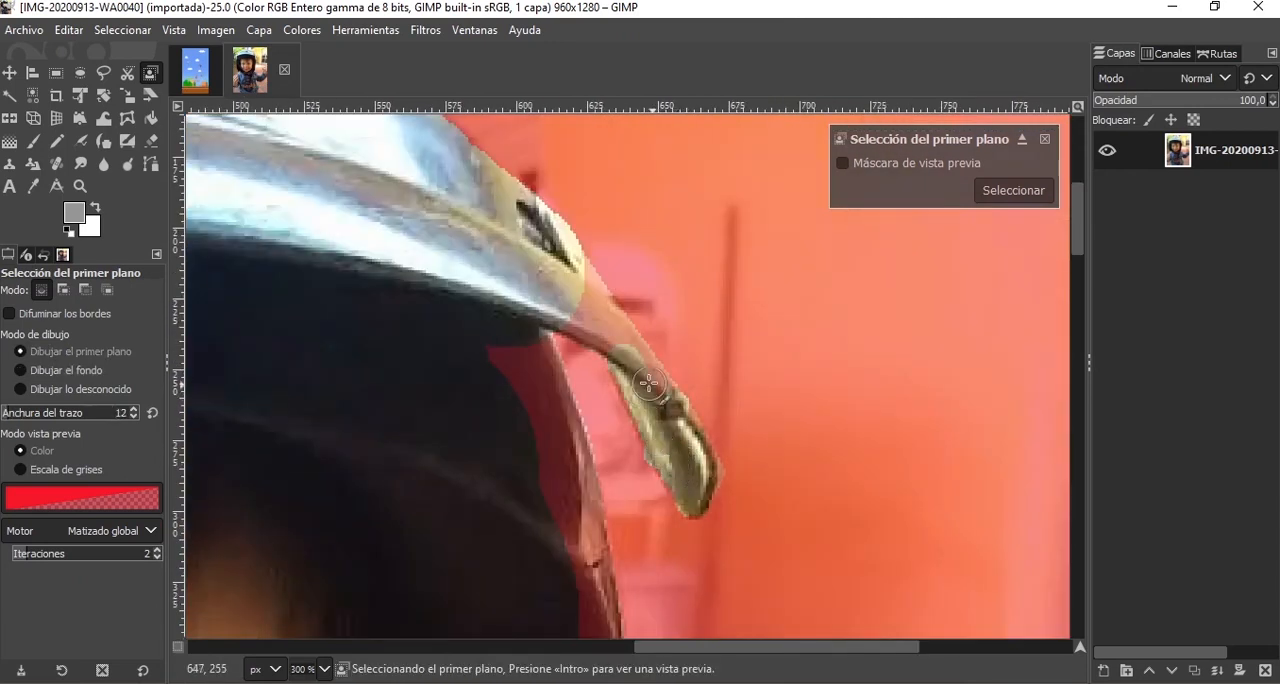
left_click_drag(615, 341, 584, 295)
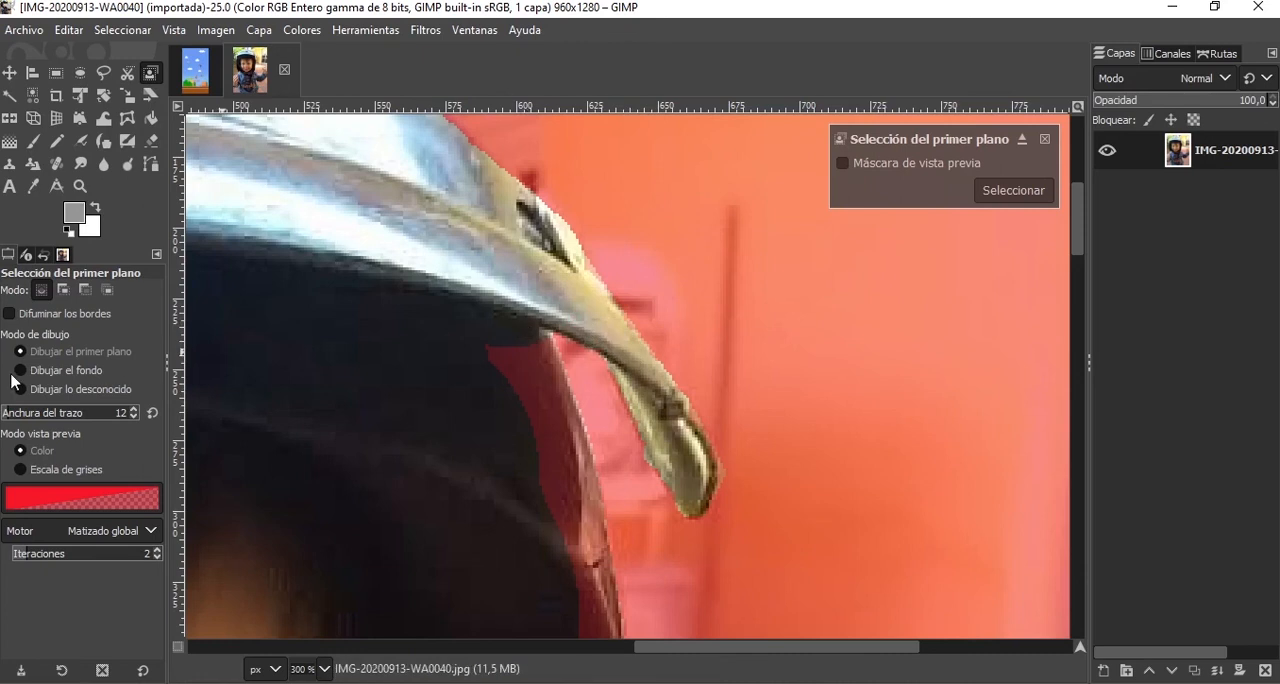
Set the stroke width to 24 and paint the helmet's right side as foreground, from below the visor down to cheek level.
left_click(11, 411)
mouse_move(500, 348)
left_mouse_down()
mouse_move(552, 446)
mouse_move(586, 580)
left_mouse_up()
scroll(541, 371, "down", 6)
left_click_drag(581, 206, 597, 447)
left_click_drag(558, 330, 562, 348)
scroll(564, 348, "down", 4)
left_click_drag(599, 158, 597, 320)
left_click_drag(597, 276, 562, 550)
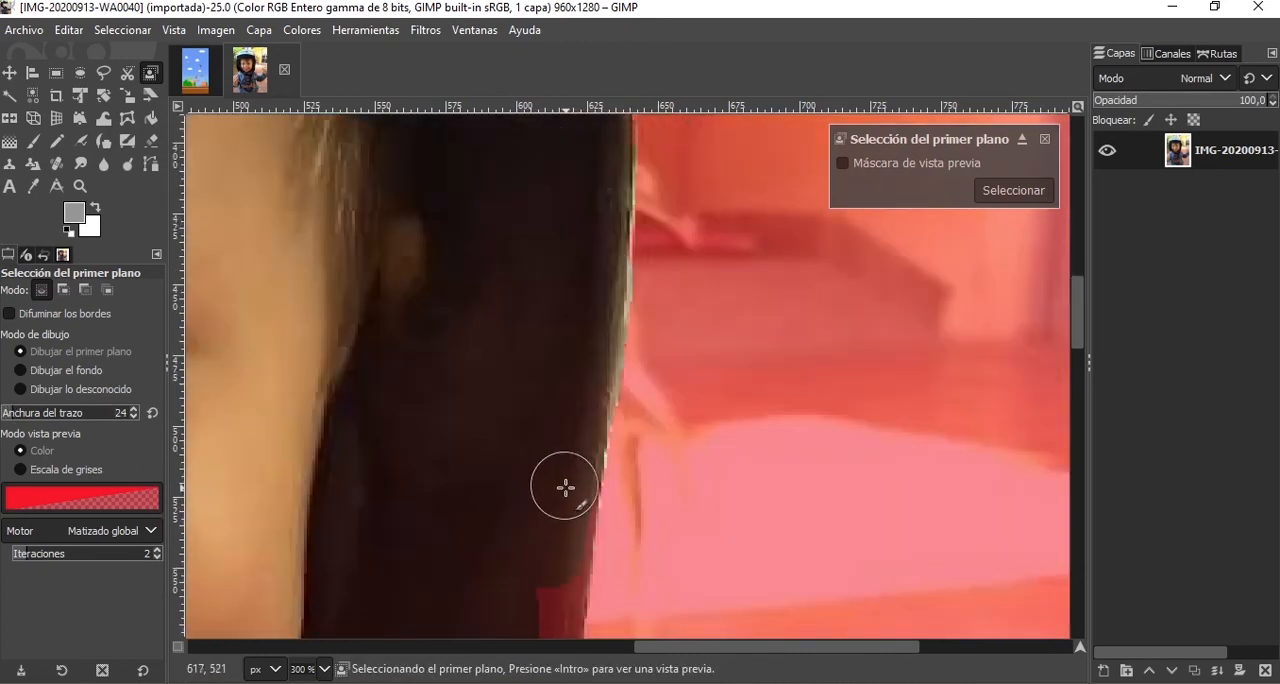
Continue the foreground painting along the lower end of the helmet's right side.
scroll(564, 484, "down", 2)
mouse_move(560, 438)
left_mouse_down()
mouse_move(554, 472)
mouse_move(543, 583)
left_mouse_up()
scroll(523, 290, "down", 6)
left_click_drag(531, 211, 468, 420)
Paint the sweater's right shoulder and the upper edge of the raised sleeve as foreground up to the wrist.
scroll(497, 337, "down", 4)
scroll(497, 337, "right", 2)
mouse_move(497, 337)
left_mouse_down()
mouse_move(685, 426)
mouse_move(805, 535)
left_mouse_up()
scroll(831, 491, "down", 3)
scroll(773, 537, "right", 3)
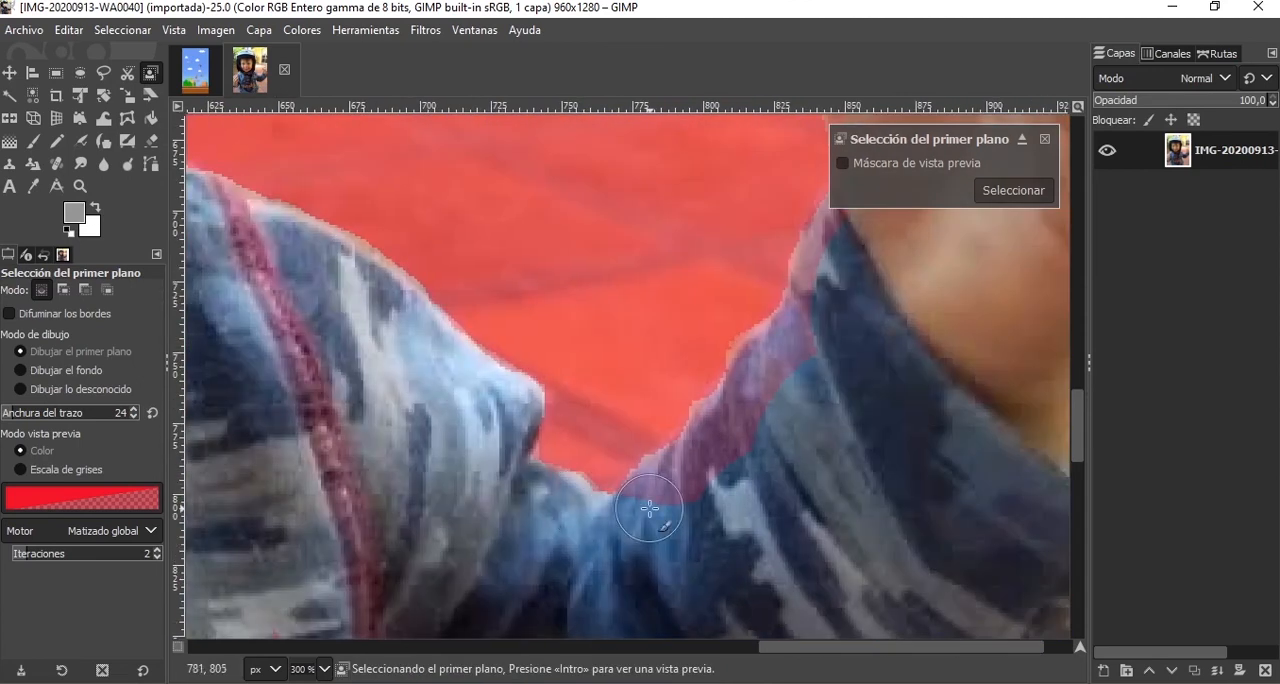
mouse_move(649, 509)
left_mouse_down()
mouse_move(719, 444)
mouse_move(817, 283)
left_mouse_up()
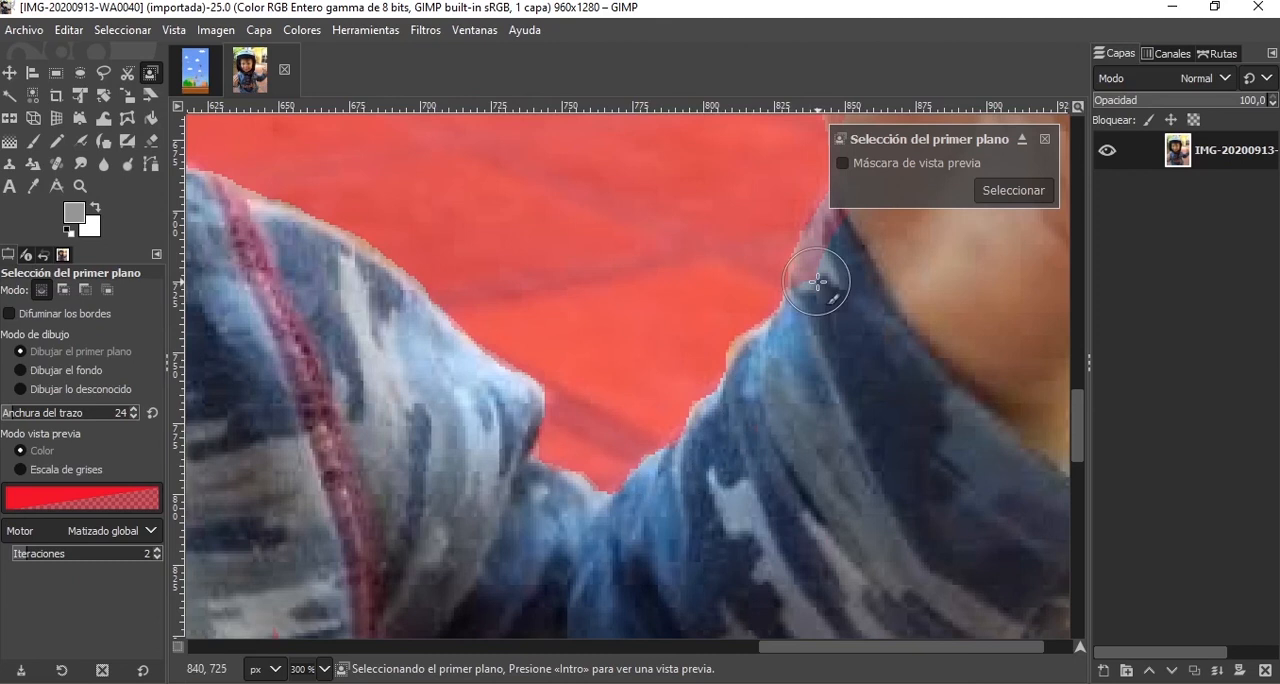
Mark the gaps between the thumb and fingers of the raised right-side hand as background.
scroll(837, 500, "up", 3)
scroll(860, 370, "up", 2)
key("ctrl")
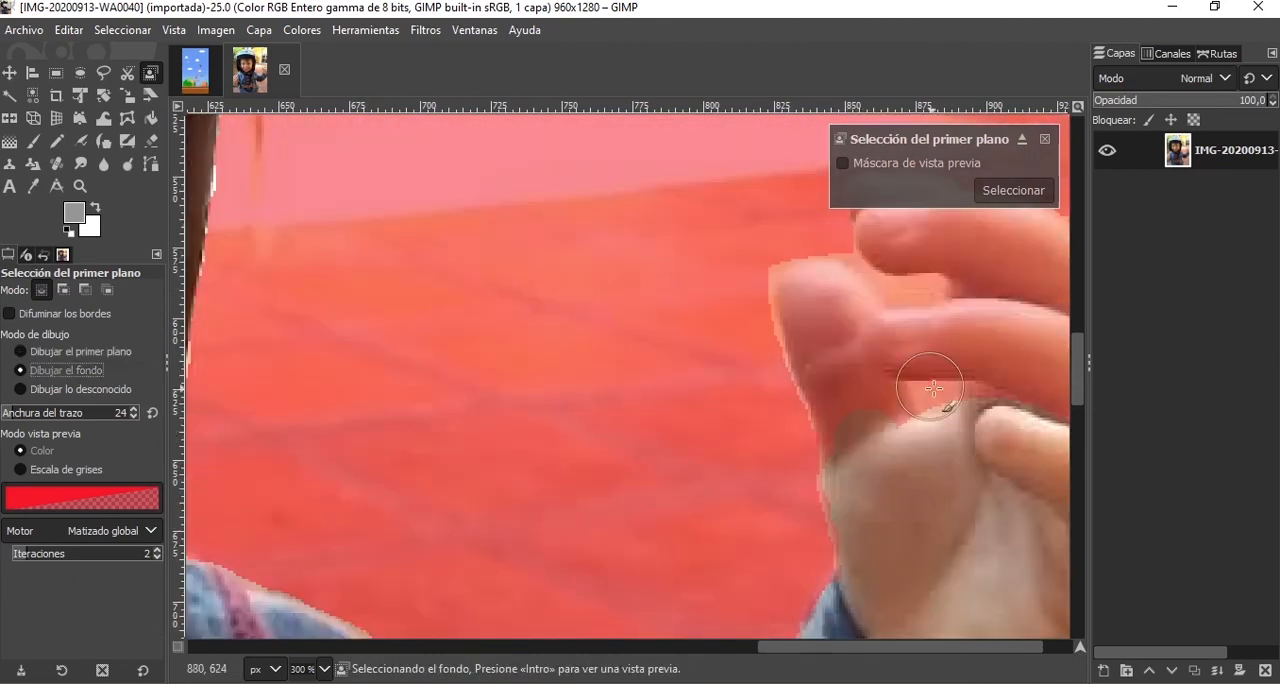
left_click(937, 388)
mouse_move(916, 290)
left_mouse_down()
mouse_move(852, 270)
mouse_move(931, 292)
left_mouse_up()
scroll(955, 418, "up", 6)
scroll(918, 527, "down", 6)
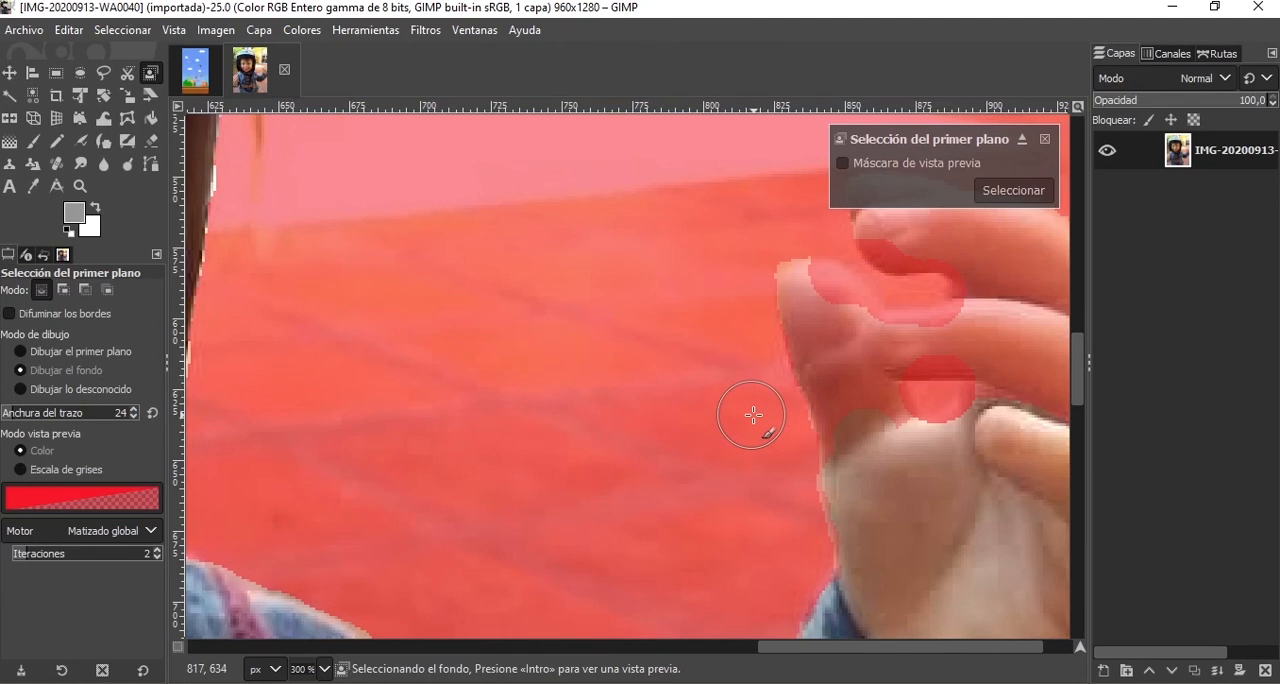
Return to foreground drawing and paint the thumb and fingertips of the right-side hand.
left_click(63, 356)
mouse_move(884, 428)
left_mouse_down()
mouse_move(854, 435)
mouse_move(809, 293)
mouse_move(843, 302)
mouse_move(858, 350)
mouse_move(886, 360)
mouse_move(966, 343)
mouse_move(933, 343)
mouse_move(984, 268)
mouse_move(951, 243)
left_mouse_up()
scroll(952, 300, "up", 2)
mouse_move(955, 396)
left_mouse_down()
mouse_move(893, 368)
mouse_move(885, 340)
mouse_move(1000, 358)
left_mouse_up()
left_click_drag(893, 655, 921, 655)
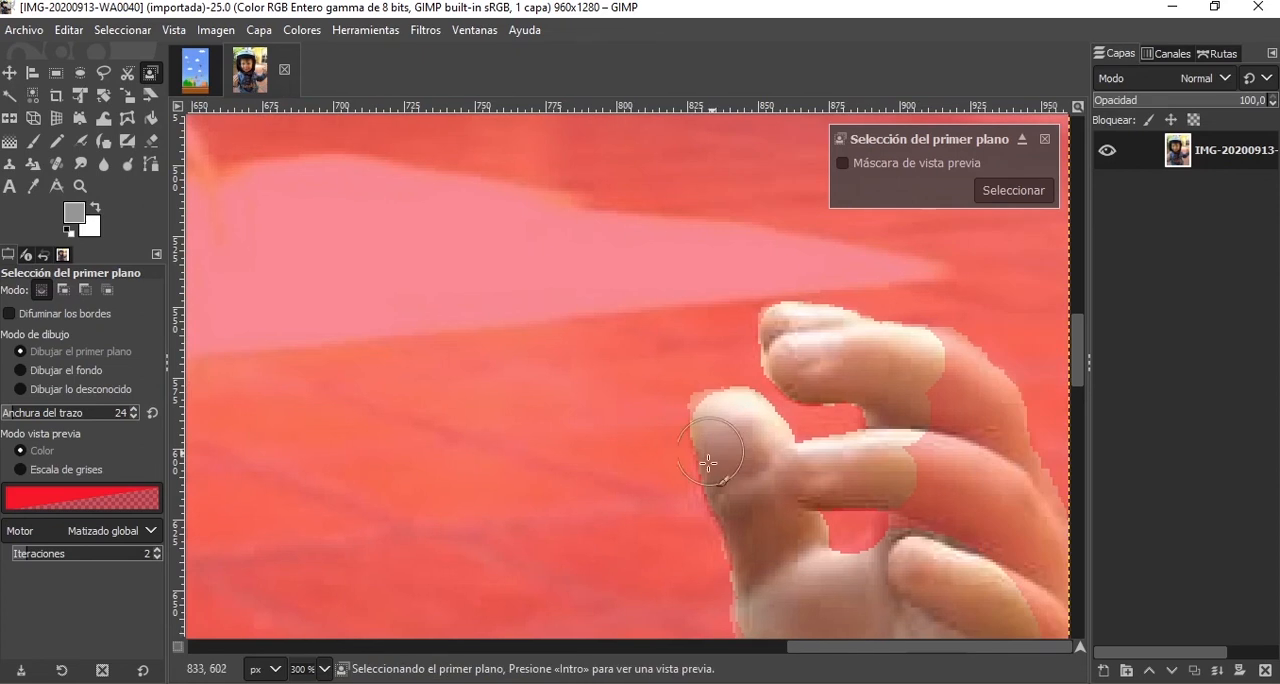
Reduce the stroke width to 12 and mark the middle sections of the right-side hand's upper fingers as foreground.
key("ctrl")
left_click(7, 413)
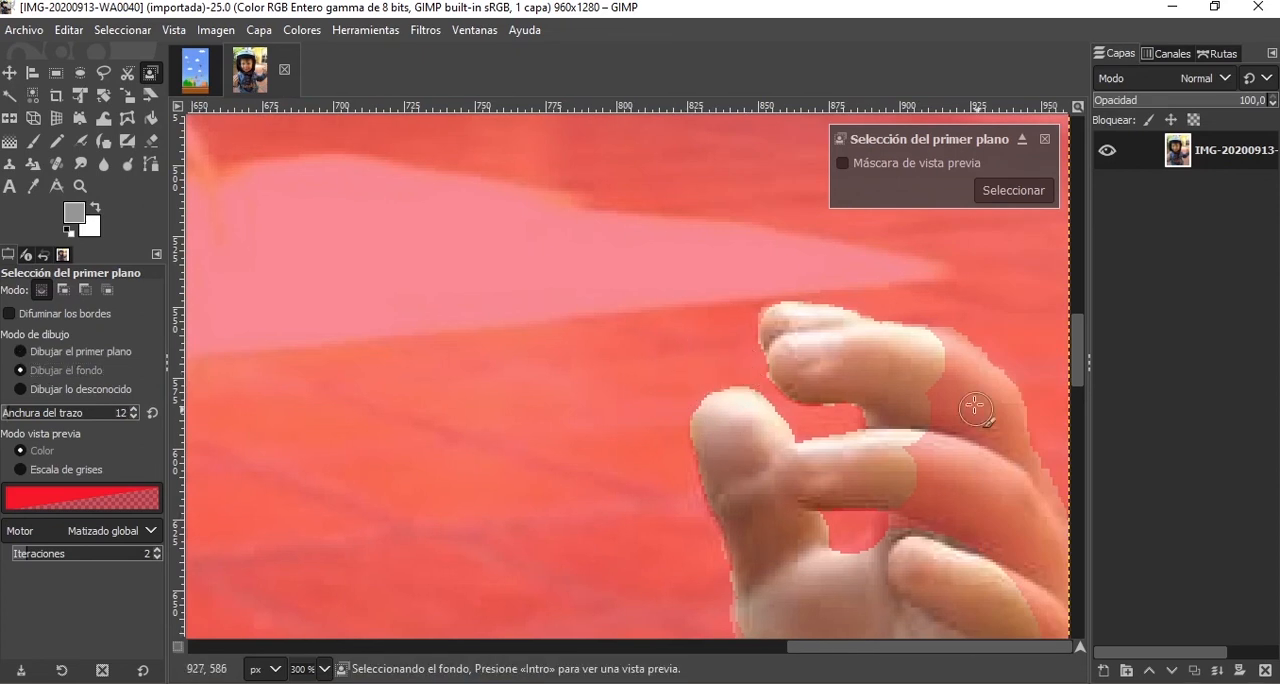
key("ctrl")
mouse_move(932, 347)
left_mouse_down()
mouse_move(976, 393)
mouse_move(985, 380)
mouse_move(1008, 422)
left_mouse_up()
left_click_drag(1002, 397, 1004, 458)
mouse_move(920, 397)
left_mouse_down()
mouse_move(939, 470)
mouse_move(906, 535)
left_mouse_up()
left_click_drag(962, 442, 974, 532)
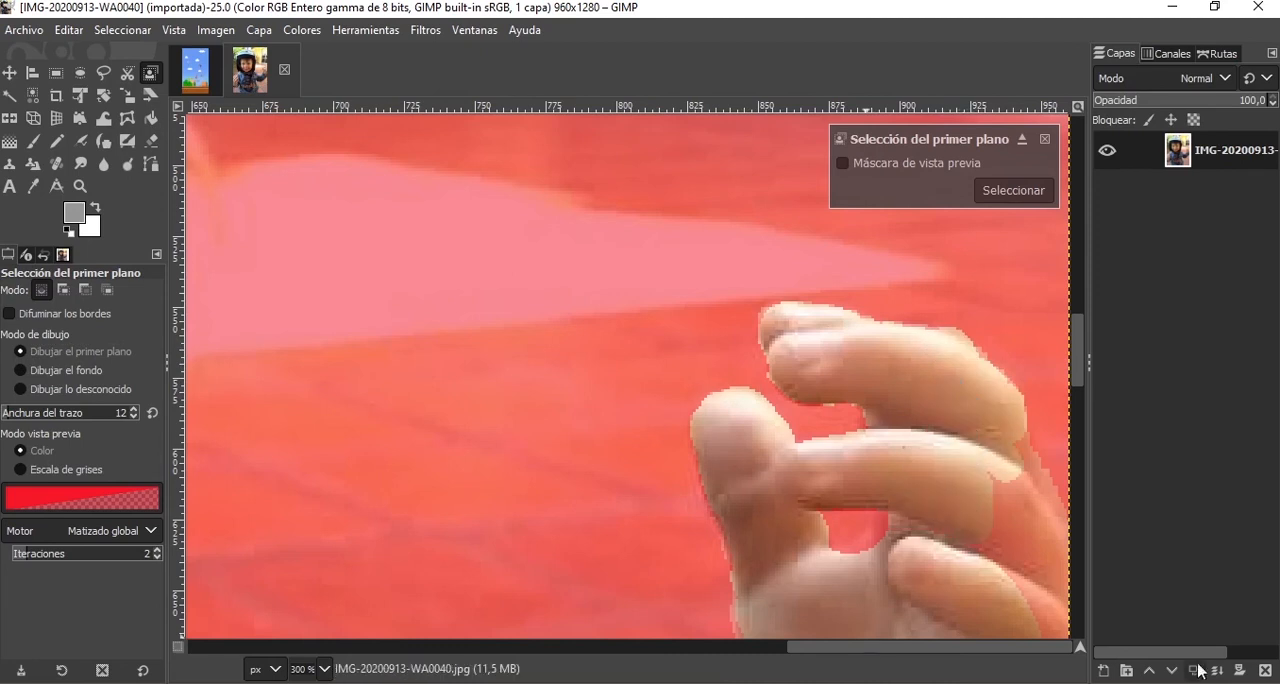
Fill the finger bases and the palm's outer edge along the photo's right border as foreground.
scroll(897, 347, "down", 3)
mouse_move(1021, 330)
left_mouse_down()
mouse_move(1044, 375)
mouse_move(1062, 490)
left_mouse_up()
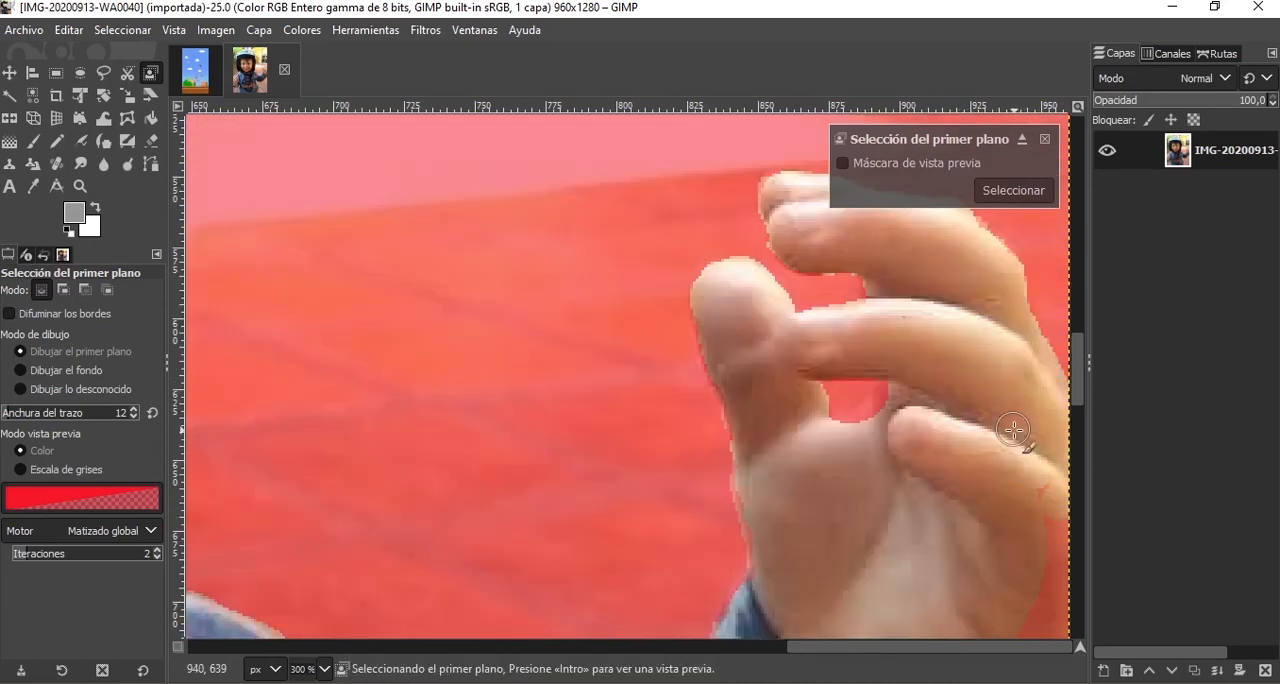
scroll(1014, 434, "up", 1)
scroll(1010, 430, "down", 3)
mouse_move(966, 312)
left_mouse_down()
mouse_move(983, 376)
mouse_move(955, 547)
mouse_move(978, 628)
left_mouse_up()
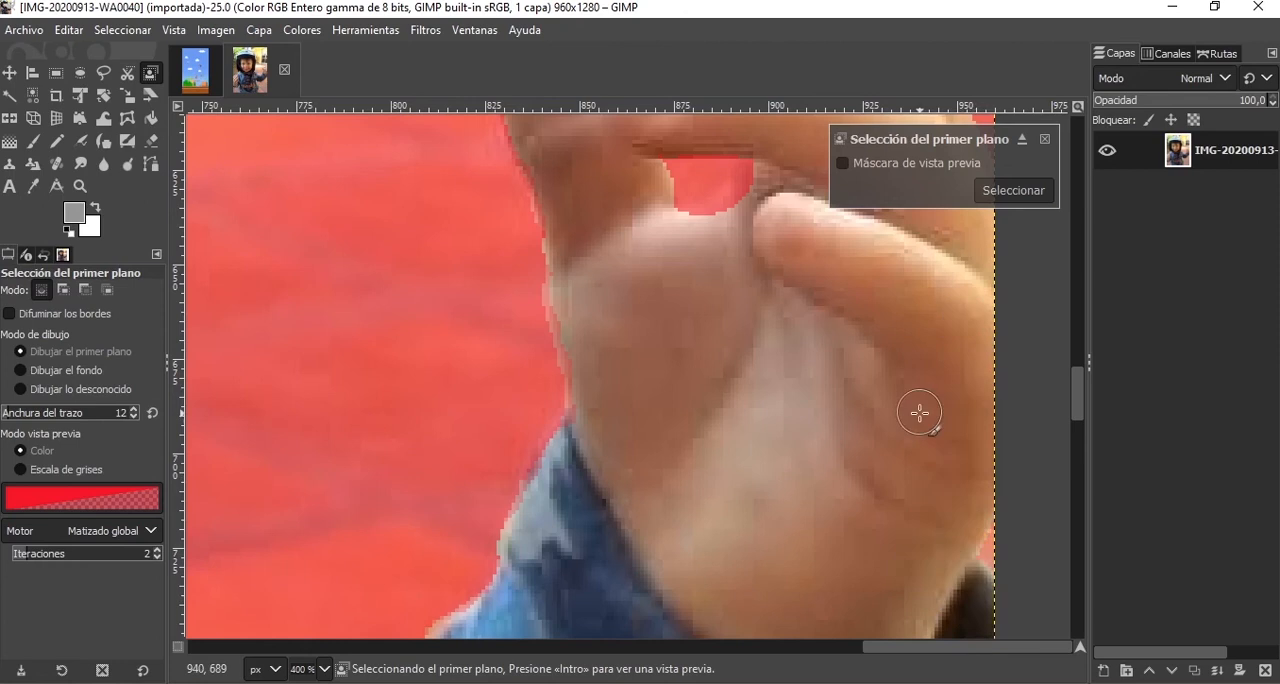
Mark the underside of the right-side sleeve as foreground, from the wrist down towards the elbow.
scroll(920, 414, "down", 8)
mouse_move(1000, 360)
left_mouse_down()
mouse_move(891, 508)
mouse_move(836, 551)
left_mouse_up()
scroll(795, 488, "down", 3)
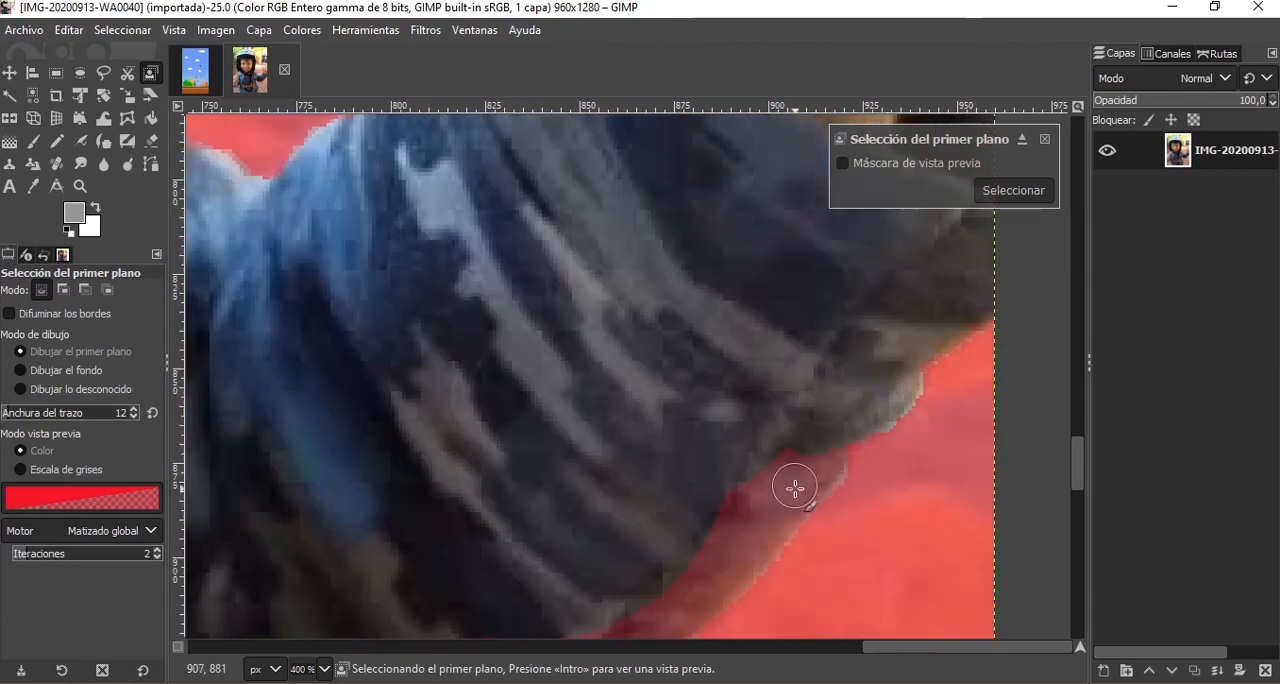
left_click_drag(887, 405, 810, 452)
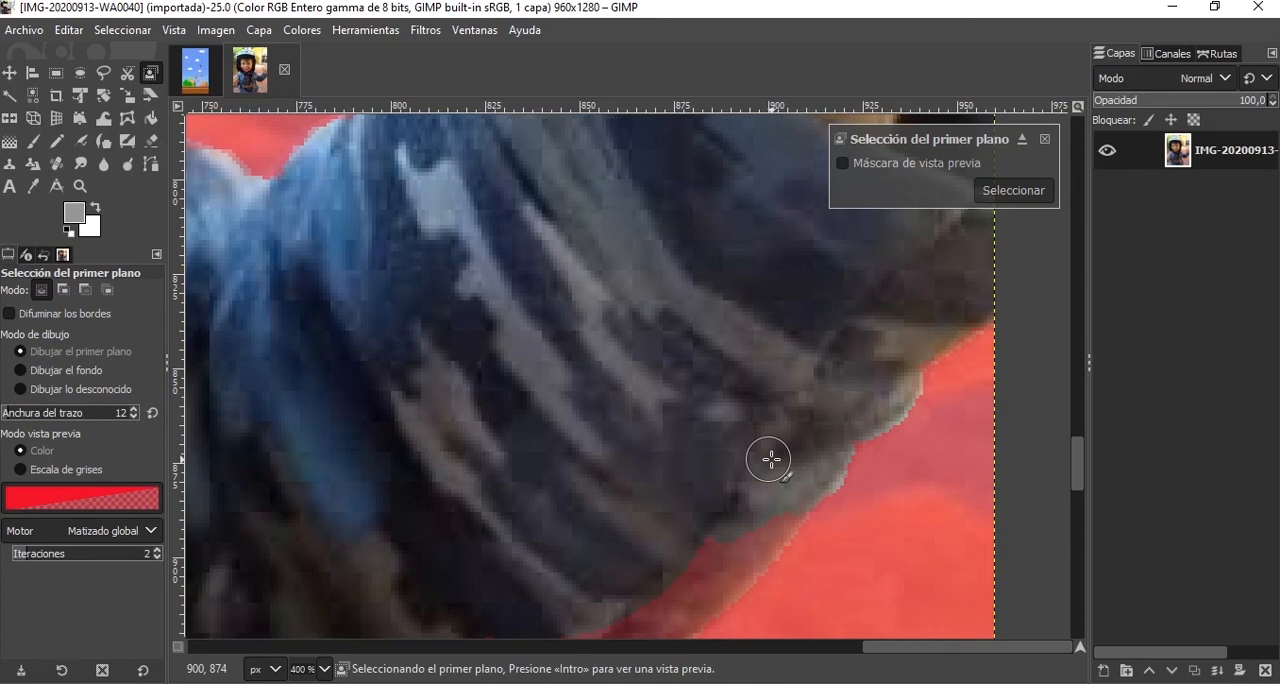
scroll(771, 459, "down", 3)
mouse_move(795, 240)
left_mouse_down()
mouse_move(571, 438)
mouse_move(500, 420)
left_mouse_up()
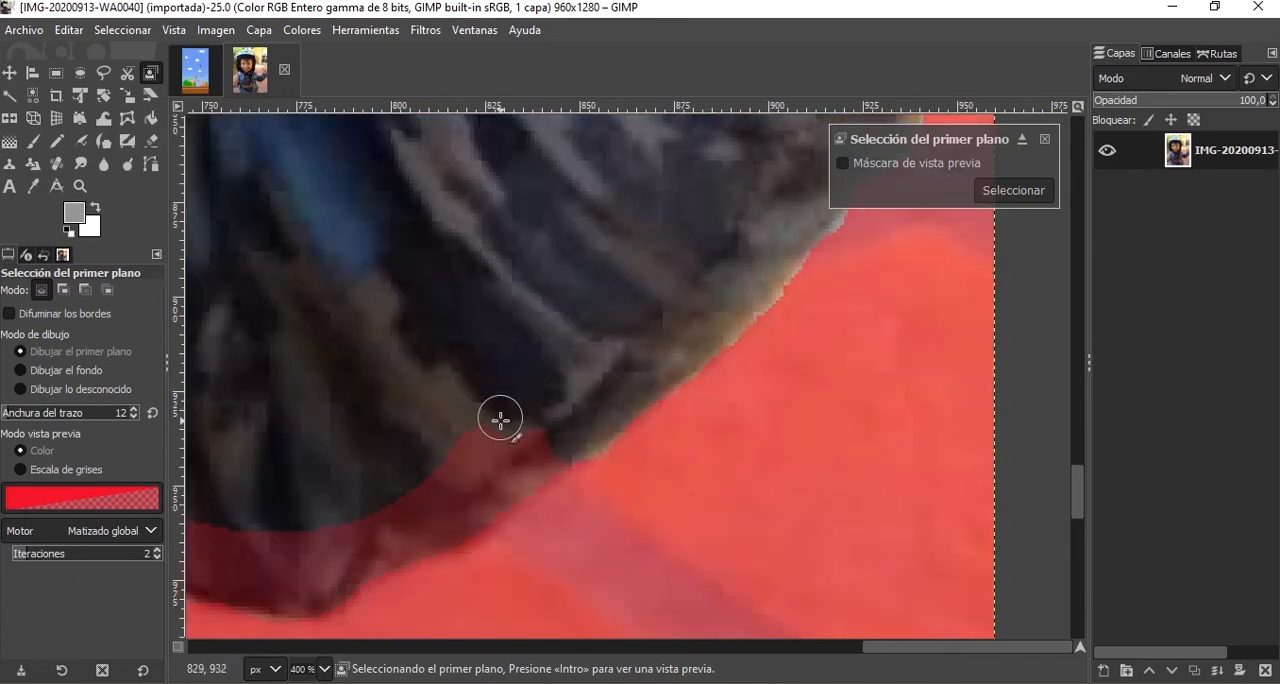
Mark the corner under the right-side armpit as background and the sleeve's lower edge as foreground with a stroke width of 30.
scroll(500, 420, "down", 2)
scroll(354, 383, "up", 1)
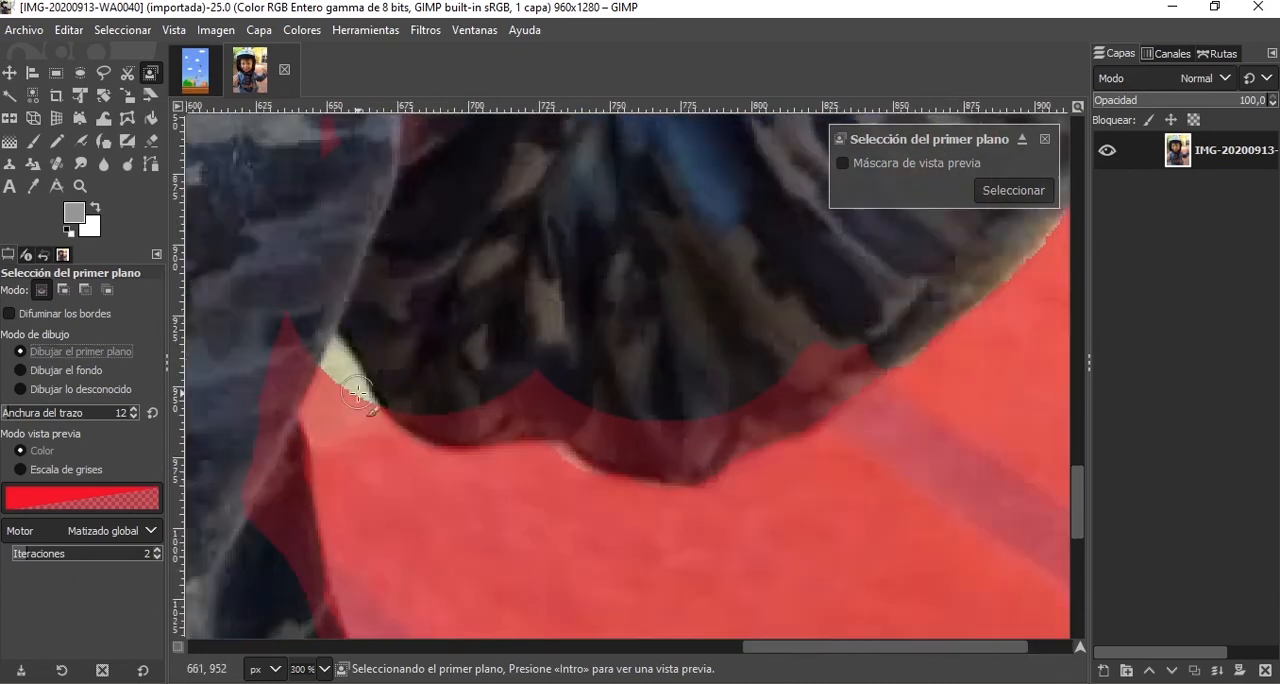
left_click(70, 370)
left_click(60, 351)
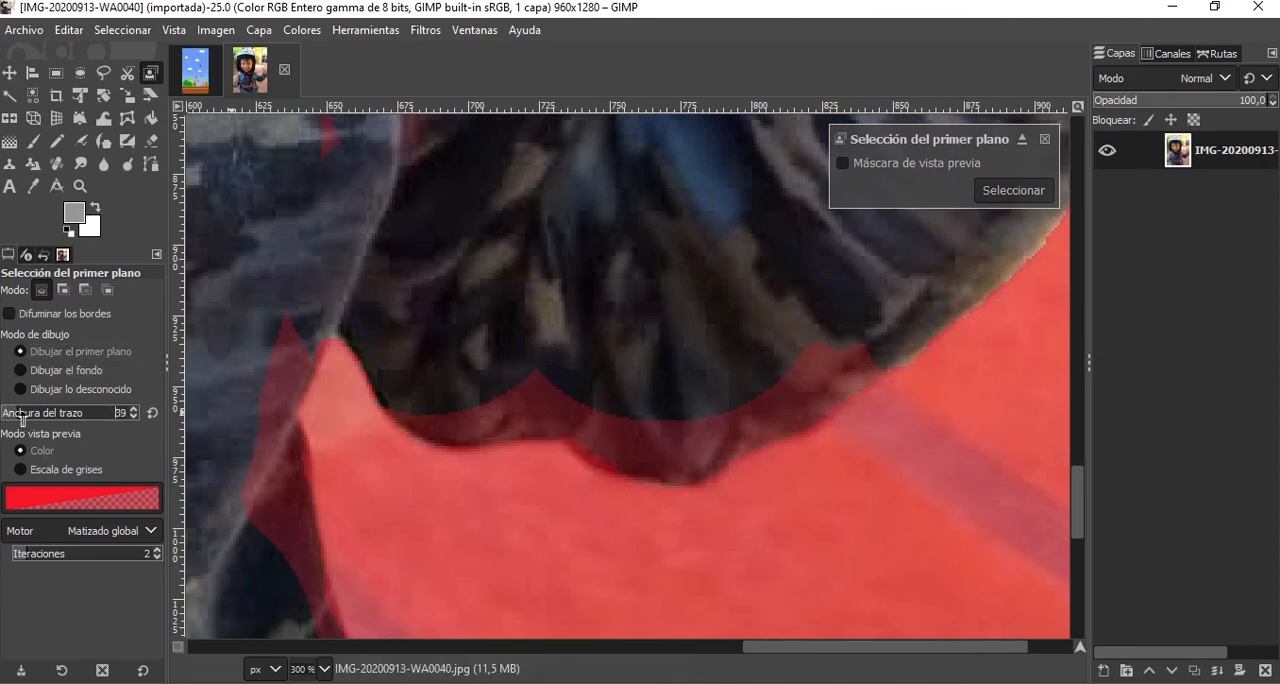
mouse_move(818, 335)
left_mouse_down()
mouse_move(792, 389)
mouse_move(774, 390)
mouse_move(865, 349)
mouse_move(683, 440)
mouse_move(618, 433)
mouse_move(554, 396)
mouse_move(436, 393)
left_mouse_up()
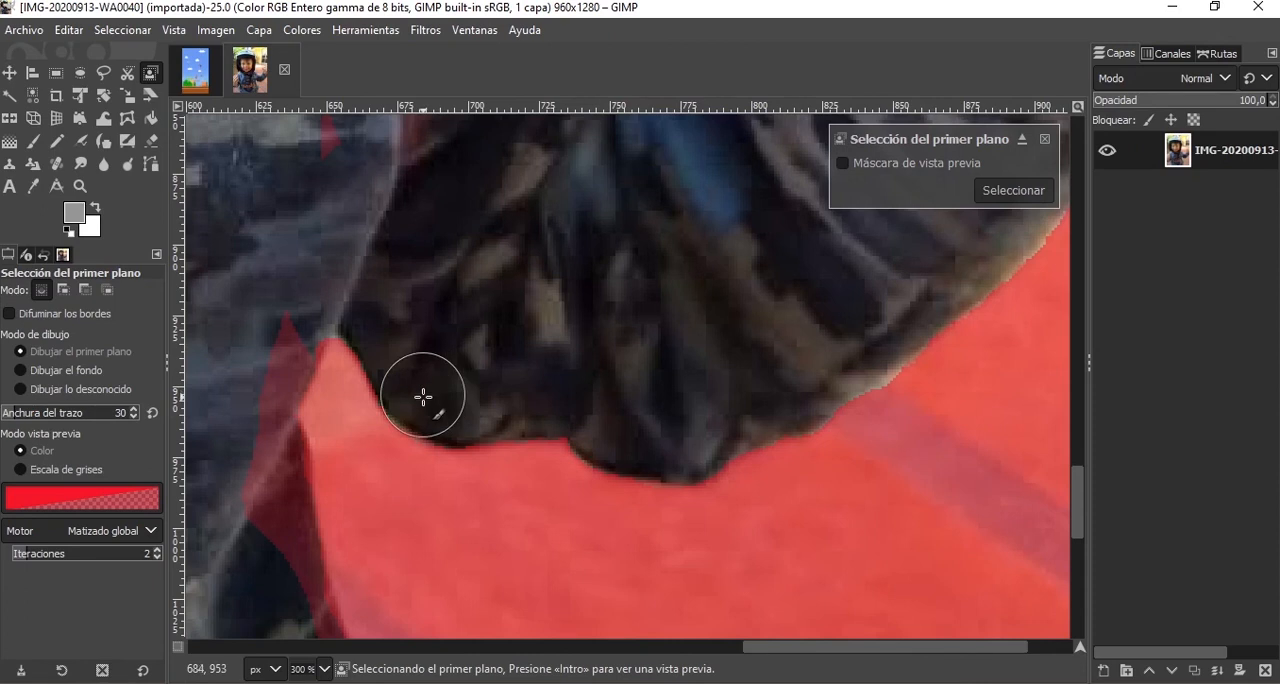
Mark the right side of the sweatshirt's torso as foreground, from the armpit to the photo's bottom edge.
left_click_drag(834, 648, 732, 648)
scroll(697, 377, "up", 6)
scroll(670, 520, "down", 6)
mouse_move(607, 333)
left_mouse_down()
mouse_move(577, 387)
mouse_move(587, 509)
left_mouse_up()
scroll(586, 480, "down", 4)
mouse_move(586, 256)
left_mouse_down()
mouse_move(647, 445)
mouse_move(748, 546)
left_mouse_up()
left_click(751, 538)
scroll(778, 580, "down", 4)
mouse_move(791, 346)
left_mouse_down()
mouse_move(815, 386)
mouse_move(771, 514)
left_mouse_up()
scroll(760, 500, "down", 4)
left_click_drag(754, 445, 762, 625)
Mark the left side of the sweatshirt's torso as foreground, from the photo's bottom edge up to the armpit.
scroll(762, 600, "left", 10)
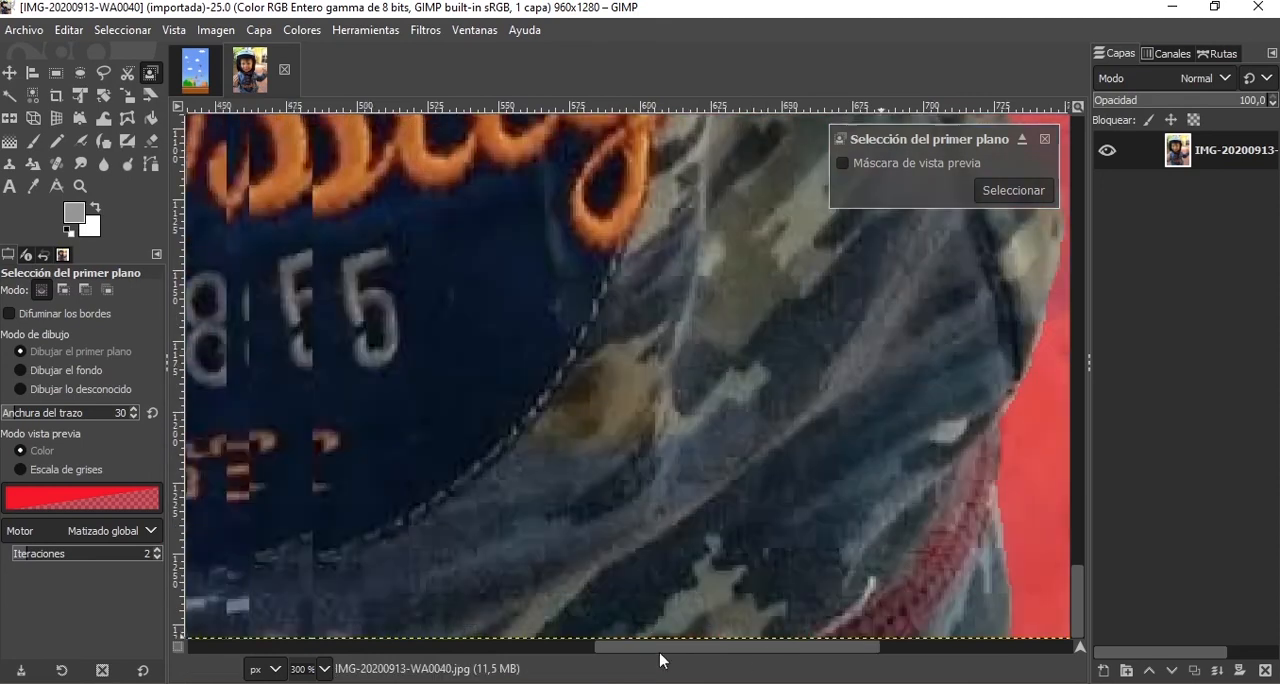
mouse_move(548, 625)
left_mouse_down()
mouse_move(543, 592)
mouse_move(477, 509)
mouse_move(434, 334)
mouse_move(470, 190)
left_mouse_up()
scroll(489, 329, "up", 5)
left_click_drag(489, 329, 514, 165)
scroll(514, 165, "up", 5)
Mark the lower edge and cuff of the left-side sleeve as foreground.
mouse_move(490, 355)
left_mouse_down()
mouse_move(447, 357)
mouse_move(360, 465)
mouse_move(331, 535)
left_mouse_up()
scroll(420, 509, "left", 5)
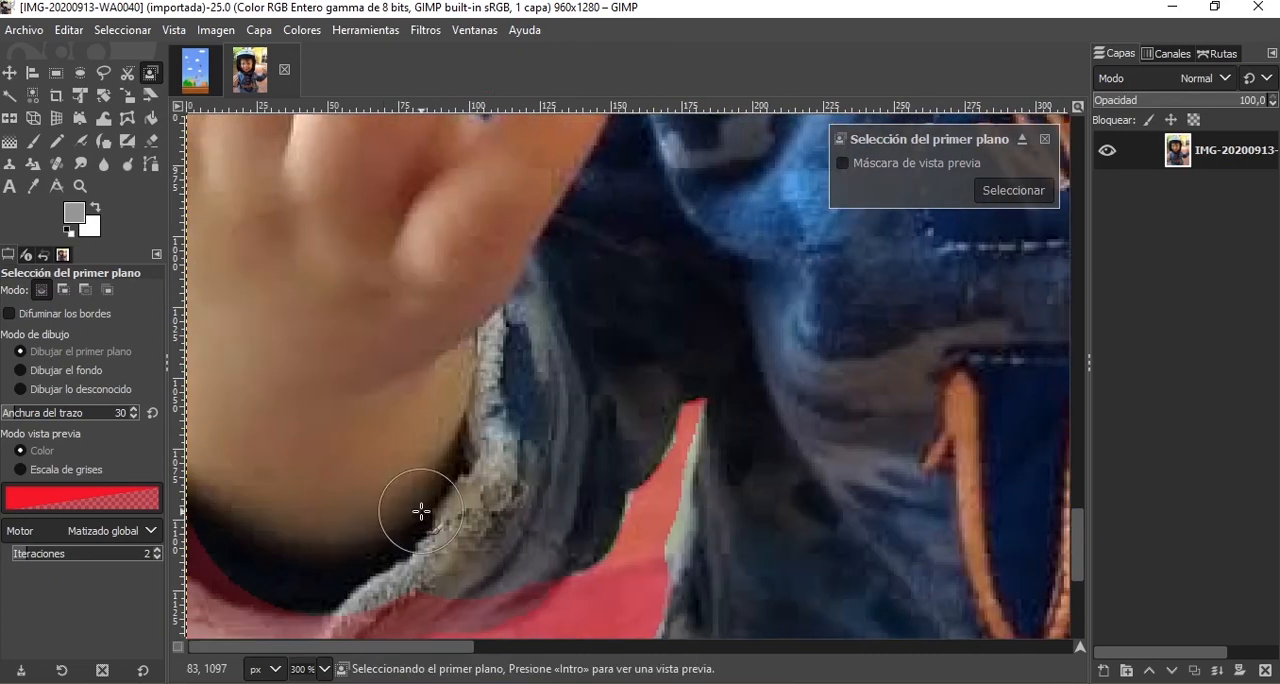
scroll(523, 297, "down", 5)
mouse_move(527, 297)
left_mouse_down()
mouse_move(471, 334)
mouse_move(257, 377)
mouse_move(215, 304)
left_mouse_up()
Mark the outer edge and fingertips of the left-side hand as foreground.
scroll(217, 304, "up", 6)
mouse_move(220, 503)
left_mouse_down()
mouse_move(211, 407)
mouse_move(270, 286)
left_mouse_up()
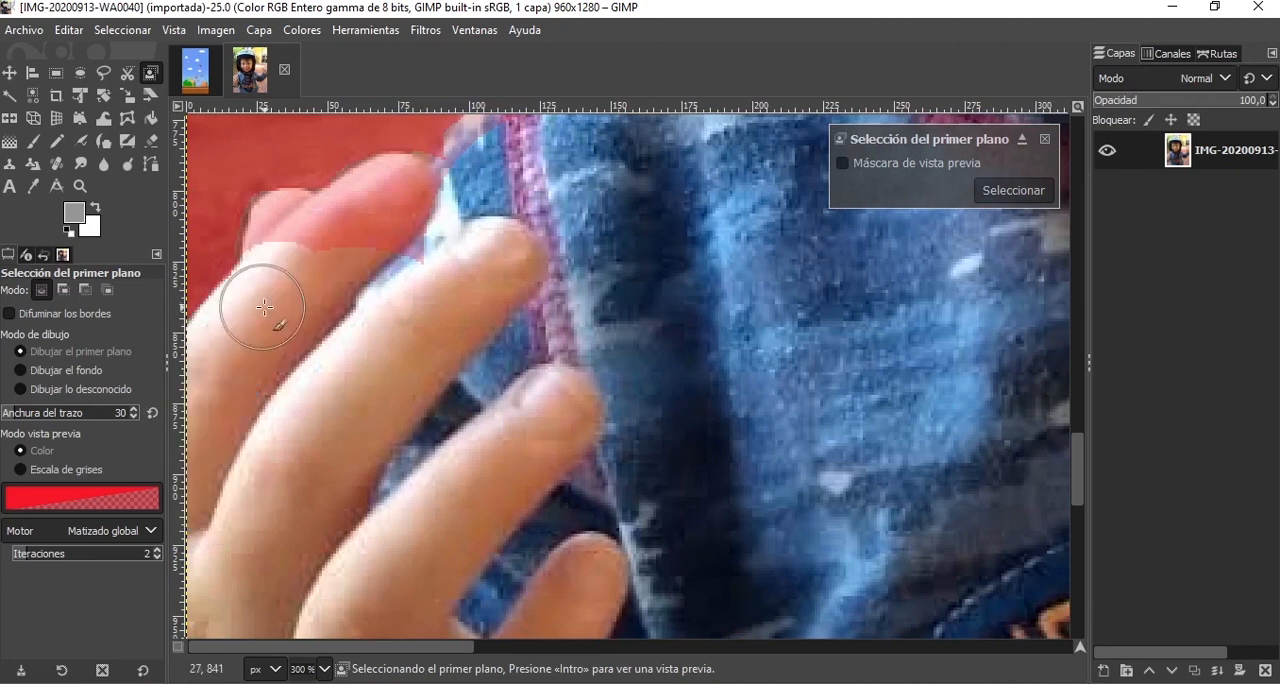
left_click_drag(282, 233, 389, 197)
Mark the left-side shoulder as foreground, from the fingertips up to the base of the helmet.
scroll(389, 197, "up", 2)
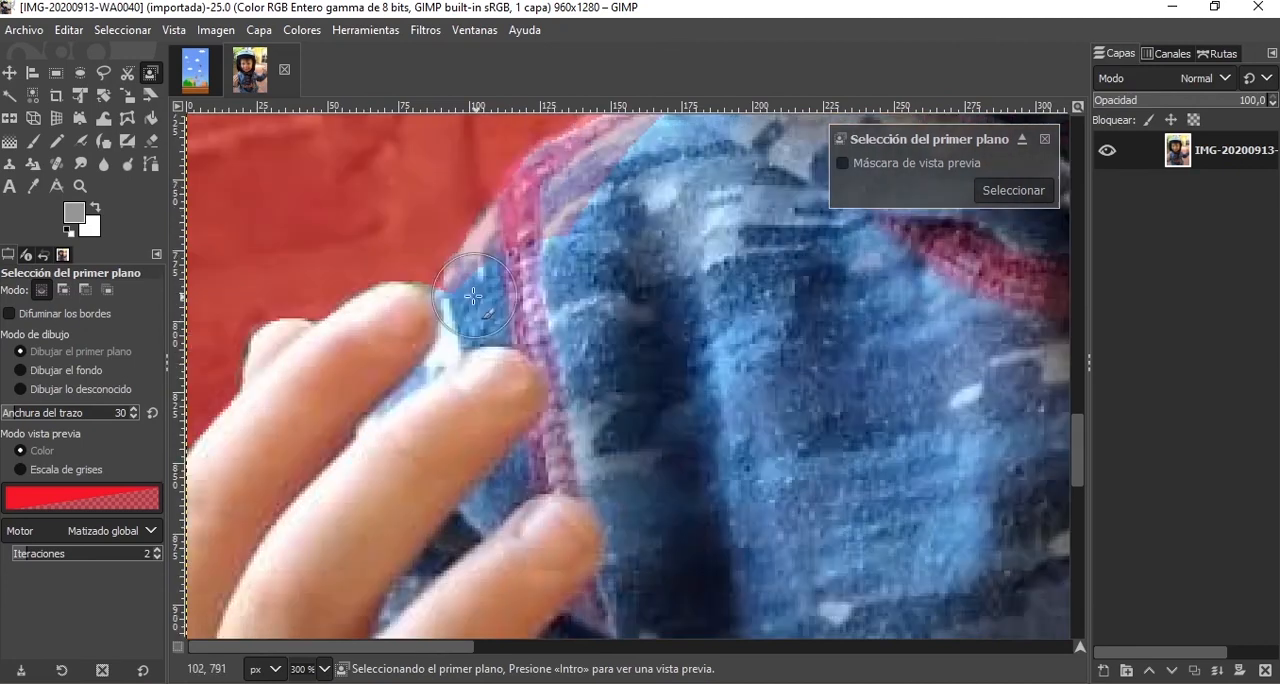
scroll(500, 257, "up", 6)
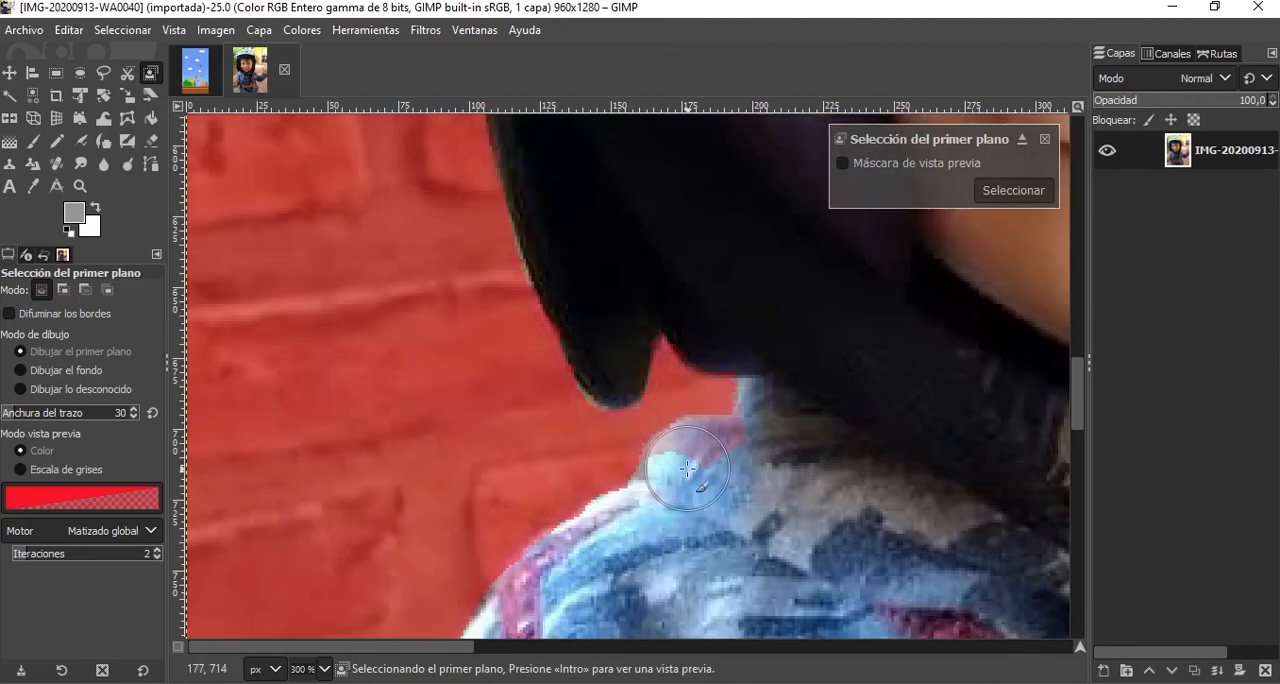
scroll(667, 453, "up", 3)
left_click_drag(667, 453, 720, 375)
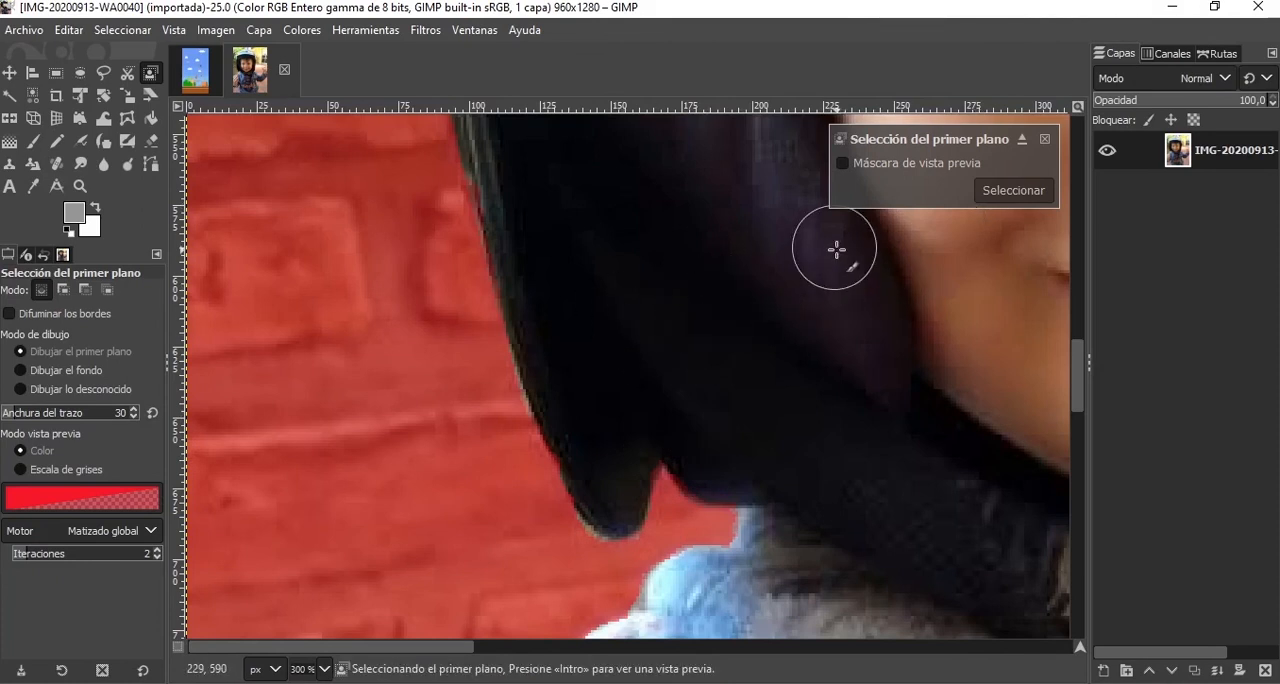
Convert the marked foreground into a selection around the child and examine its outline.
scroll(836, 249, "down", 6, "ctrl")
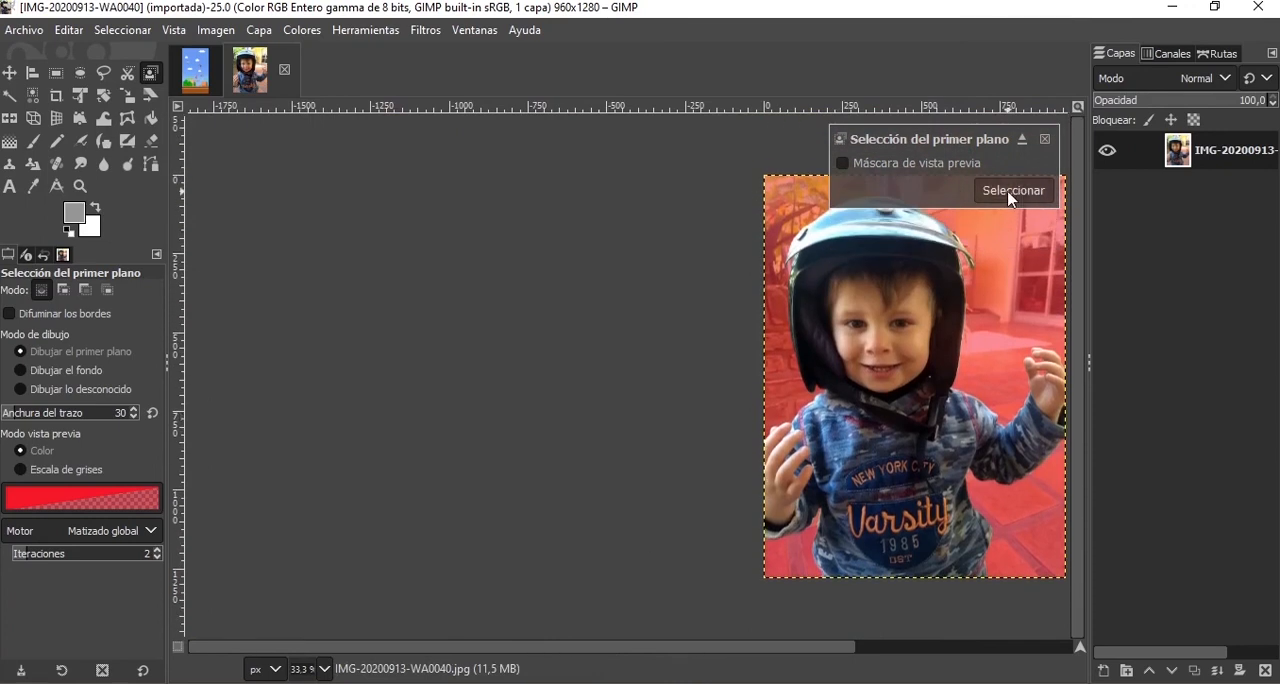
left_click(1010, 196)
scroll(969, 307, "up", 2, "ctrl")
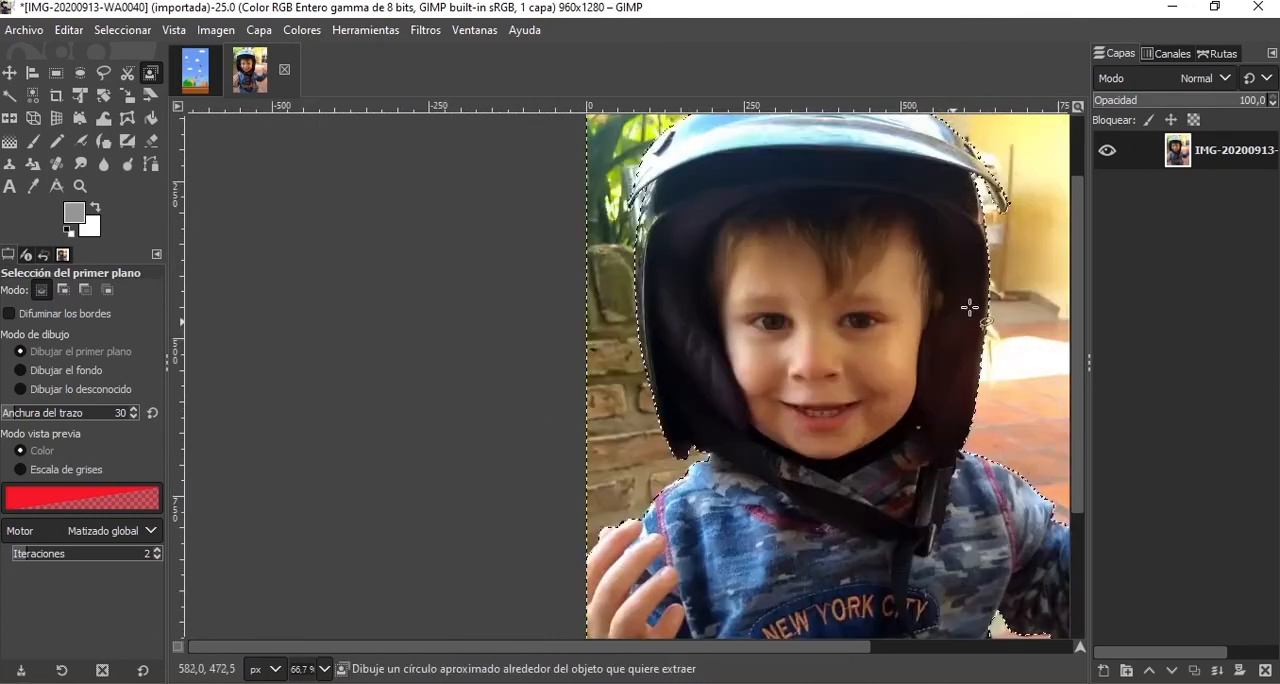
scroll(969, 307, "down", 3, "ctrl")
scroll(757, 266, "up", 3, "ctrl")
scroll(763, 262, "down", 2, "ctrl")
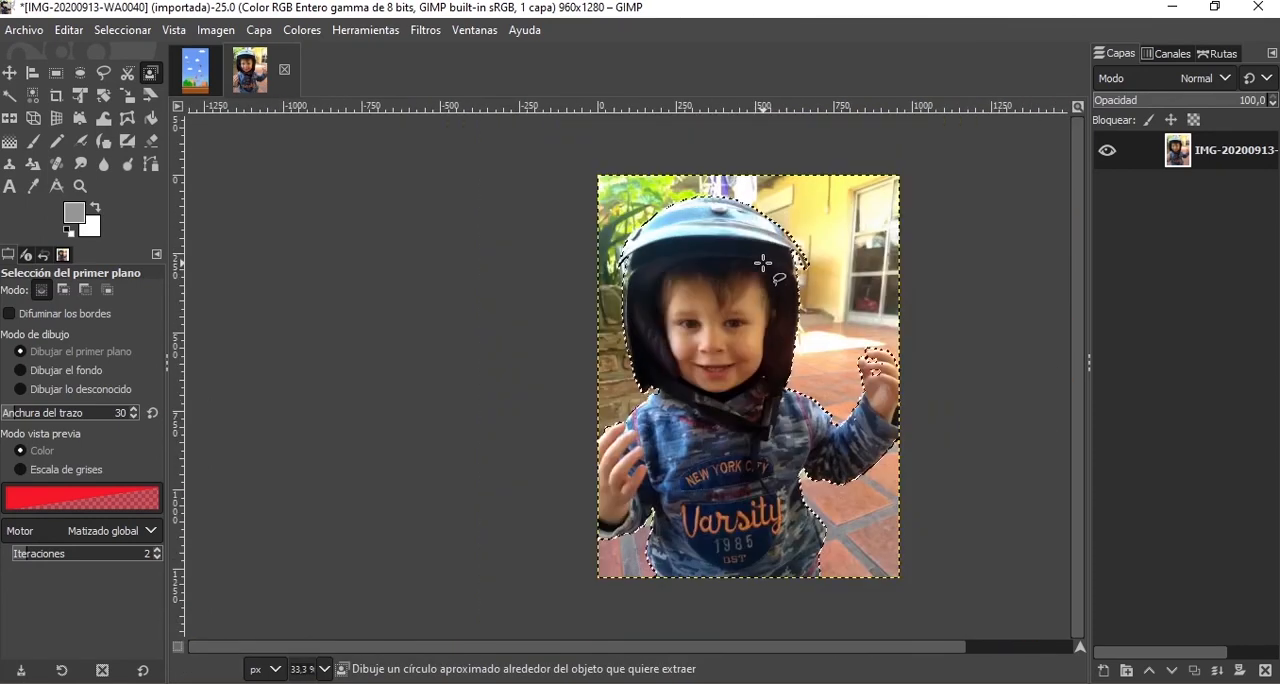
scroll(763, 262, "up", 2, "ctrl")
scroll(757, 266, "down", 1, "ctrl")
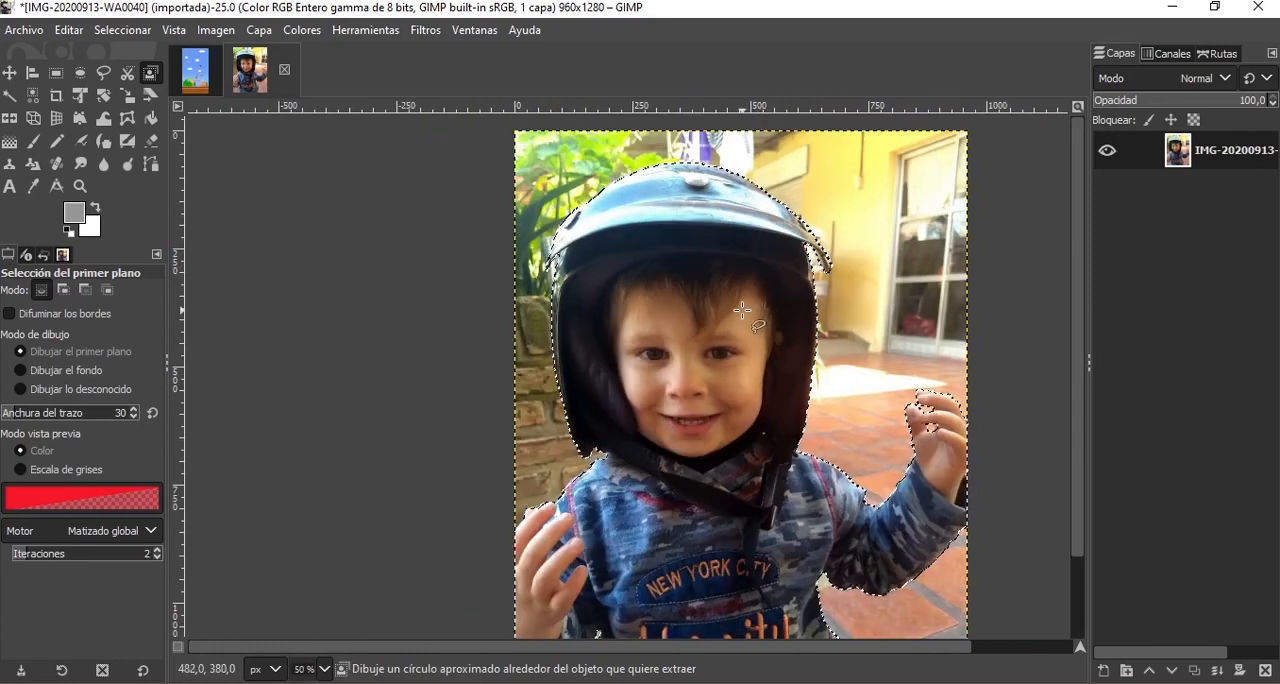
scroll(742, 311, "down", 1, "ctrl")
scroll(757, 434, "up", 1, "ctrl")
scroll(757, 434, "down", 1, "ctrl")
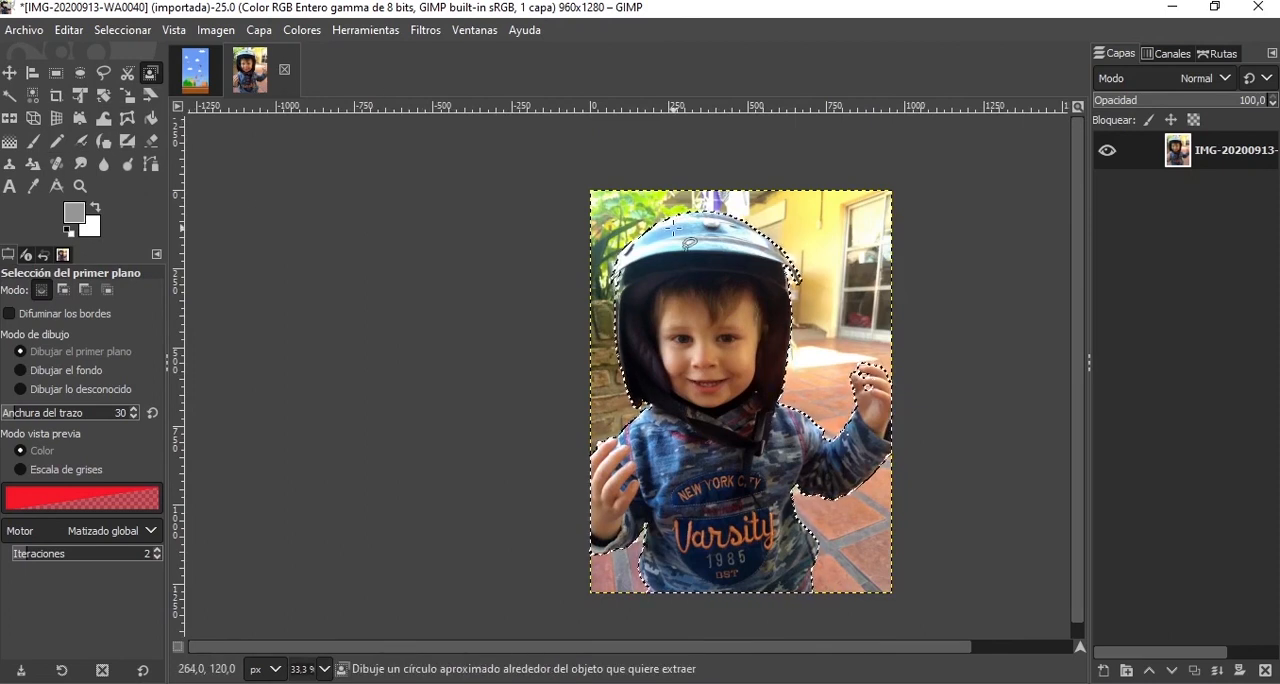
Try a grey Paintbrush stroke across the helmet within the selection and undo it.
left_click(33, 141)
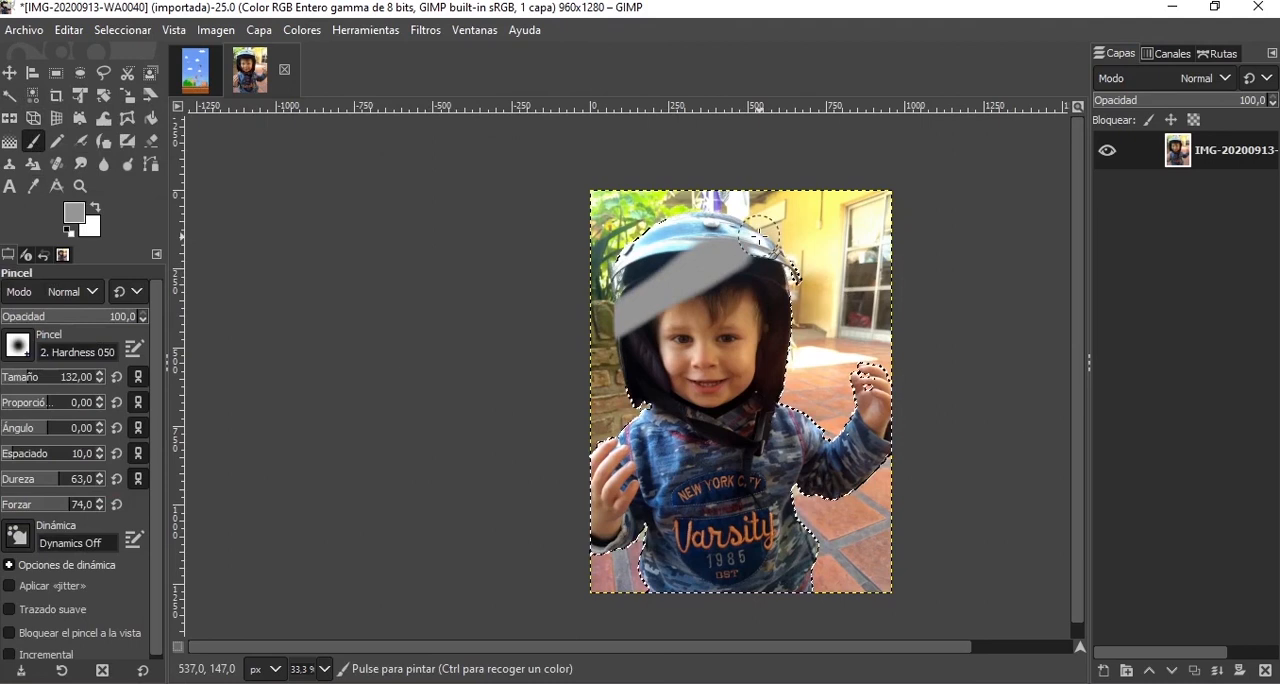
left_click_drag(760, 237, 710, 330)
key("ctrl+z")
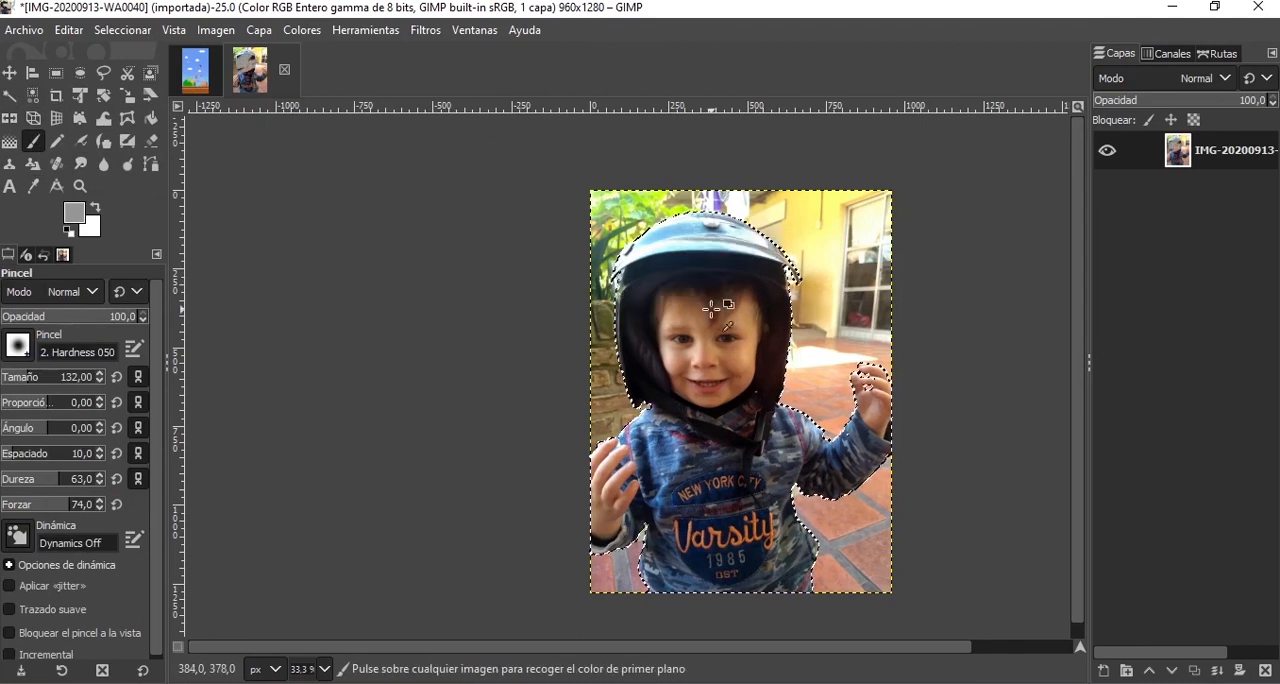
Invert the selection so it covers the background around the child.
left_click(214, 30)
mouse_move(148, 33)
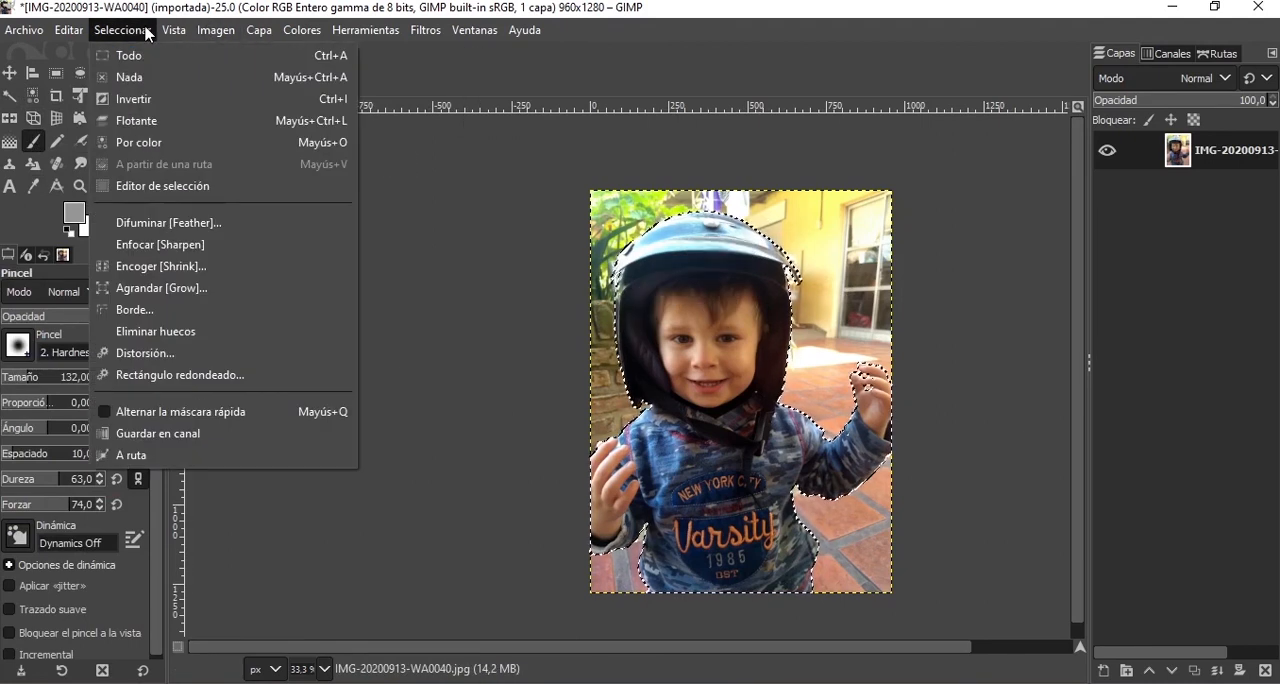
left_click(163, 99)
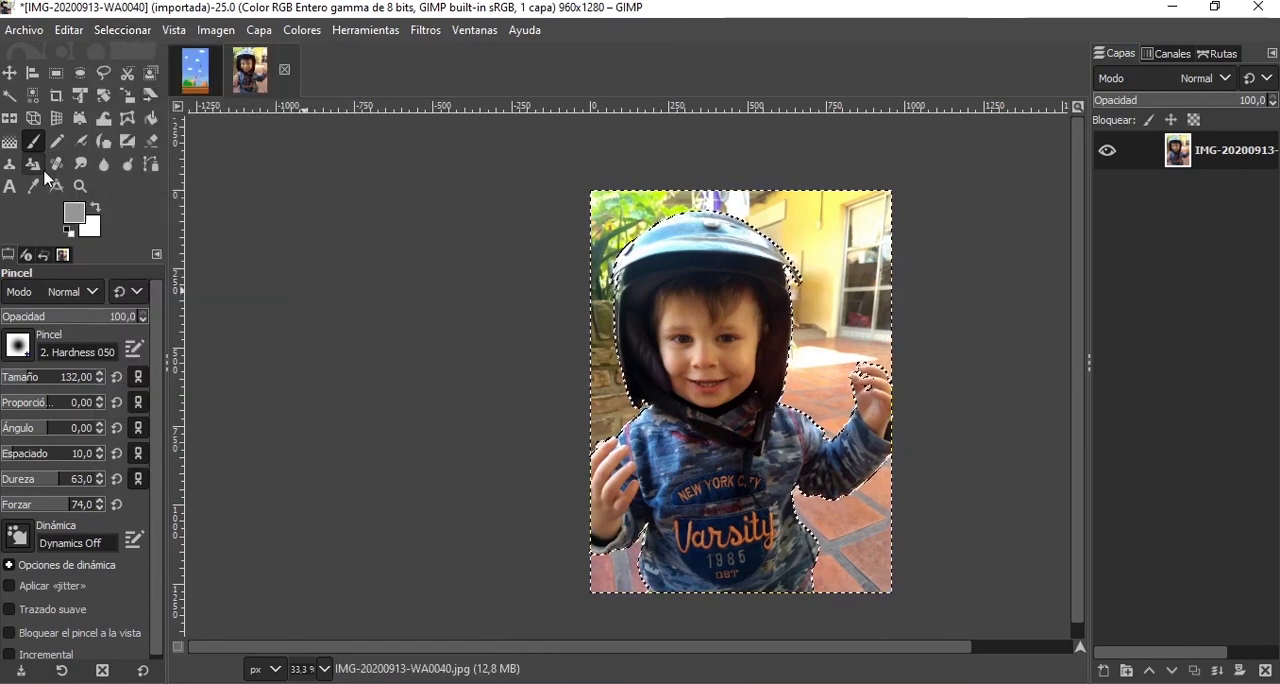
Set the Blur / Sharpen tool's brush size to 548 and return to the Paintbrush.
left_click(104, 164)
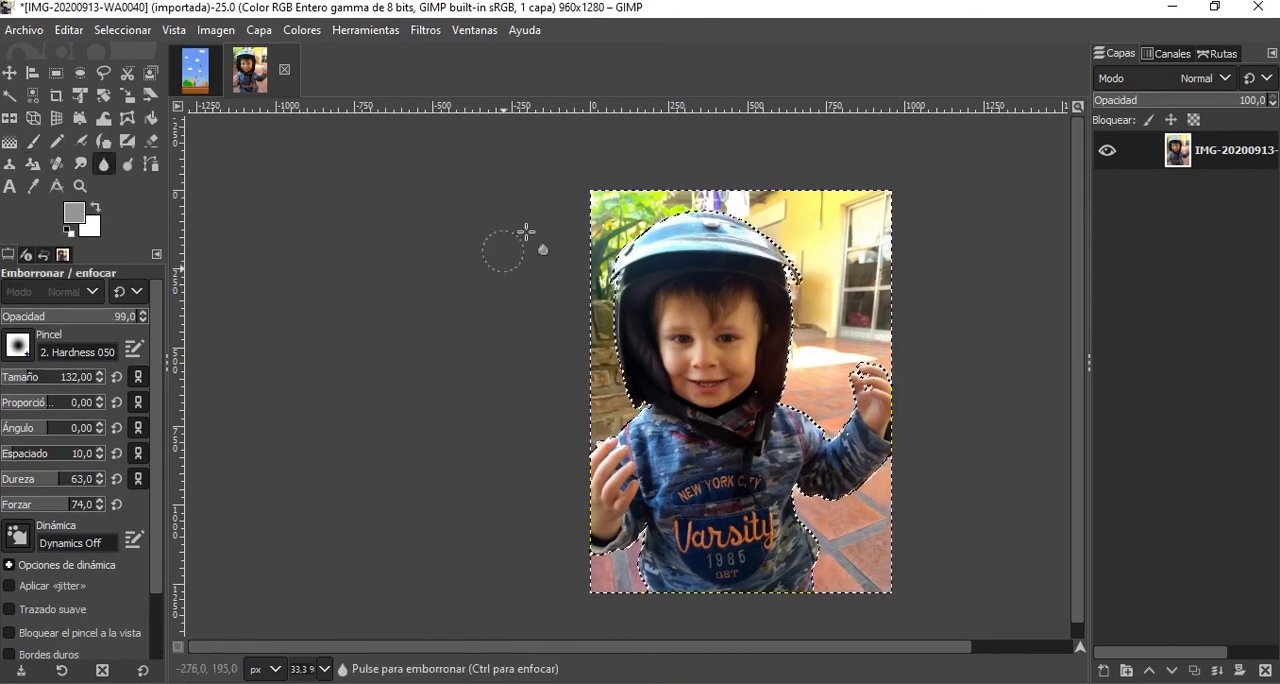
left_click(62, 373)
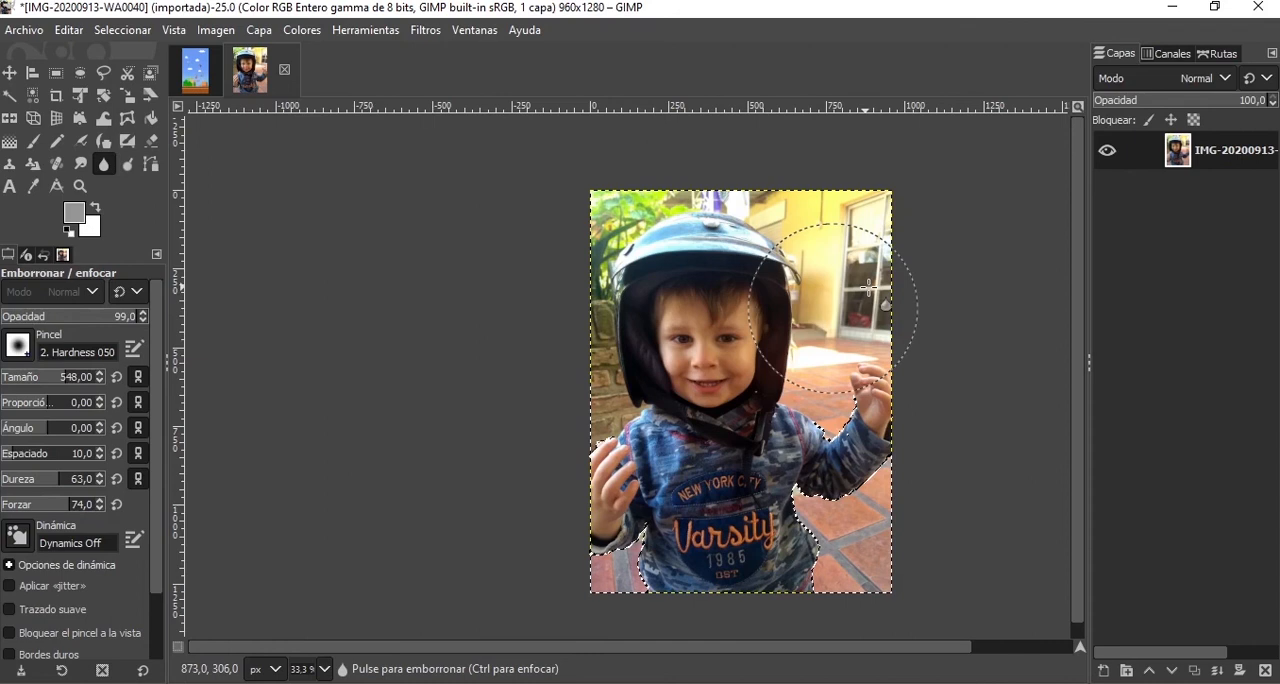
left_click(35, 152)
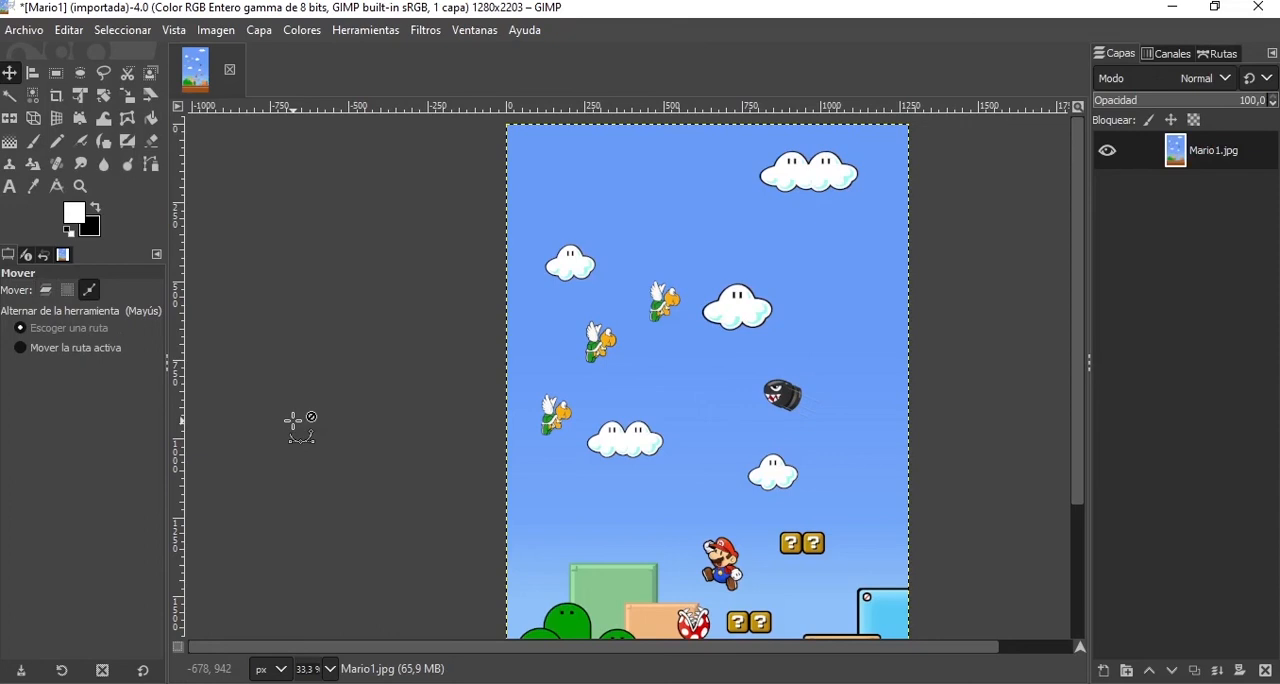
In the Mario1 image, paste the winged turtle twice as new layers and undo back to the single original turtle.
key("ctrl+v")
key("ctrl+v")
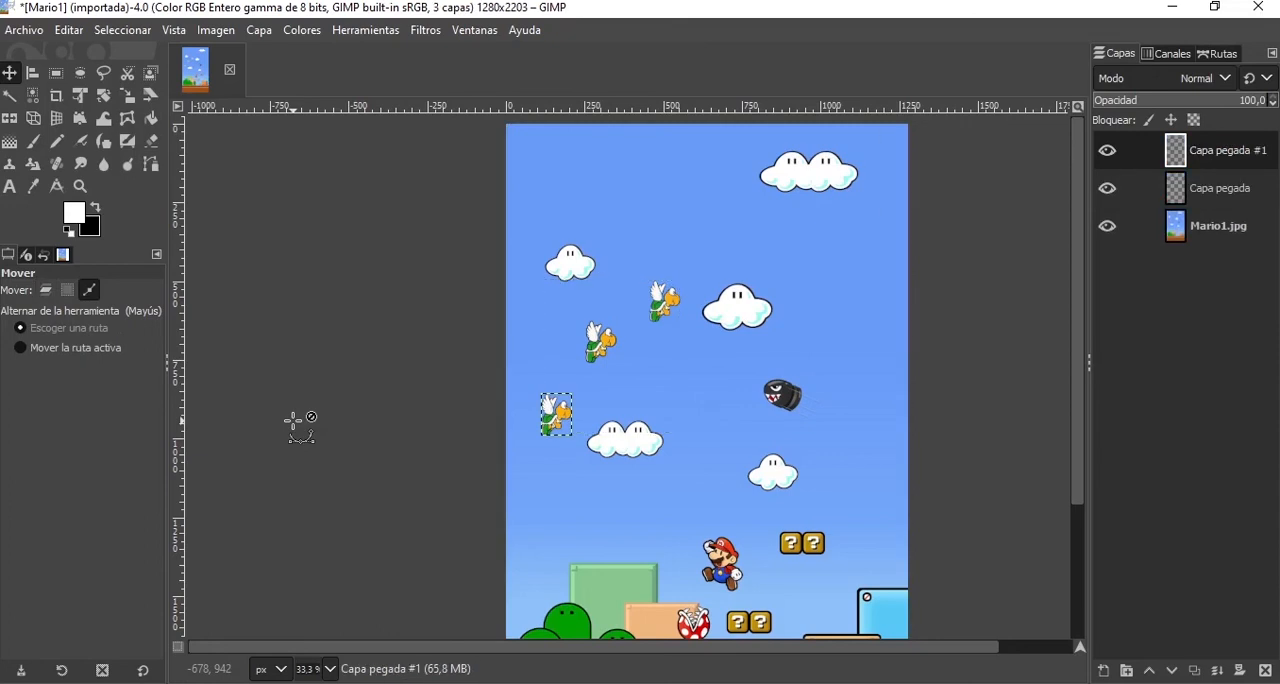
left_click_drag(293, 421, 369, 340)
key("ctrl+z")
key("ctrl+z")
key("ctrl+z")
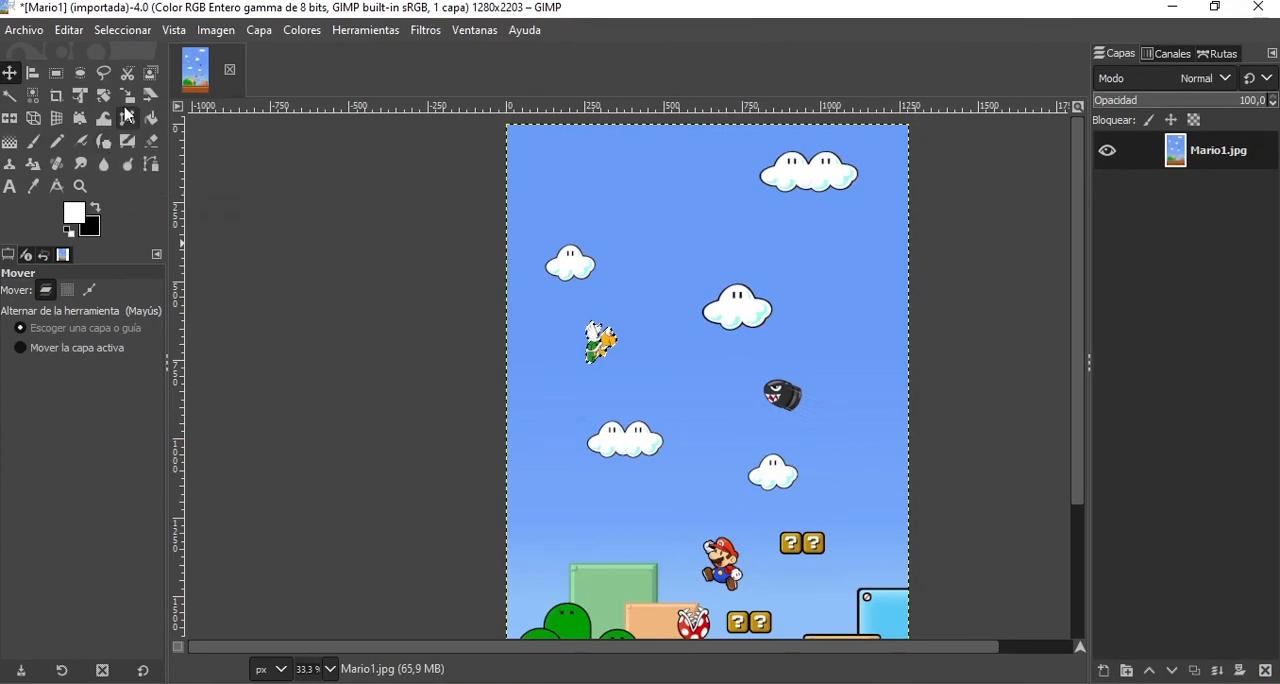
Use Fuzzy Select in subtract mode on the blue sky to clear the selection around the winged turtle.
left_click(12, 96)
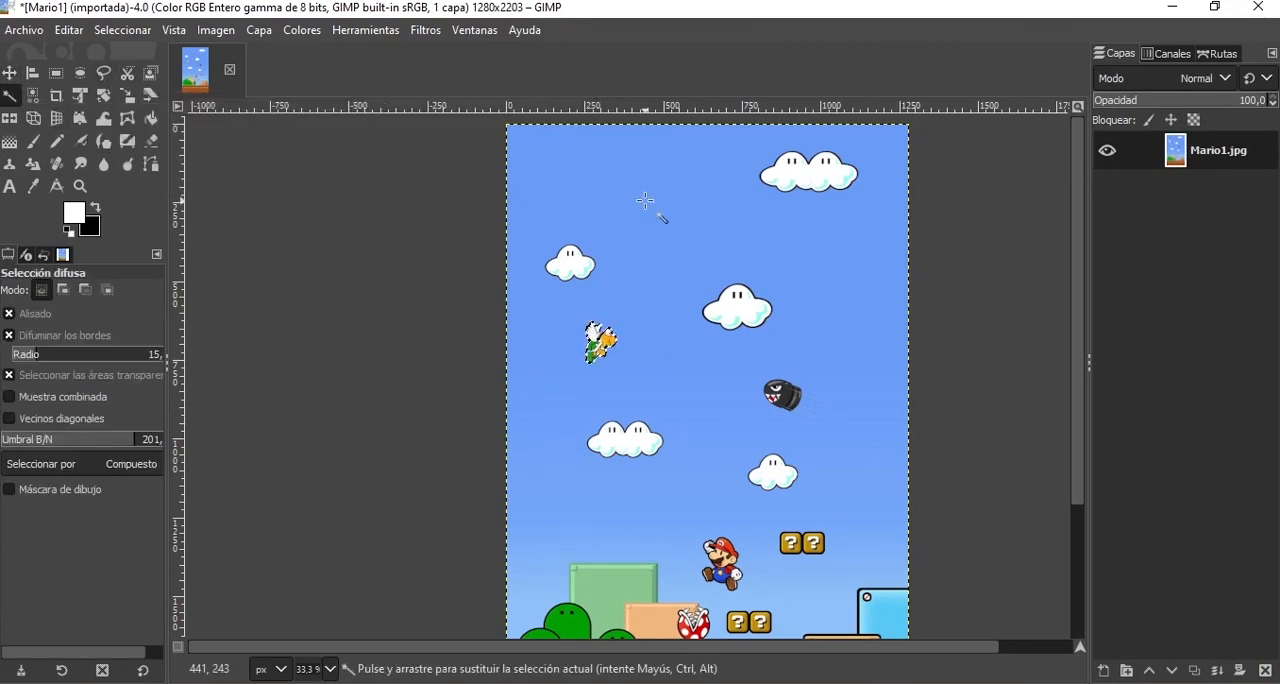
key("ctrl")
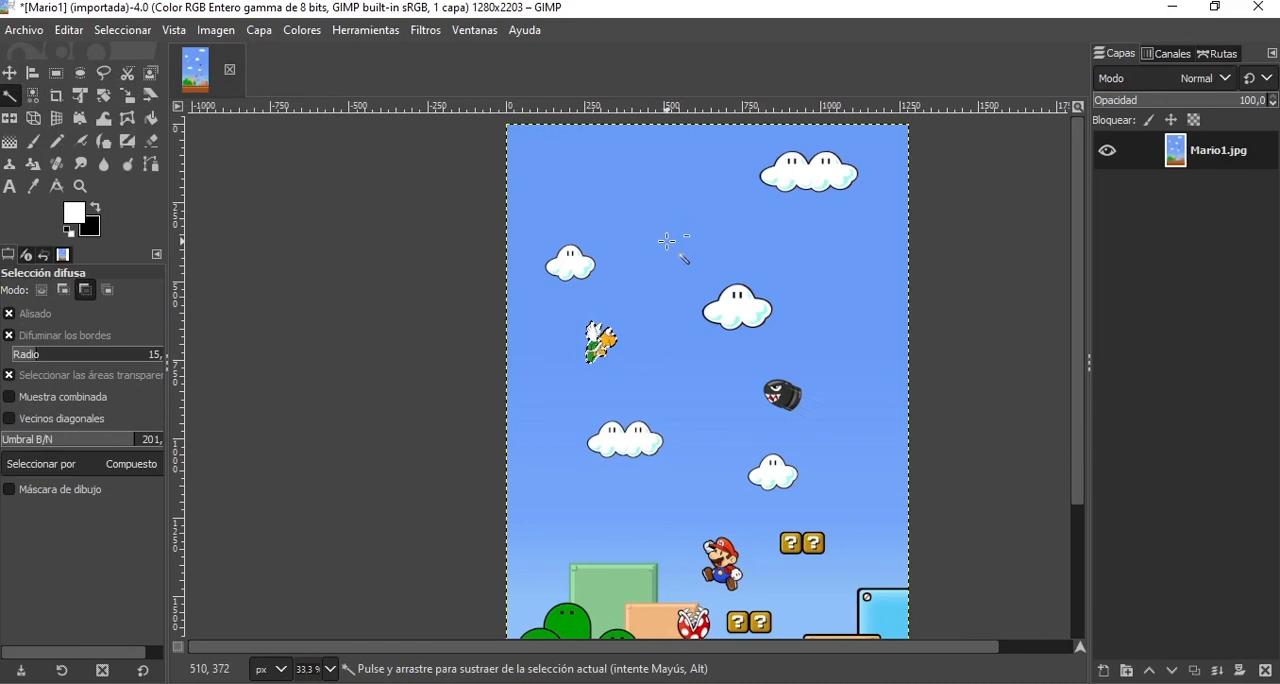
left_click(668, 242, "ctrl+shift")
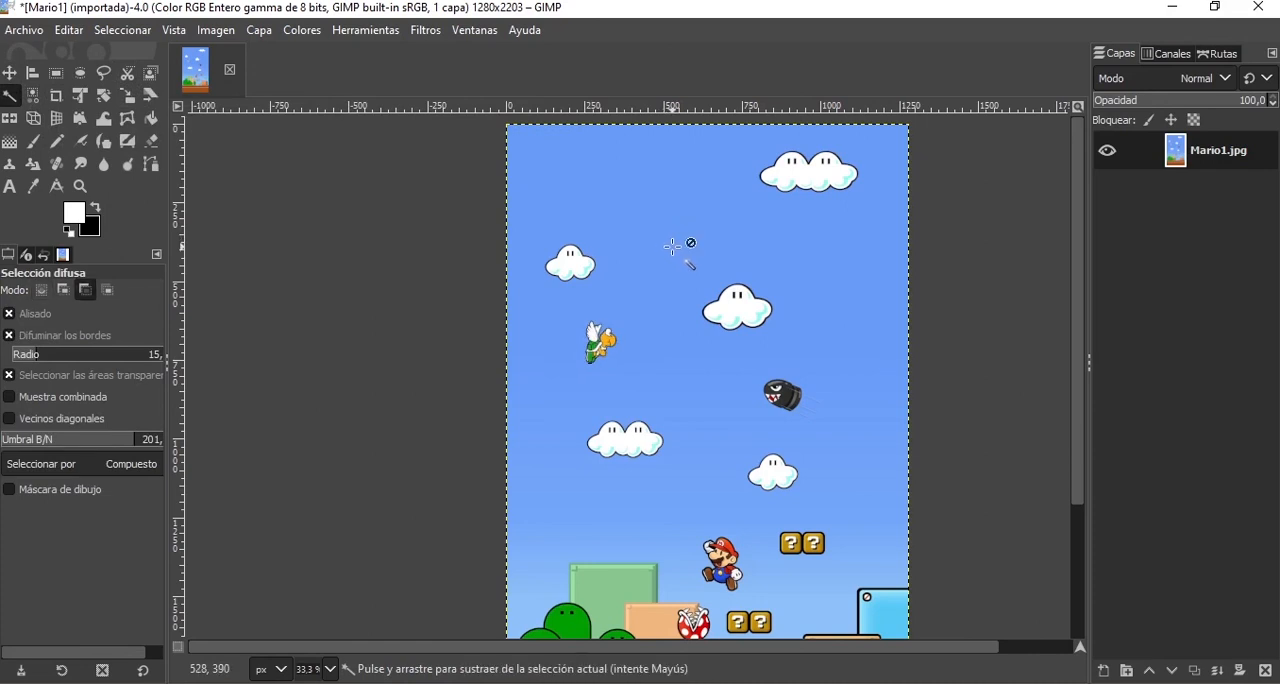
scroll(680, 244, "up", 2, "ctrl")
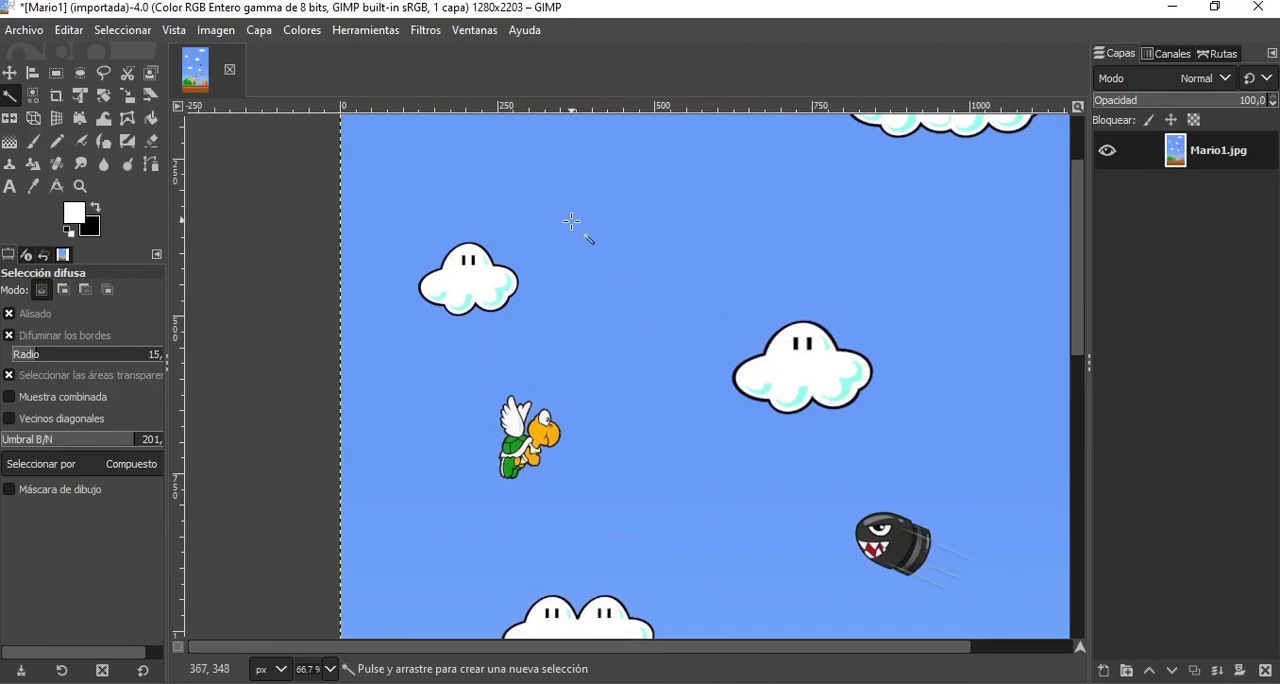
key("ctrl")
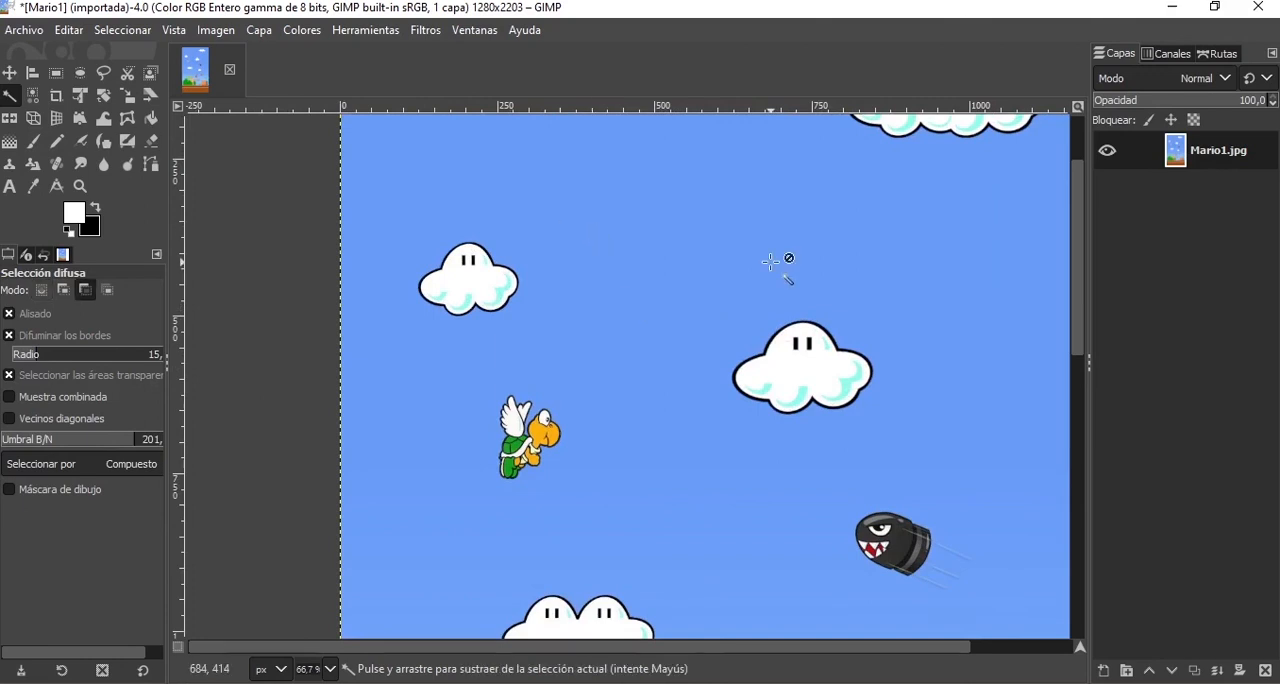
scroll(770, 262, "down", 3)
scroll(768, 258, "up", 1)
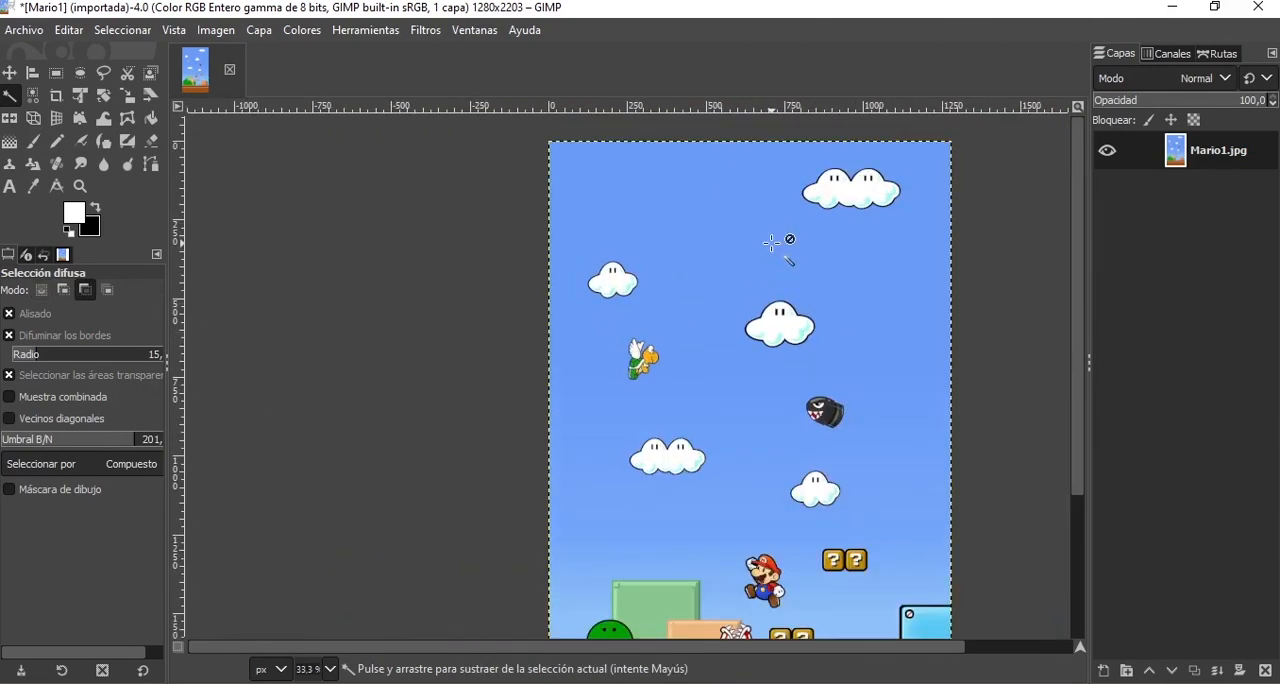
Select the blue sky with Fuzzy Select, turning off feathered edges and setting the threshold to 15.
left_click(716, 215)
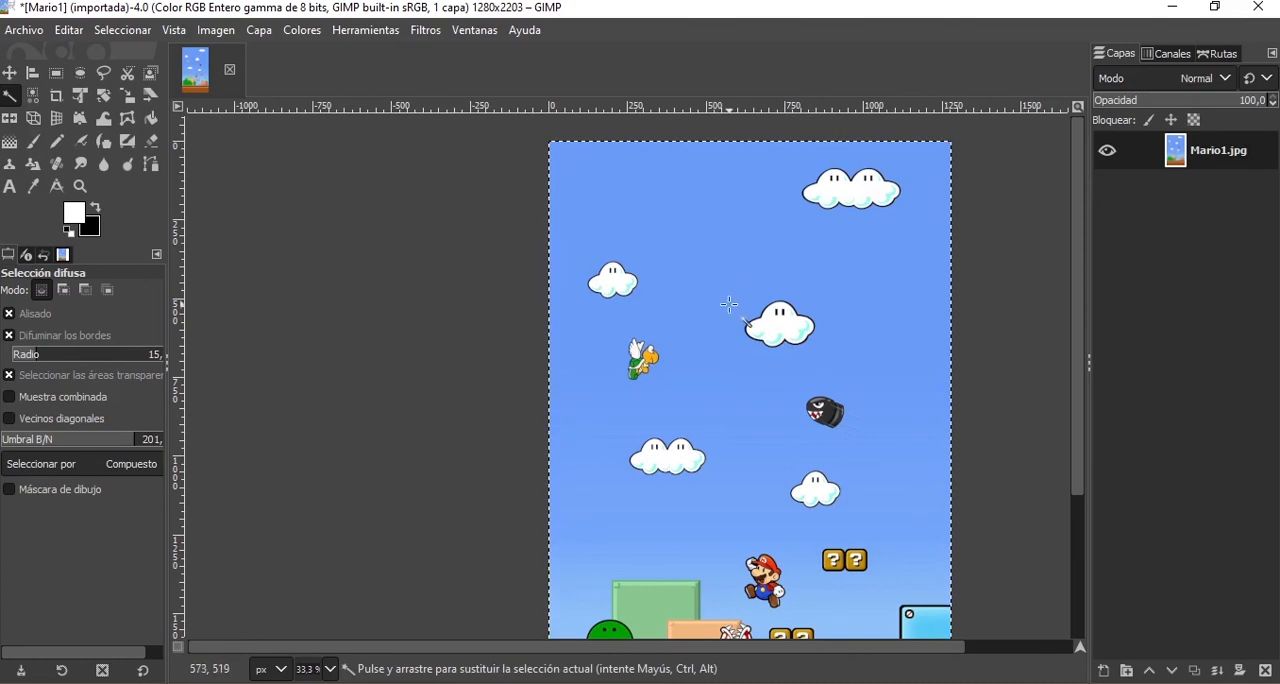
scroll(730, 304, "down", 5)
scroll(748, 314, "up", 4)
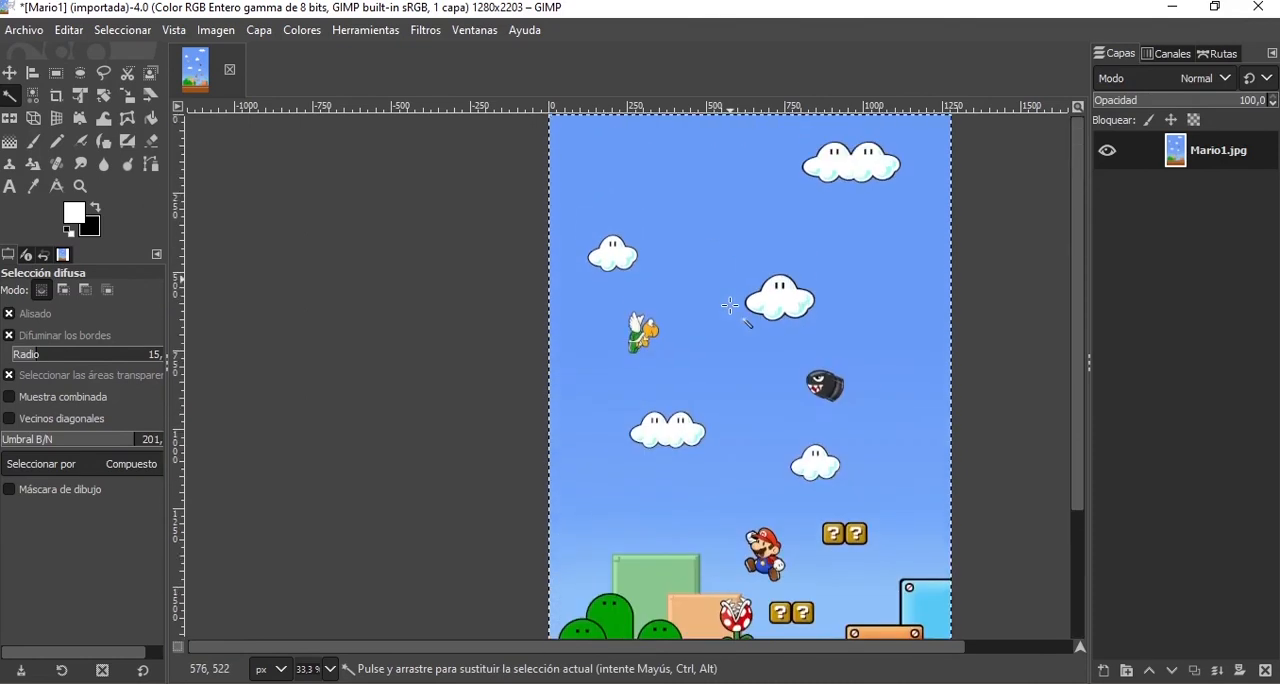
left_click(712, 229)
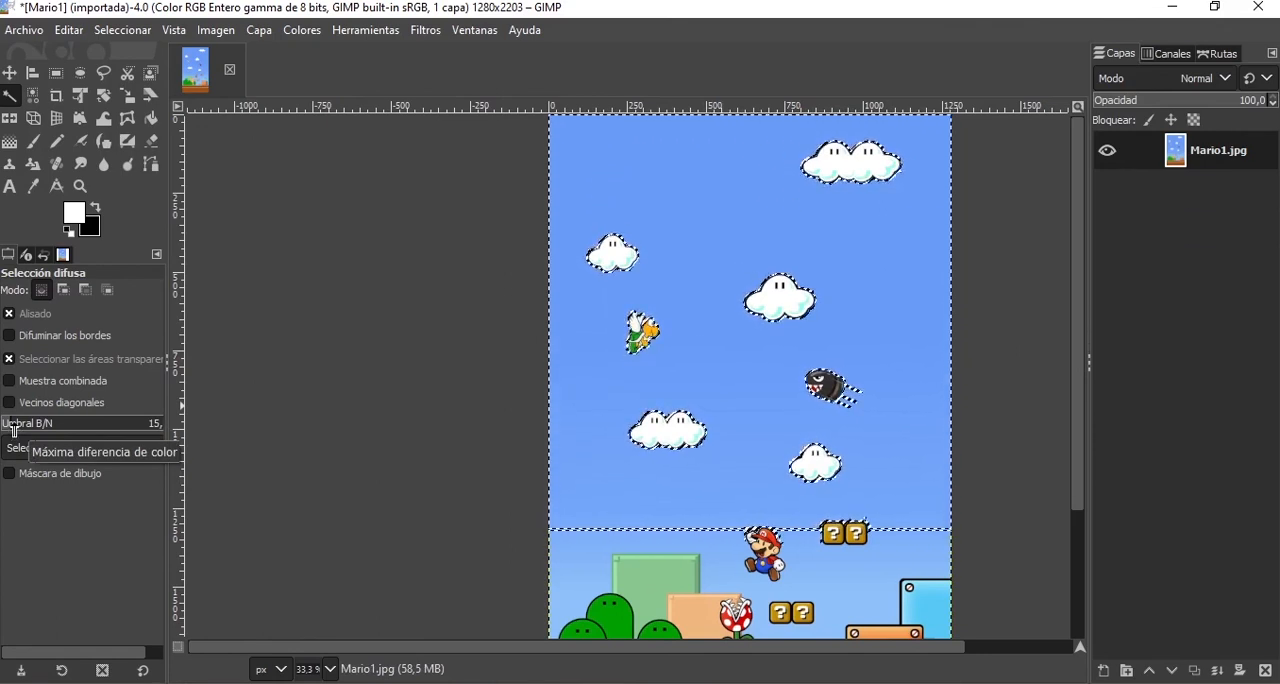
Raise the Fuzzy Select threshold to 36 and reselect the whole blue sky down to the ground.
left_click_drag(14, 429, 24, 429)
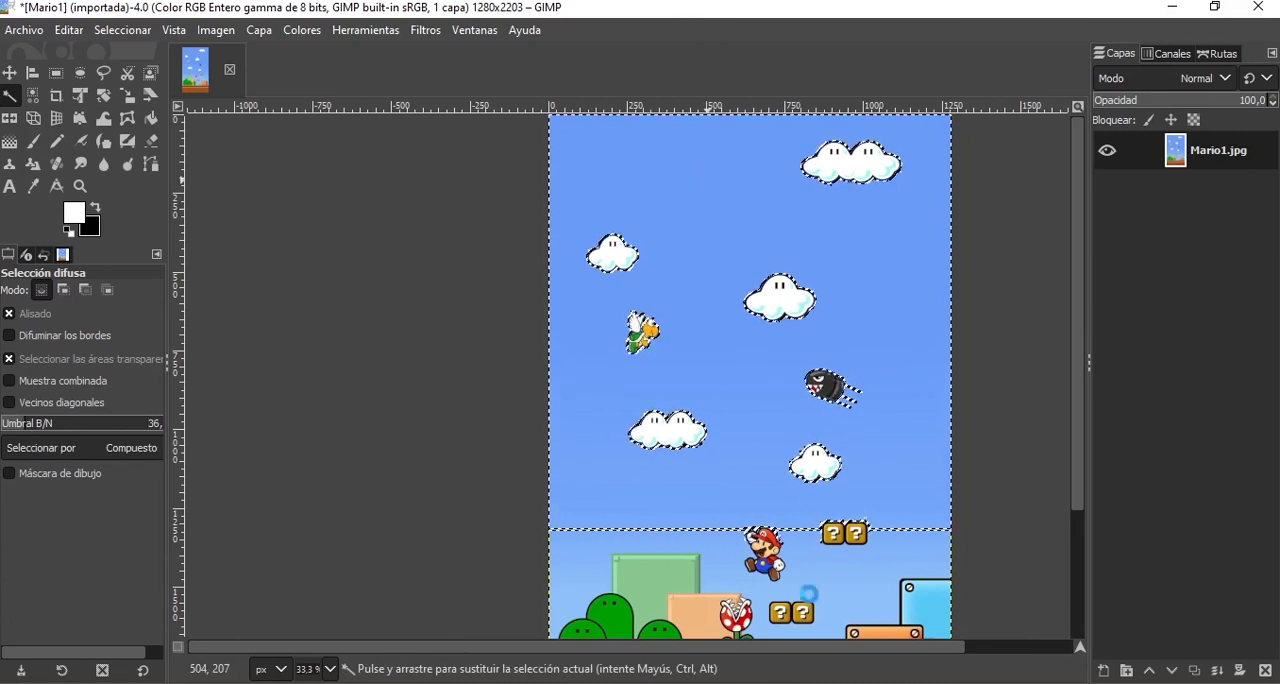
scroll(810, 568, "down", 3)
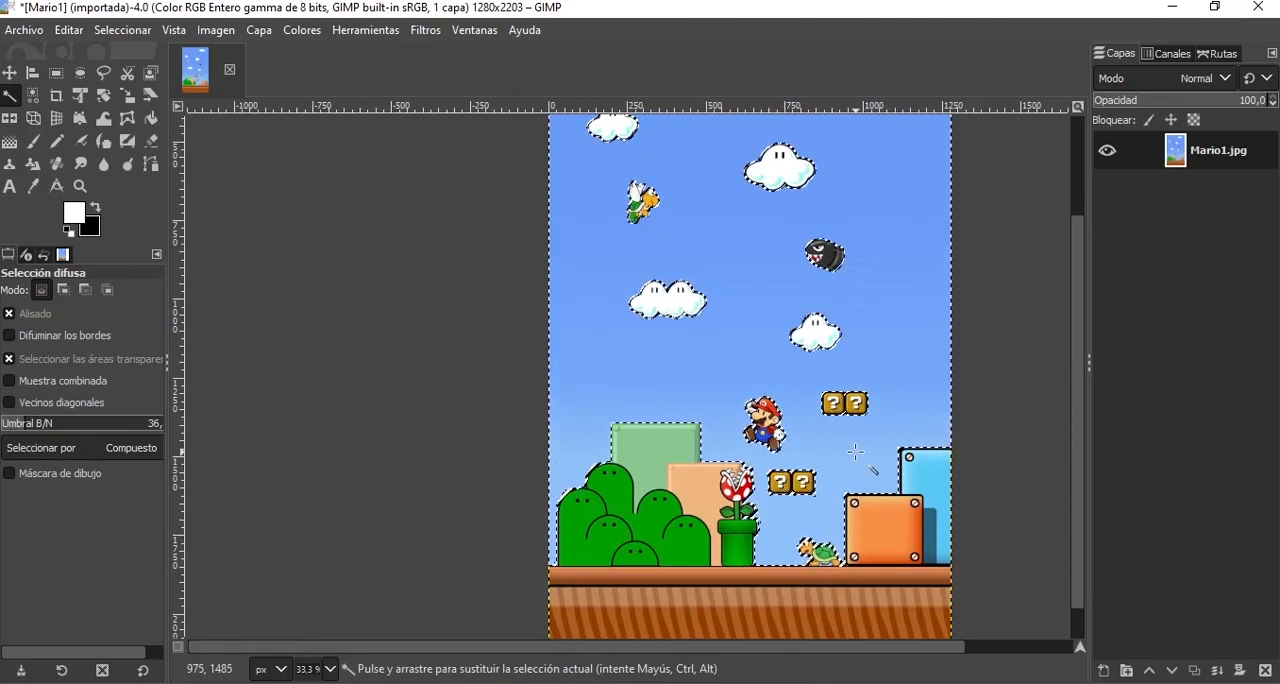
scroll(759, 261, "up", 3)
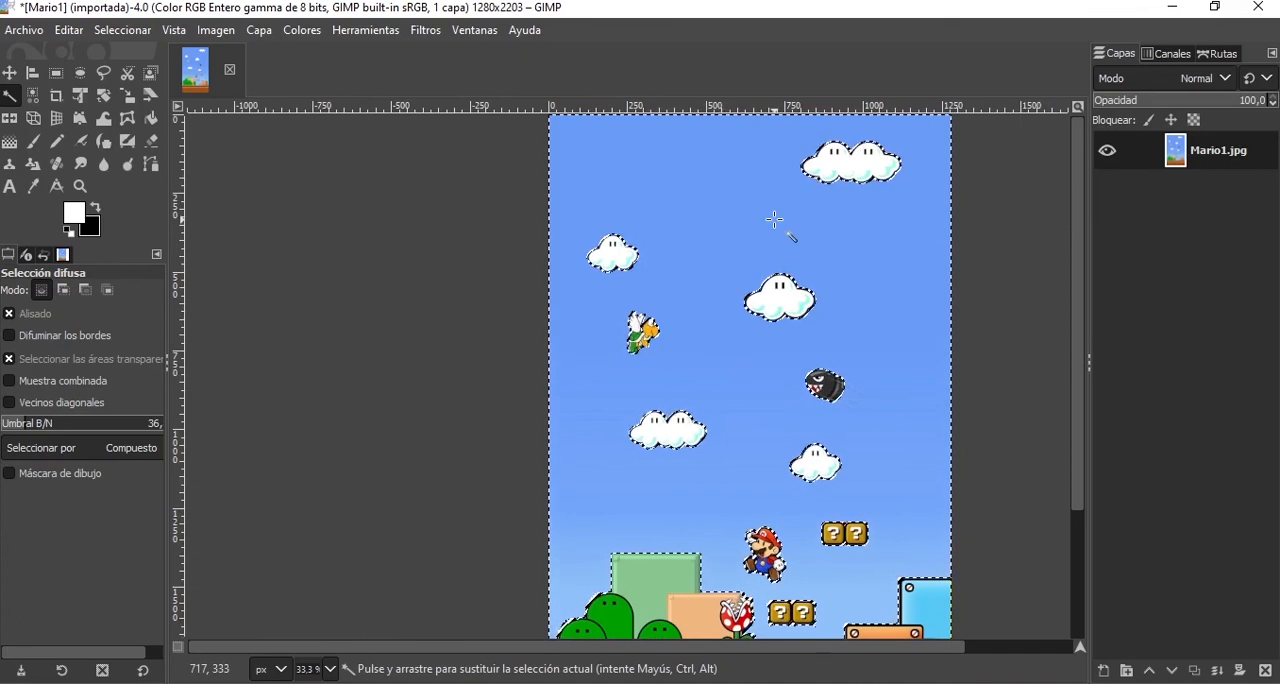
key("ctrl+shift+a")
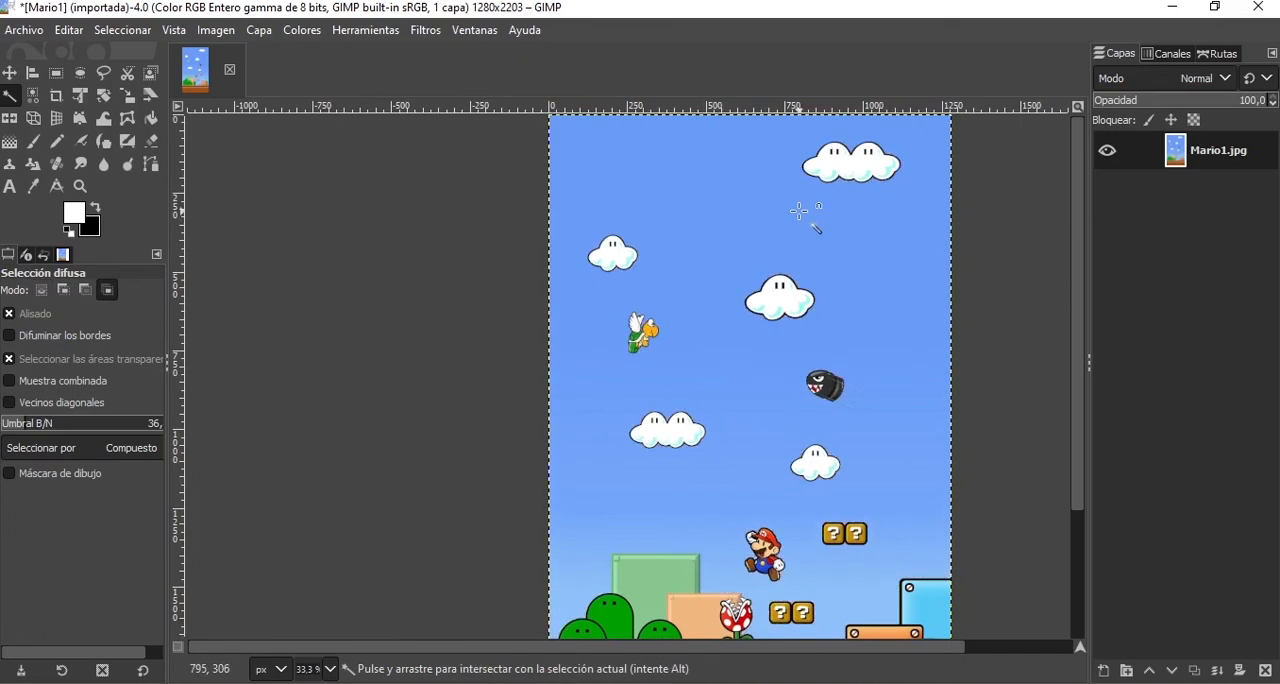
left_click(848, 161)
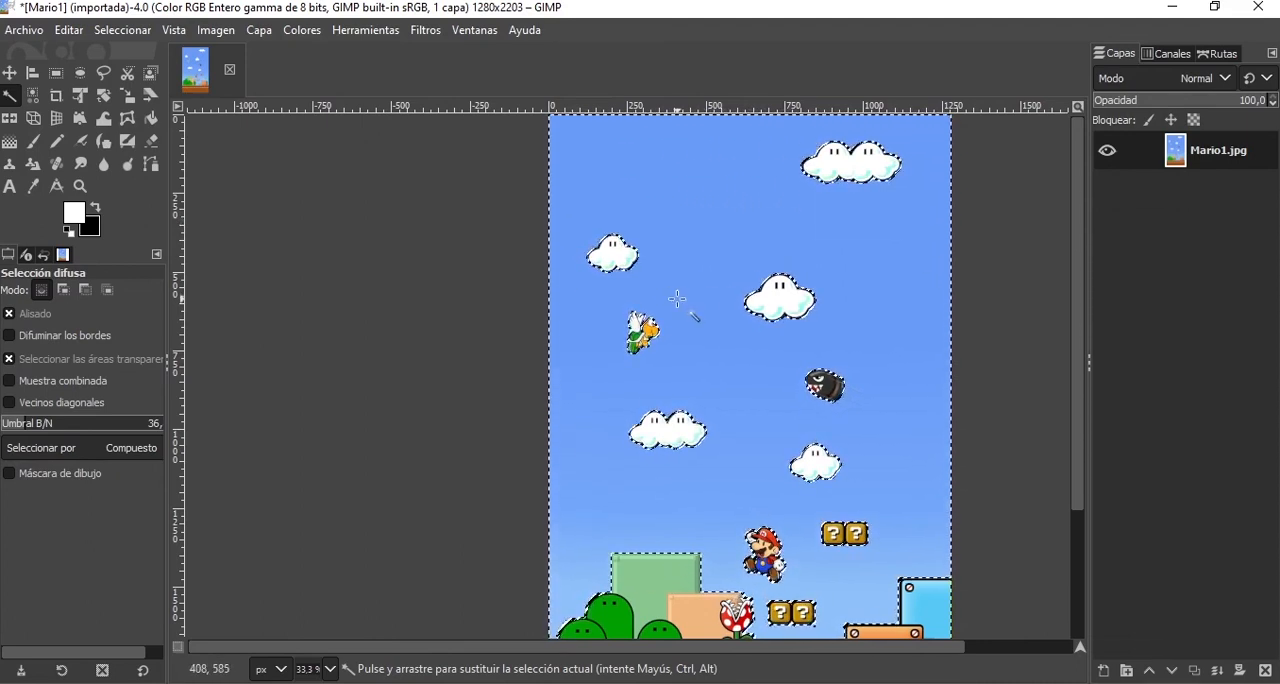
Delete the selected sky before and after swapping the foreground and background colours, undoing each deletion.
key("Delete")
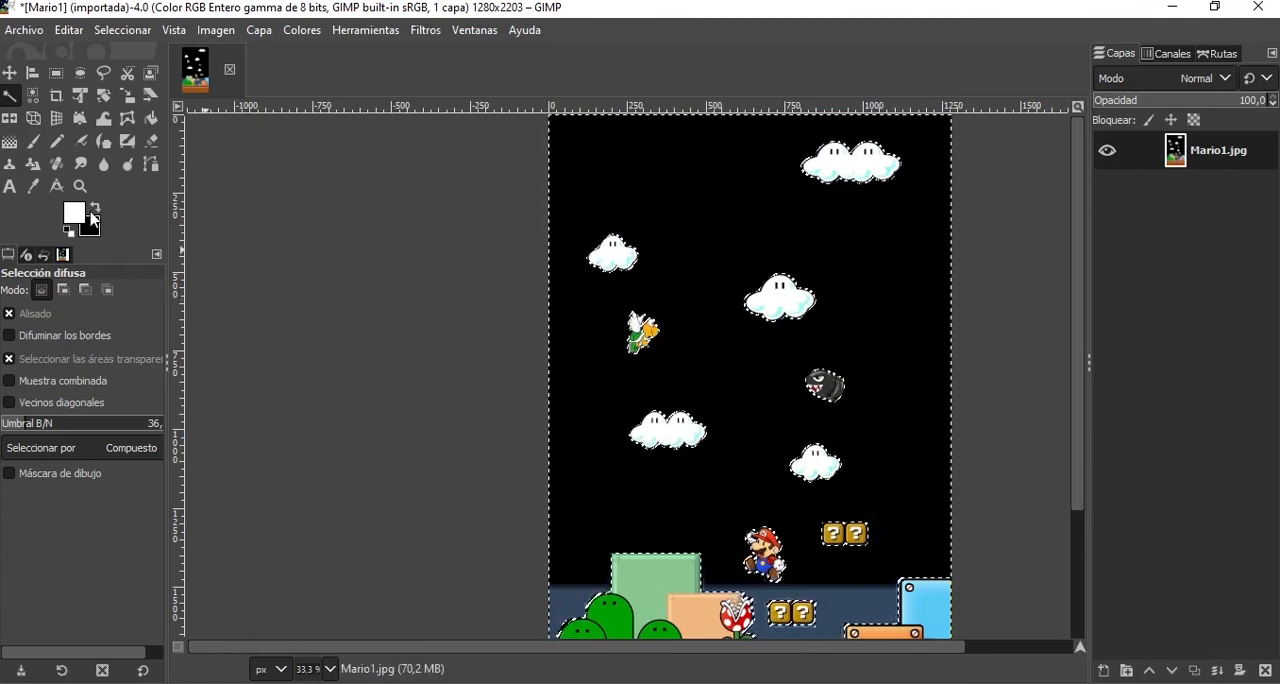
key("ctrl+z")
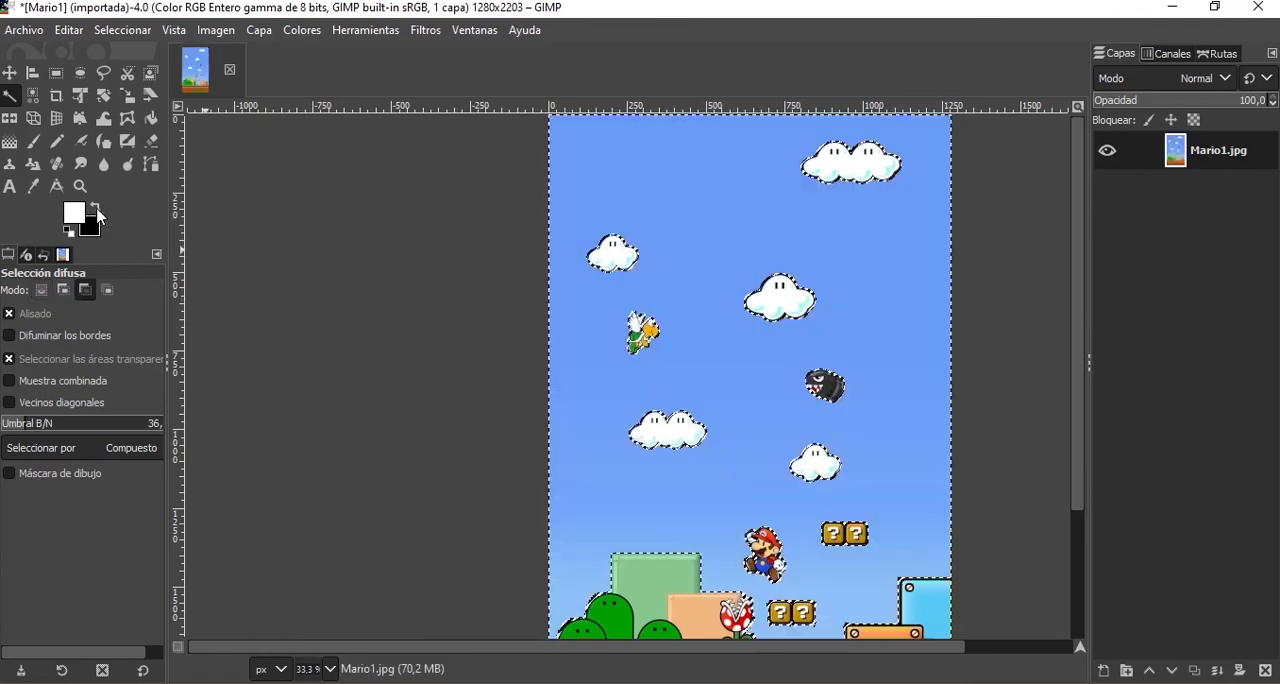
left_click(99, 211)
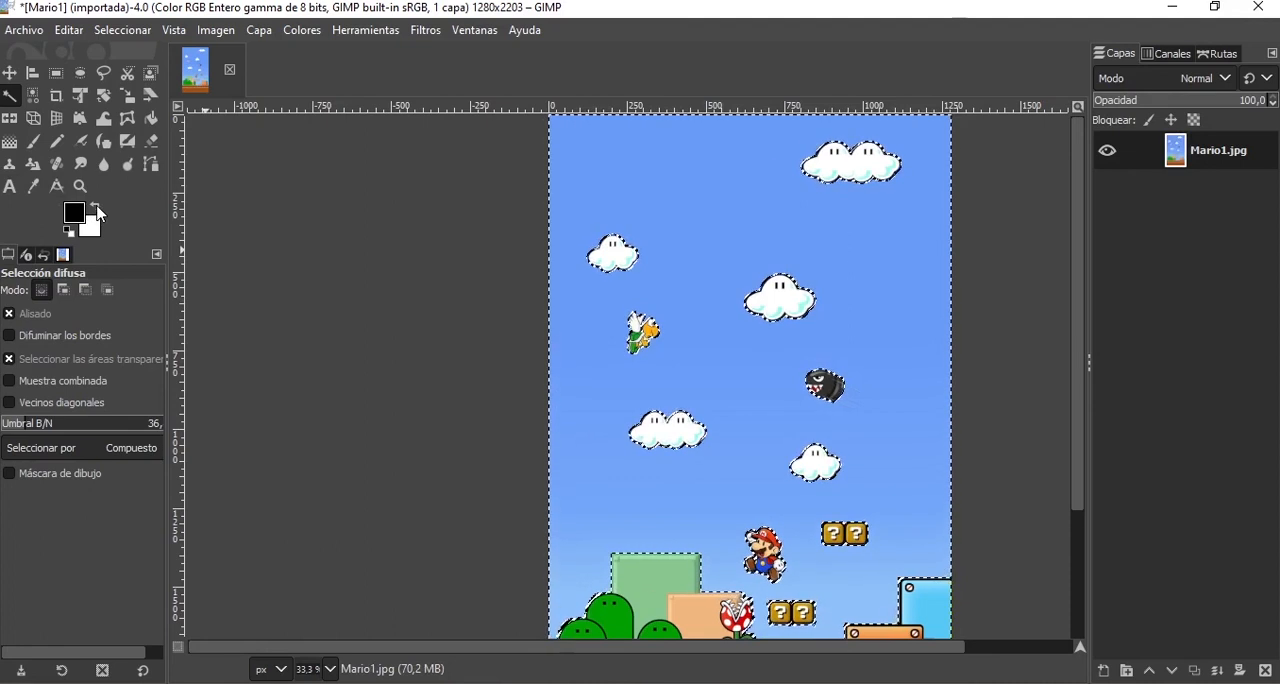
key("Delete")
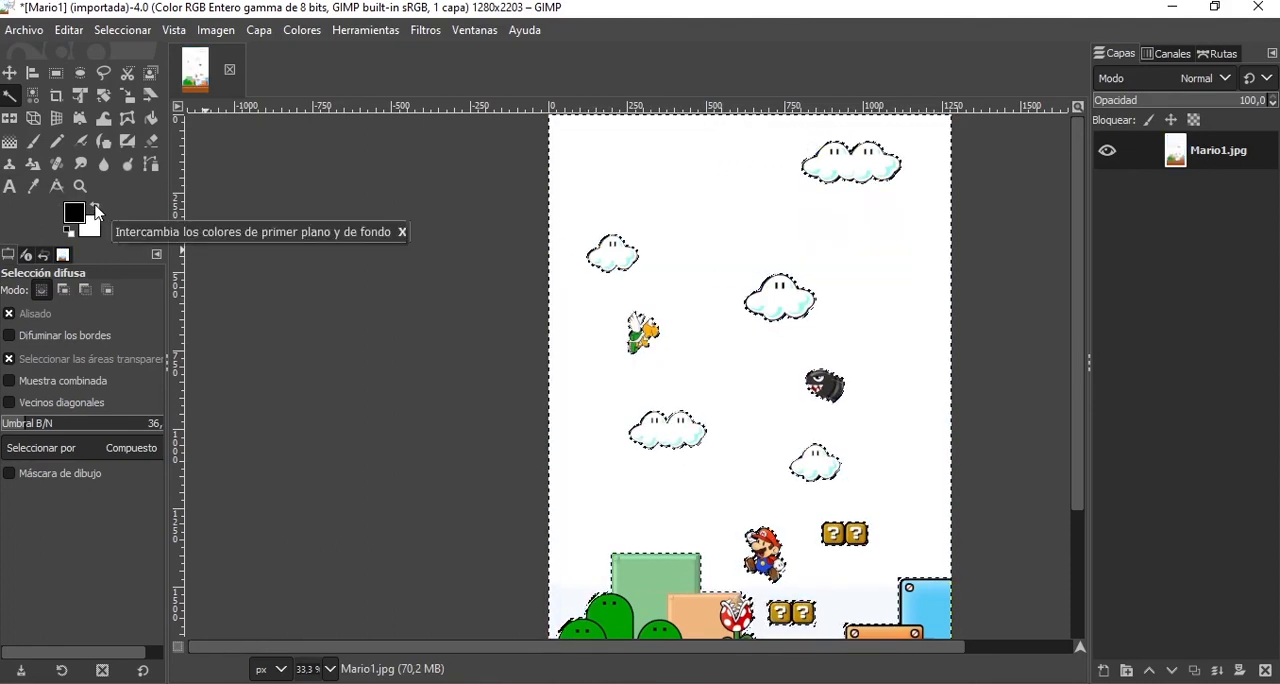
key("ctrl+z")
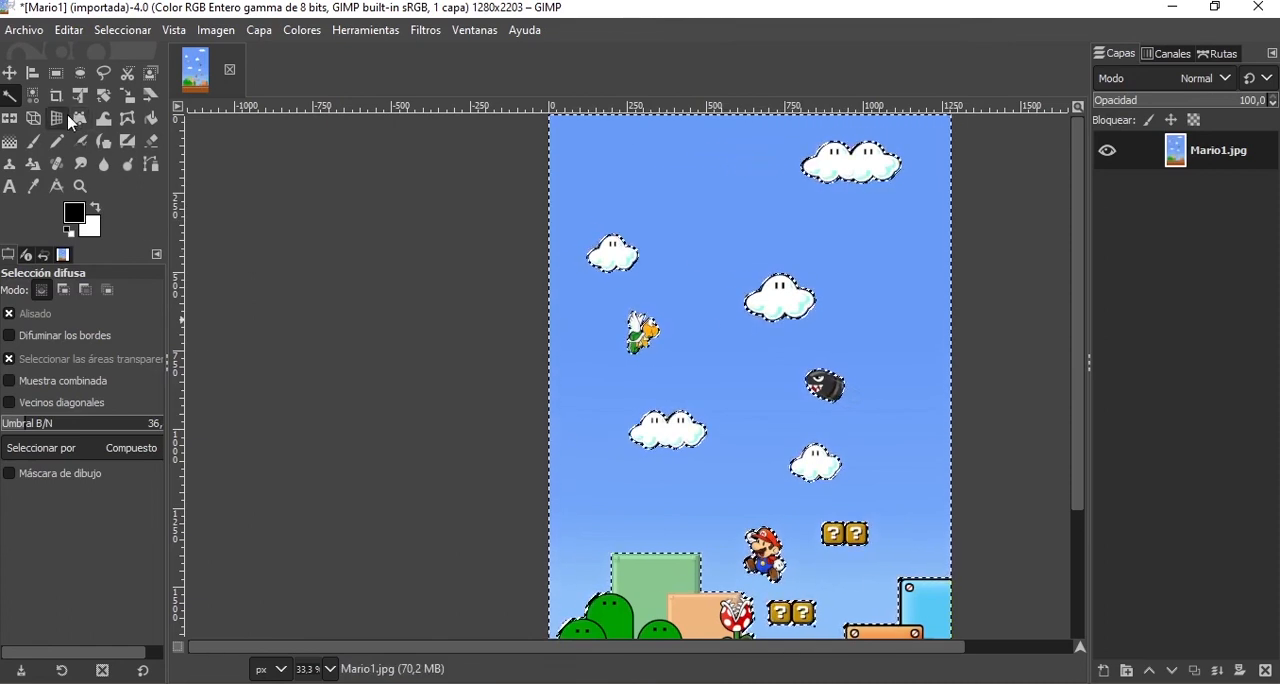
Paint black Paintbrush strokes across the selected sky, over the clouds and characters, and undo them.
left_click(34, 141)
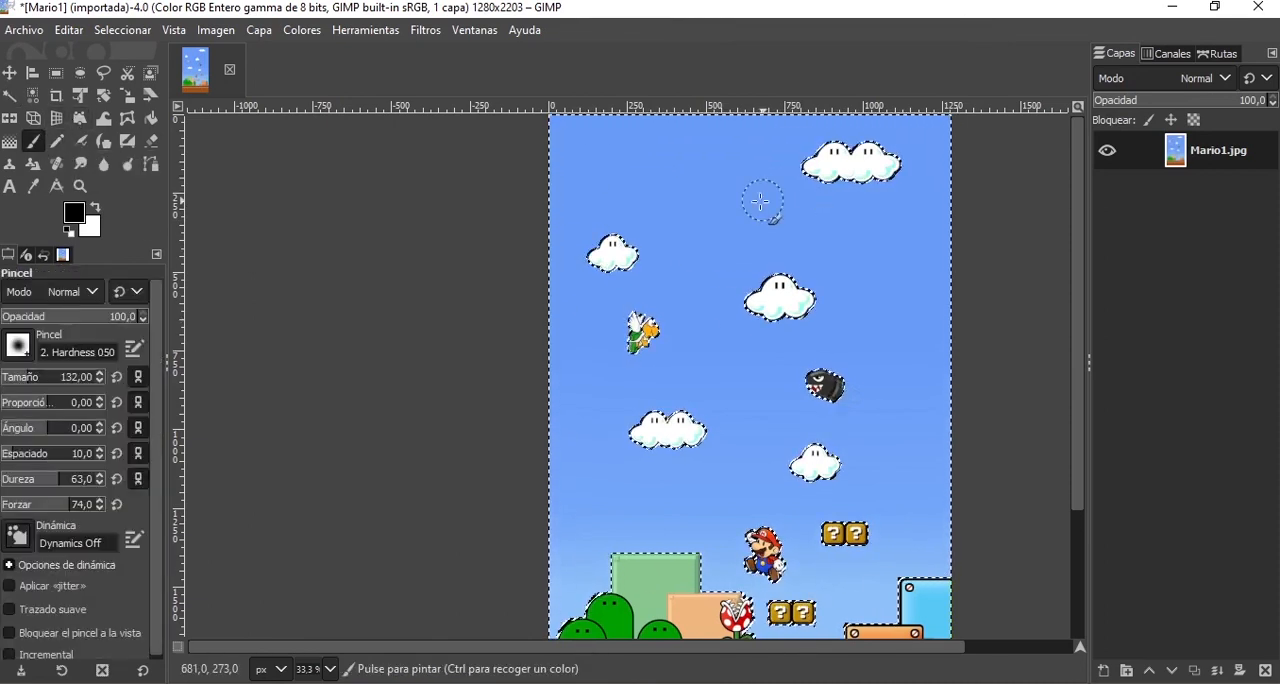
left_click_drag(852, 135, 797, 207)
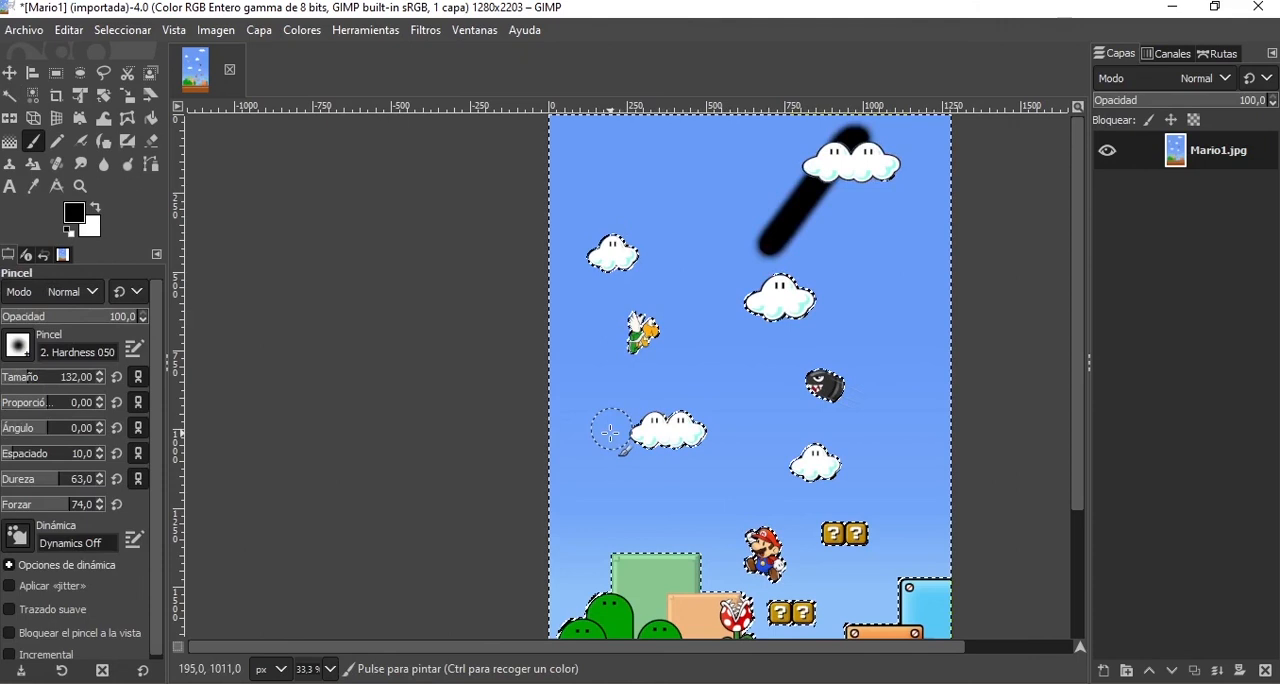
left_click_drag(611, 433, 621, 196)
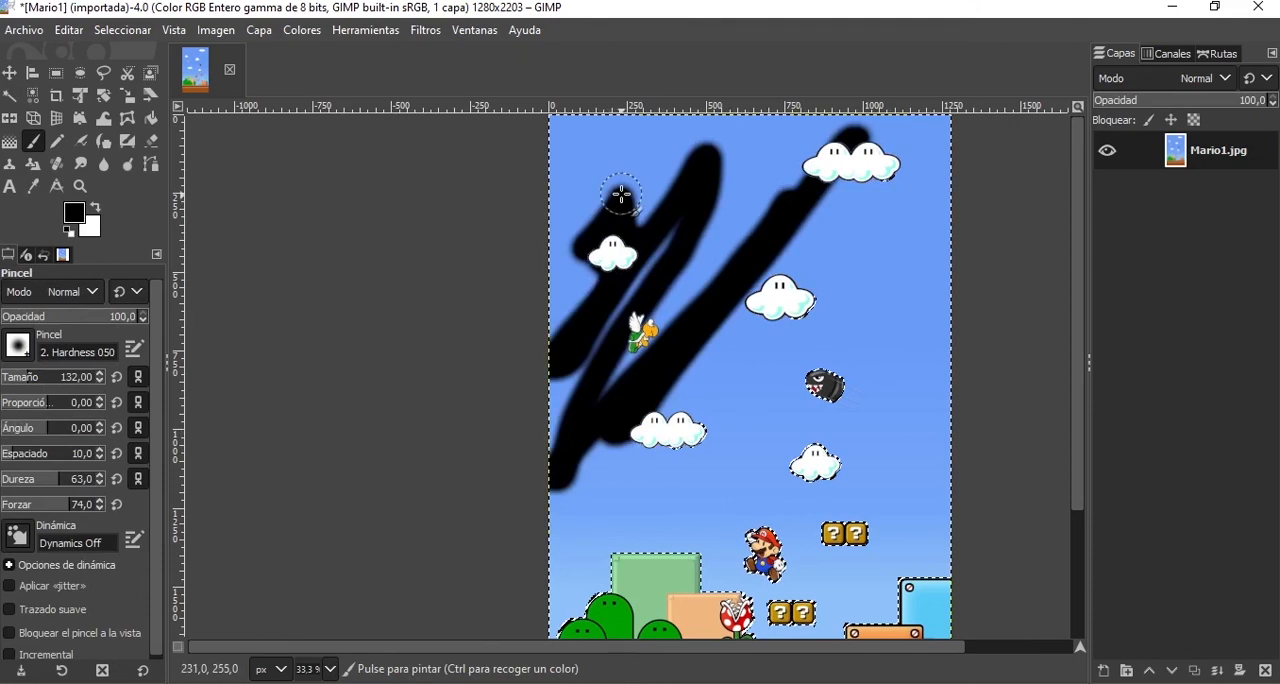
mouse_move(621, 196)
left_mouse_down()
mouse_move(711, 523)
mouse_move(749, 505)
left_mouse_up()
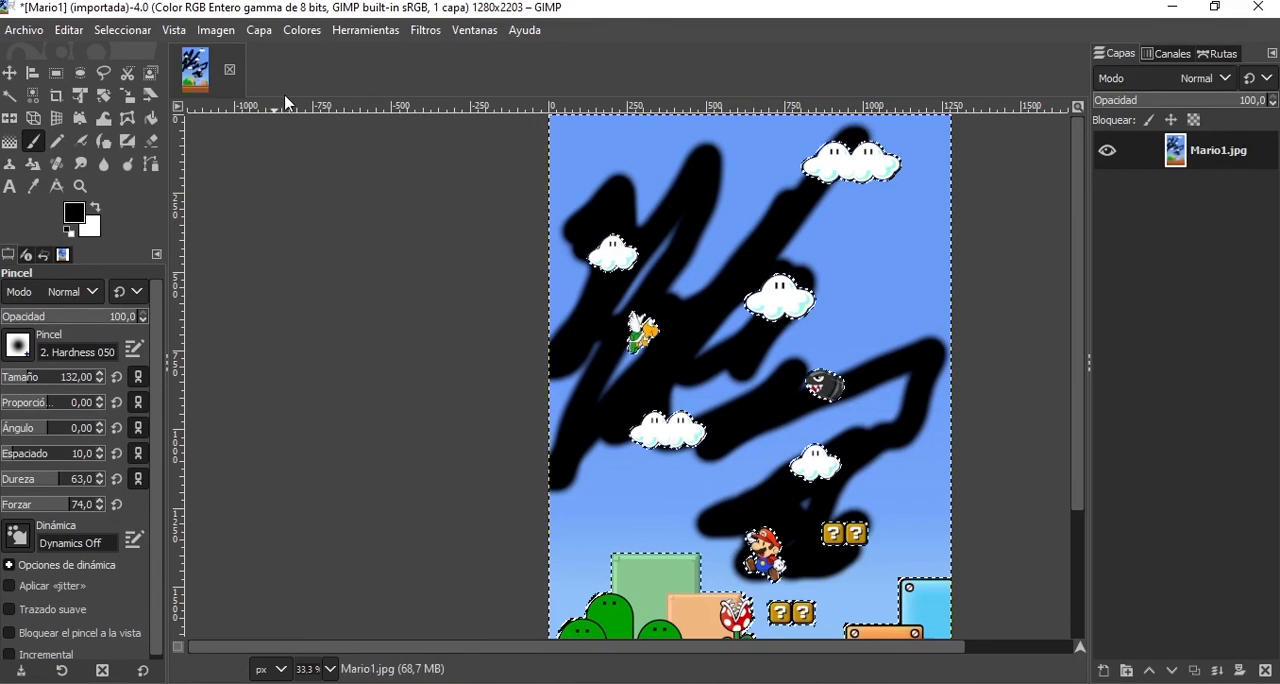
key("ctrl+z")
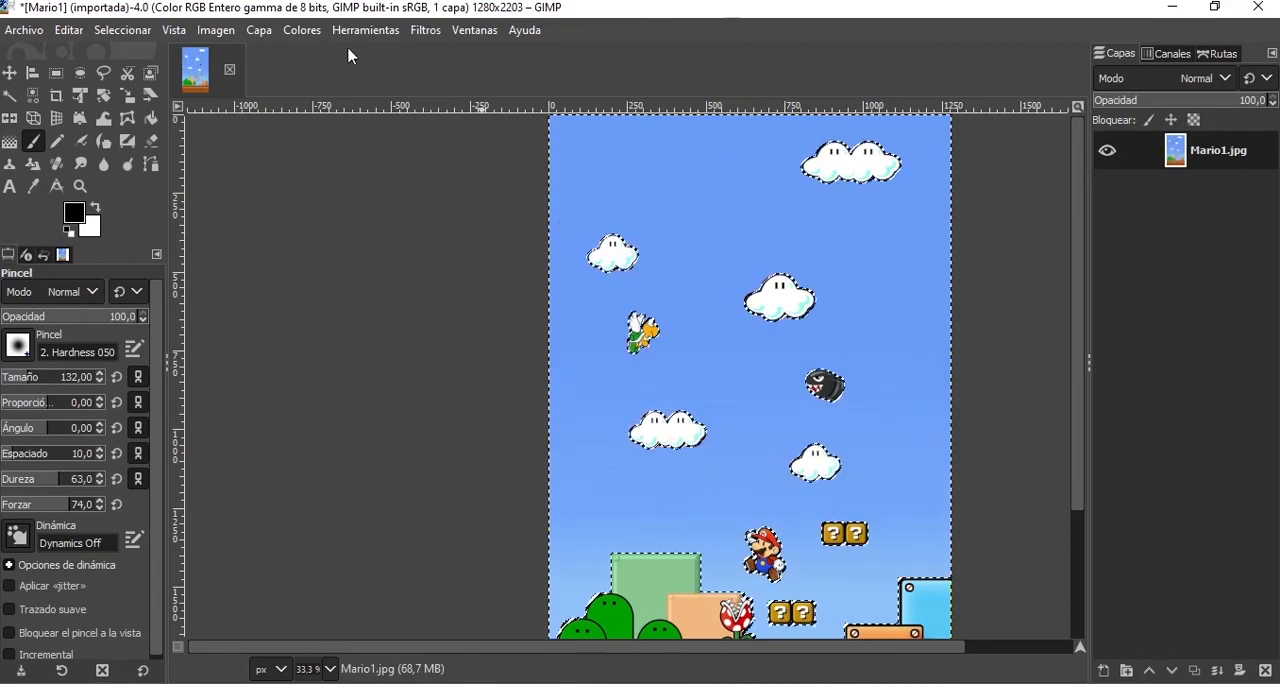
Invert the selection and paint the clouds, the winged turtle and the bullet black with the Paintbrush.
left_click(122, 30)
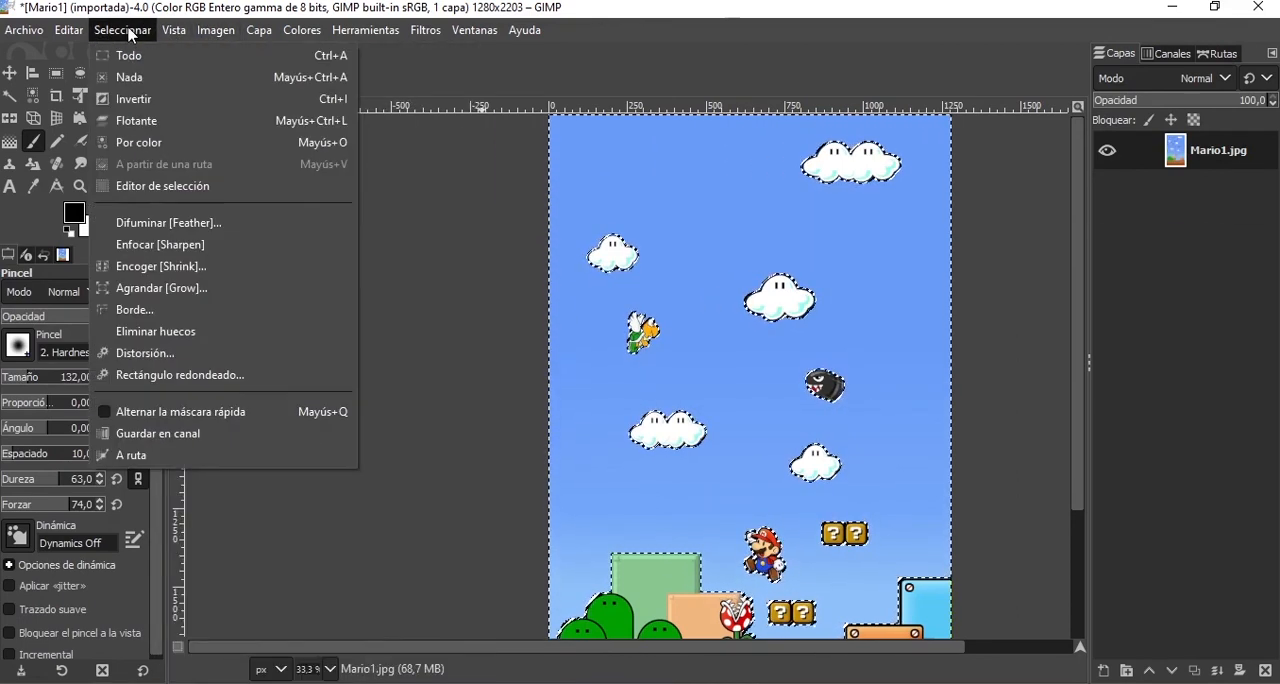
left_click(162, 96)
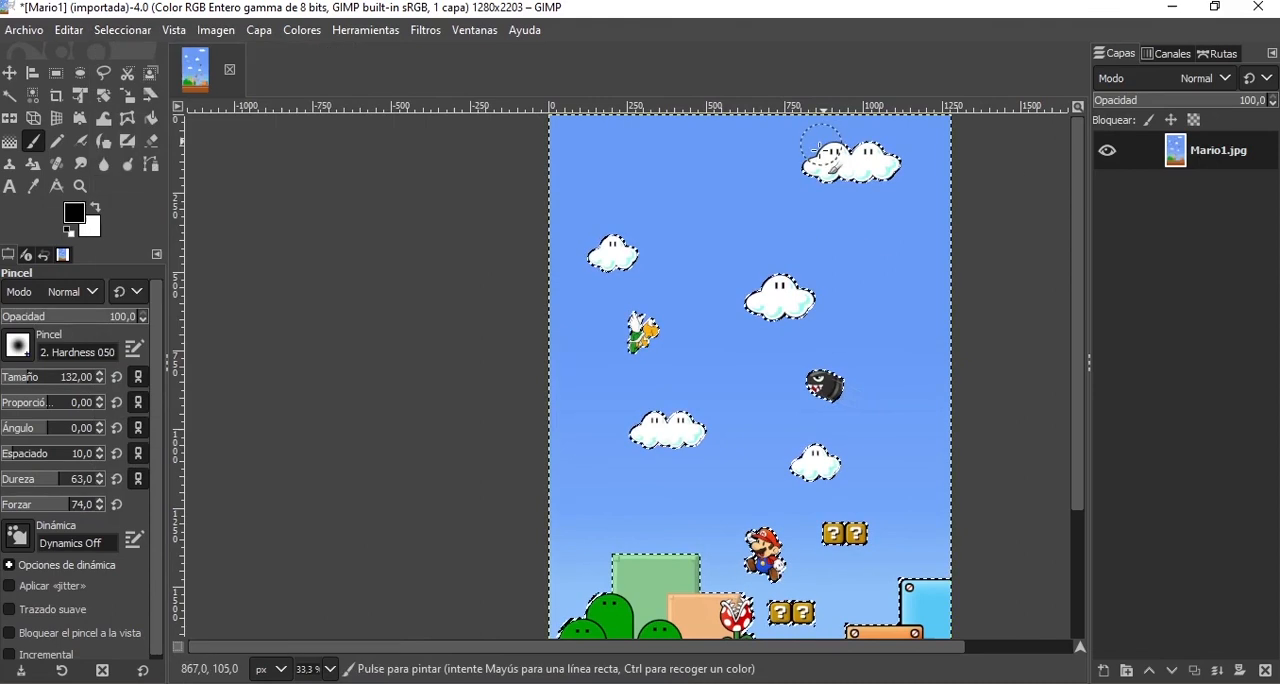
mouse_move(815, 160)
left_mouse_down()
mouse_move(842, 131)
mouse_move(818, 187)
mouse_move(867, 125)
mouse_move(830, 177)
mouse_move(897, 166)
left_mouse_up()
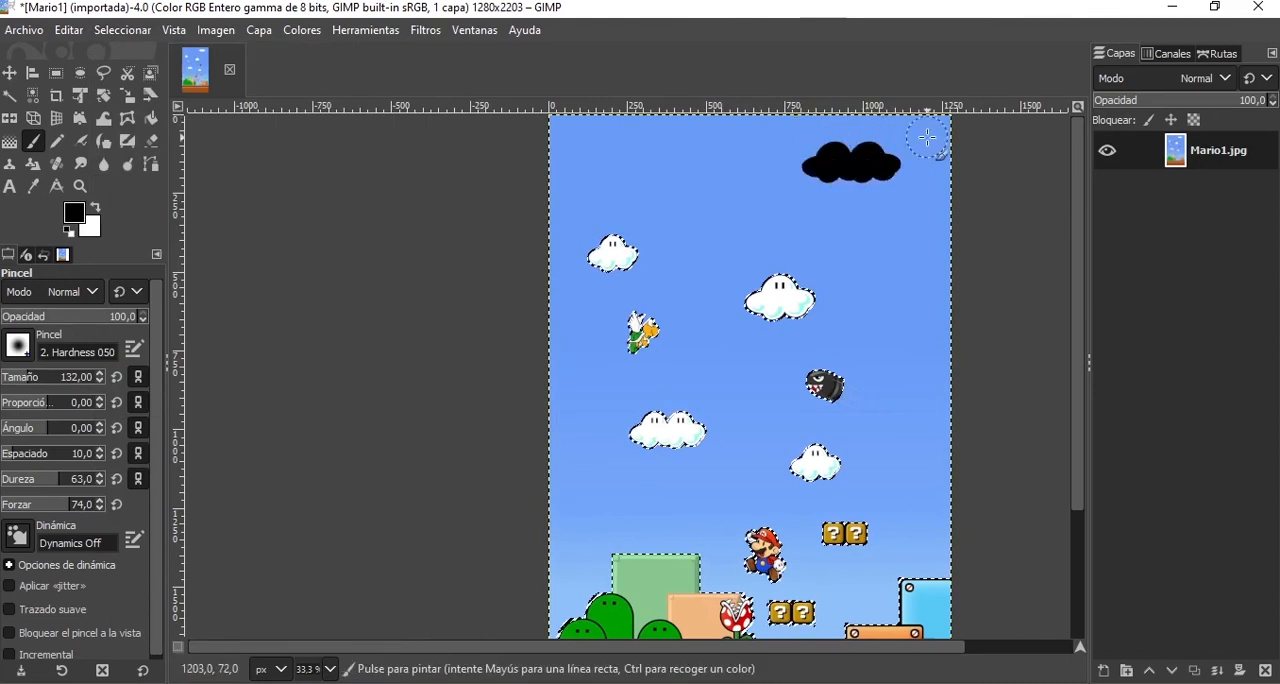
mouse_move(800, 290)
left_mouse_down()
mouse_move(755, 302)
mouse_move(760, 336)
left_mouse_up()
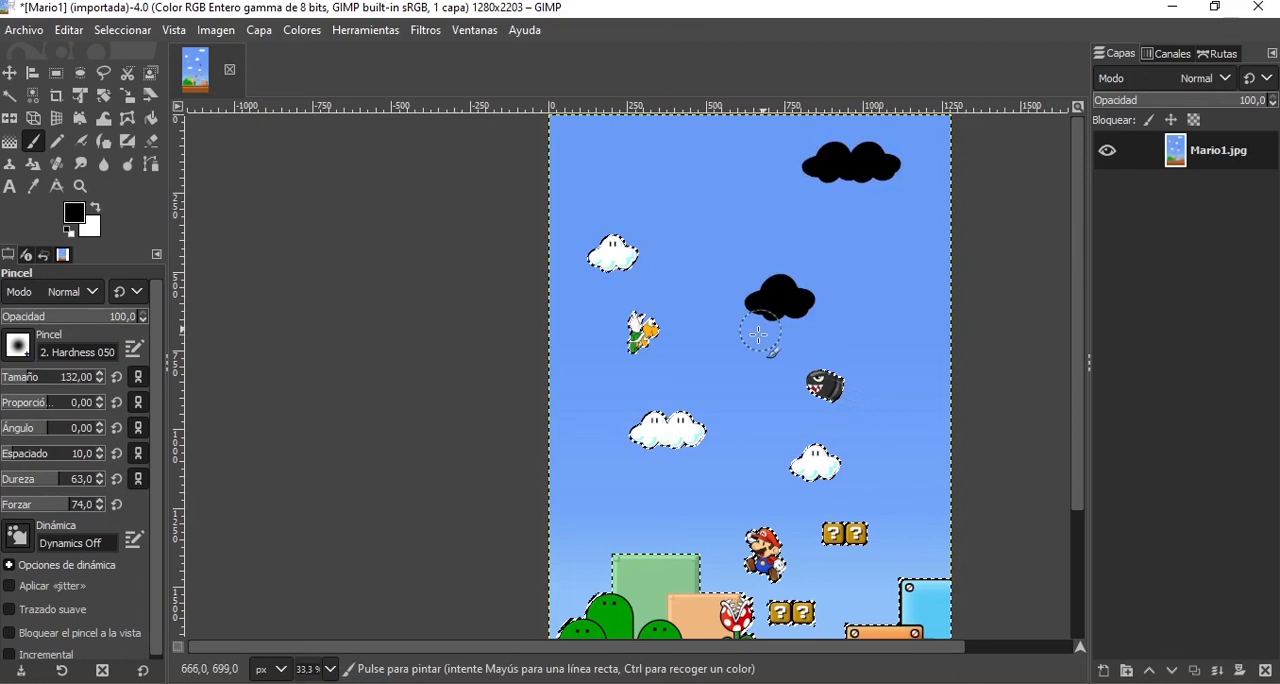
left_click_drag(617, 252, 610, 258)
left_click_drag(638, 320, 645, 342)
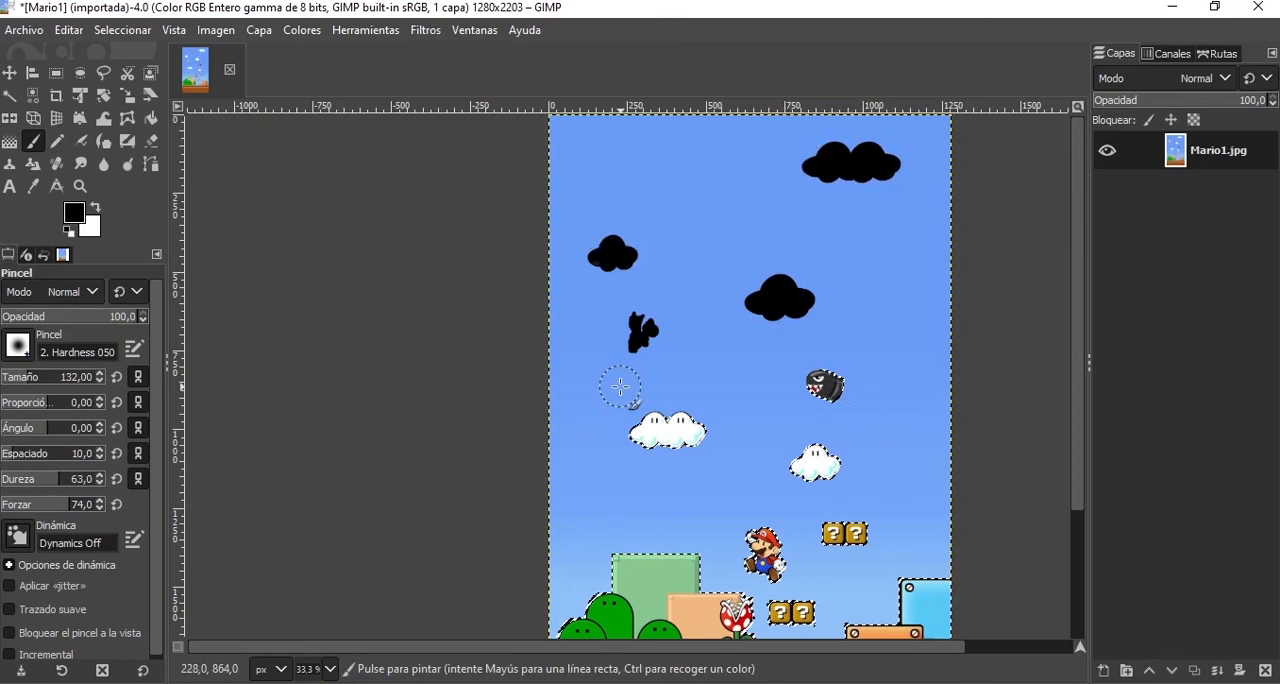
left_click_drag(660, 428, 866, 380)
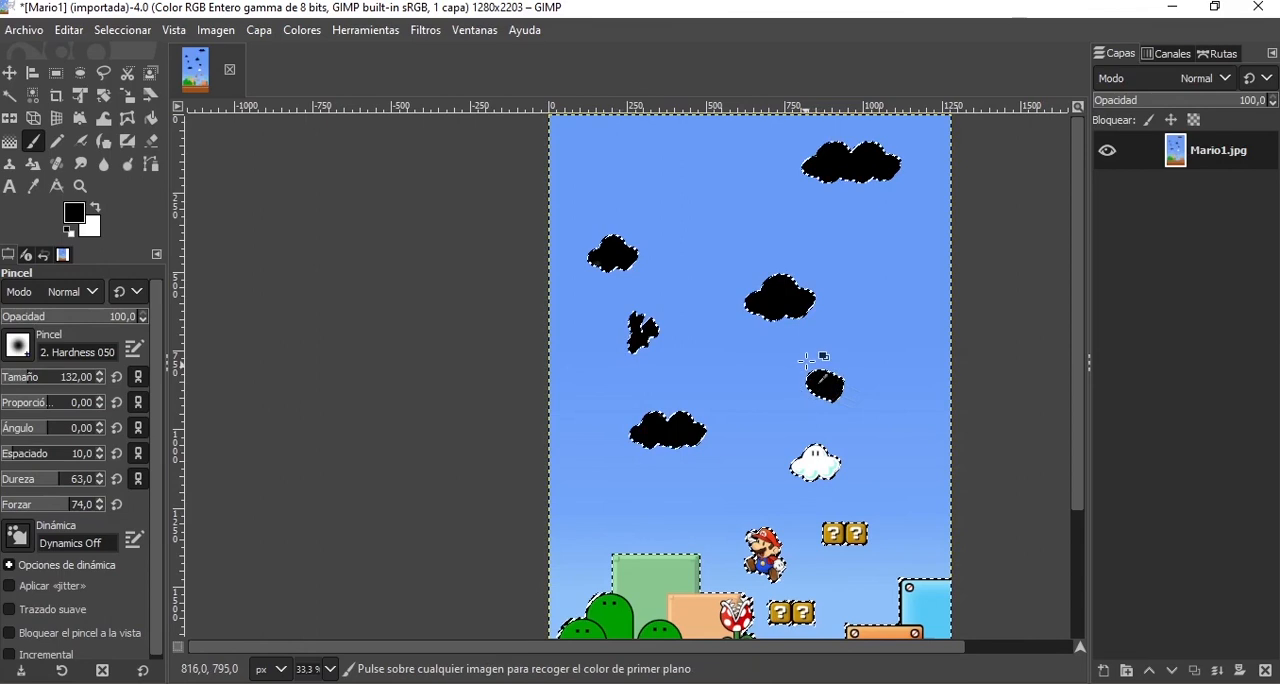
Undo the black strokes on the clouds, the winged turtle and the bullet.
key("ctrl+z")
key("ctrl+z")
key("ctrl+z")
key("ctrl+z")
key("ctrl+z")
key("ctrl+z")
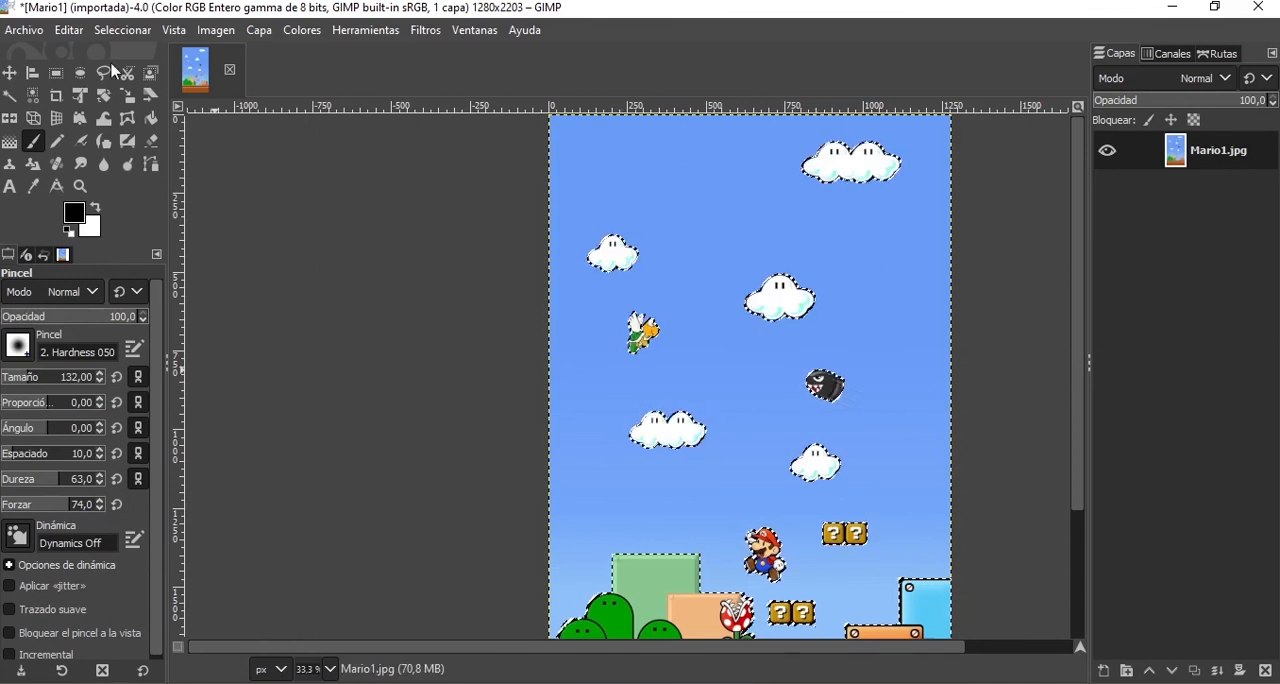
Switch to Select by Color, clear the current selection and select the blue sky colour across the image.
left_click(11, 100)
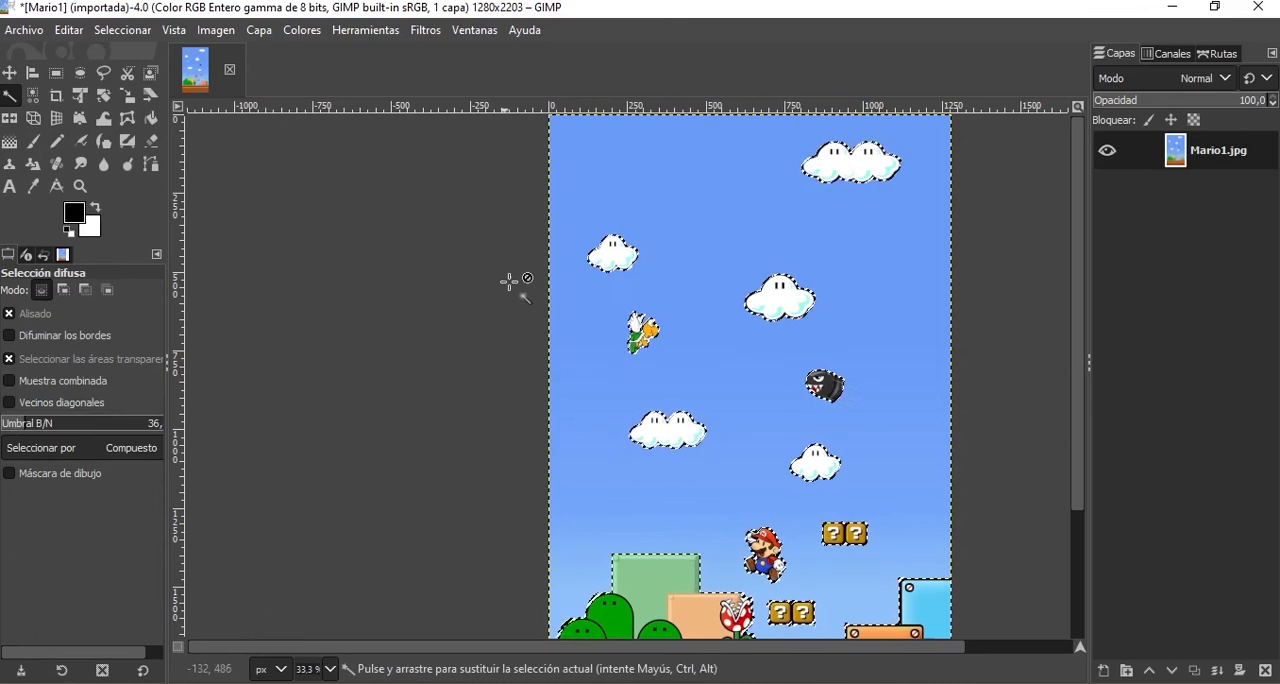
scroll(716, 438, "down", 3)
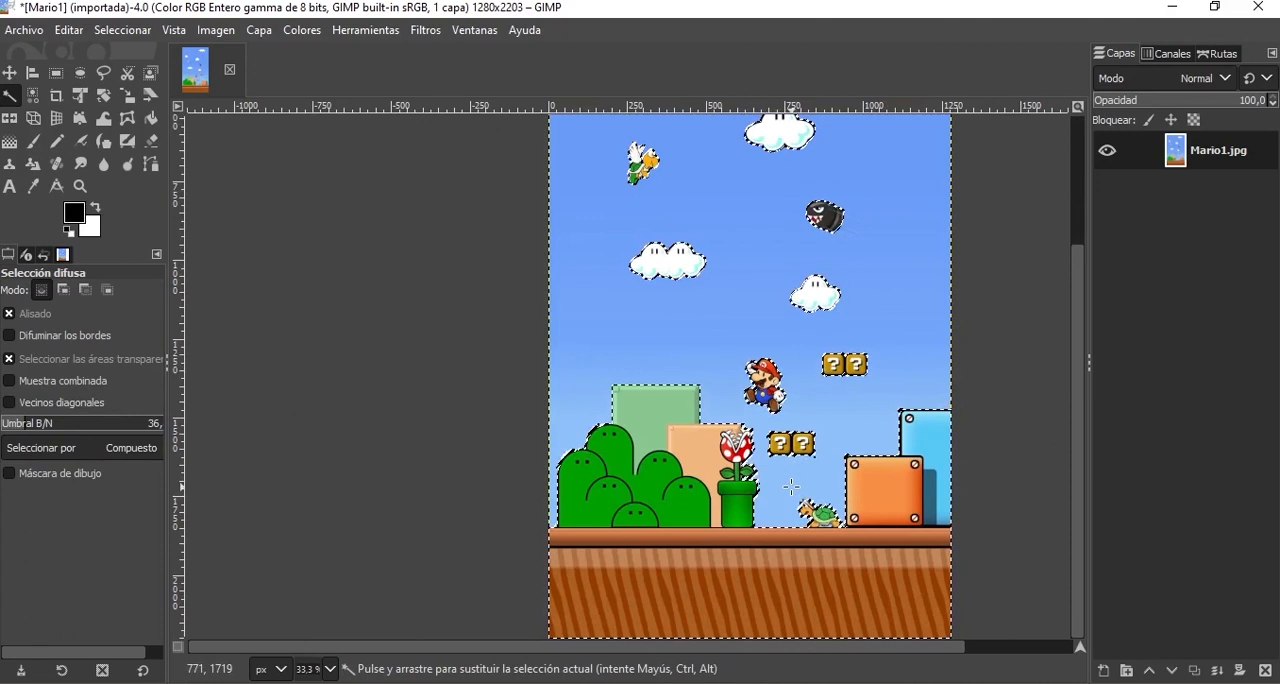
left_click(36, 98)
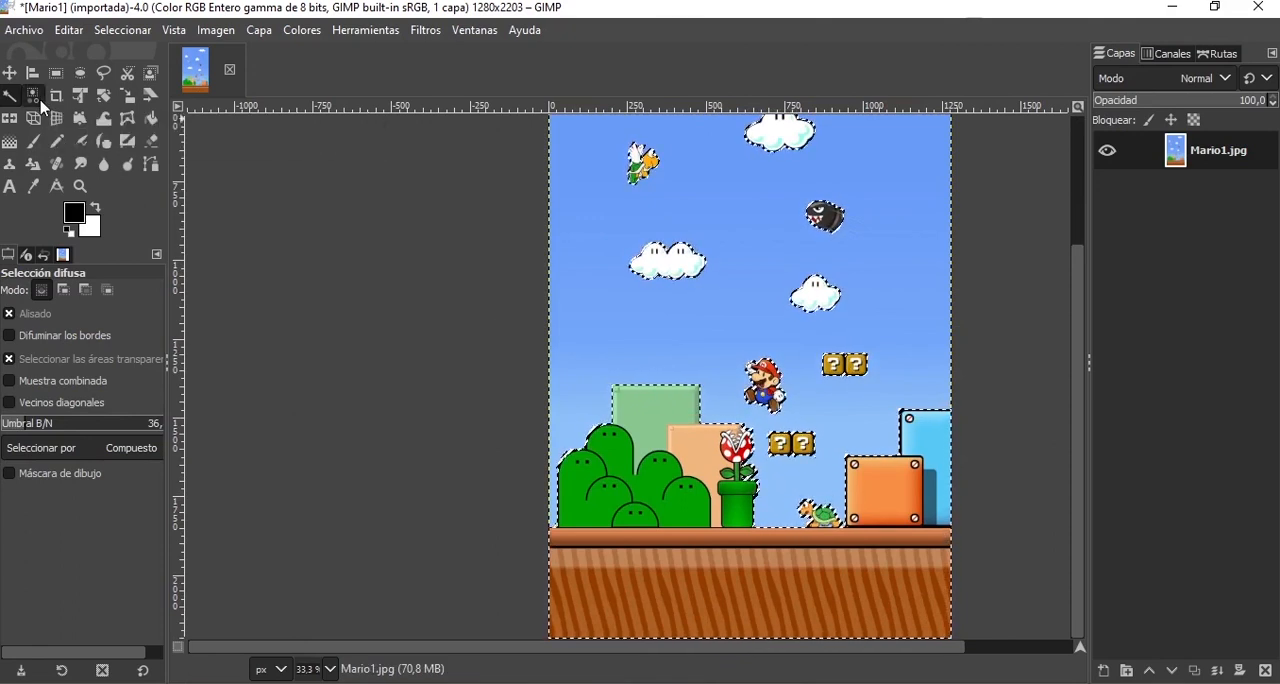
key("ctrl+shift")
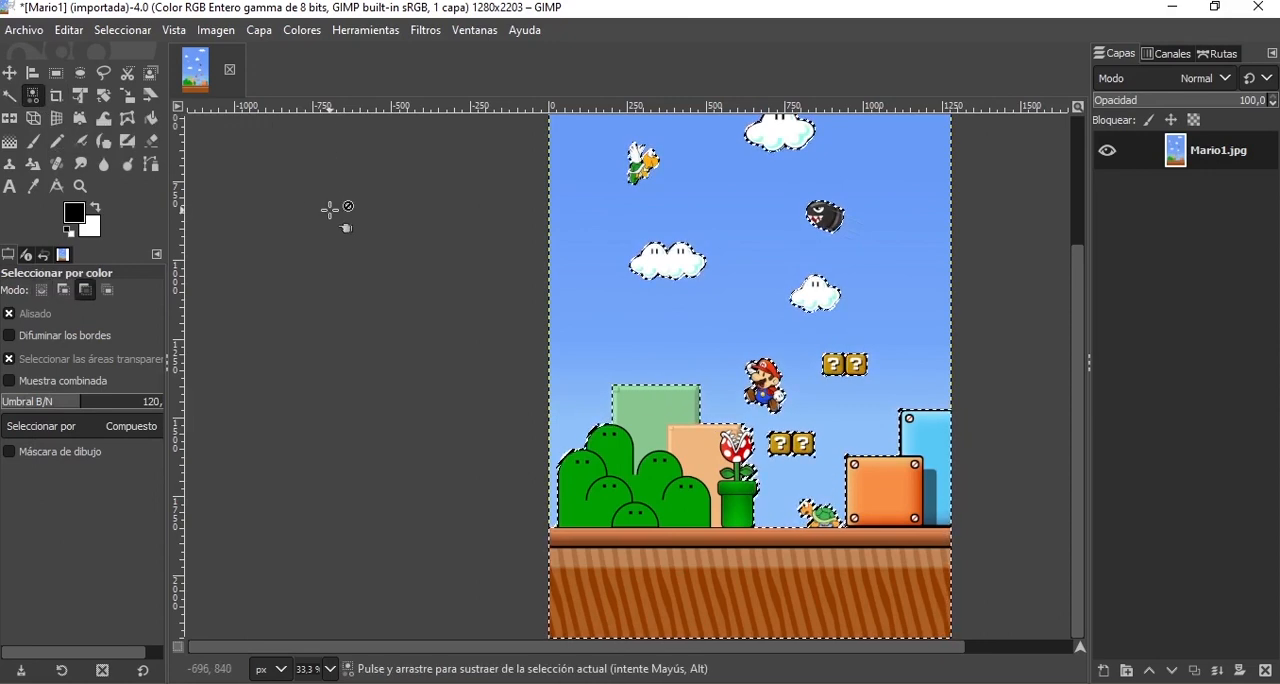
key("ctrl+shift+a")
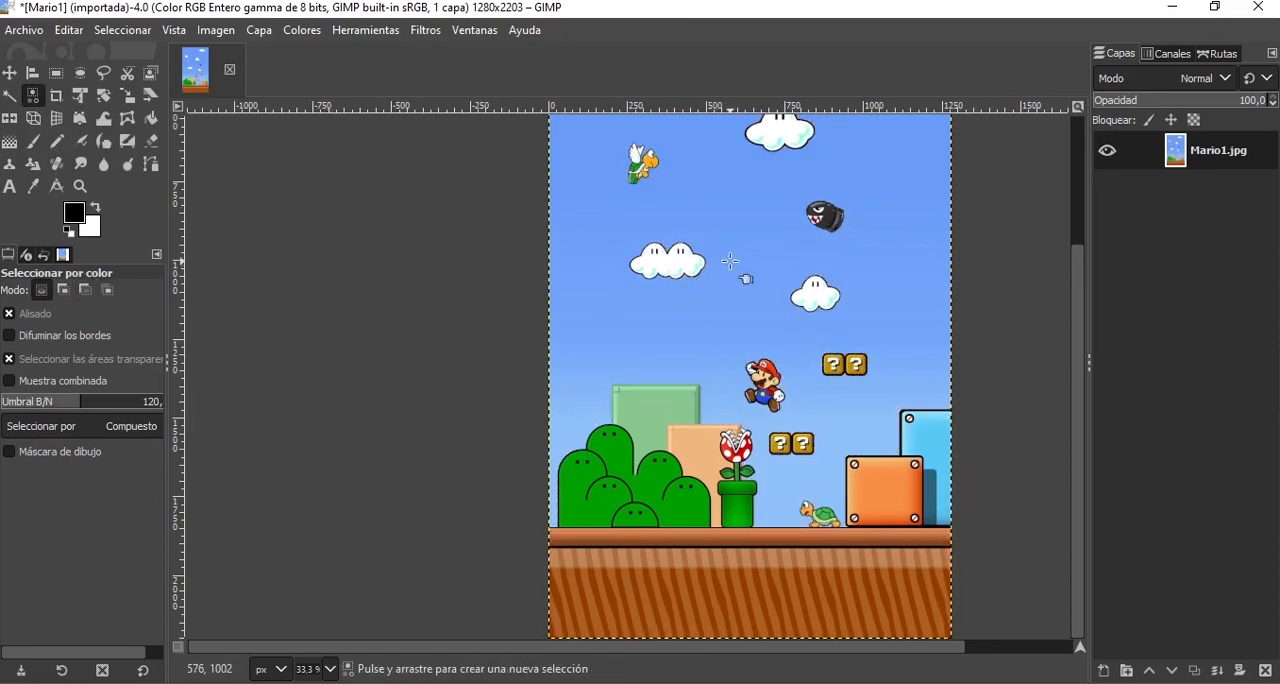
scroll(730, 261, "up", 3)
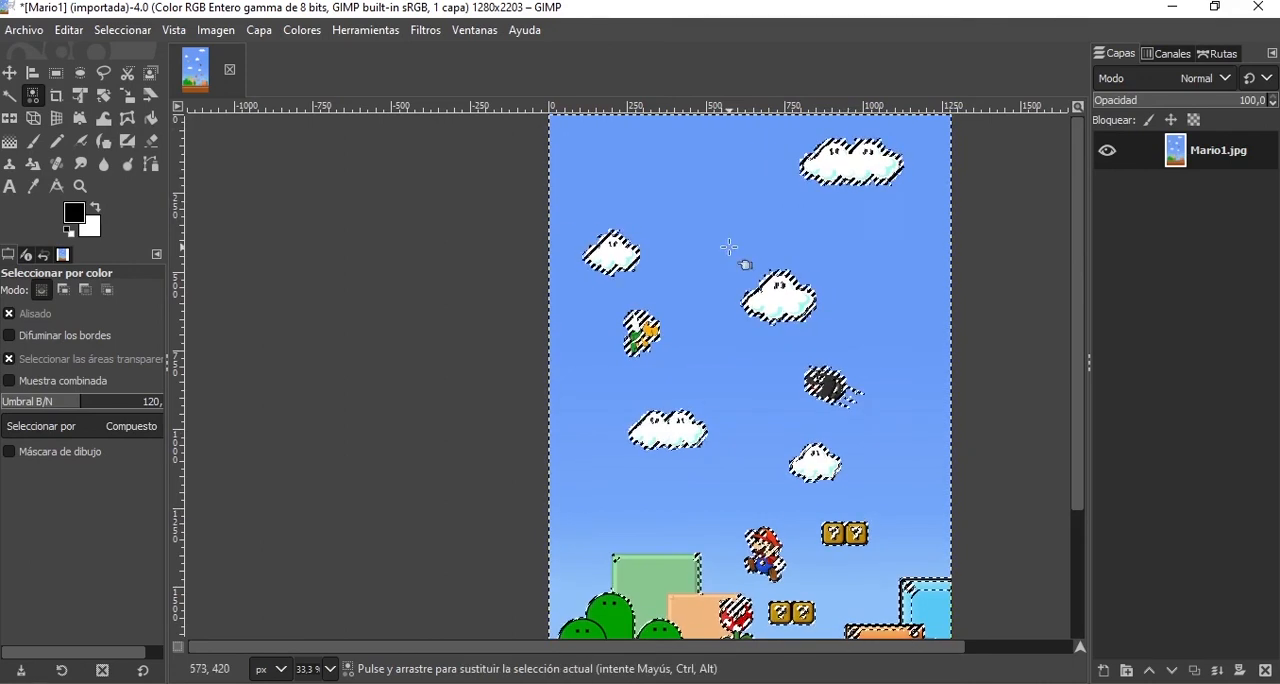
scroll(730, 247, "down", 3)
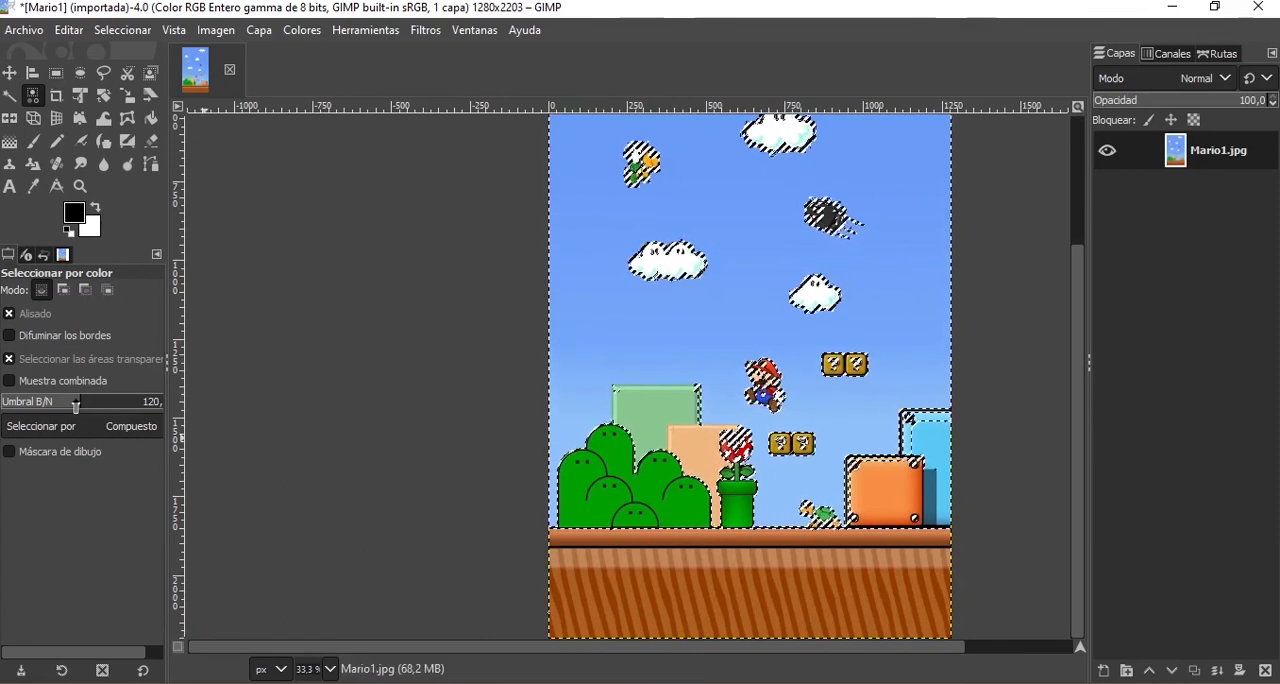
Reset the Select by Color options and select the white areas of the whole image by sampling a cloud.
left_click(140, 671)
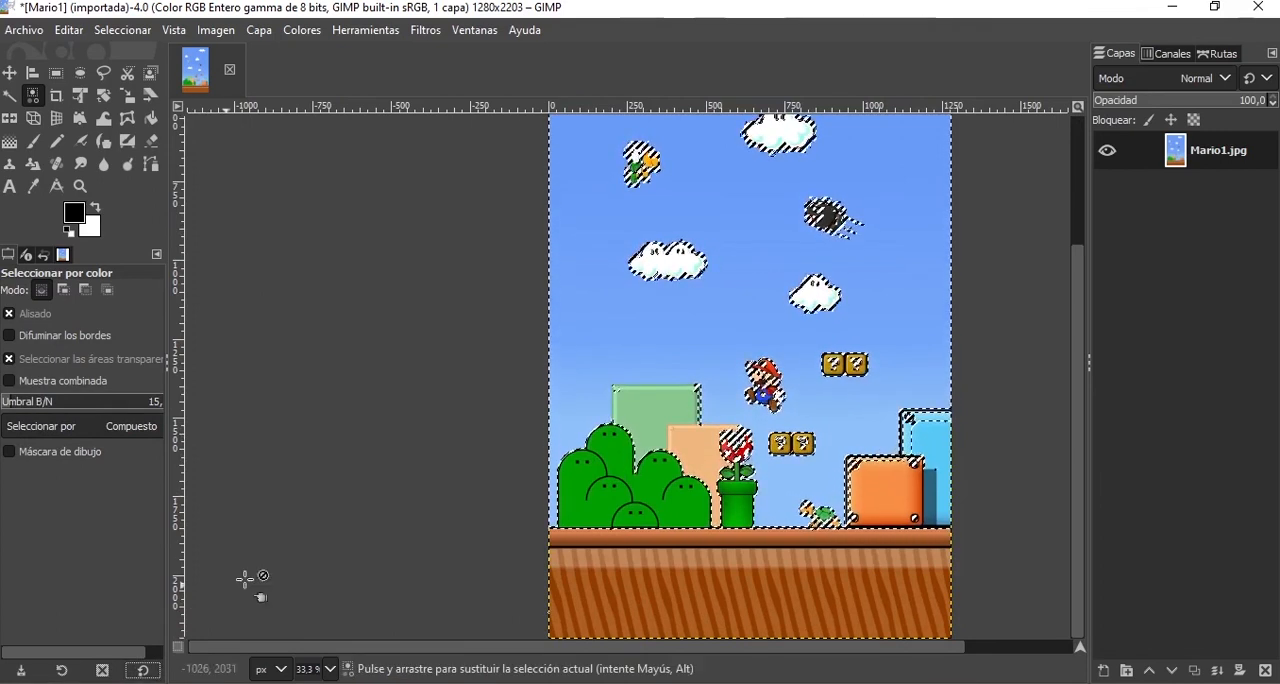
key("ctrl+shift+a")
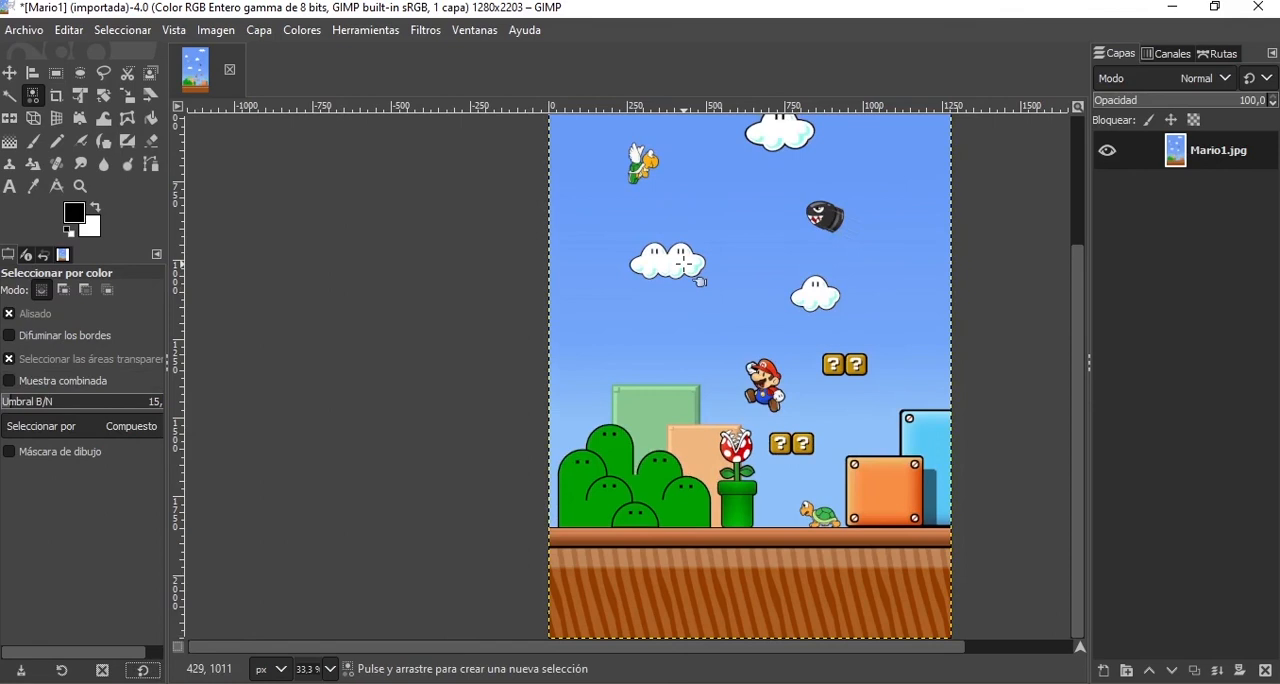
left_click(676, 262)
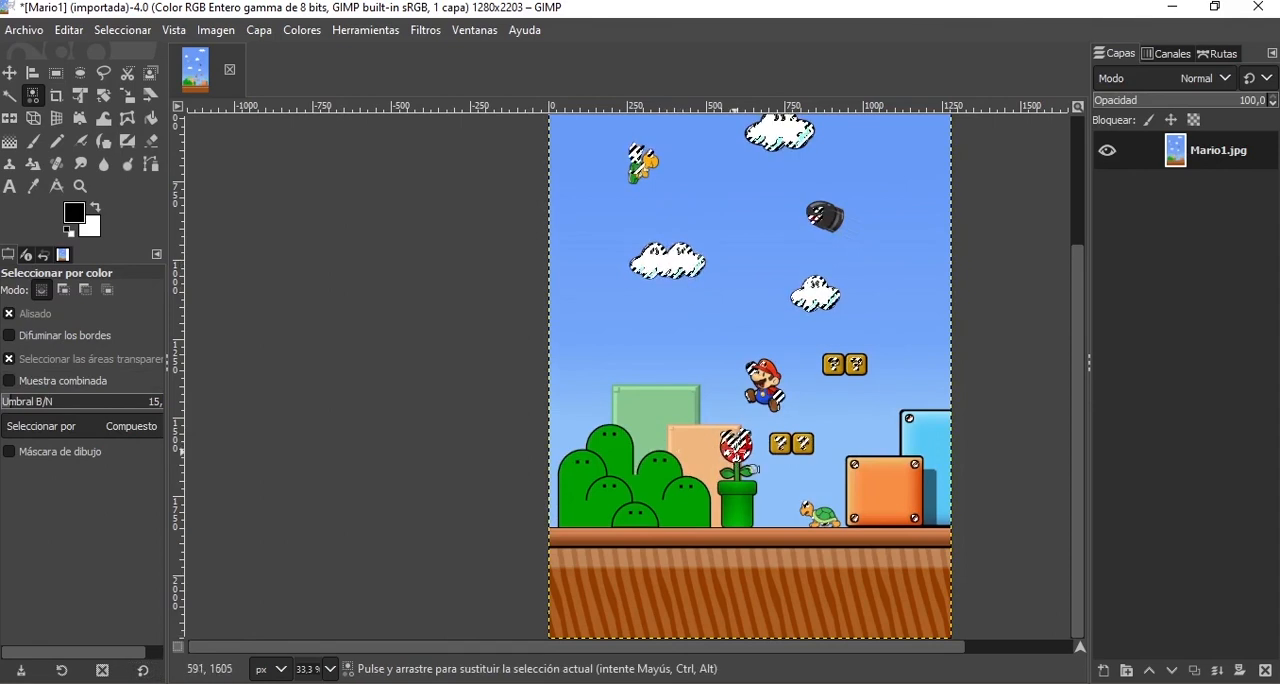
scroll(720, 440, "up", 3)
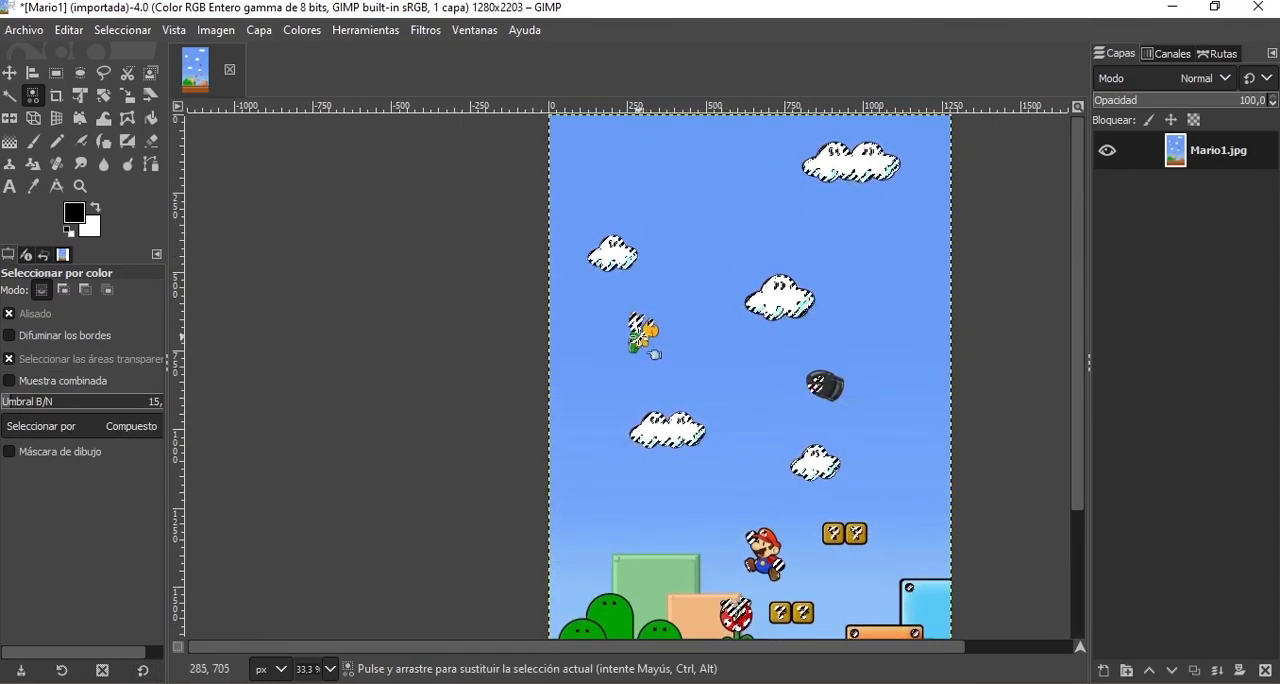
scroll(642, 336, "up", 5)
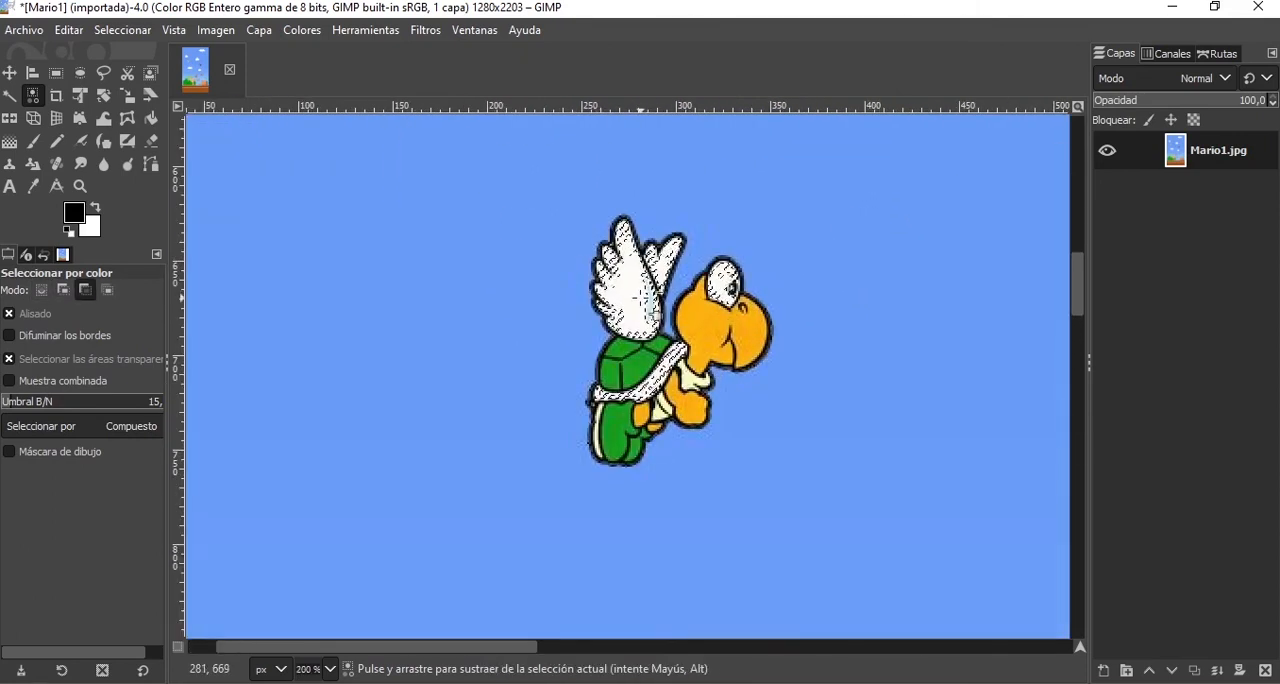
scroll(650, 305, "down", 5)
scroll(789, 315, "up", 1)
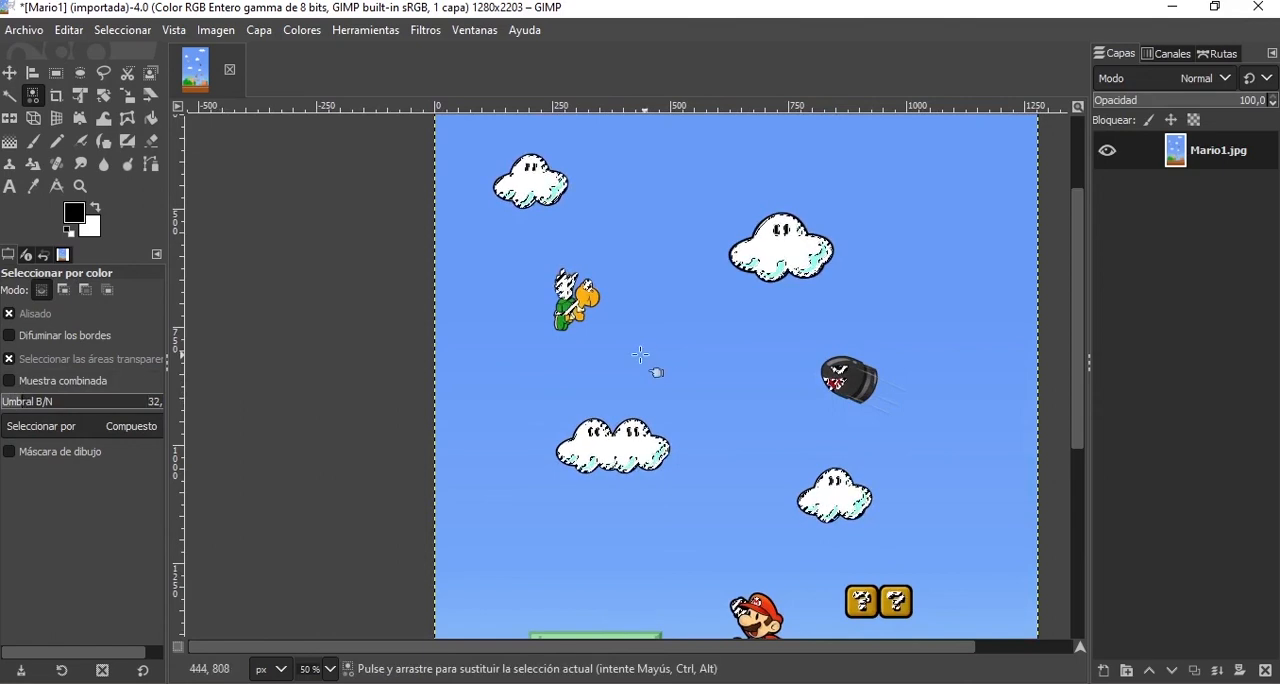
Examine which white areas of the image are selected, from the clouds down to the characters and question blocks.
scroll(782, 425, "down", 5)
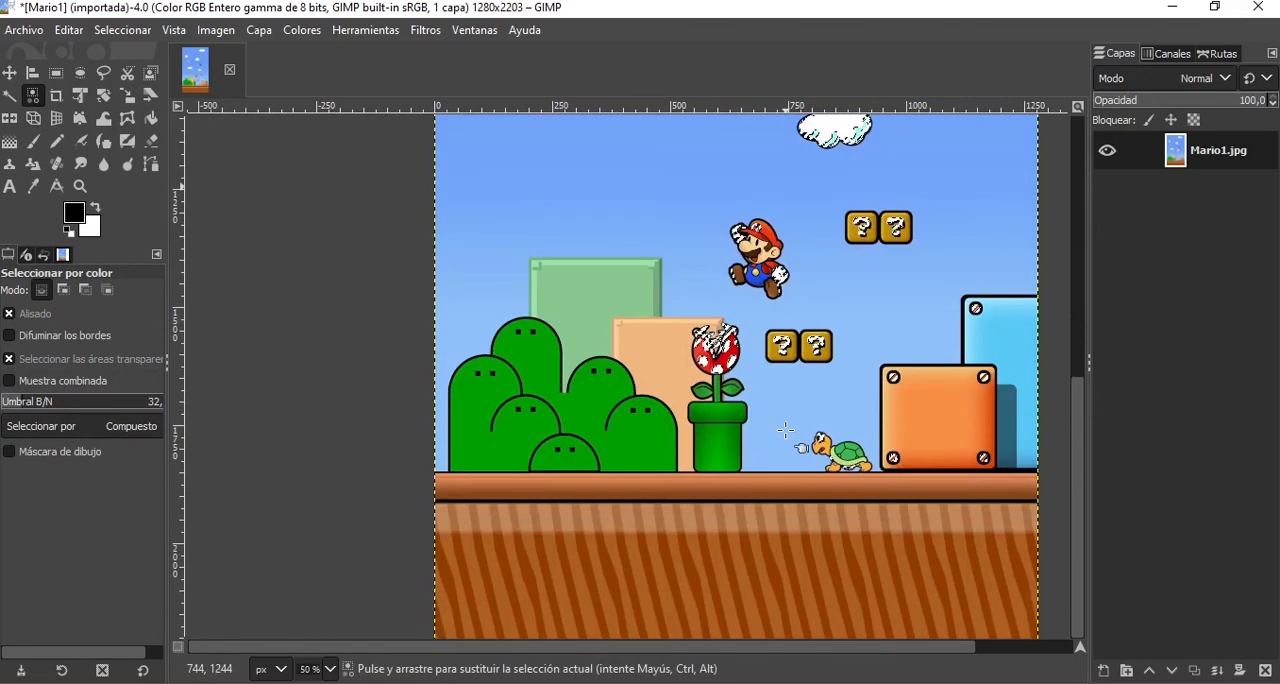
scroll(786, 430, "up", 7)
scroll(786, 430, "down", 4)
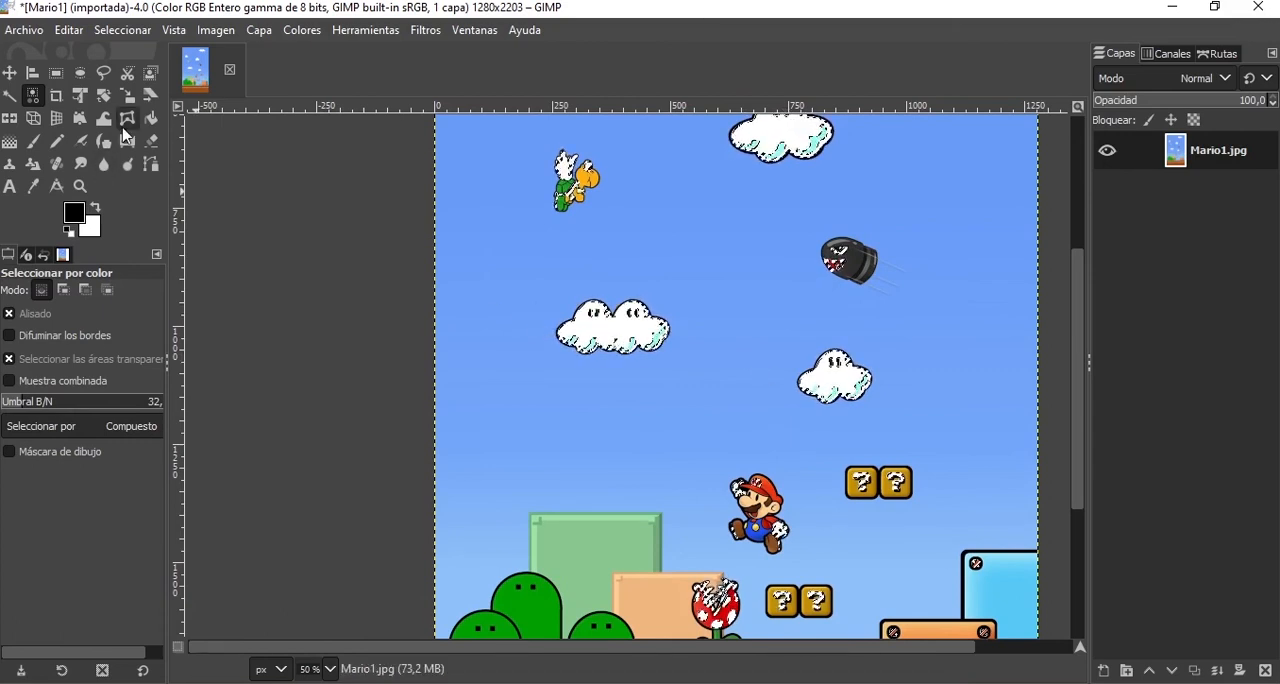
scroll(703, 411, "down", 5)
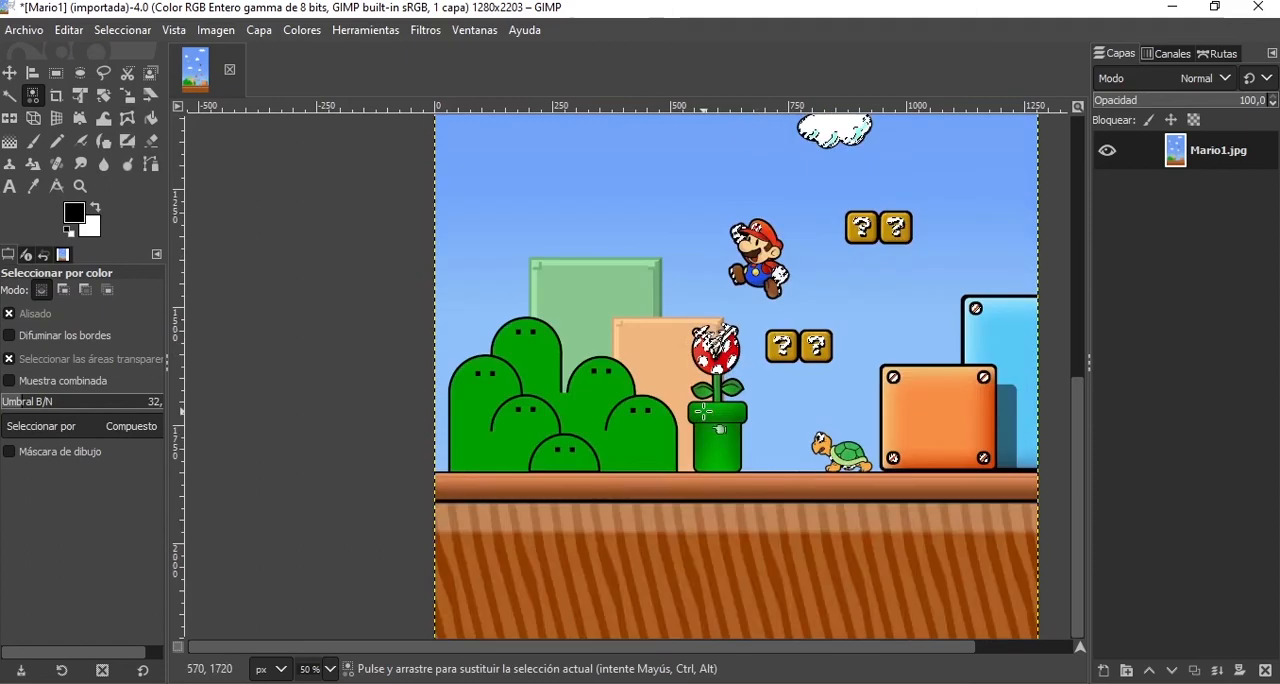
scroll(703, 411, "up", 3)
scroll(718, 260, "down", 3, "ctrl")
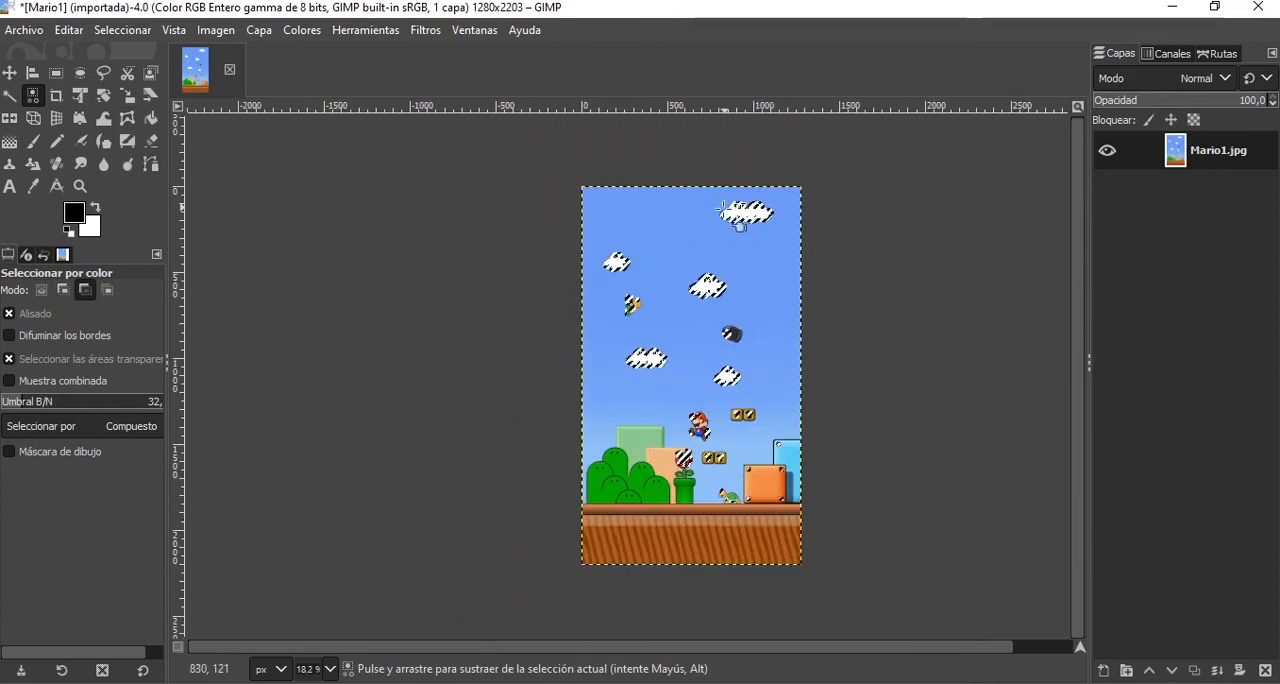
scroll(722, 208, "up", 2, "ctrl")
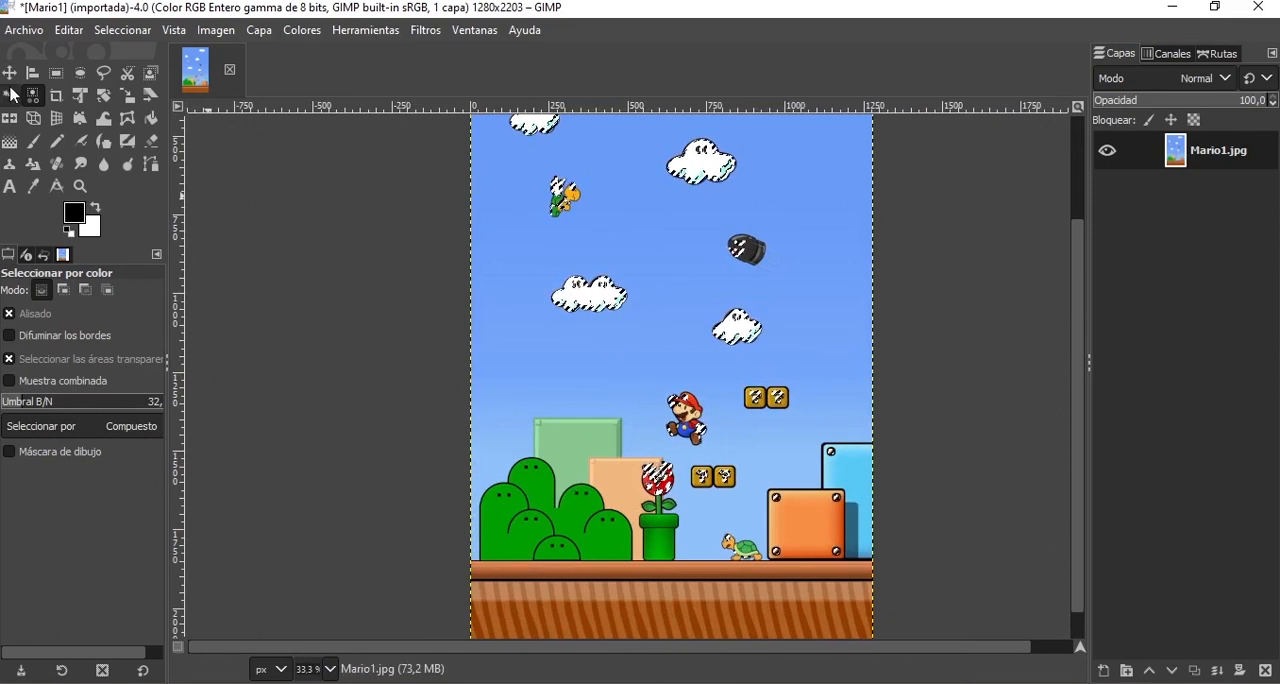
Subtract rectangular areas around Mario, the blocks and the plant, the bullet, and the winged turtle from the white selection.
left_click(56, 73)
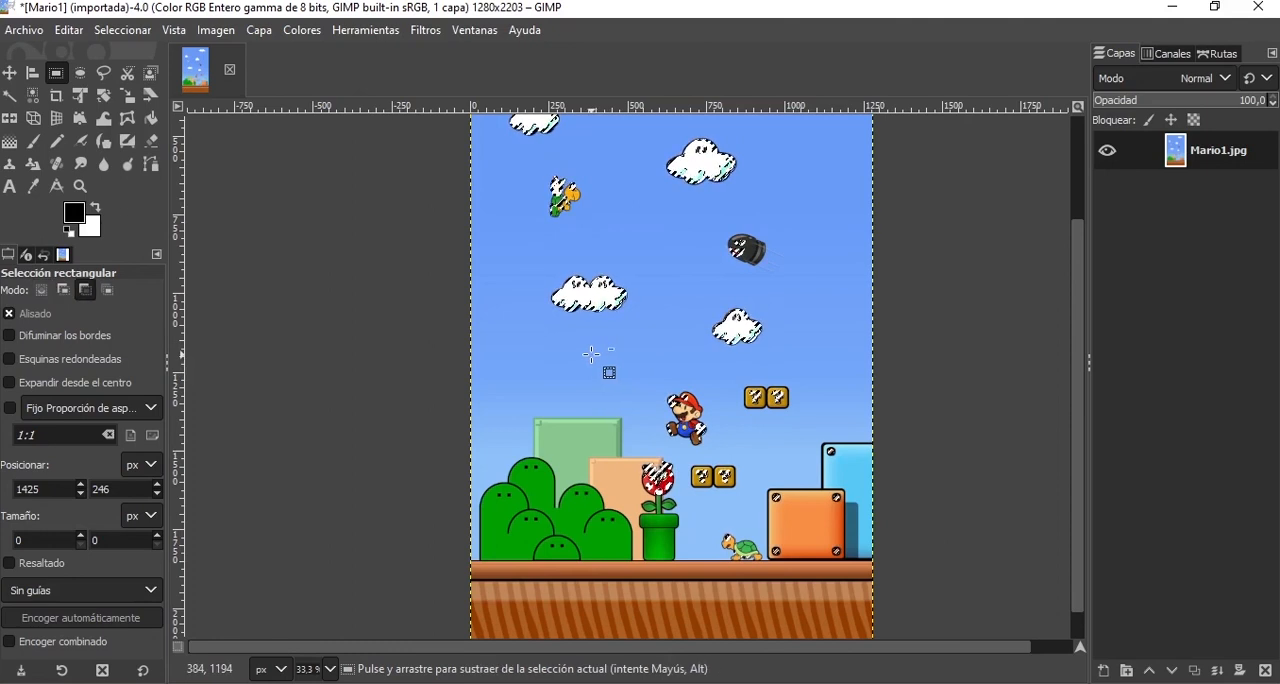
left_click_drag(590, 362, 853, 588)
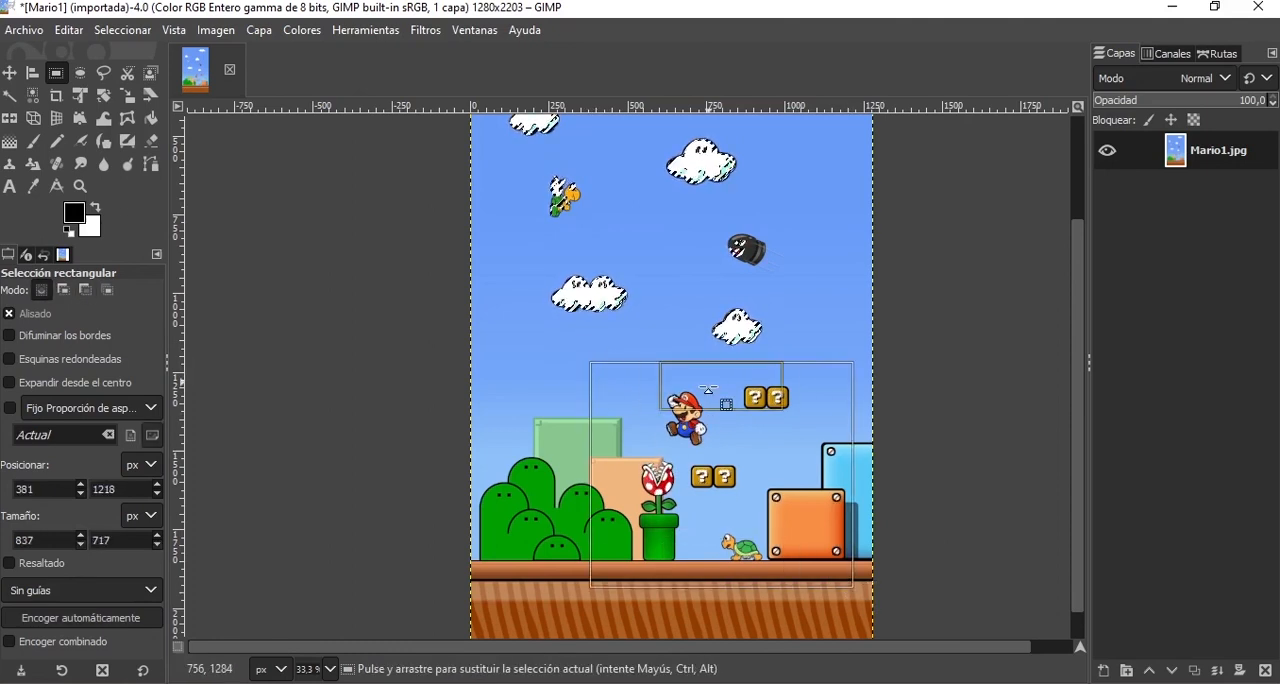
scroll(720, 403, "up", 3)
left_click_drag(820, 337, 724, 397)
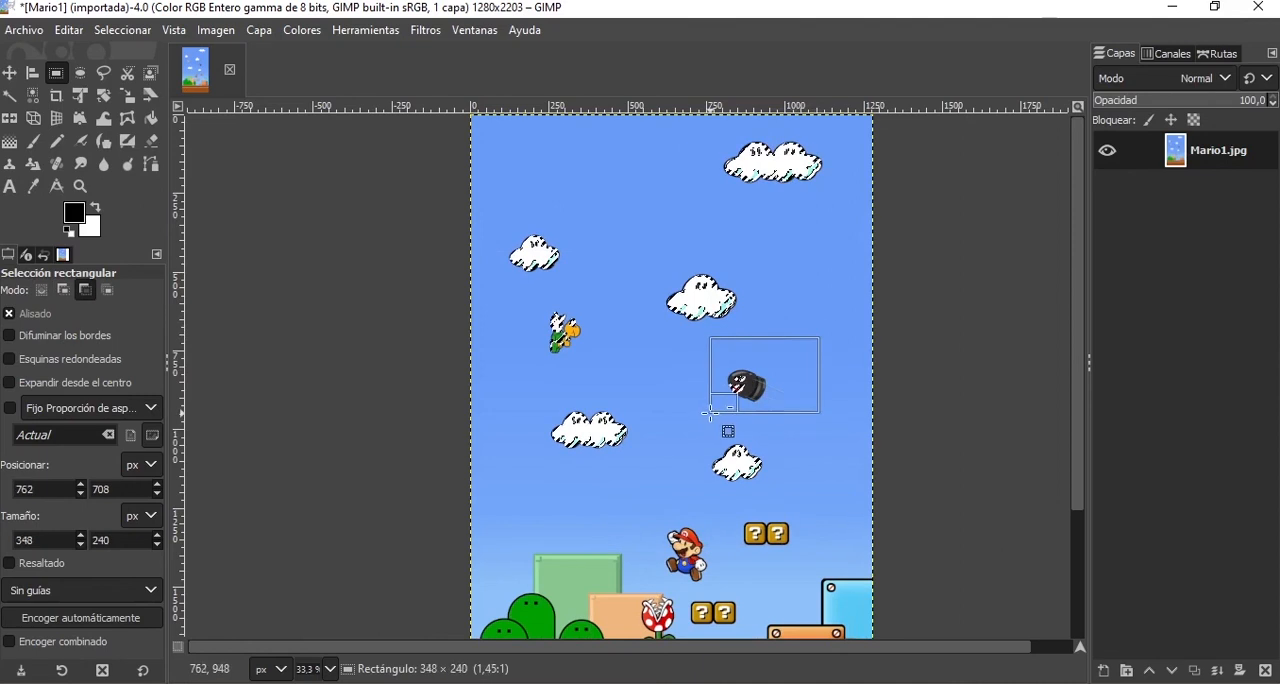
left_click_drag(519, 306, 609, 377)
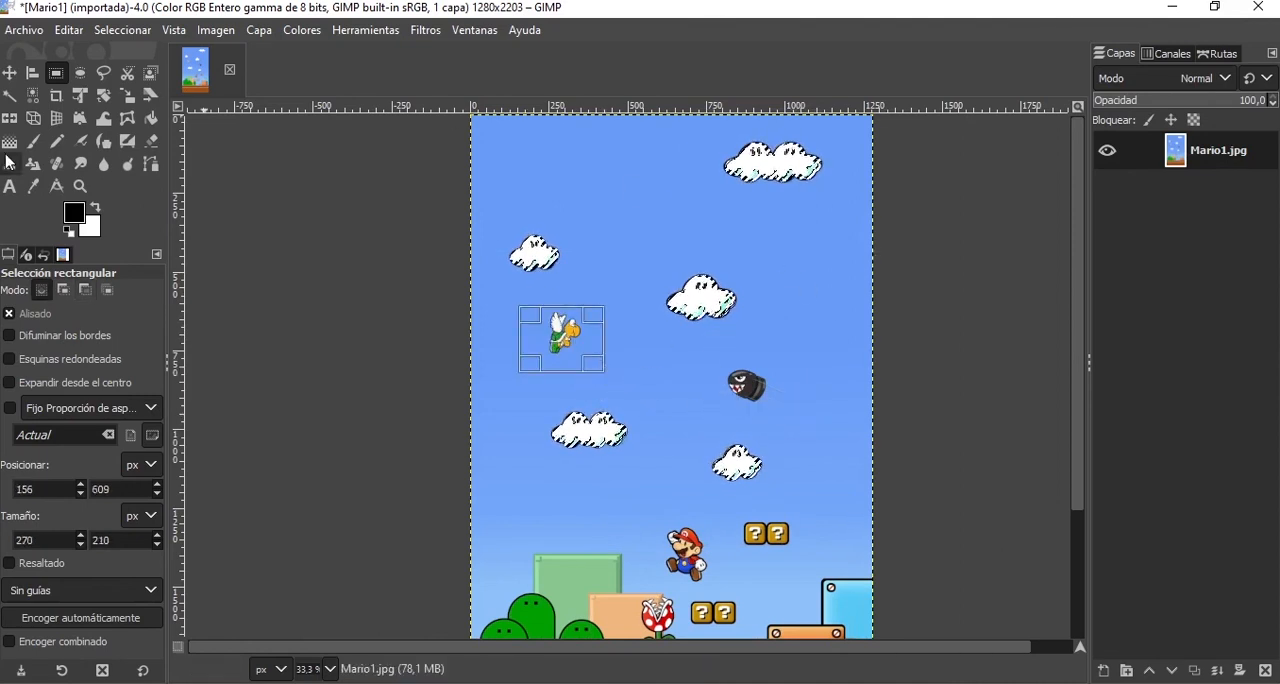
Set the foreground colour to the mid grey 959595.
left_click(96, 209)
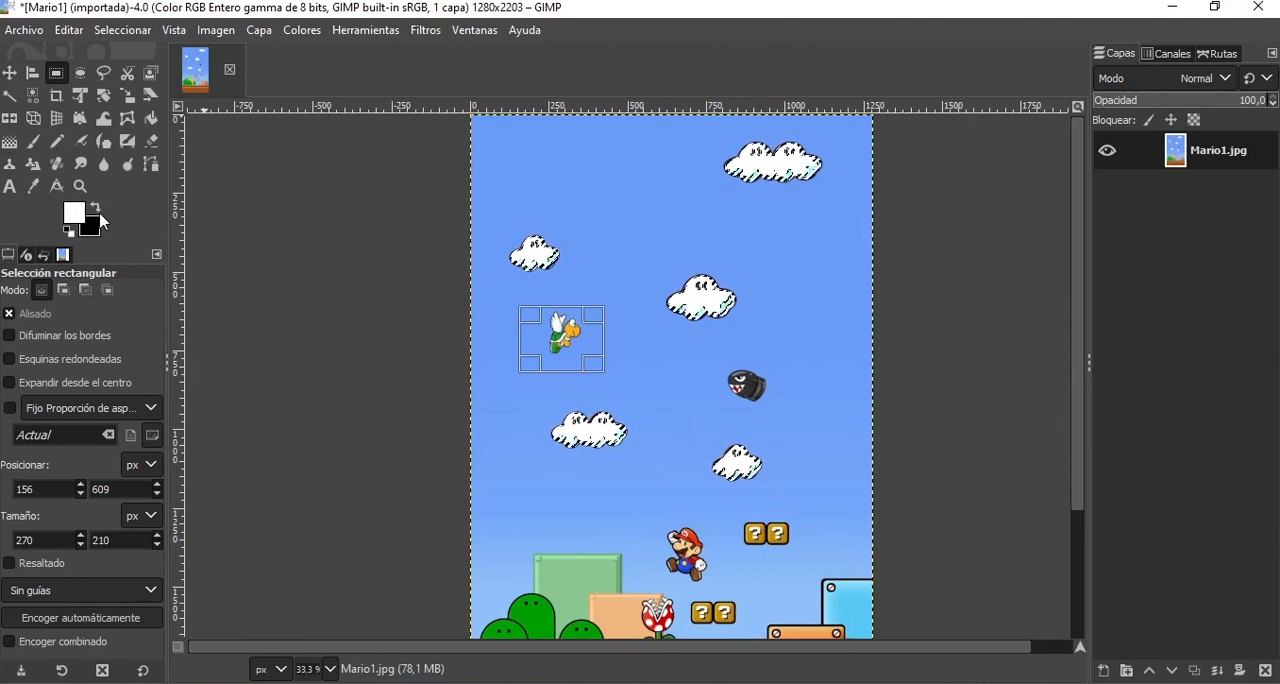
left_click(96, 209)
left_click(76, 218)
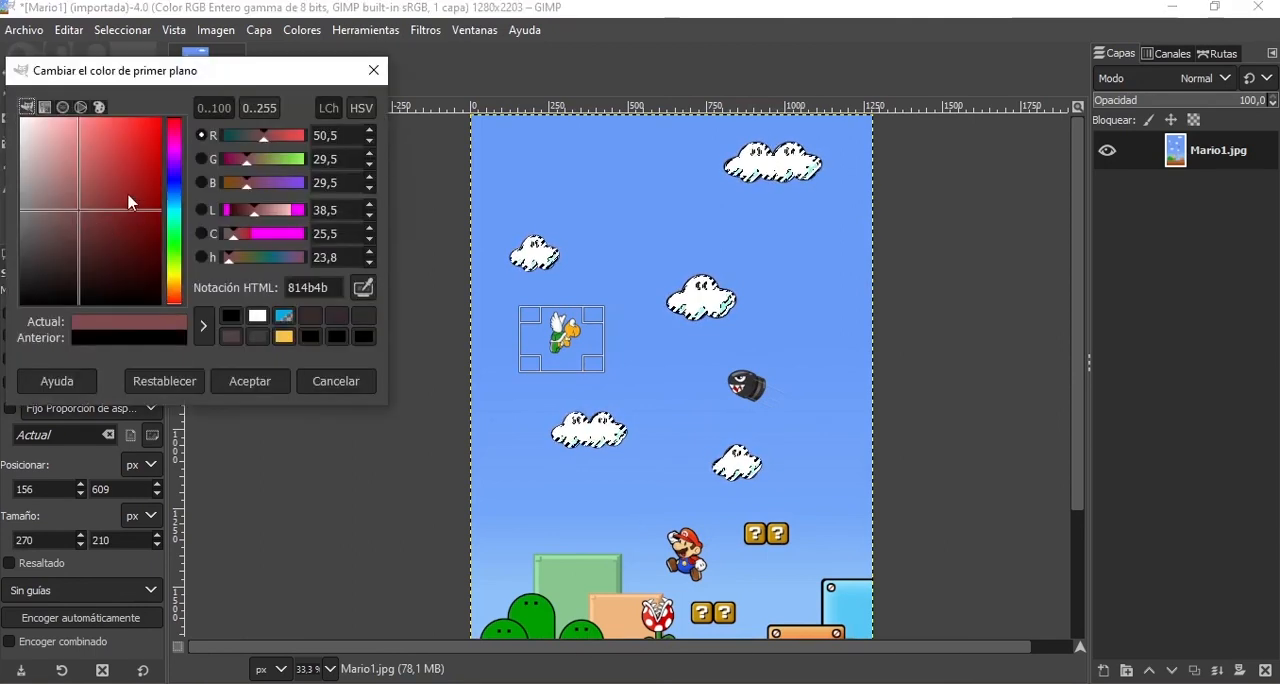
left_click_drag(129, 200, 4, 204)
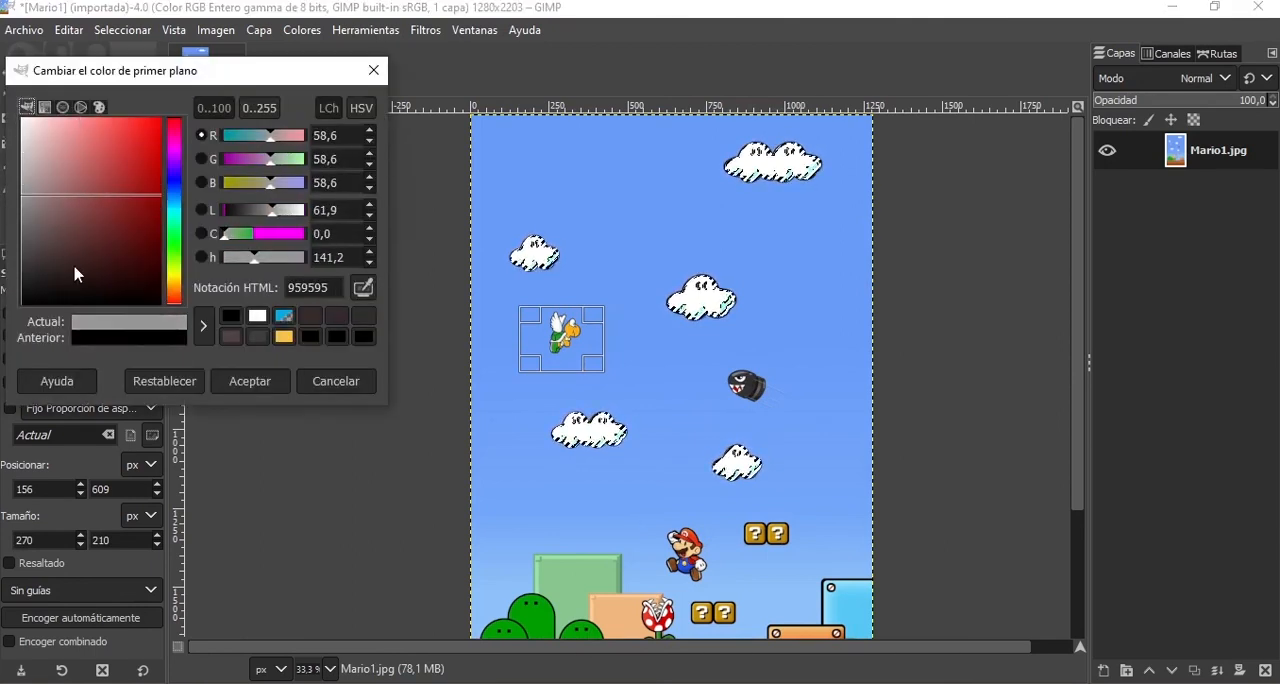
left_click(217, 381)
Paint the selected clouds grey with the Paintbrush.
left_click(33, 141)
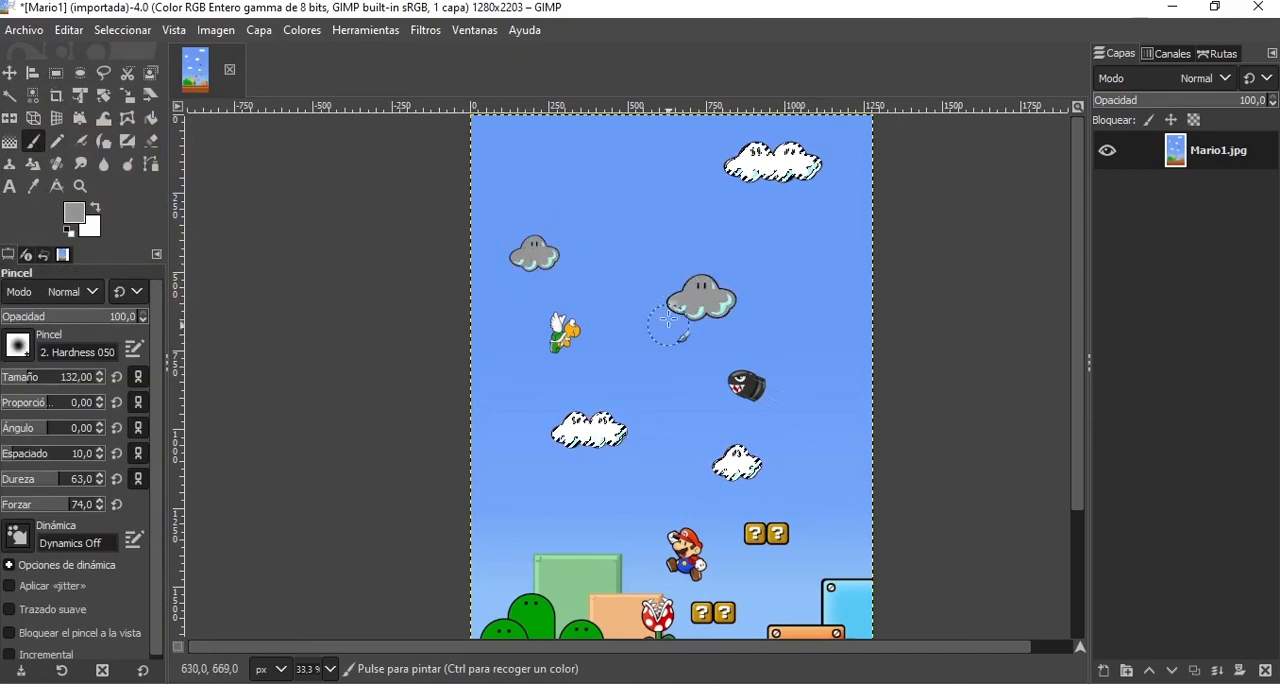
left_click_drag(750, 160, 713, 172)
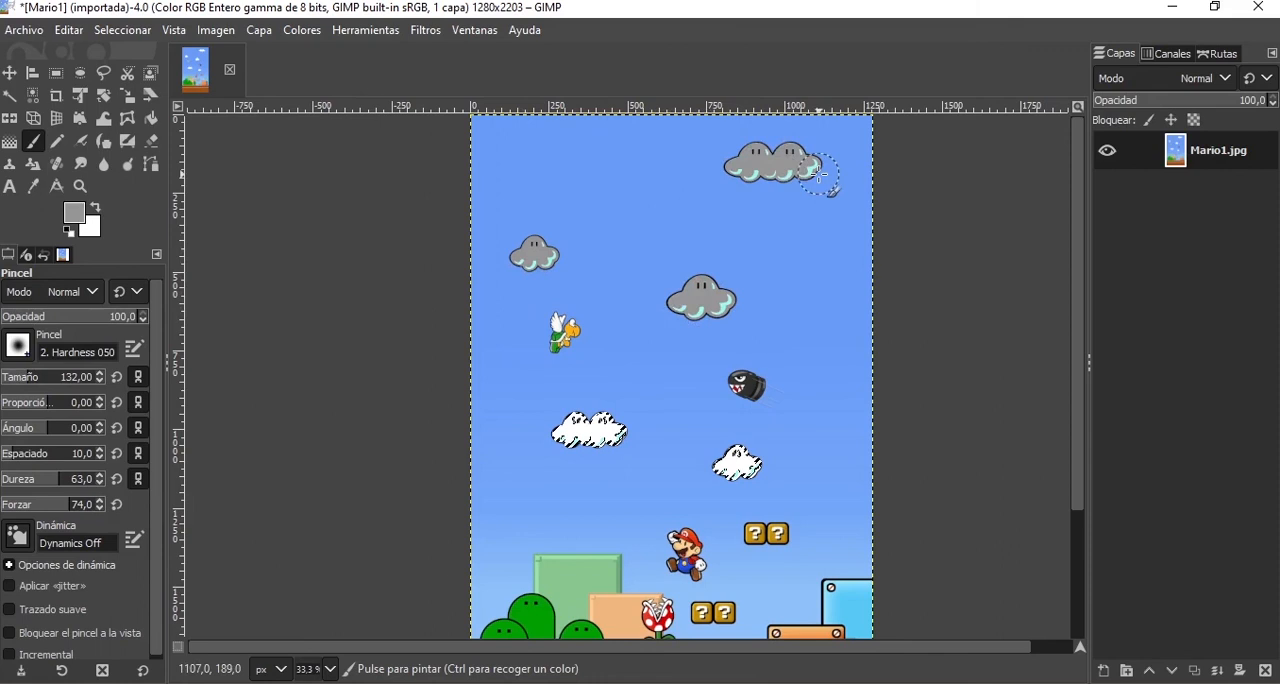
left_click_drag(819, 174, 812, 178)
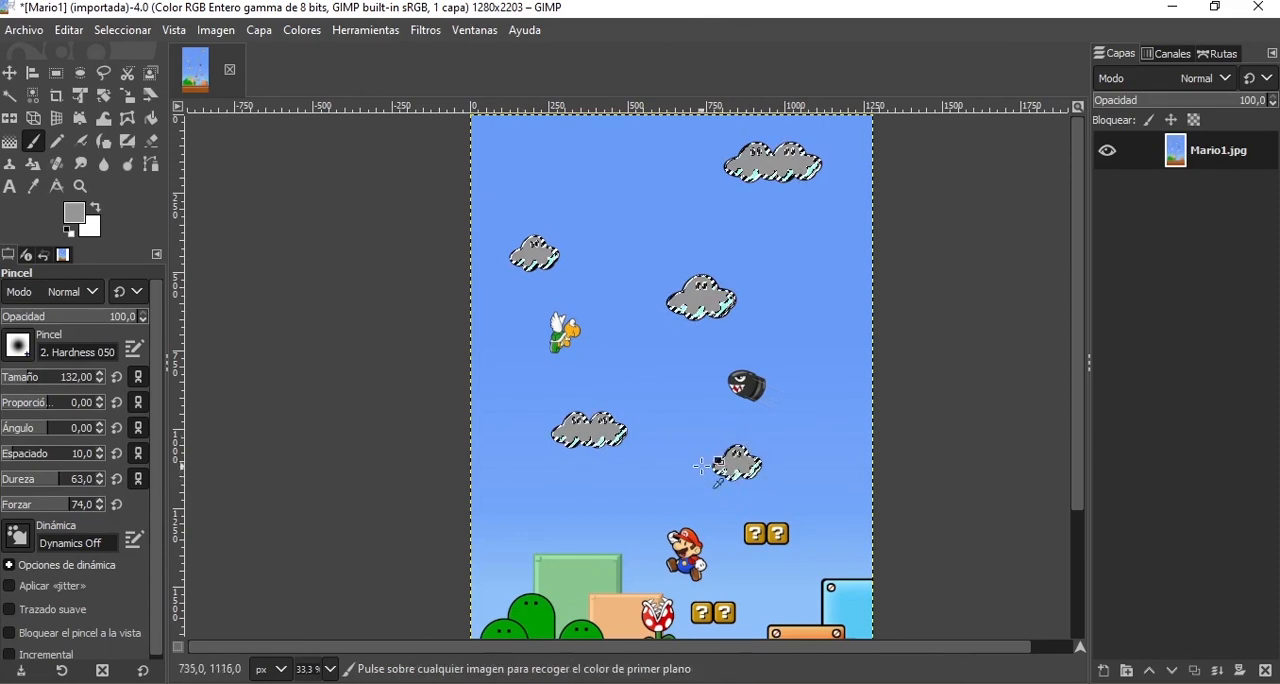
Clear the selection and select the clouds' grey colour across the image with Select by Color, sampling a small cloud.
scroll(700, 467, "up", 2)
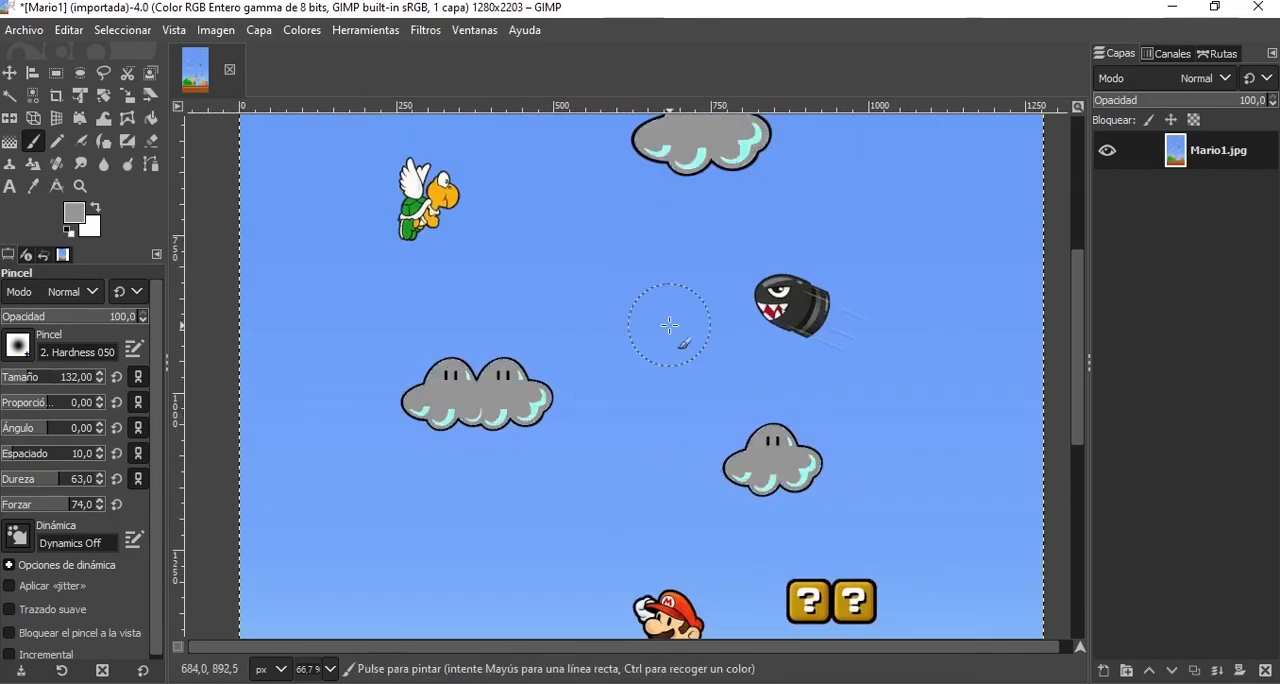
scroll(670, 325, "down", 1)
scroll(614, 228, "up", 2)
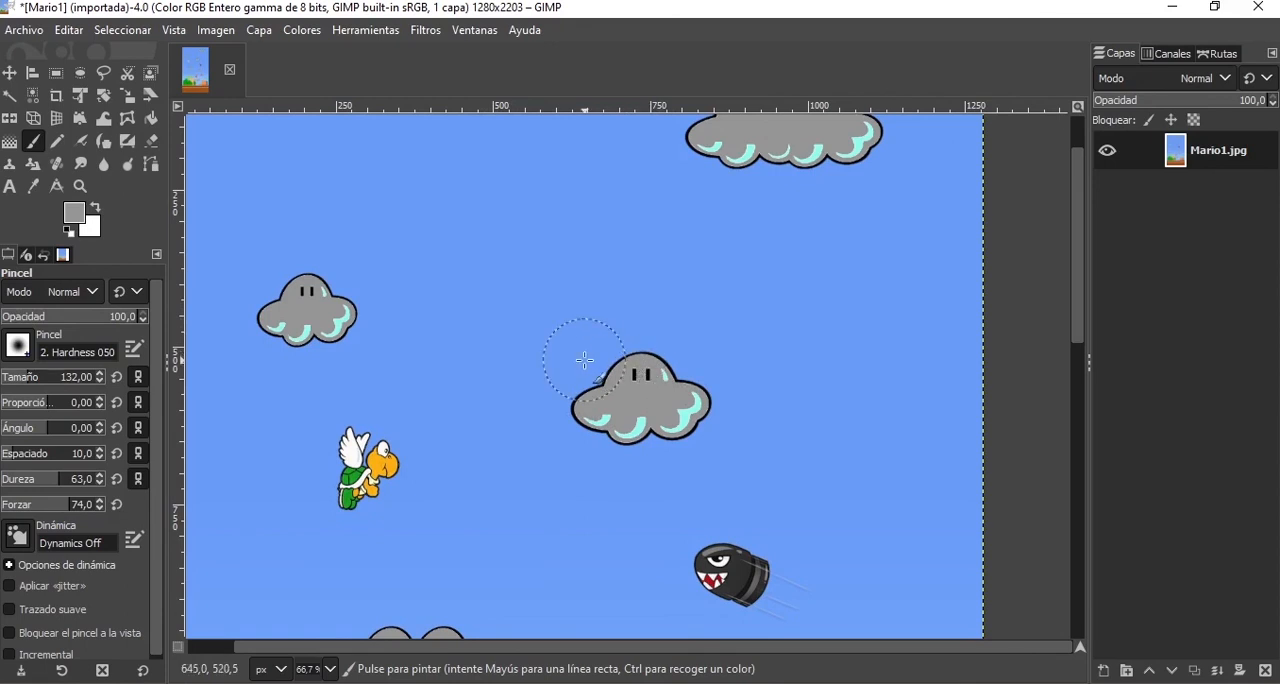
scroll(540, 362, "down", 4)
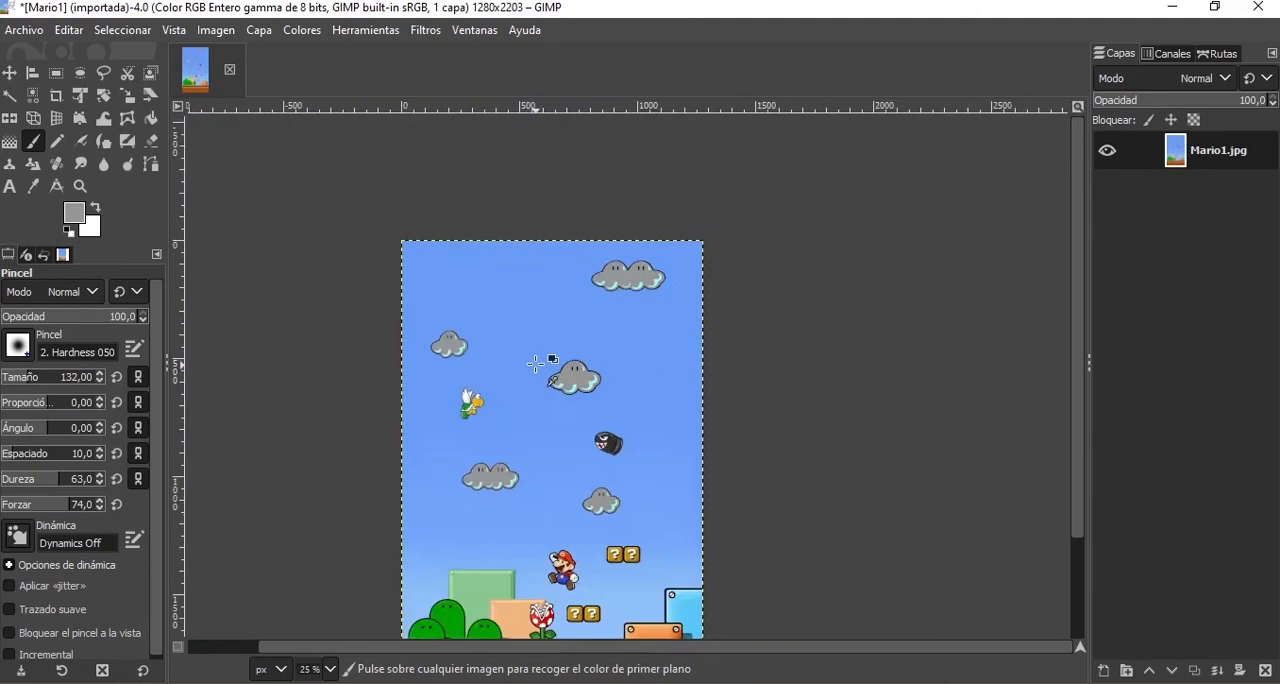
scroll(500, 366, "up", 3)
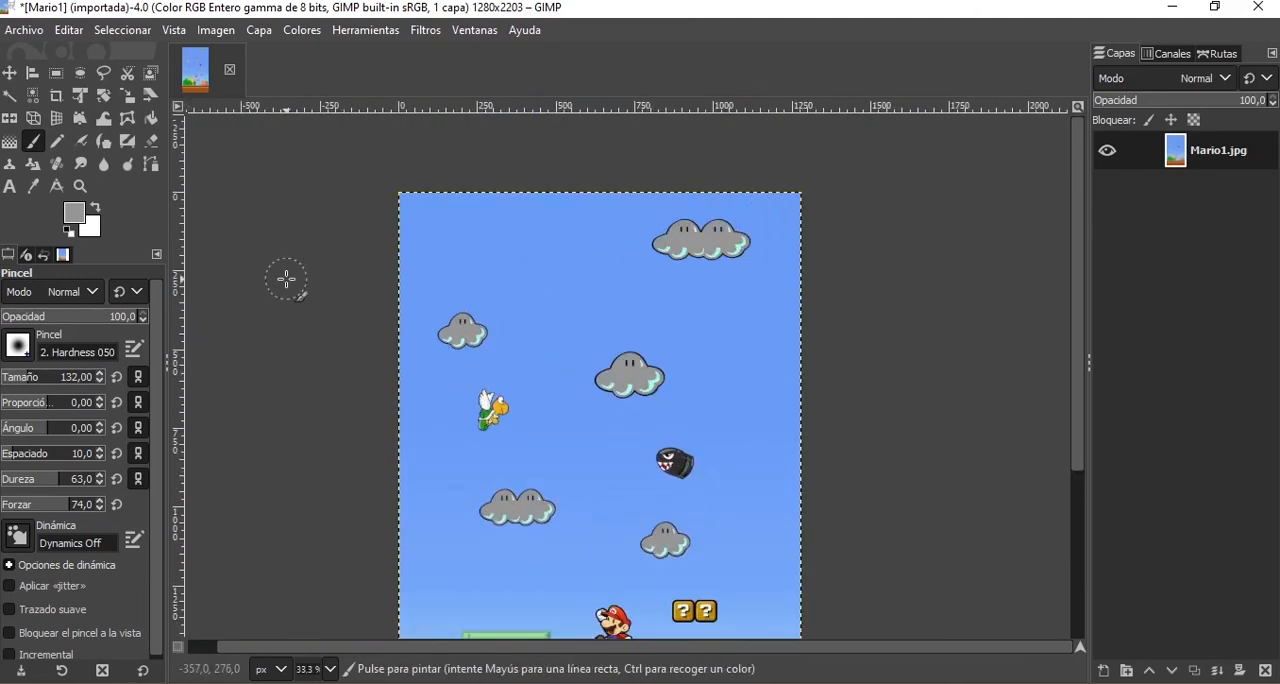
left_click(33, 95)
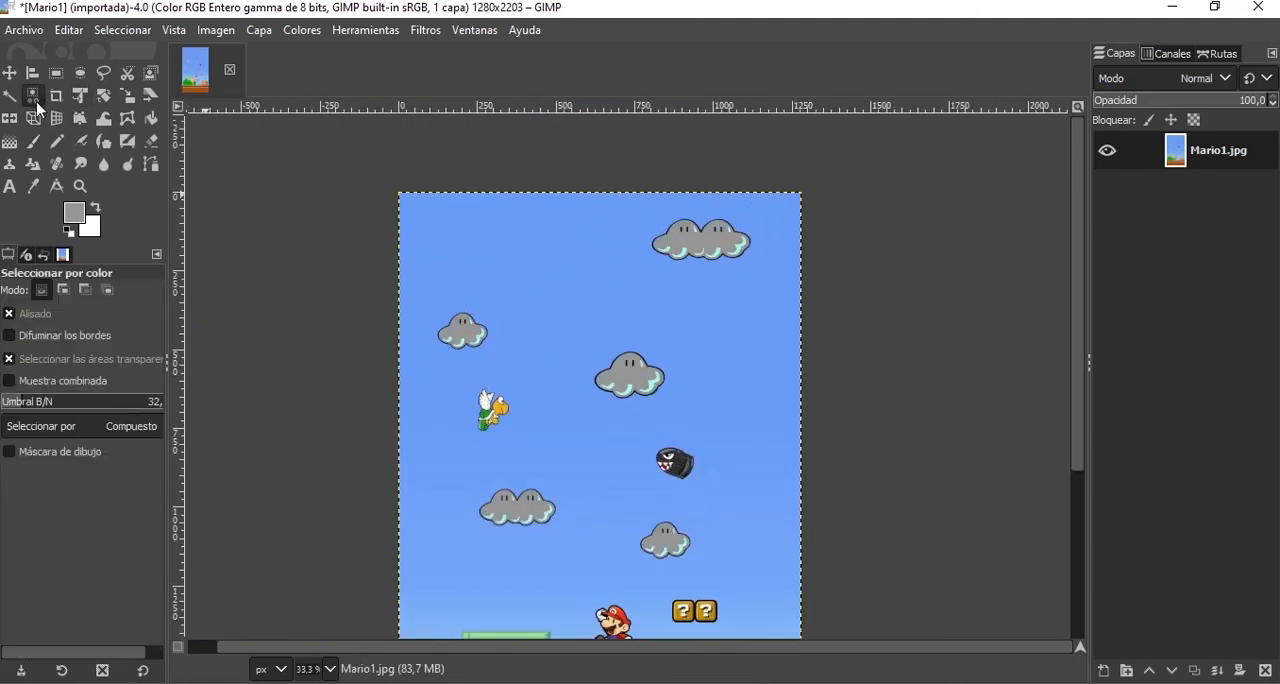
left_click(467, 328)
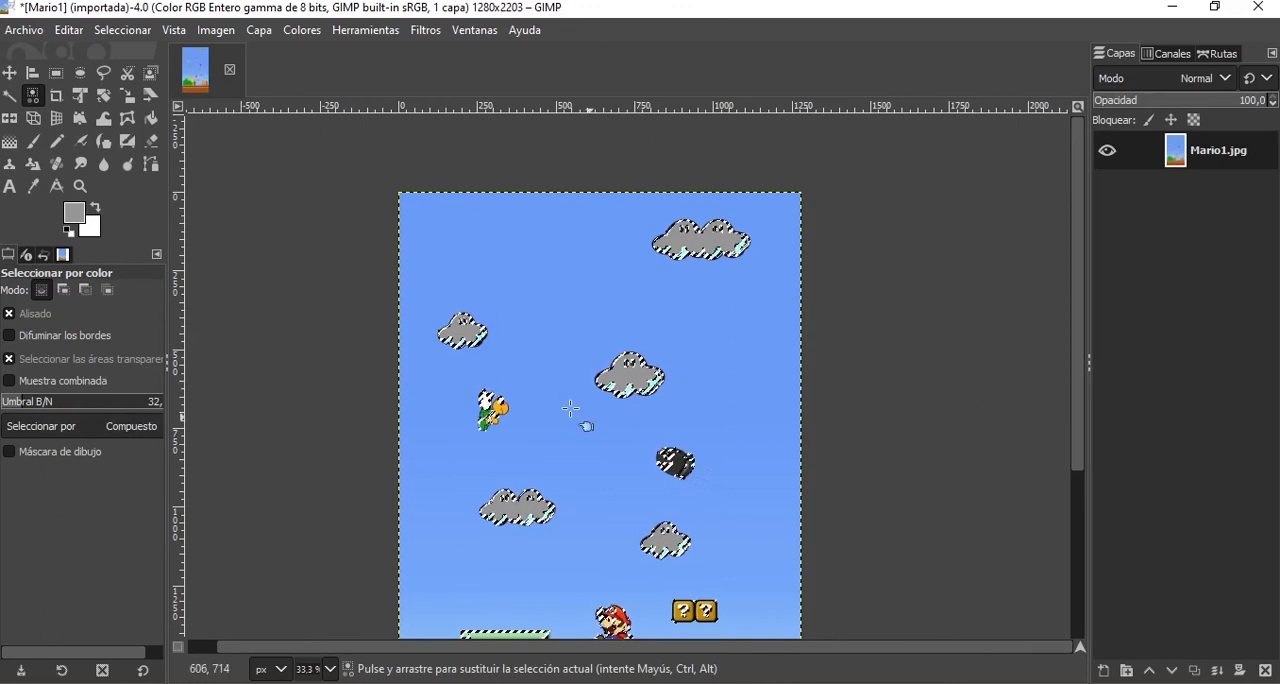
scroll(570, 408, "down", 5)
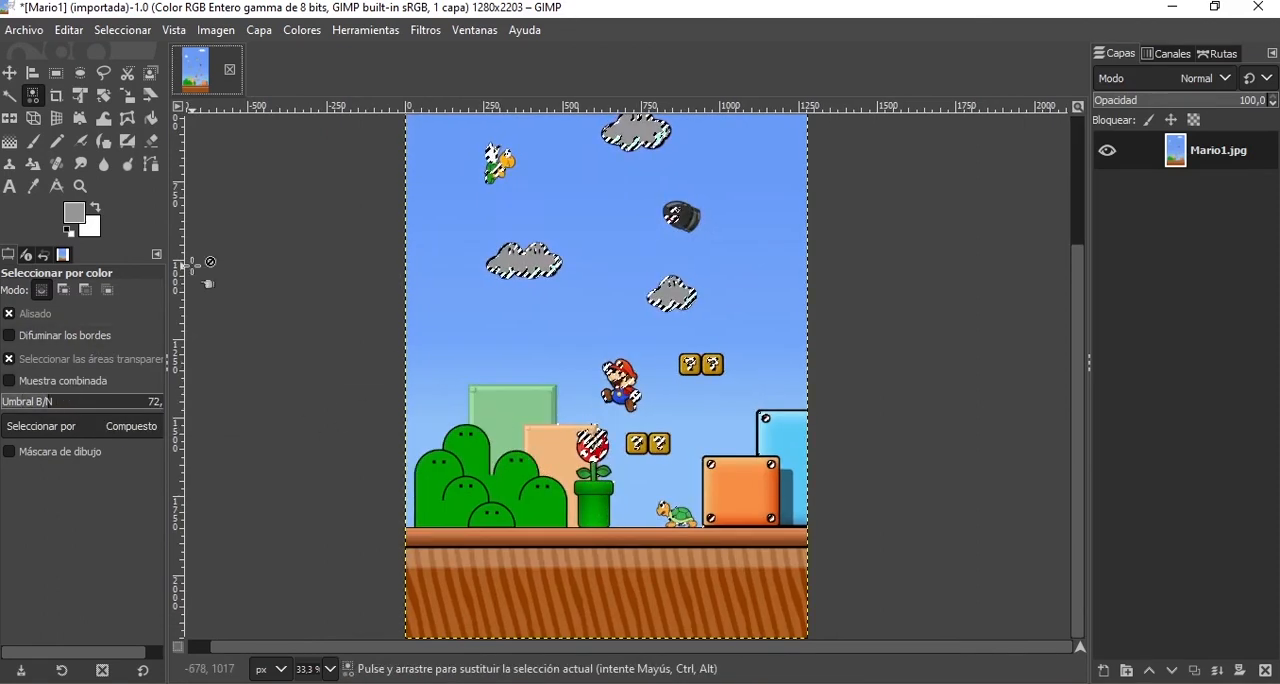
Open the recently used photo IMG-20200913-WA0040.jpg alongside the Mario image.
left_click(36, 32)
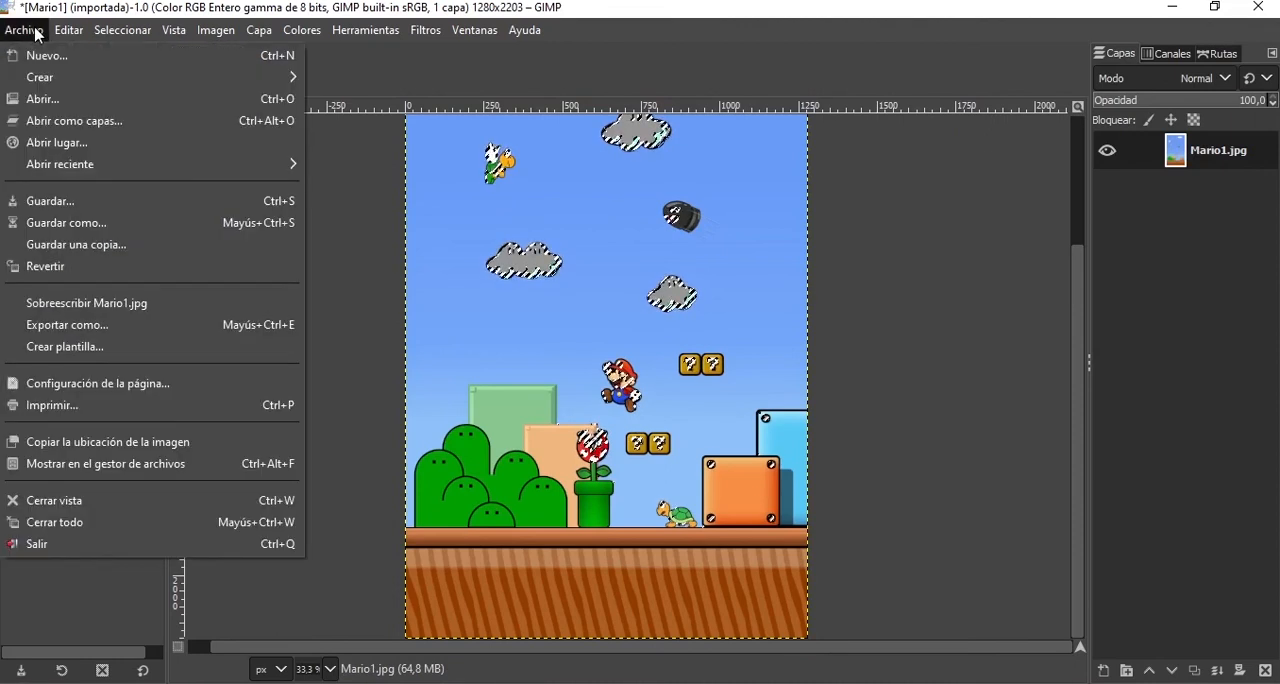
mouse_move(120, 166)
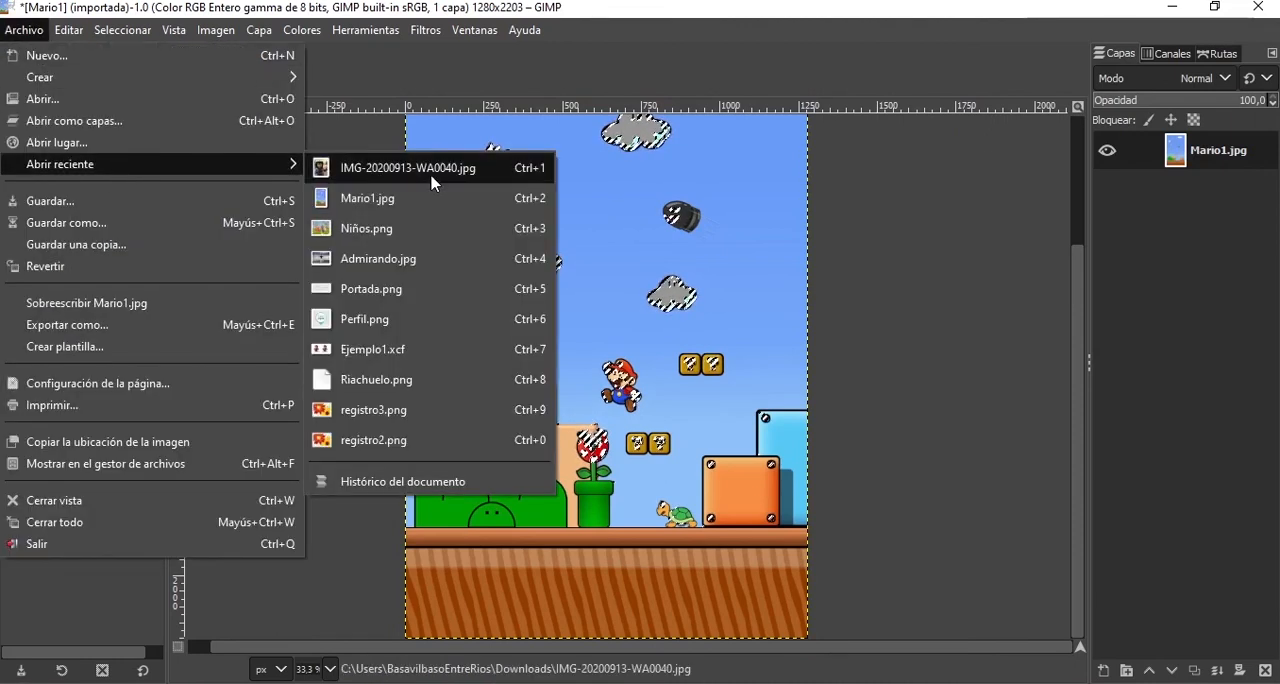
key("Escape")
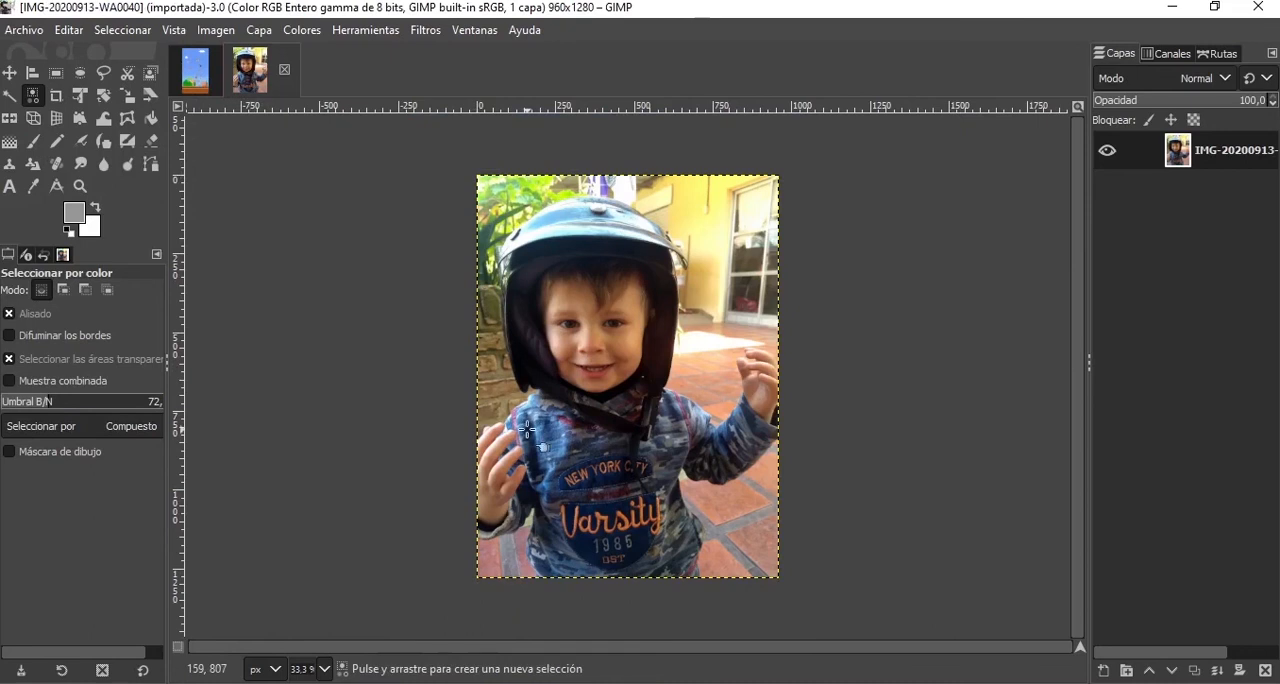
Select the floor tiles below the child's raised arm with Fuzzy Select at a threshold of 31.
left_click(11, 97)
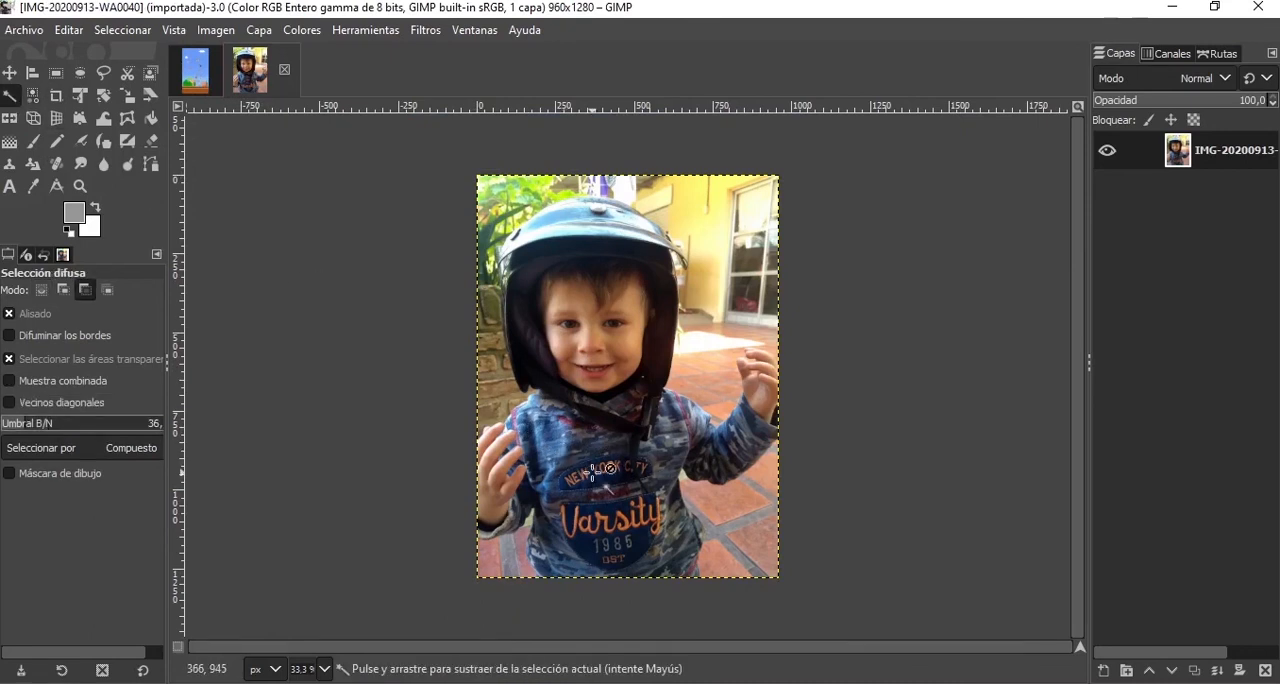
scroll(596, 472, "up", 1)
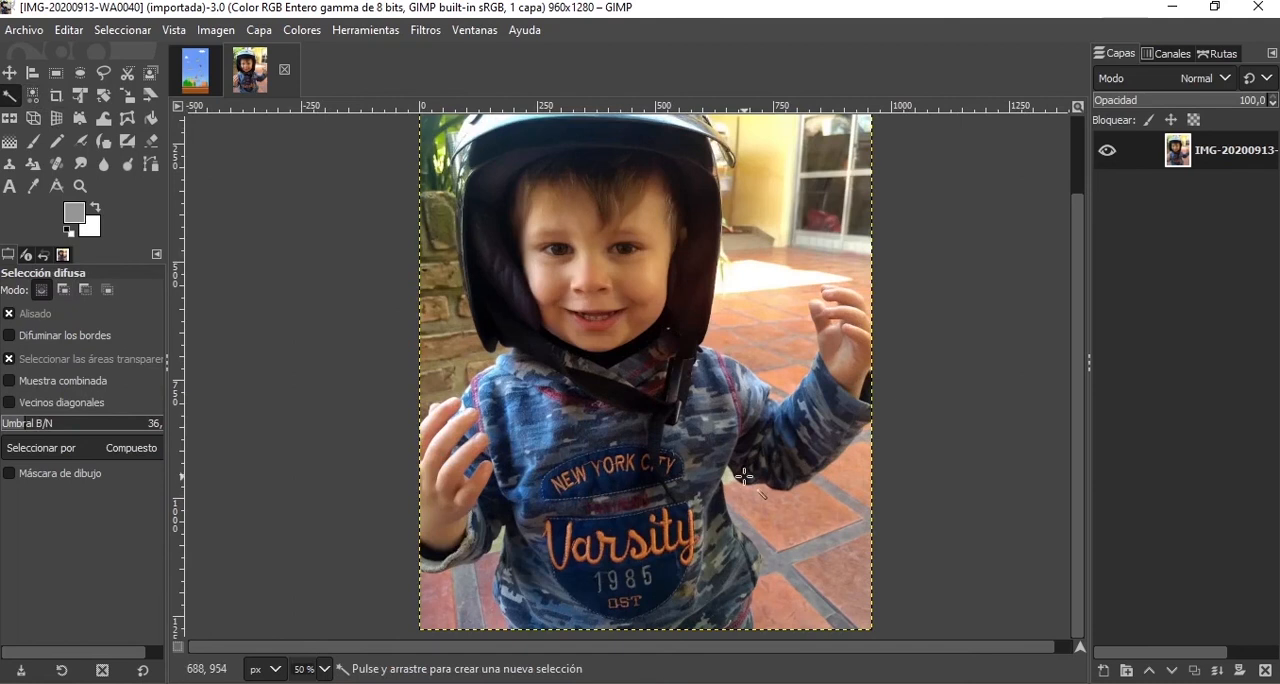
scroll(800, 537, "down", 1)
scroll(777, 566, "up", 1)
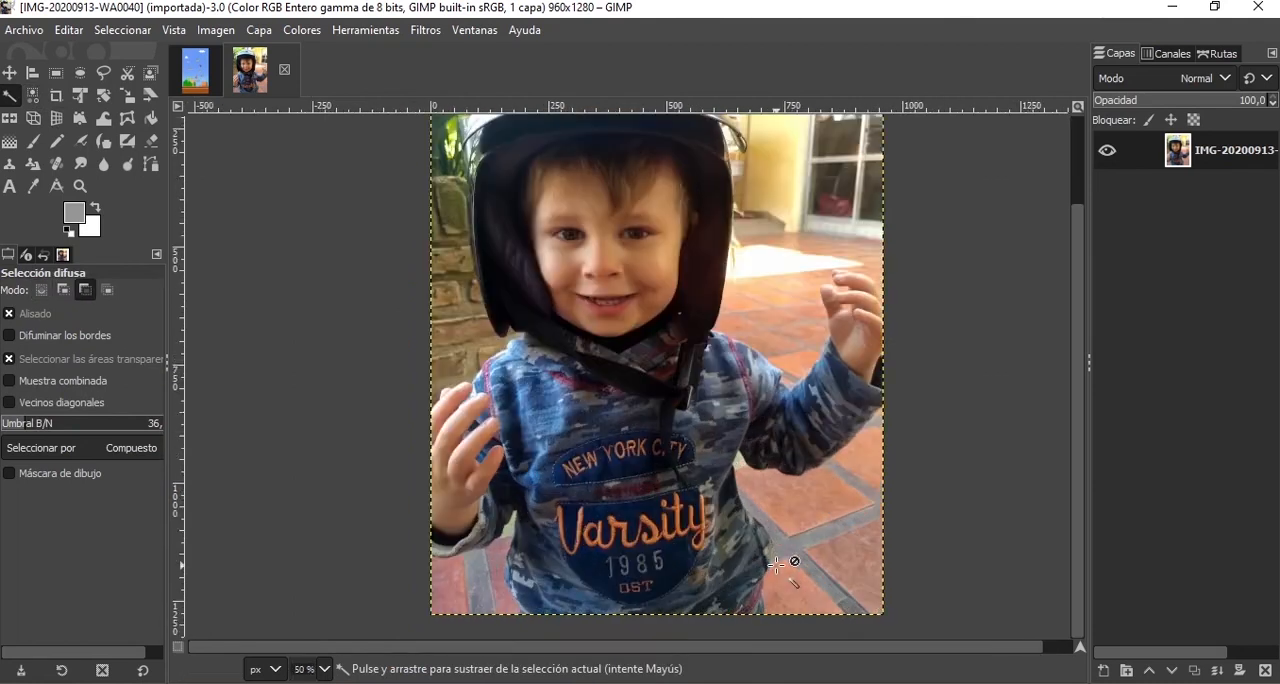
left_click(842, 553)
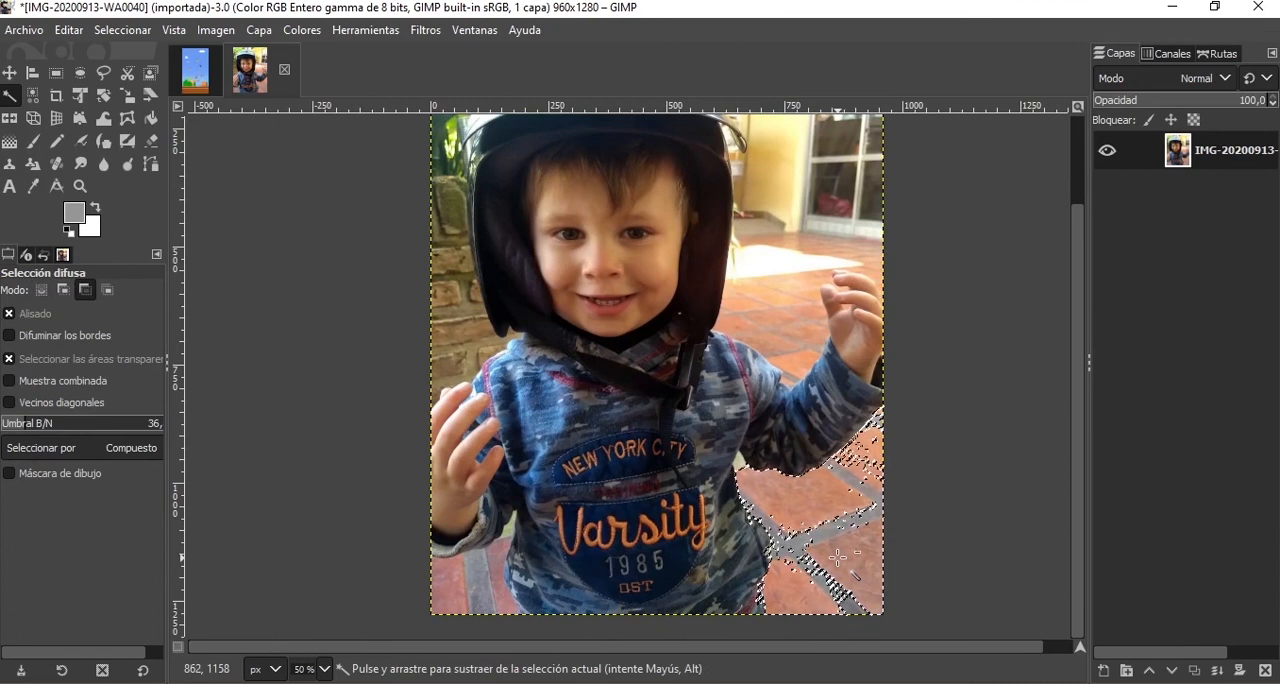
key("ctrl+z")
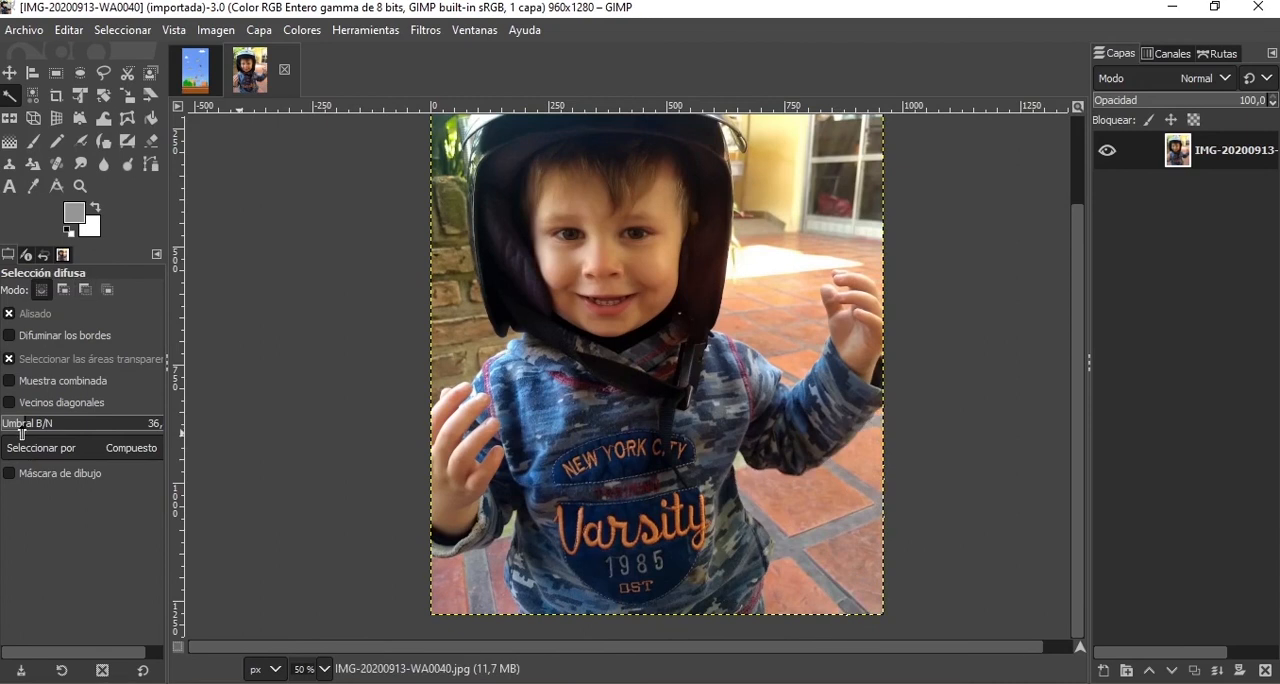
left_click(845, 563)
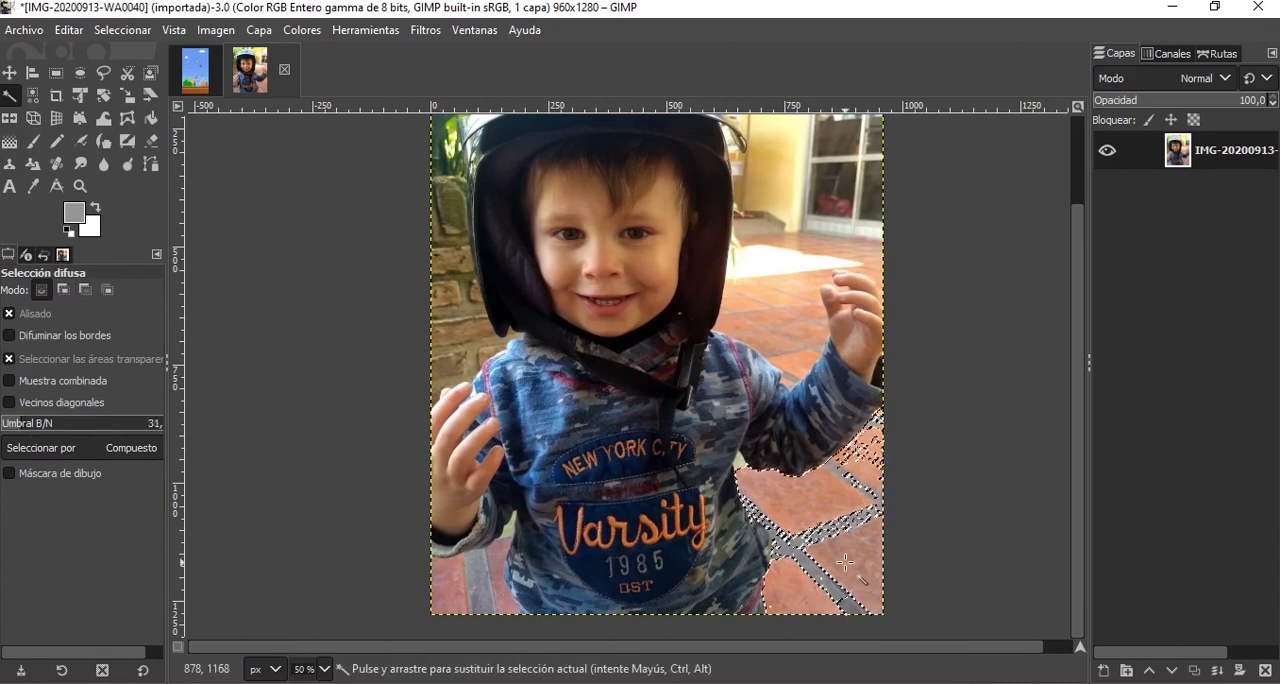
Subtract the grey grout from the floor selection and add the lower-right tile with Fuzzy Select.
scroll(818, 522, "up", 4)
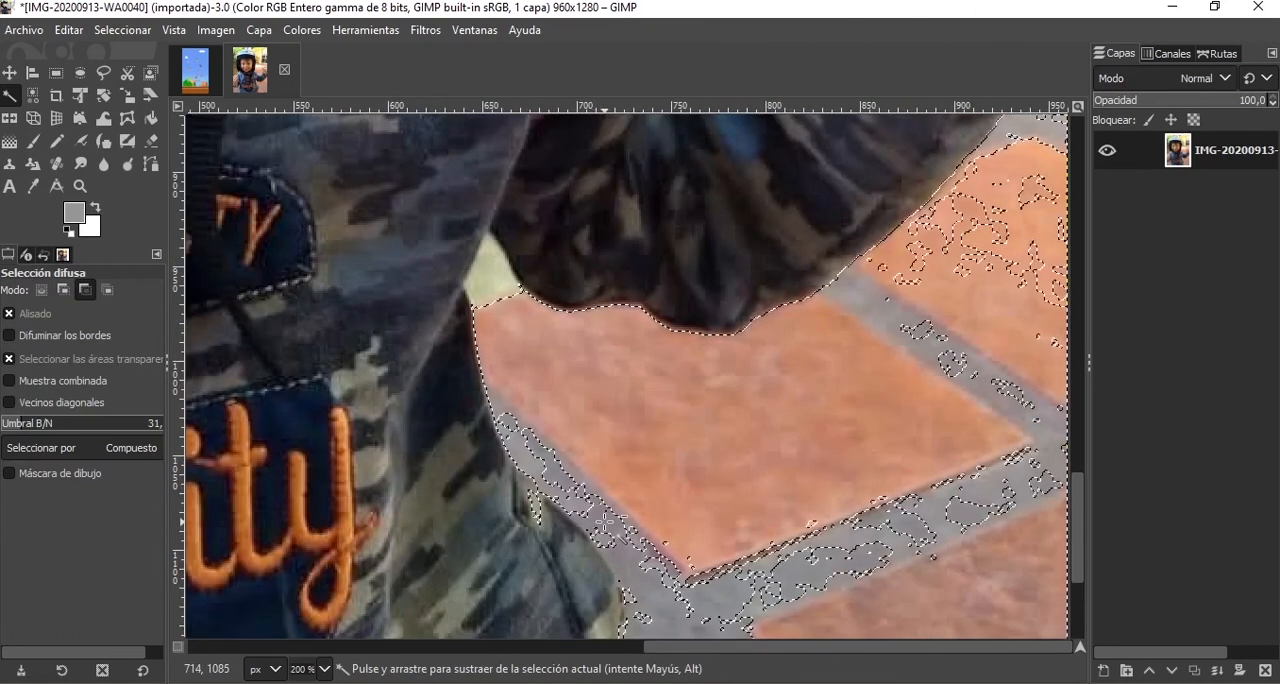
left_click(607, 535, "ctrl")
scroll(923, 583, "down", 5)
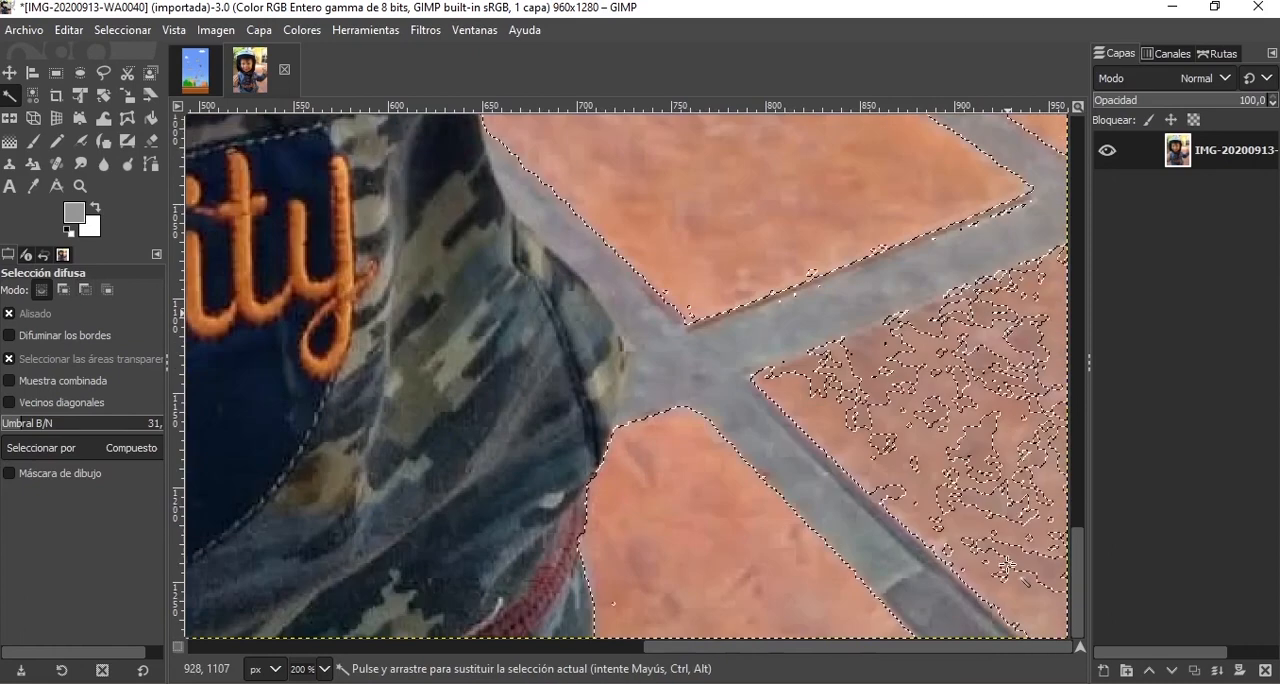
left_click(1003, 506, "shift")
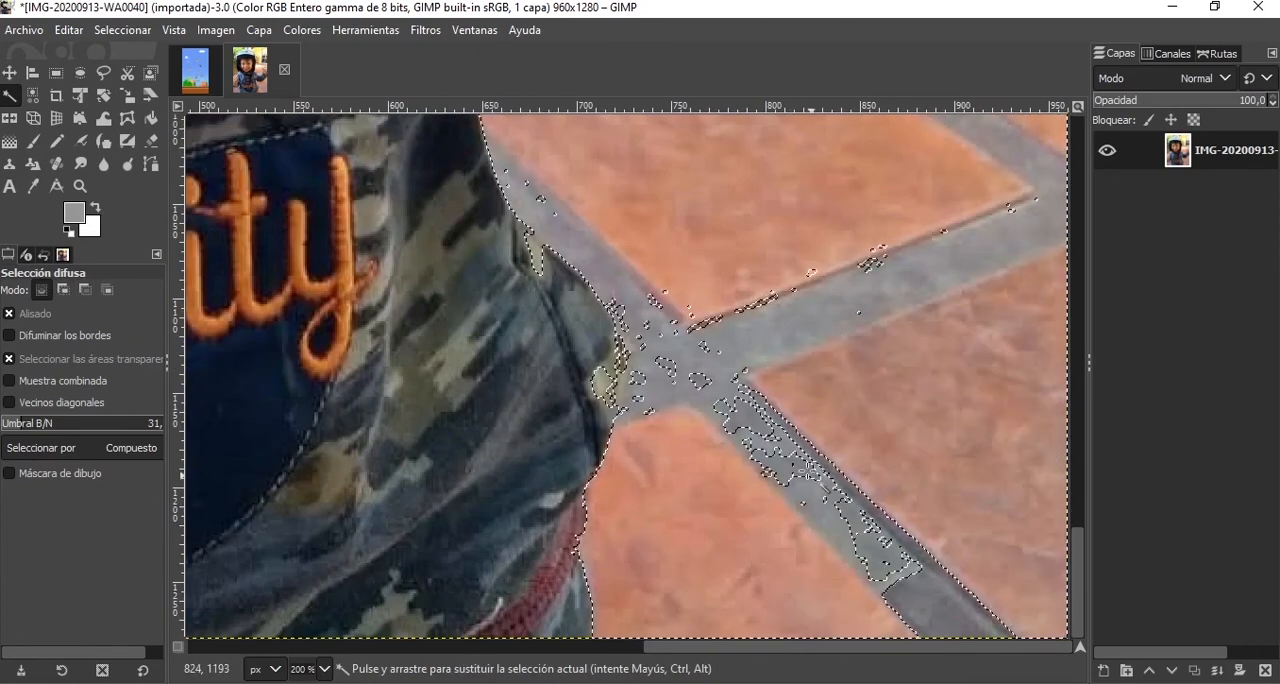
Subtract the diagonal grout strip between the two lowest tiles with Fuzzy Select, undoing and repeating the attempt.
left_click(905, 589, "ctrl")
left_click_drag(905, 589, 894, 580)
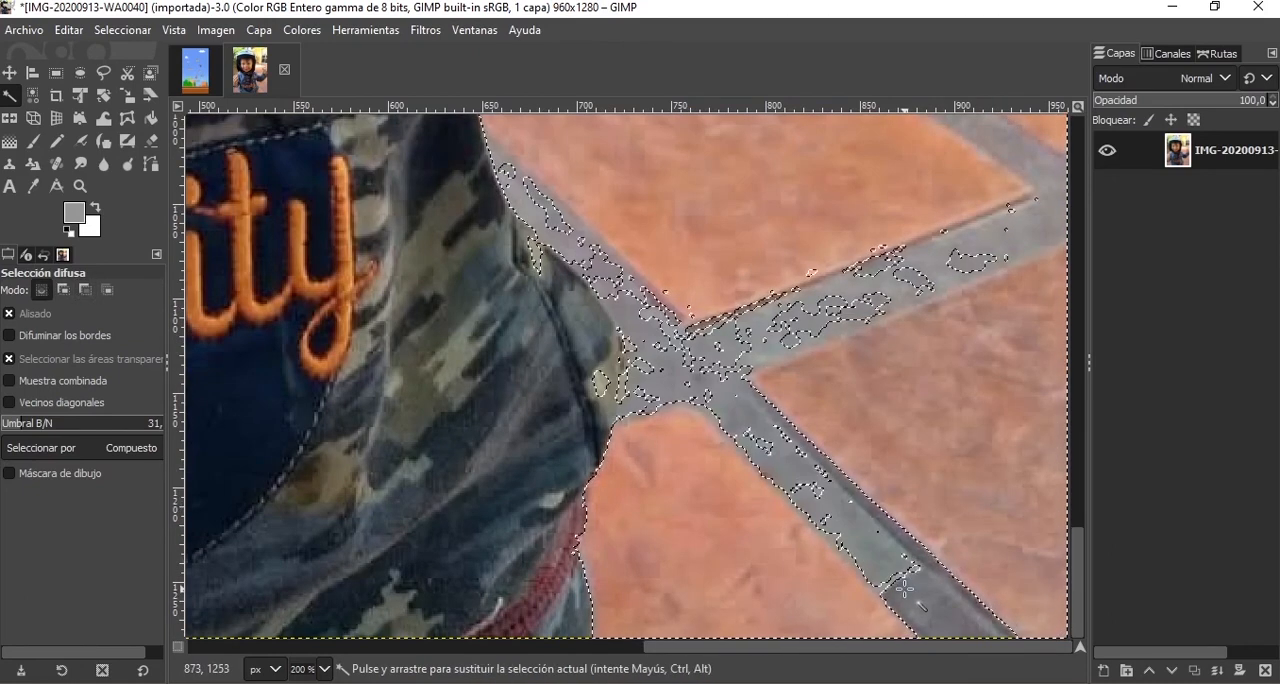
key("ctrl+z")
left_click(870, 534, "ctrl")
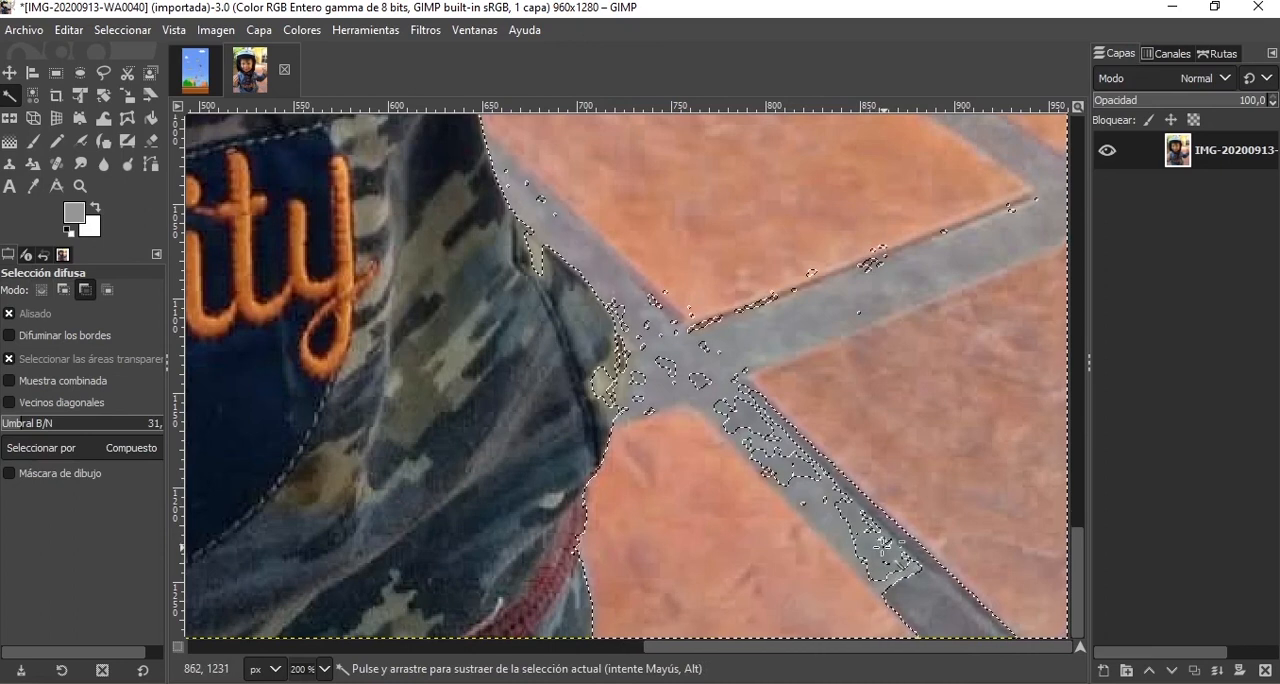
left_click(872, 530, "ctrl")
scroll(868, 398, "down", 4)
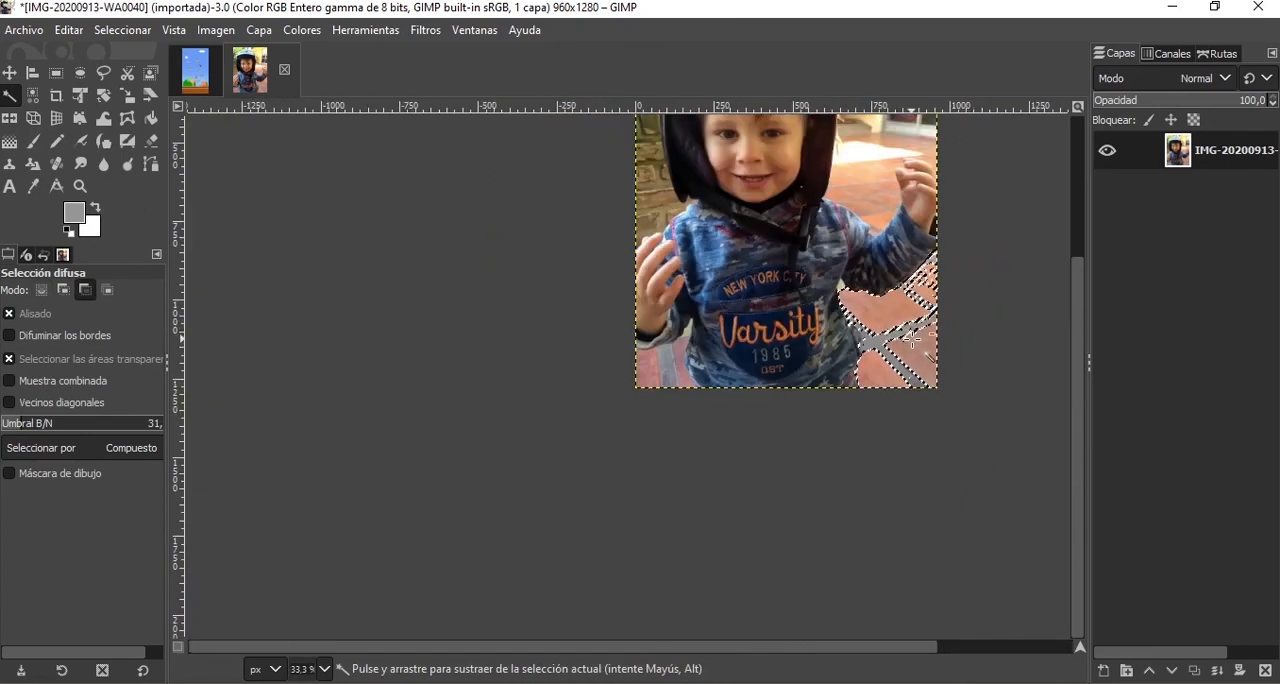
scroll(918, 180, "up", 1)
scroll(851, 216, "up", 1)
scroll(852, 232, "down", 1)
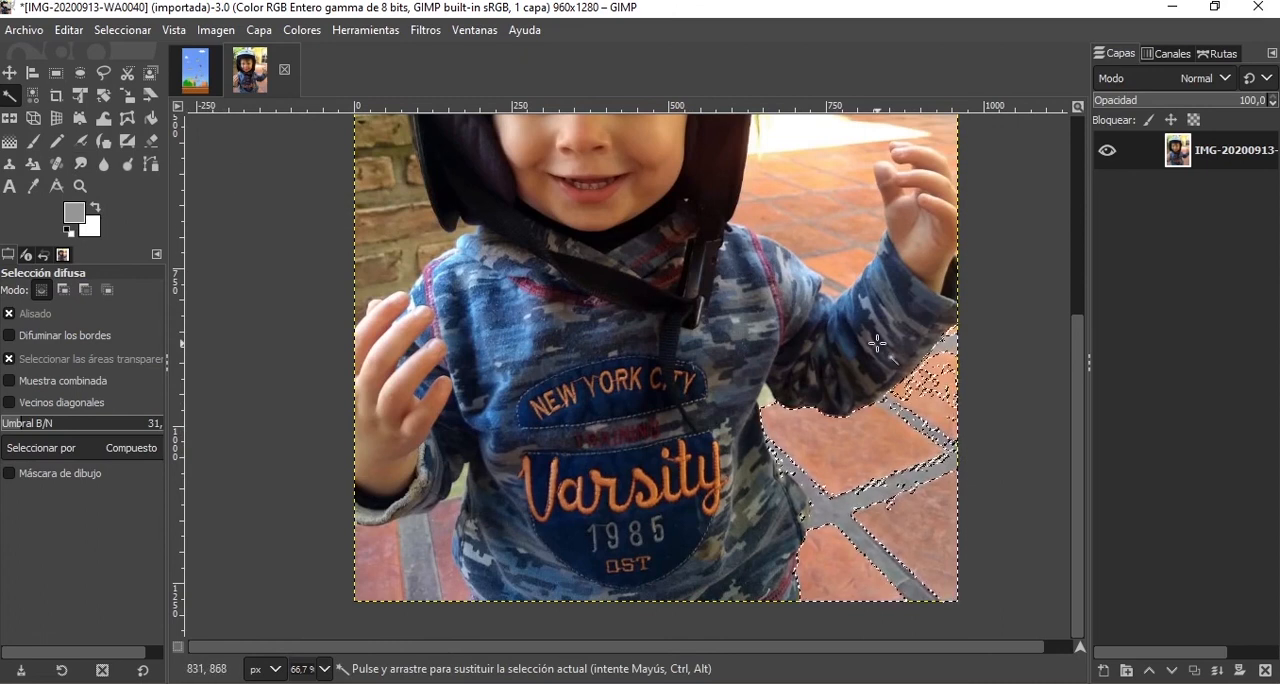
Clear the whole floor tile selection from the photo.
key("ctrl+shift+a")
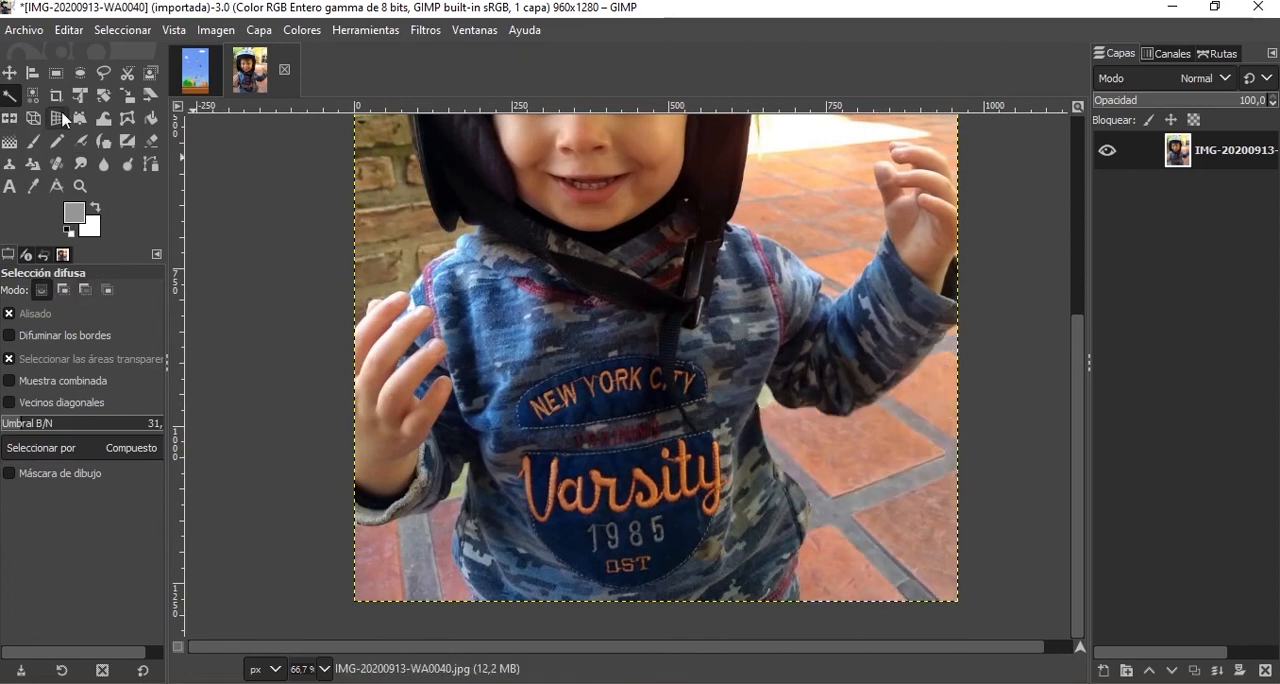
scroll(791, 249, "up", 5)
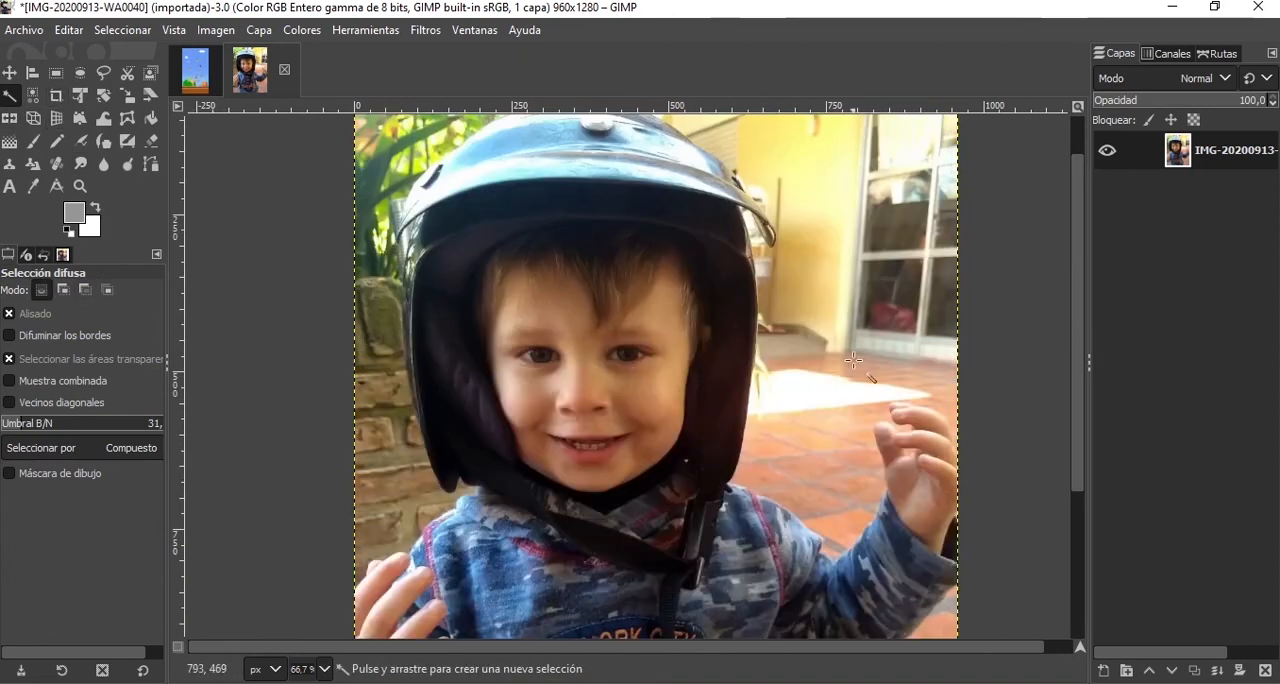
scroll(853, 437, "down", 5)
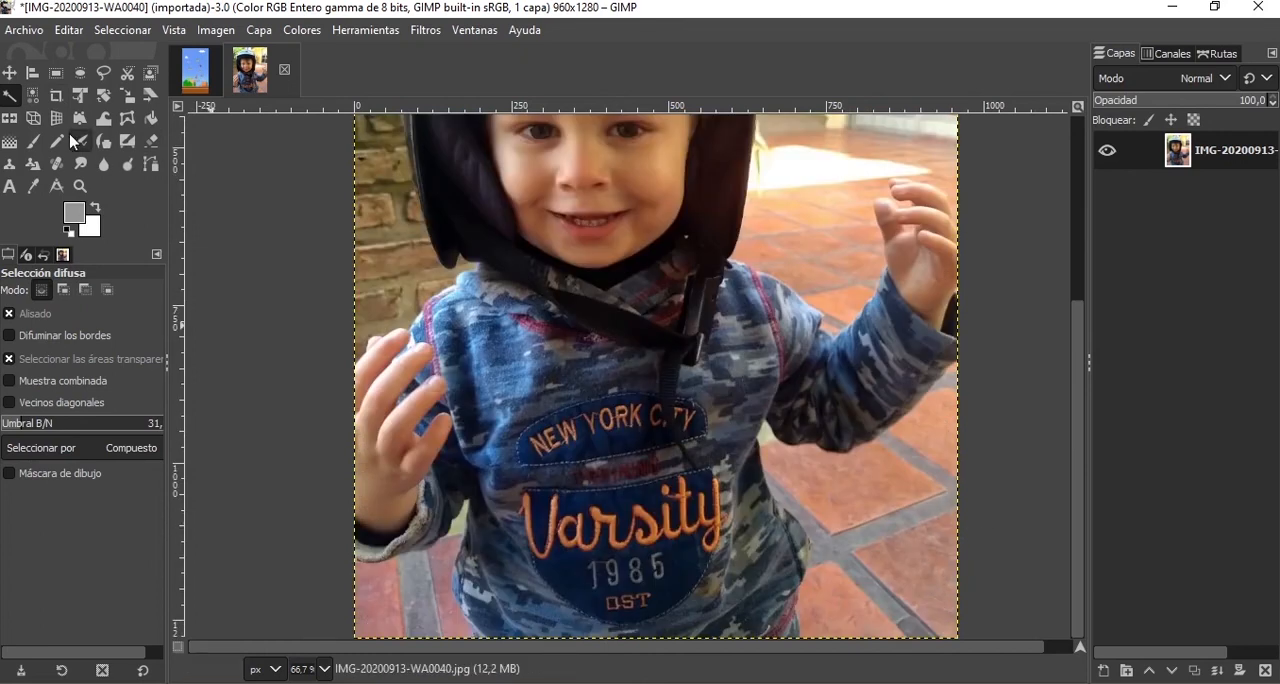
Try Select by Color at a threshold of 72 on the tile below the raised arm, and undo the selection.
left_click(35, 96)
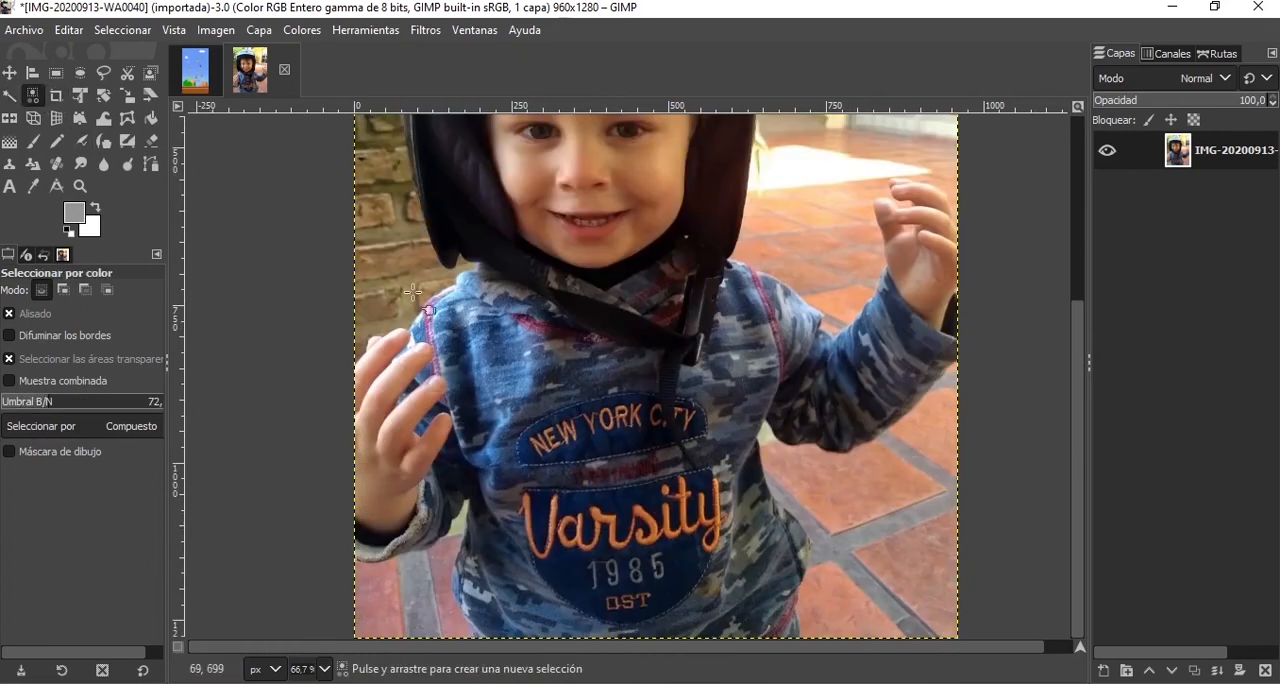
left_click(817, 489)
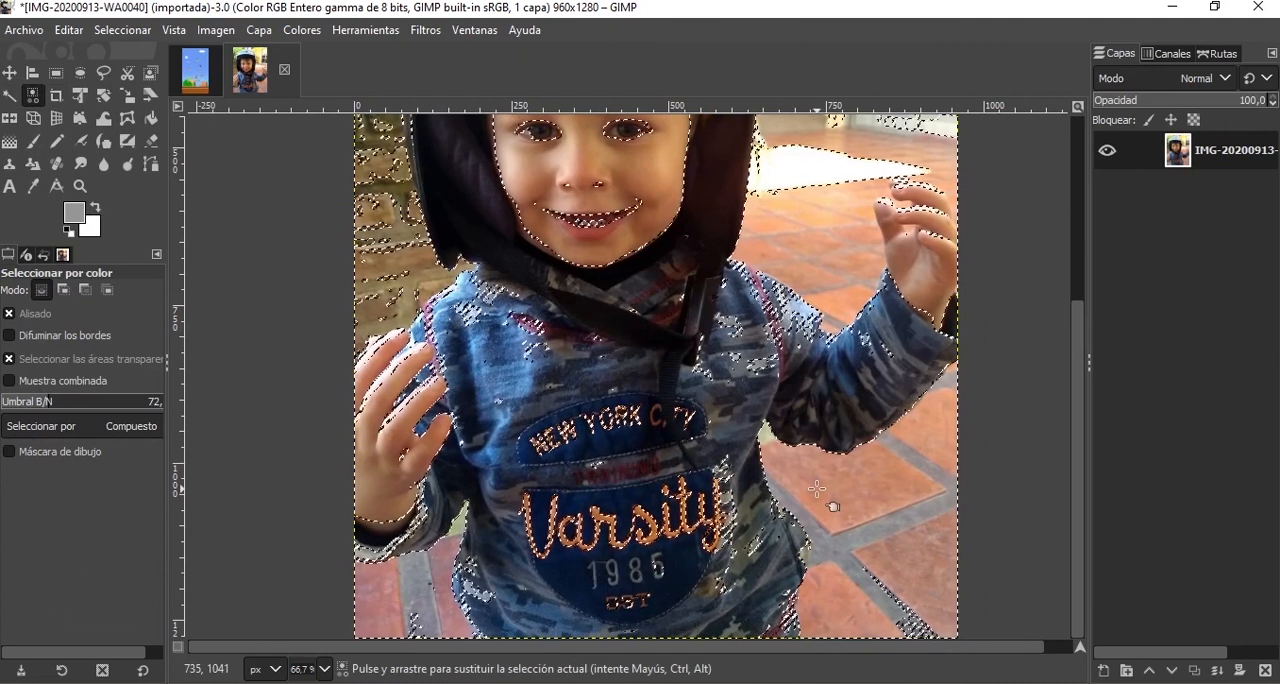
scroll(604, 197, "up", 3)
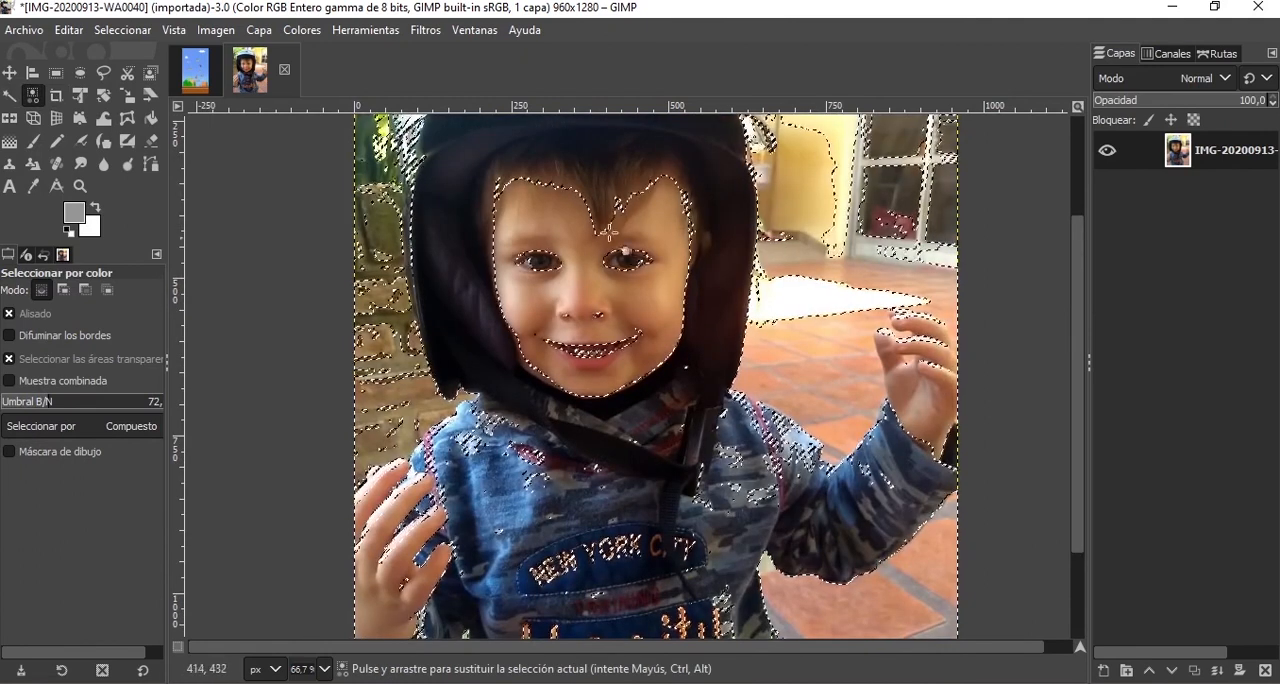
key("ctrl")
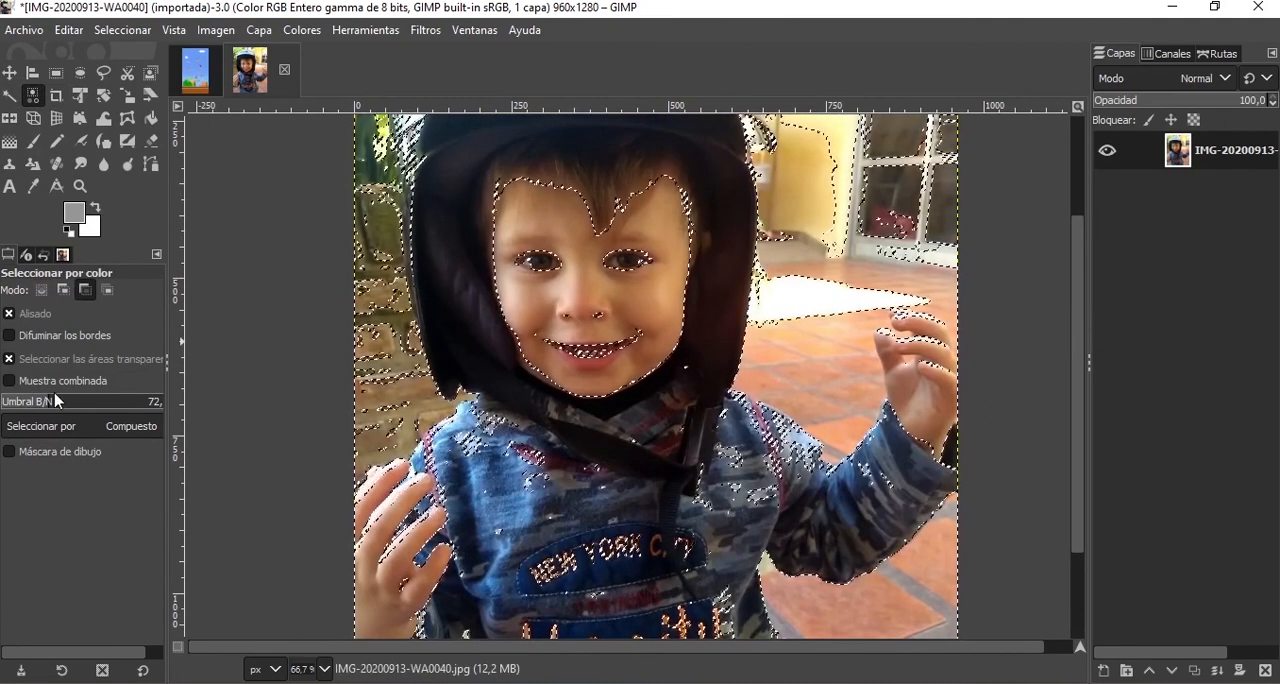
key("ctrl+z")
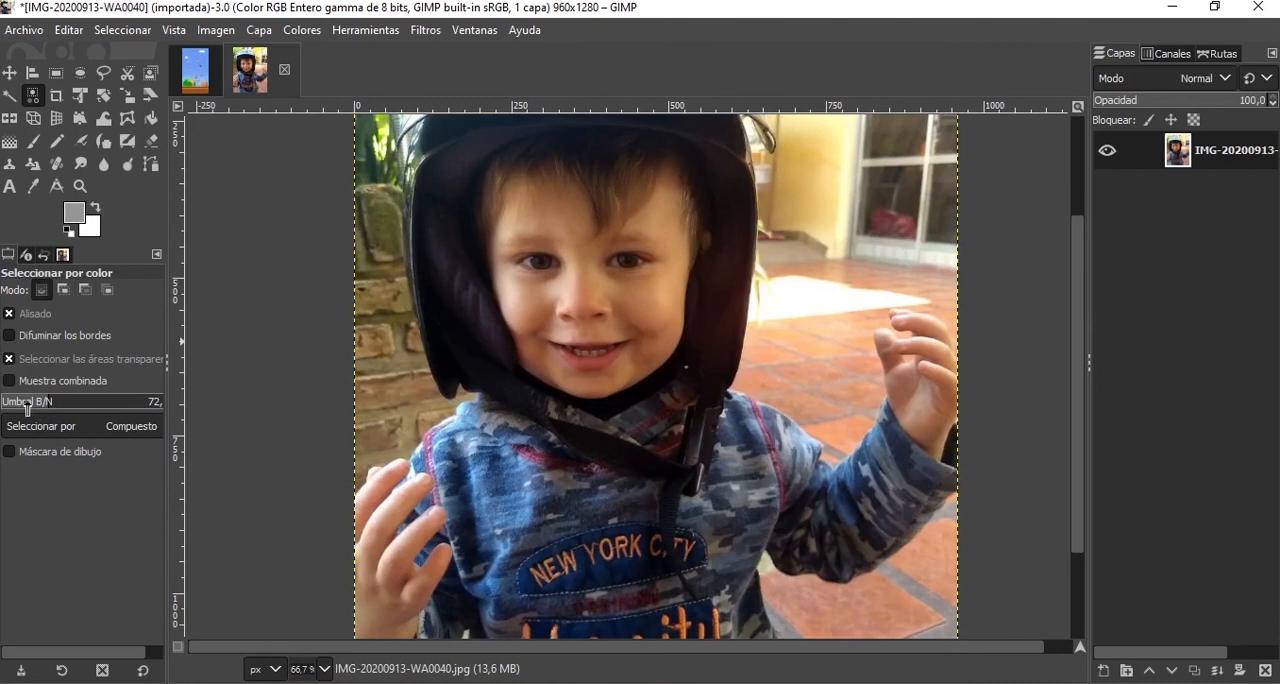
Try Select by Color on the floor tiles at thresholds of 32 and 22, undoing each selection.
left_click(850, 390)
scroll(855, 410, "down", 3)
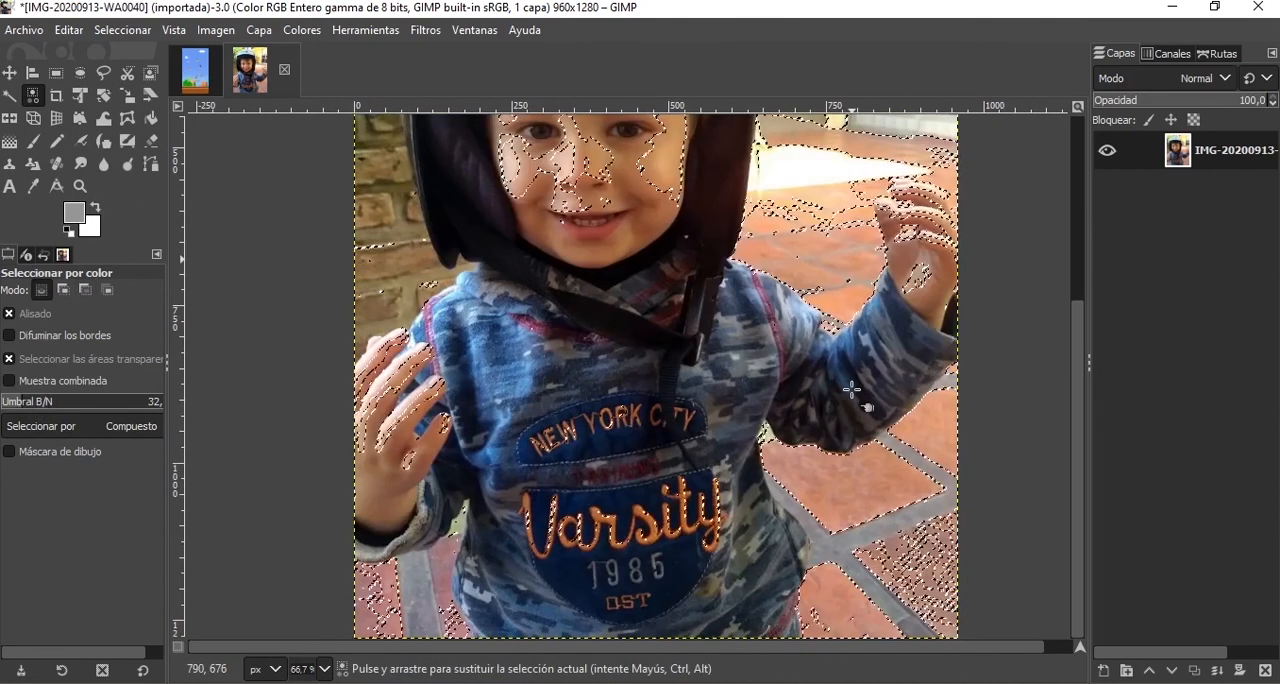
key("ctrl+z")
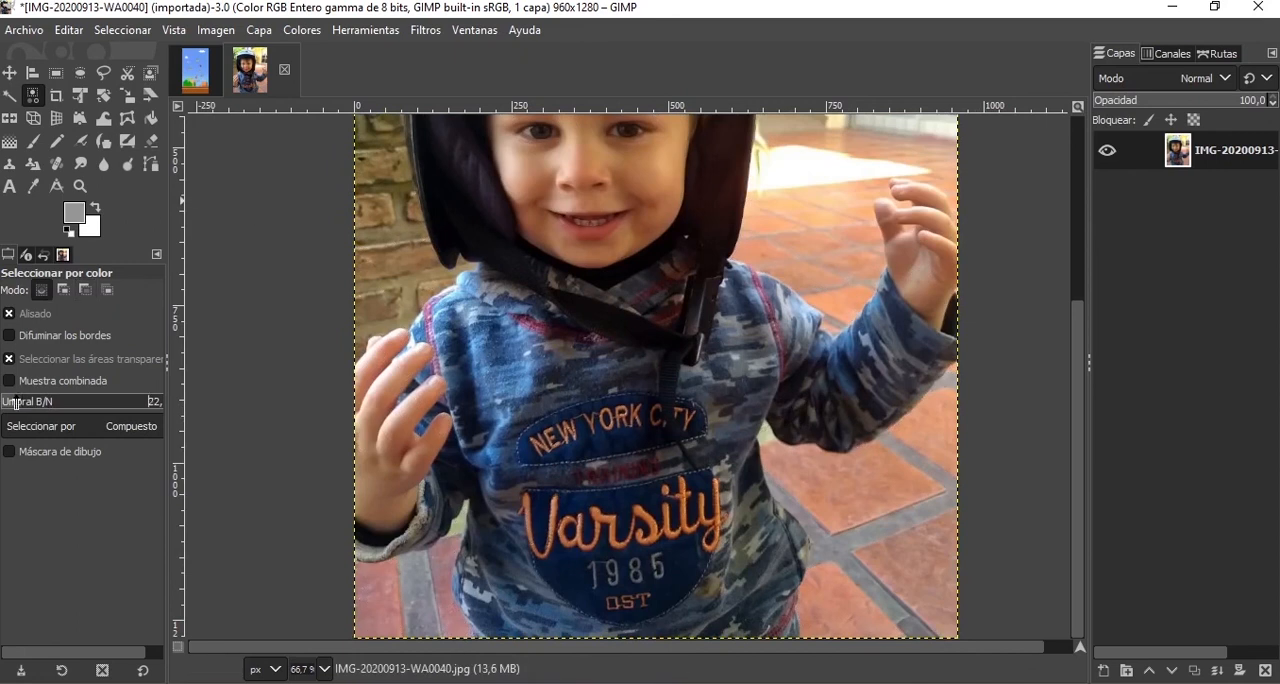
left_click(877, 478)
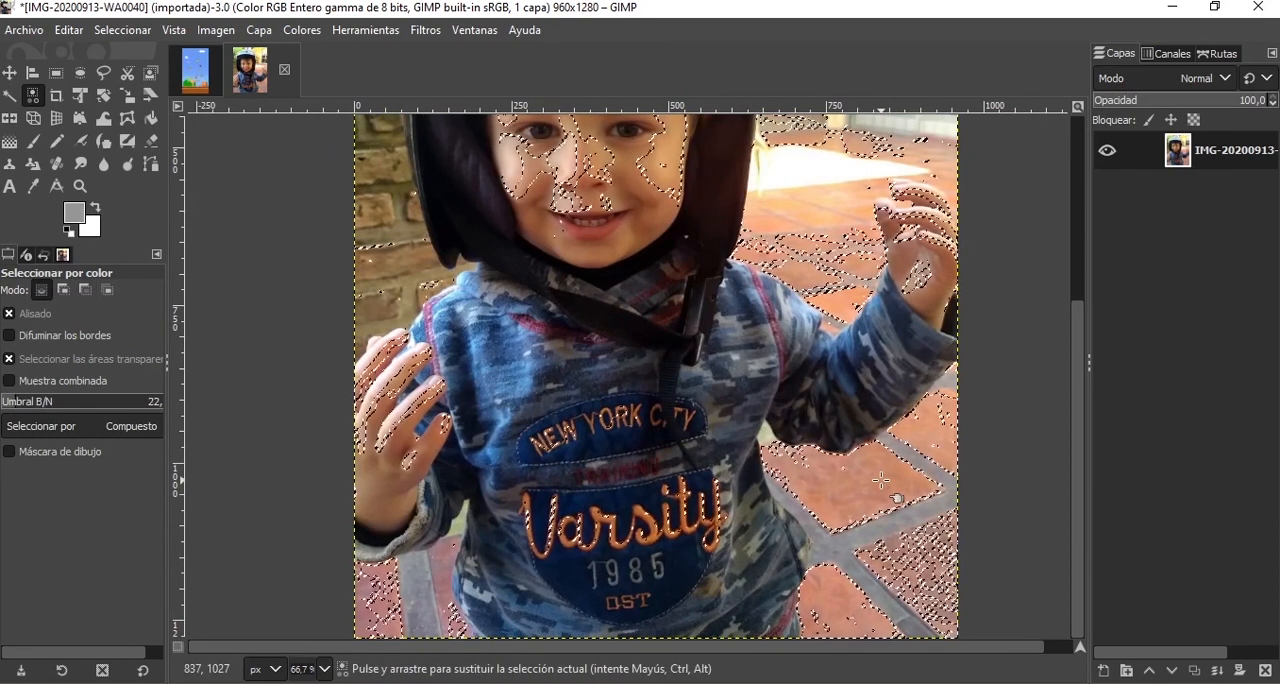
scroll(880, 480, "up", 6)
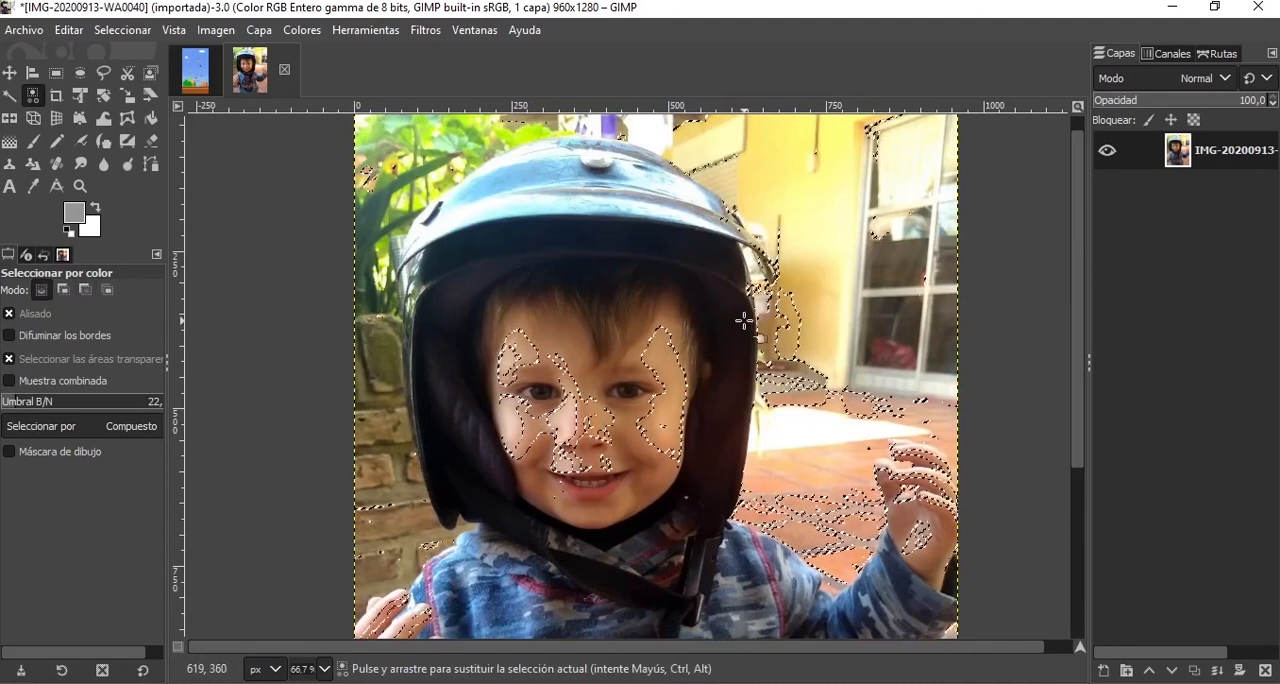
key("ctrl")
key("ctrl+z")
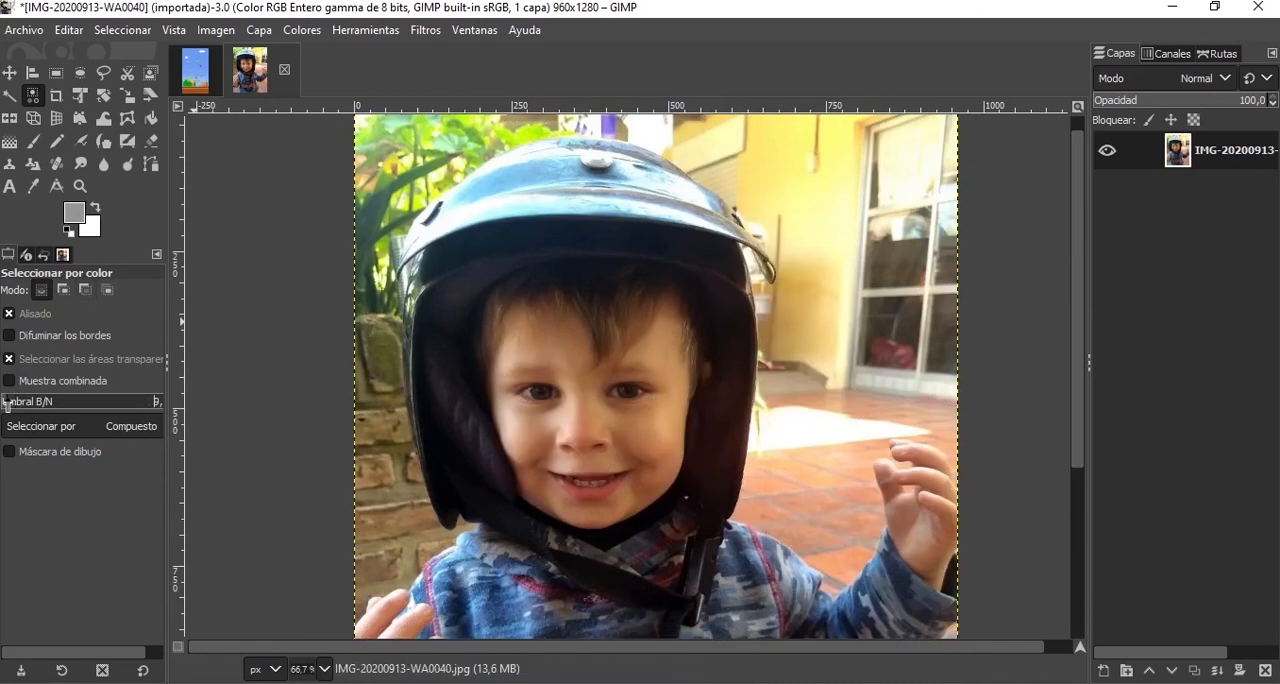
Select the floor tile colour with Select by Color at a threshold of 9 and add shades from the lower tiles.
scroll(819, 447, "down", 3)
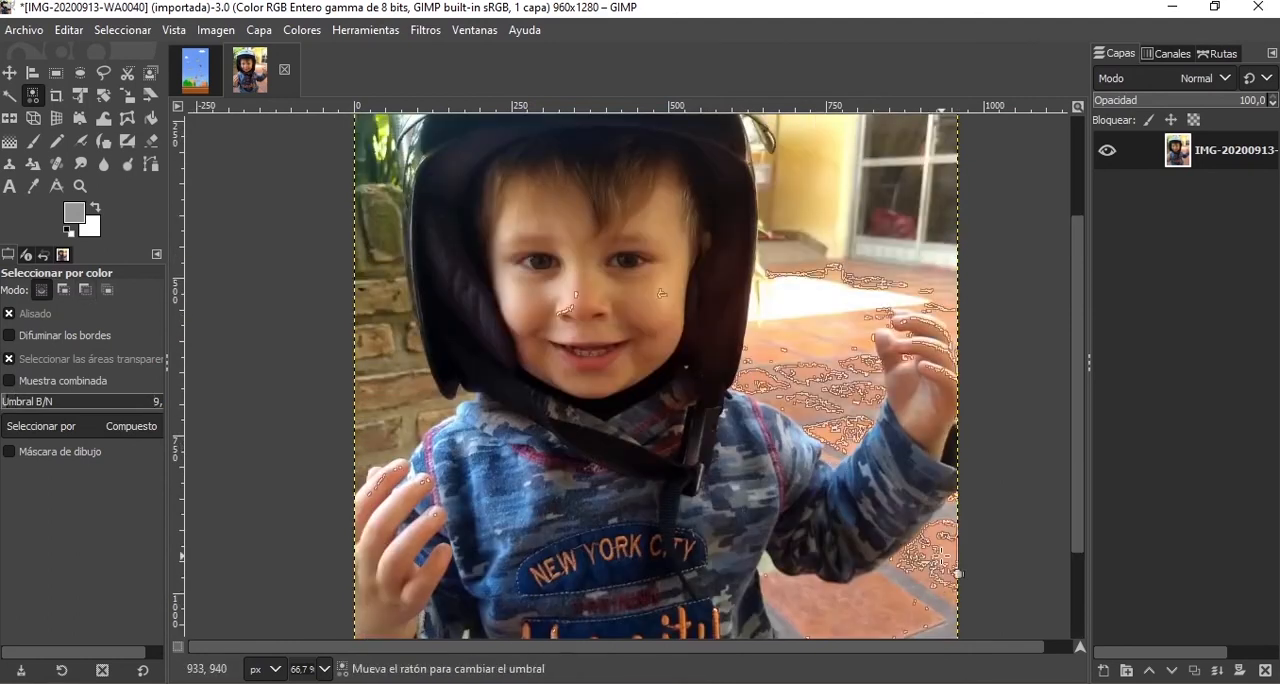
scroll(868, 481, "down", 3)
key("shift")
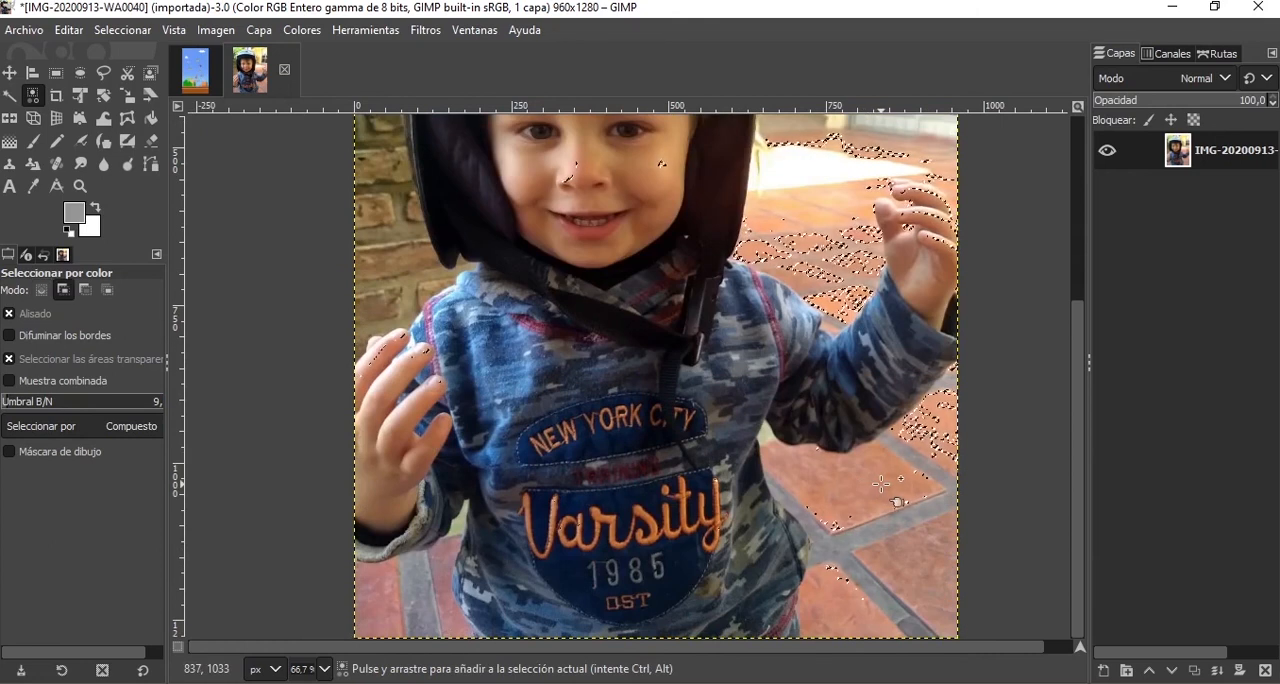
left_click(923, 551, "shift")
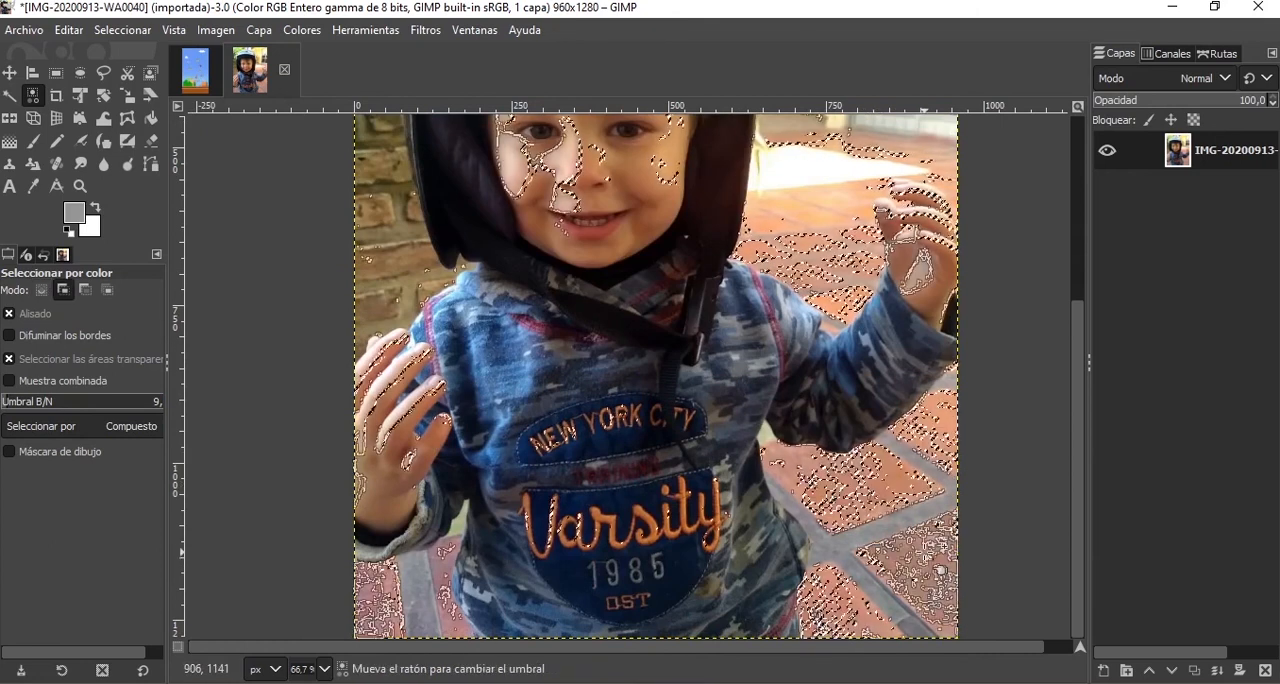
Add more floor tile shades to the colour selection at thresholds of 18 and 24, including the floor behind the child.
left_click(12, 401)
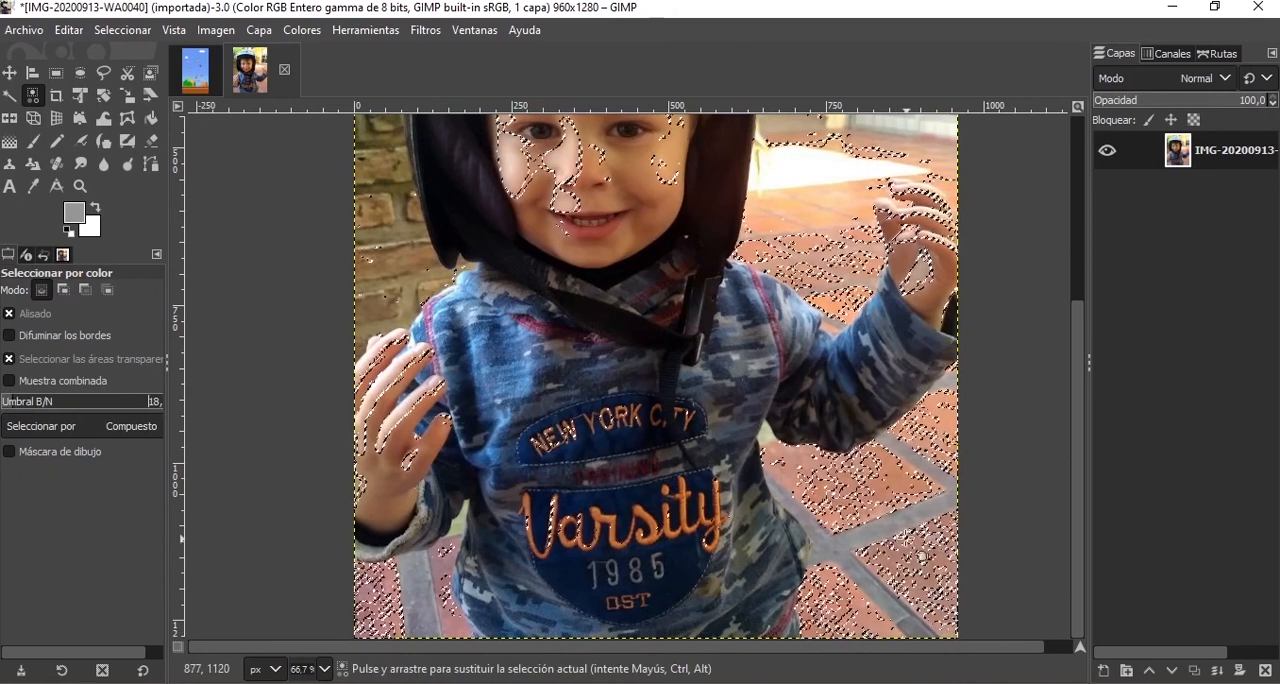
left_click(910, 573, "shift")
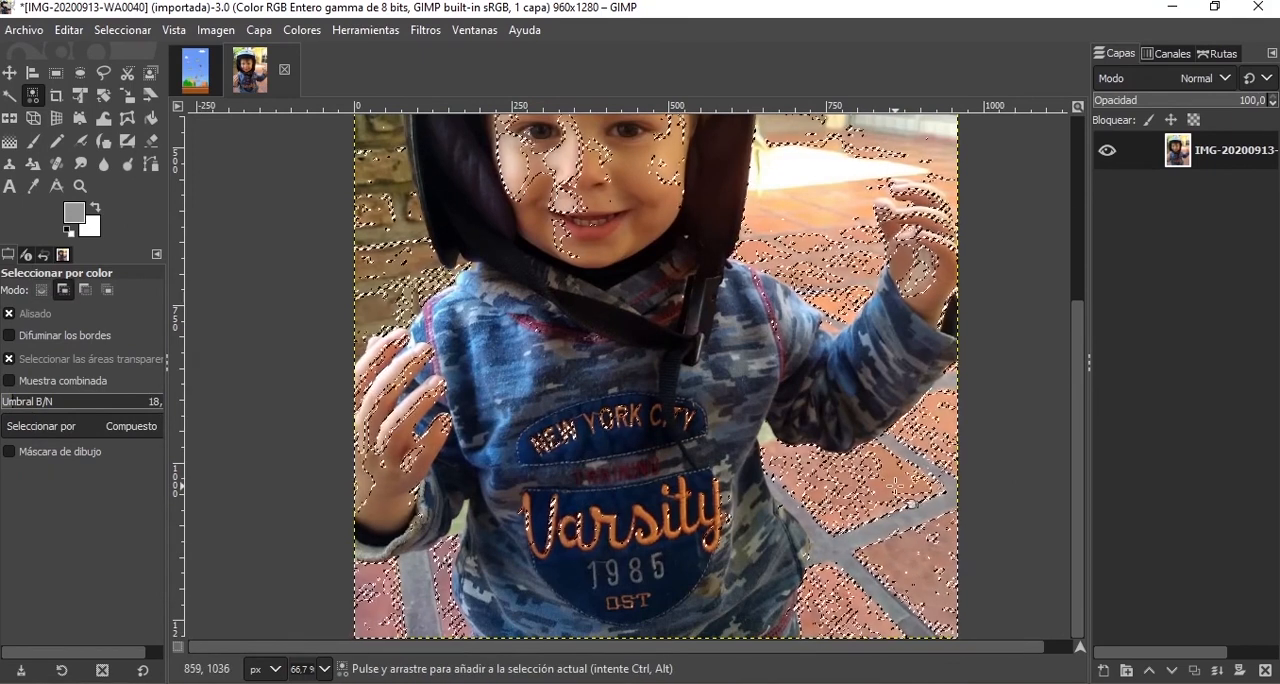
left_click(884, 497, "shift")
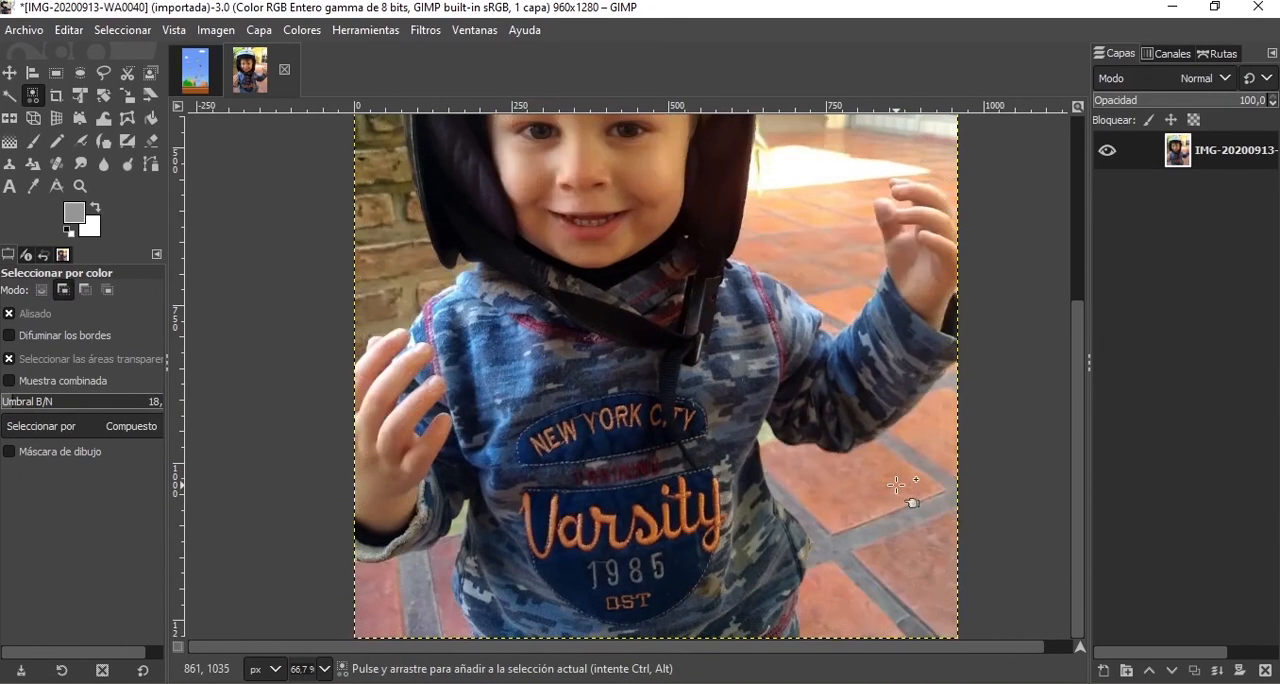
left_click(16, 402)
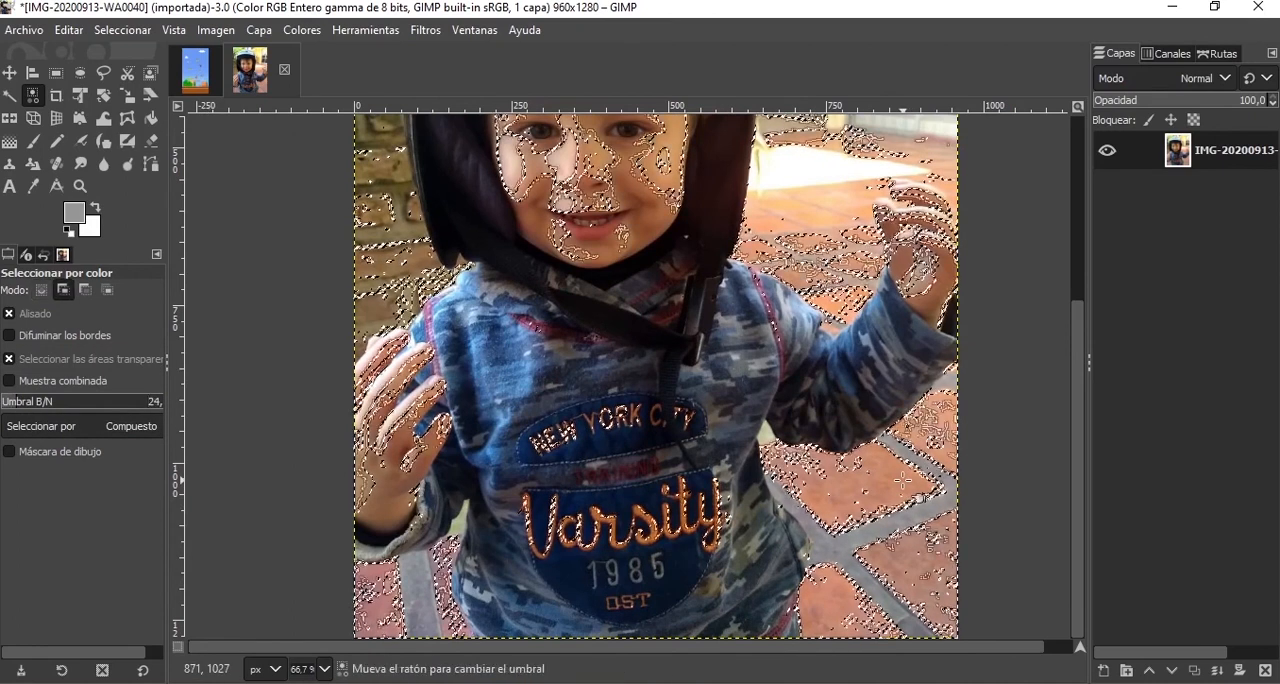
scroll(635, 464, "up", 3)
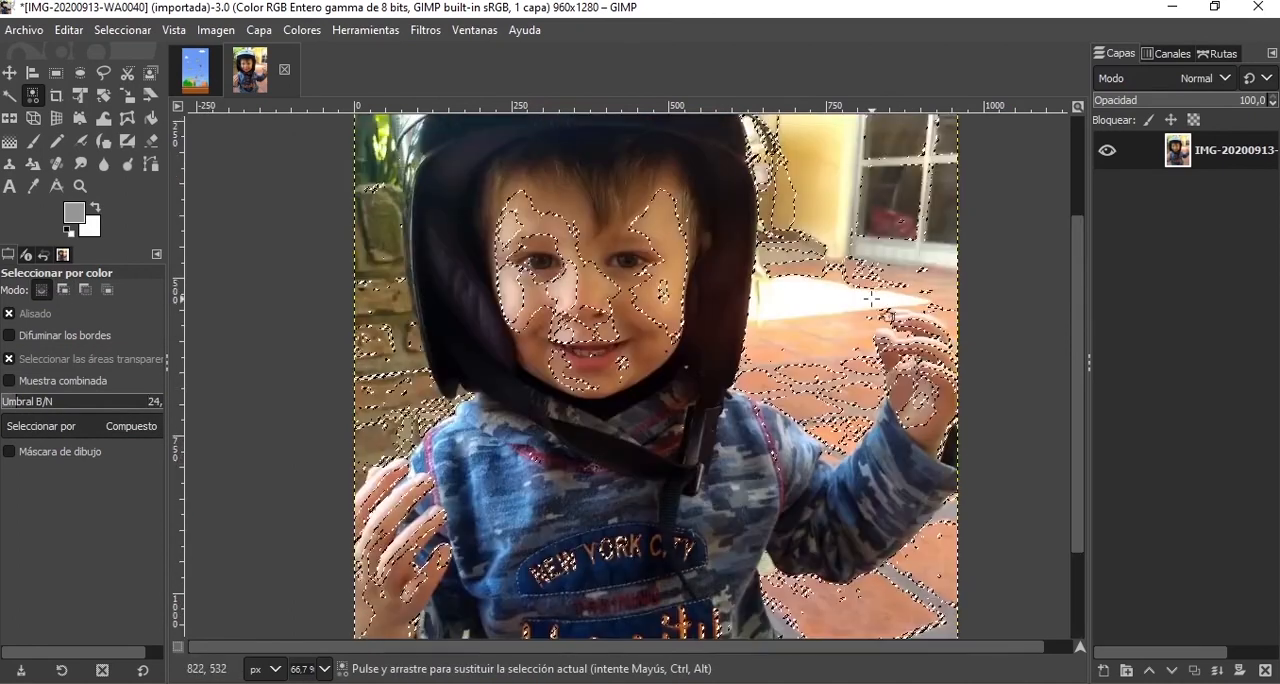
left_click(834, 343, "shift")
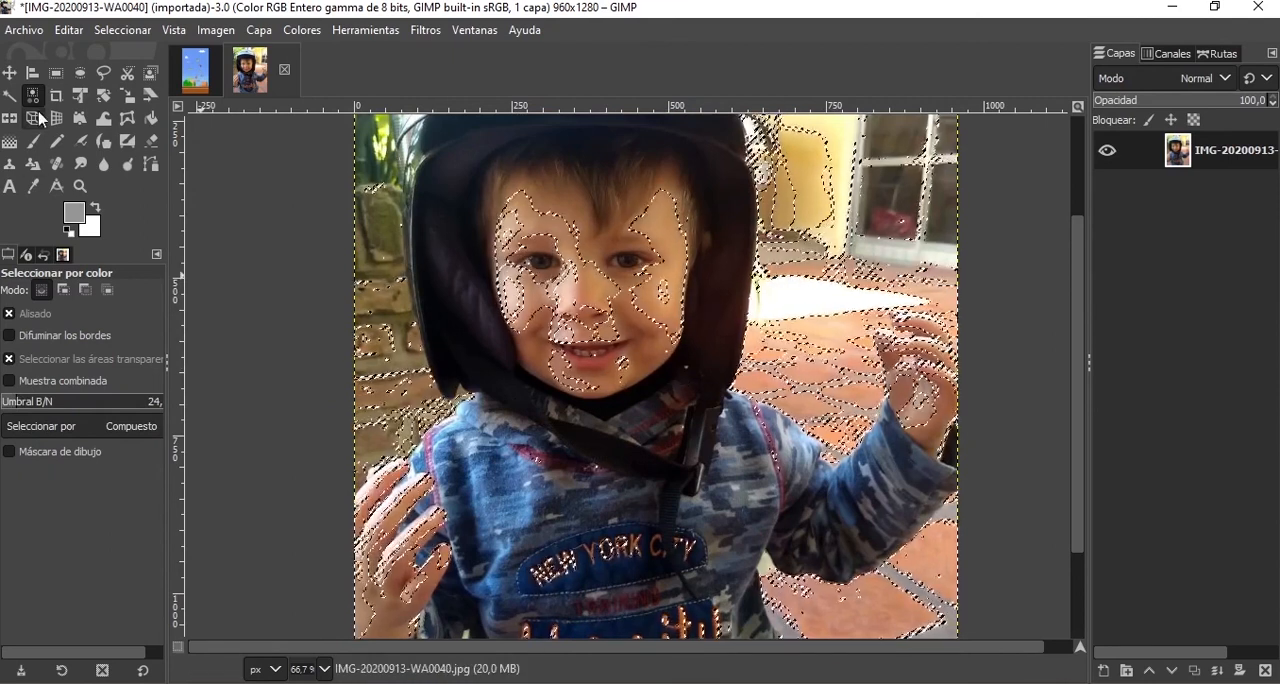
Subtract a 322 × 359 px rectangle over the child's face and a 101 × 156 px one beside it with Rectangle Select.
left_click(56, 73)
key("ctrl")
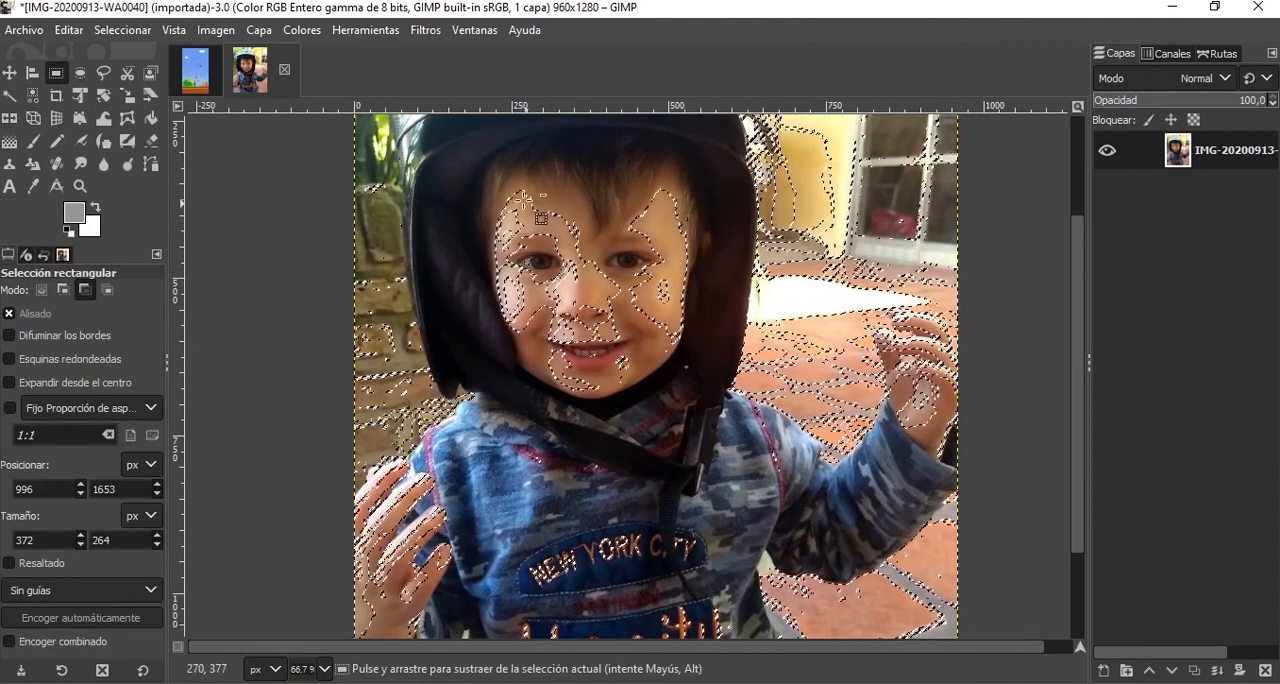
left_click_drag(497, 179, 697, 404)
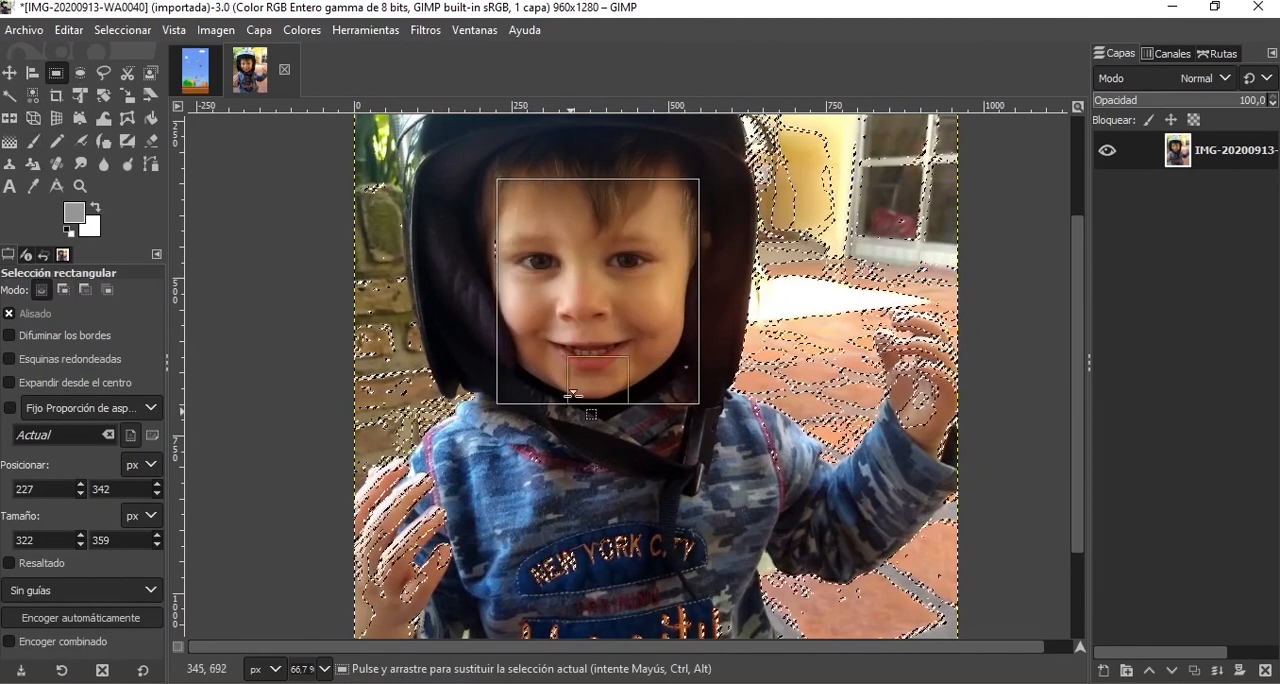
left_click_drag(462, 211, 524, 309)
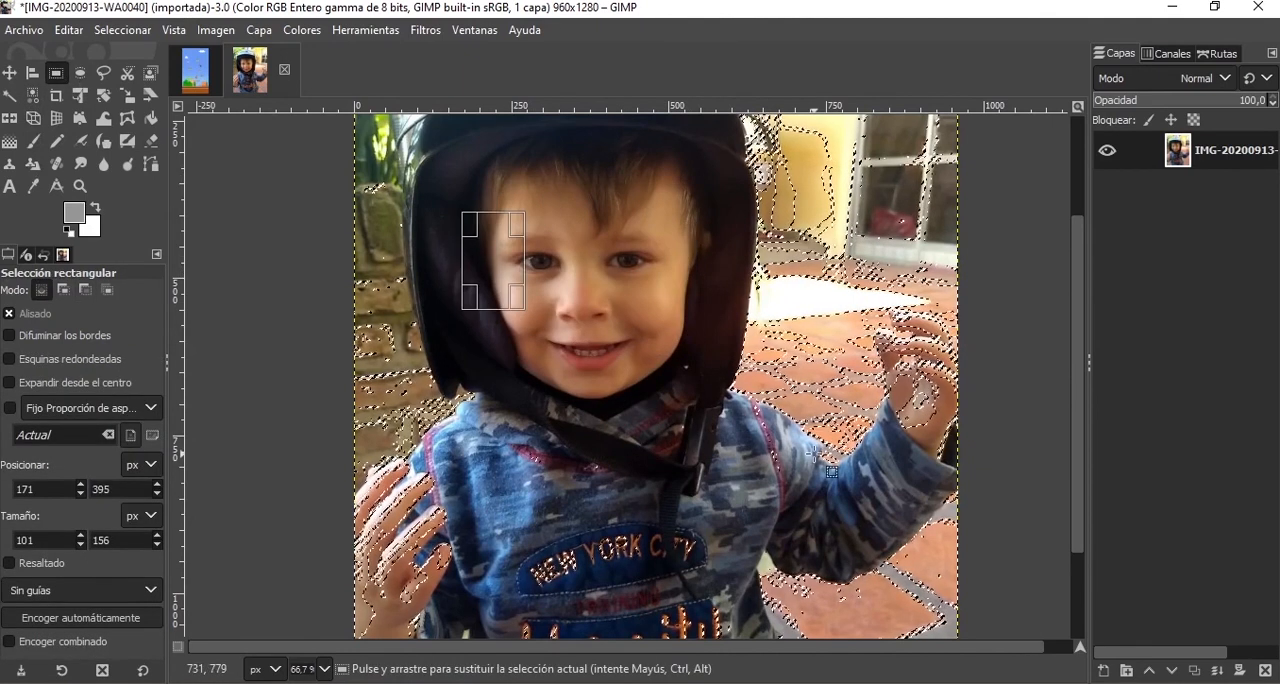
Subtract a 132 × 197 px rectangle over the fingers of the hand beside the brick wall and an 85 × 300 px one over the same hand.
scroll(831, 471, "down", 3)
left_click(464, 348, "ctrl")
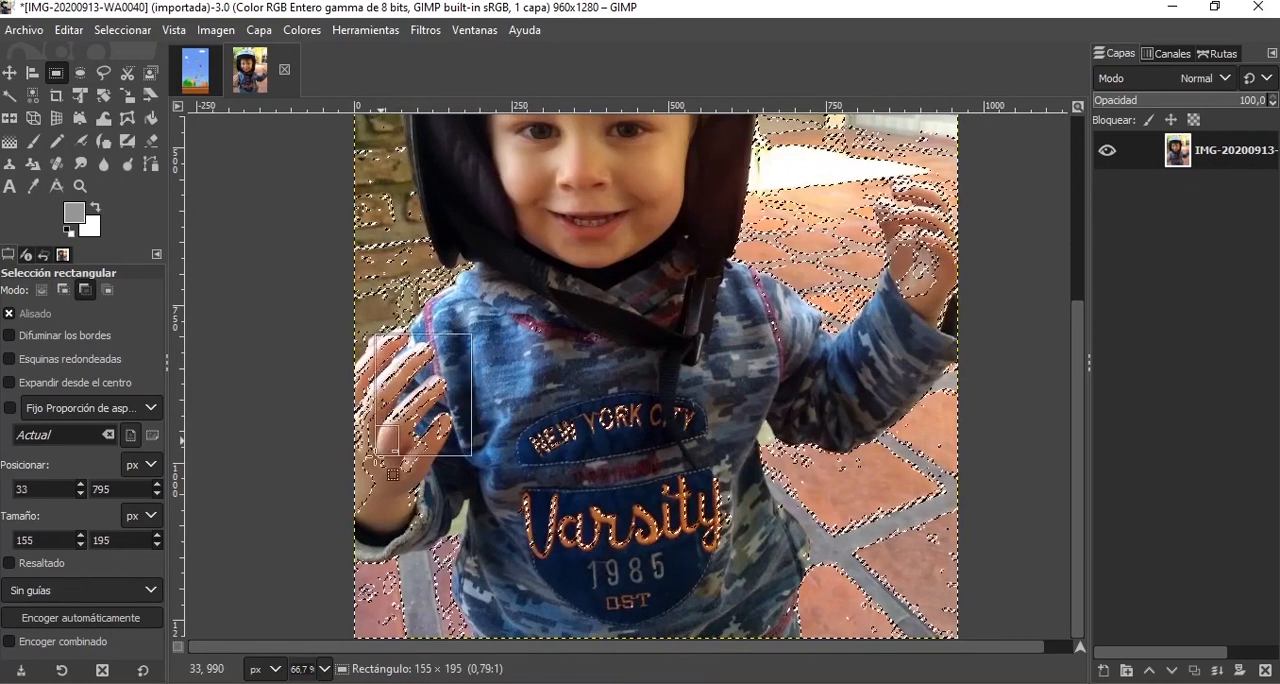
left_click_drag(385, 458, 385, 458)
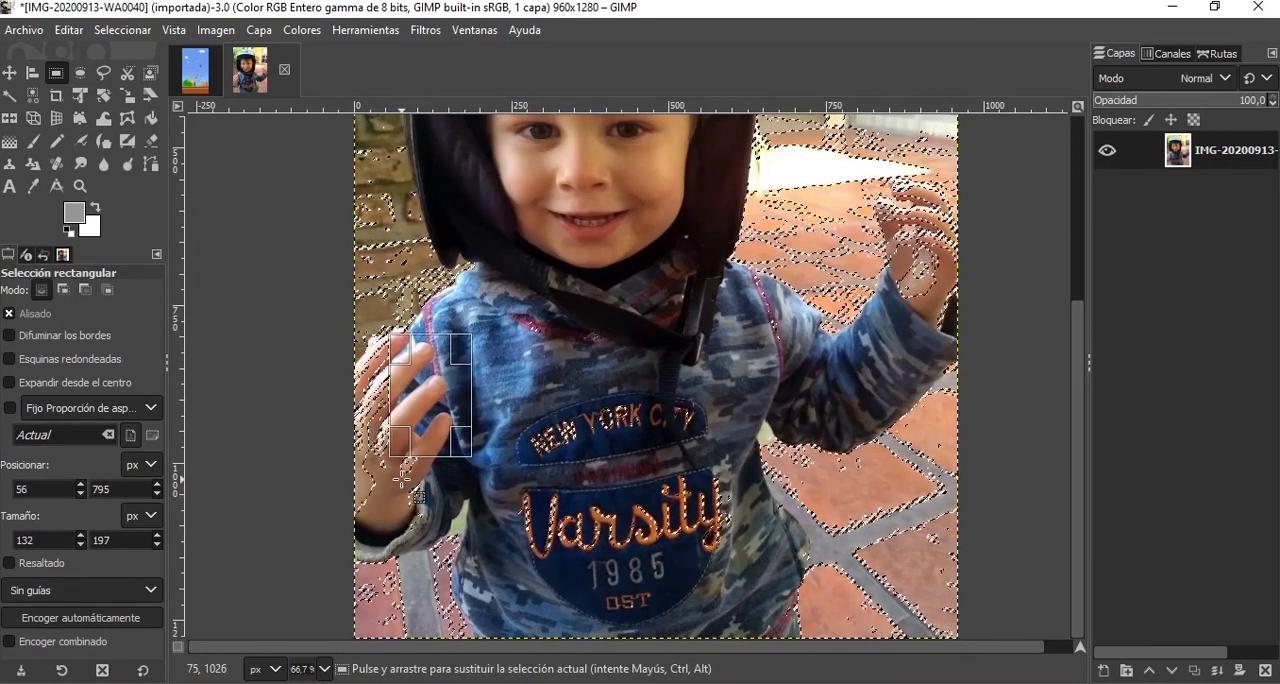
key("ctrl")
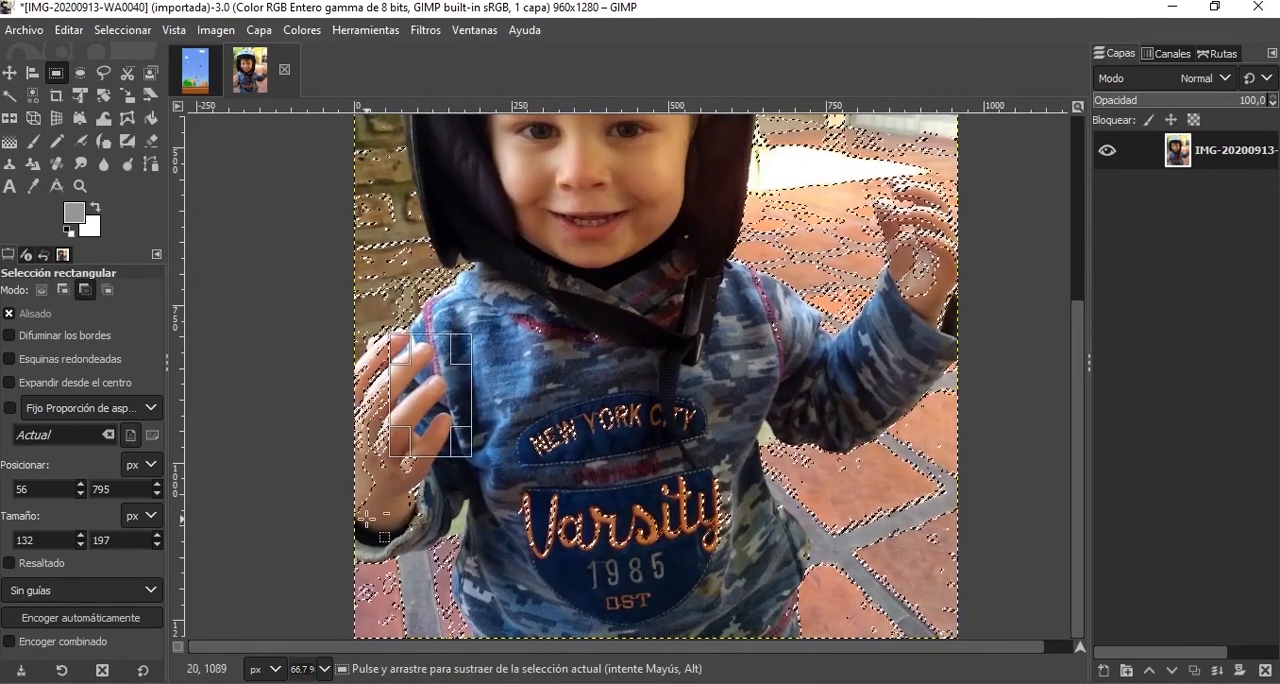
left_click(428, 525, "ctrl")
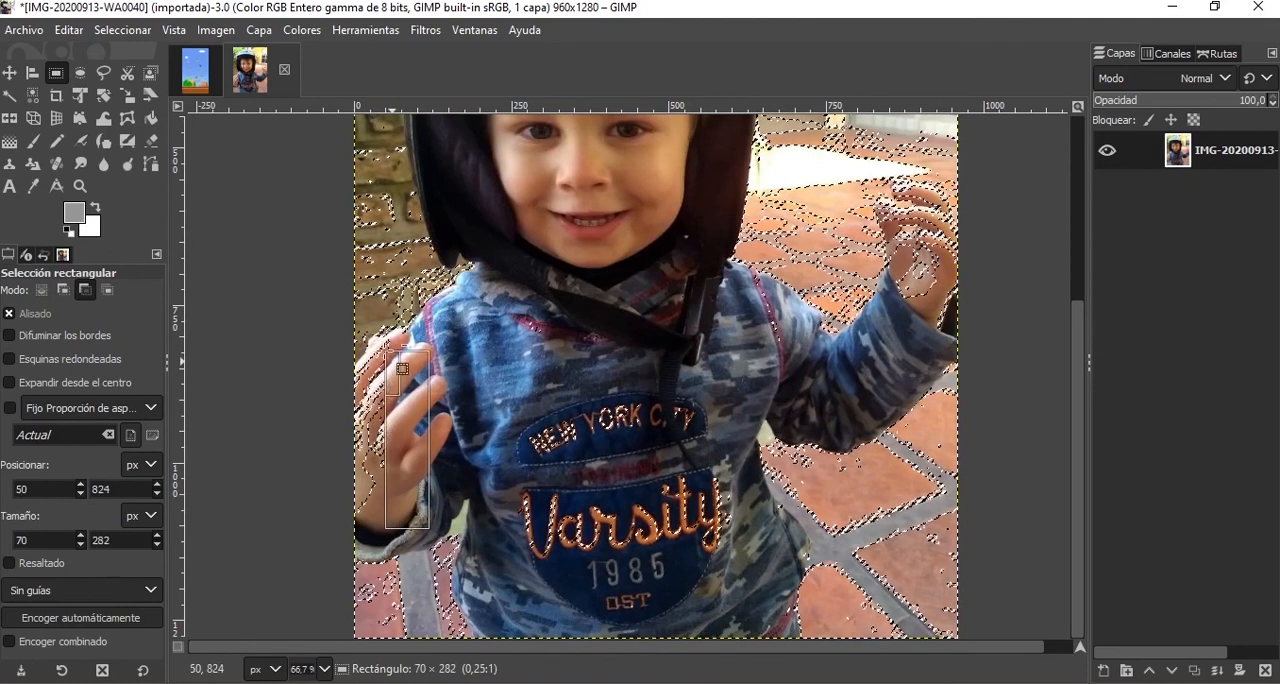
left_click_drag(379, 341, 379, 341)
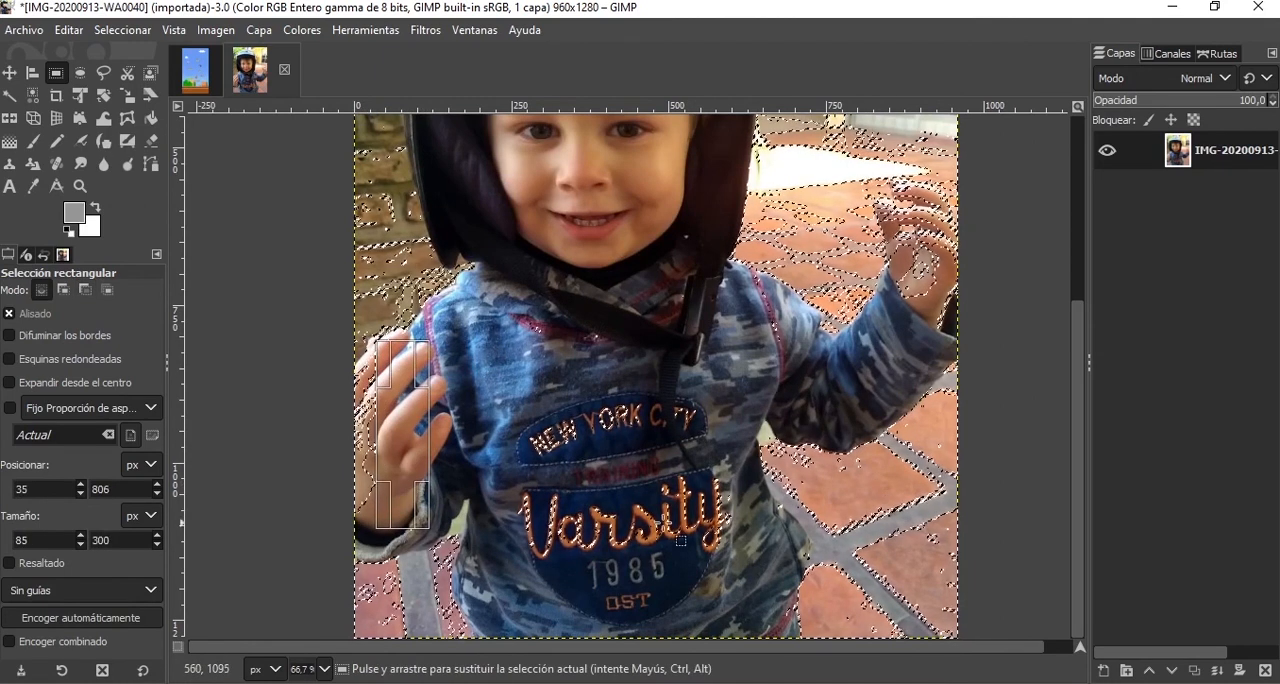
Subtract a 24 × 269 px rectangle along the photo's edge by that hand and one about 44 × 278 px over the remaining finger areas.
key("ctrl")
left_click_drag(367, 536, 377, 479)
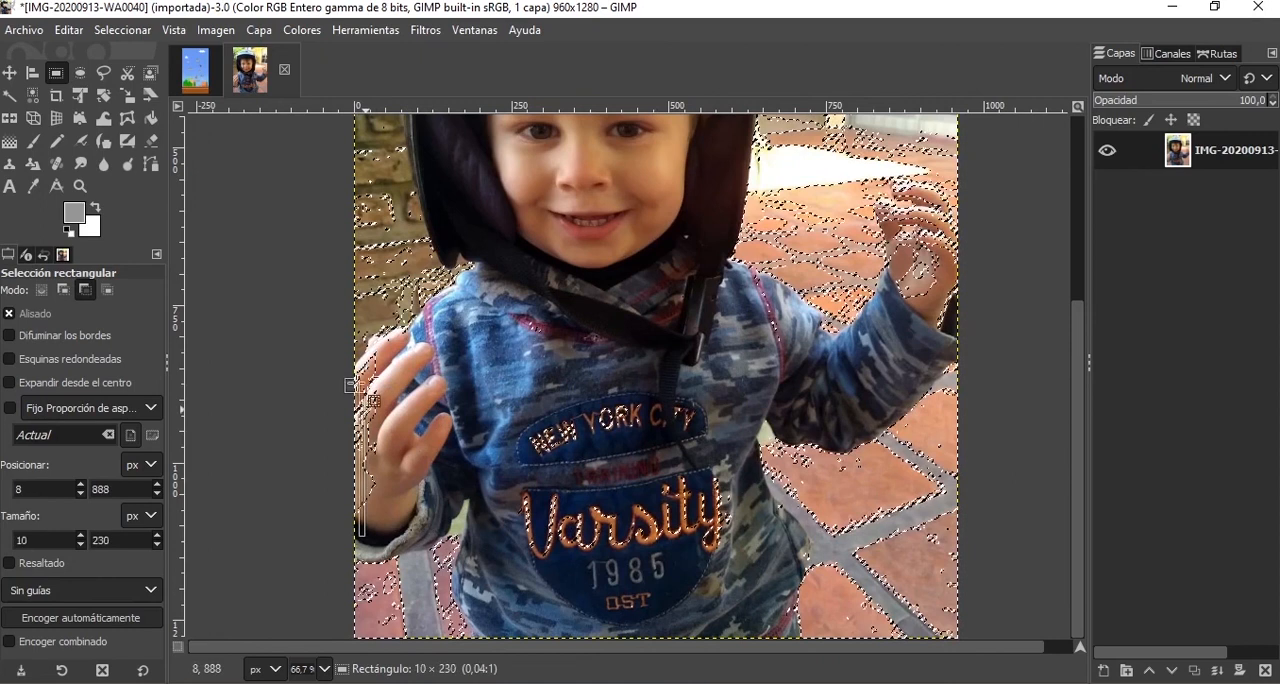
left_click_drag(368, 384, 368, 384)
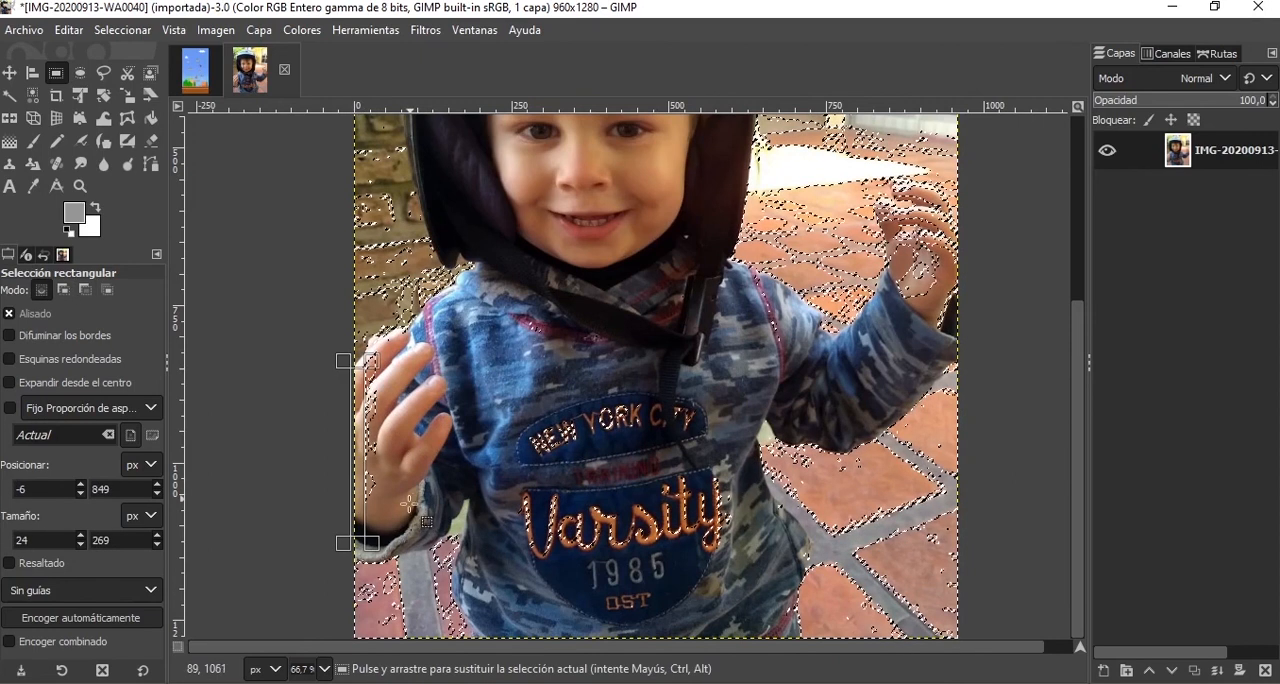
key("ctrl")
left_click_drag(394, 518, 335, 475)
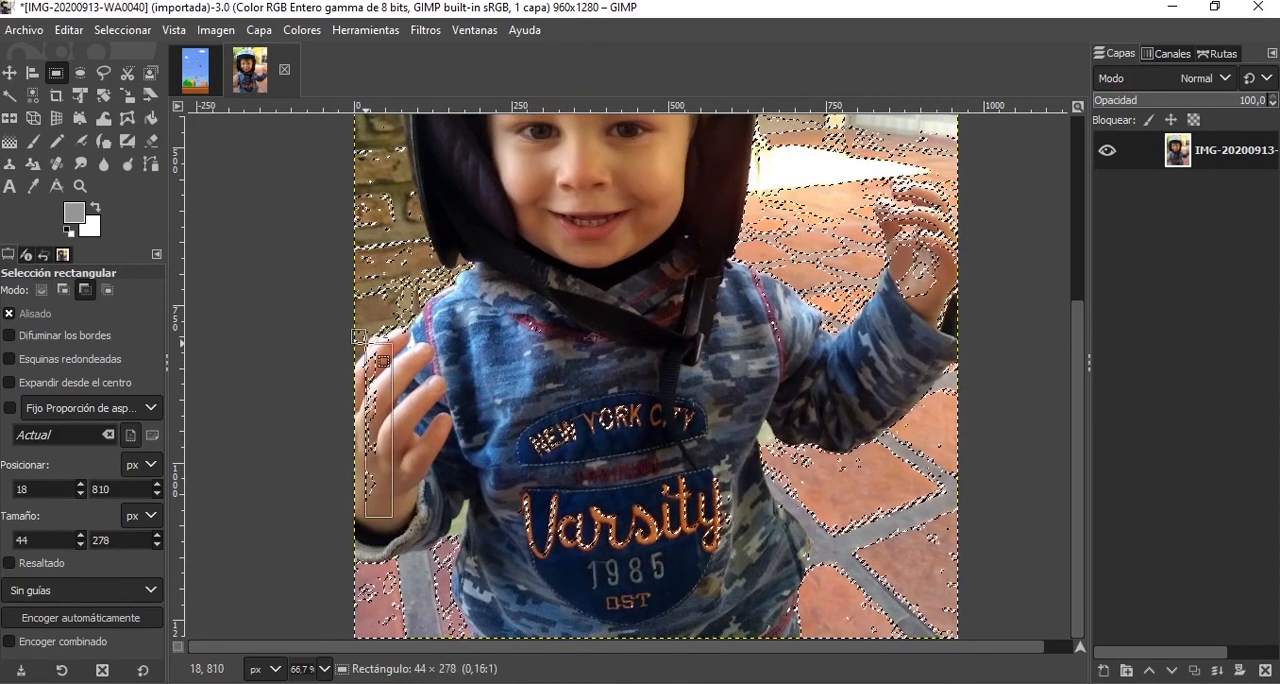
mouse_move(380, 369)
left_mouse_down()
mouse_move(363, 353)
mouse_move(409, 351)
mouse_move(377, 358)
left_mouse_up()
Draw a 96 × 9 px rectangular selection across the fingertips near the brick wall and start closing the photo.
left_click(431, 350)
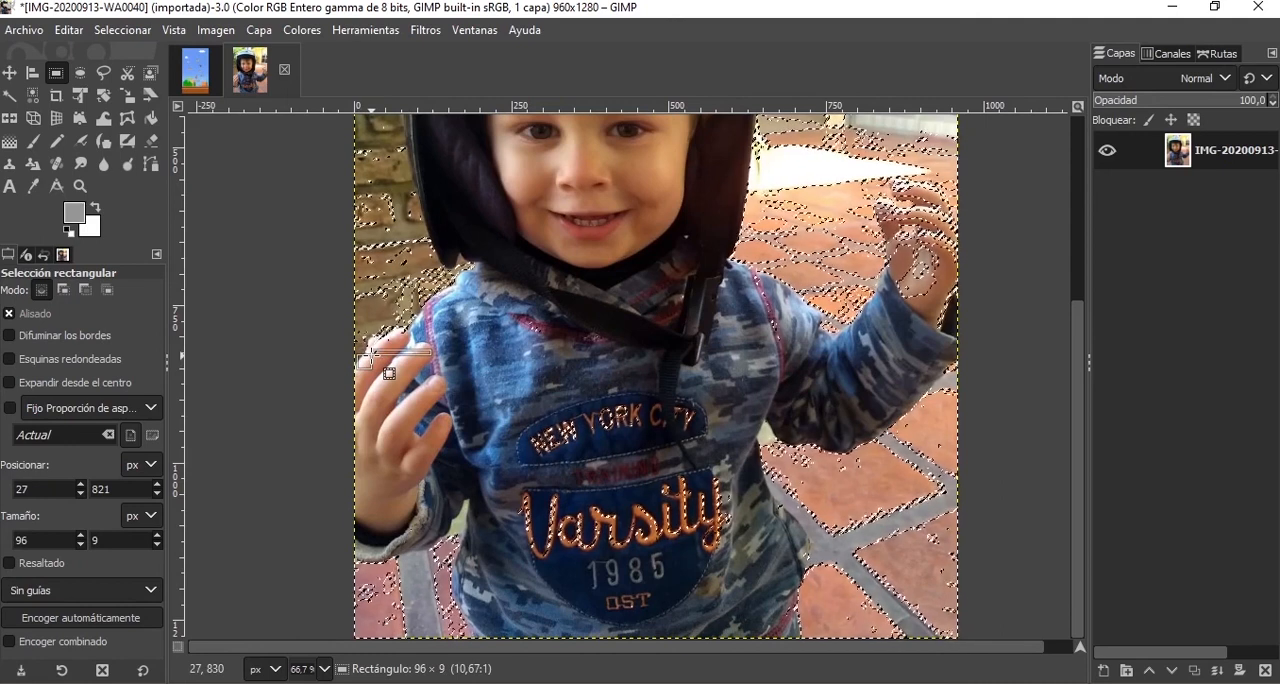
left_click_drag(370, 355, 370, 355)
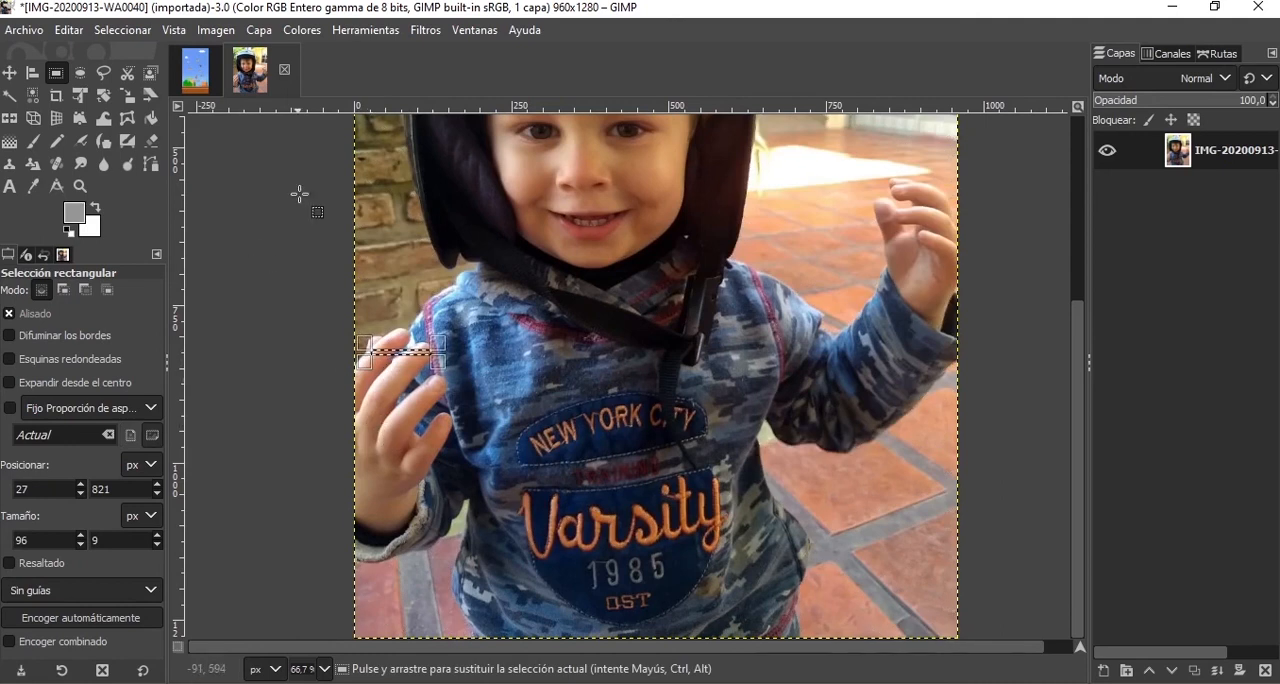
left_click(284, 69)
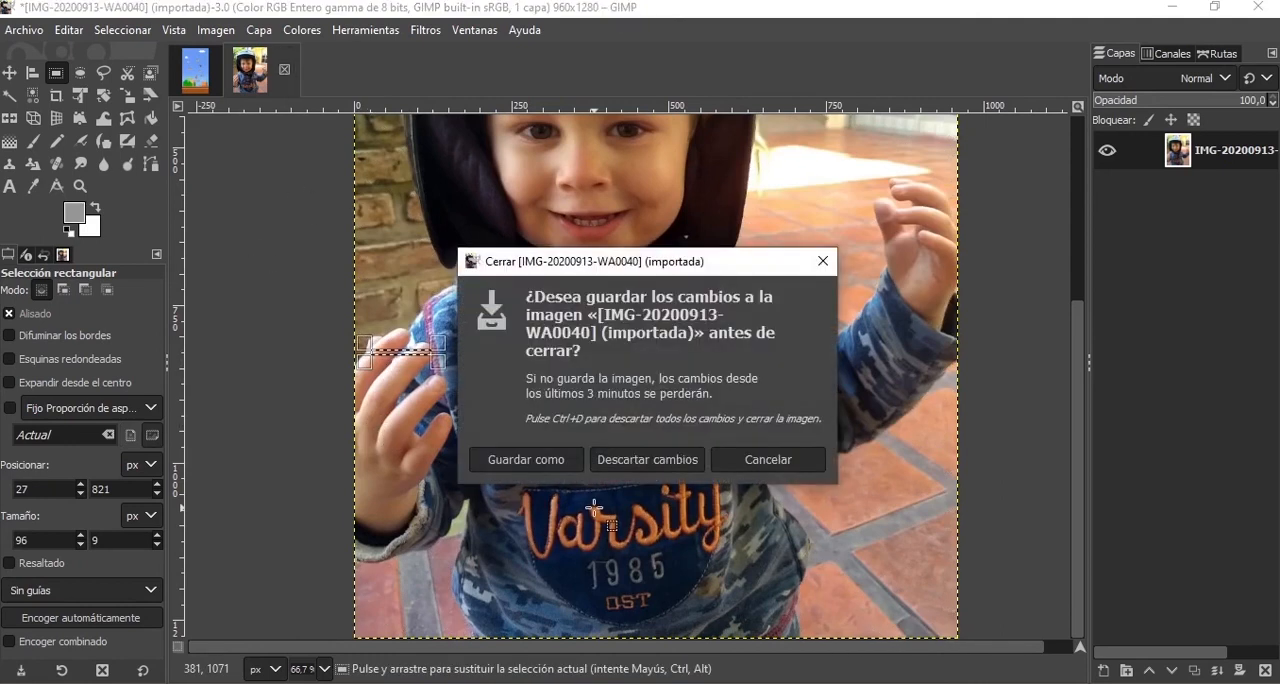